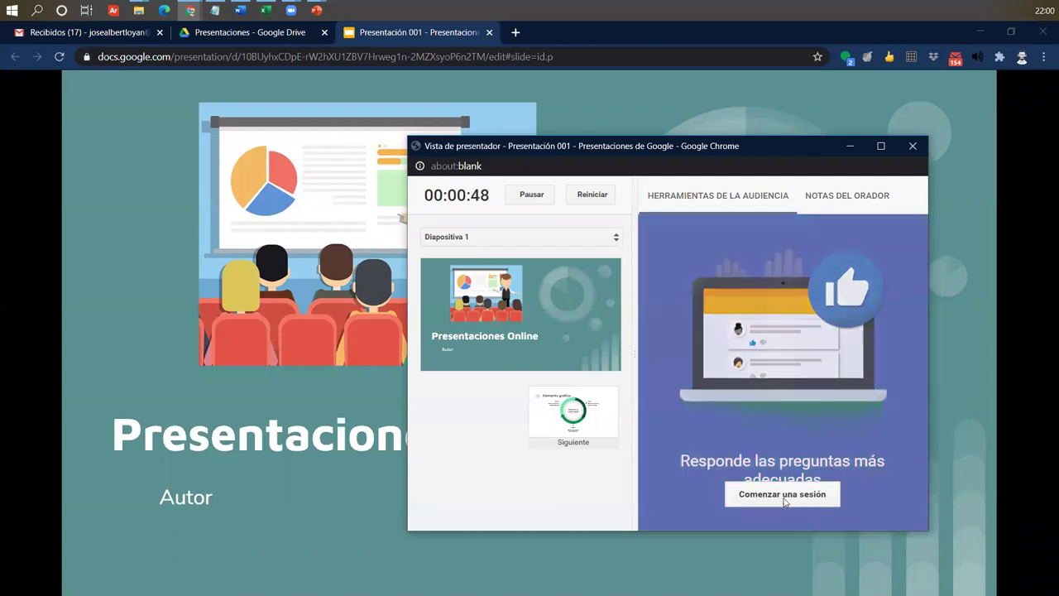
Start an audience question session from the presenter view and reposition the presenter window over the slide.
click(783, 496)
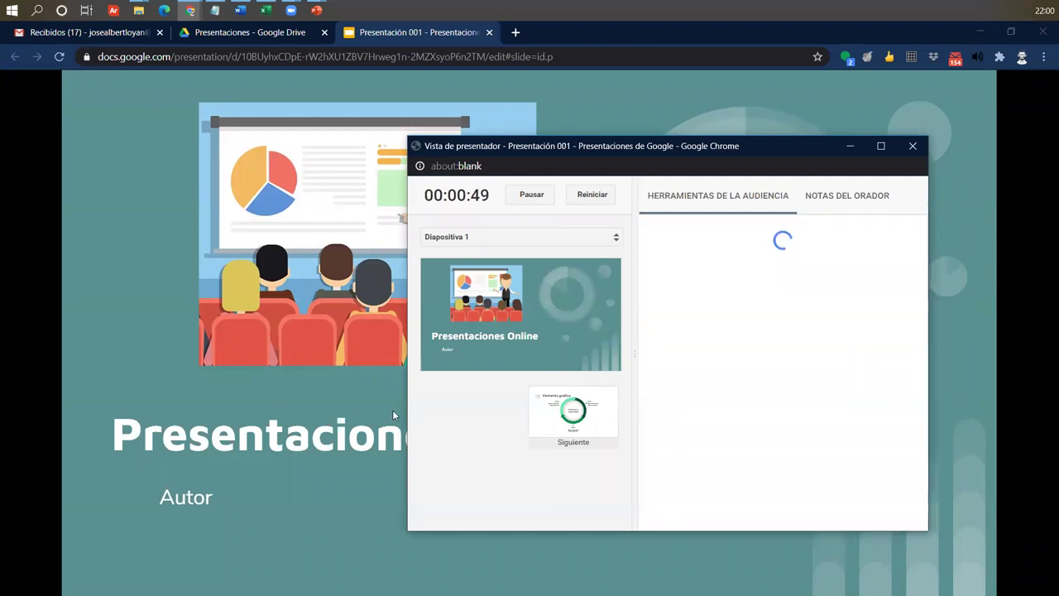
drag(597, 142, 488, 308)
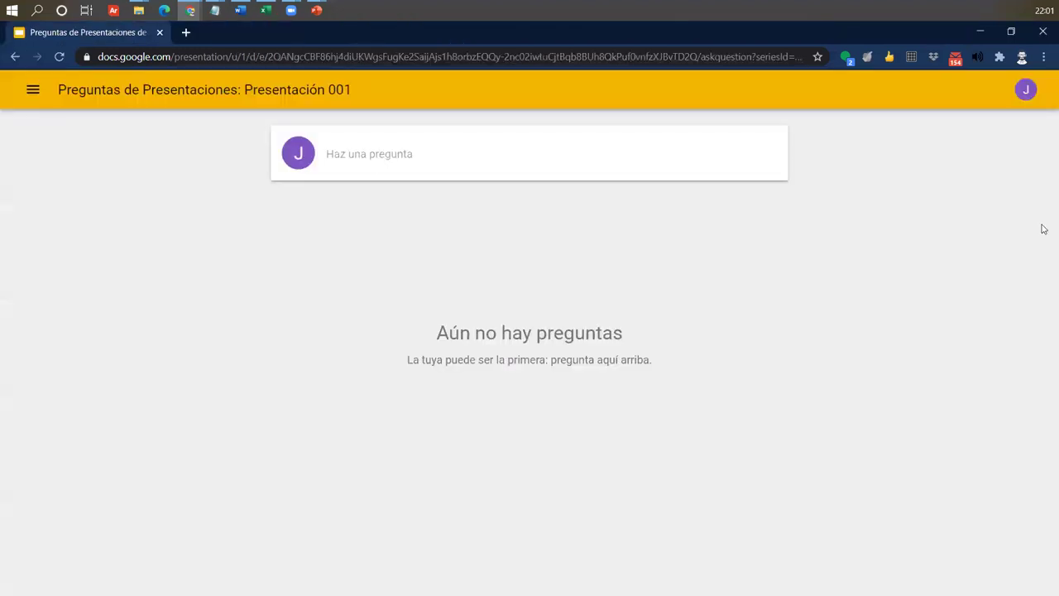
Shrink the audience questions window and place it over the slideshow so the presenter view stays partly visible.
drag(404, 27, 500, 171)
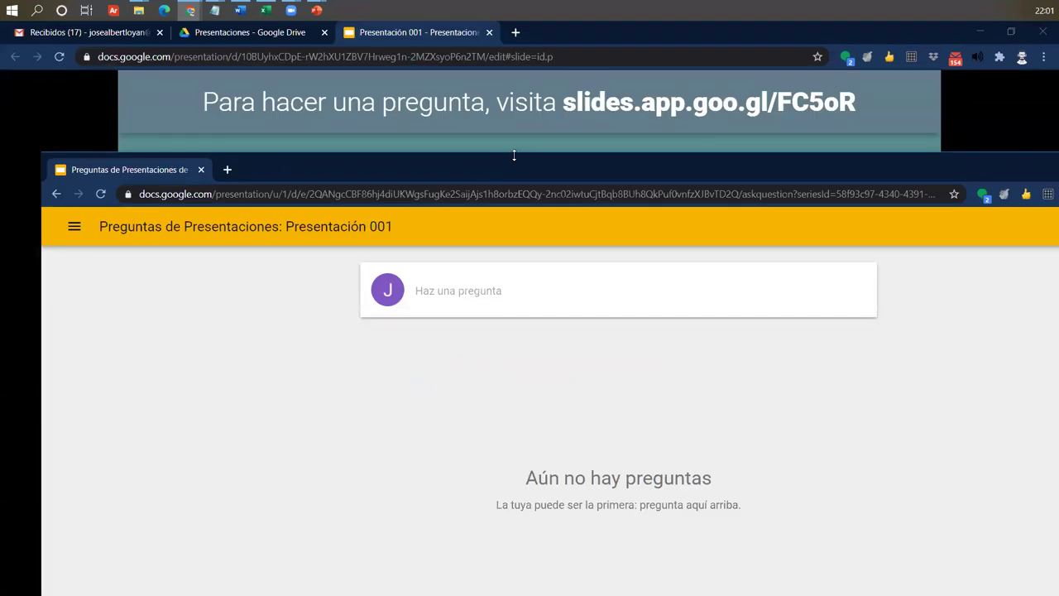
drag(514, 158, 409, 403)
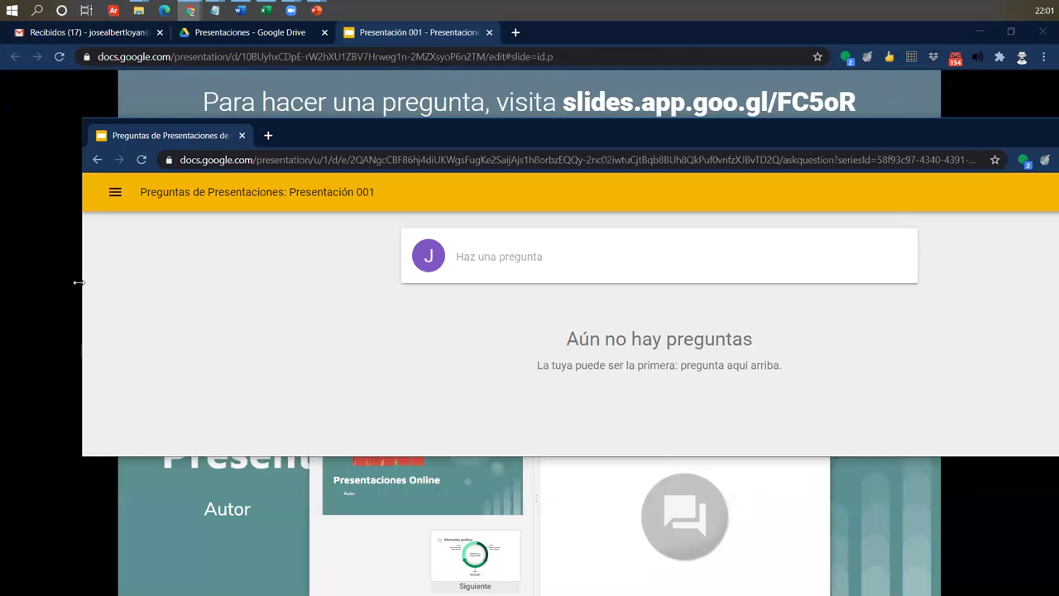
drag(294, 138, 312, 75)
Write the audience question "Puede explicar la diapositiva 2", correcting the misspelled word.
click(296, 194)
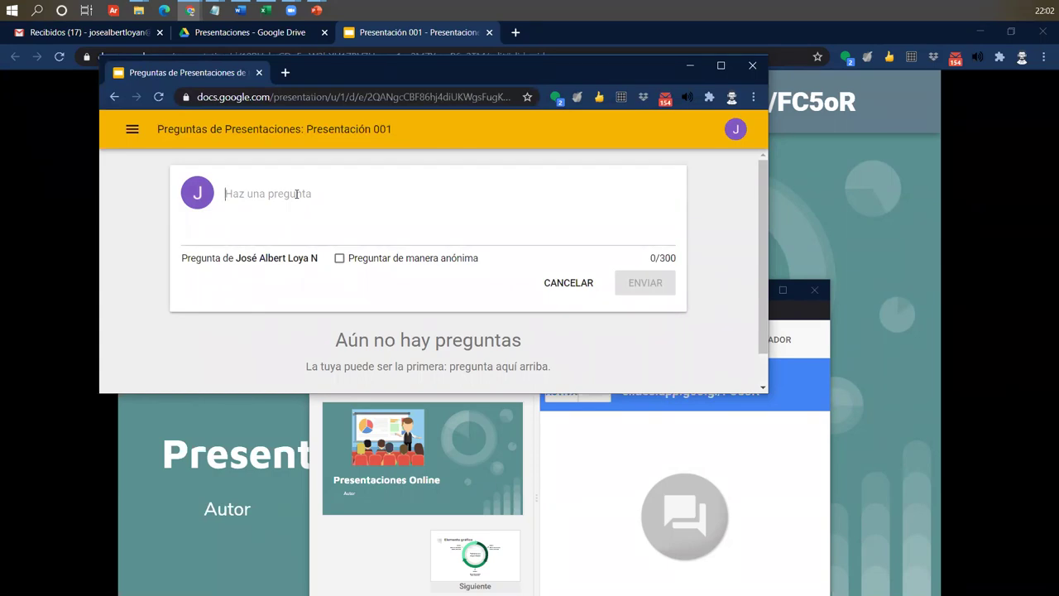
text(P)
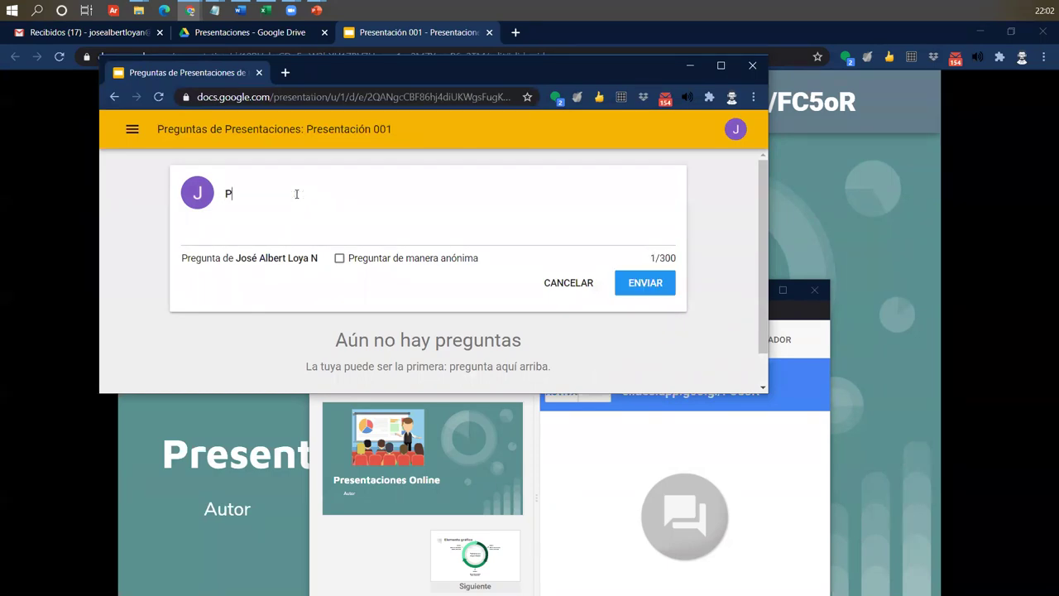
text(uede explicar )
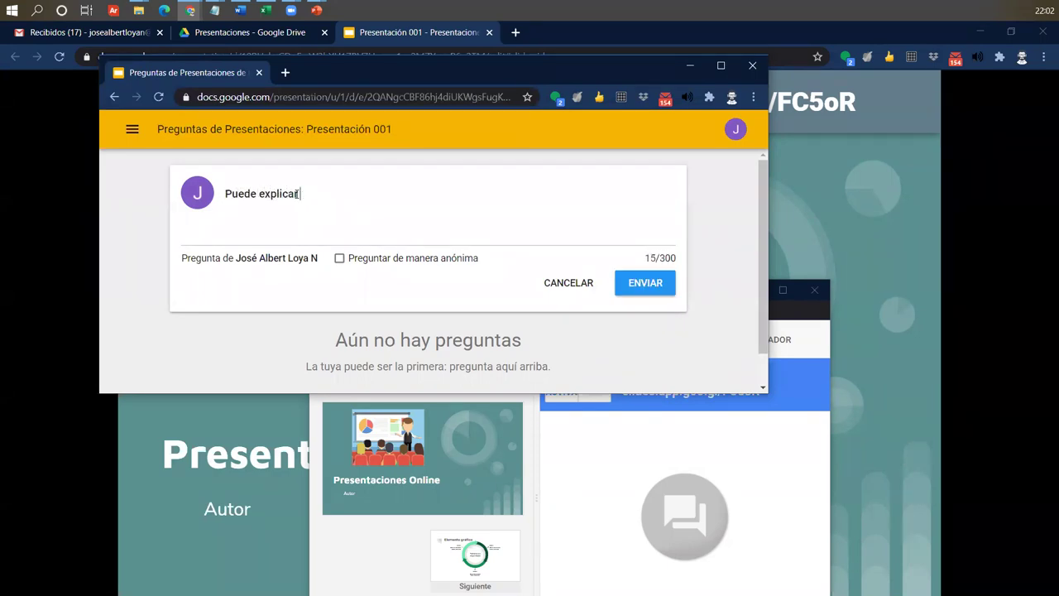
text(la diapositva 2)
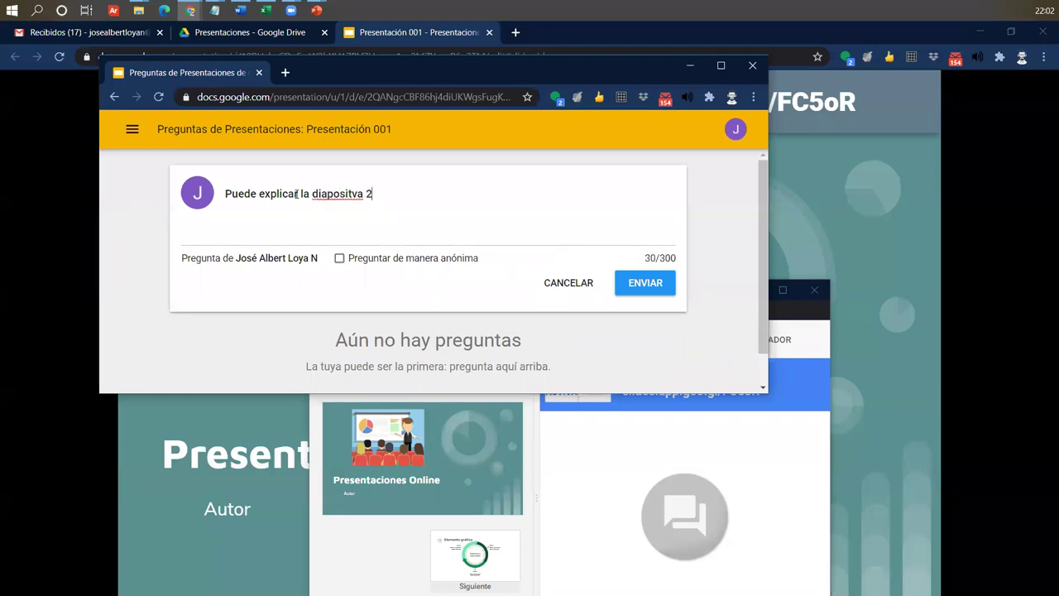
right_click(345, 194)
click(411, 205)
Try the anonymous option on and off, and submit the question about slide 2 under the account name.
drag(187, 258, 319, 265)
click(259, 271)
click(339, 259)
click(339, 258)
click(644, 283)
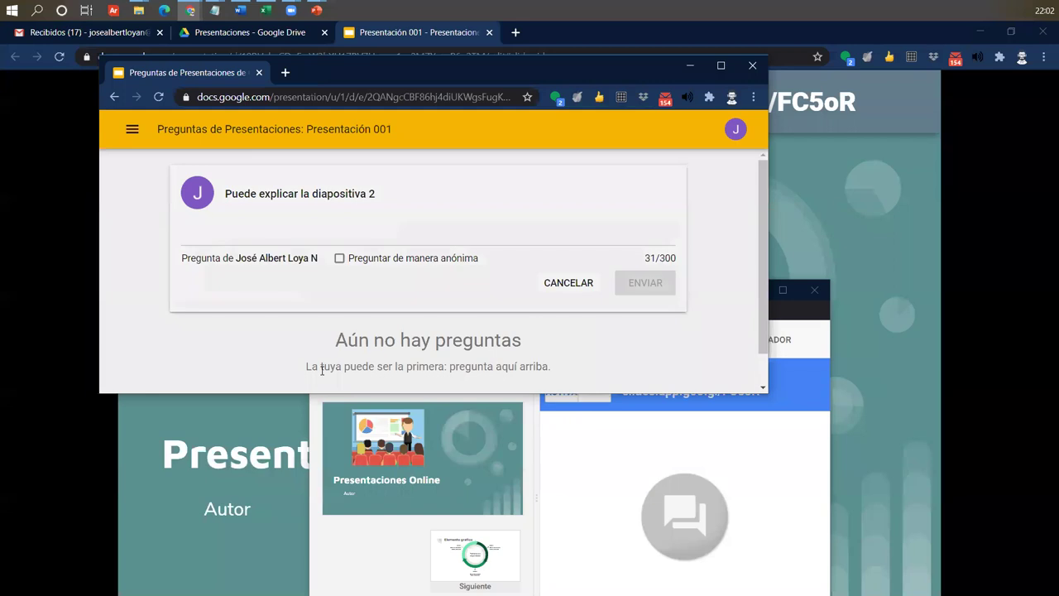
scroll(451, 208, down, 1)
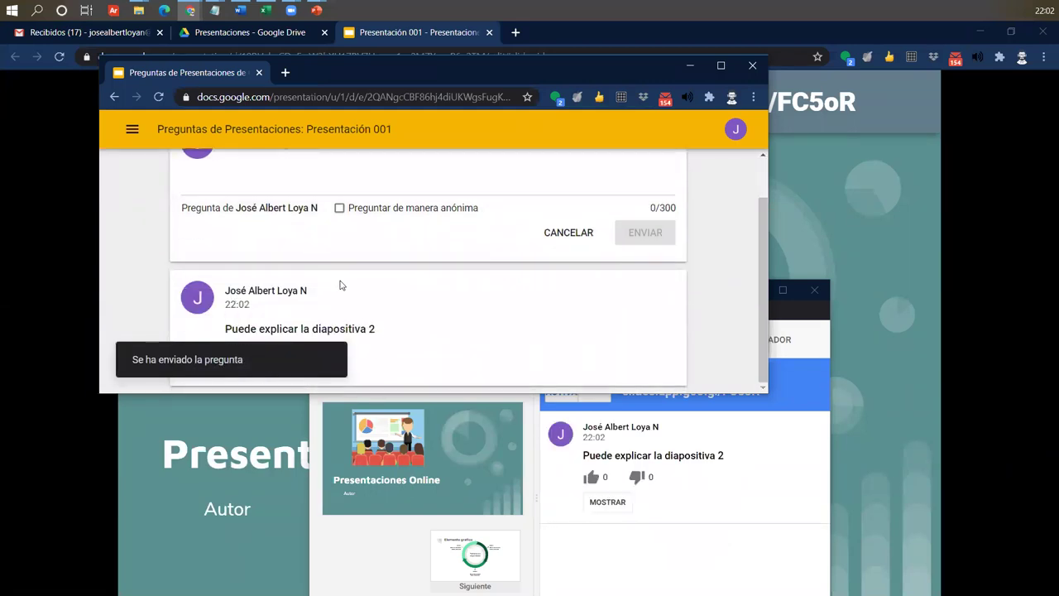
Reuse the sent question's text to submit "Puede explicar la diapositiva 3" anonymously.
drag(382, 330, 225, 329)
key(ctrl+c)
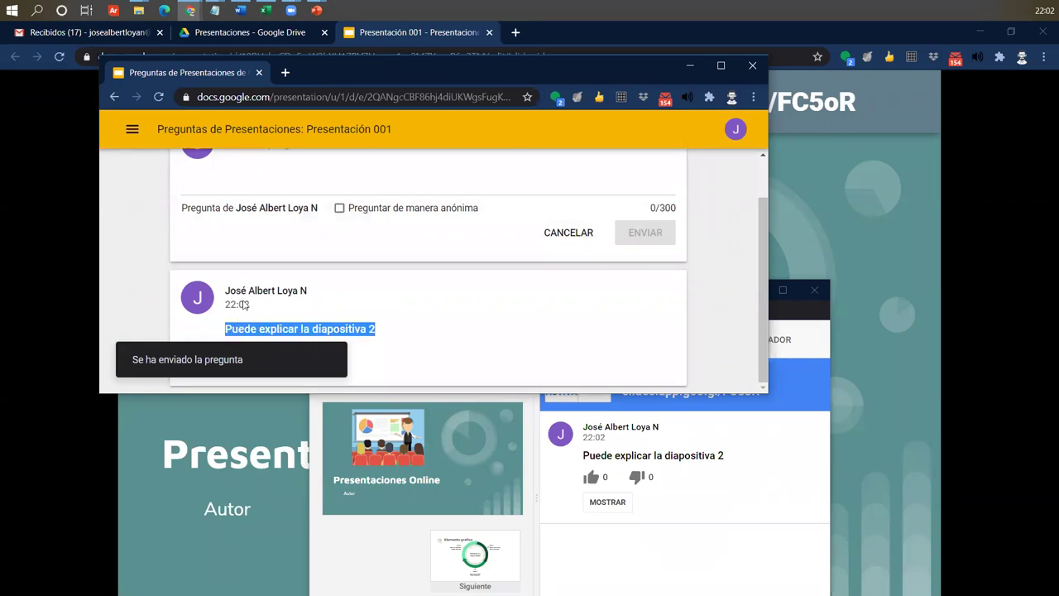
click(267, 182)
key(ctrl+v)
key(BackSpace)
text(3)
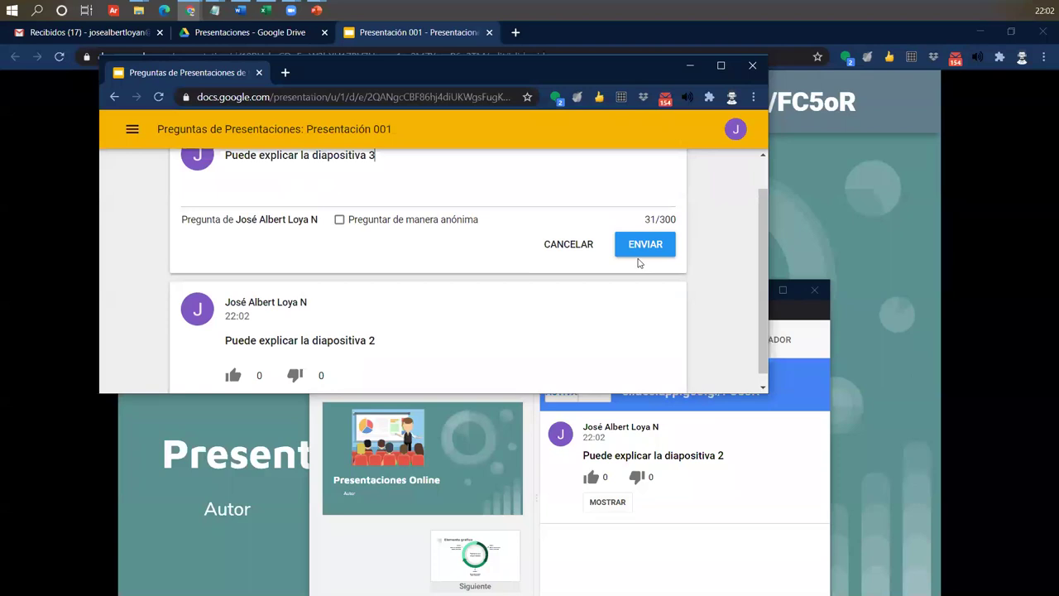
click(406, 219)
click(651, 242)
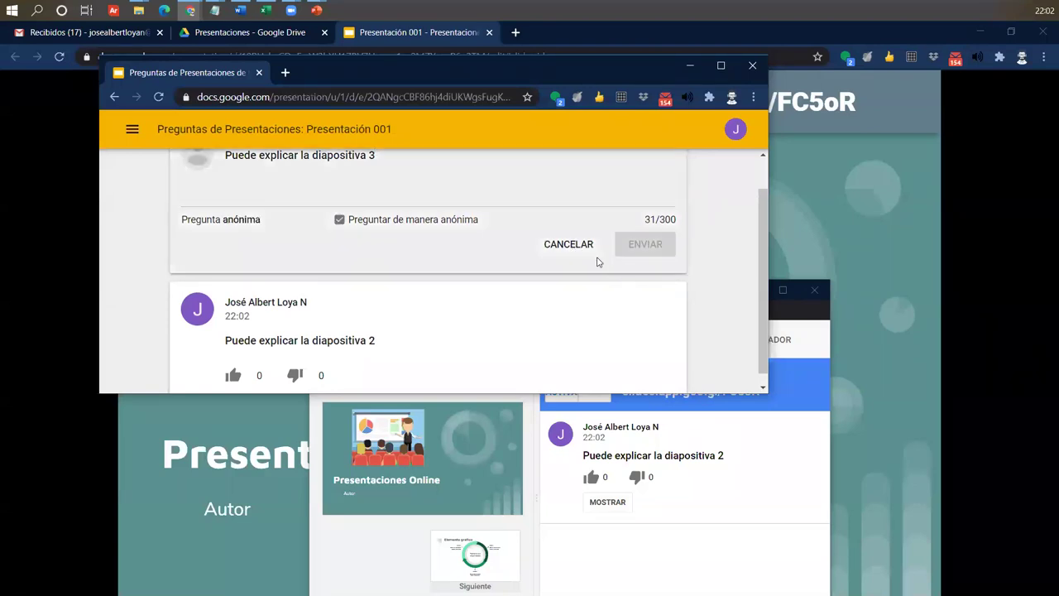
Minimize the audience questions window and move the presenter view up so both received questions can be read.
click(698, 66)
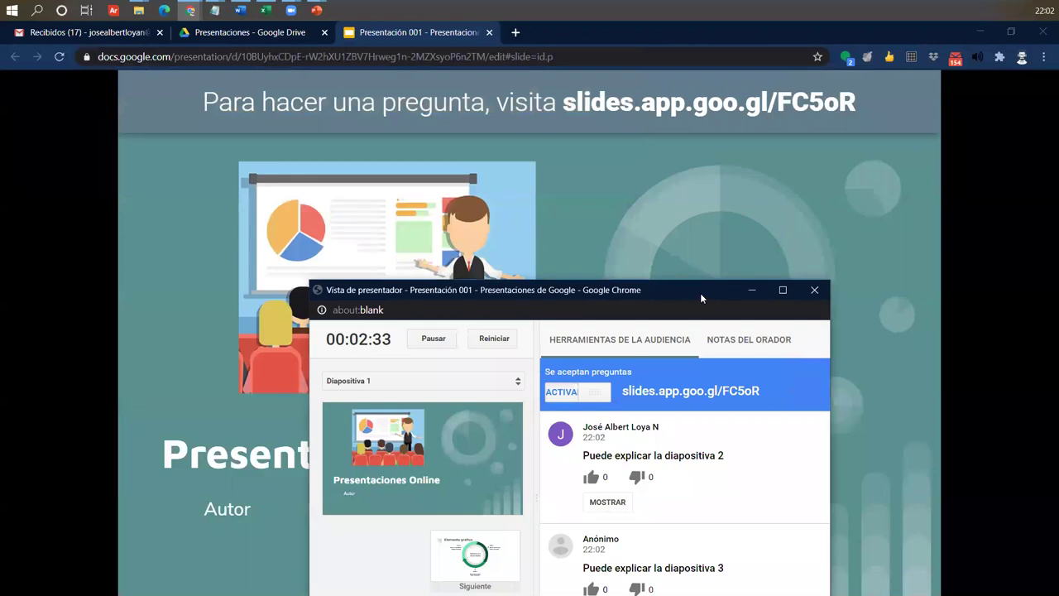
drag(701, 297, 708, 132)
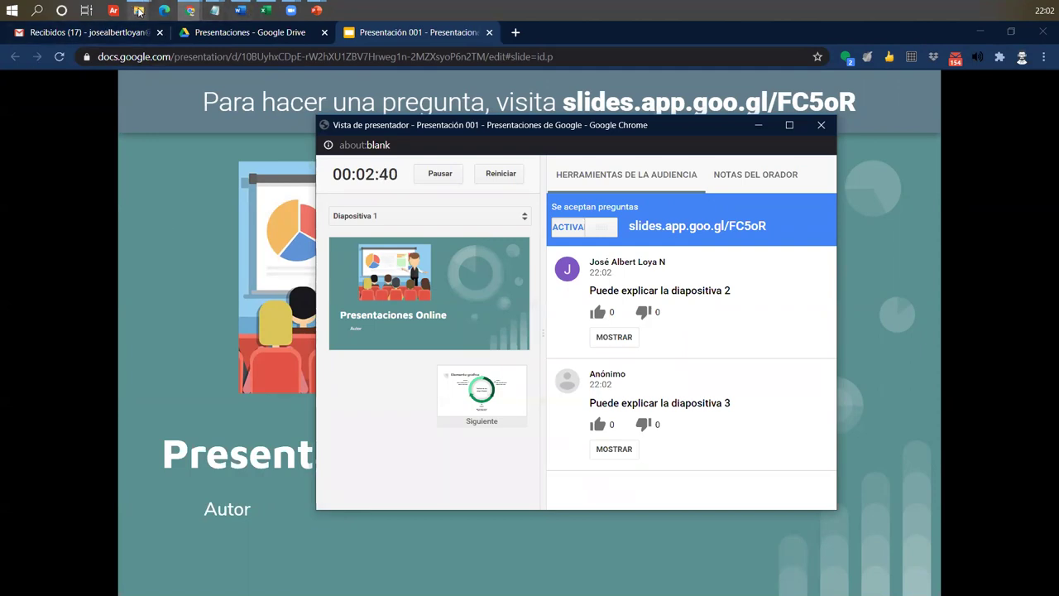
Bring back the audience questions window and give a thumbs-up to both submitted questions.
mouse_move(190, 10)
click(480, 78)
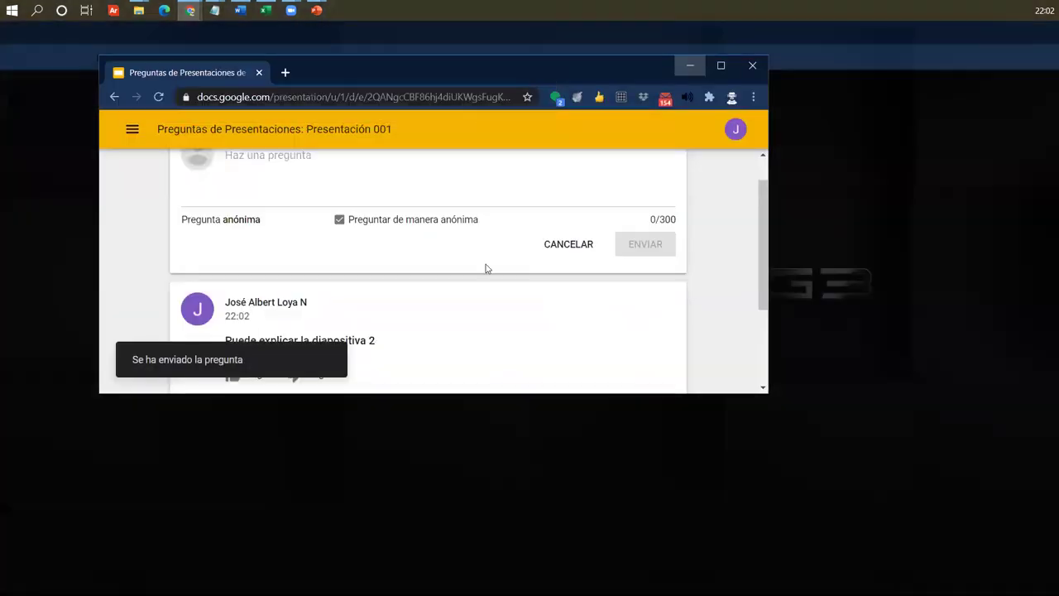
scroll(350, 280, down, 2)
click(234, 241)
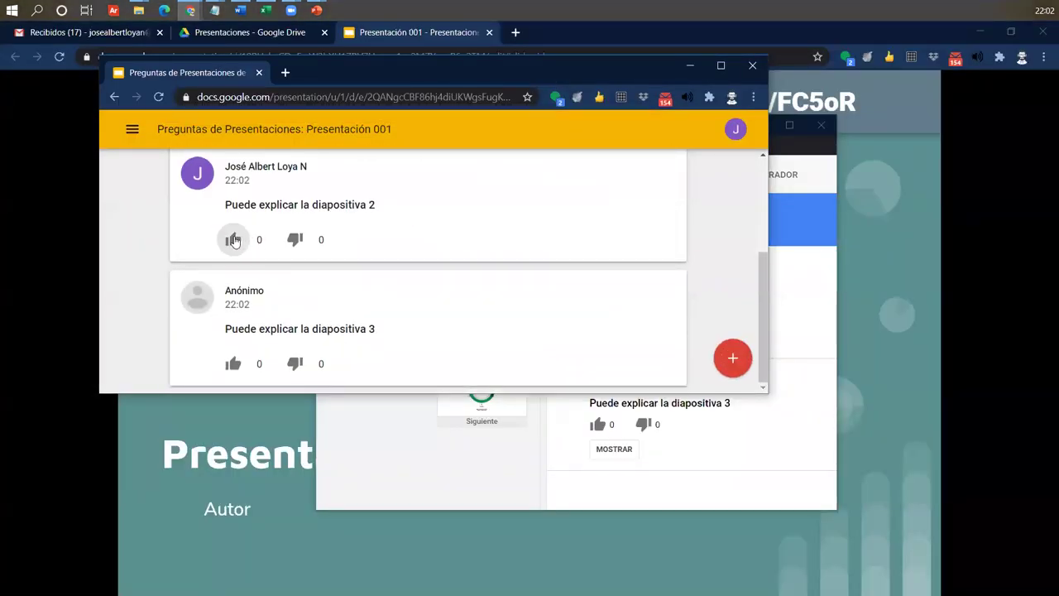
click(233, 365)
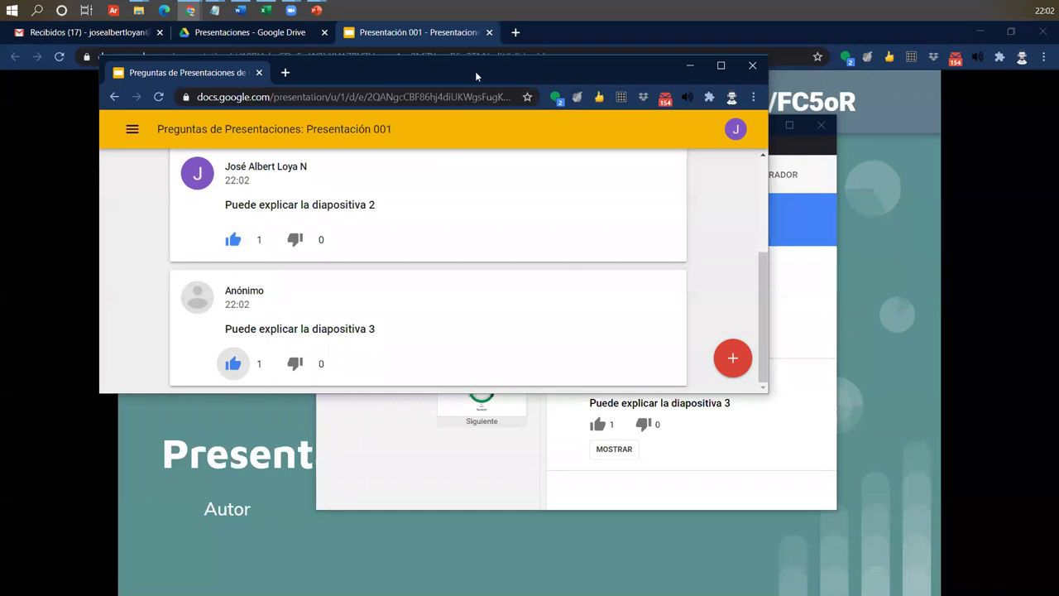
Close the audience questions window and advance the slideshow to slide 2.
drag(723, 72, 730, 227)
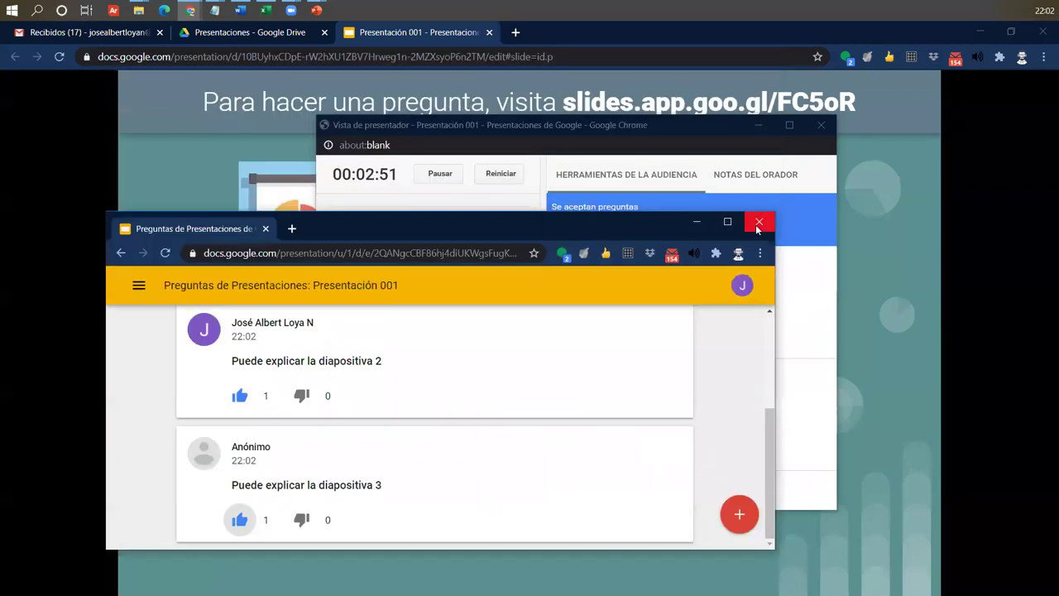
click(756, 223)
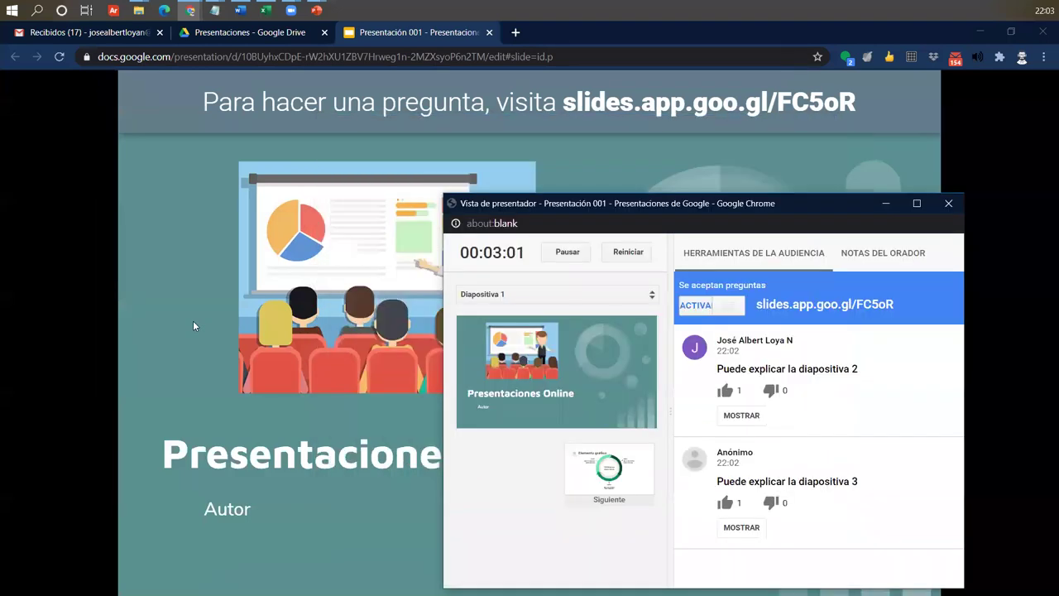
click(253, 307)
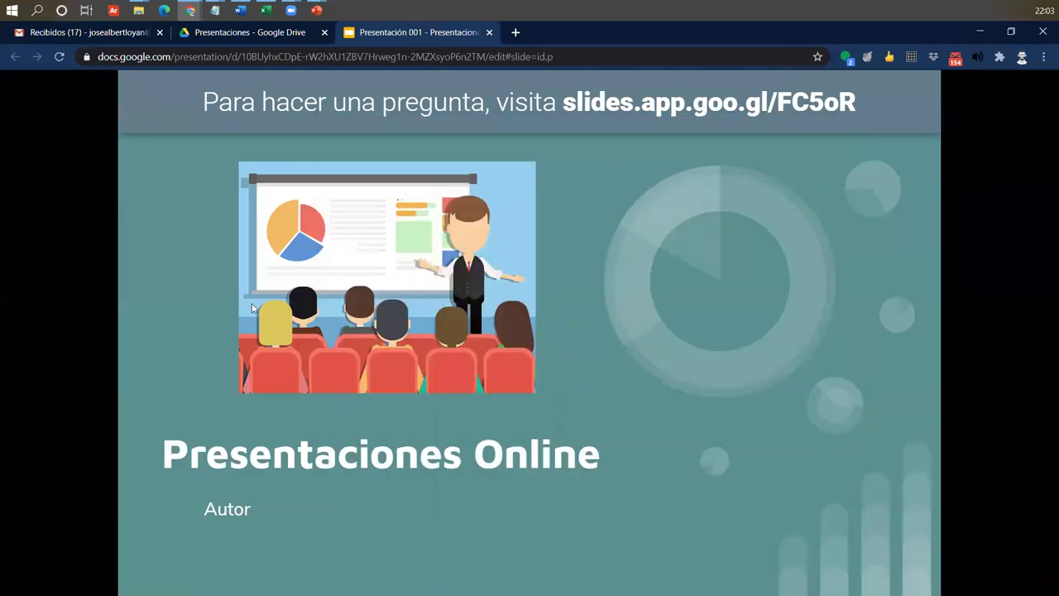
click(252, 308)
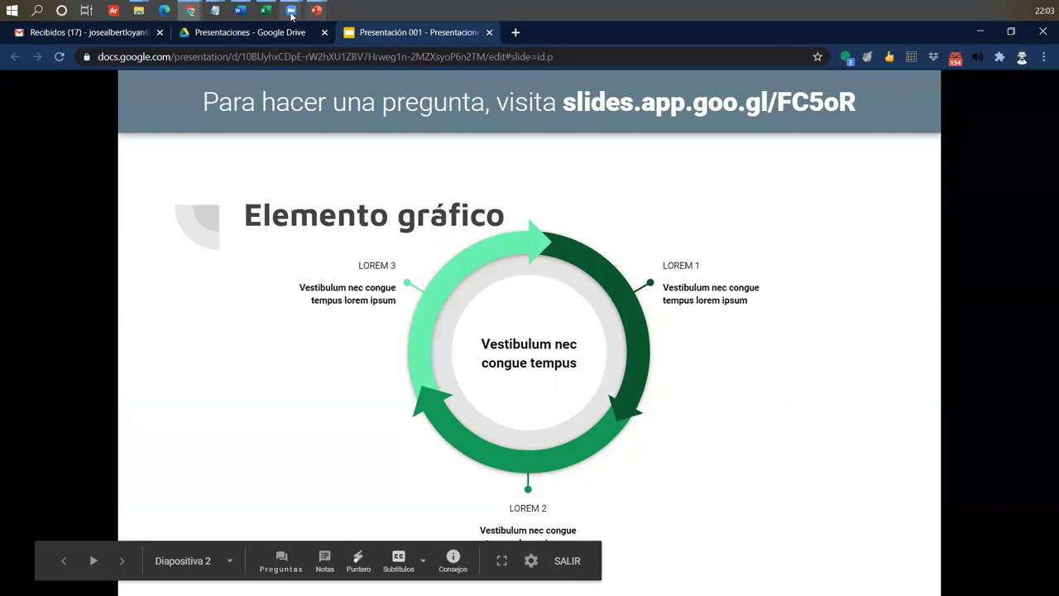
Show the question "Puede explicar la diapositiva 2" to the audience from the presenter view, and minimize the presenter window.
mouse_move(190, 10)
click(380, 79)
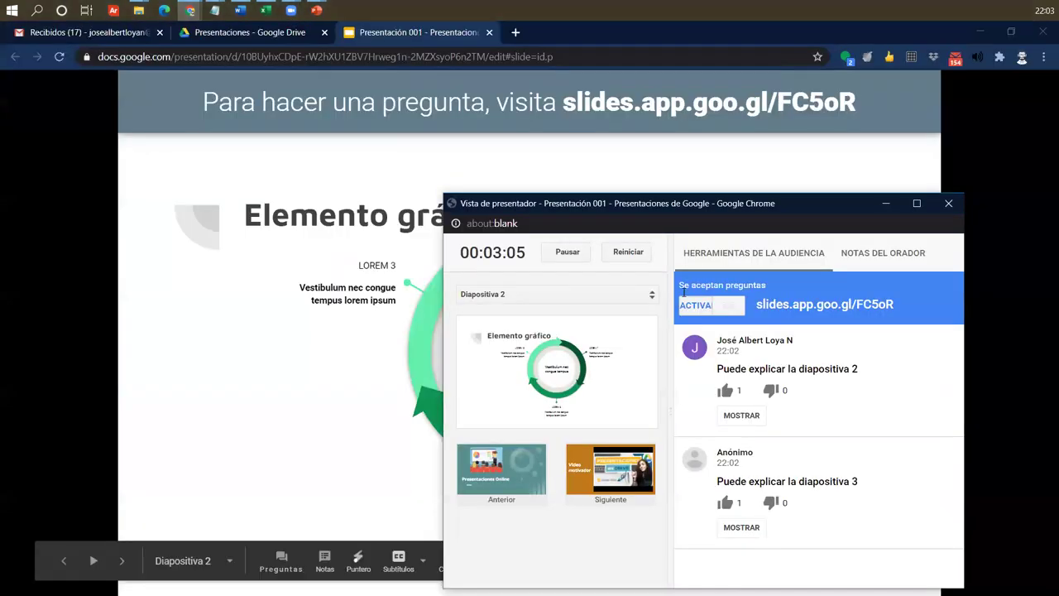
drag(749, 204, 715, 116)
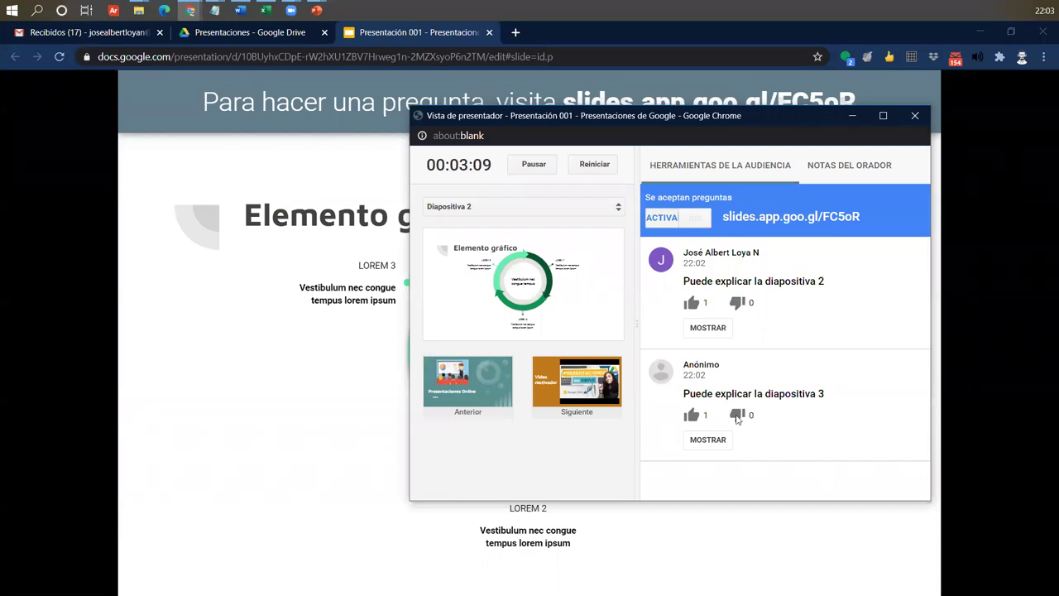
drag(780, 115, 788, 138)
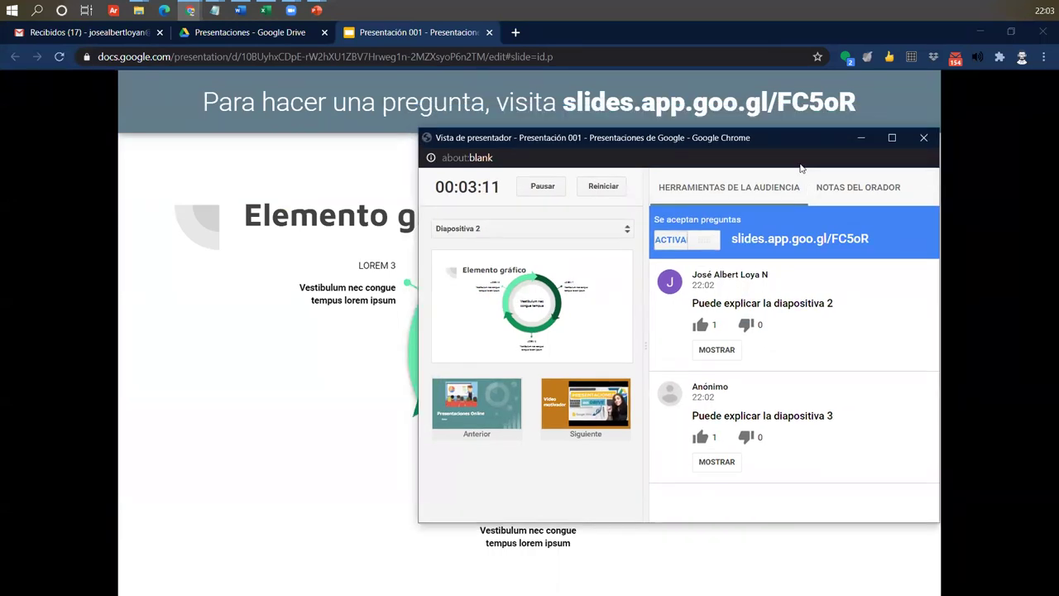
click(741, 424)
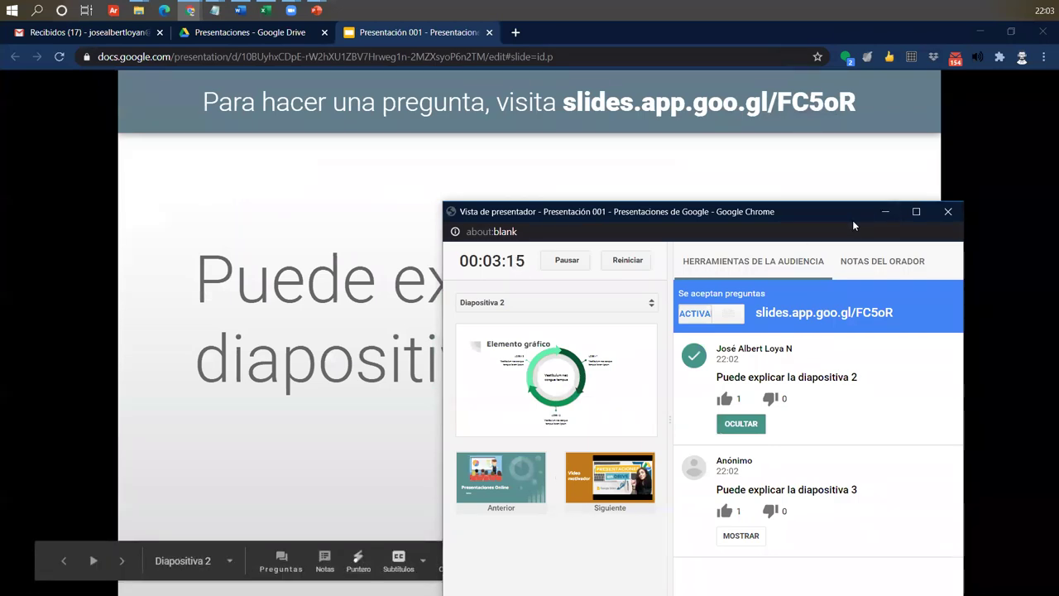
click(886, 211)
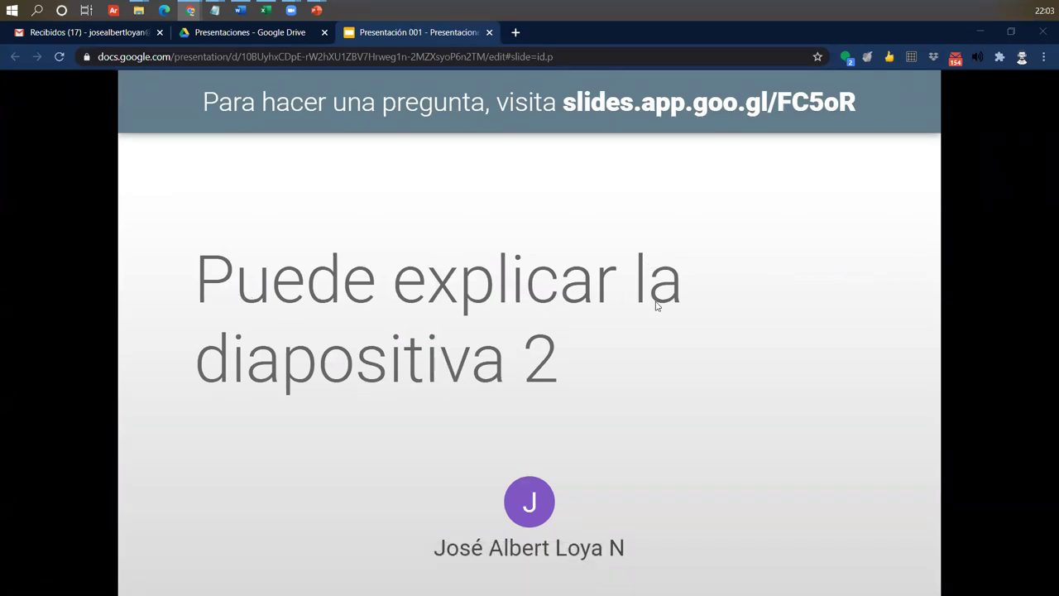
mouse_move(552, 541)
mouse_move(866, 478)
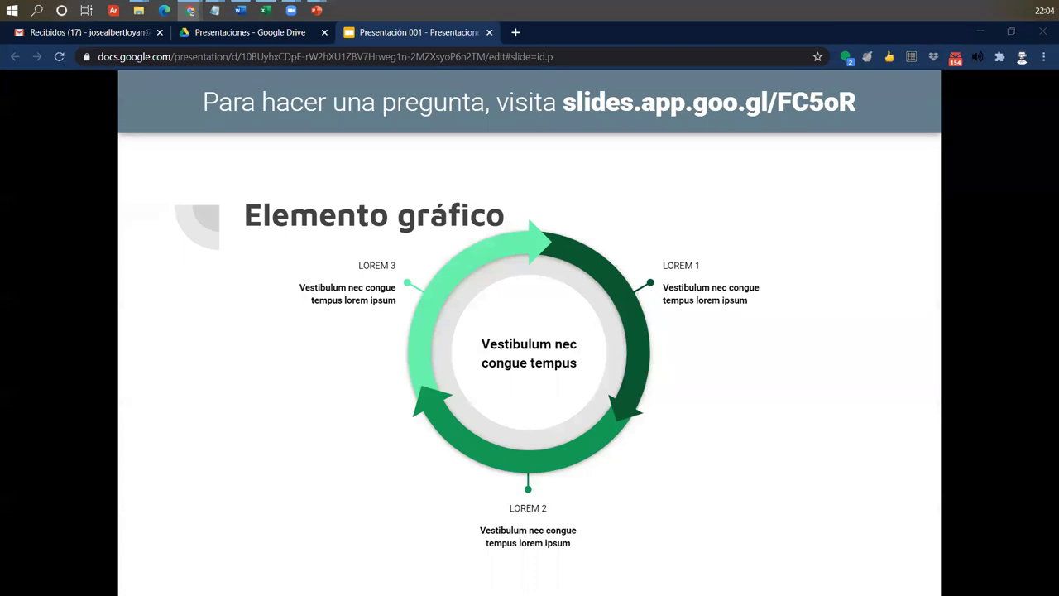
Present the video on slide 3, look ahead to the "Gracias" slide, and return to play the video.
key(Right)
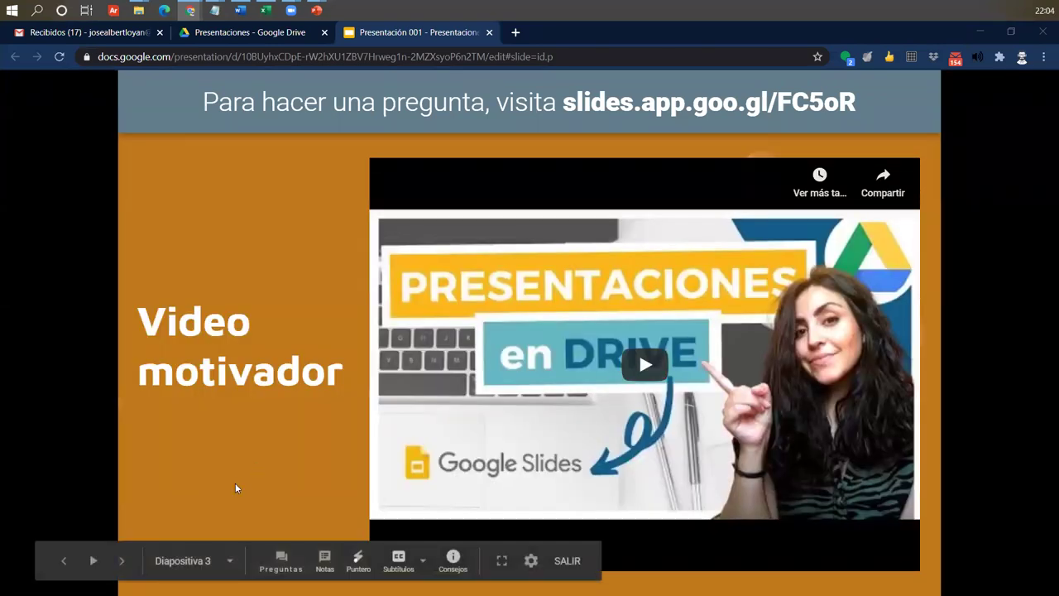
click(627, 381)
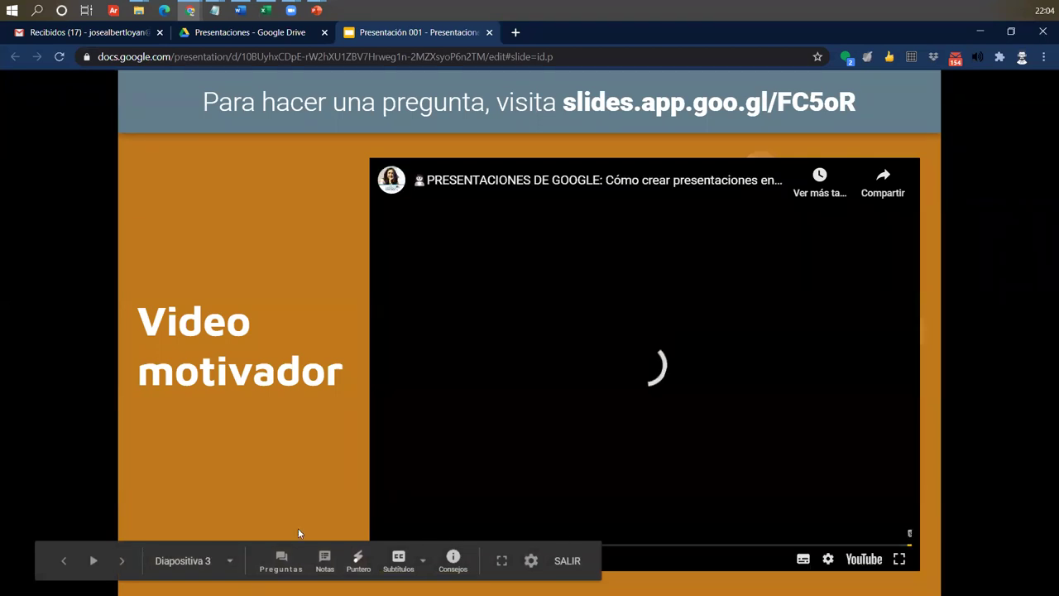
key(Right)
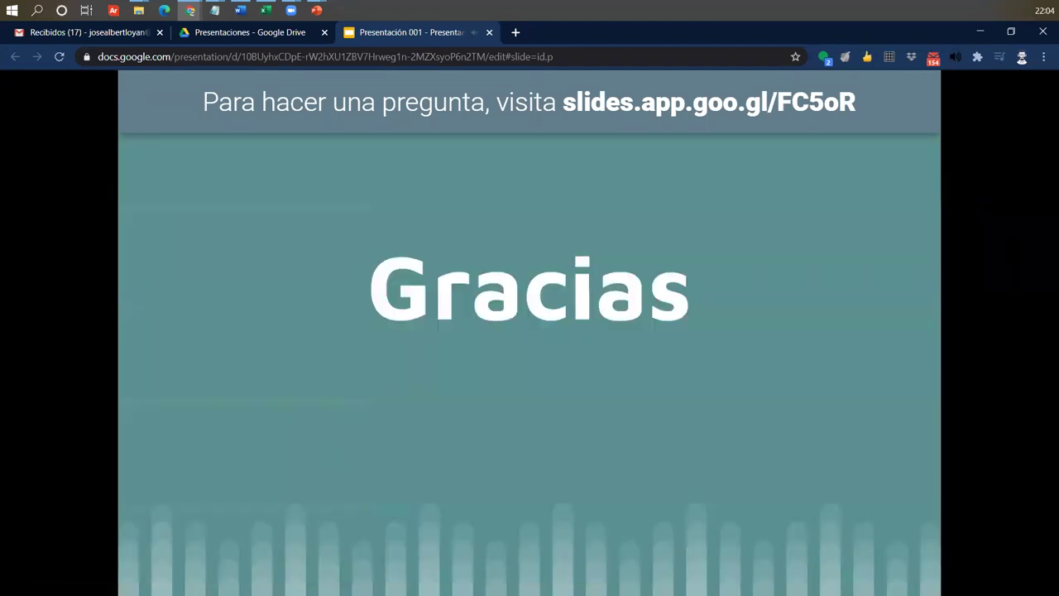
key(Left)
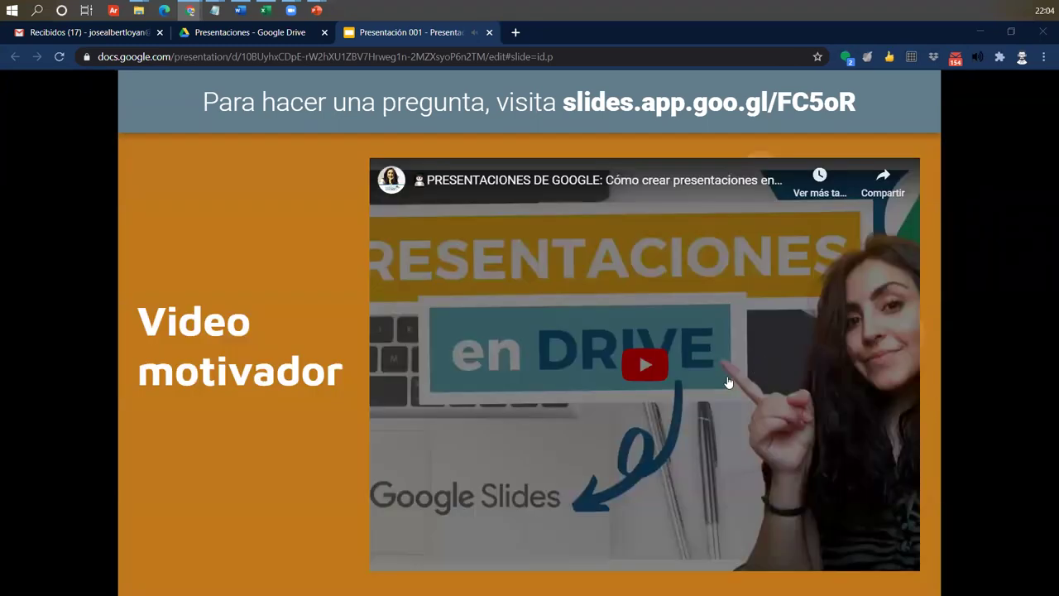
click(657, 365)
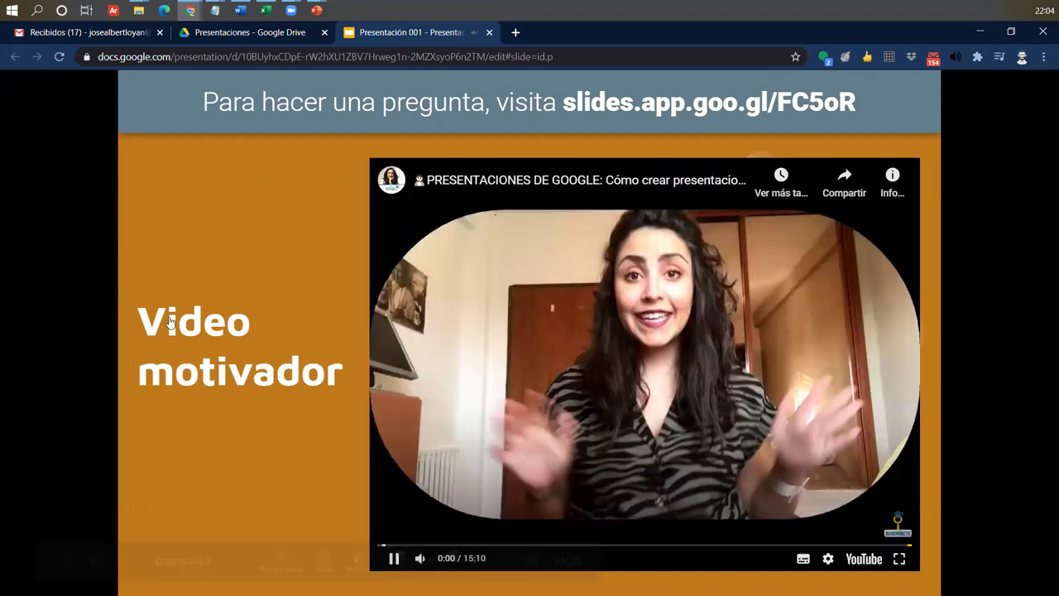
End the slideshow and open slide 2, "Elemento gráfico", in the editor.
key(Escape)
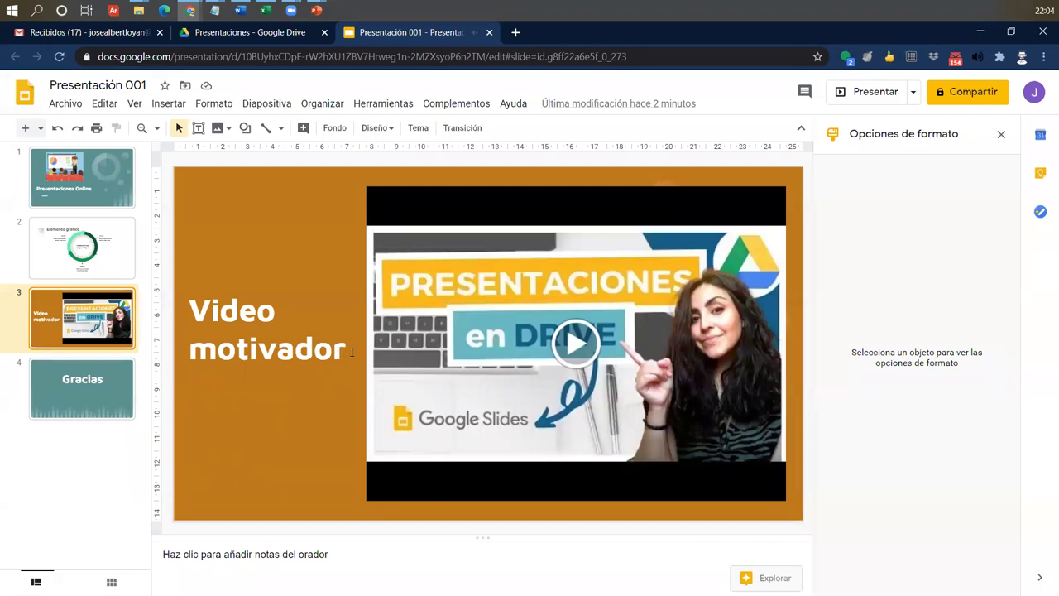
click(83, 192)
click(102, 253)
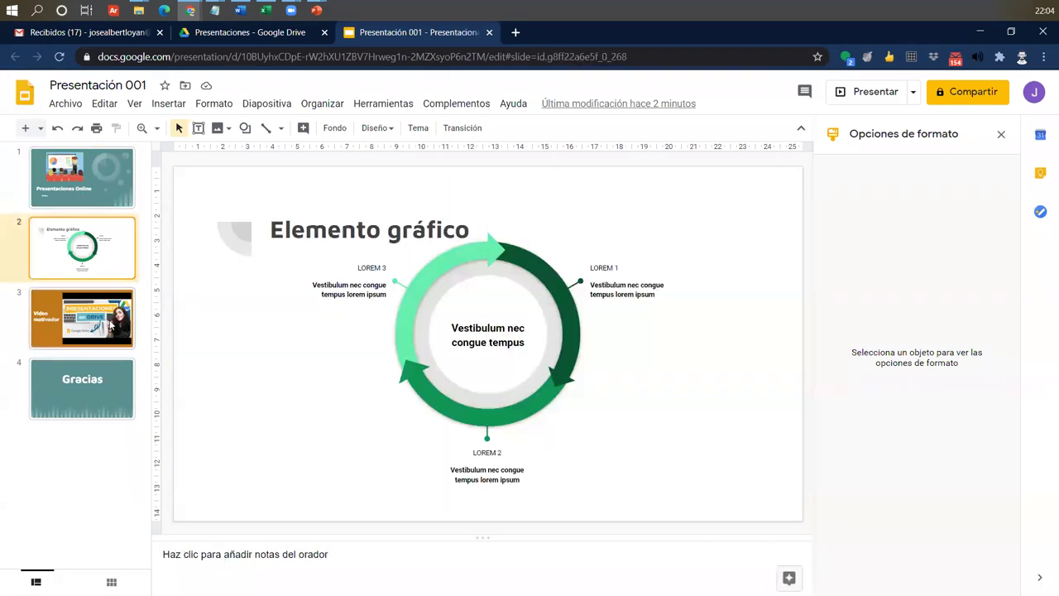
Look through the four slides in the editor and stop at slide 3, "Video motivador".
click(82, 319)
click(82, 397)
click(83, 319)
click(89, 271)
click(83, 178)
click(103, 273)
click(96, 384)
click(95, 333)
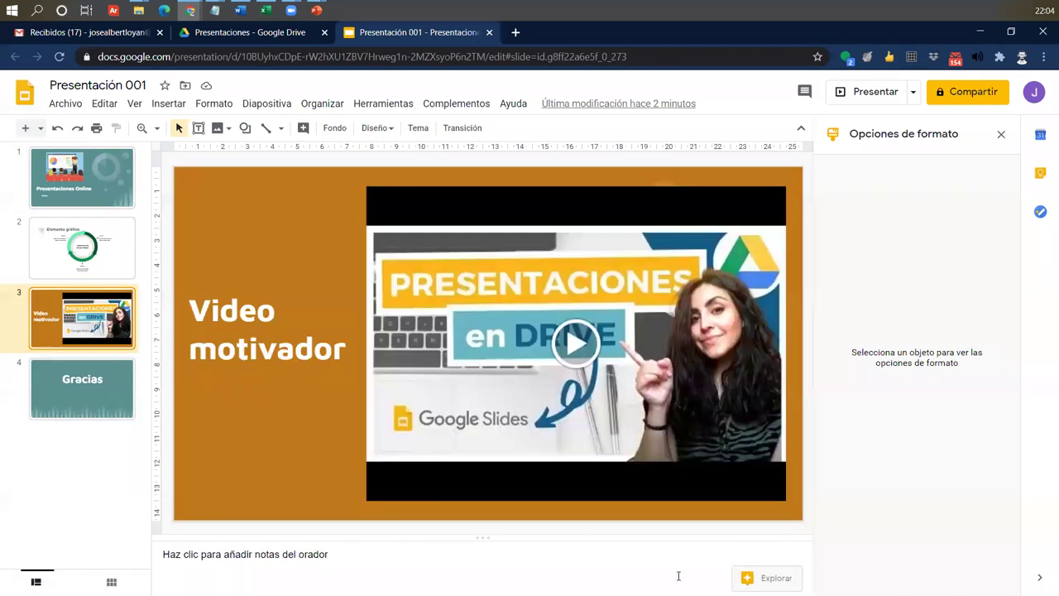
Open Explore and review the automatic layout suggestions for slide 3 and for the "Presentaciones Online" title slide.
click(762, 571)
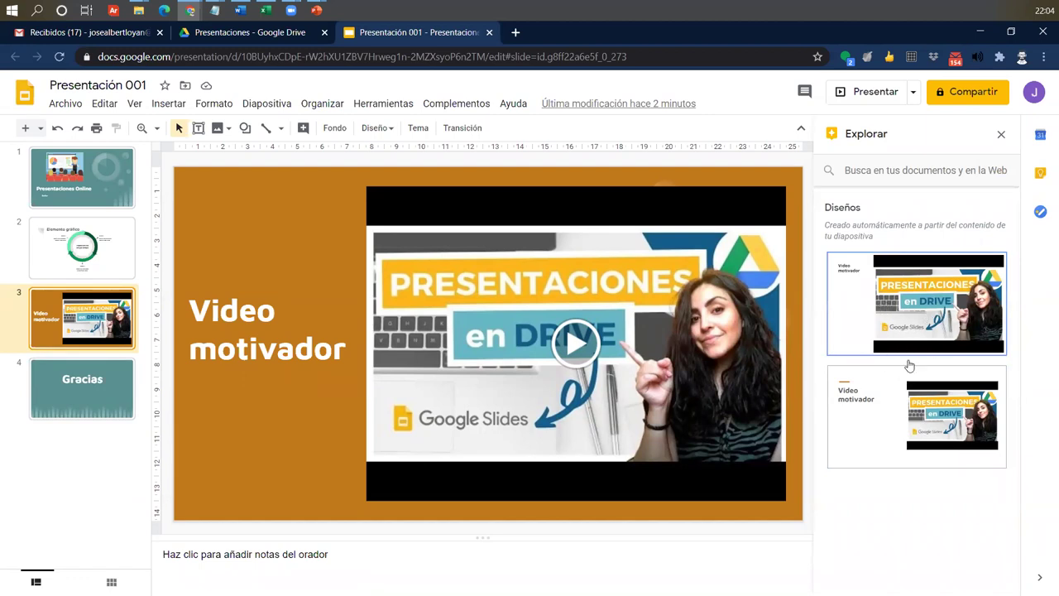
click(93, 200)
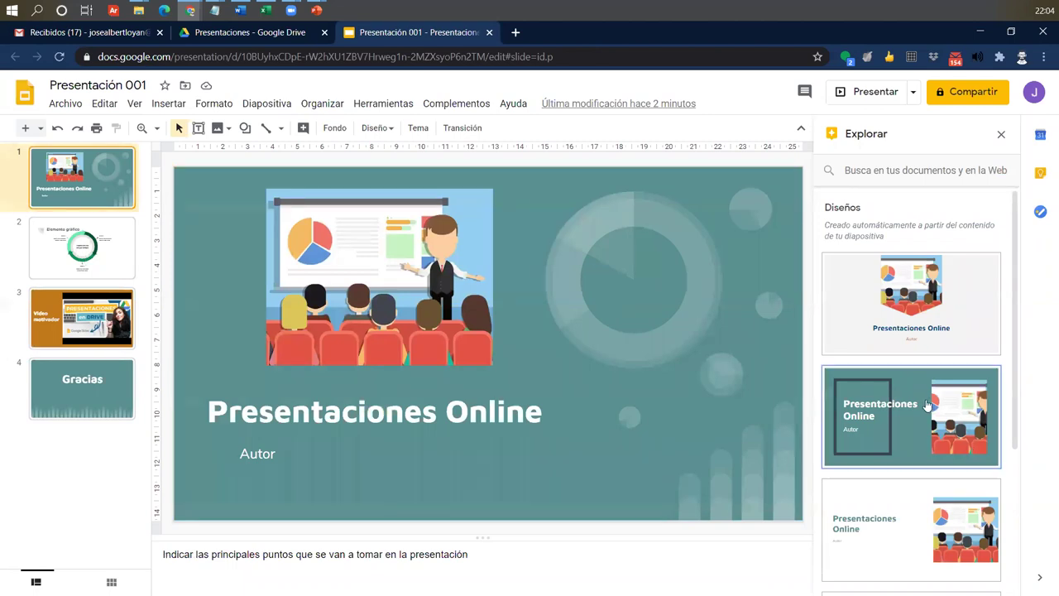
scroll(911, 414, down, 3)
scroll(899, 484, up, 3)
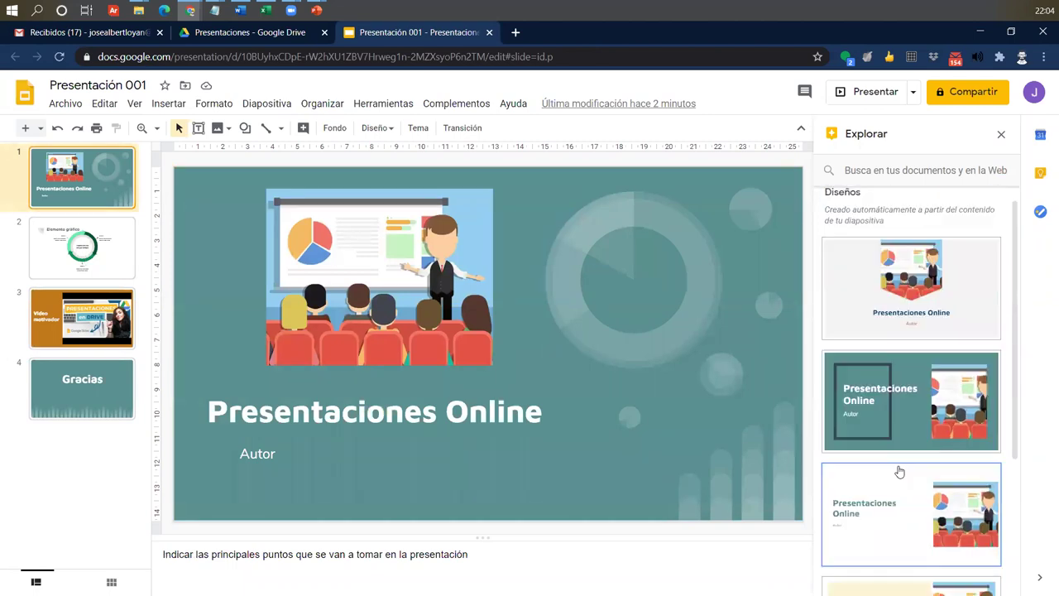
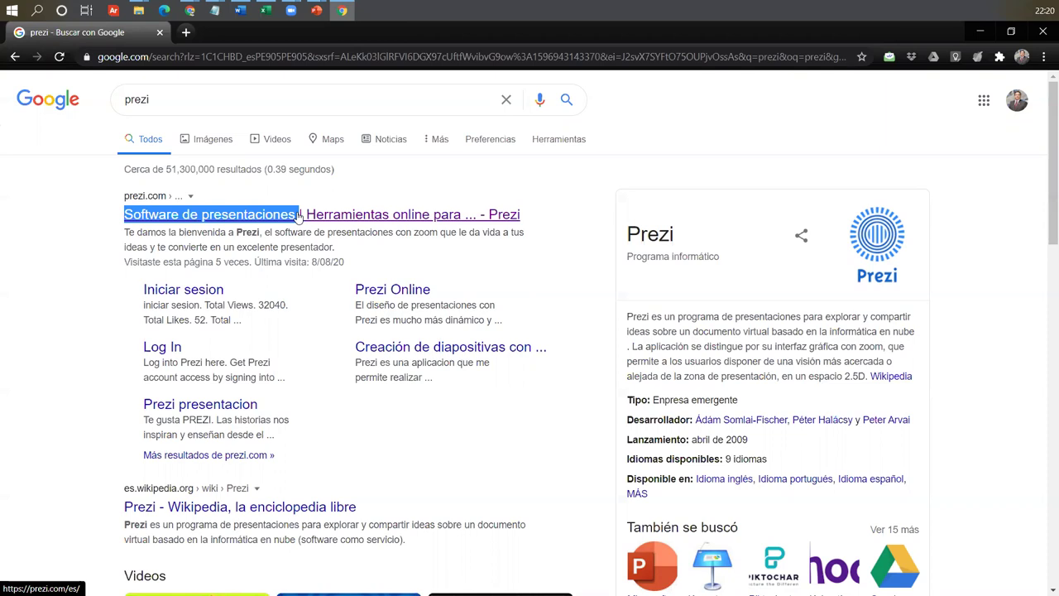
Open the Prezi website from the Google results for "prezi" and sign out of the account.
click(168, 107)
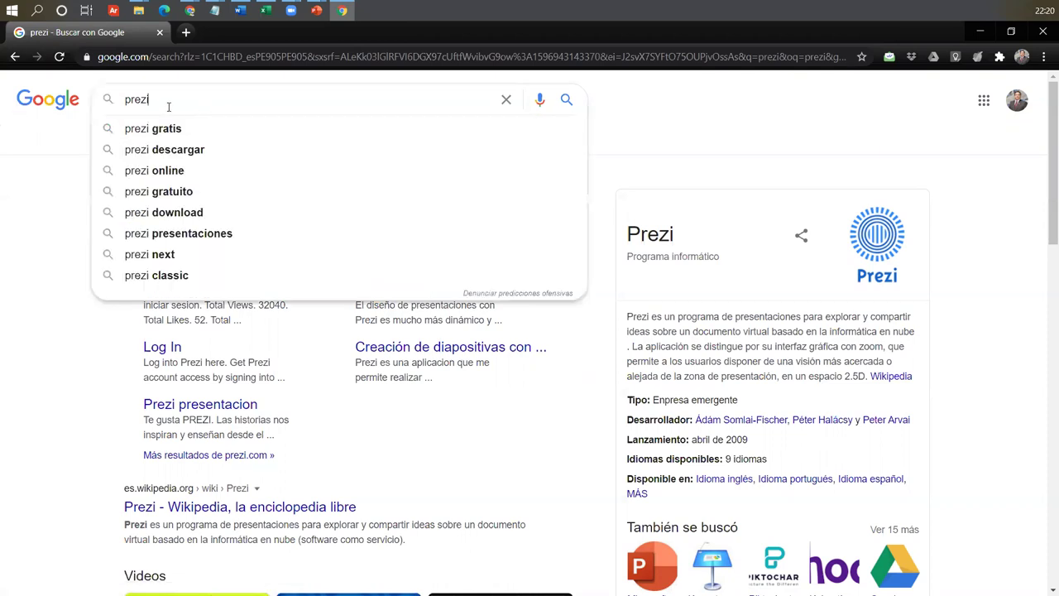
double_click(137, 100)
click(68, 214)
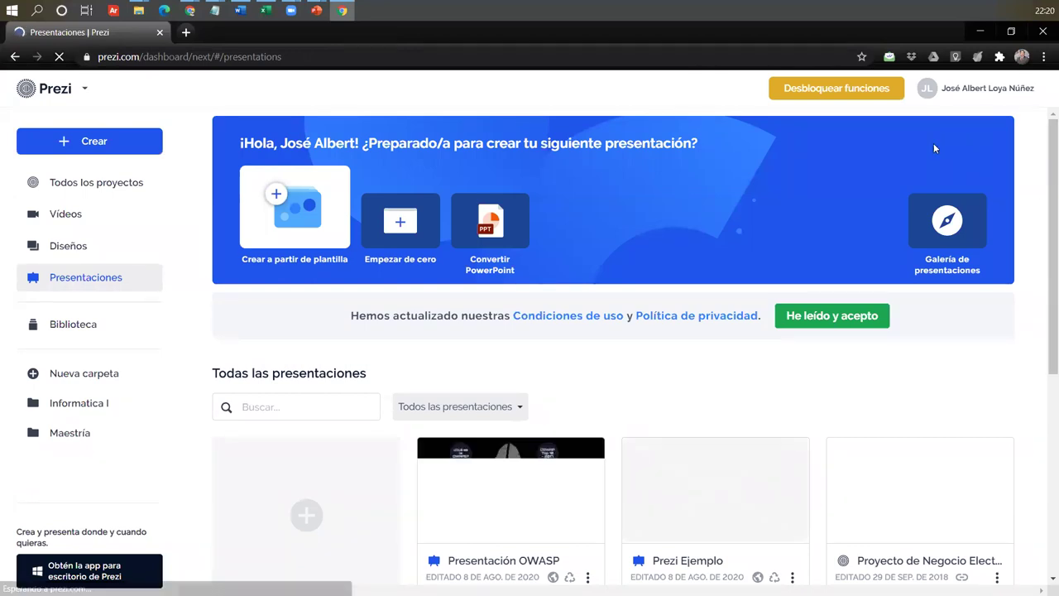
click(993, 93)
click(929, 239)
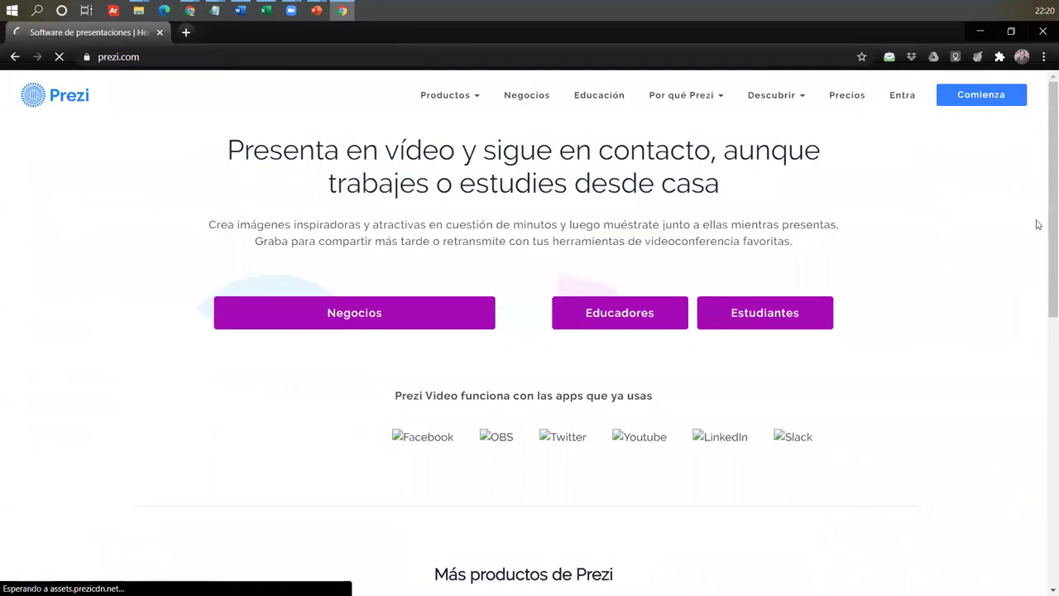
Look over the Prezi home page and open its pricing page.
scroll(496, 320, down, 4)
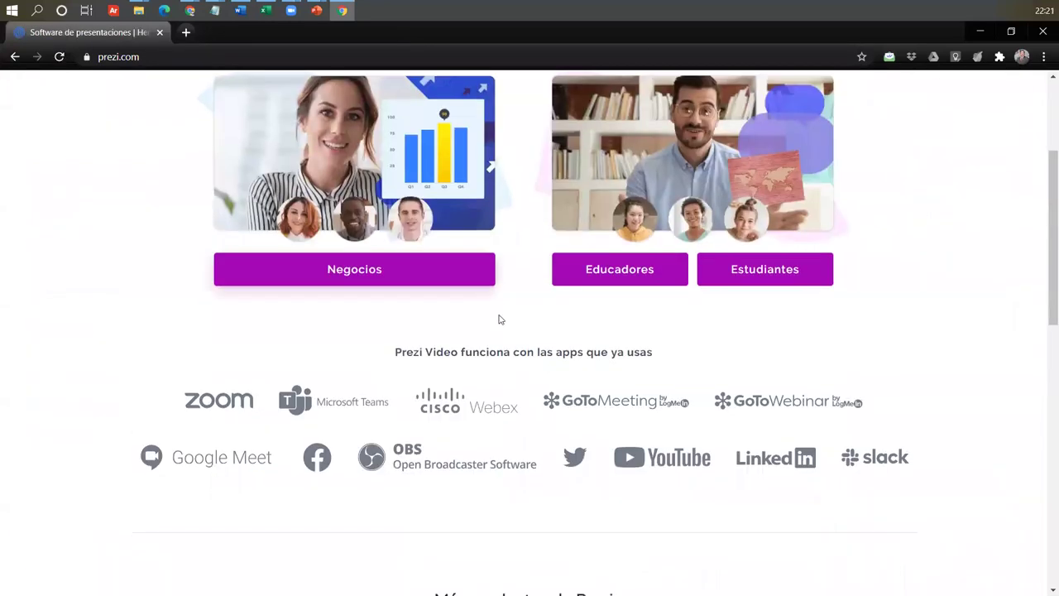
scroll(496, 319, up, 4)
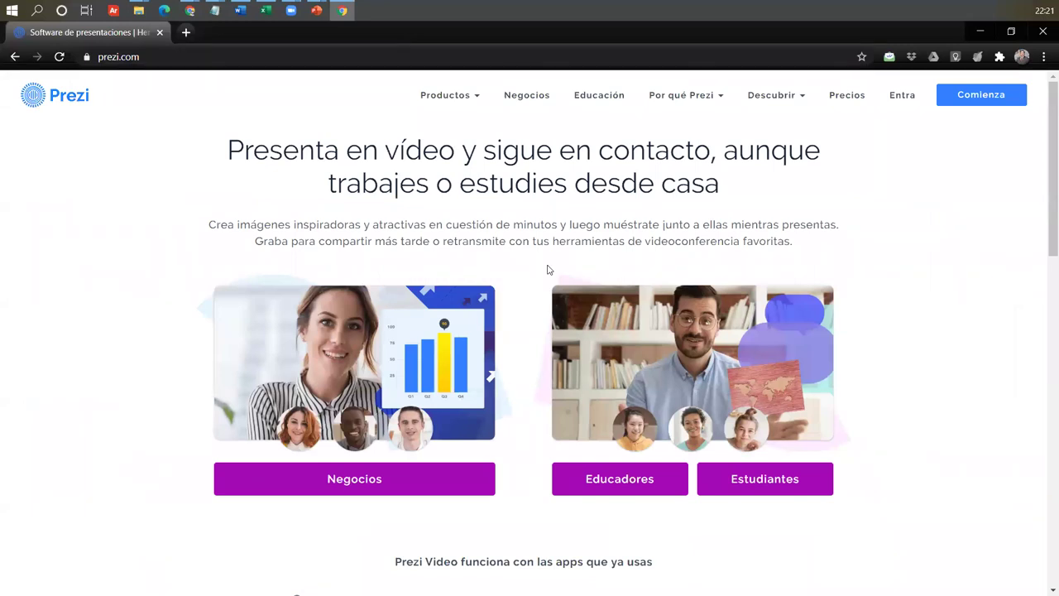
click(846, 95)
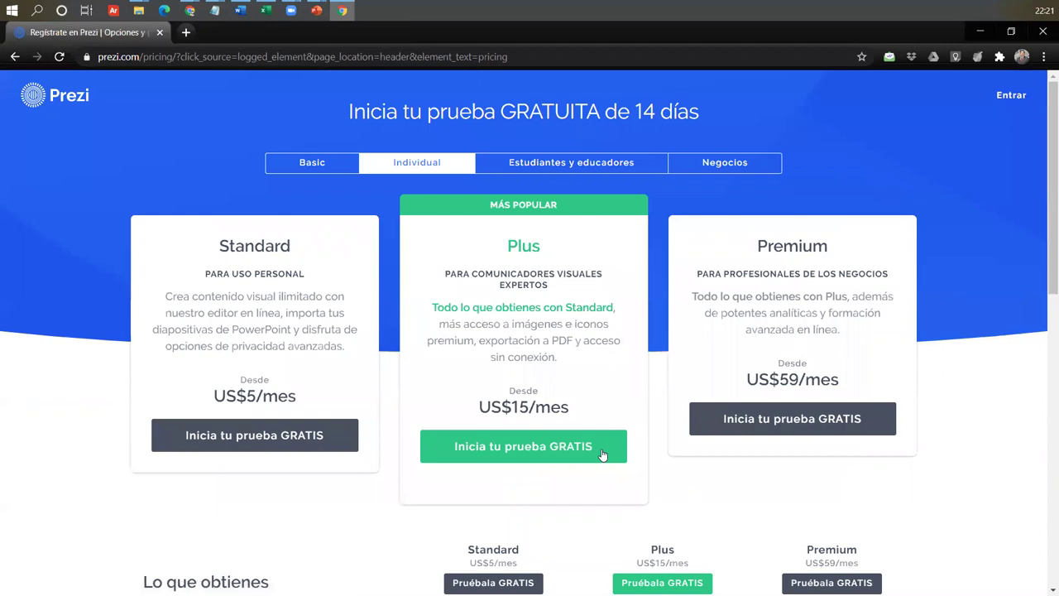
Look over the Individual plans, and bring up the feature comparison of the Basic and Plus plans.
scroll(303, 372, down, 3)
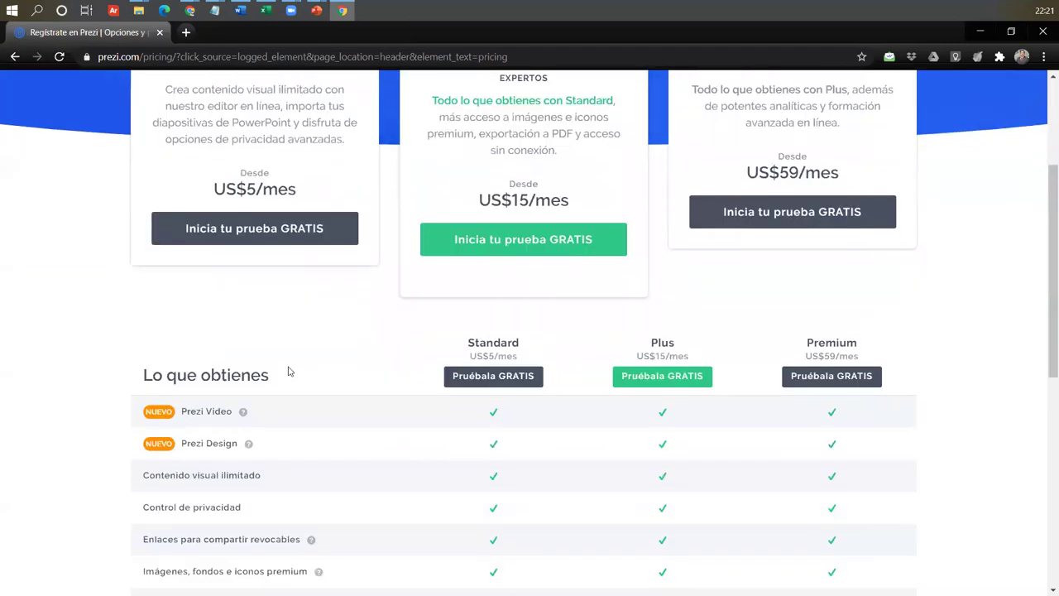
scroll(290, 371, up, 3)
click(301, 165)
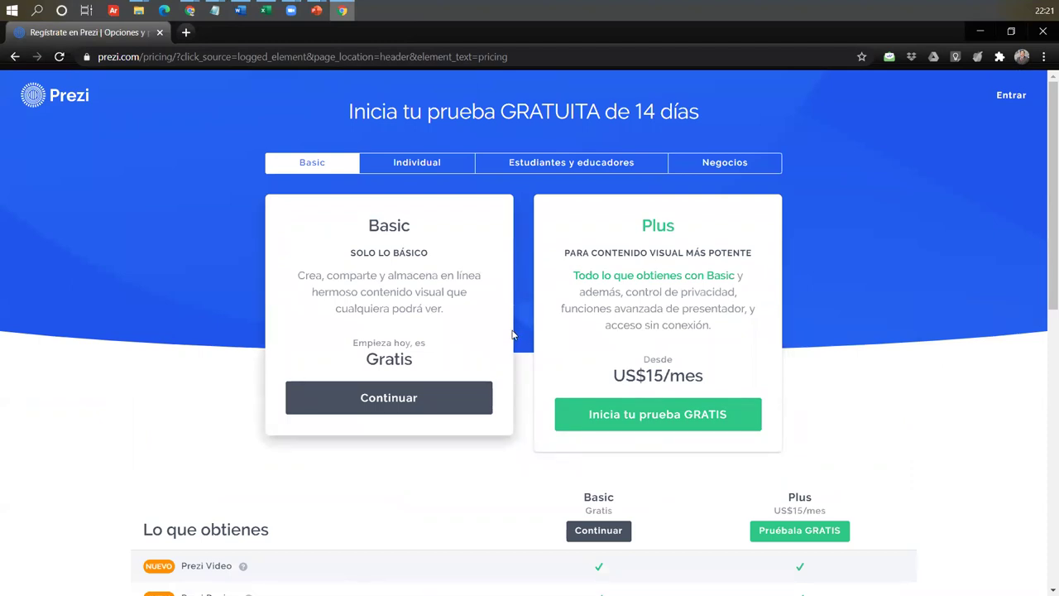
scroll(512, 334, down, 5)
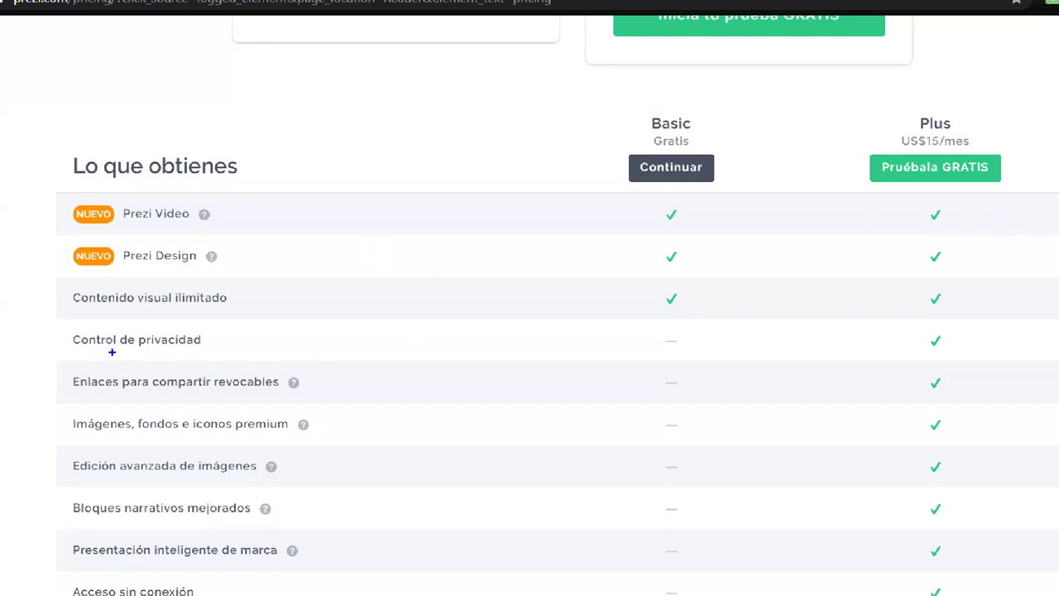
Mark "Control de privacidad", "Imágenes, fondos e iconos premium" and the Plus plan with blue boxes and arrows, and clear the annotations.
mouse_move(69, 331)
mouse_down()
mouse_move(216, 349)
mouse_move(307, 302)
mouse_up()
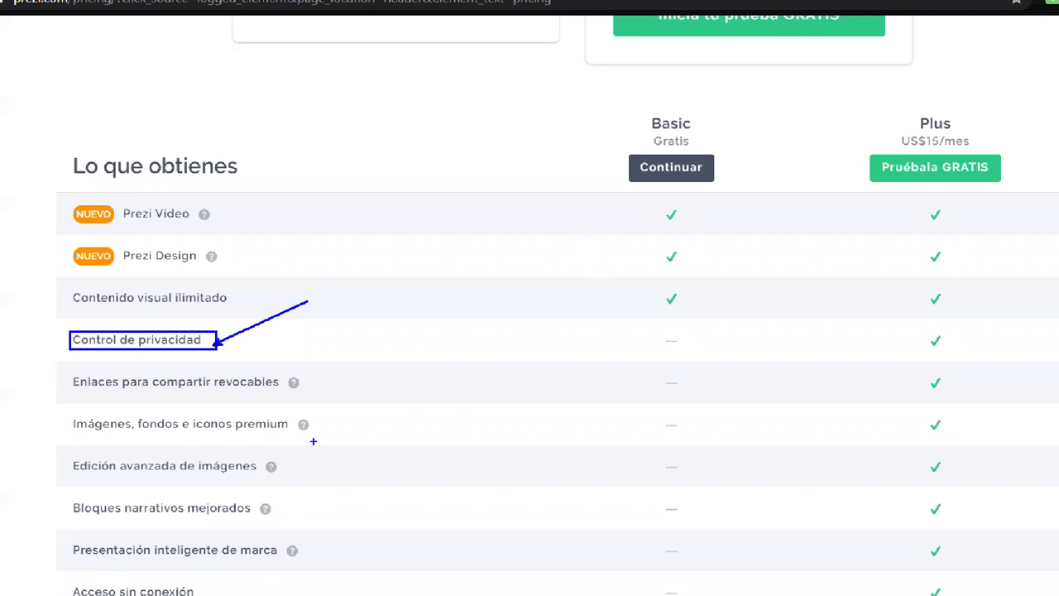
drag(57, 404, 433, 376)
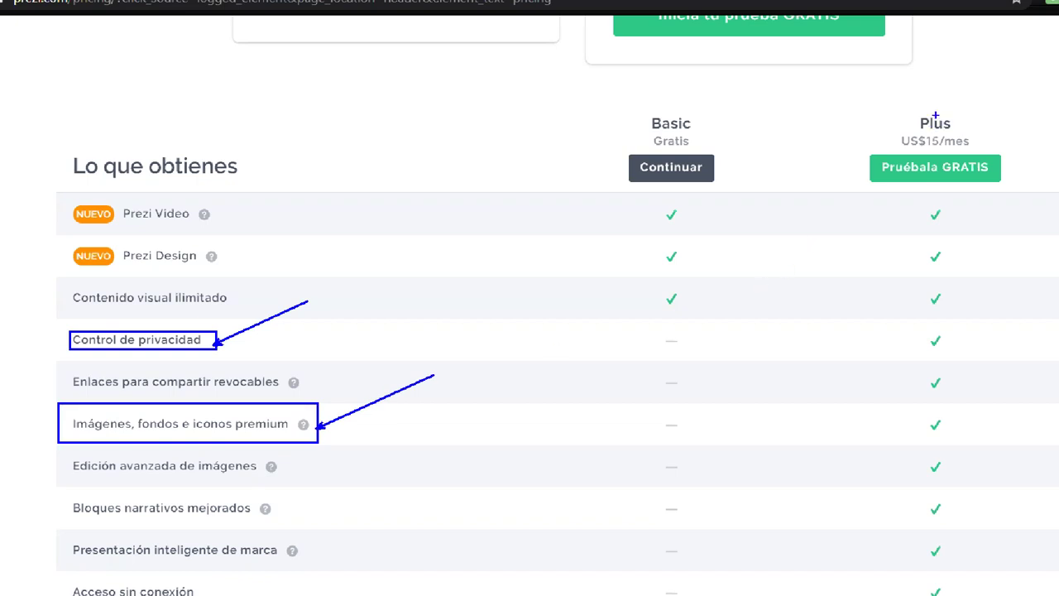
drag(830, 103, 1023, 201)
drag(837, 182, 780, 255)
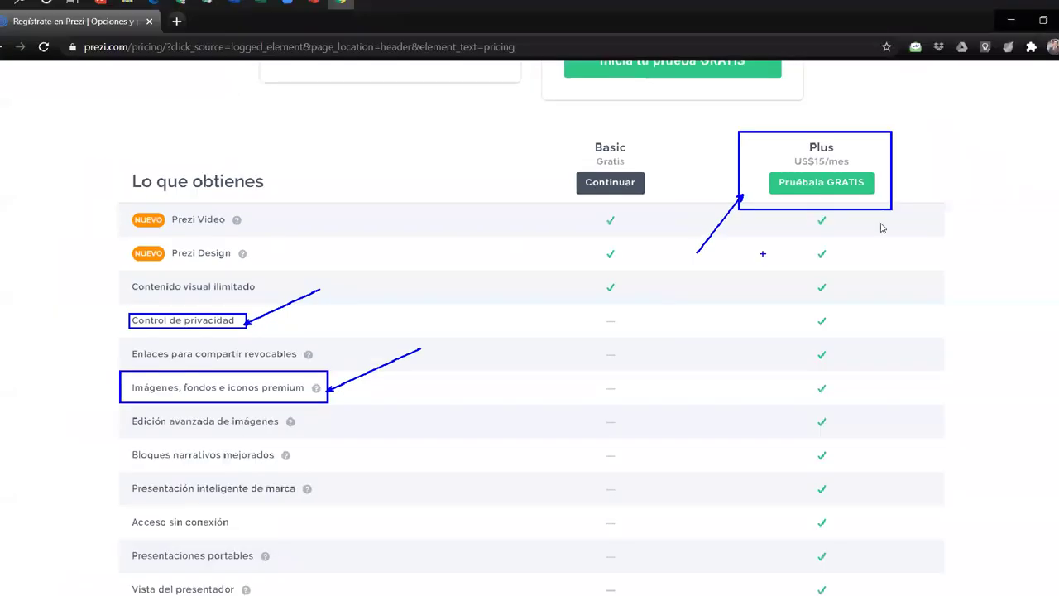
key(Escape)
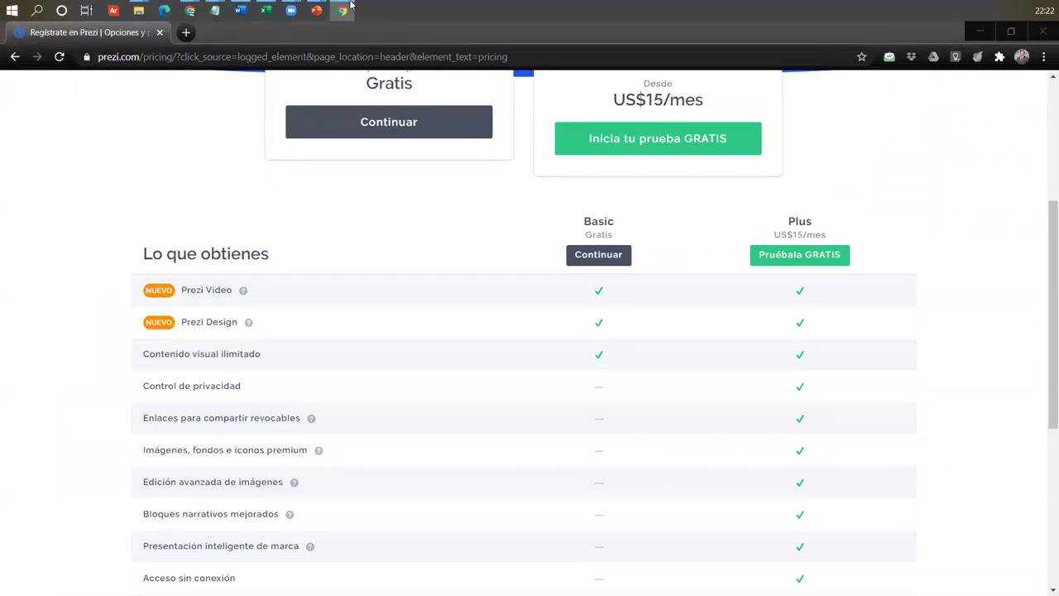
Read the descriptions of the Basic and Plus plans, highlighting their names and text.
scroll(615, 224, up, 3)
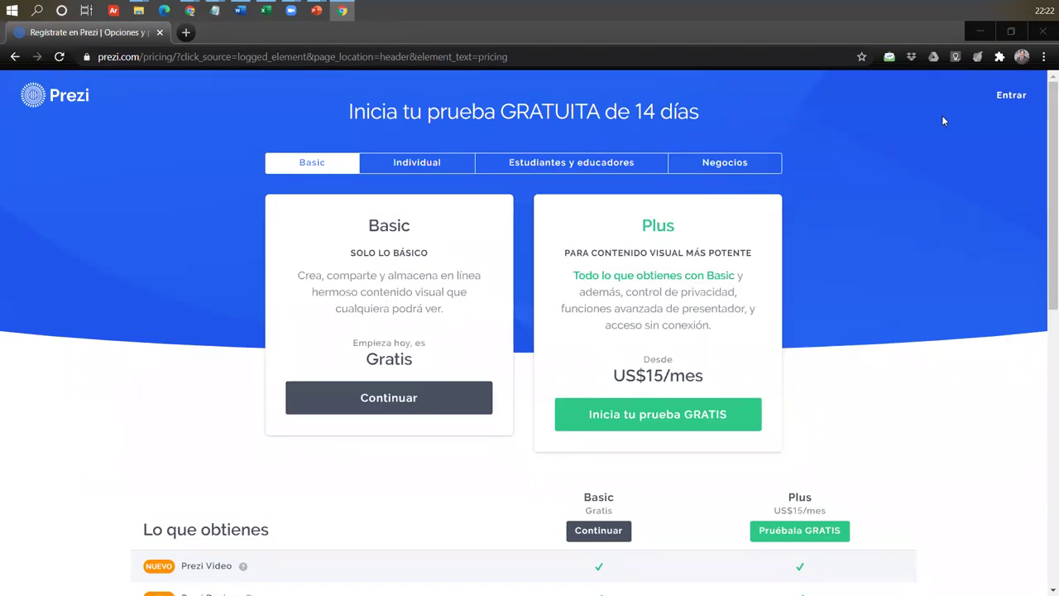
drag(359, 224, 431, 227)
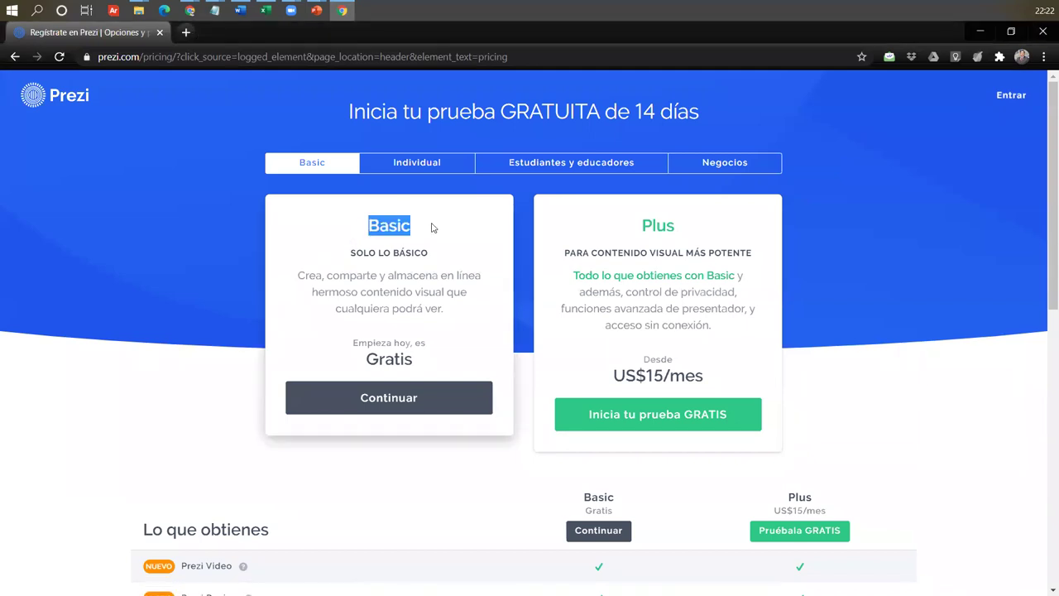
click(359, 253)
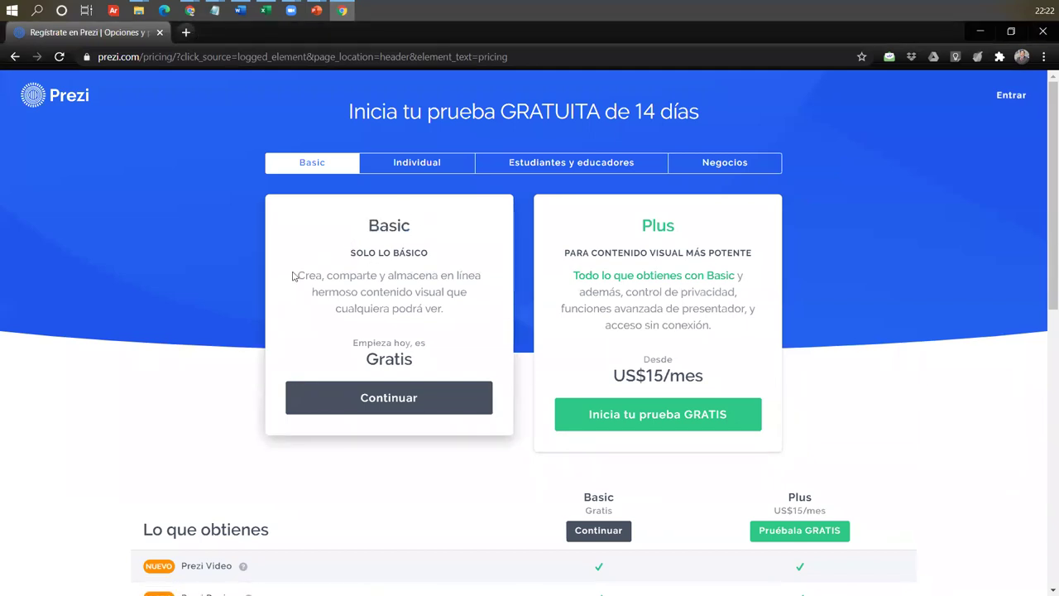
drag(360, 286, 520, 218)
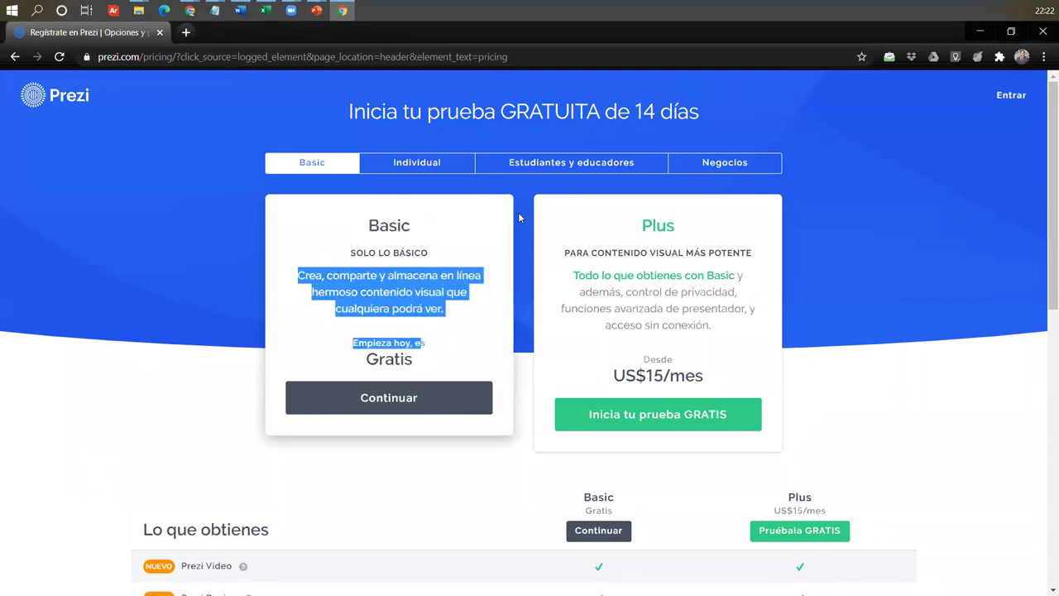
click(377, 274)
double_click(669, 228)
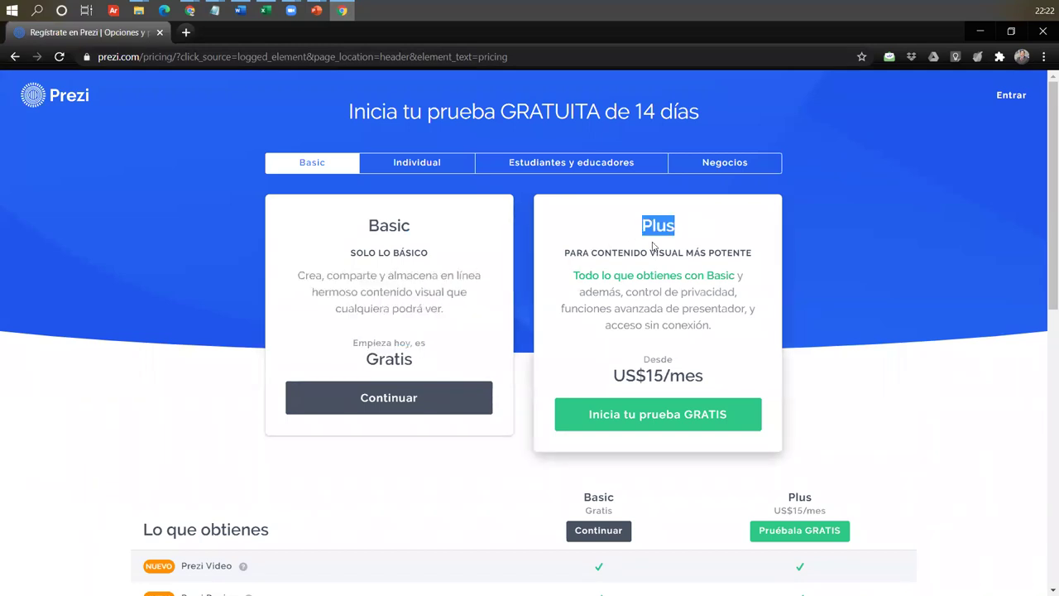
drag(566, 279, 678, 350)
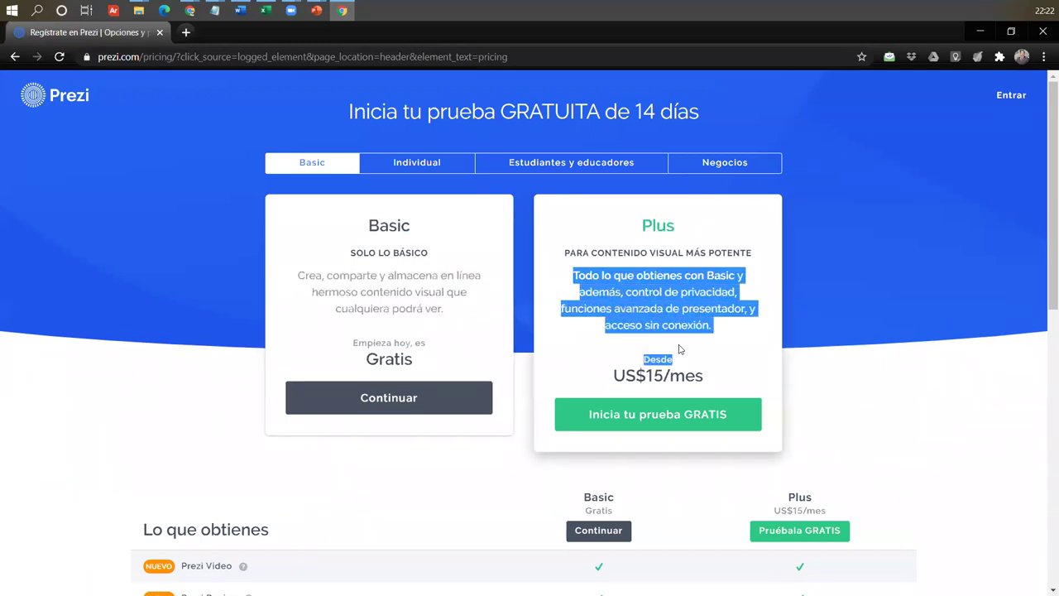
click(601, 326)
Examine the Individual plans, and the student and educator plans together with their feature comparison.
click(406, 163)
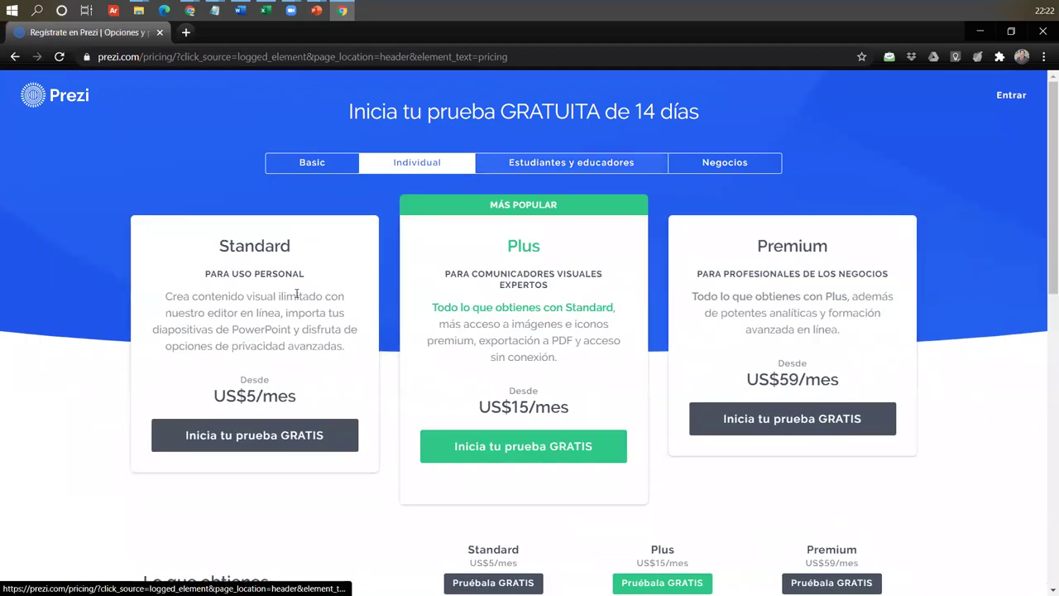
click(556, 165)
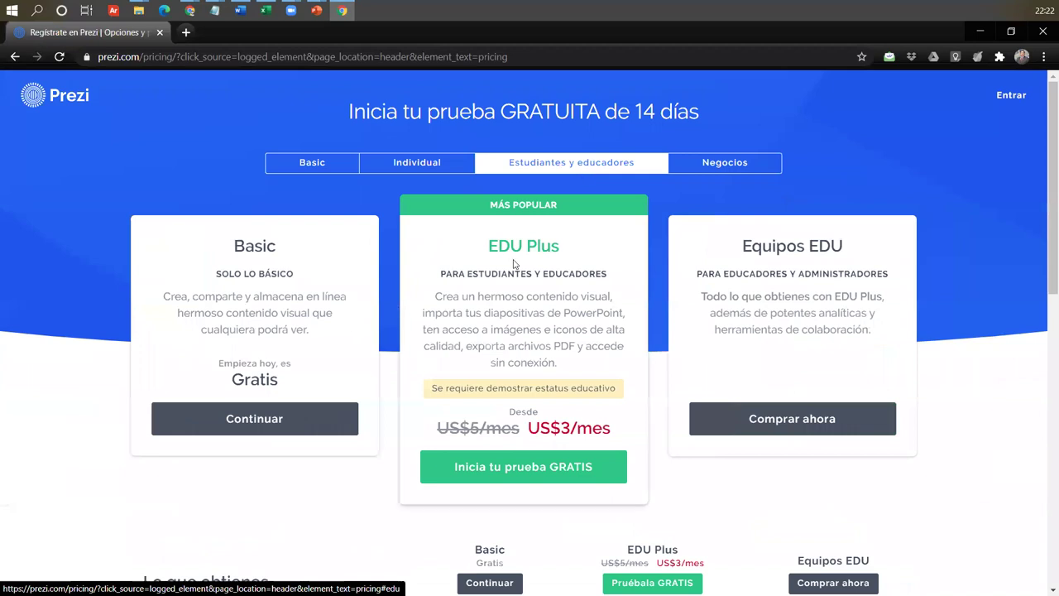
scroll(517, 251, down, 2)
scroll(516, 251, down, 1)
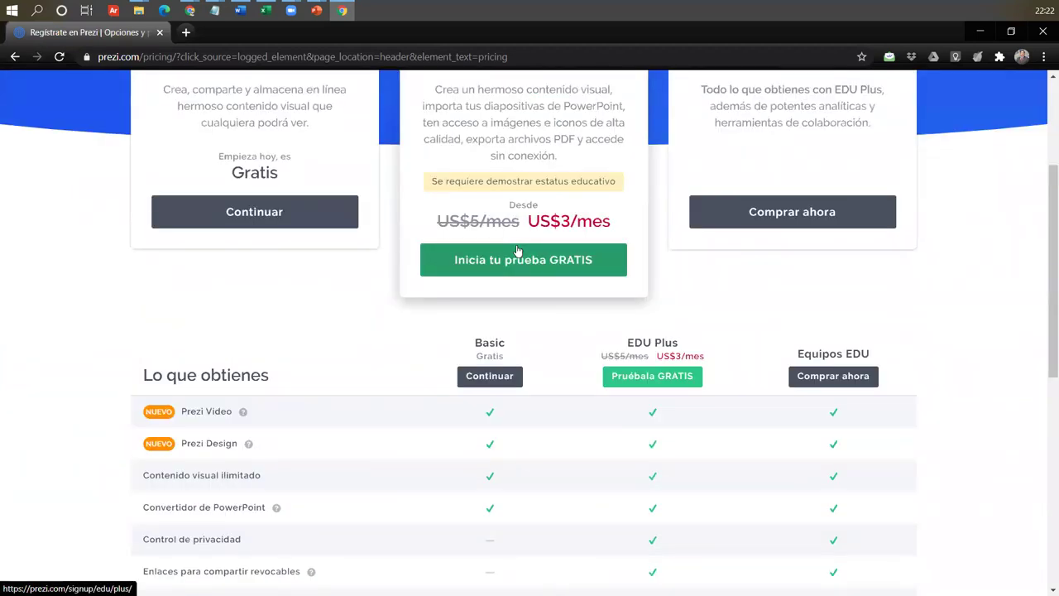
scroll(516, 251, up, 2)
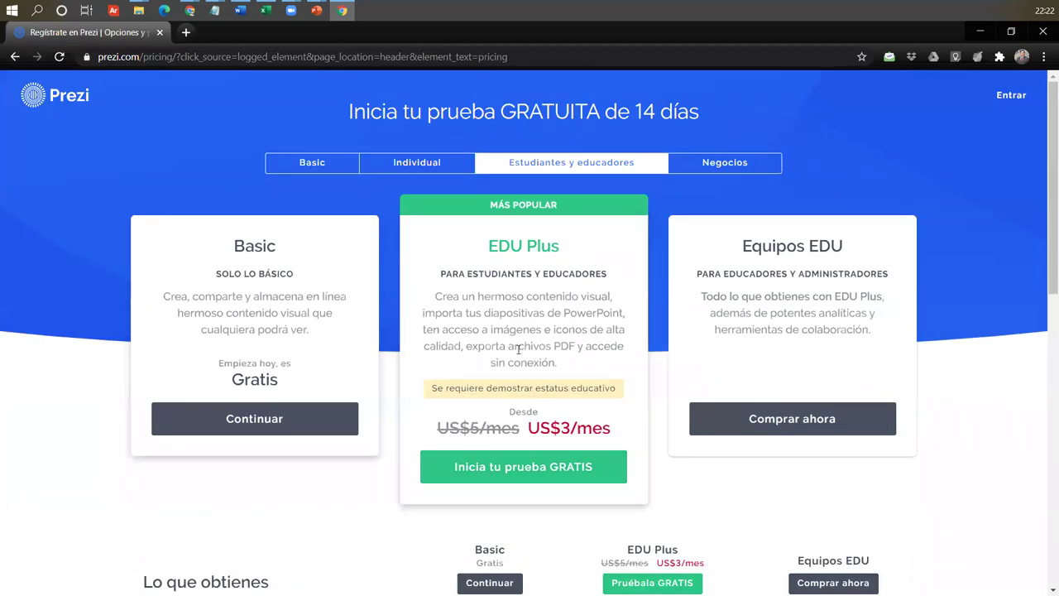
scroll(436, 356, down, 1)
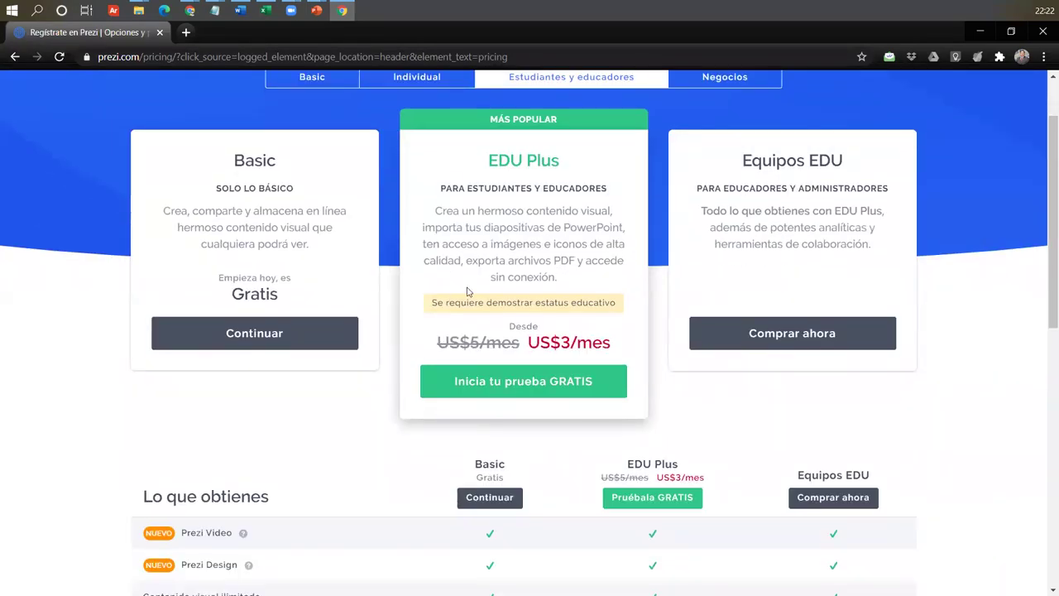
scroll(468, 291, down, 2)
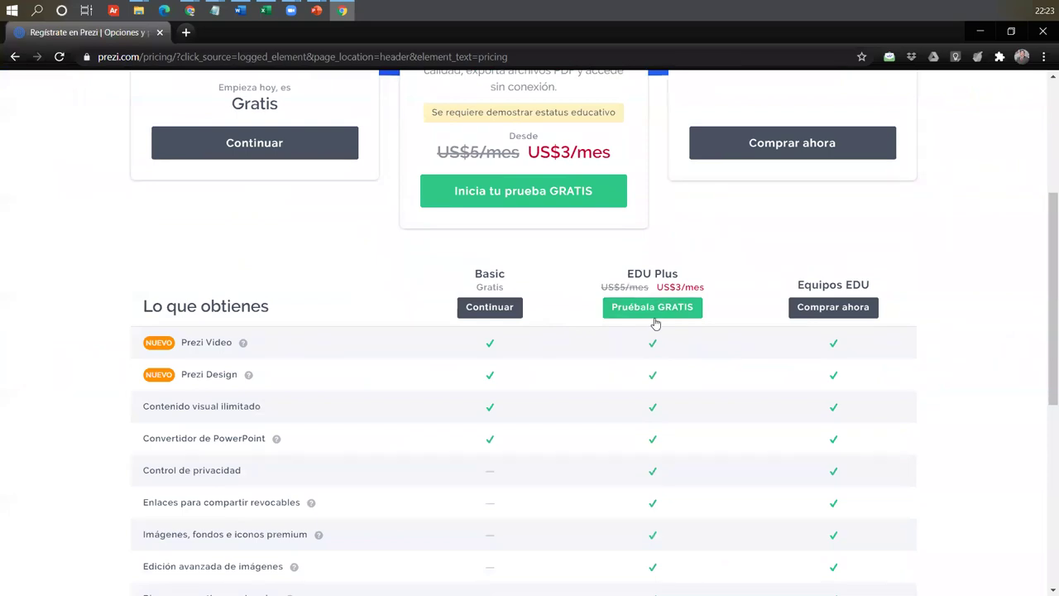
scroll(662, 356, down, 5)
scroll(499, 352, up, 2)
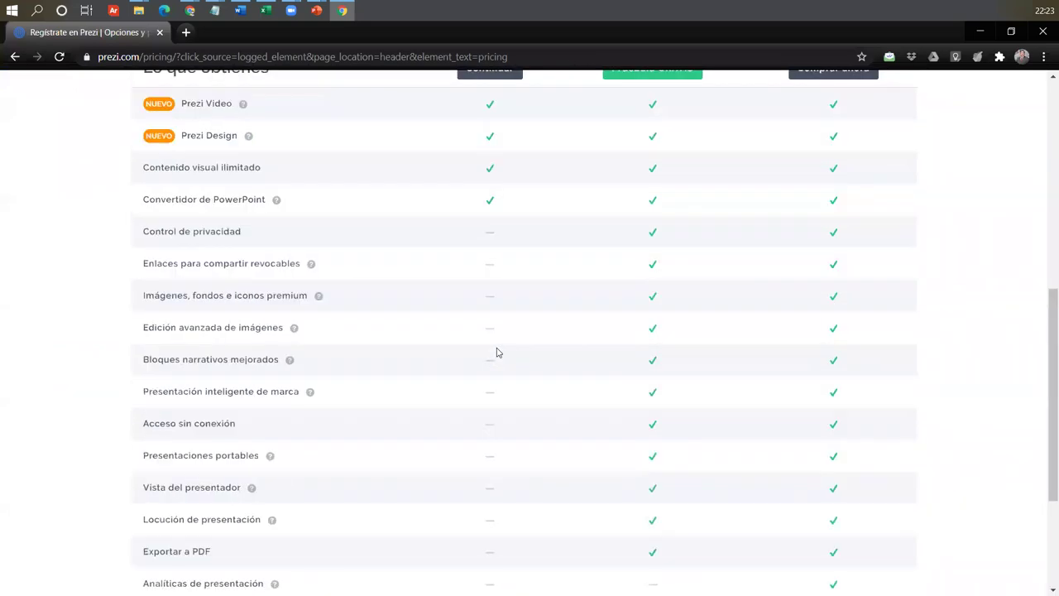
scroll(289, 338, up, 4)
scroll(406, 428, down, 2)
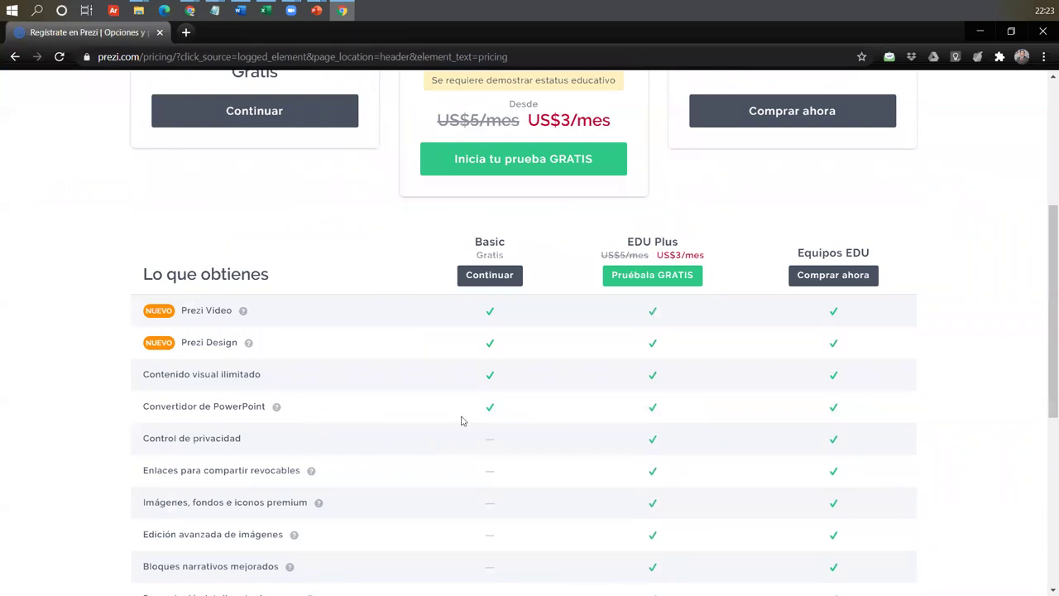
scroll(524, 397, up, 3)
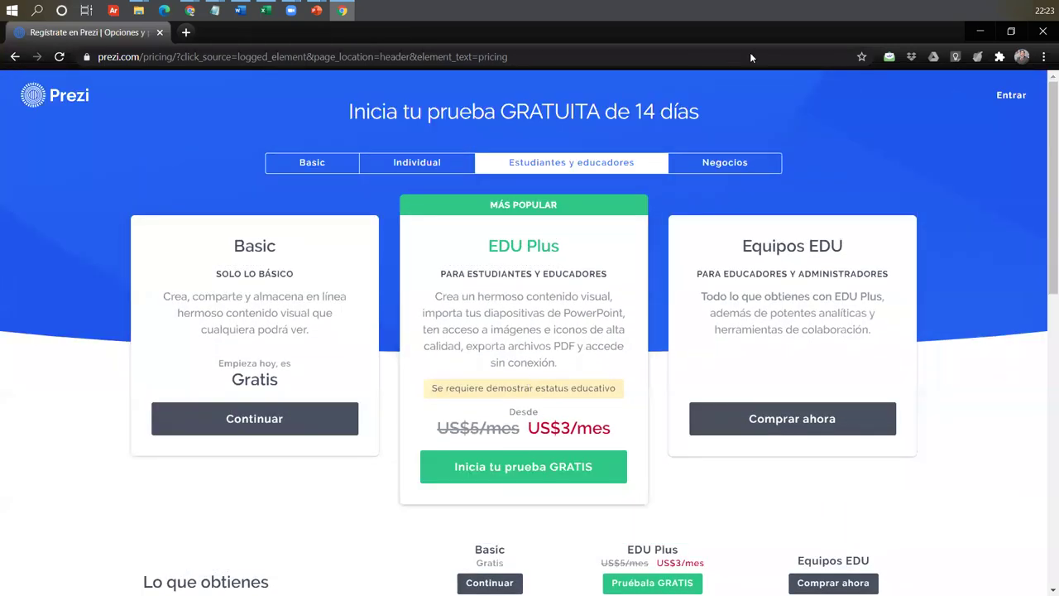
Return to the Basic plan options and open the Prezi login page.
click(308, 163)
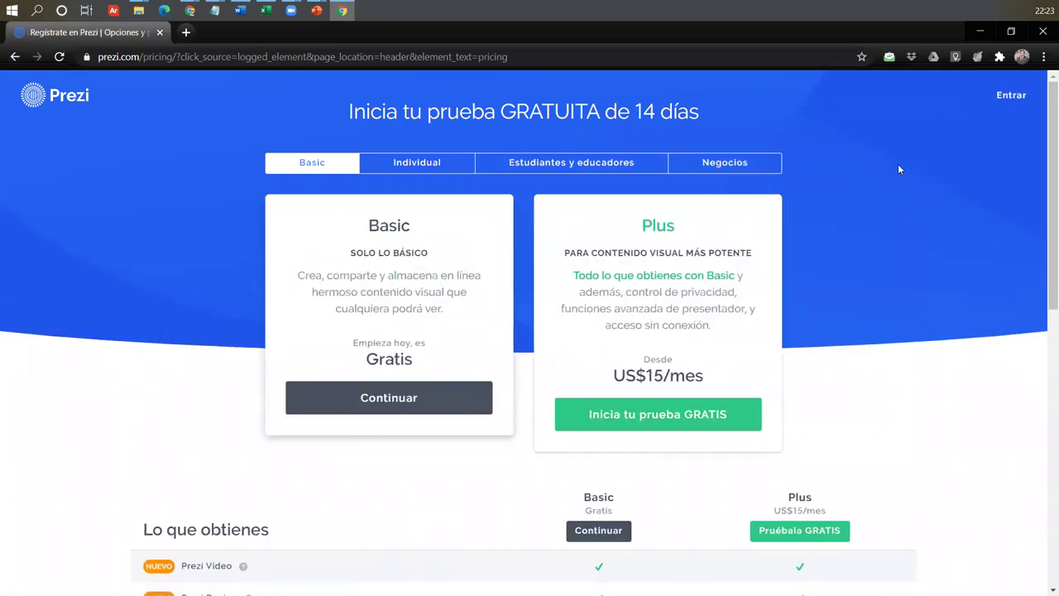
click(1010, 96)
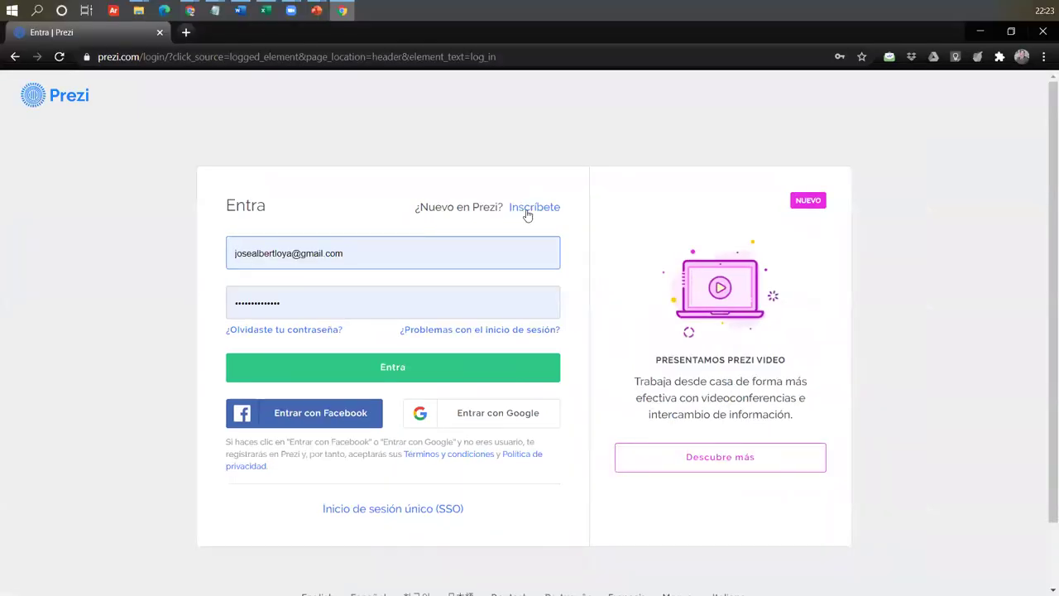
Open the sign-up plans page from the login form and go back to the login page.
click(542, 207)
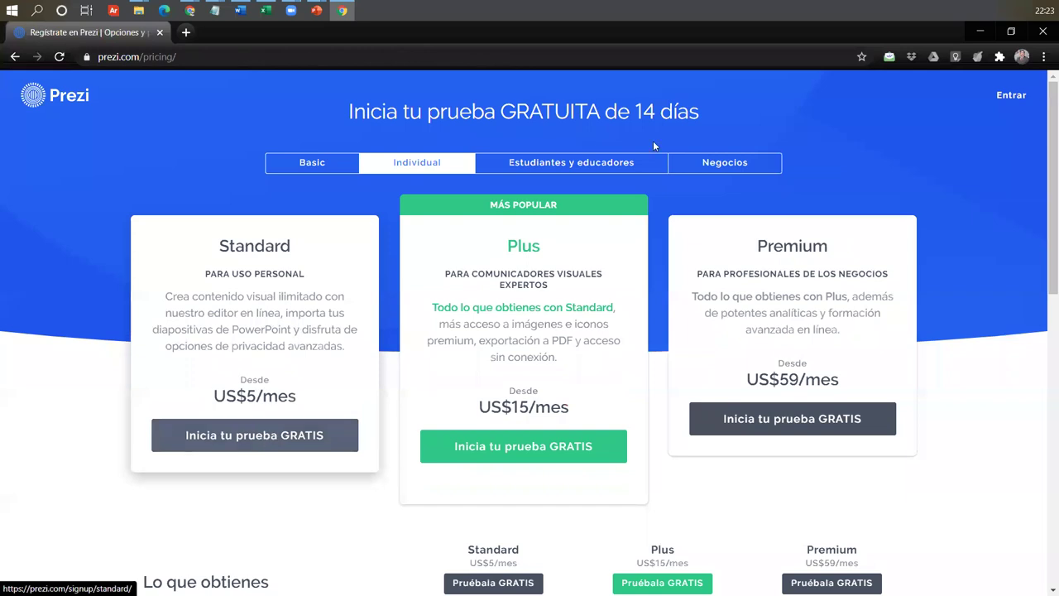
click(1007, 96)
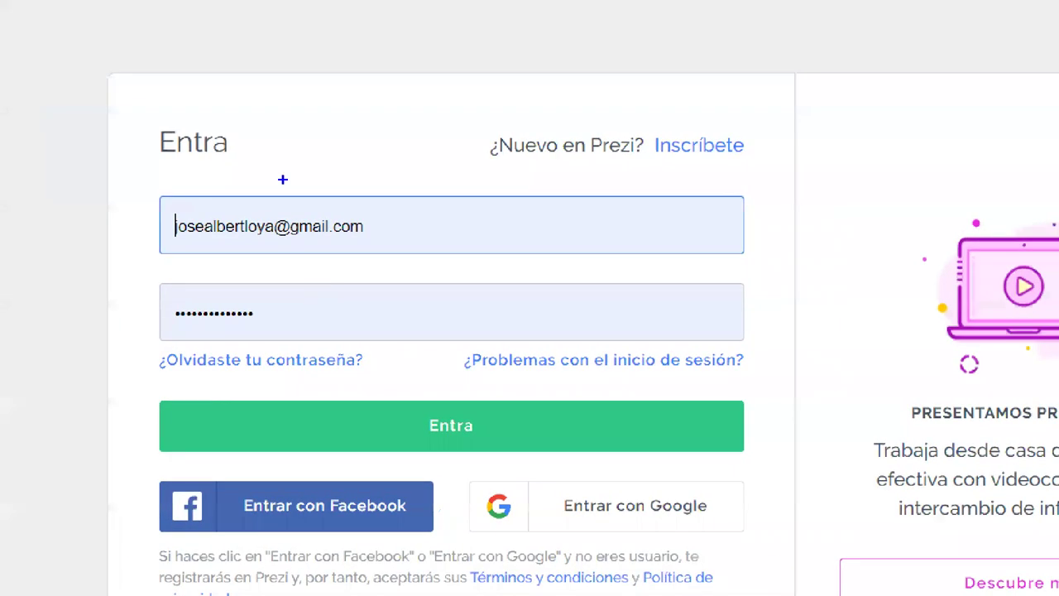
Mark the e-mail and password fields with blue boxes, clear the annotations and log in with the saved credentials.
drag(125, 179, 782, 256)
drag(103, 276, 902, 356)
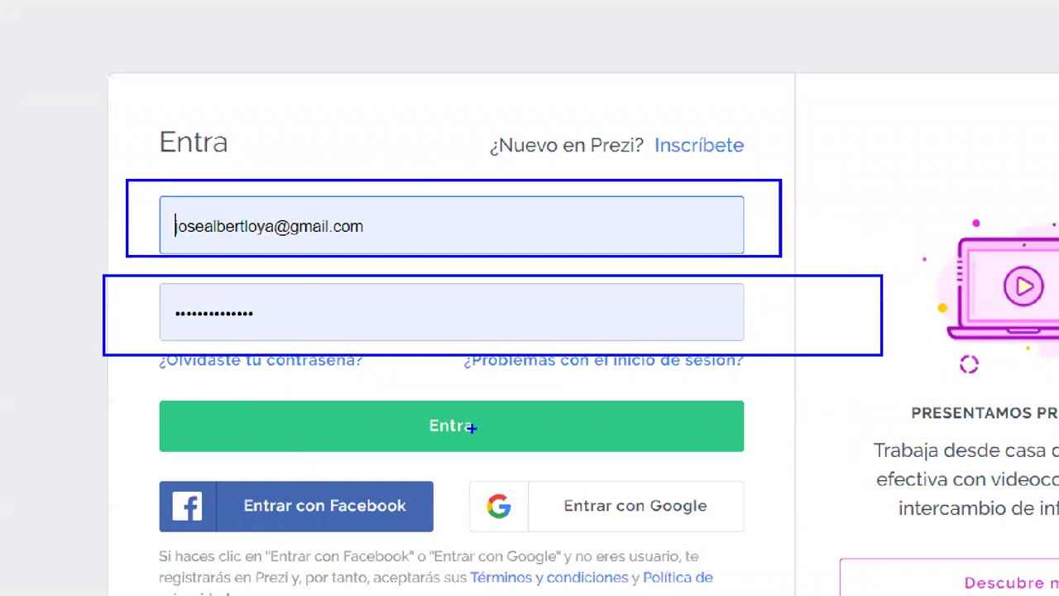
drag(536, 419, 708, 340)
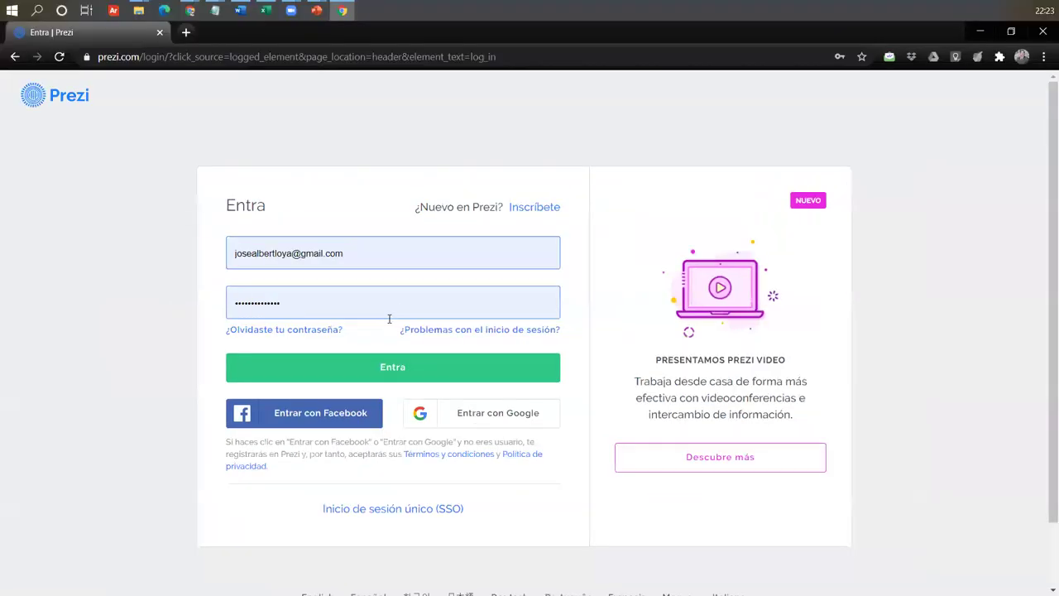
click(452, 439)
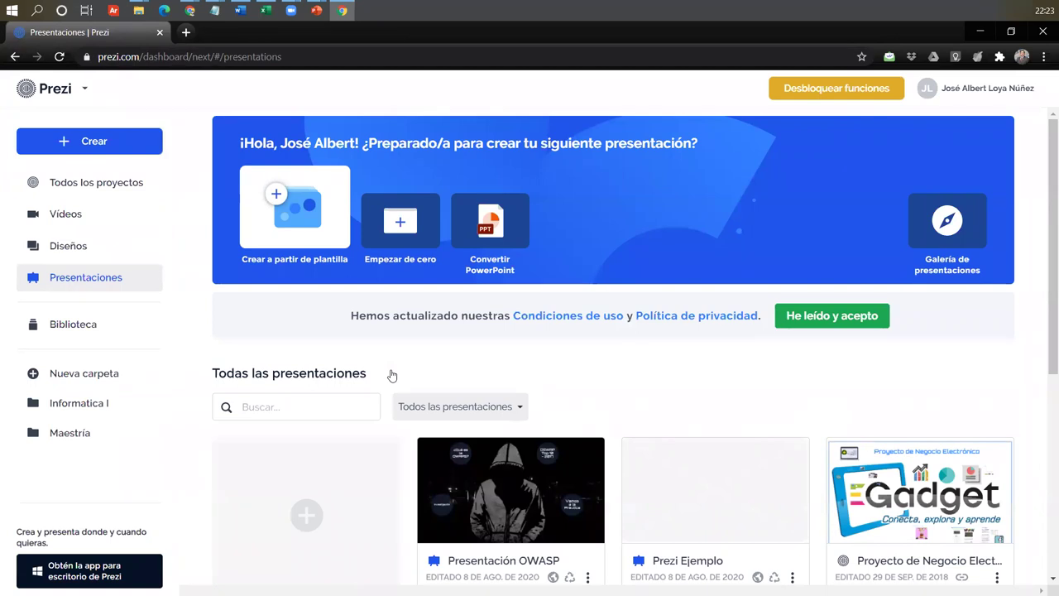
Check the Prezi and Prezi Classic version choices and look through the list of all presentations.
click(86, 91)
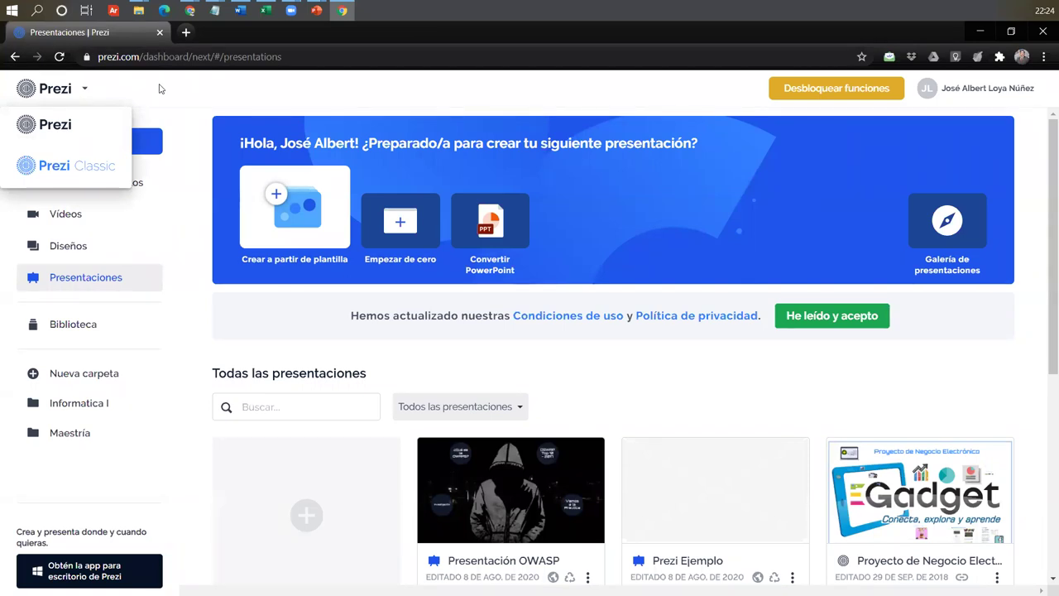
click(211, 103)
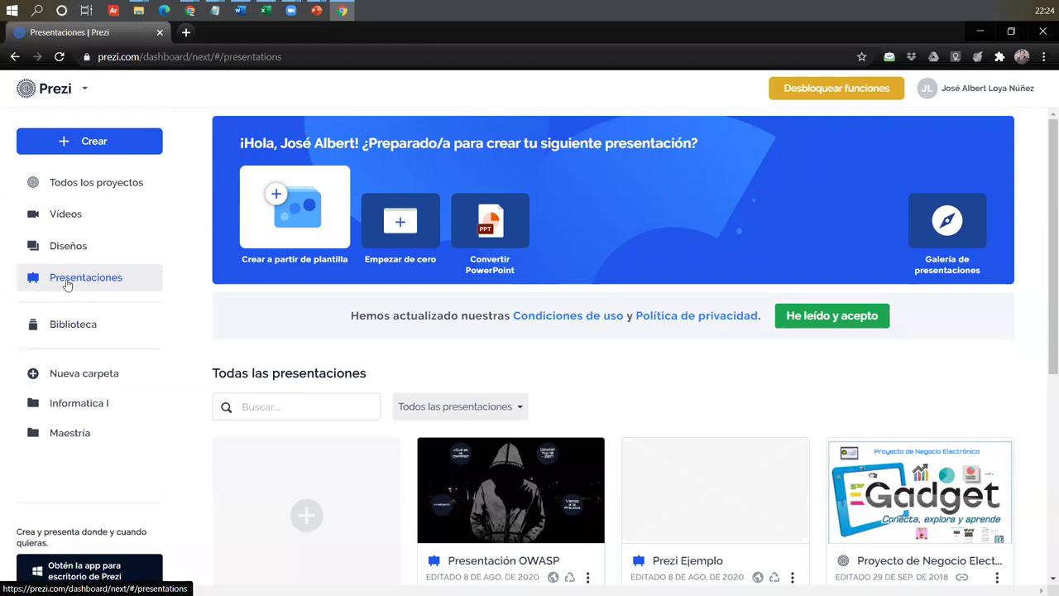
scroll(561, 299, down, 4)
scroll(562, 300, up, 2)
scroll(324, 307, up, 2)
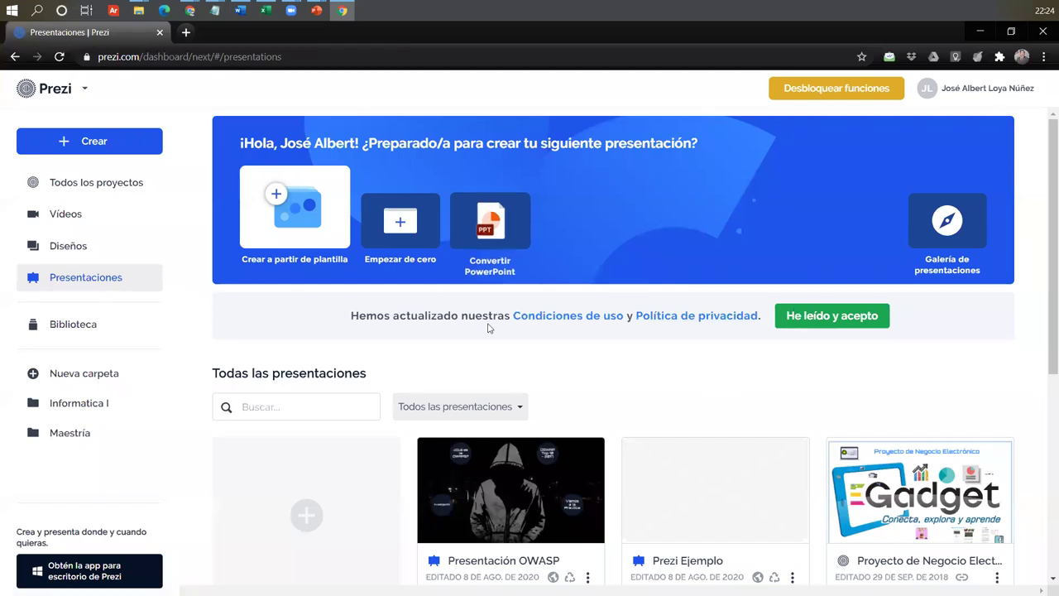
scroll(643, 272, down, 3)
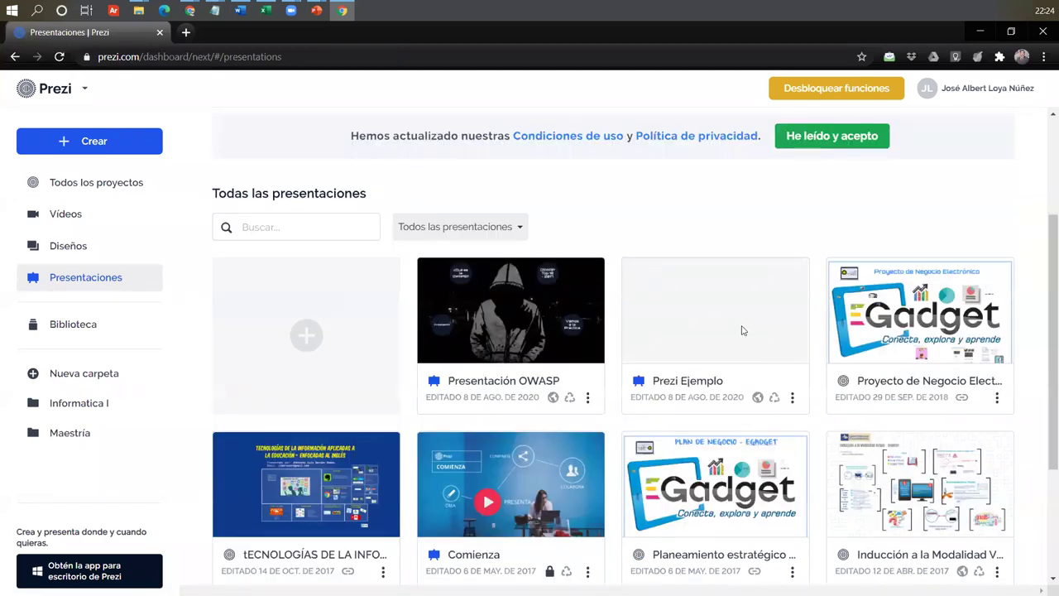
scroll(740, 331, up, 3)
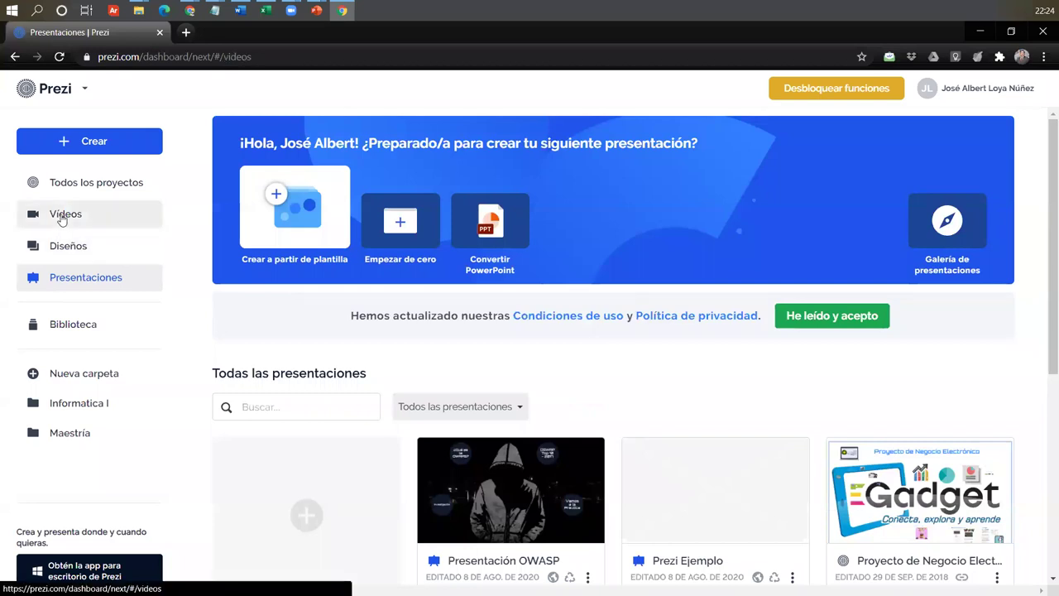
View the Vídeos and Diseños sections, and return to Presentaciones to look through the existing presentations.
click(60, 217)
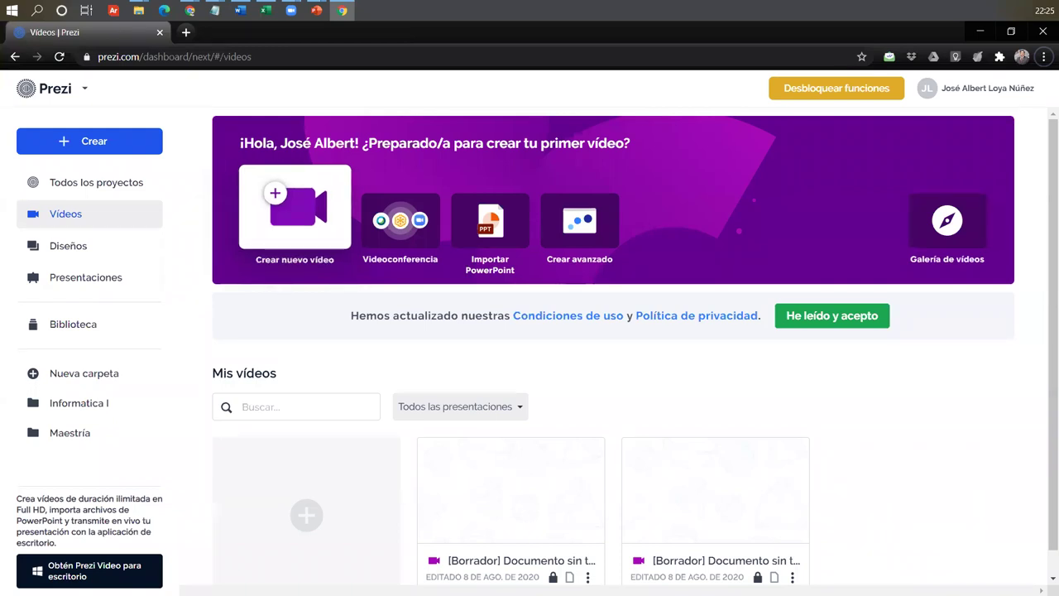
click(86, 243)
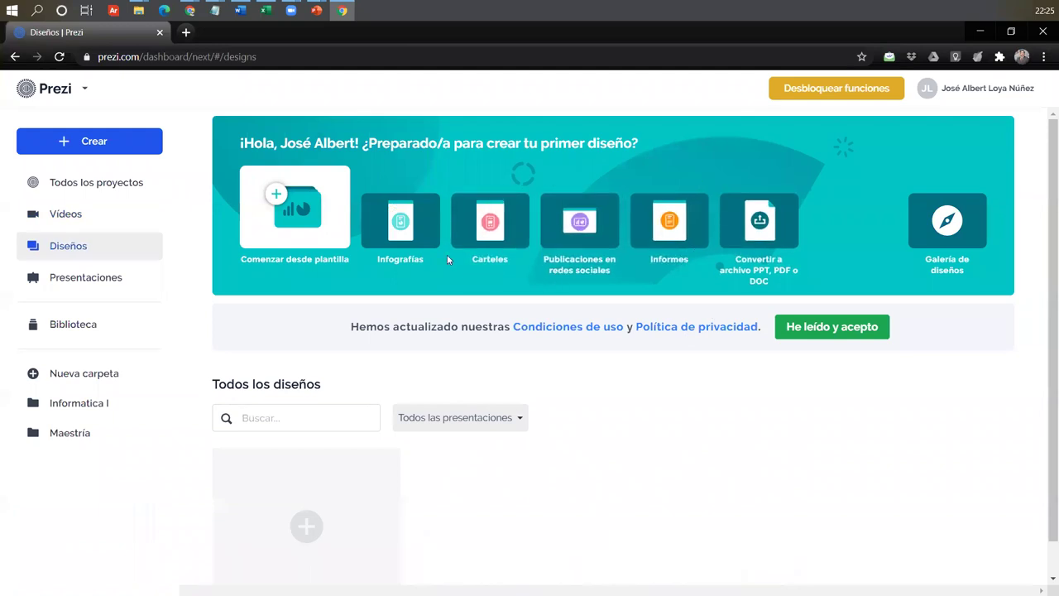
click(86, 275)
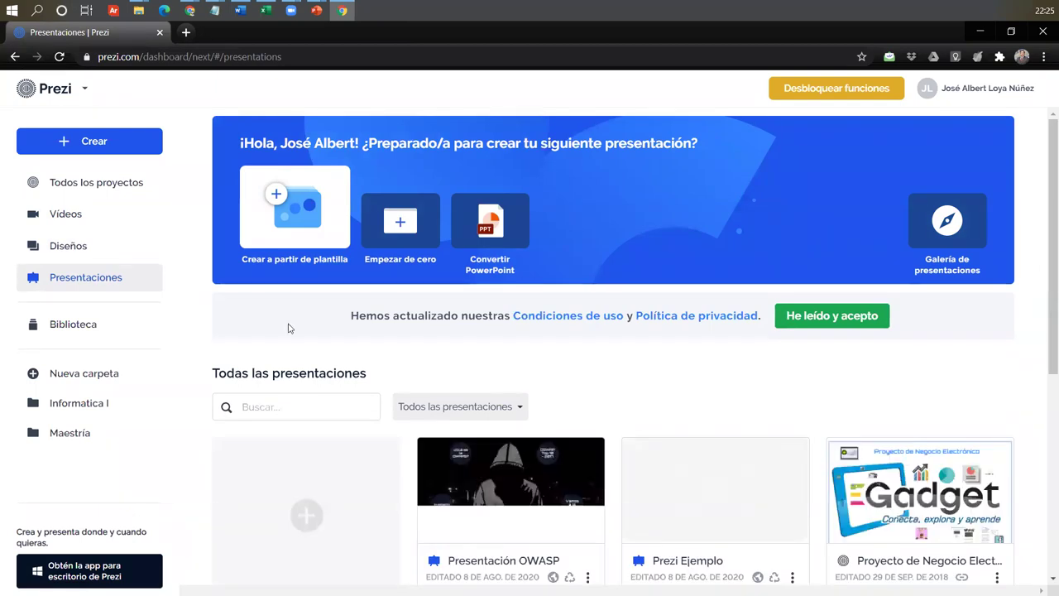
scroll(303, 329, down, 1)
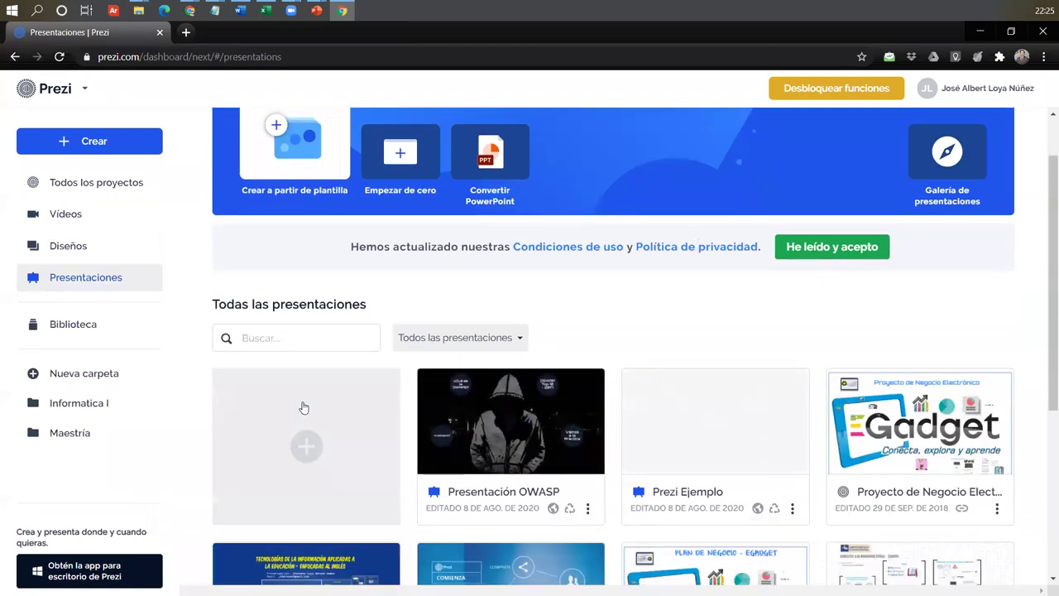
scroll(303, 408, up, 1)
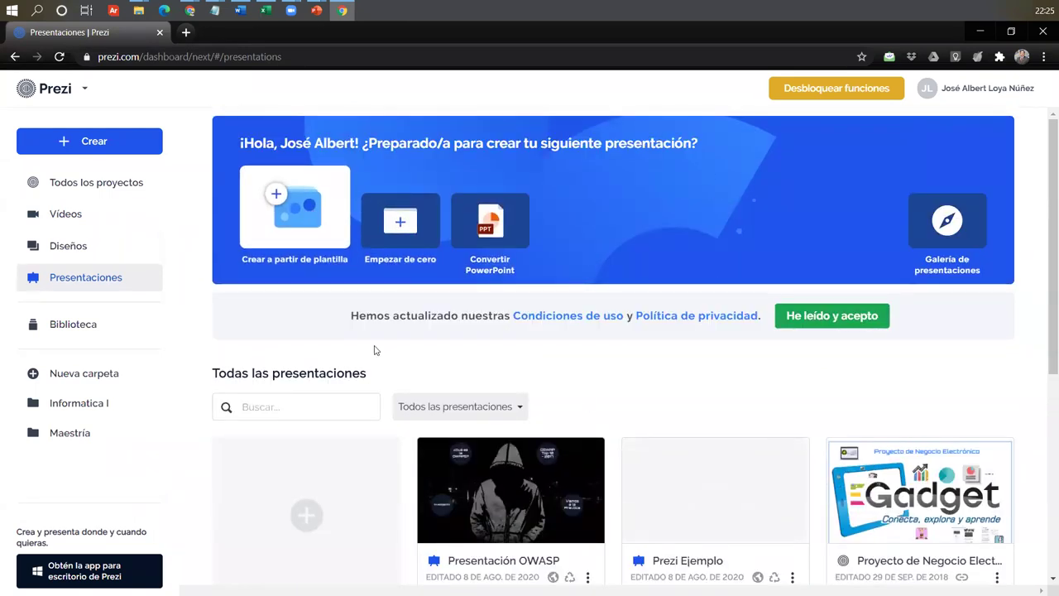
scroll(439, 384, down, 5)
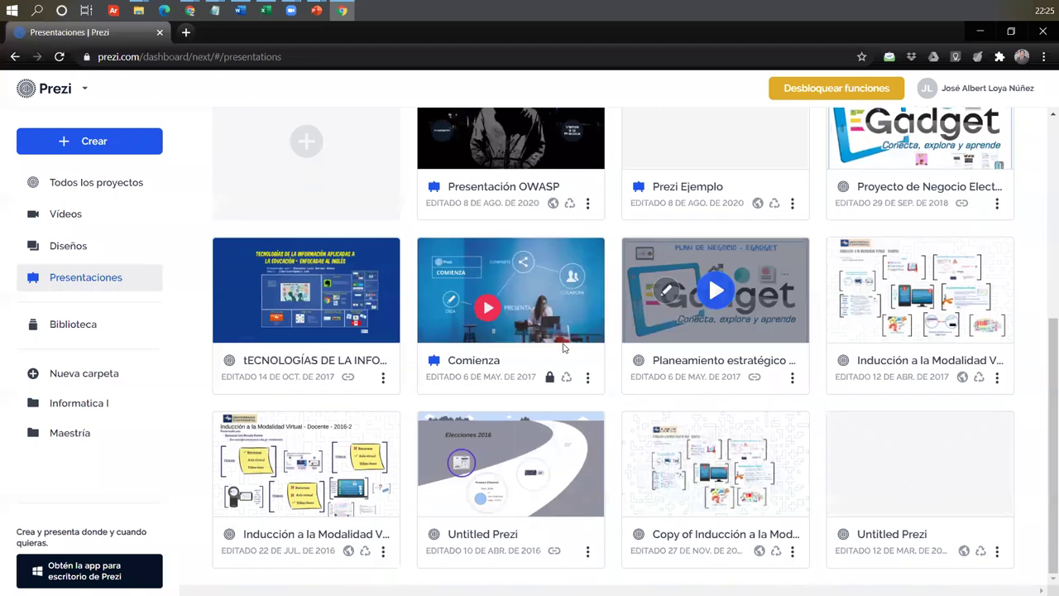
scroll(425, 199, up, 5)
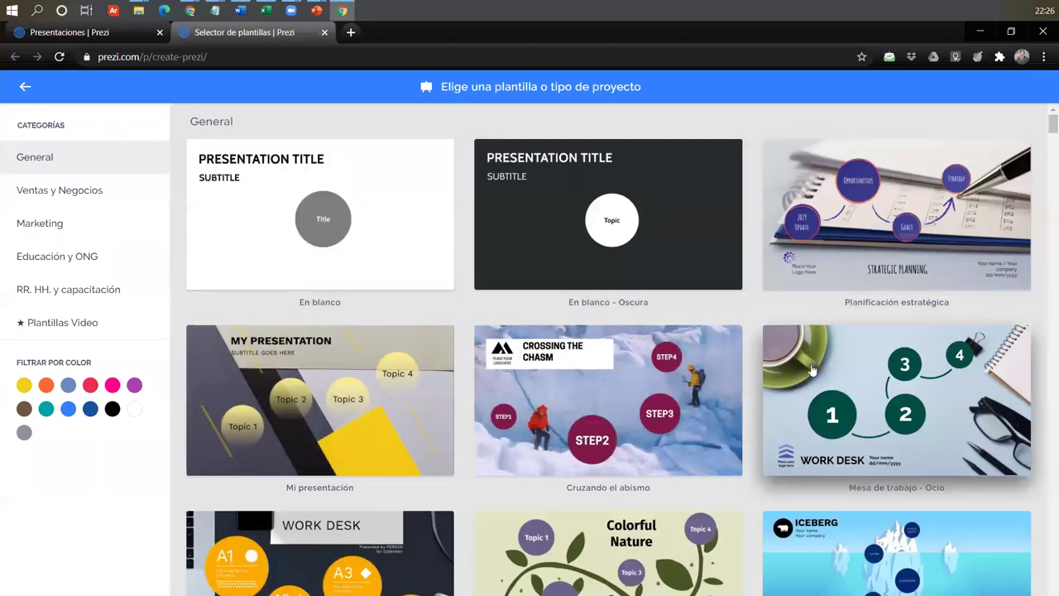
Browse the presentation templates in the General category and the start of Ventas y Negocios.
scroll(811, 370, down, 3)
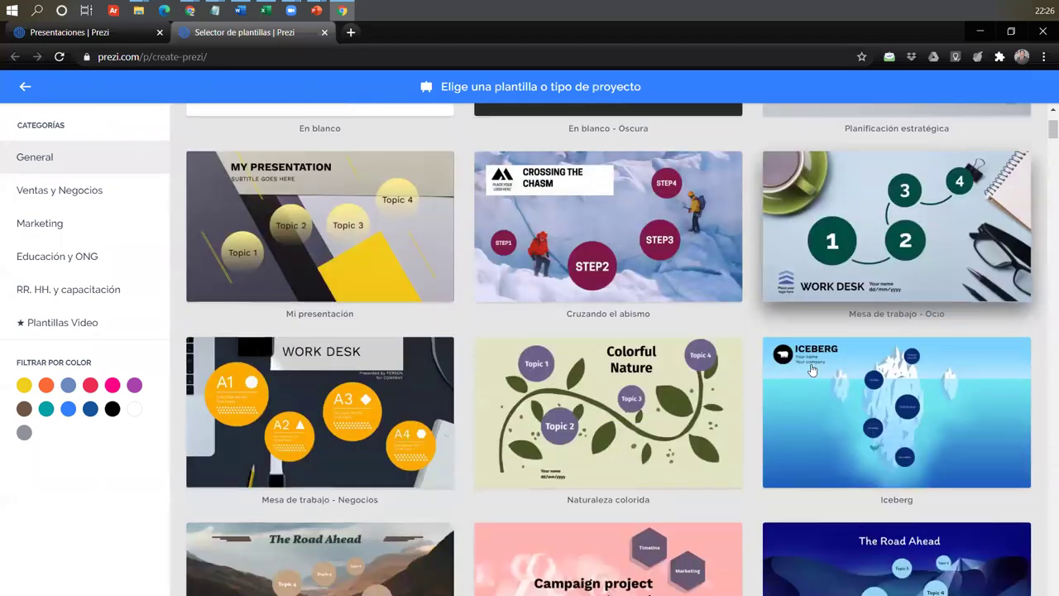
scroll(811, 370, down, 10)
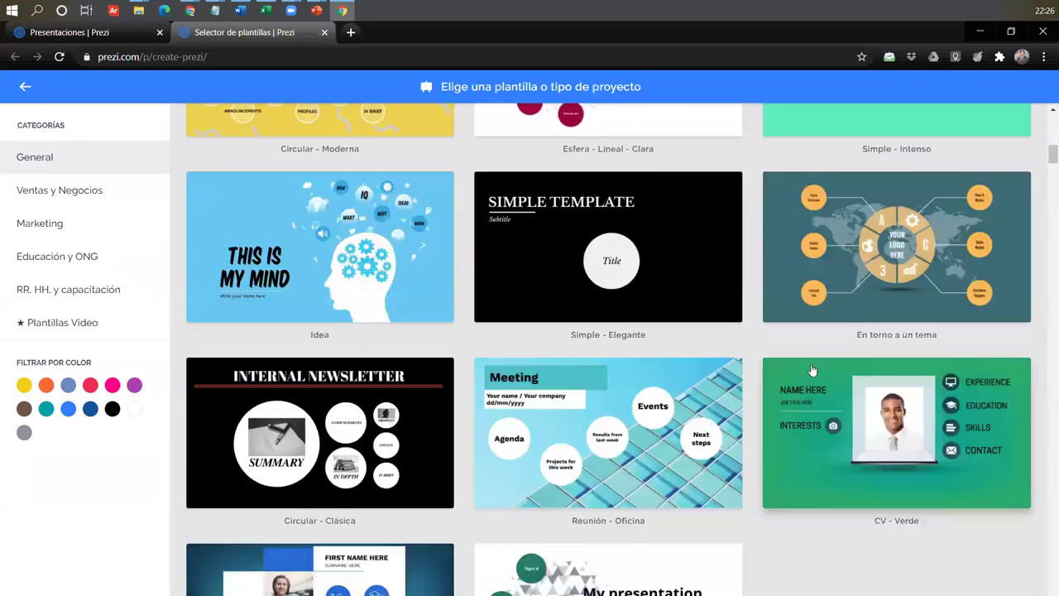
scroll(812, 370, up, 3)
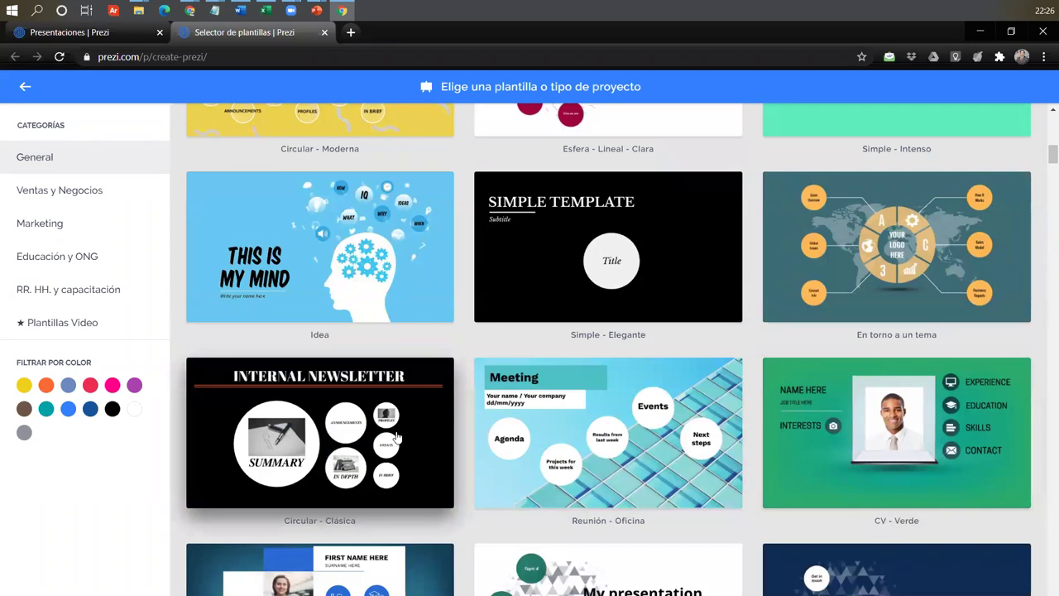
scroll(437, 435, down, 3)
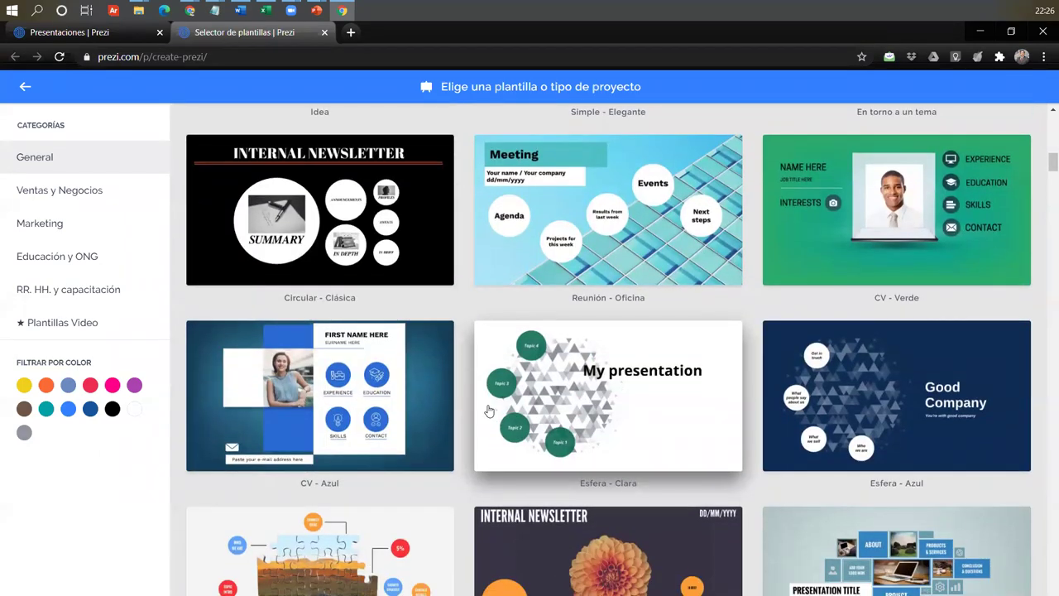
scroll(489, 411, down, 2)
scroll(489, 412, down, 8)
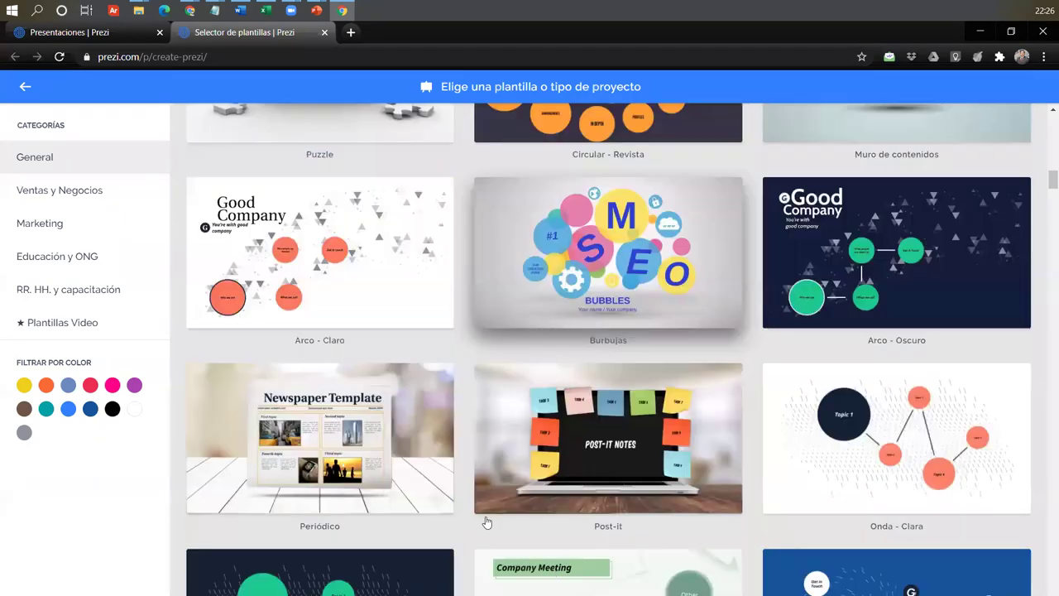
scroll(587, 454, down, 8)
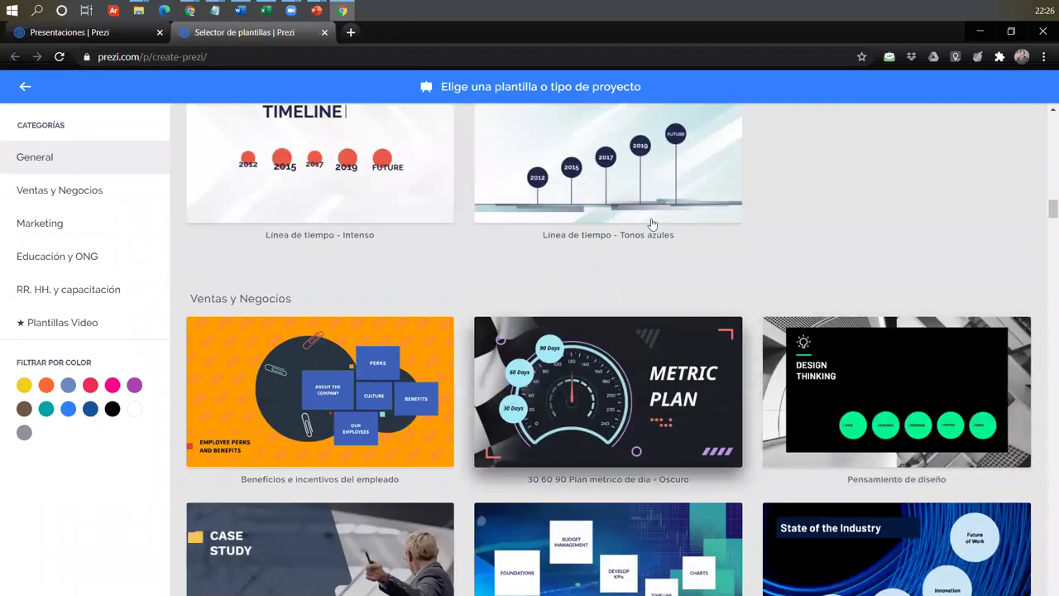
scroll(615, 219, down, 2)
scroll(801, 359, down, 1)
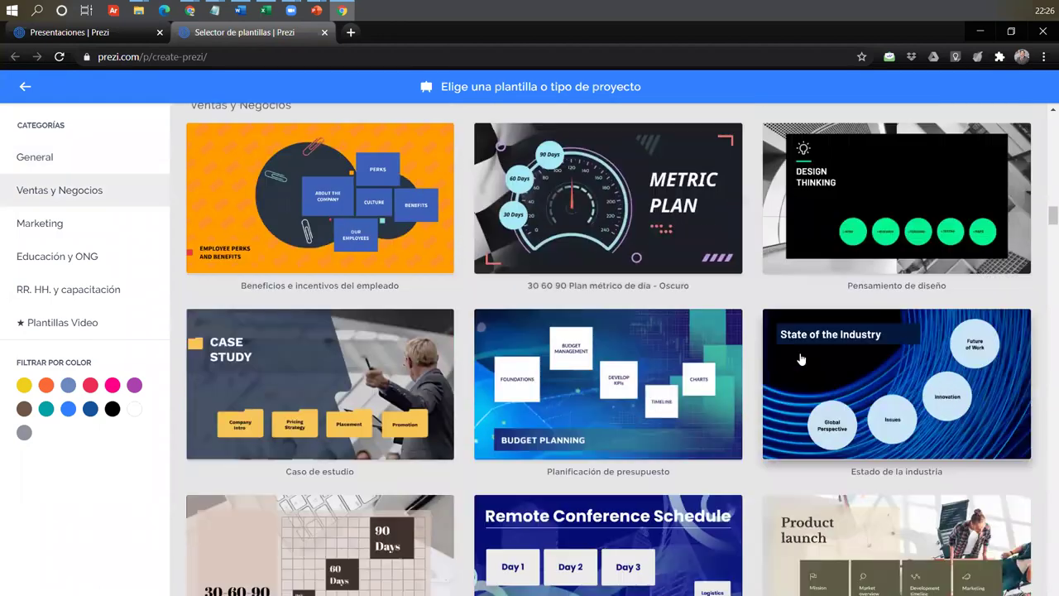
scroll(801, 359, down, 2)
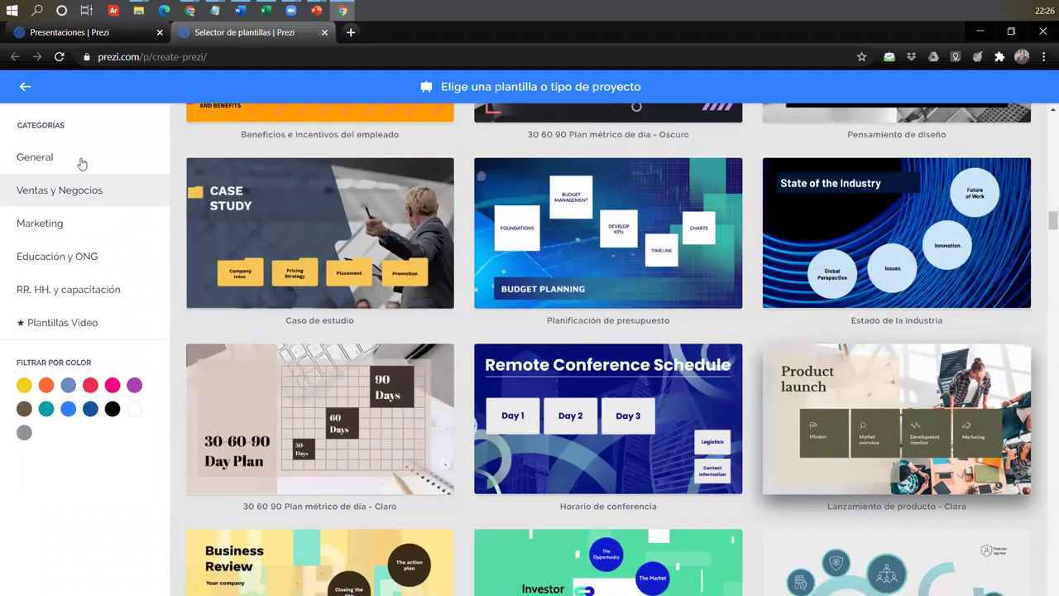
View the template categories Ventas y Negocios, Marketing, Educación y ONG, and RR. HH. y capacitación one after another.
click(69, 189)
click(69, 191)
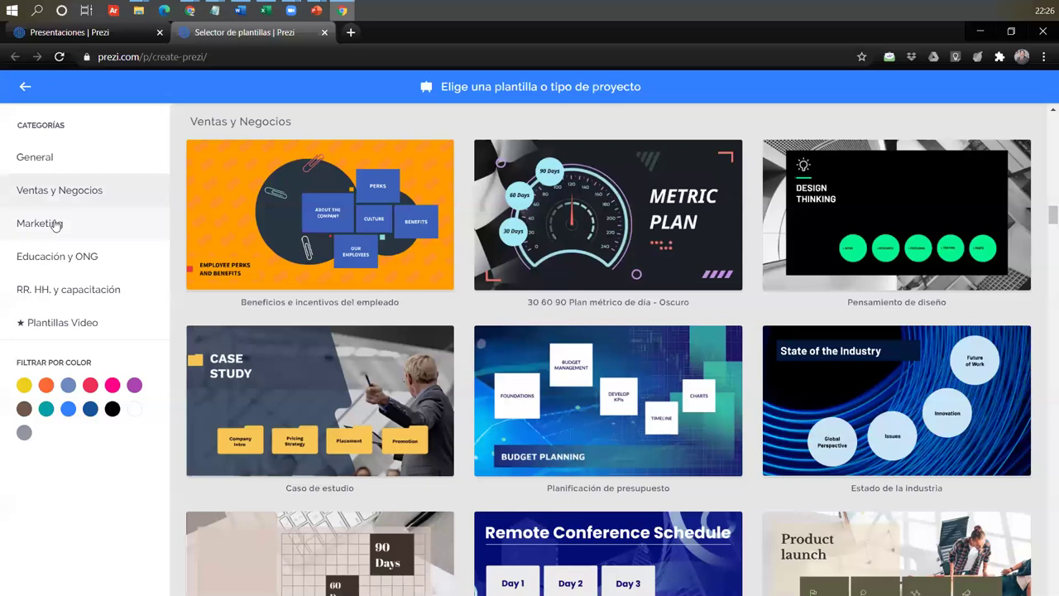
click(56, 225)
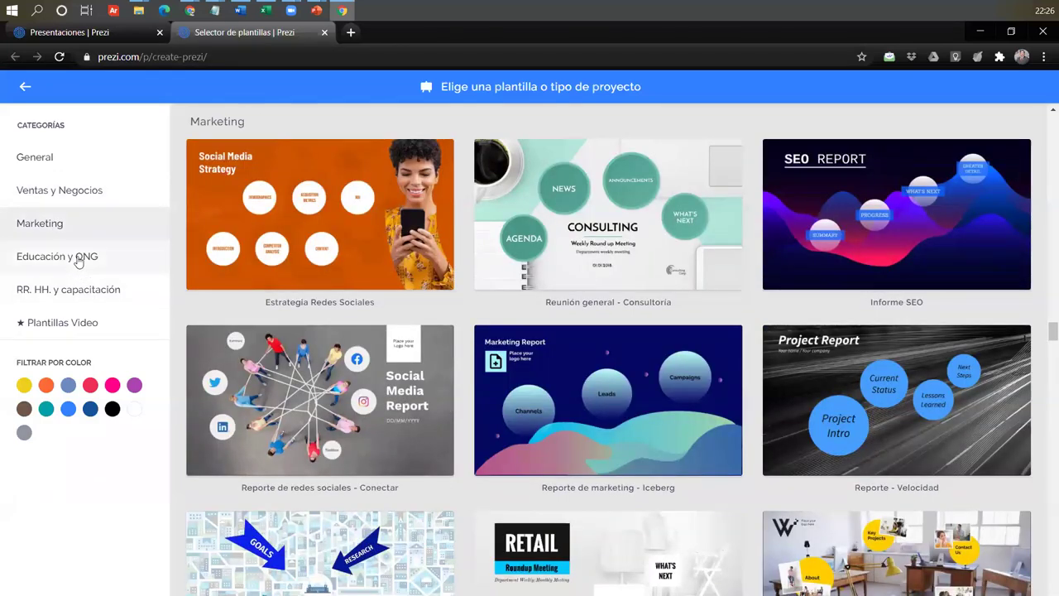
click(48, 265)
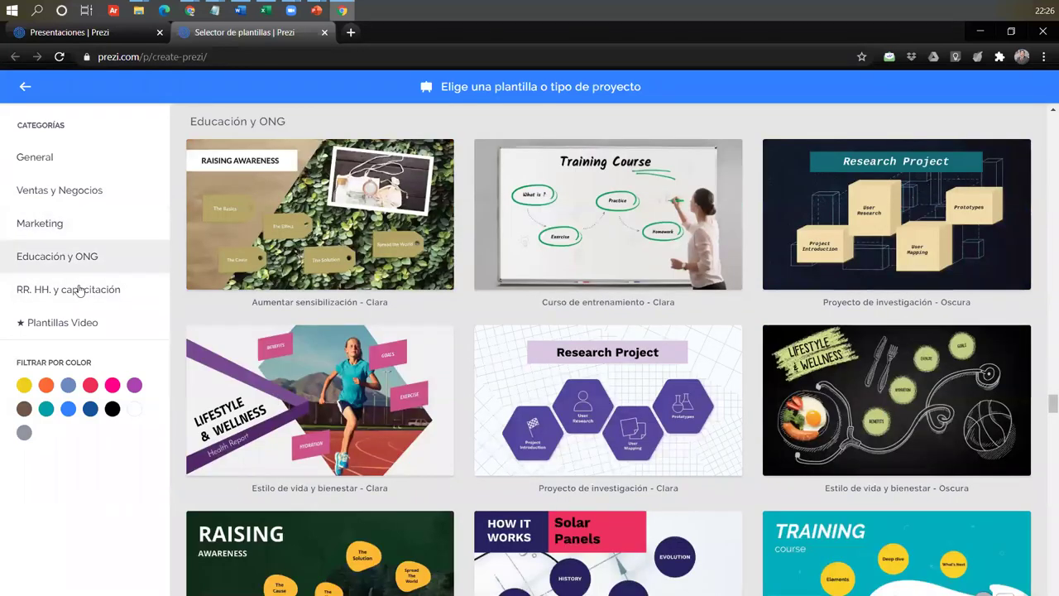
click(45, 290)
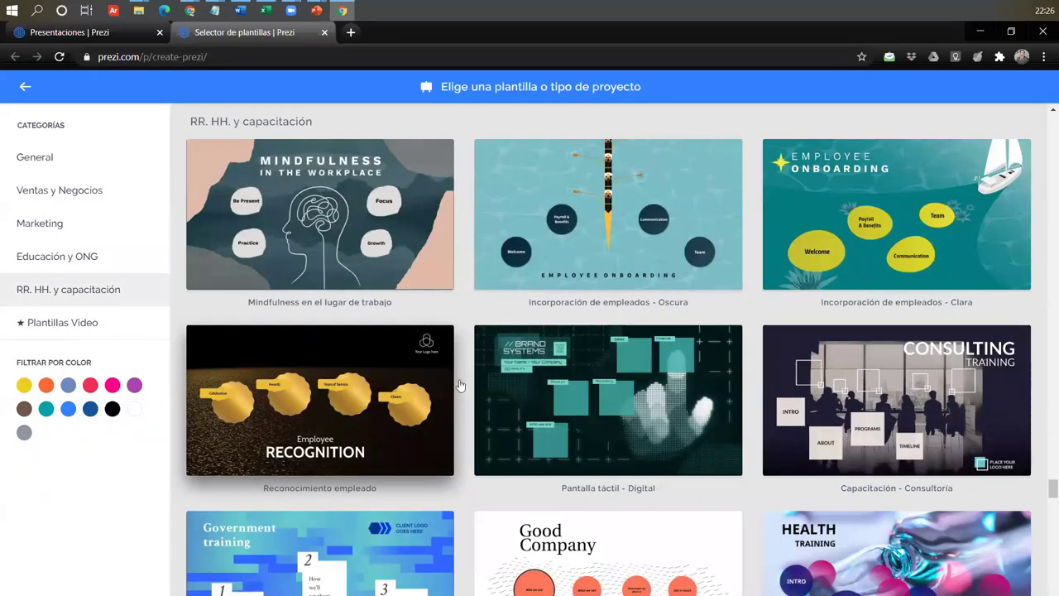
Browse the Plantillas Video templates and go back up to the beginning of that category.
scroll(461, 385, down, 10)
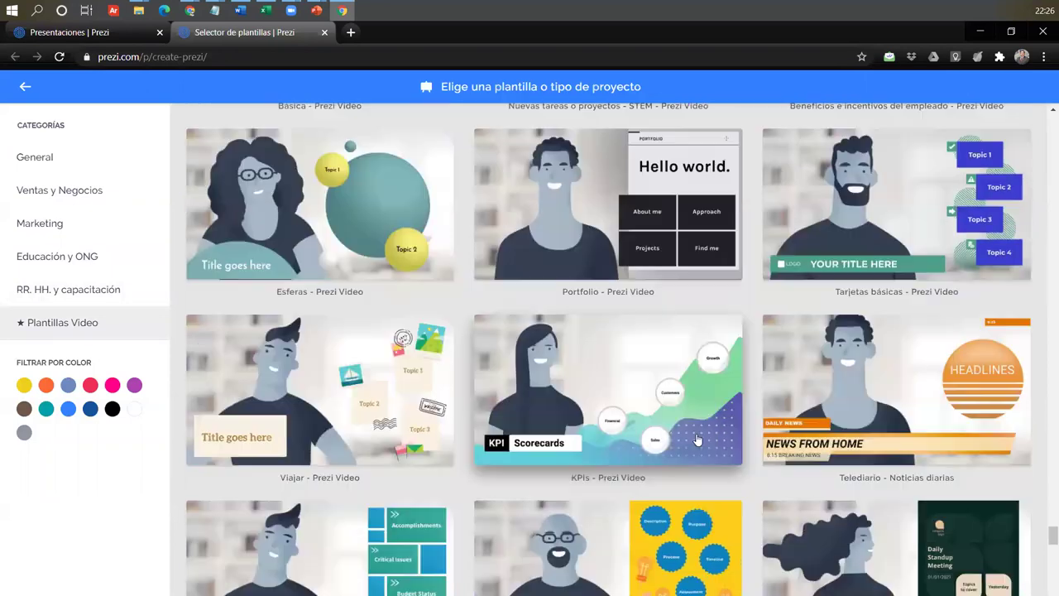
scroll(698, 440, down, 2)
scroll(674, 454, down, 3)
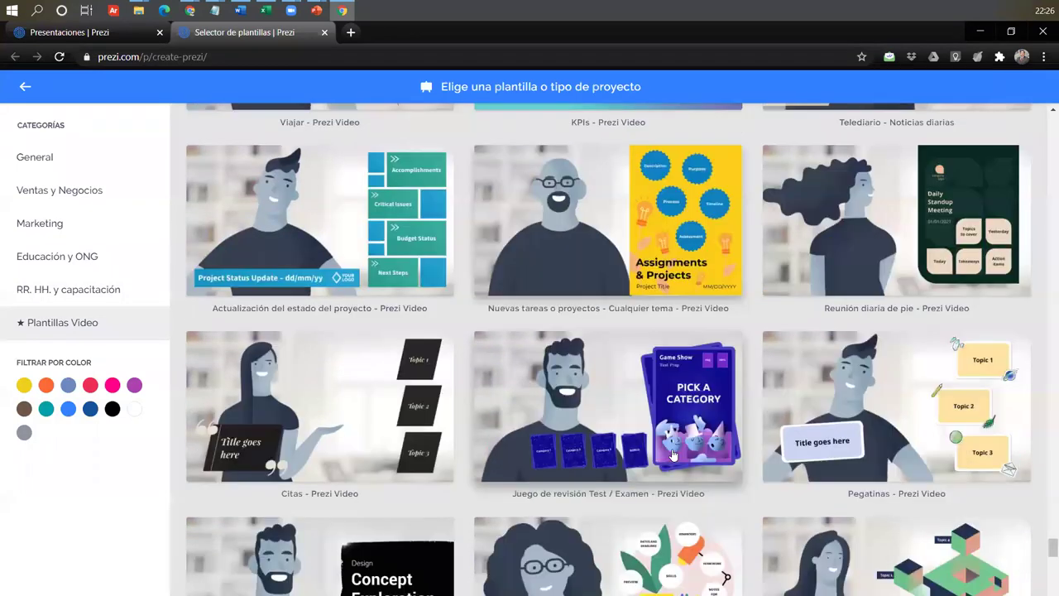
scroll(674, 454, down, 6)
scroll(925, 438, up, 9)
scroll(82, 283, up, 8)
scroll(162, 270, up, 2)
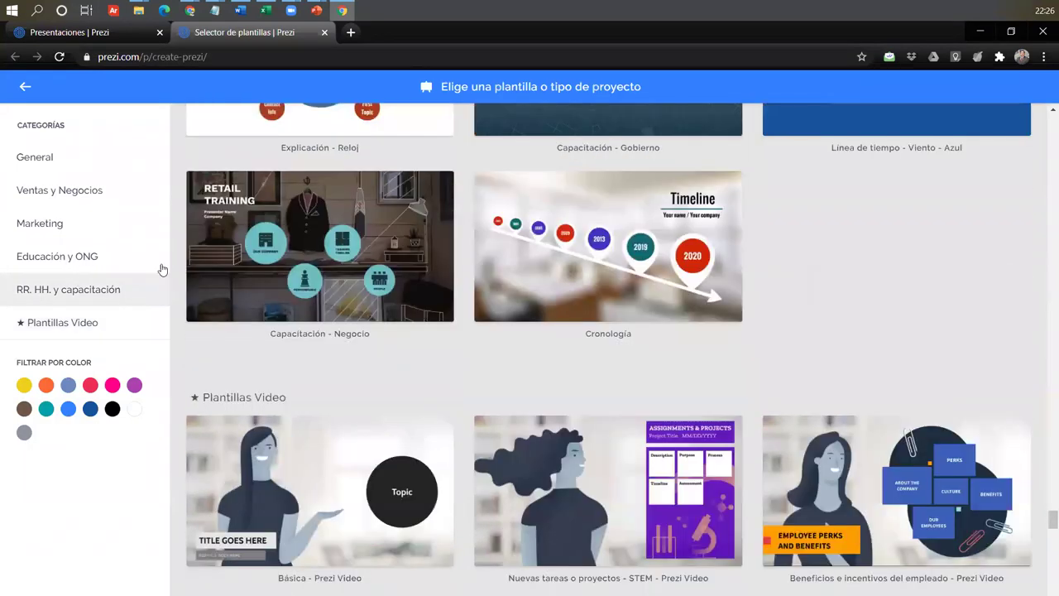
Go to the Marketing templates and open the preview of Reporte de redes sociales - Conectar.
click(37, 260)
click(40, 222)
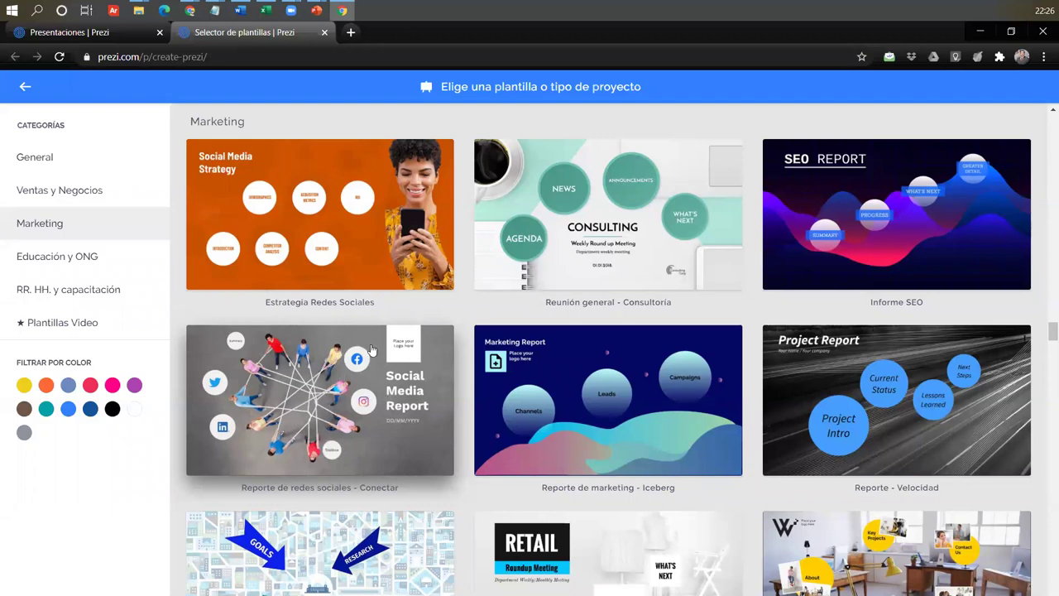
scroll(372, 350, down, 1)
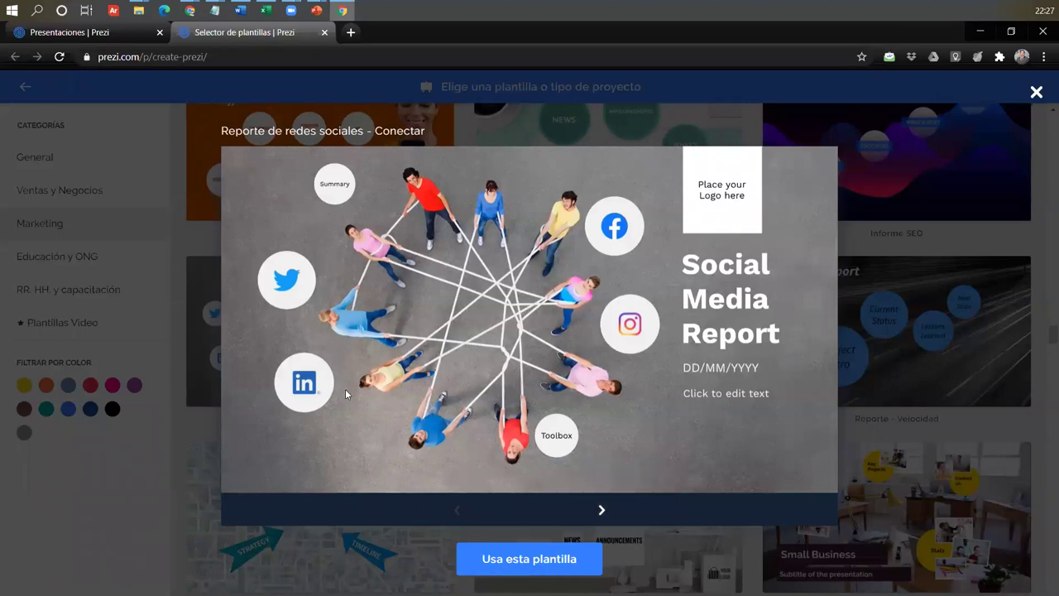
Step through the template preview as far as the Facebook slide and go back to Key Campaigns.
click(596, 512)
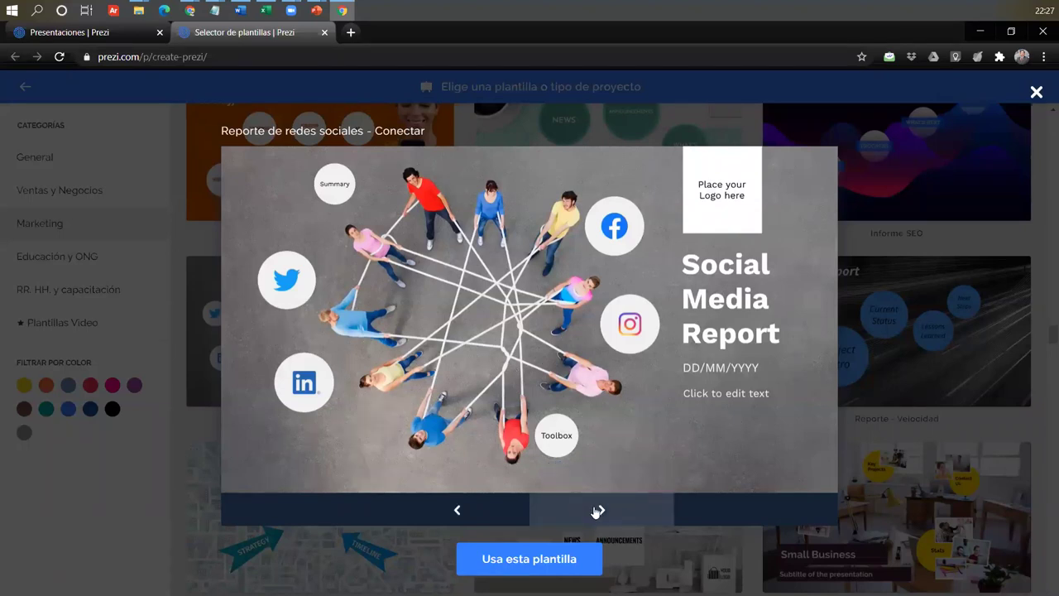
click(596, 512)
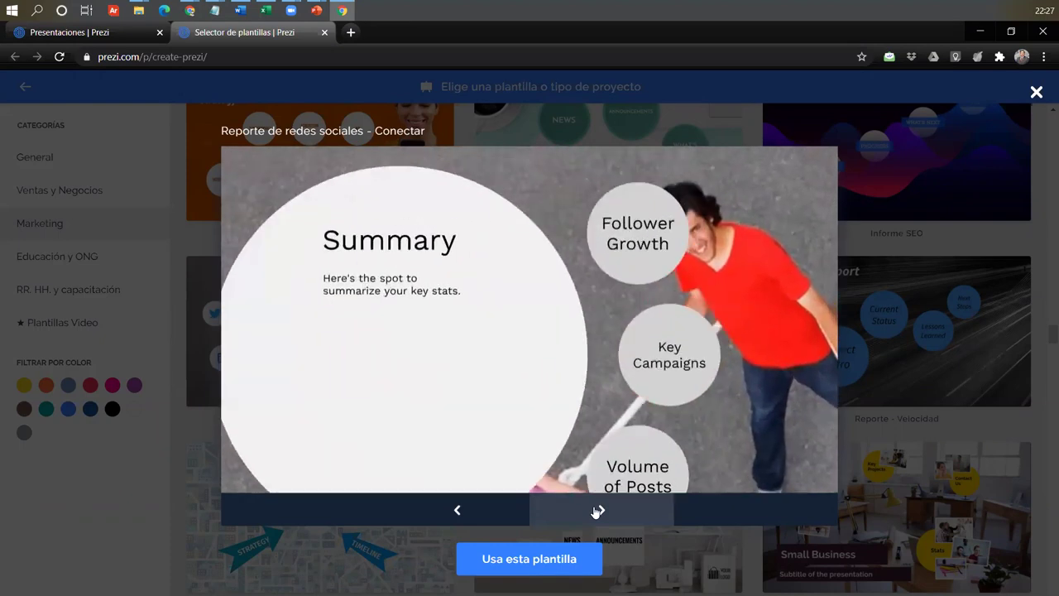
click(635, 523)
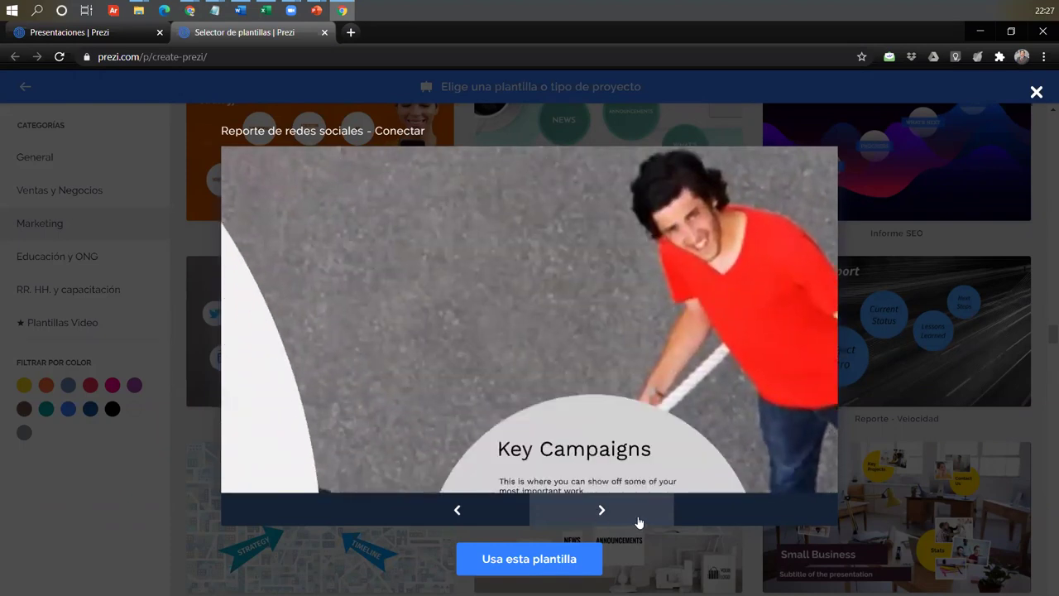
click(636, 513)
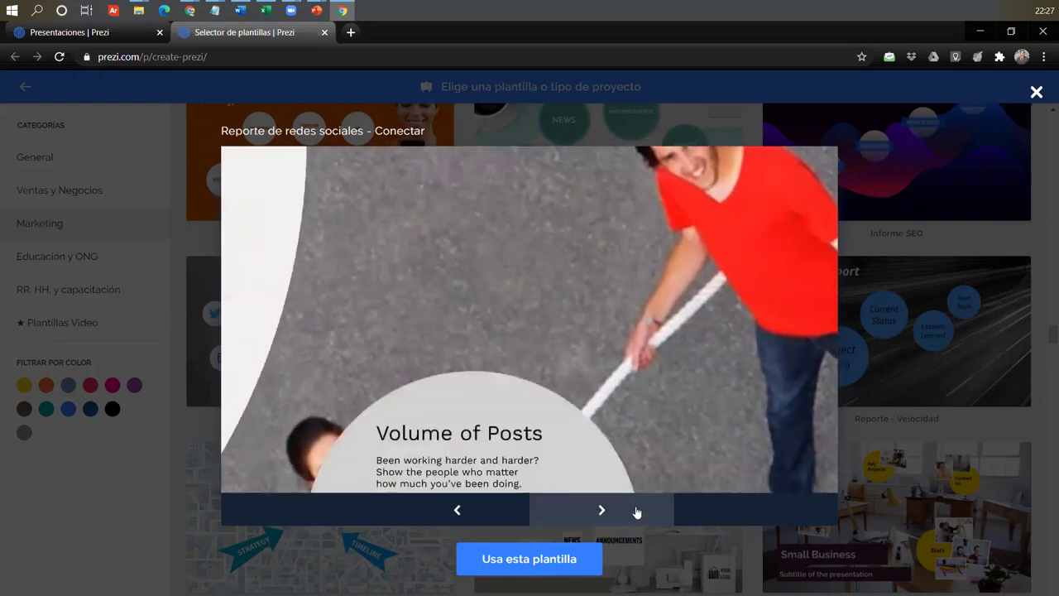
click(637, 513)
click(636, 513)
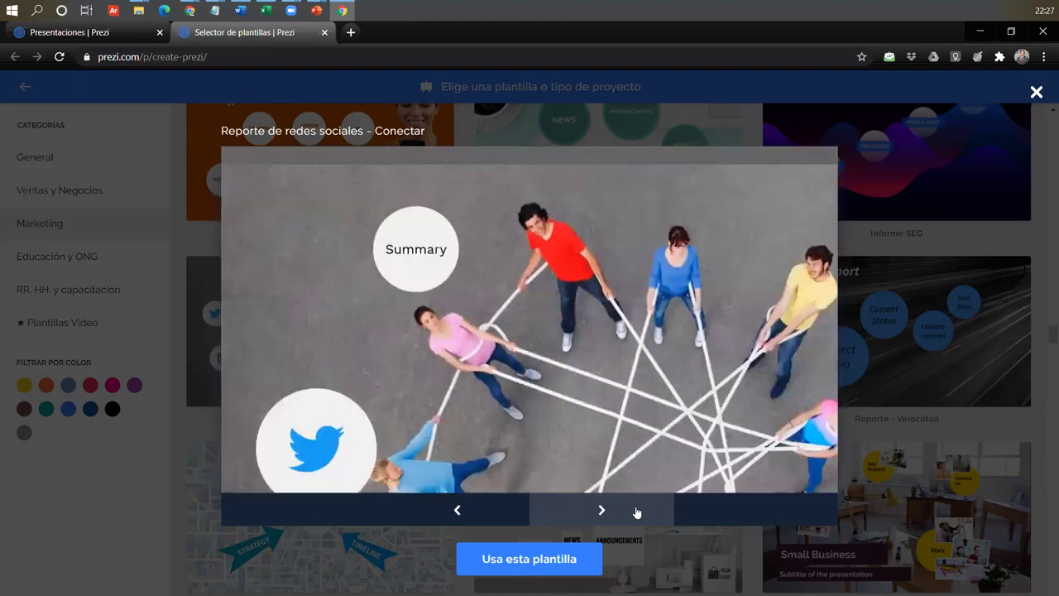
click(637, 513)
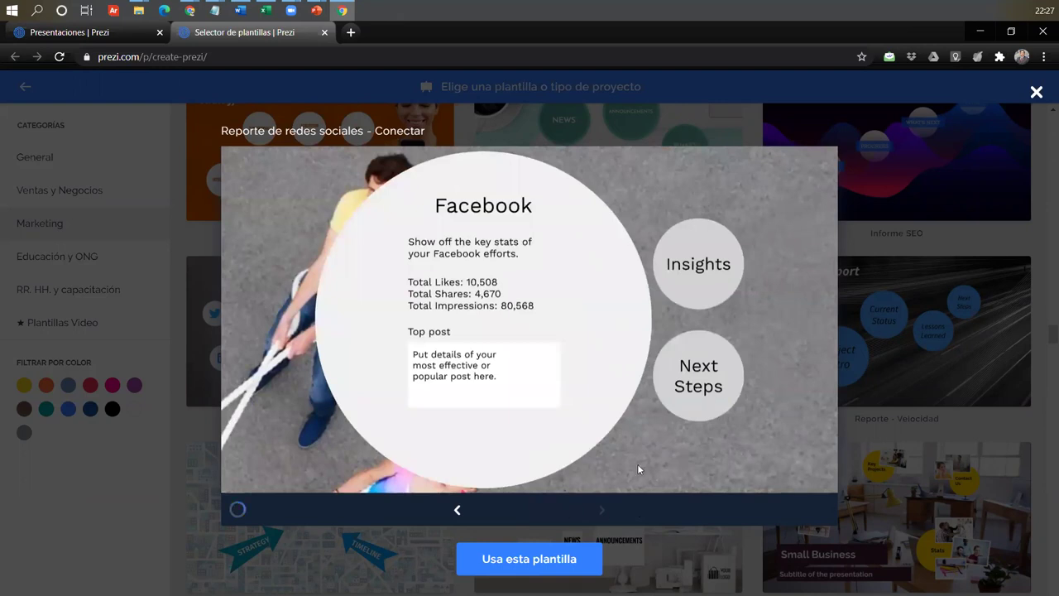
click(459, 513)
click(458, 512)
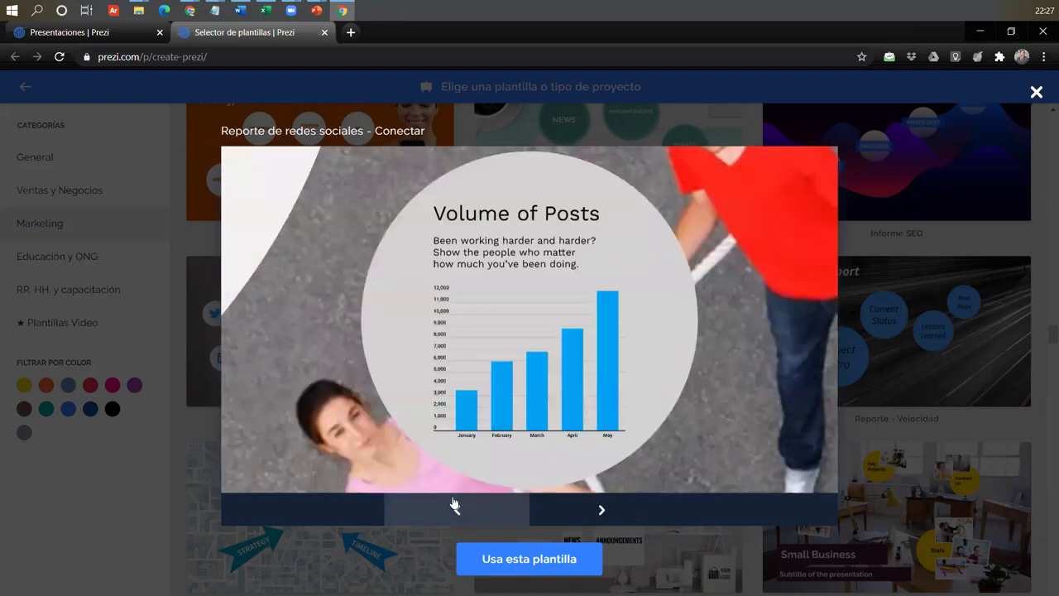
click(451, 508)
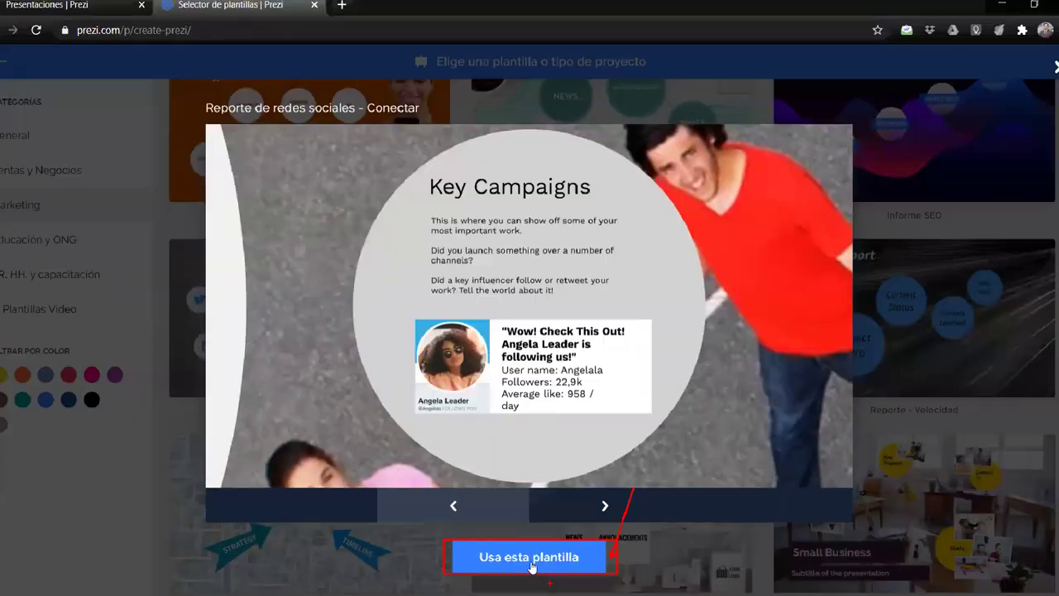
Open the template's creation form to examine its title field and visibility options, and return to the preview.
click(546, 448)
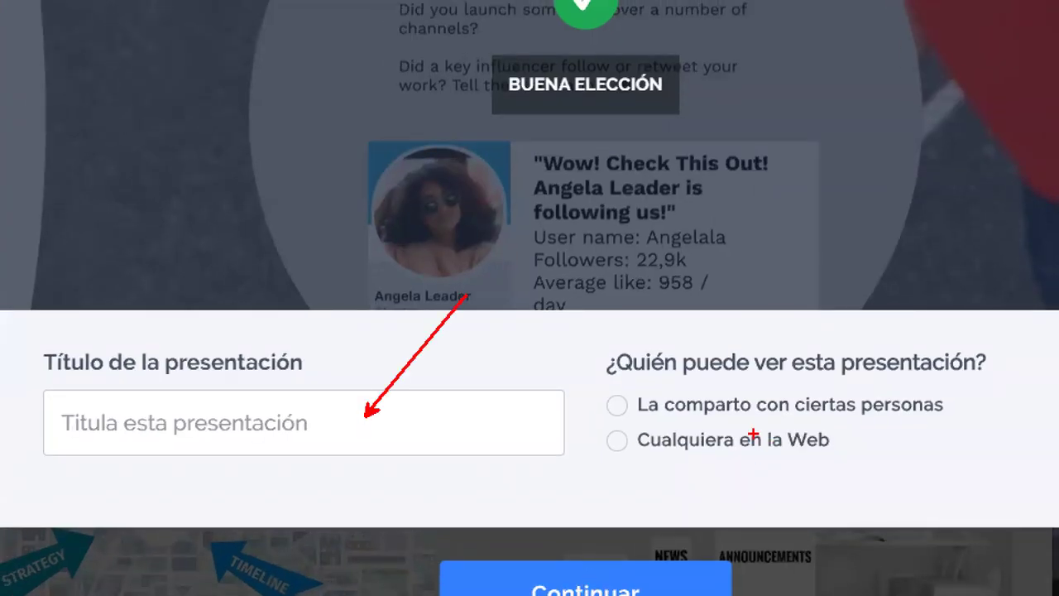
drag(583, 335, 1008, 478)
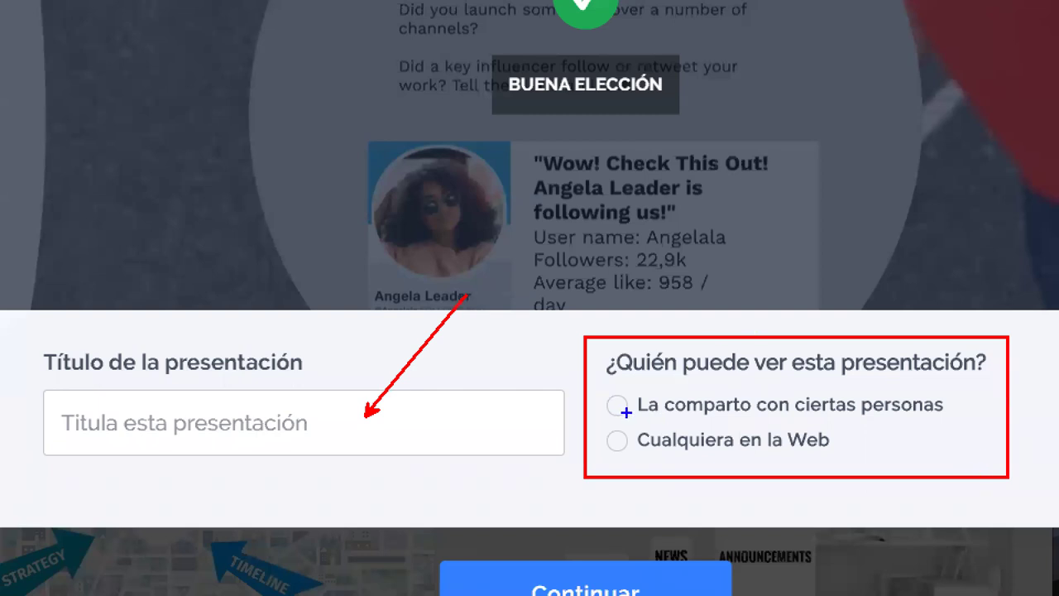
mouse_move(614, 409)
mouse_down()
mouse_move(558, 266)
mouse_move(540, 253)
mouse_up()
mouse_move(597, 425)
mouse_down()
mouse_move(681, 450)
mouse_move(840, 459)
mouse_up()
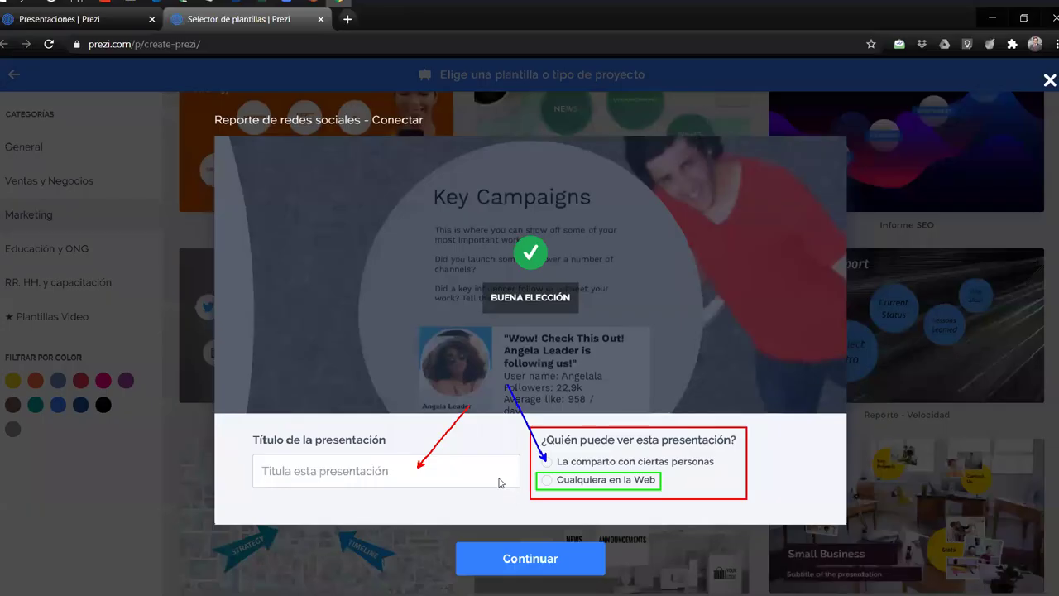
key(Escape)
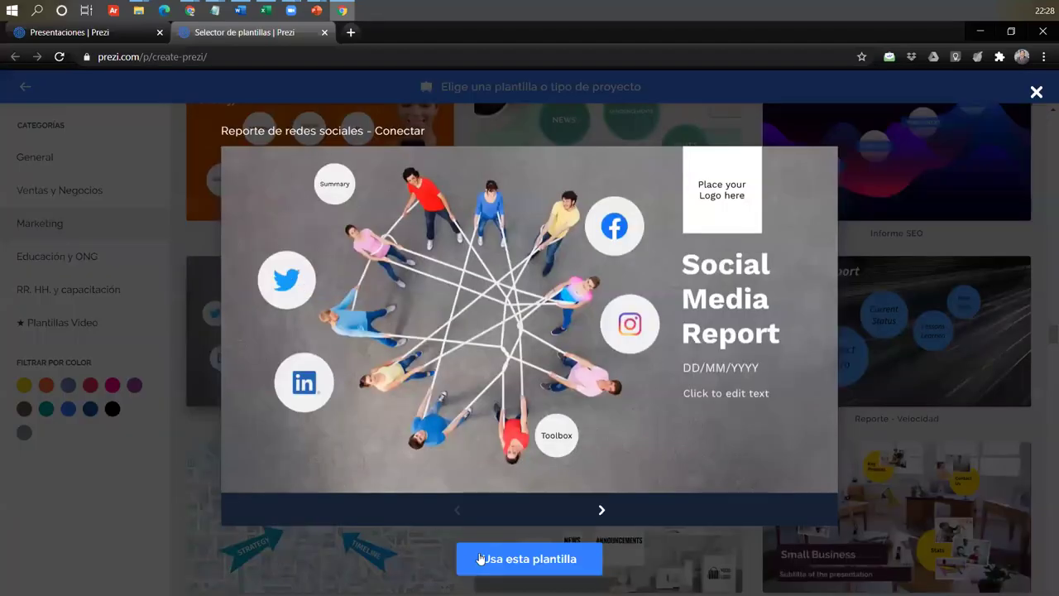
Use the Reporte de redes sociales - Conectar template and title the presentation "Ejemplo de Prezi".
click(473, 560)
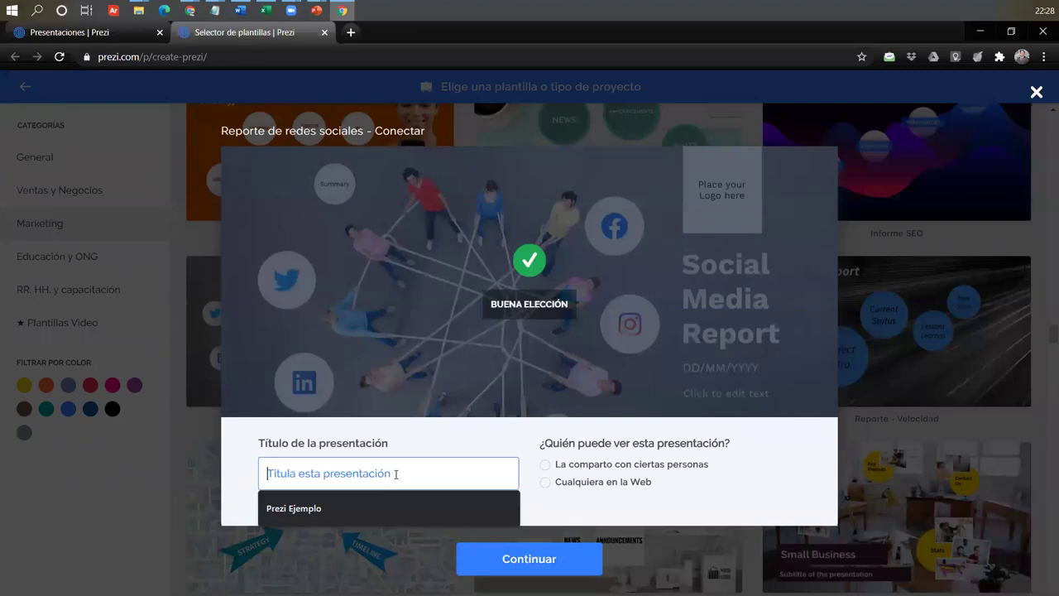
text(Pres)
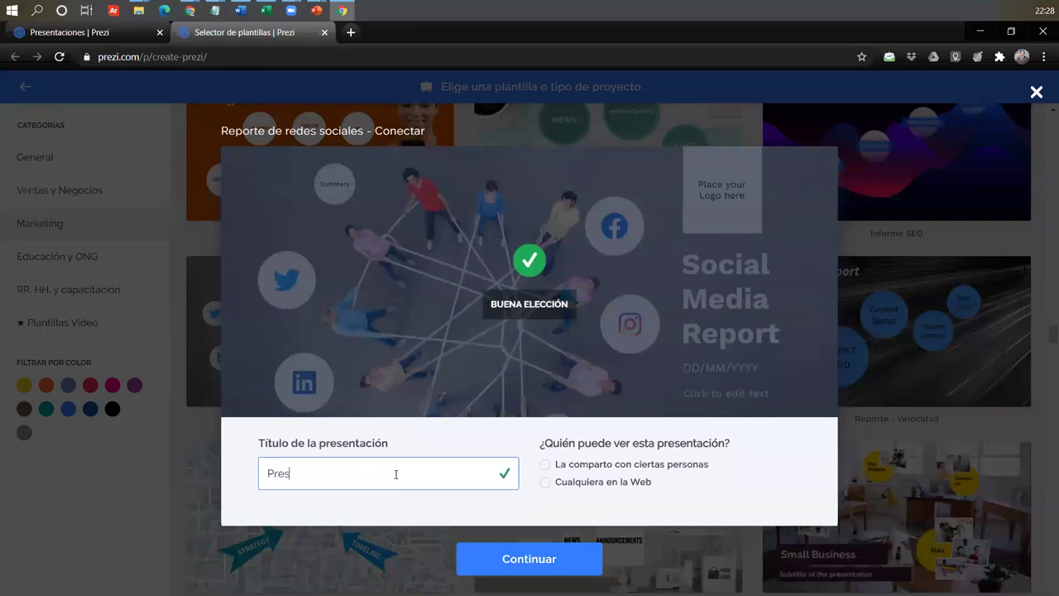
key(BackSpace)
key(BackSpace)
key(BackSpace)
text(Ejemplo de PRezi)
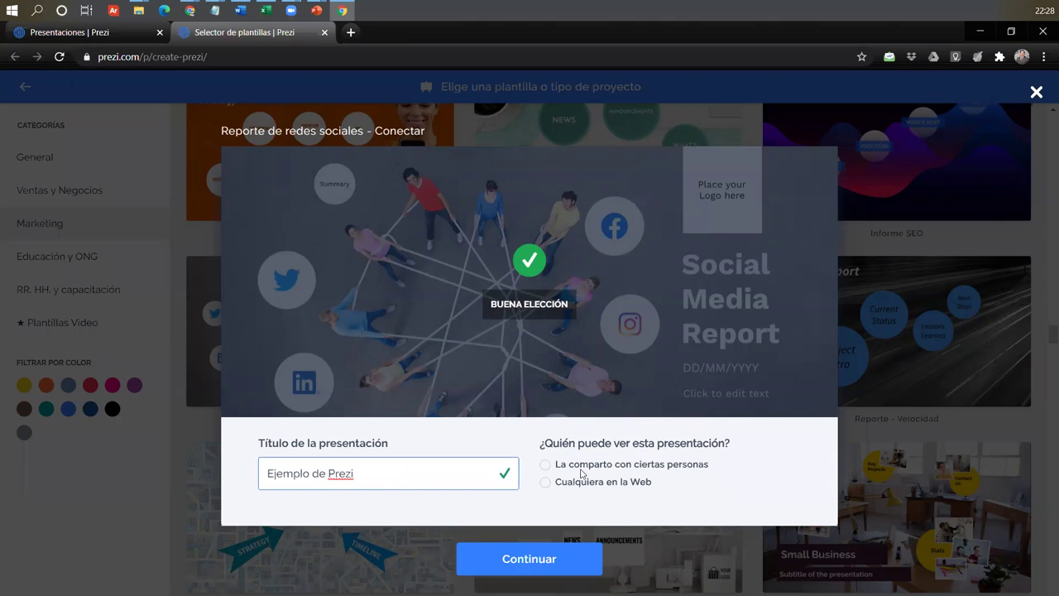
Set the visibility to La comparto con ciertas personas, examine the Prezi Edu Plus offer, and close the form.
click(563, 485)
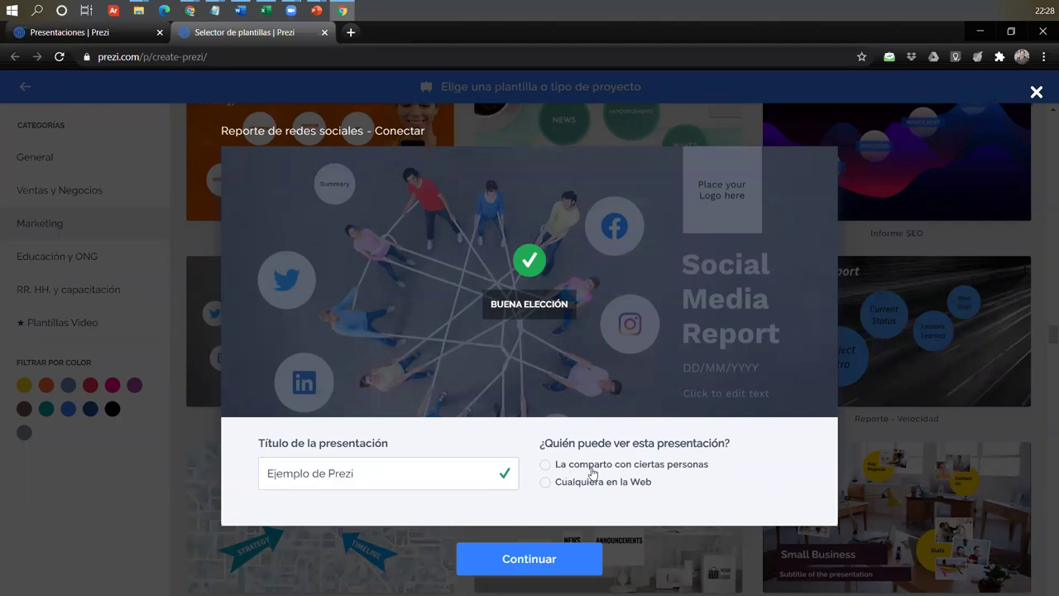
click(593, 467)
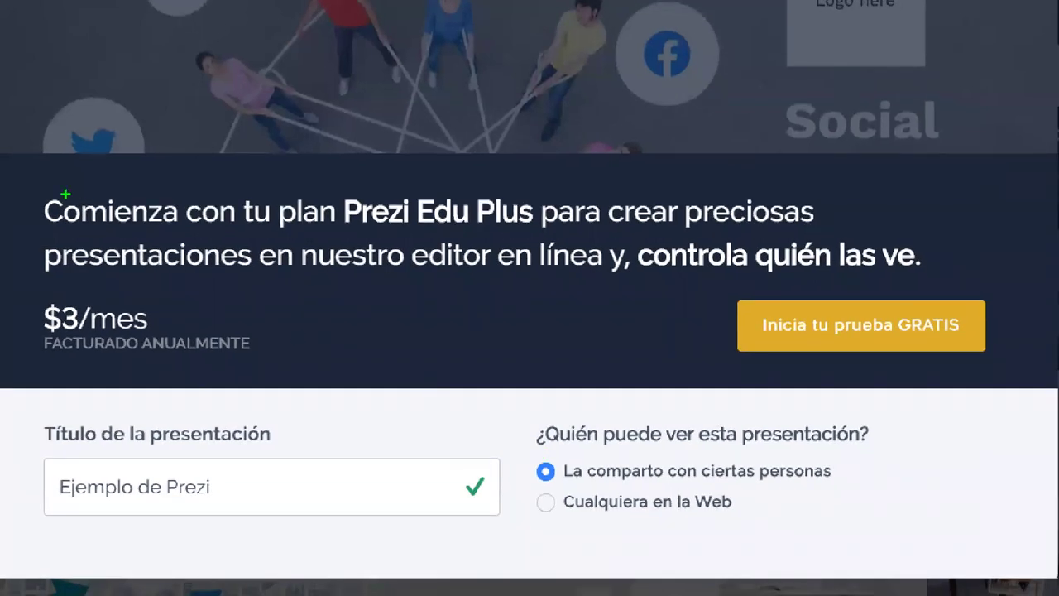
mouse_move(16, 184)
mouse_down()
mouse_move(615, 238)
mouse_move(800, 219)
mouse_move(941, 250)
mouse_move(955, 274)
mouse_move(1021, 317)
mouse_move(1028, 376)
mouse_up()
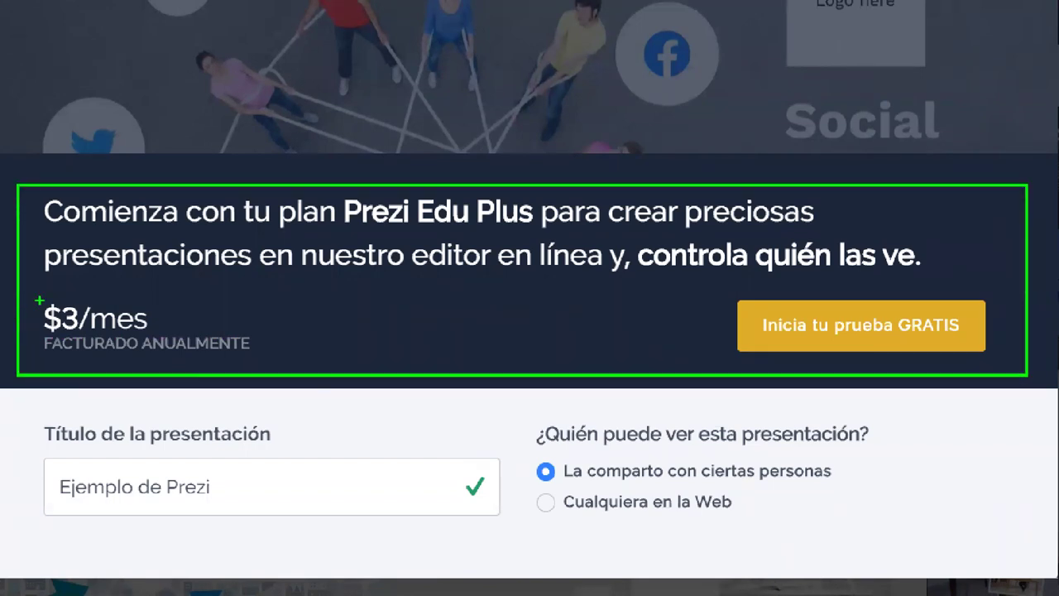
mouse_move(37, 296)
mouse_down()
mouse_move(264, 357)
mouse_move(419, 282)
mouse_up()
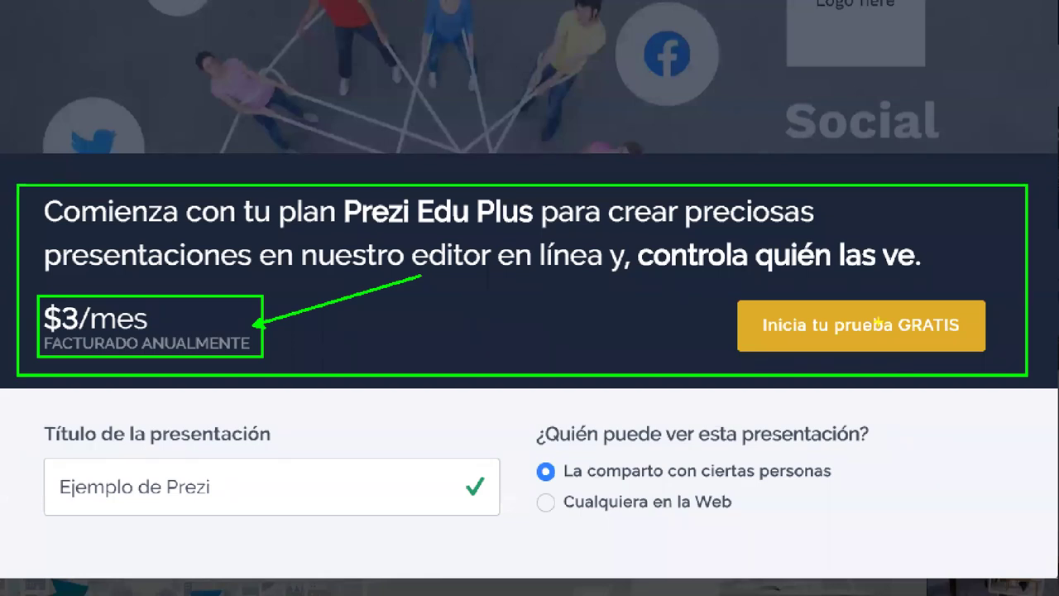
drag(717, 283, 1002, 361)
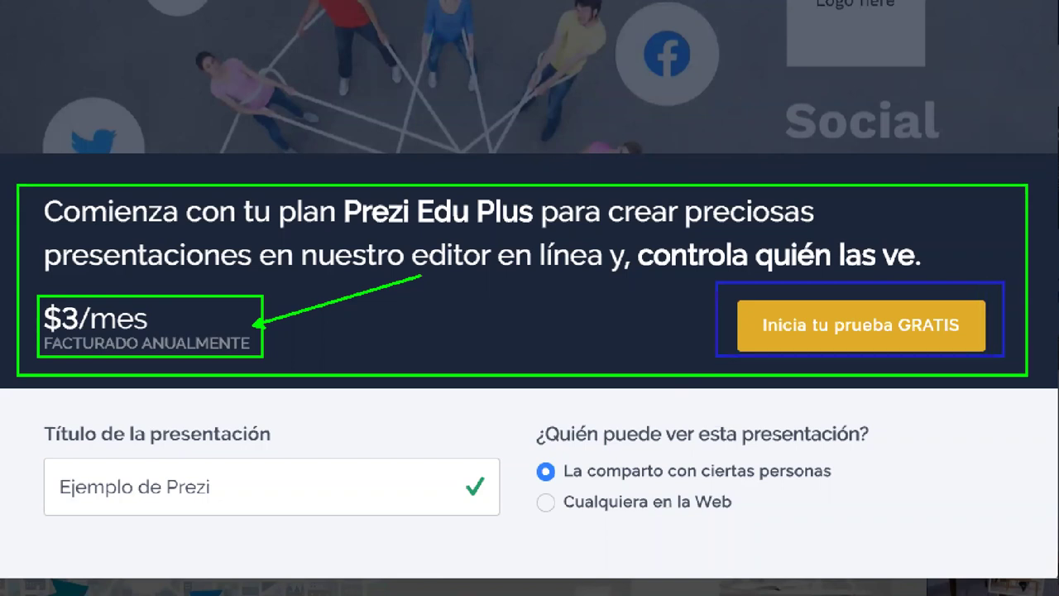
key(y)
drag(733, 307, 473, 306)
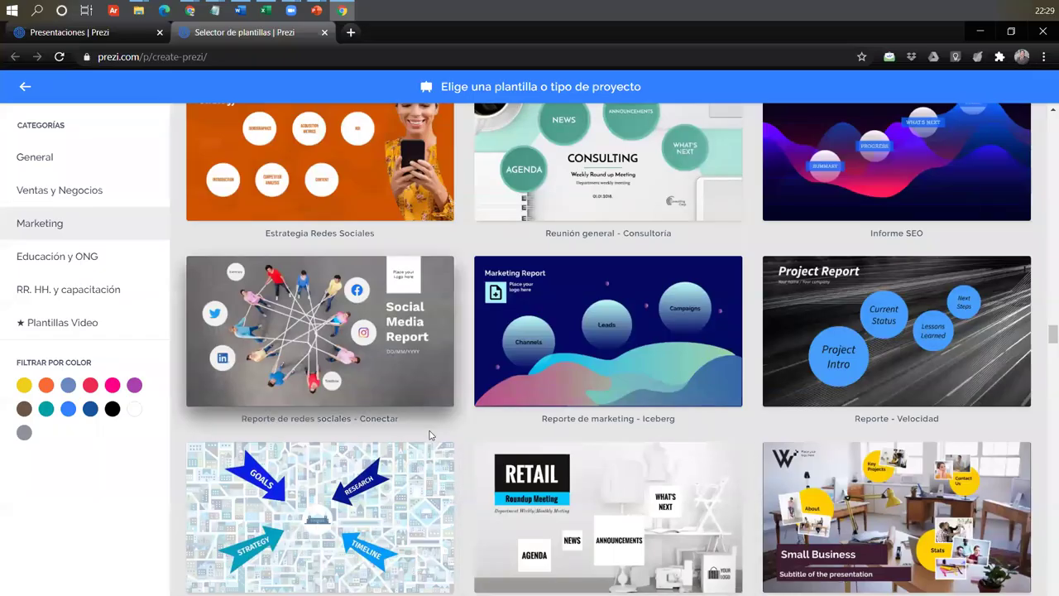
Reopen the social media report template, make it visible to Cualquiera en la Web, and create the presentation.
click(389, 380)
click(517, 562)
click(374, 473)
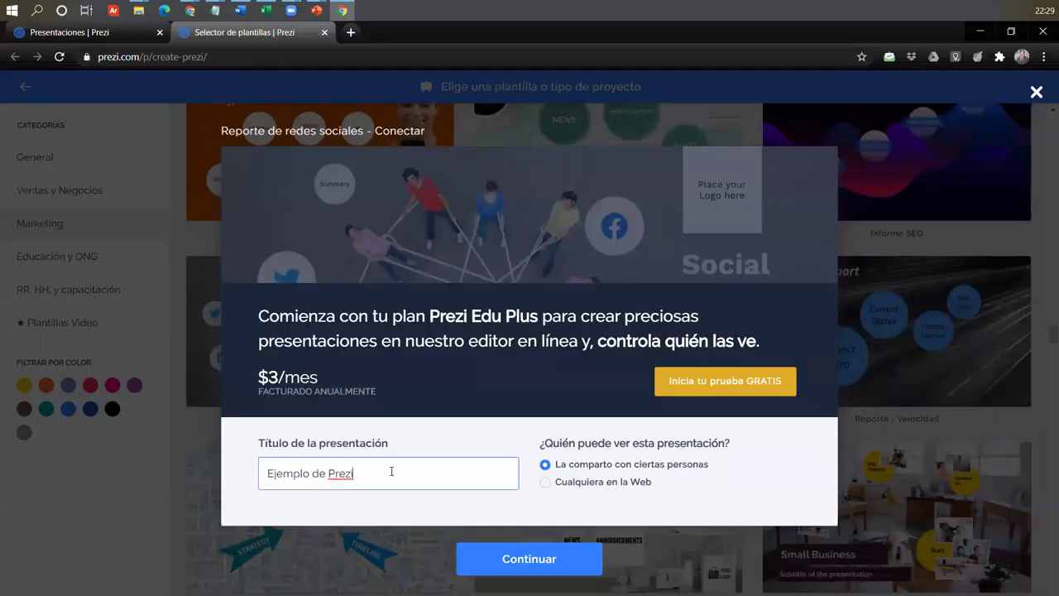
click(562, 484)
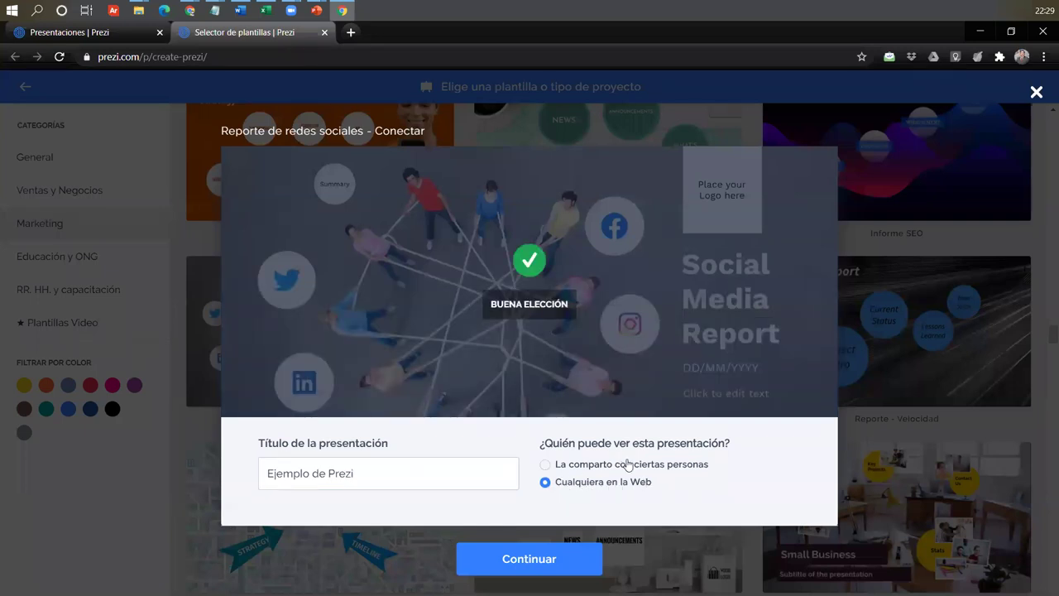
click(541, 561)
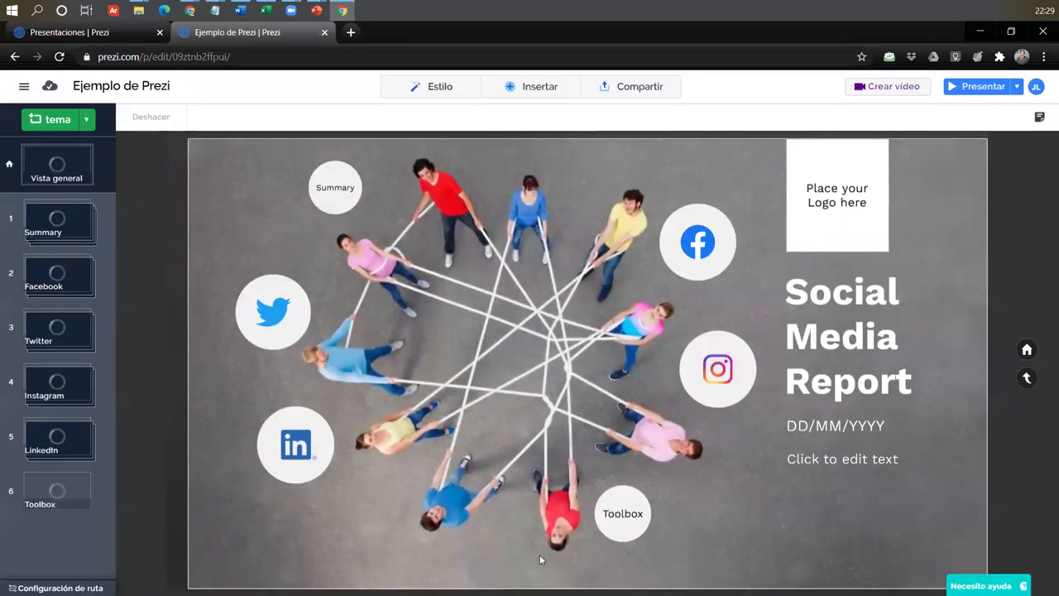
click(540, 560)
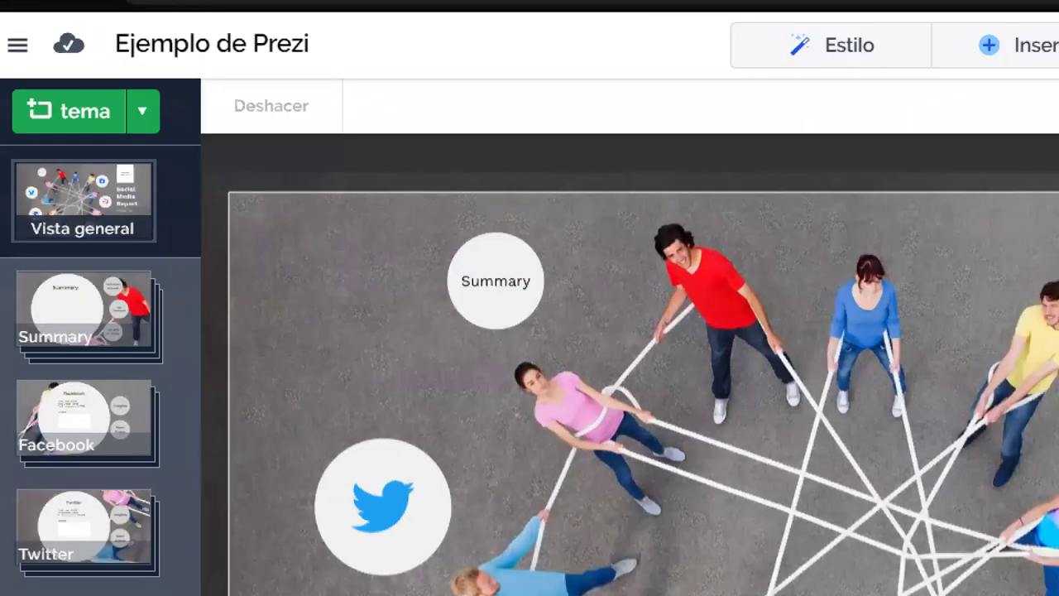
drag(165, 117, 331, 211)
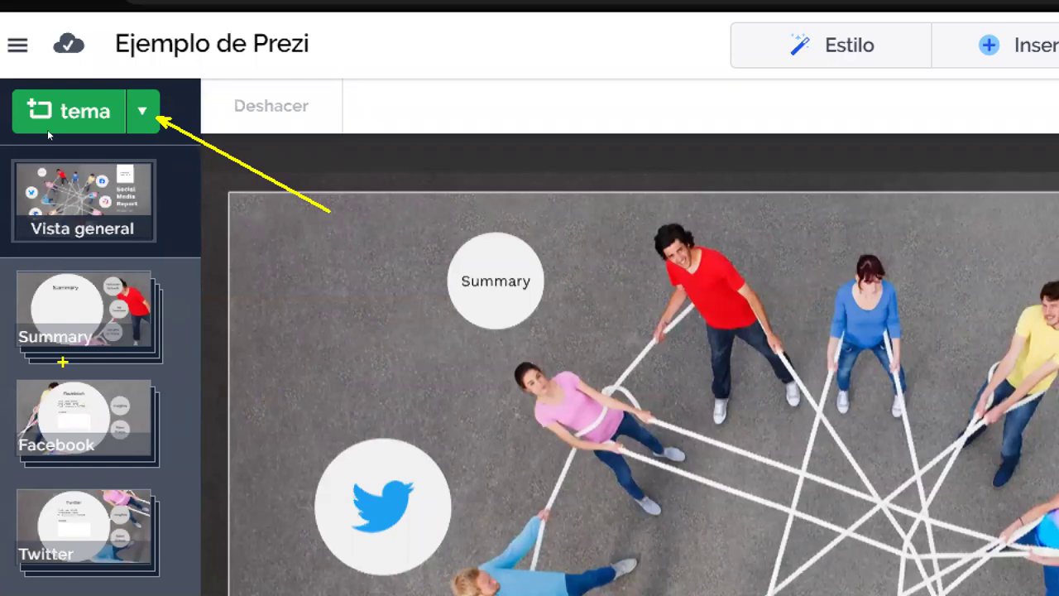
key(Escape)
click(93, 124)
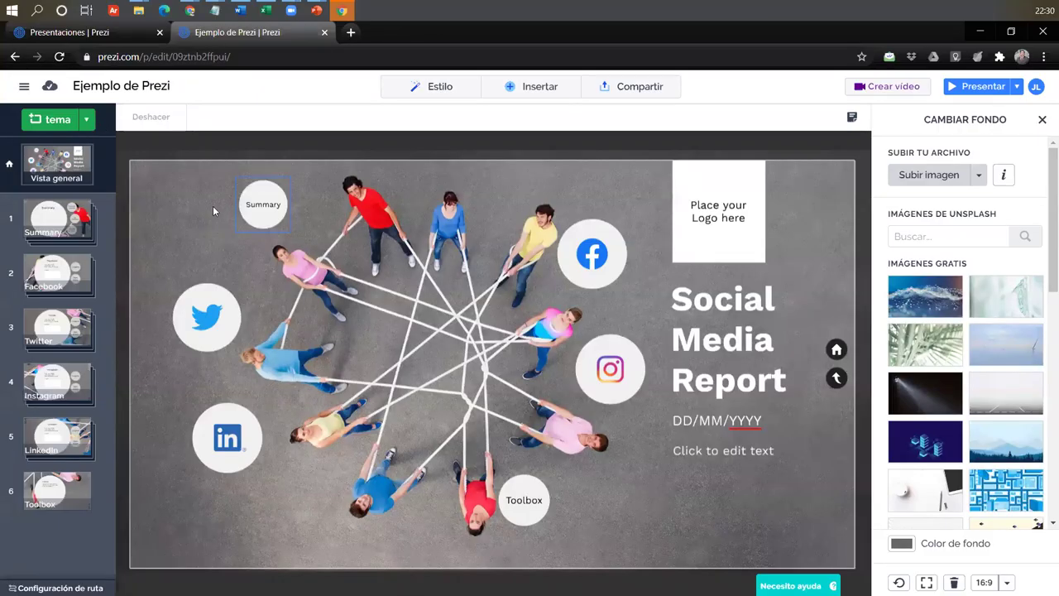
Open the Summary topic and view its Follower Growth, Key Campaigns and Volume of Posts subtopics one after another.
click(69, 222)
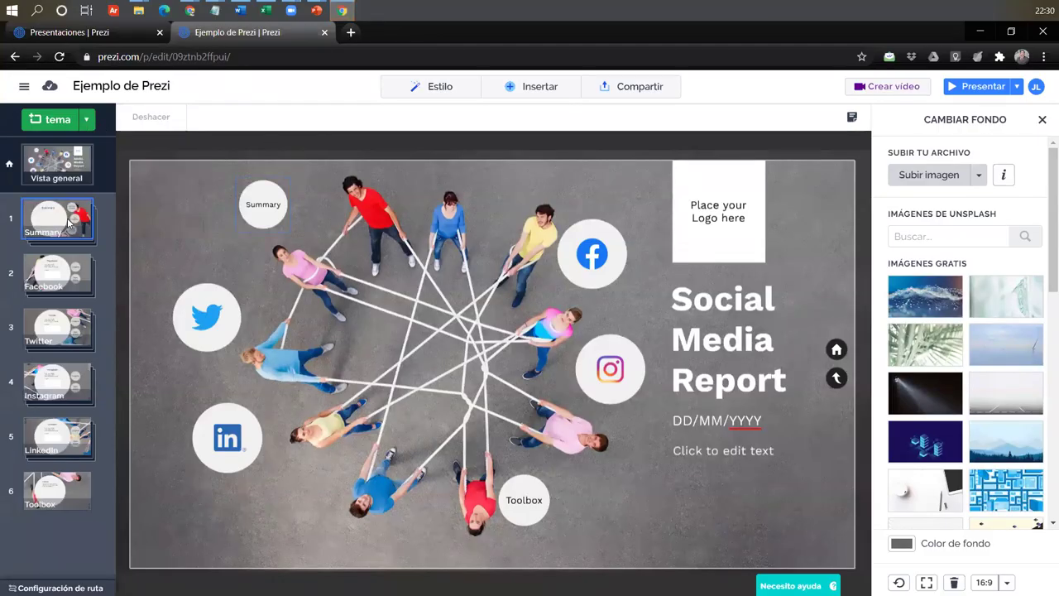
click(69, 222)
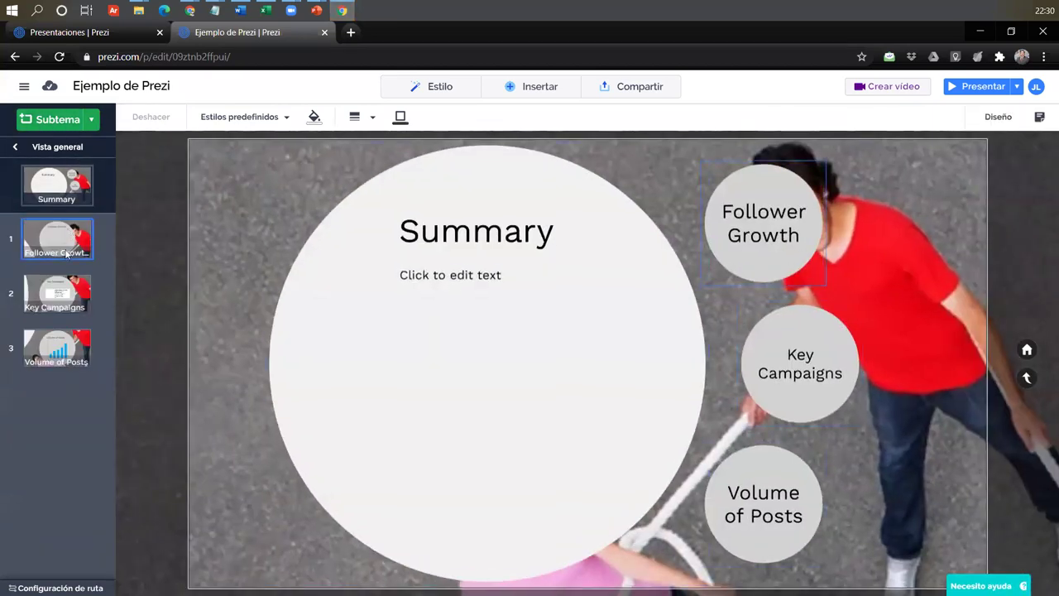
click(66, 253)
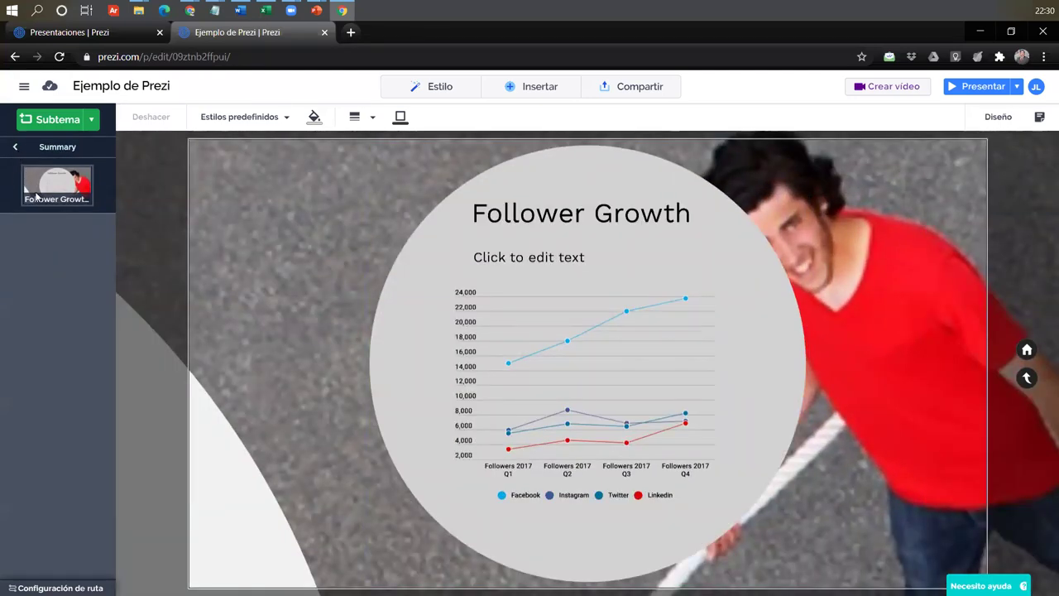
click(15, 147)
click(66, 294)
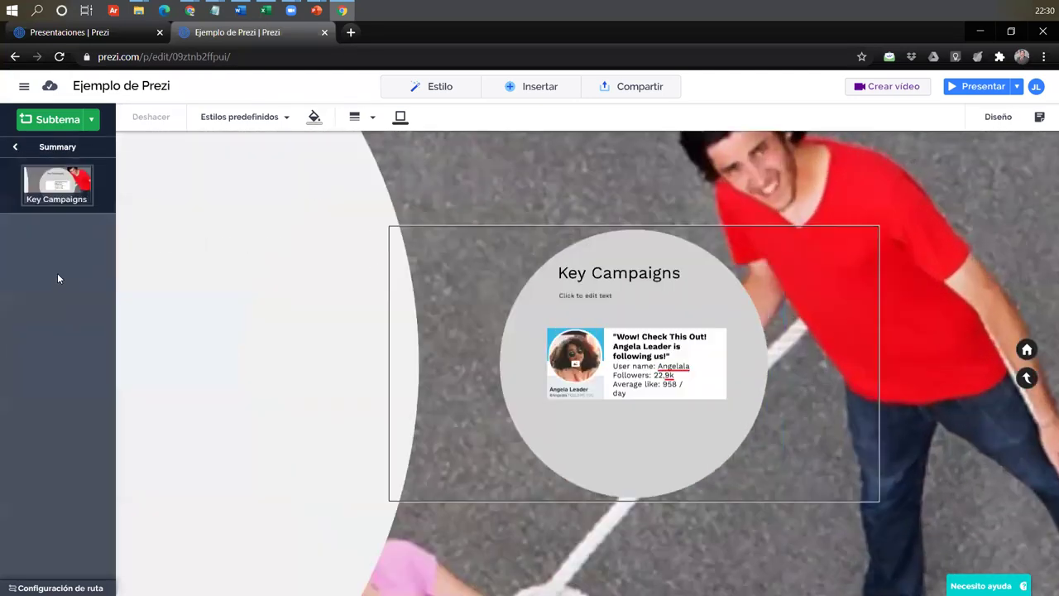
click(15, 147)
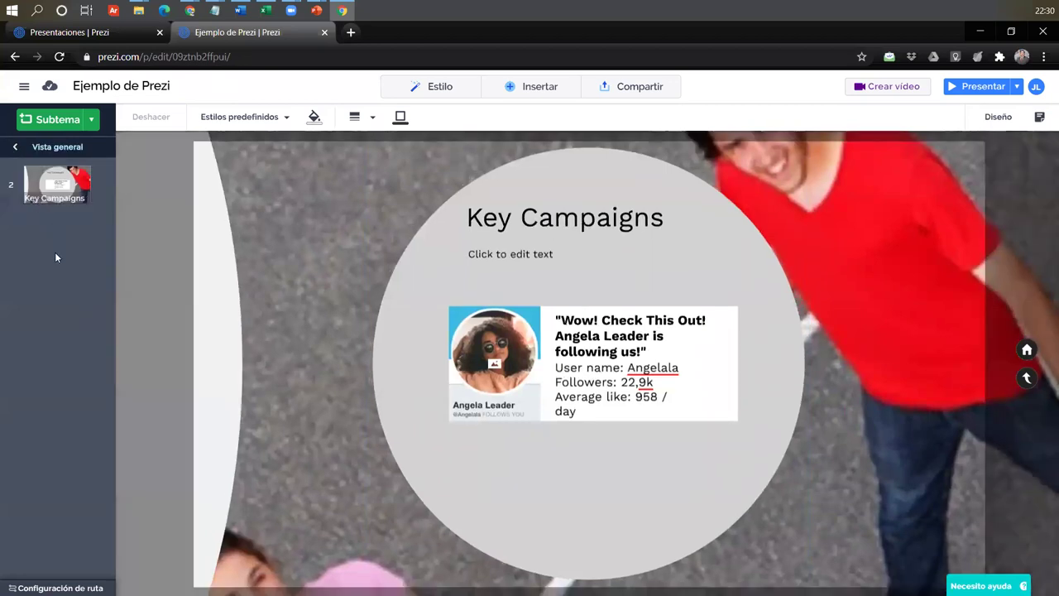
click(56, 348)
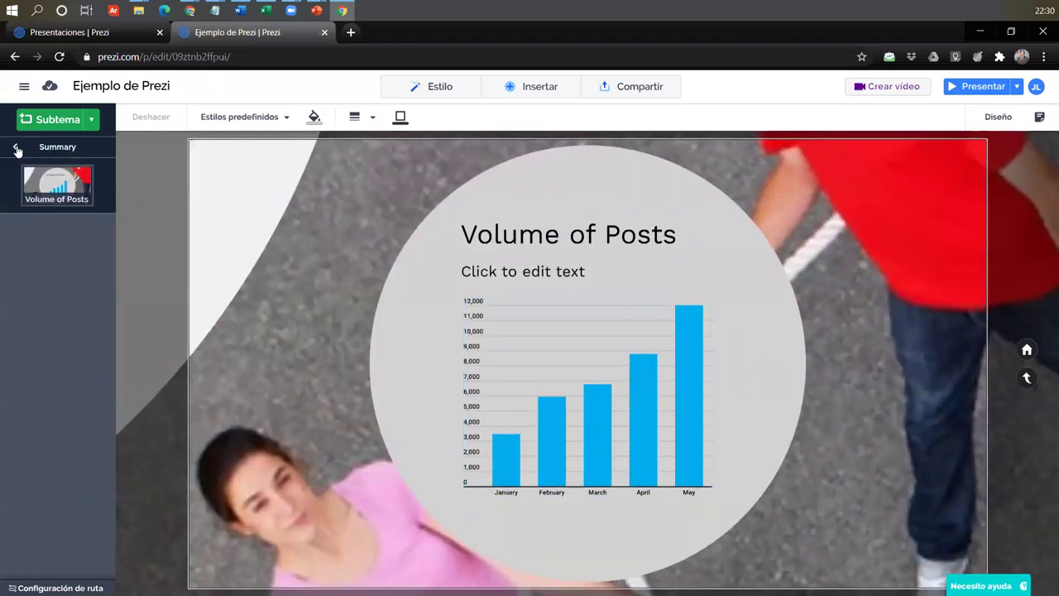
Return to the overview, view the Facebook topic with its Insights subtopic, and go back to the overview.
click(17, 149)
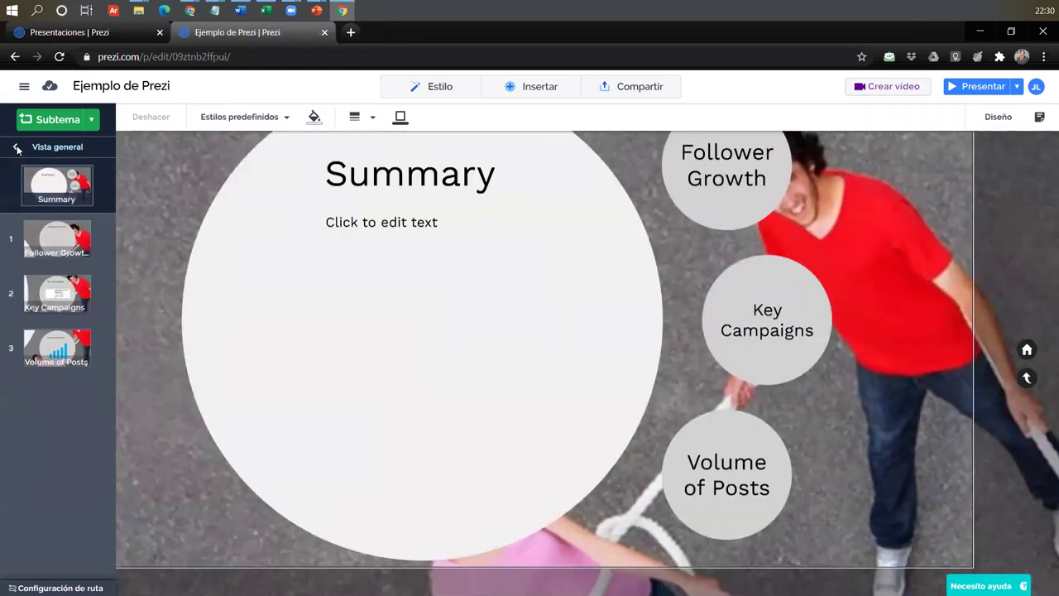
click(26, 184)
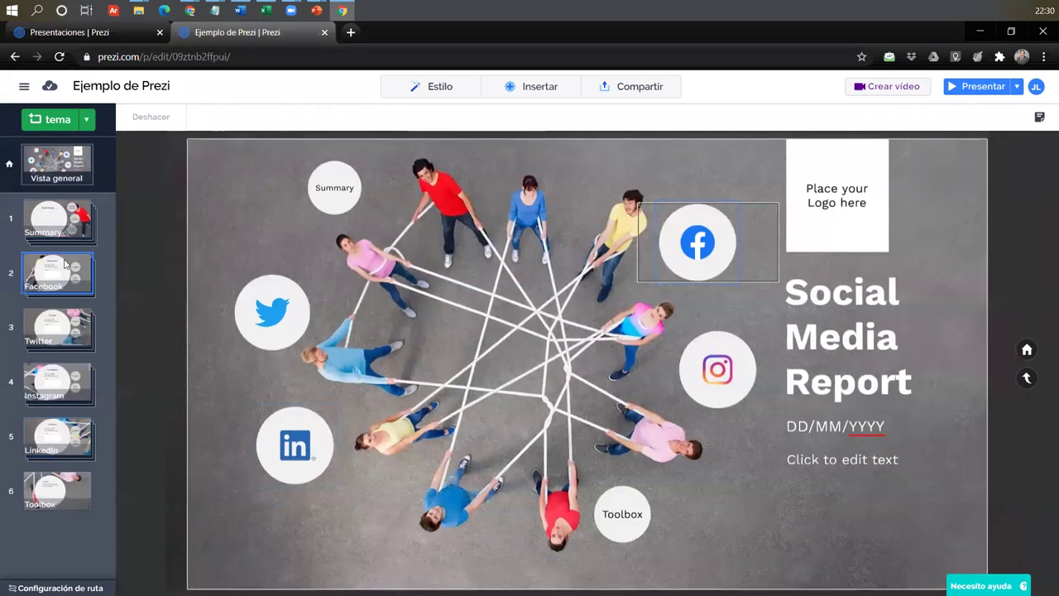
click(64, 264)
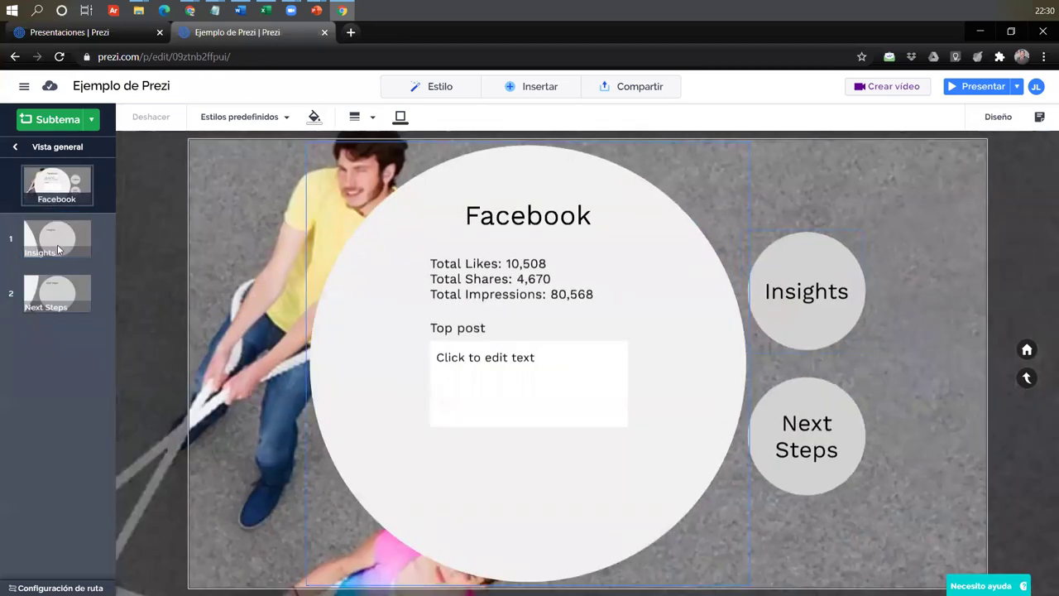
click(57, 247)
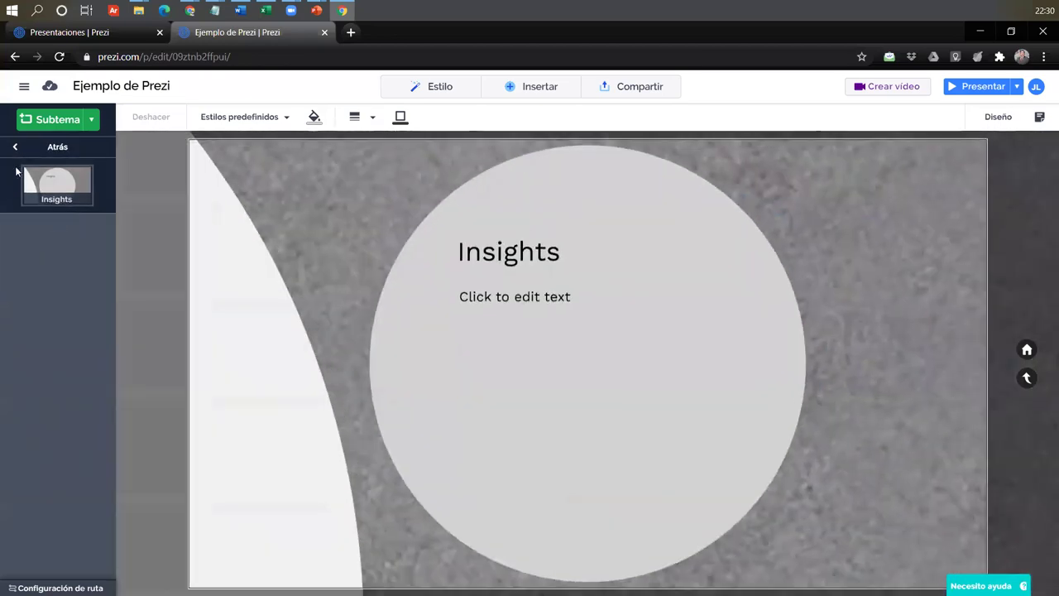
click(14, 148)
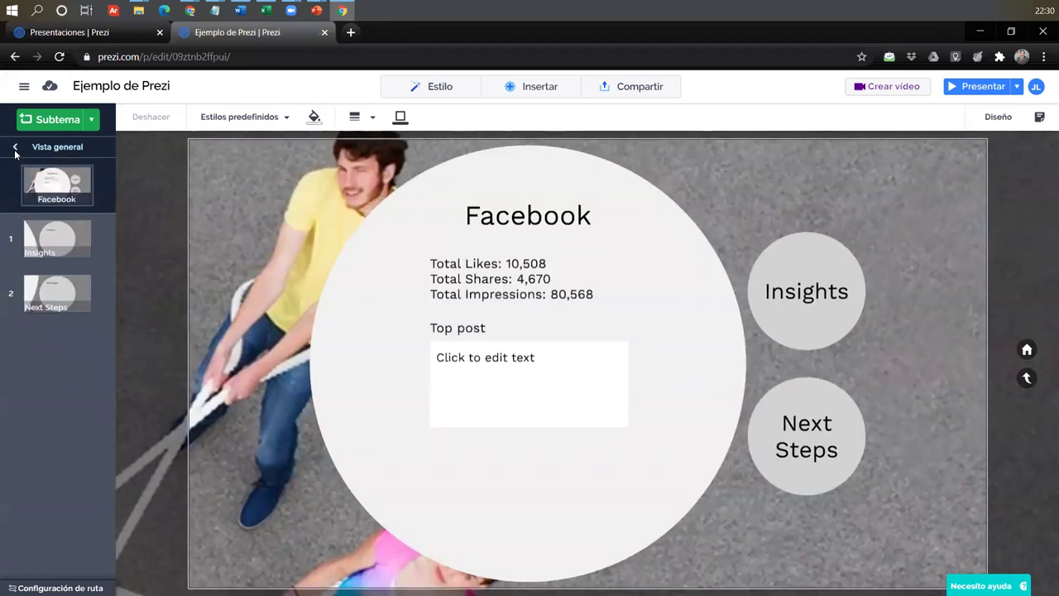
click(14, 149)
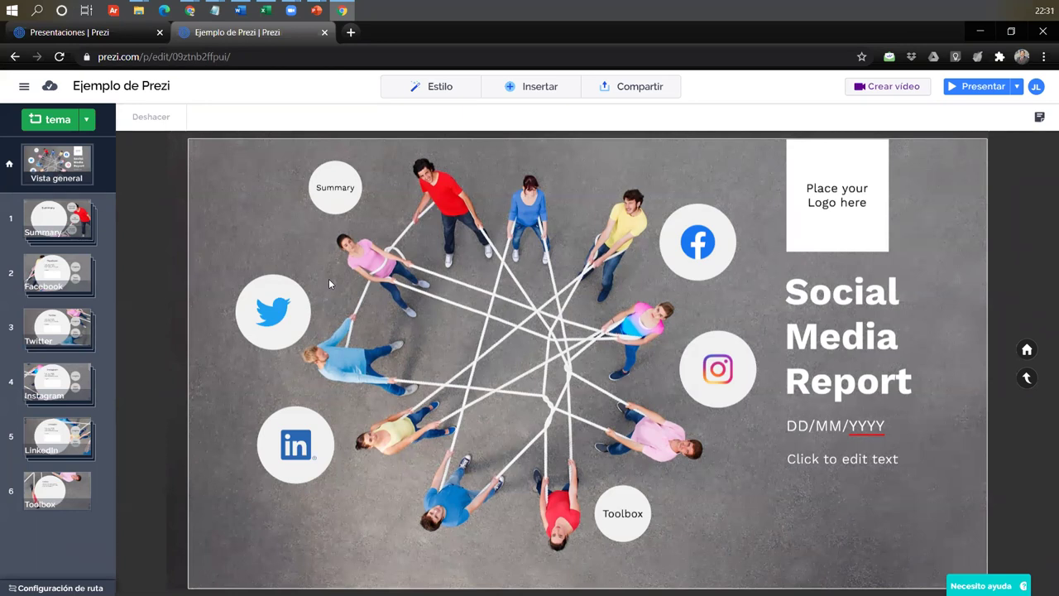
View the Toolbox topic with its extra logos and icons, and return to the overview.
click(42, 505)
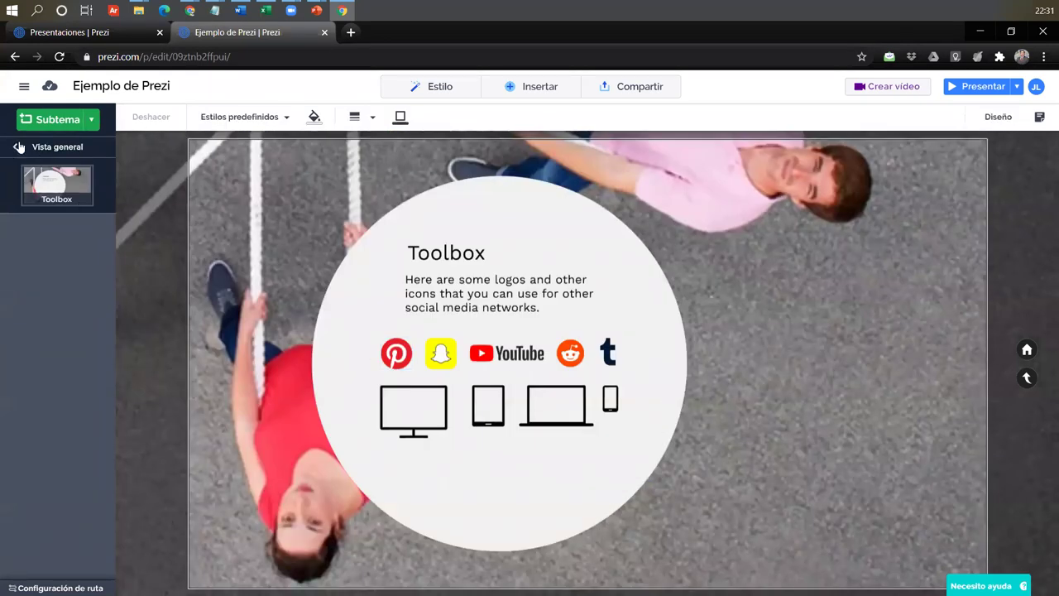
click(33, 195)
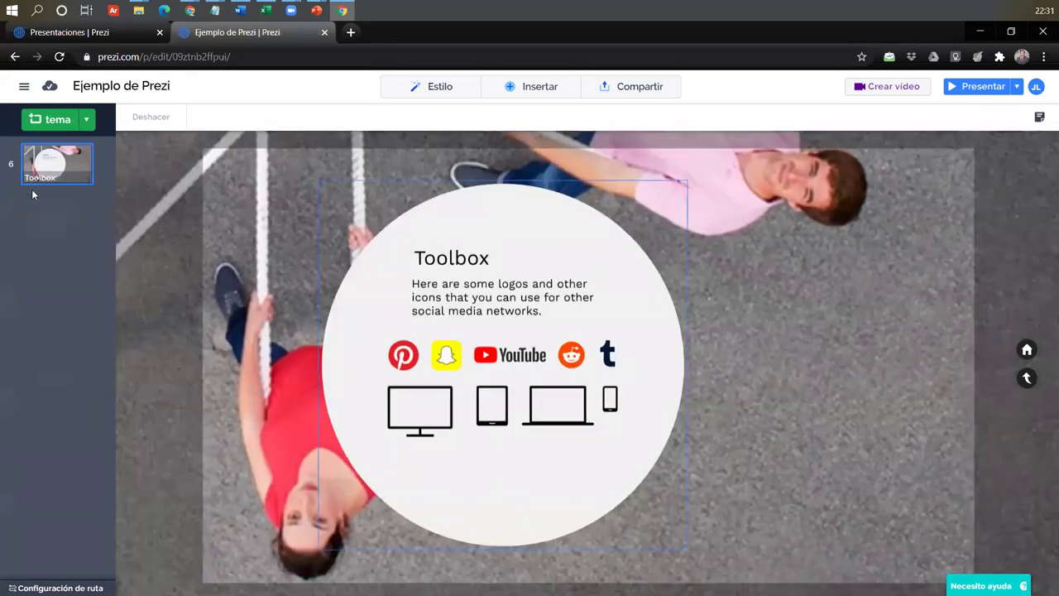
click(382, 508)
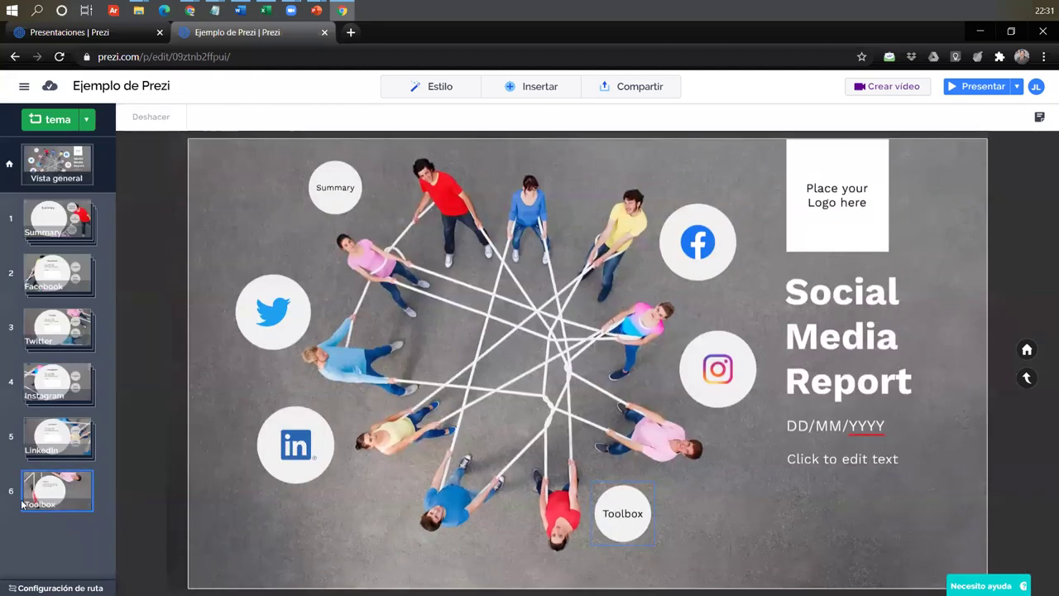
Delete the Toolbox and LinkedIn topics from the presentation.
right_click(52, 502)
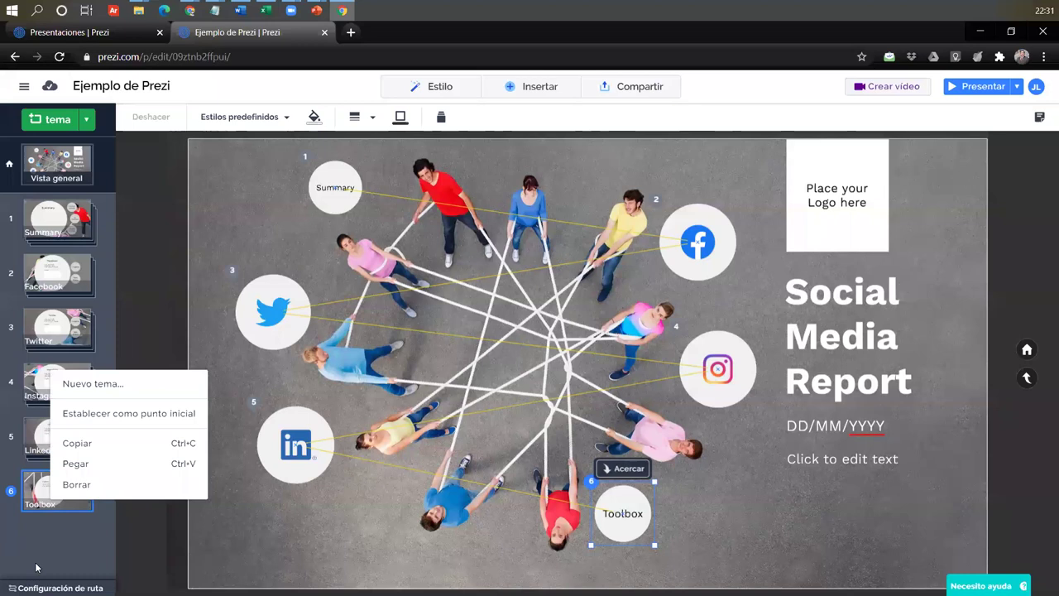
right_click(41, 488)
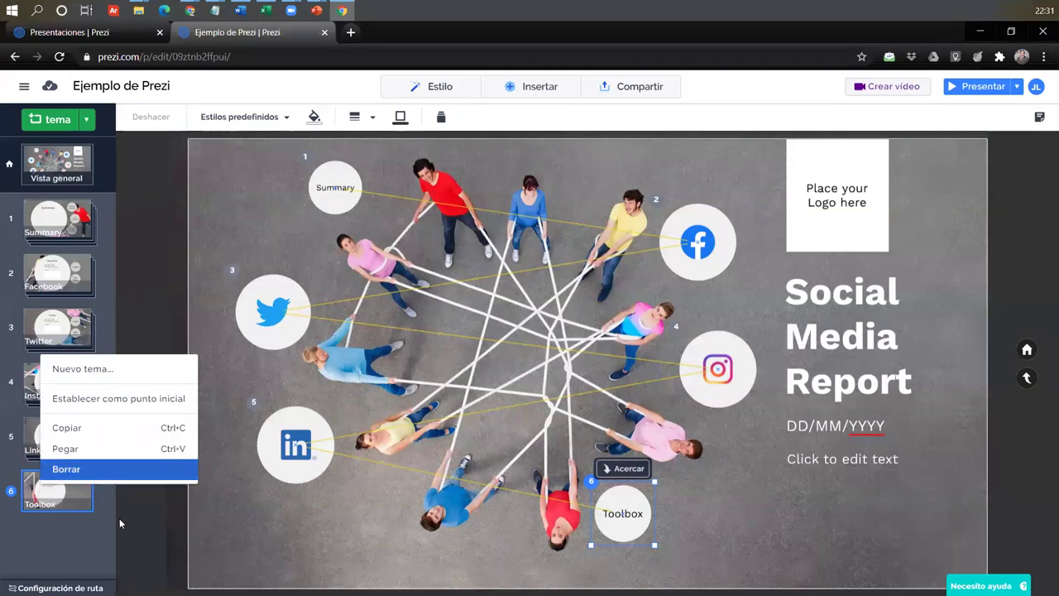
click(98, 472)
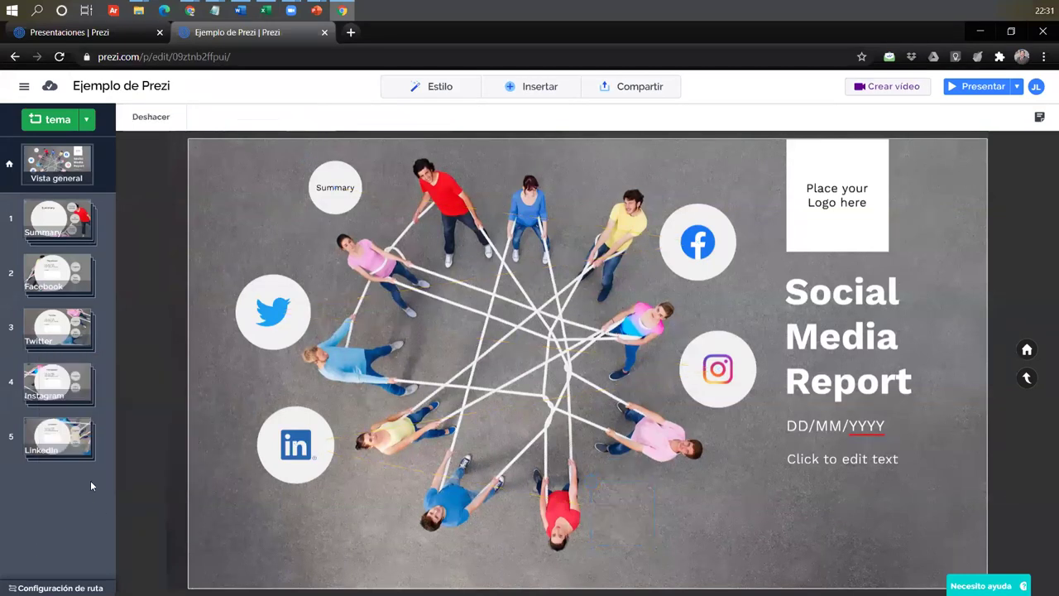
right_click(45, 447)
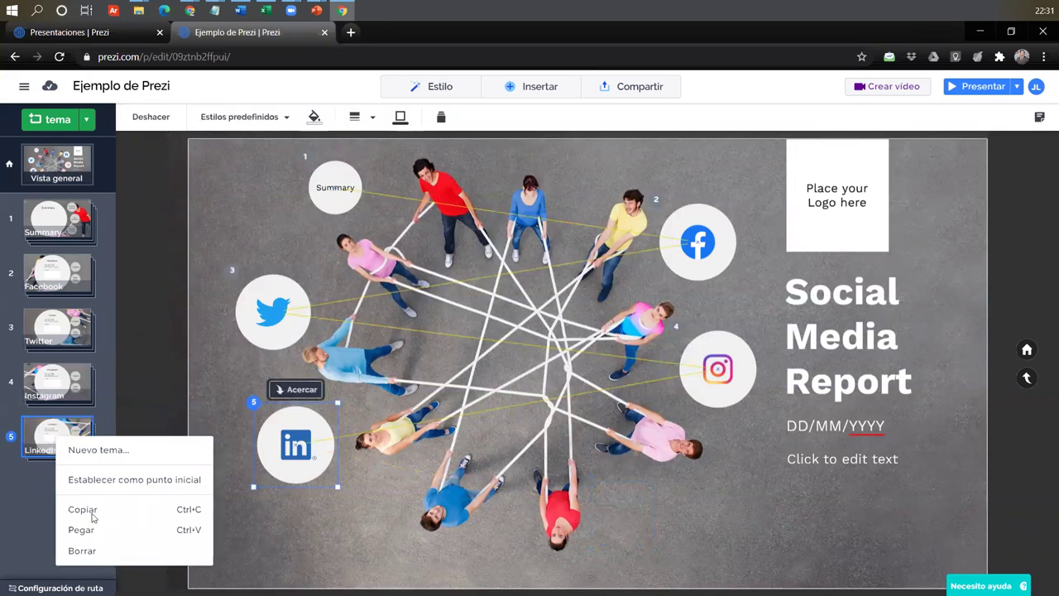
click(97, 552)
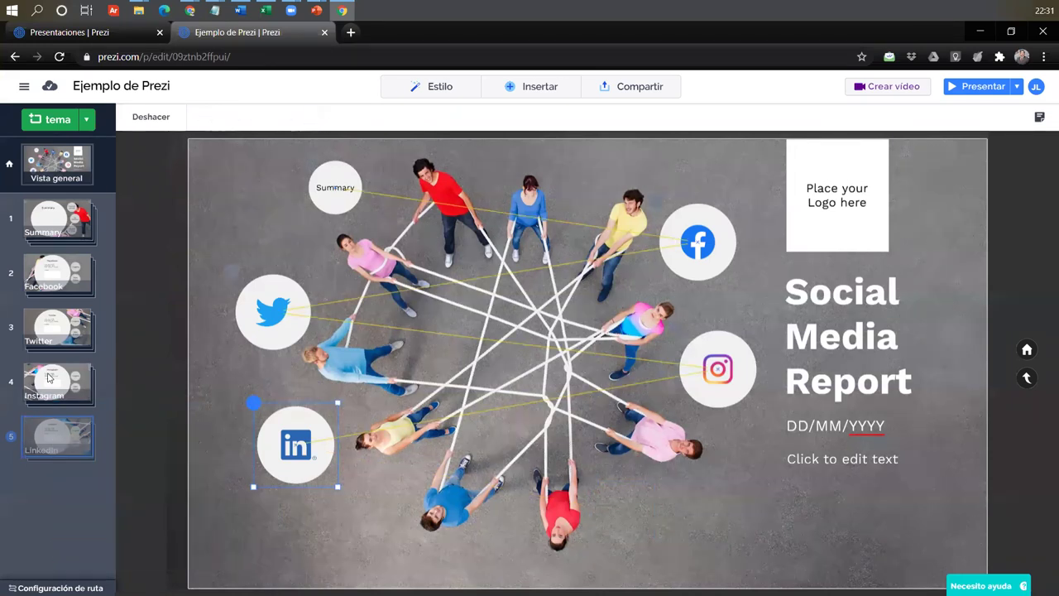
right_click(48, 375)
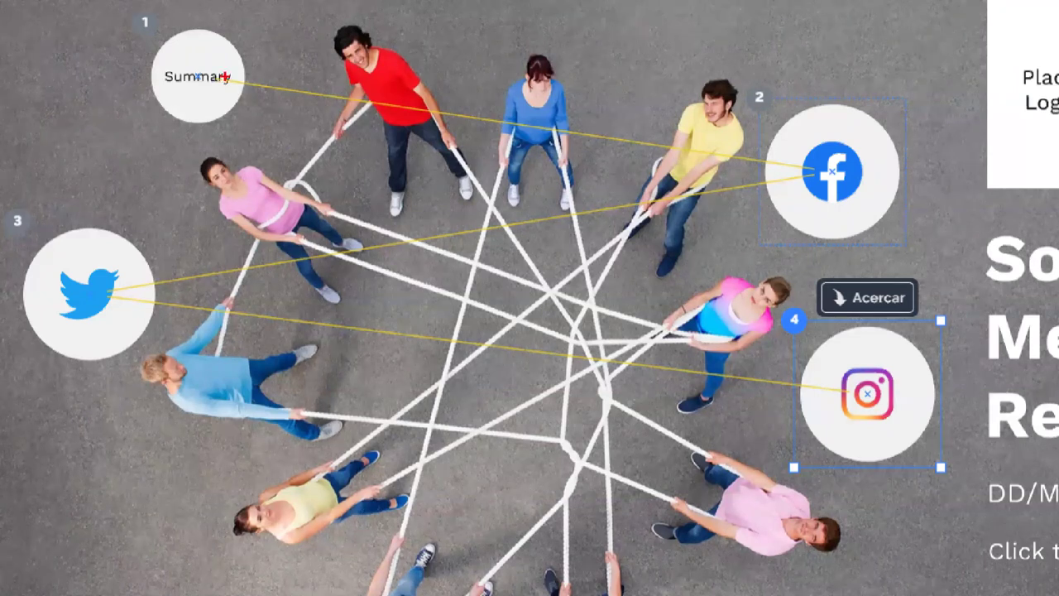
drag(228, 80, 831, 171)
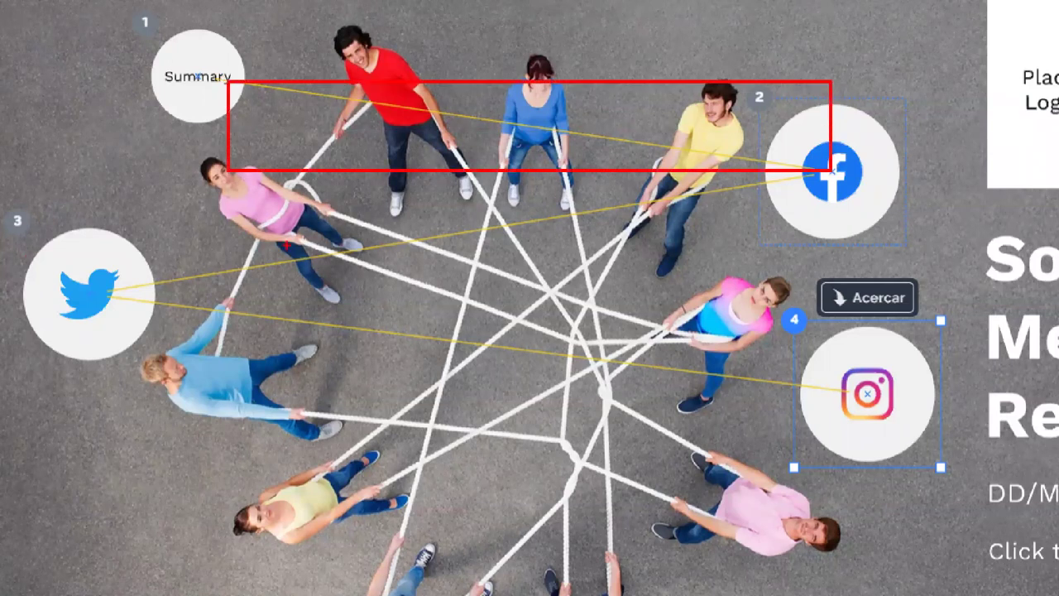
mouse_move(115, 2)
mouse_down()
mouse_move(216, 57)
mouse_move(197, 49)
mouse_up()
drag(801, 118, 722, 80)
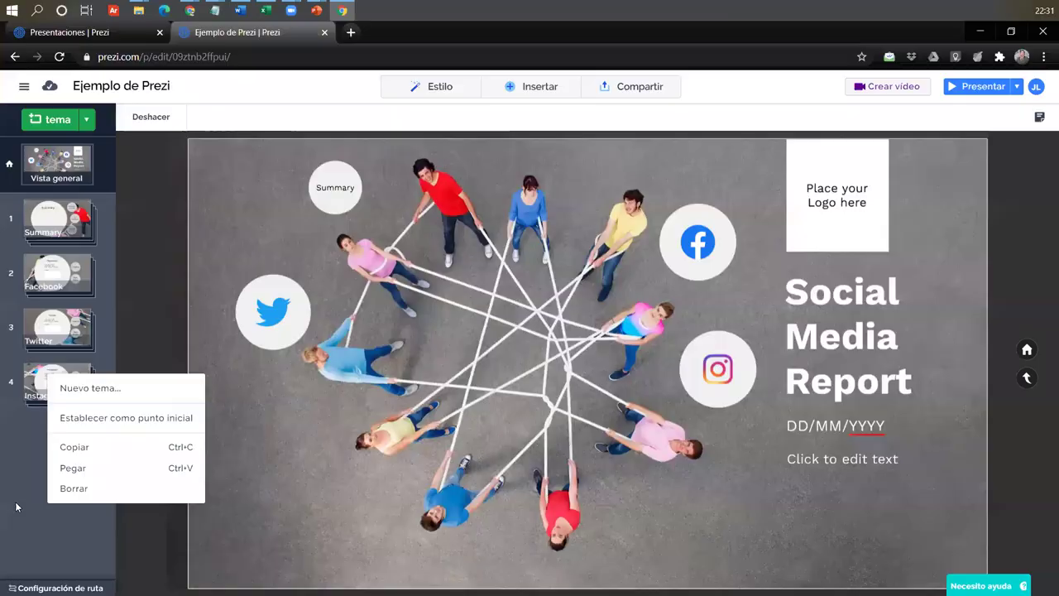
Delete the Instagram topic from the presentation.
click(50, 392)
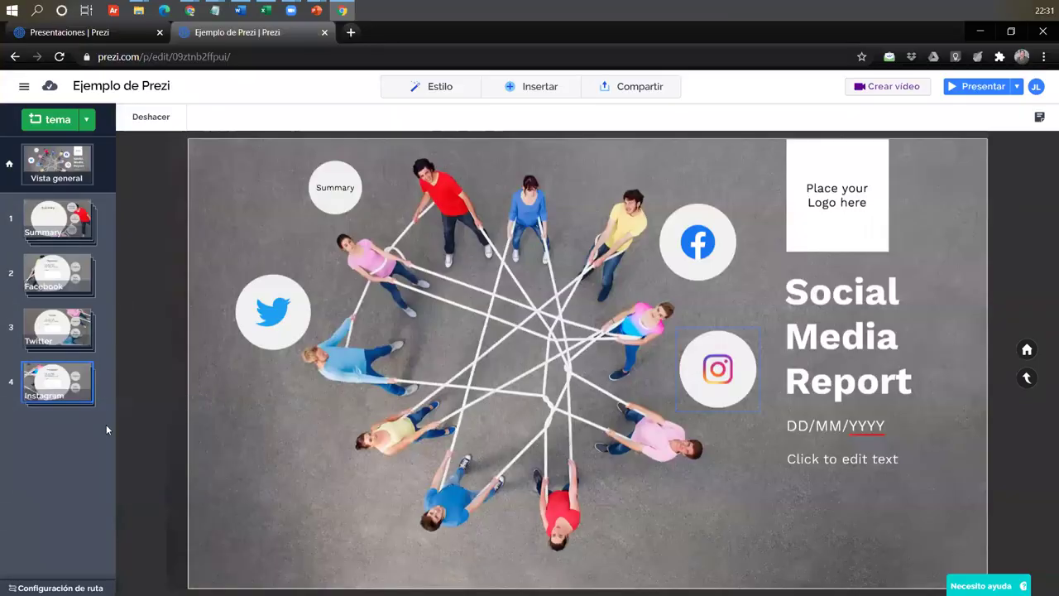
right_click(48, 389)
click(71, 502)
Check the remaining Facebook and Twitter topics, view the Facebook topic, and return to the overview.
click(675, 243)
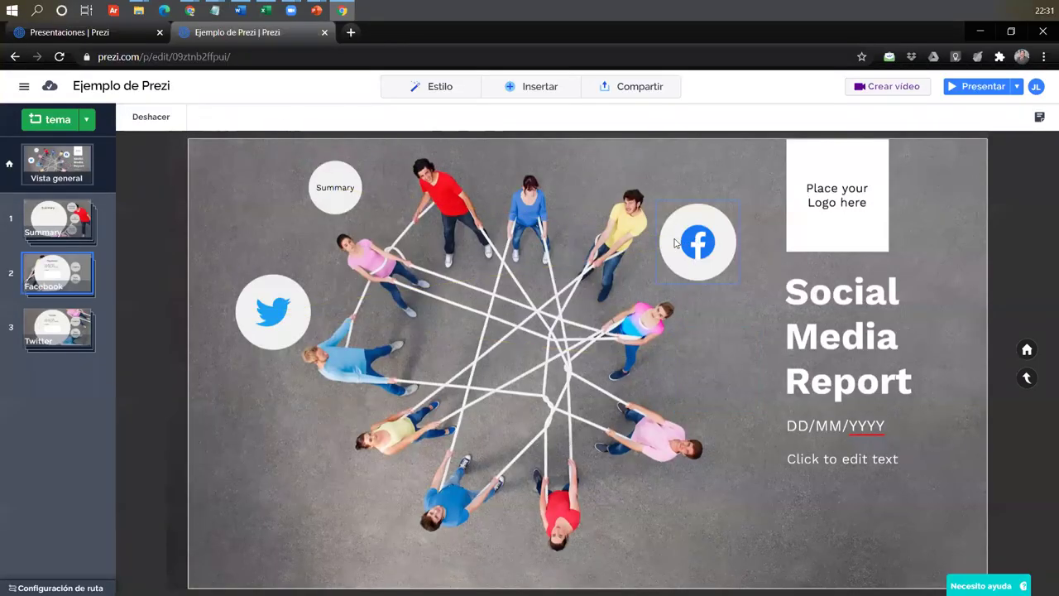
click(264, 327)
click(54, 279)
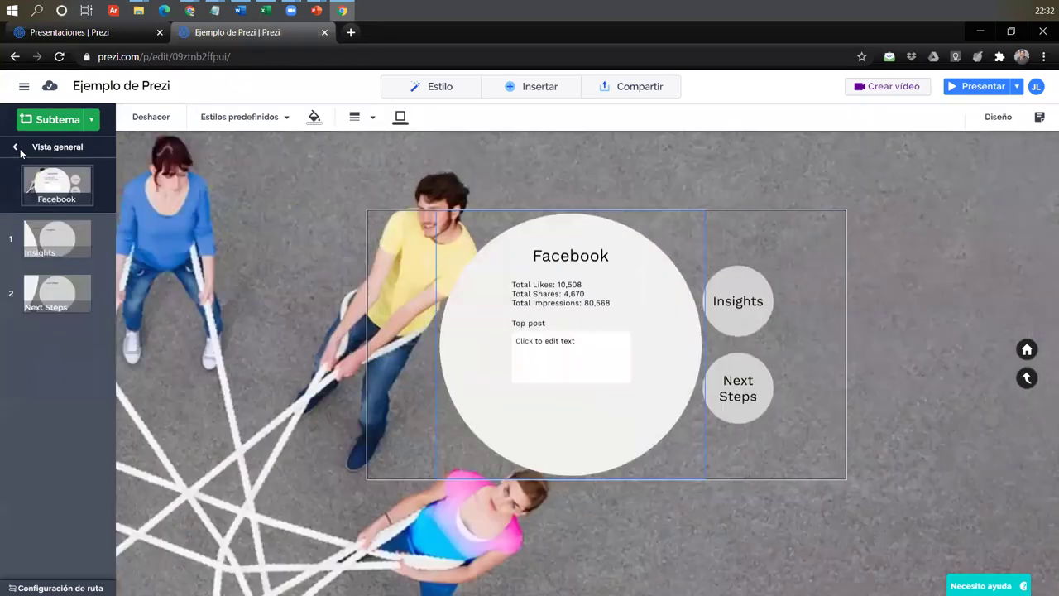
click(17, 148)
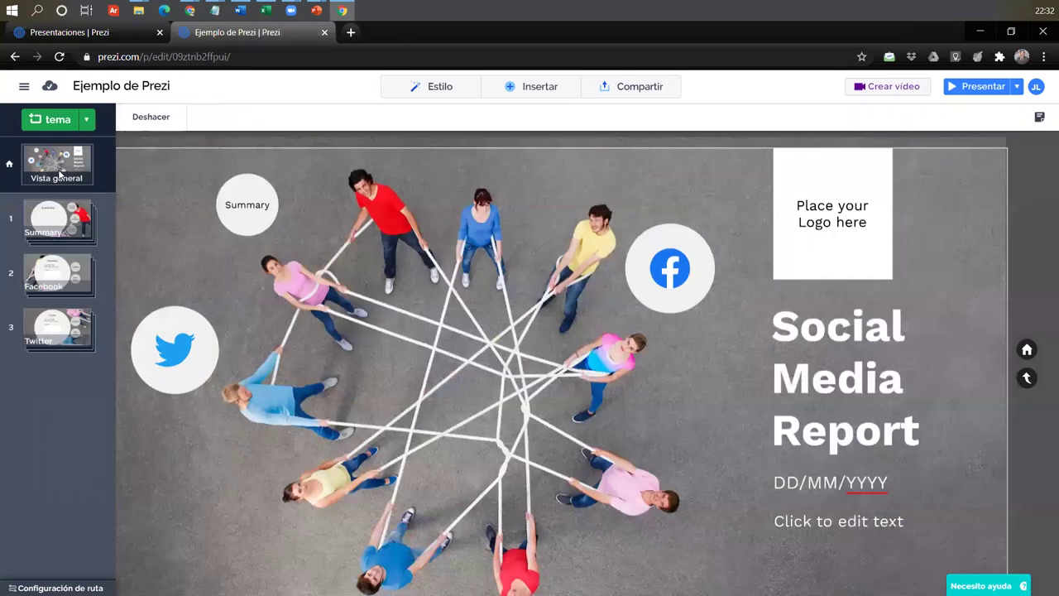
Replace the Social Media Report title with "Redes Sociales" on two lines and move it down to just above the date.
click(831, 322)
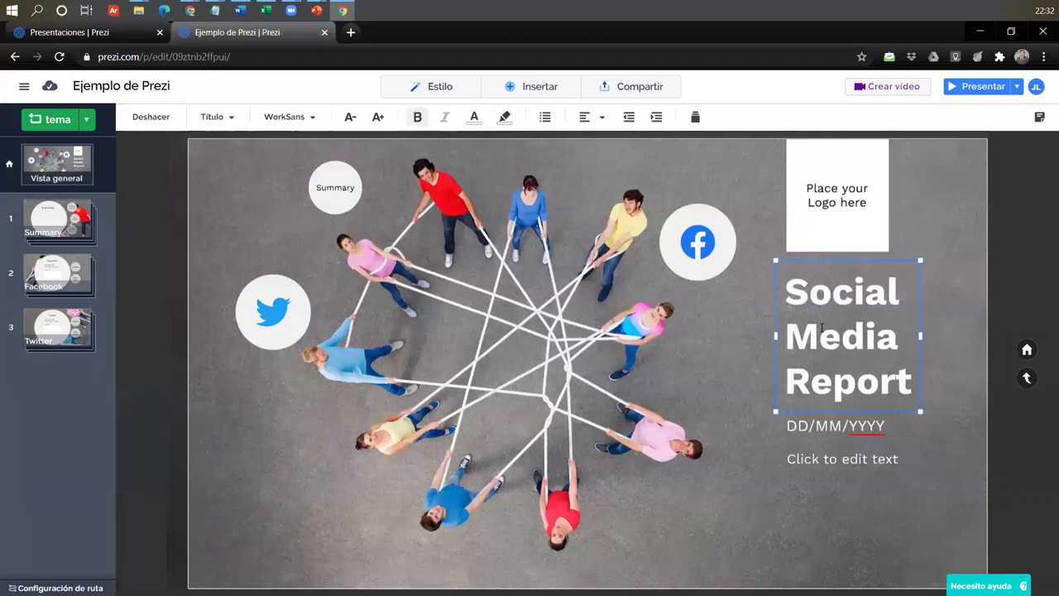
double_click(819, 322)
drag(786, 278, 915, 382)
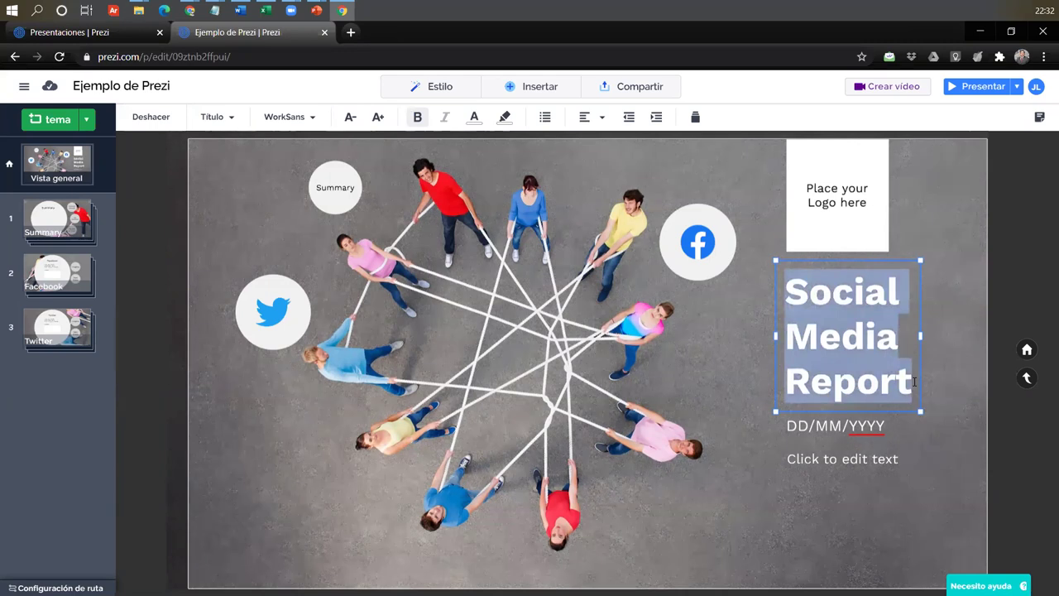
text(Reeds s)
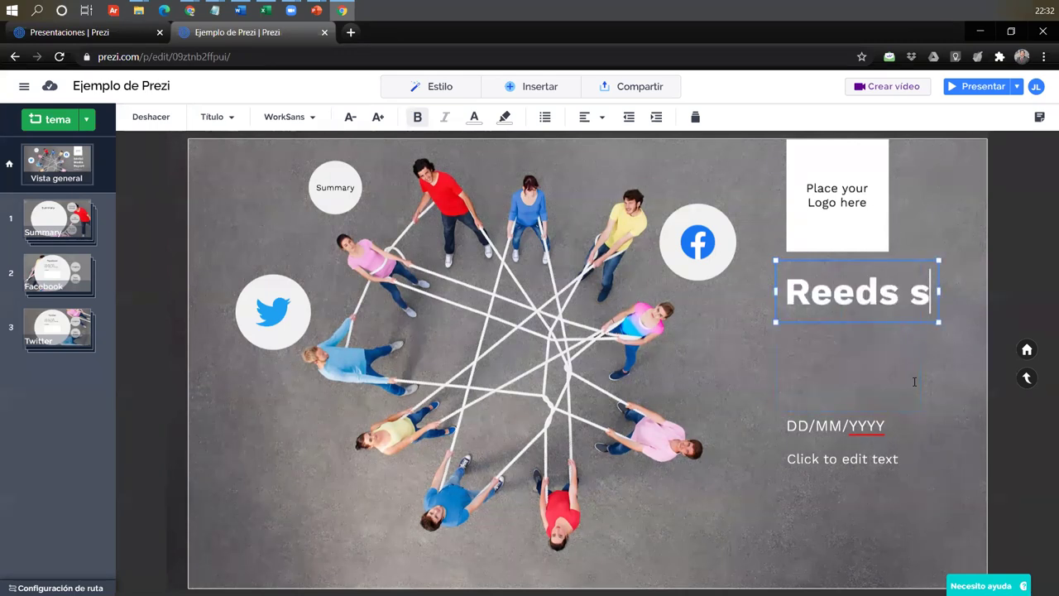
key(BackSpace)
key(BackSpace)
key(BackSpace)
key(BackSpace)
key(BackSpace)
text(des)
key(Return)
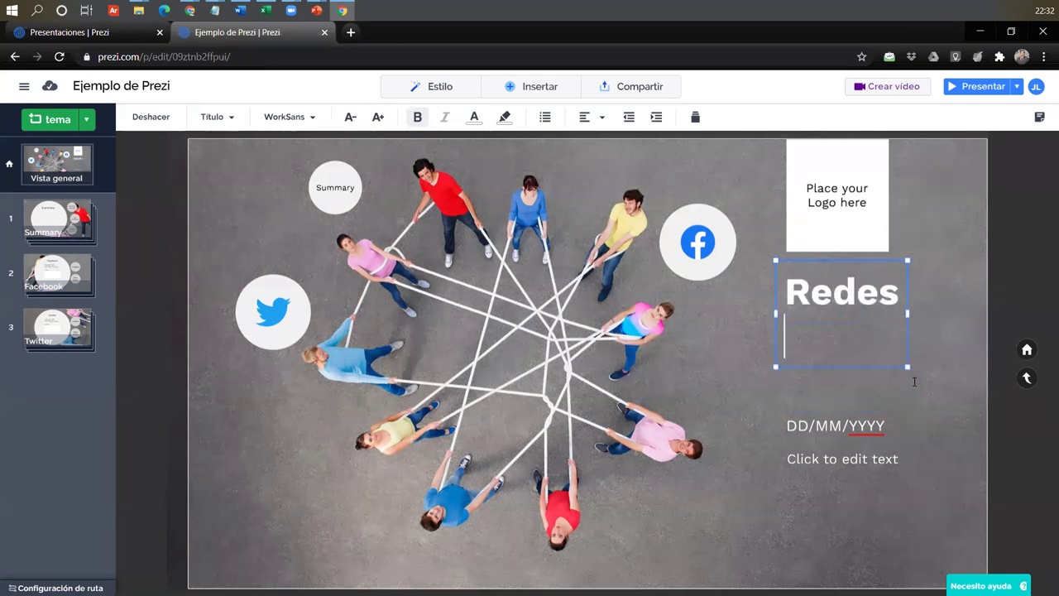
text(Sociales)
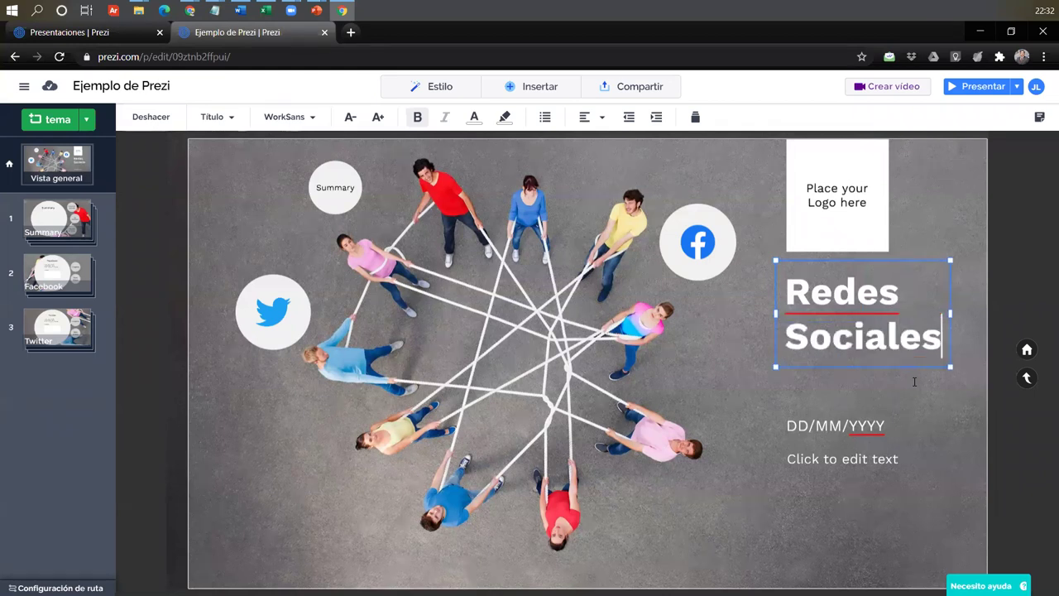
double_click(821, 336)
drag(808, 367, 799, 395)
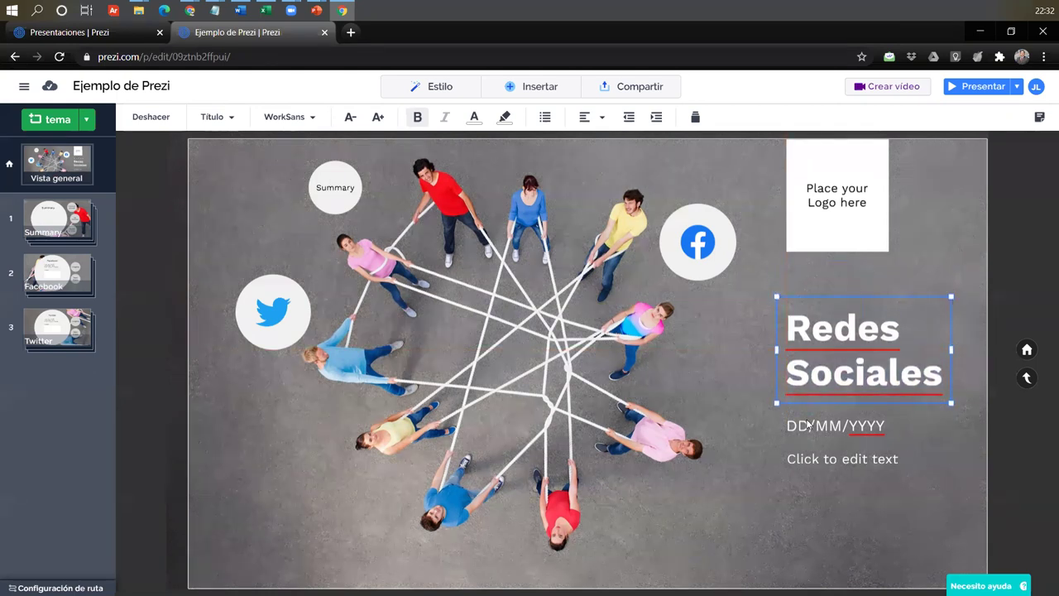
Replace the DD/MM/YYYY placeholder below the title with the date 08/08/2020.
click(820, 425)
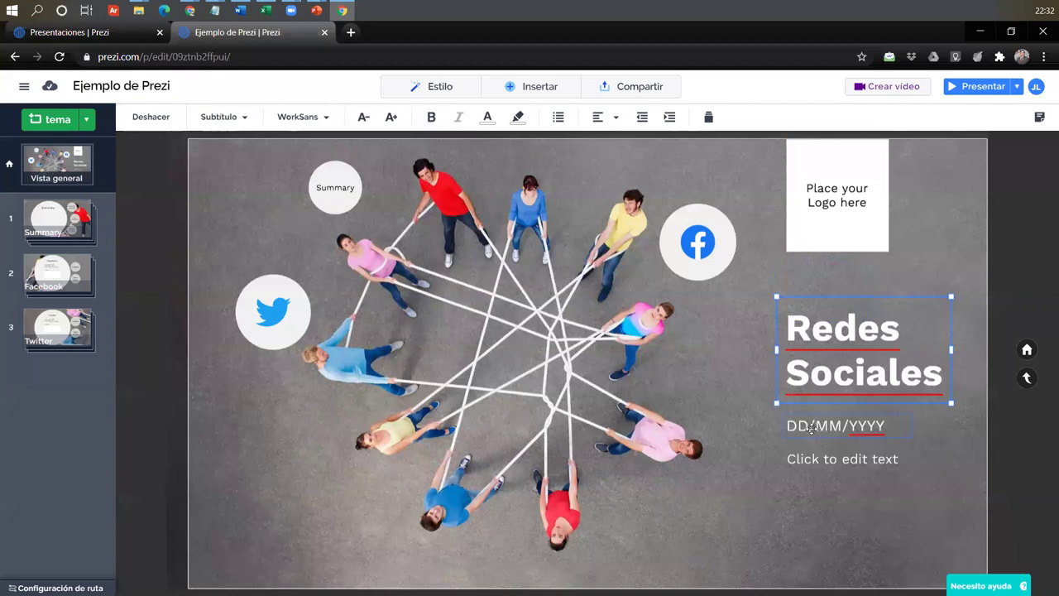
drag(887, 425, 765, 428)
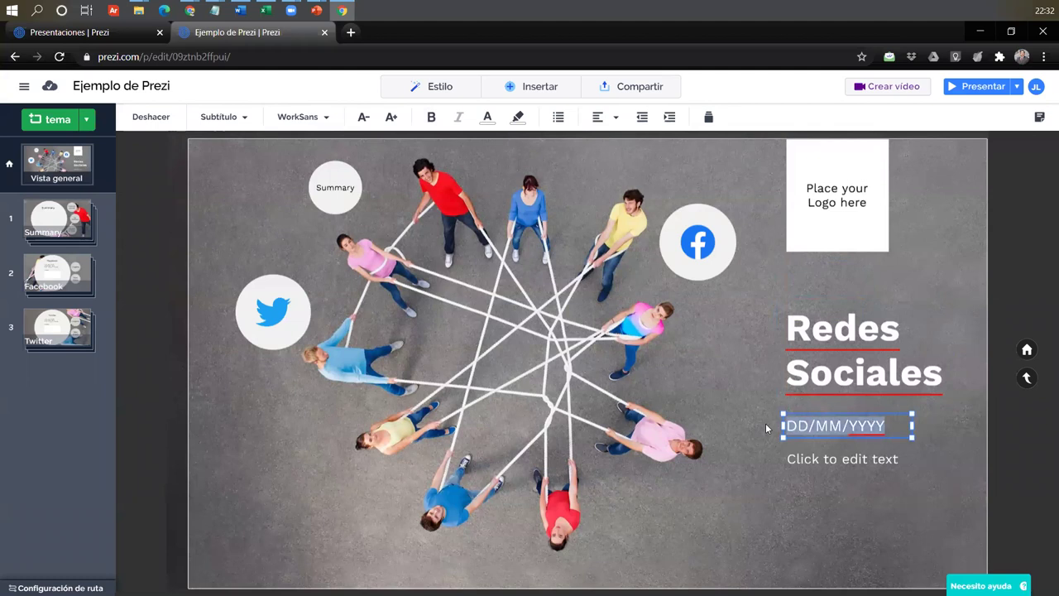
text(08/08/200)
key(BackSpace)
text(20)
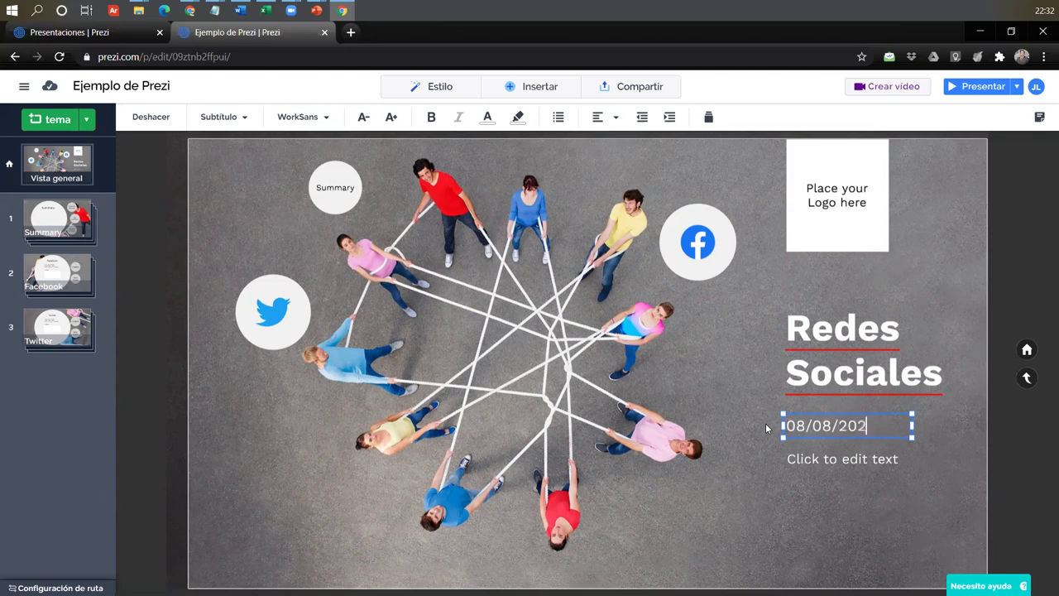
Enter "Autor" in the text placeholder below the date and delete the "Place your Logo here" text.
click(816, 457)
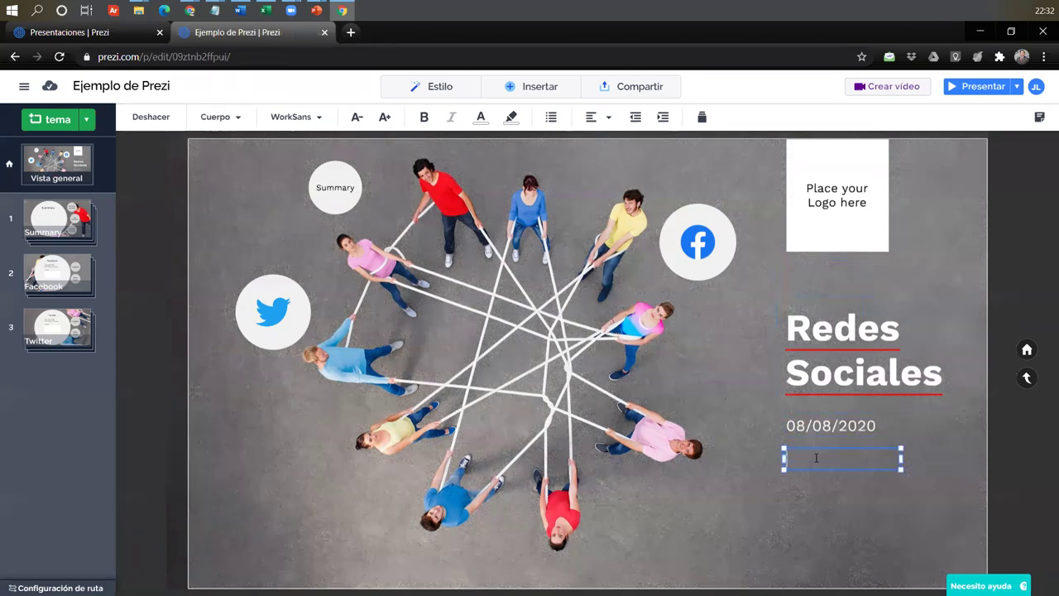
text(Autor)
click(843, 180)
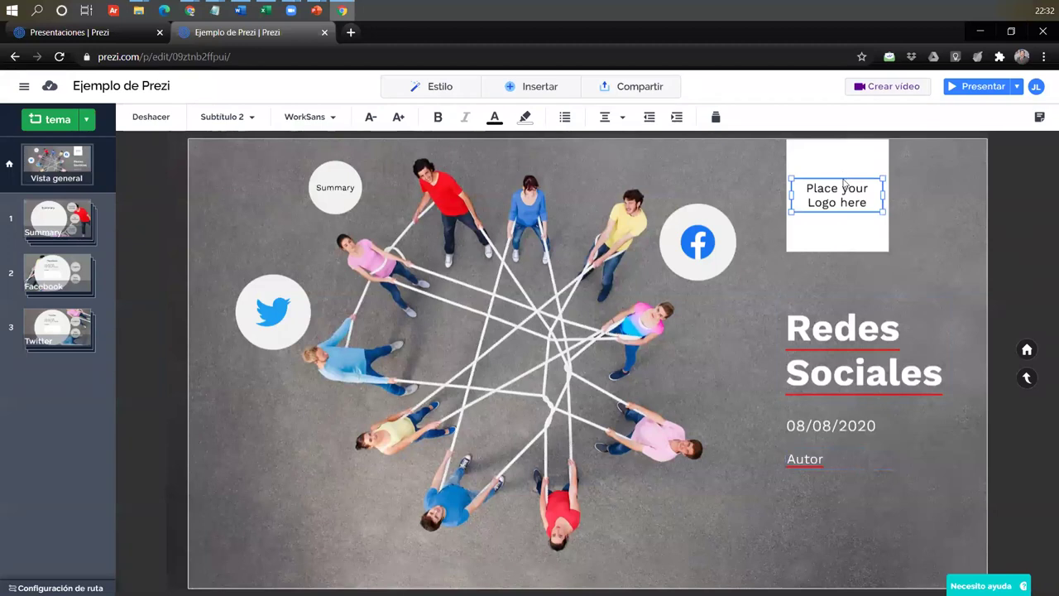
key(Delete)
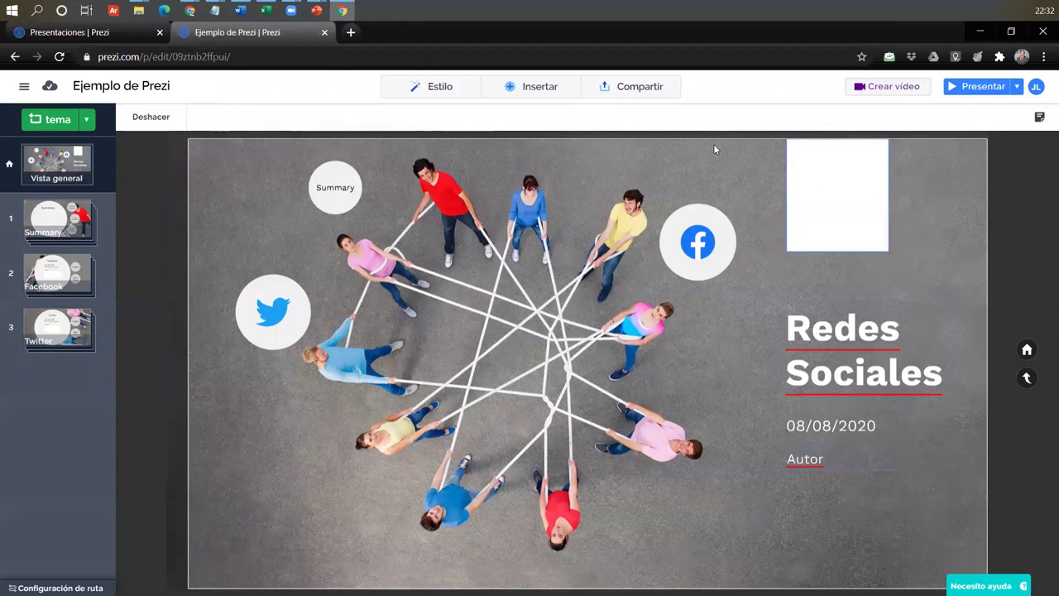
Look through the available style, insertion and sharing options one after another.
click(466, 88)
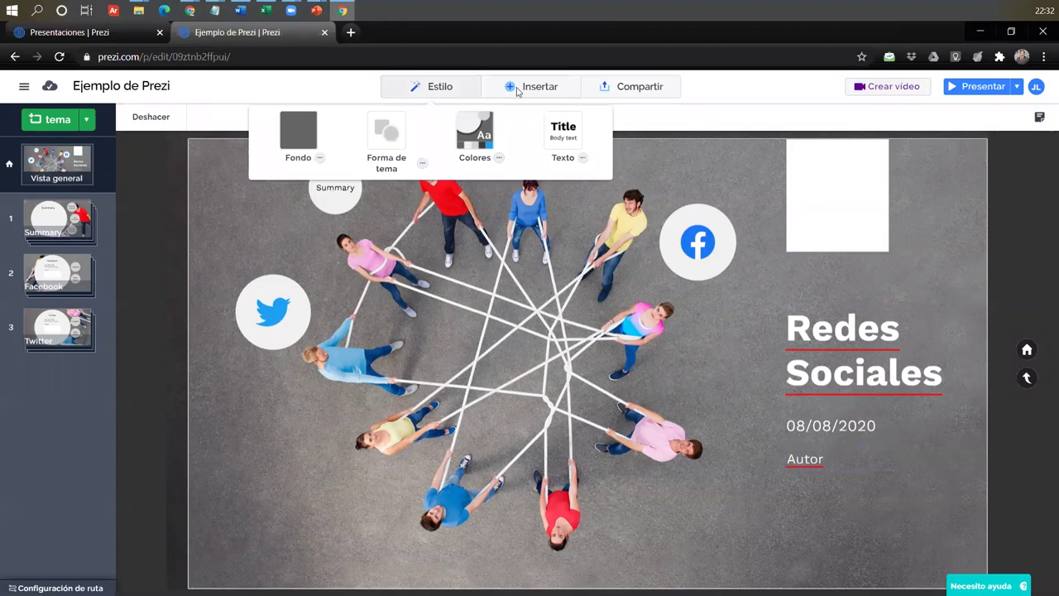
click(563, 87)
click(630, 89)
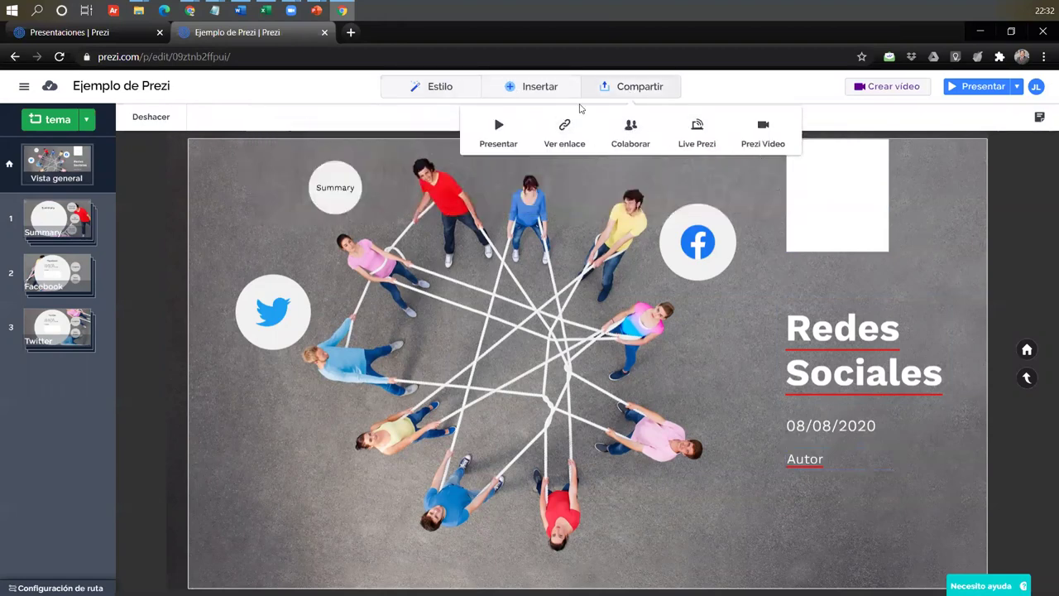
Open the image insertion options and browse the free and premium image collections.
click(543, 88)
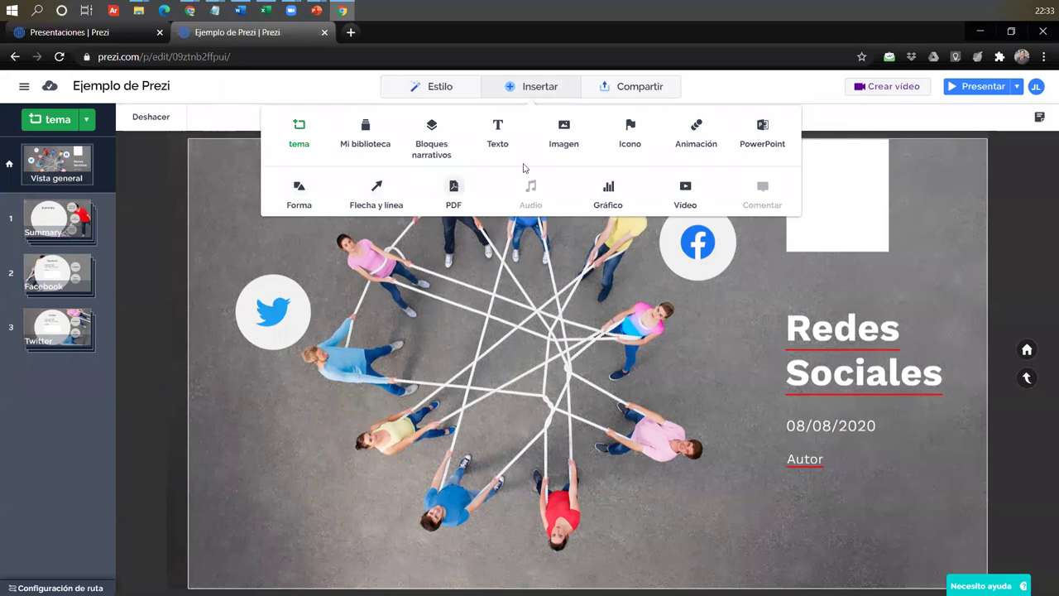
click(564, 125)
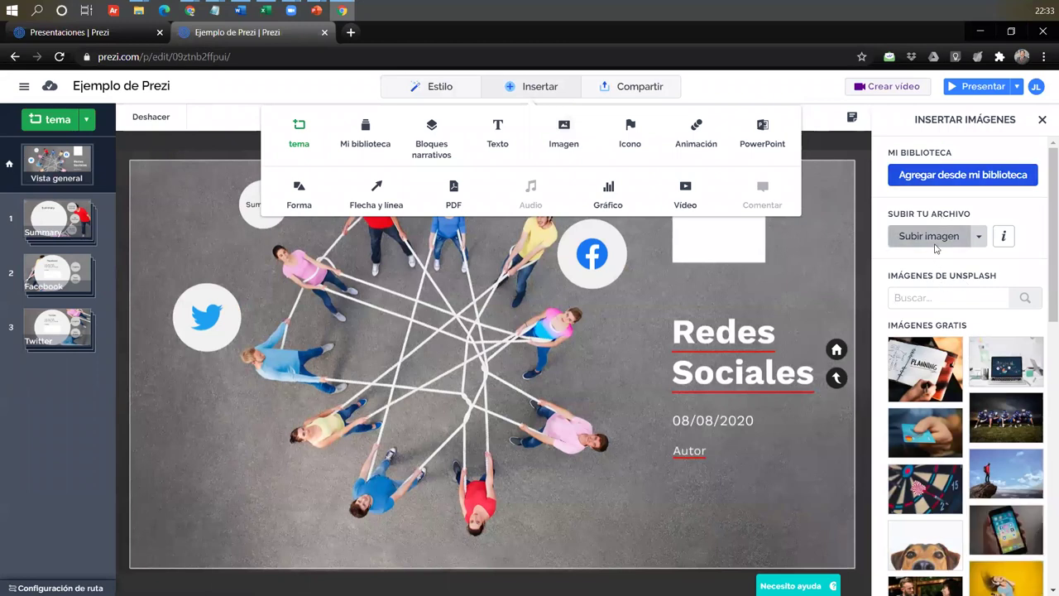
click(987, 306)
scroll(1013, 406, down, 8)
scroll(1010, 404, up, 5)
scroll(1009, 404, up, 4)
scroll(1009, 404, down, 10)
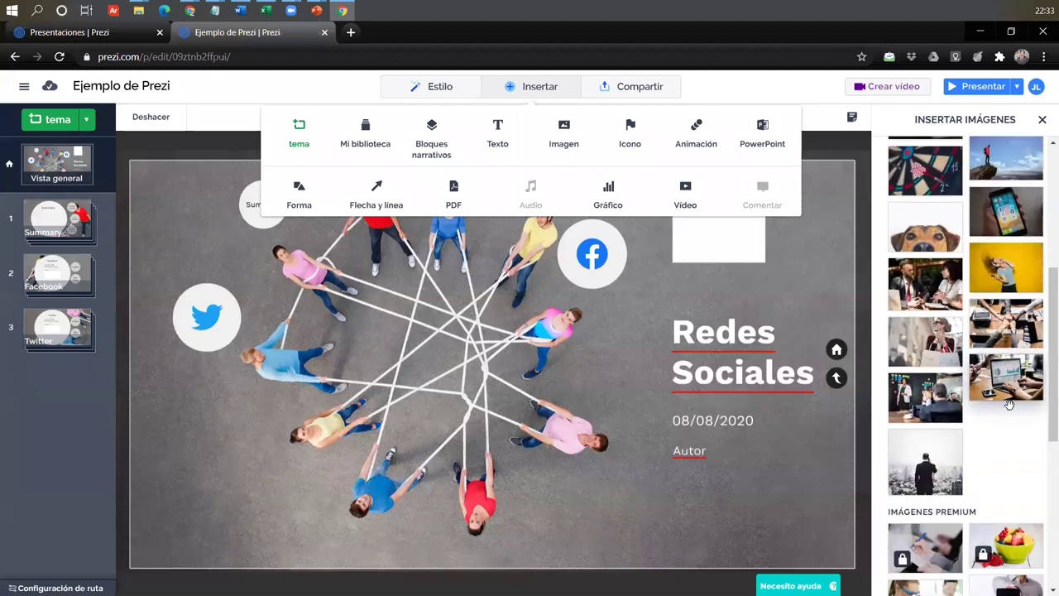
scroll(944, 294, down, 1)
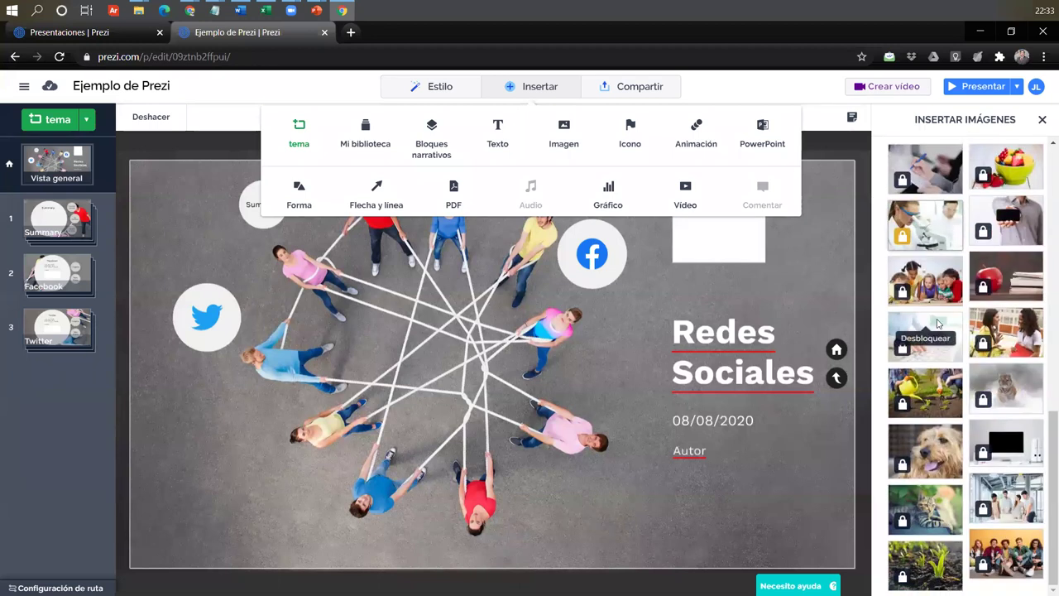
scroll(989, 262, up, 10)
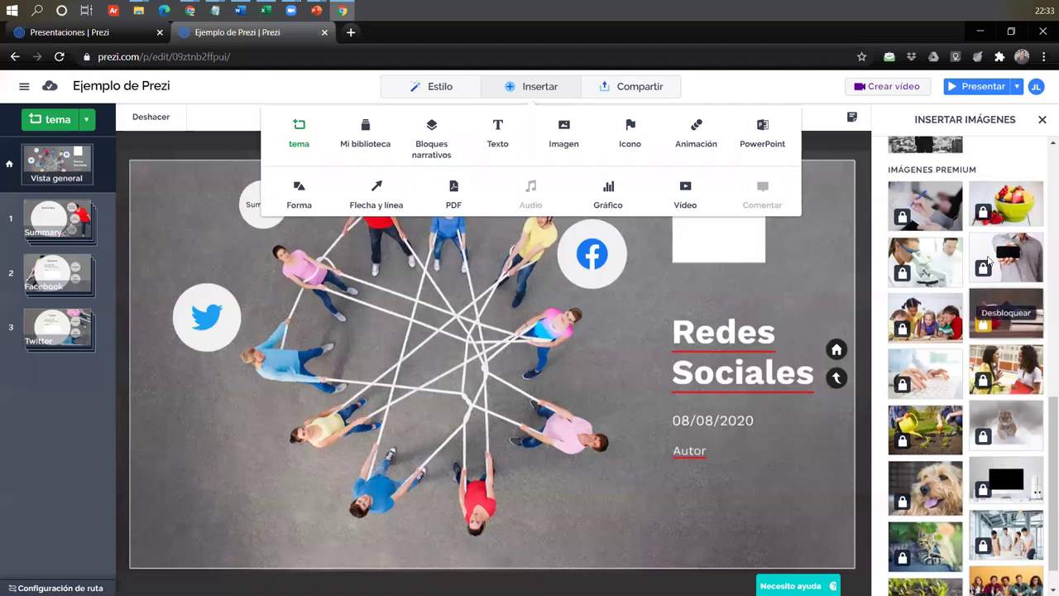
scroll(970, 283, up, 2)
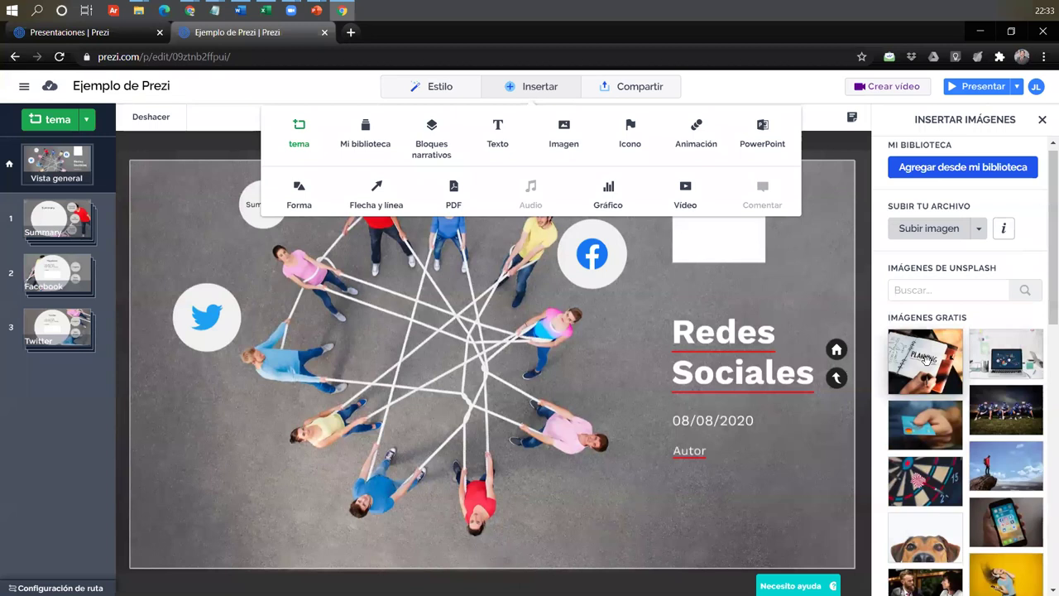
Upload the clock picture "imagen" from the Descargas folder into the overview.
click(929, 229)
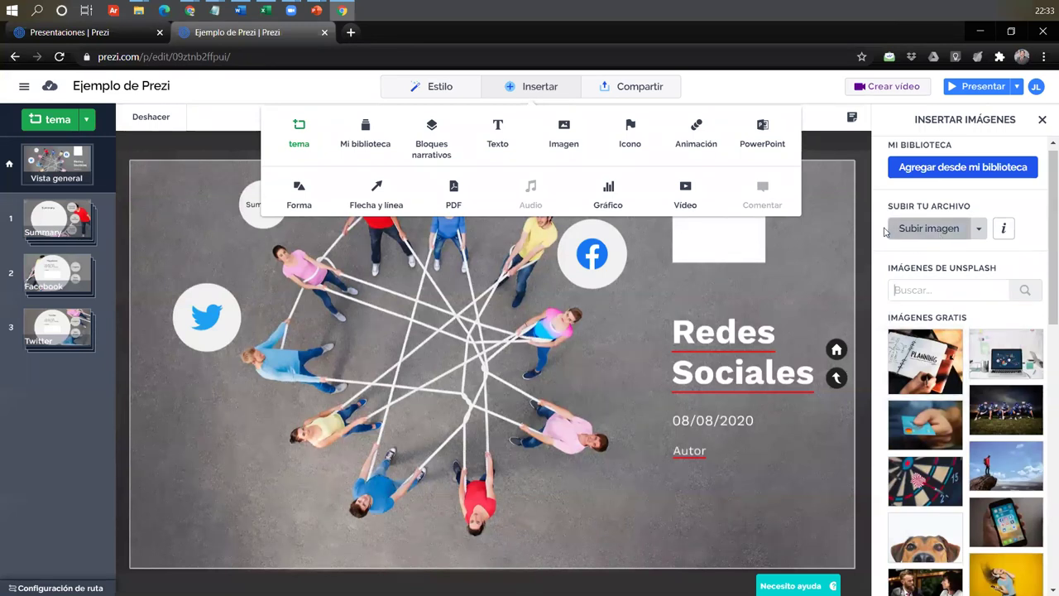
scroll(467, 218, down, 3)
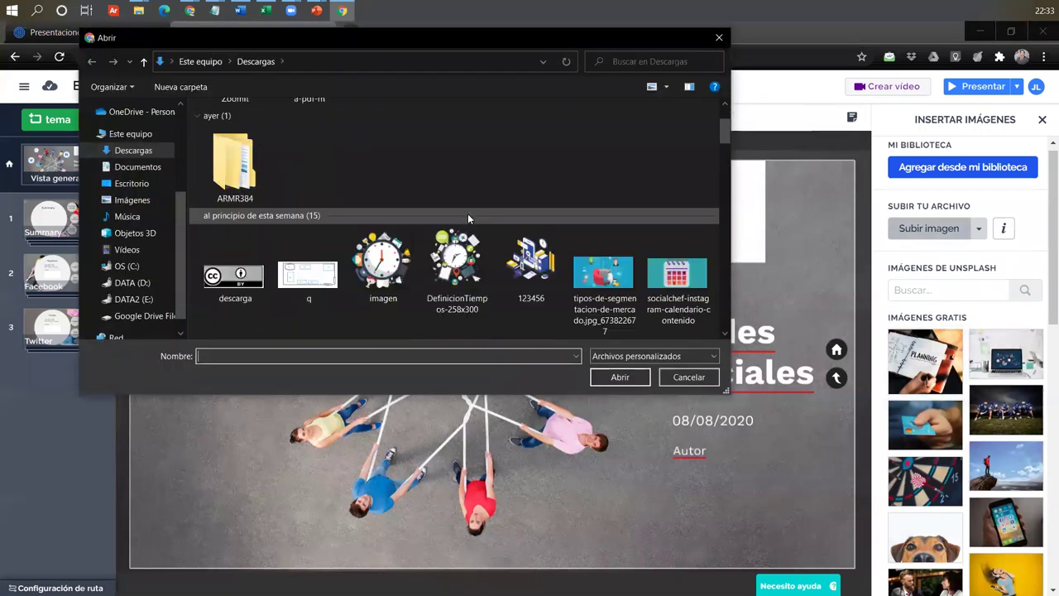
click(382, 149)
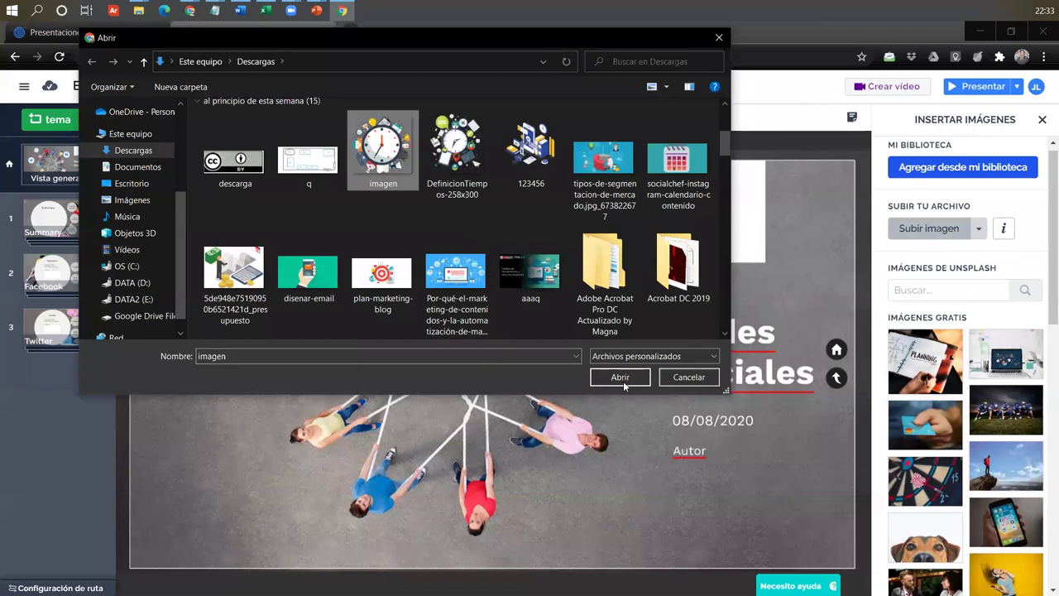
click(622, 379)
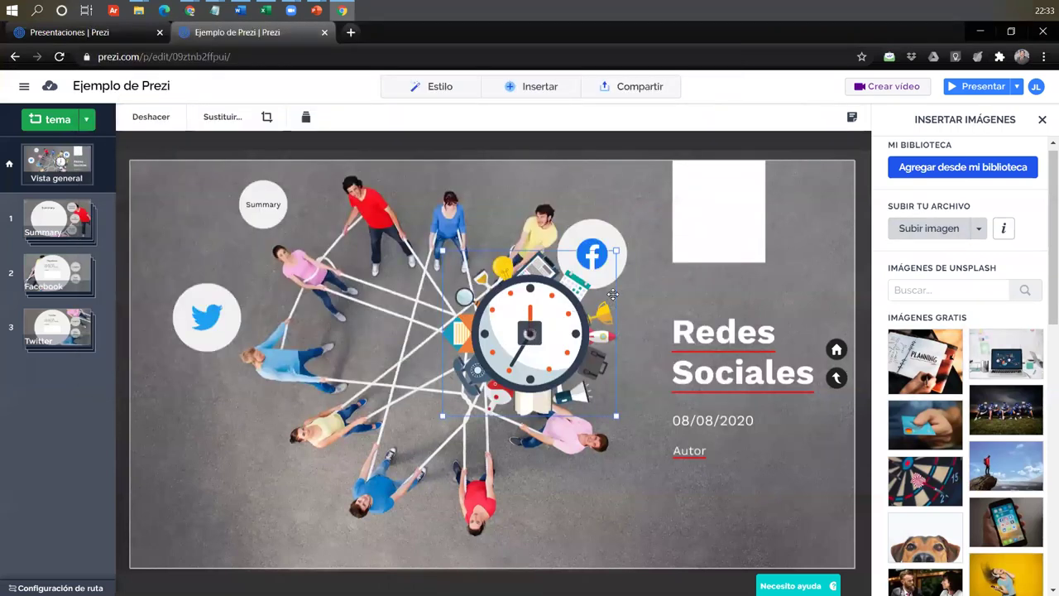
Move the clock image onto the white square above the title, shrink it to fit inside, and close the image options.
drag(757, 248, 792, 293)
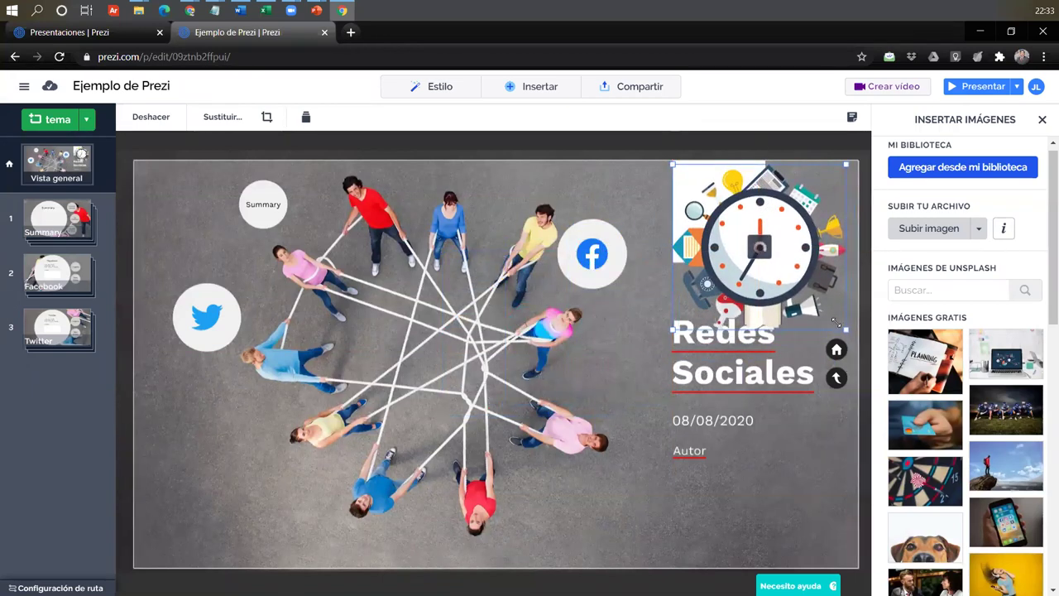
drag(839, 325, 746, 268)
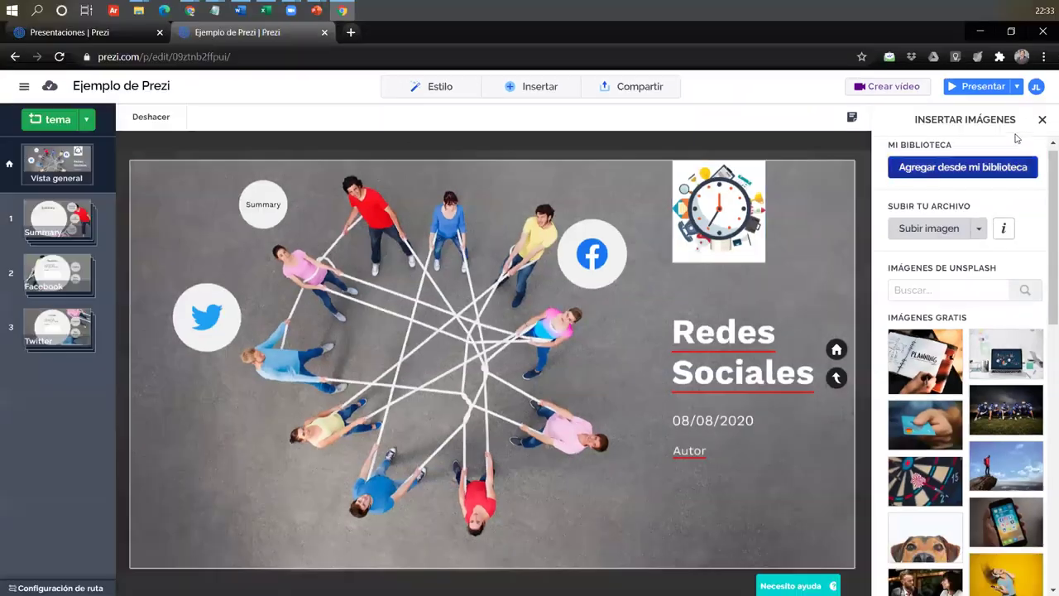
click(1043, 121)
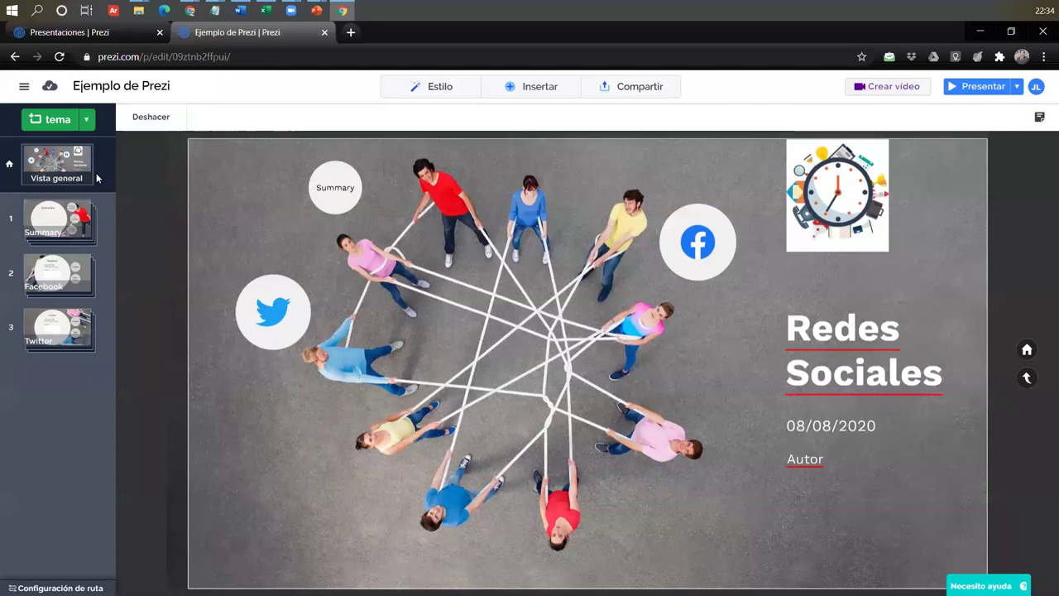
Open the Summary topic and replace its heading with "Resumen".
click(66, 214)
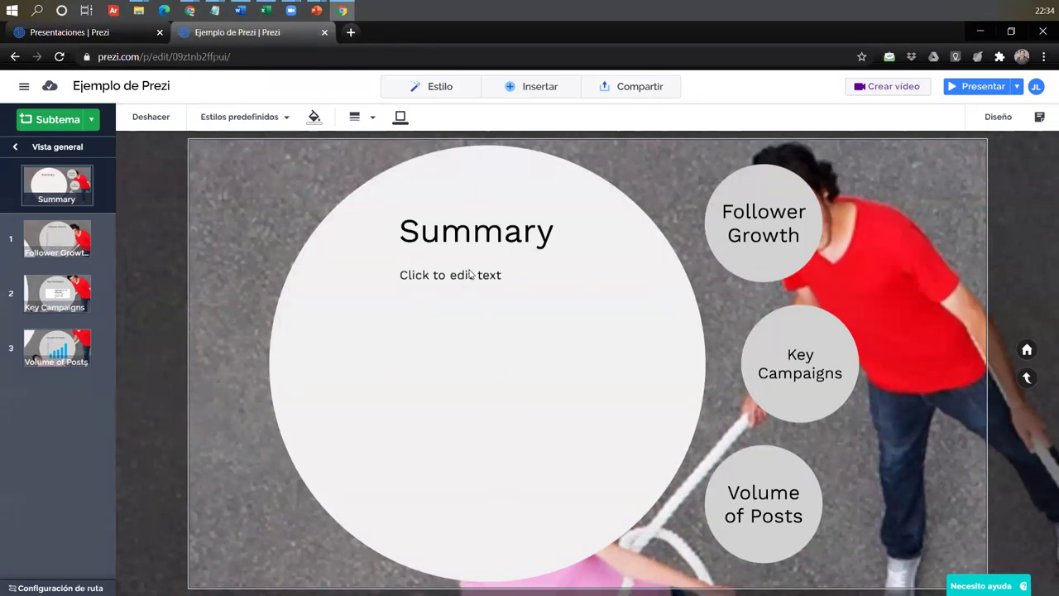
click(478, 234)
click(478, 235)
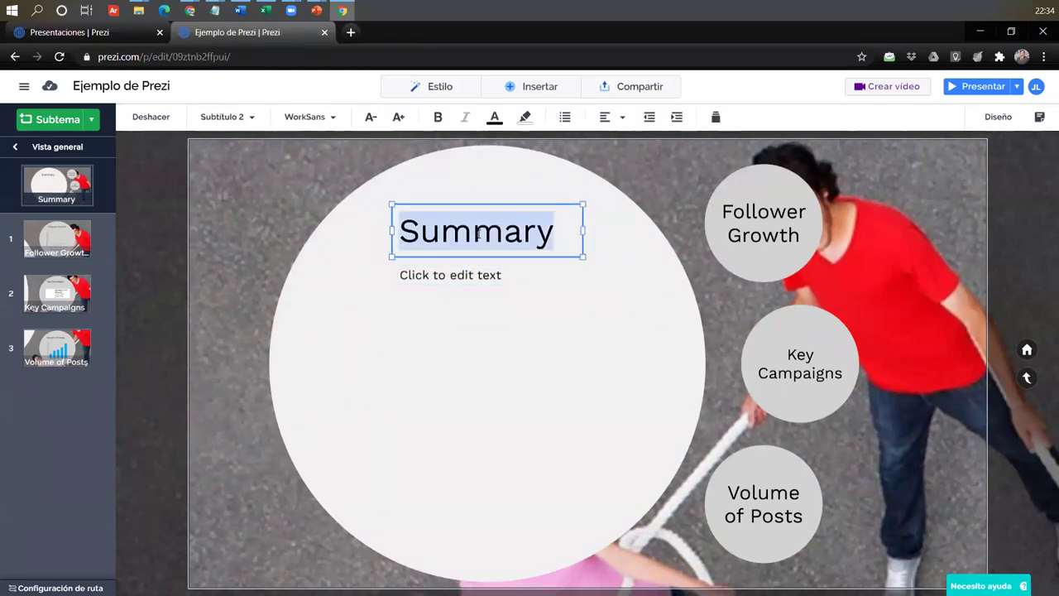
text(Resu)
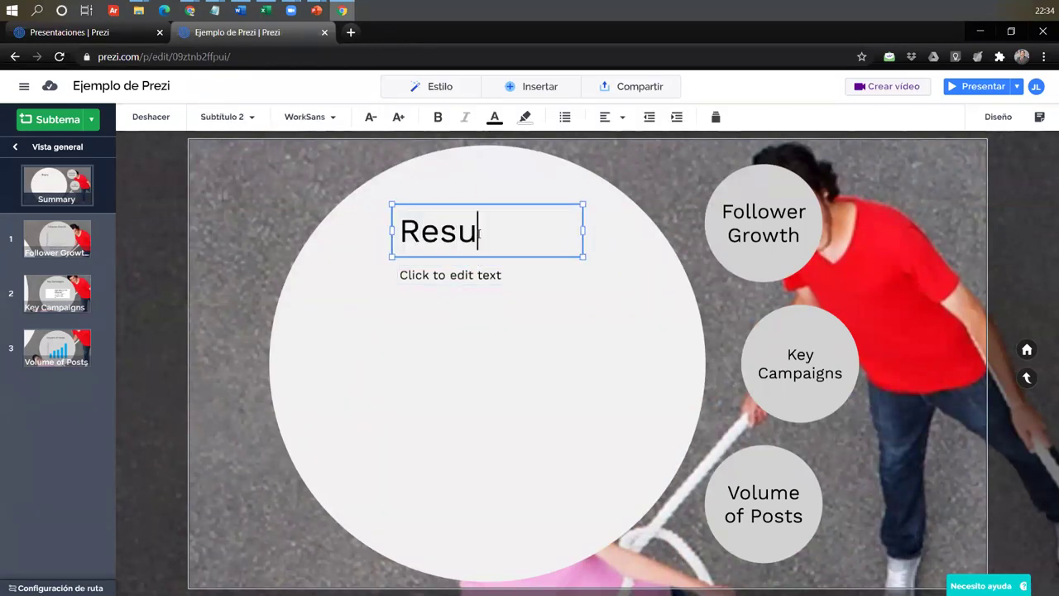
text(men)
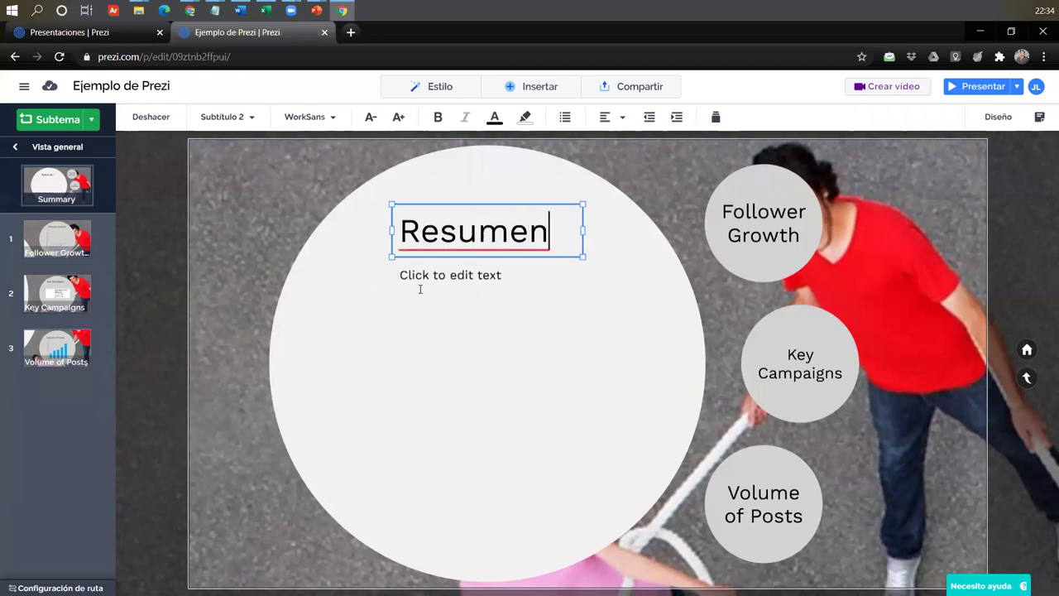
Replace the placeholder under the Resumen heading with "El presete informe tiene por finalidad dar a conocer las campañas de MK generadas".
click(428, 275)
text(Aquí)
key(BackSpace)
key(BackSpace)
key(BackSpace)
key(BackSpace)
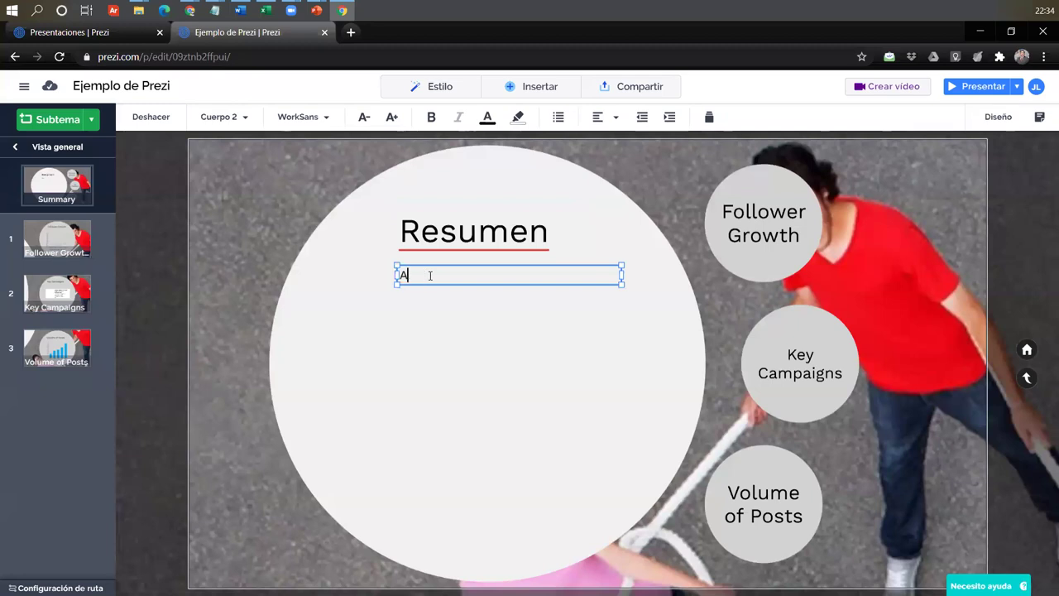
text(El presete informe tiene por mi)
key(BackSpace)
key(BackSpace)
text(finalidad d)
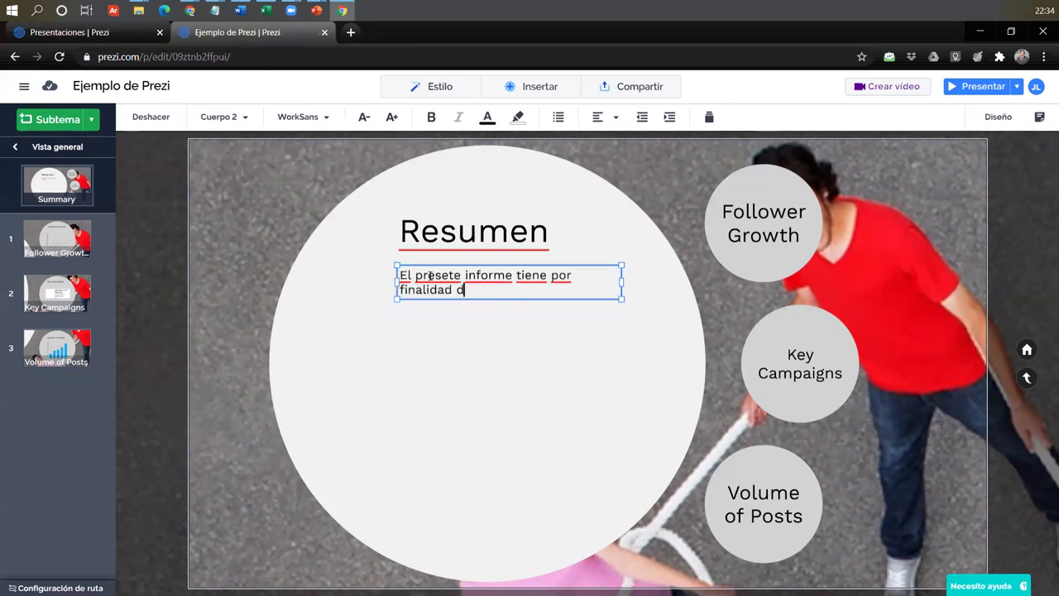
text(ar a conocer las campañas de MK generadas)
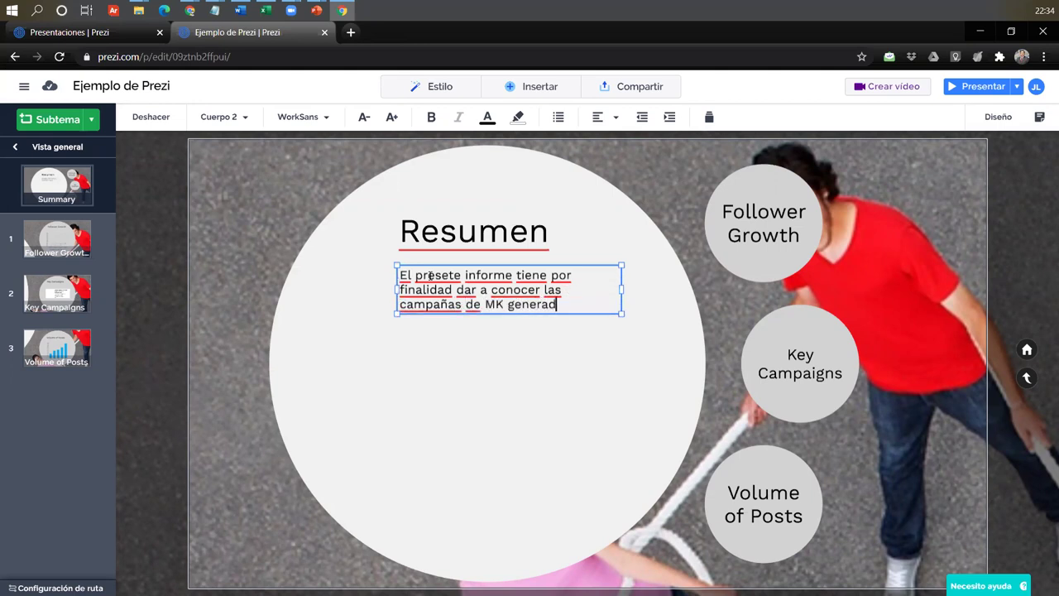
click(430, 359)
Insert the recommended icon of a teacher at a green blackboard, place it below the Resumen paragraph, and close the icon options.
click(534, 91)
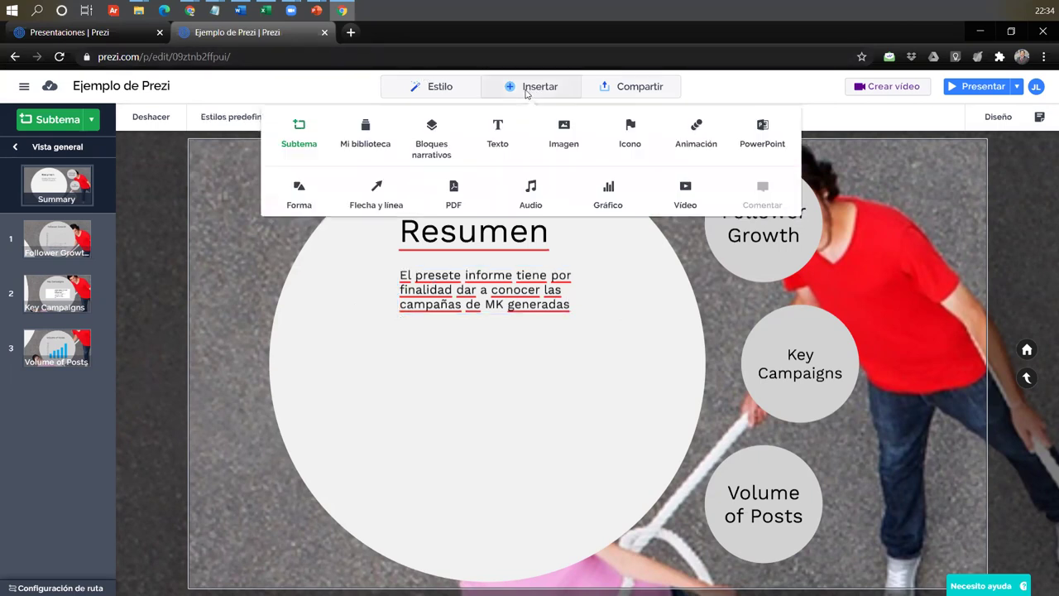
click(630, 133)
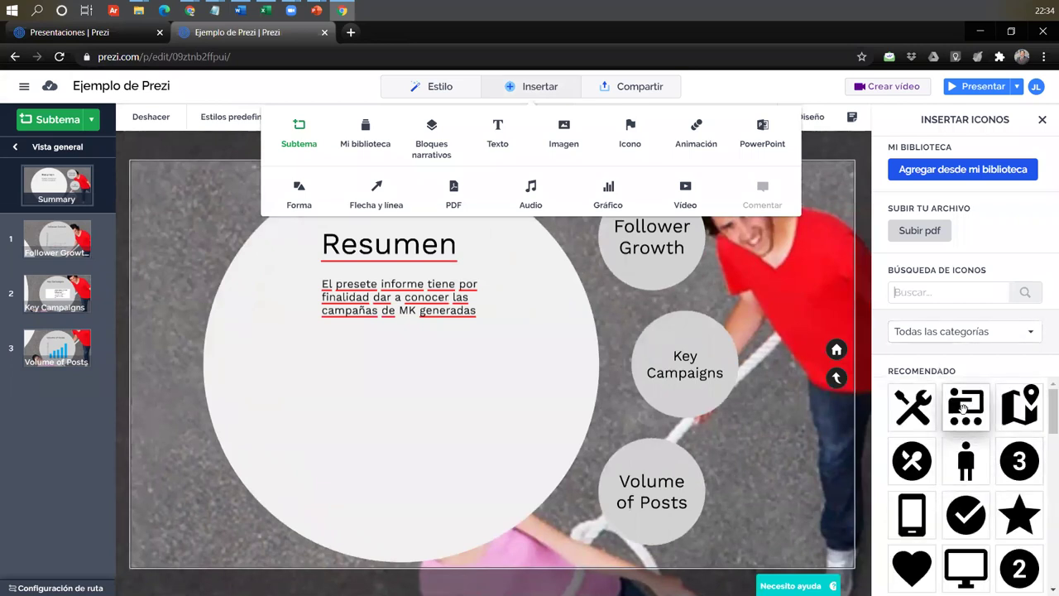
scroll(960, 412, down, 3)
scroll(963, 412, down, 8)
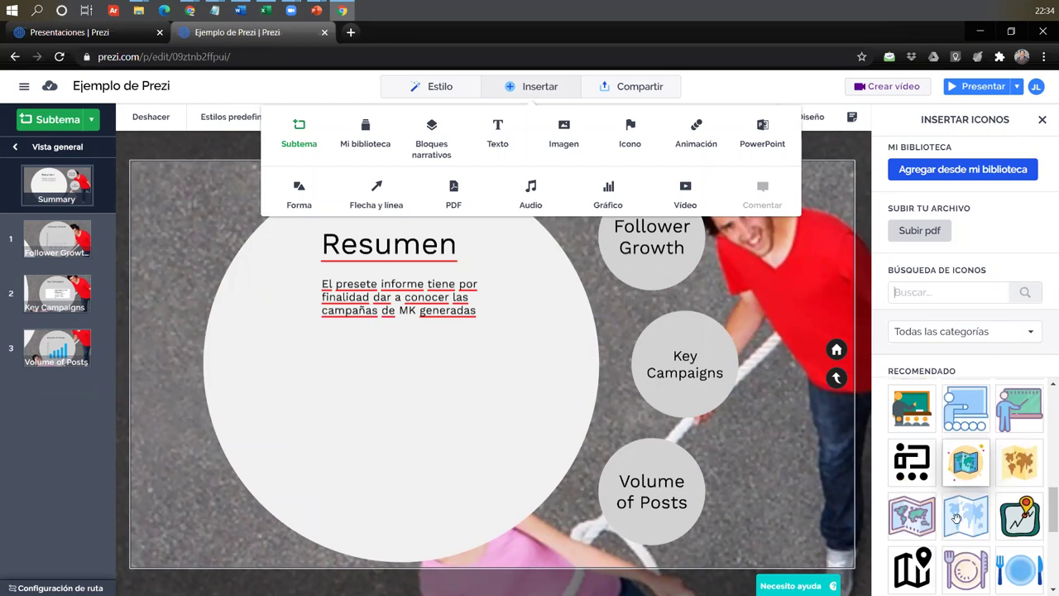
click(914, 488)
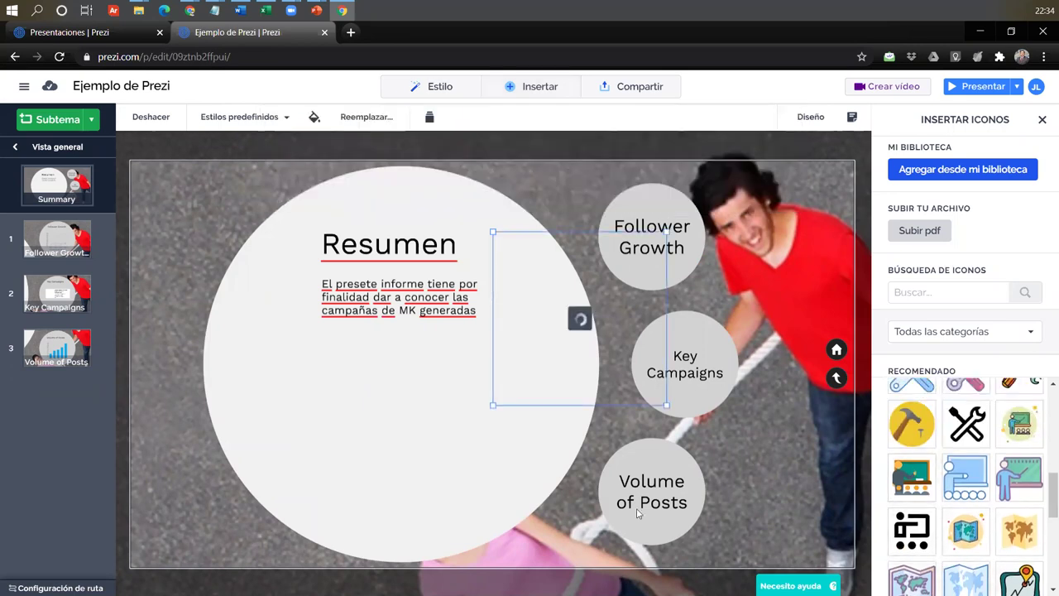
drag(524, 303, 342, 416)
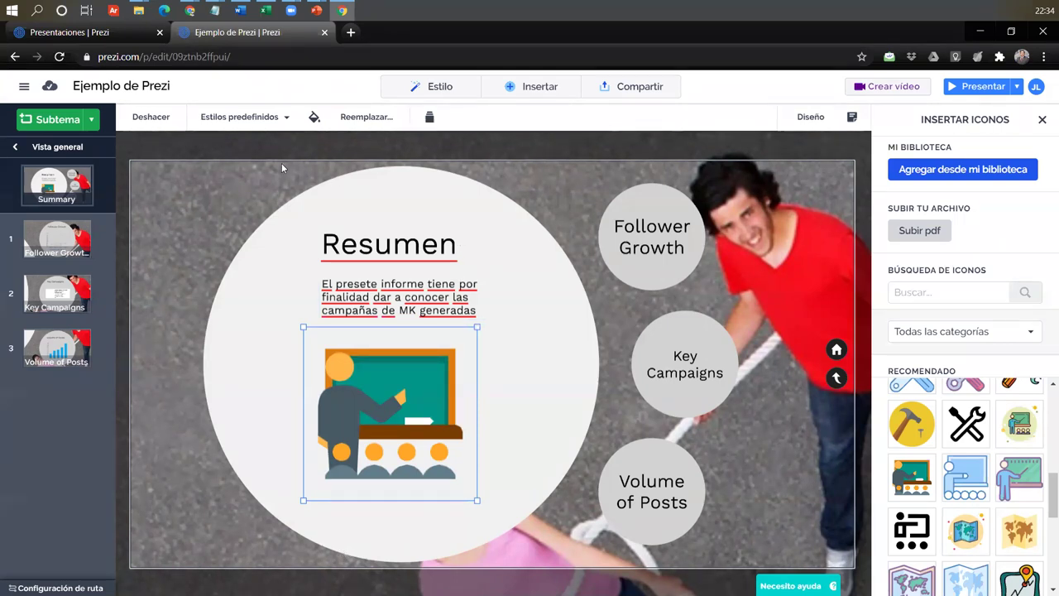
click(1042, 120)
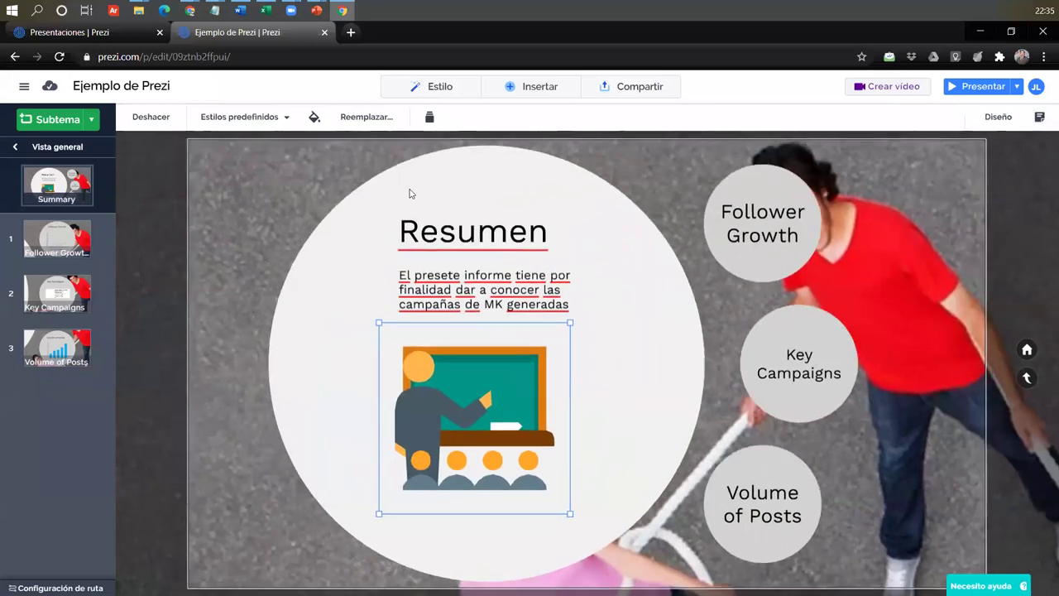
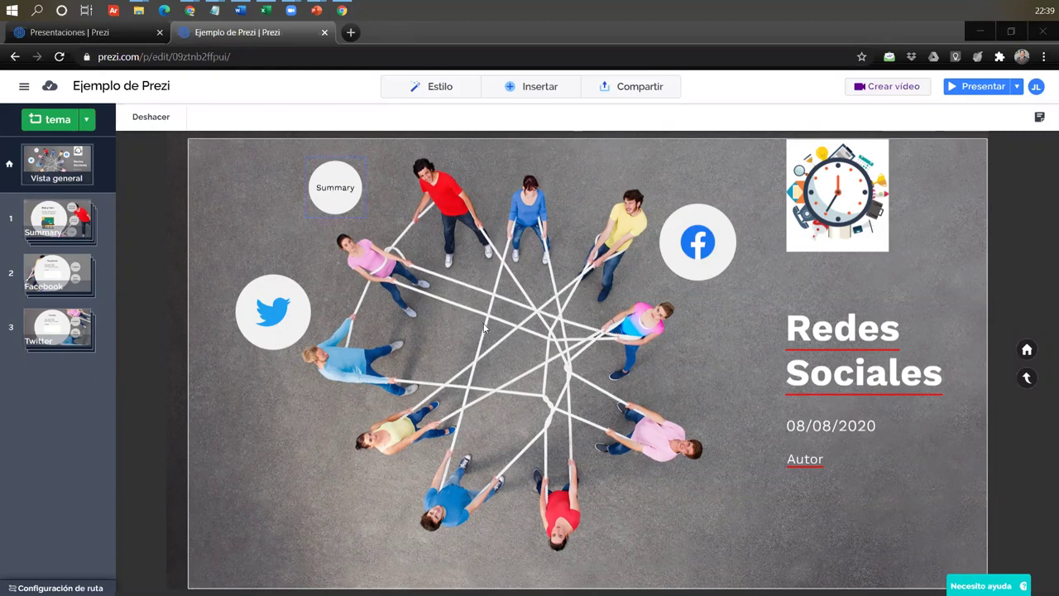
Review the Summary topic's subtopics and return to the overview.
click(58, 219)
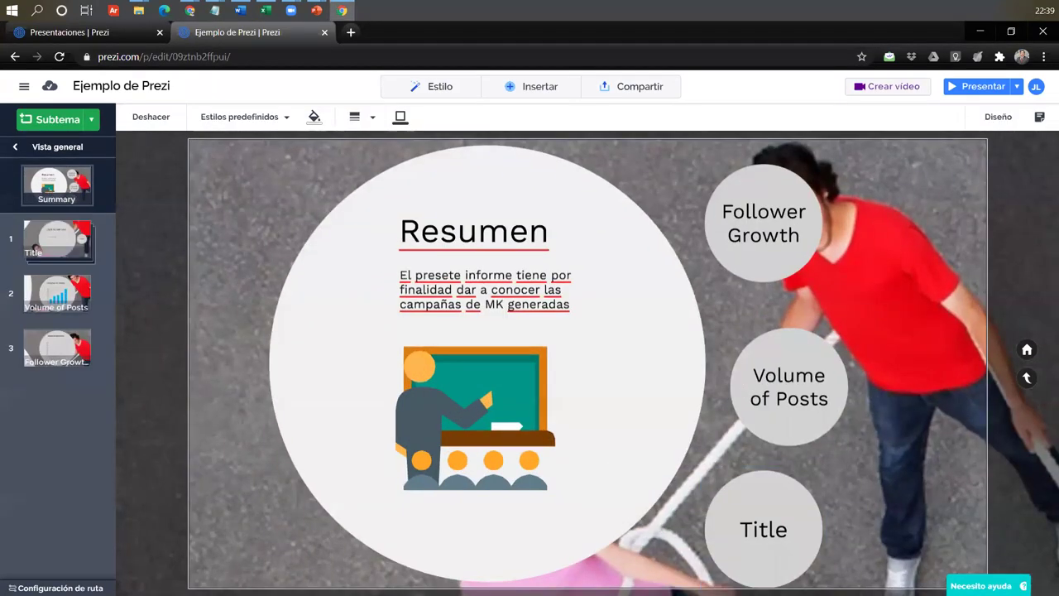
click(22, 147)
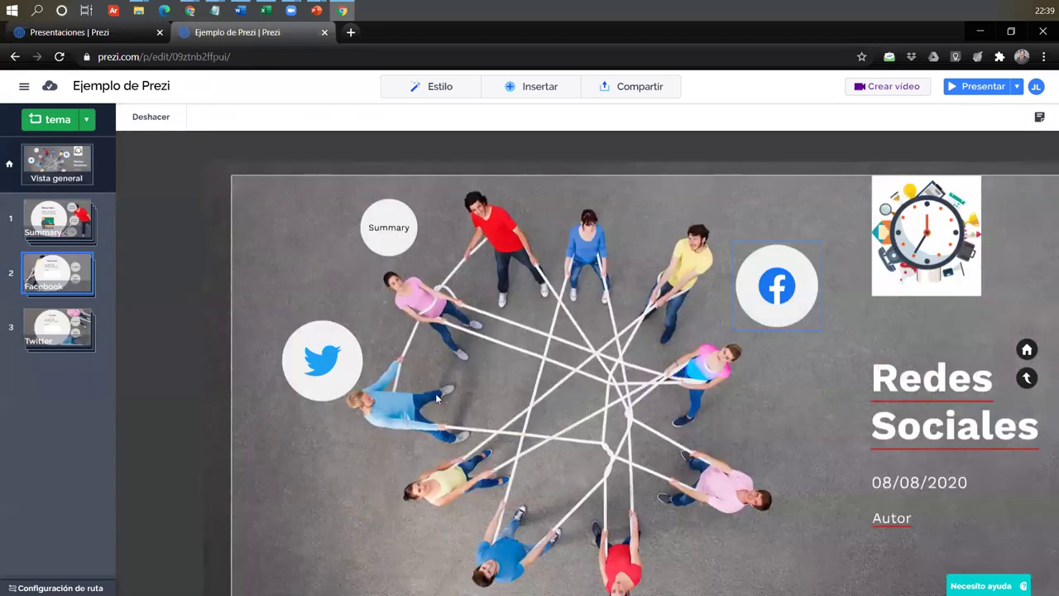
Add a third subtopic to the Facebook topic and rearrange the subtopic circles beside the main circle.
click(51, 282)
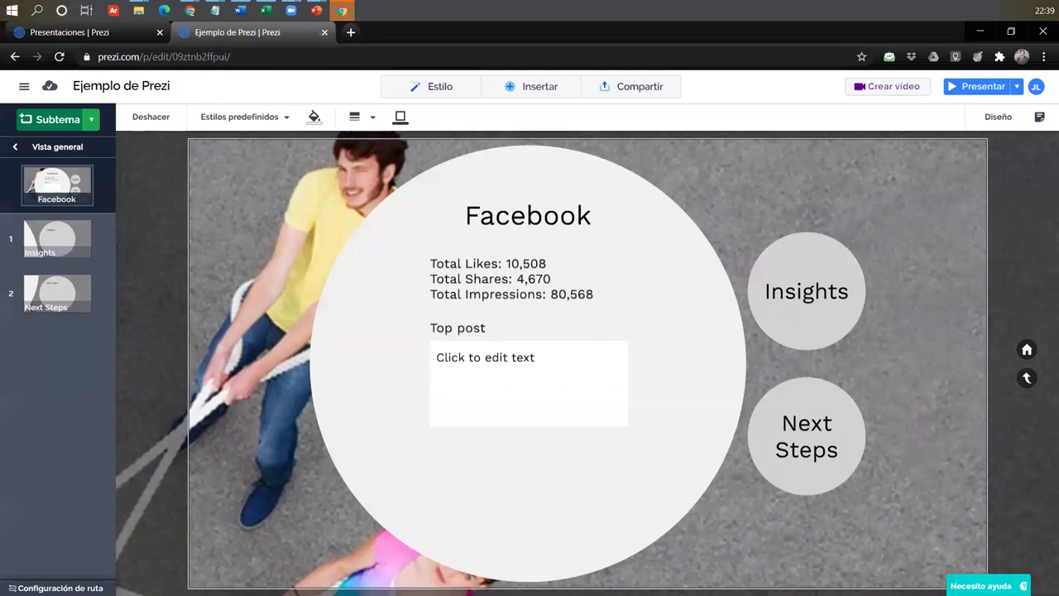
click(58, 119)
drag(667, 539, 761, 567)
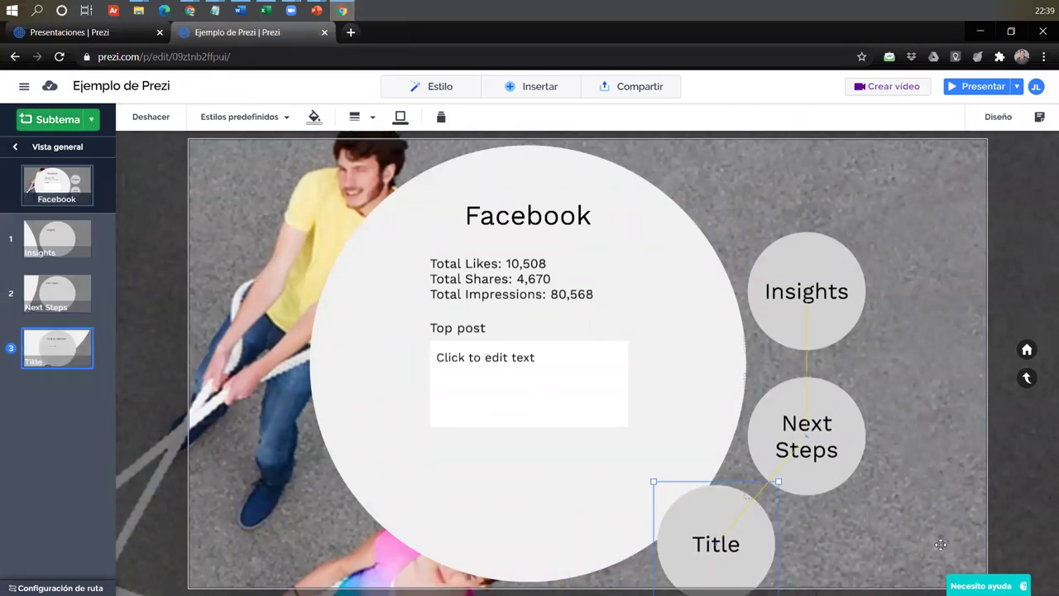
click(736, 160)
drag(822, 394, 857, 279)
drag(911, 466, 800, 472)
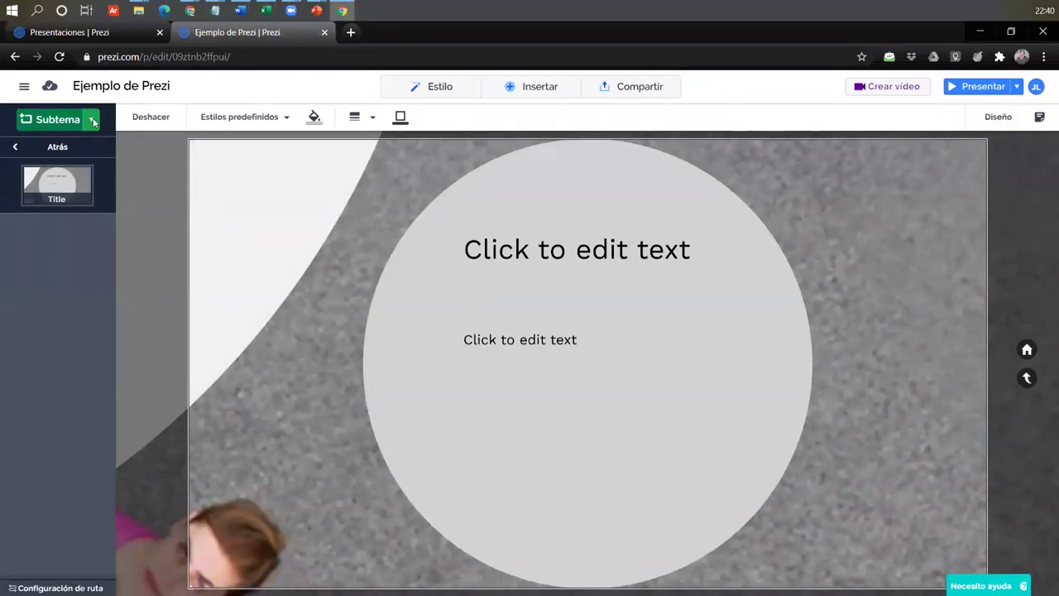
Try adding a Planeta subtopic inside the new Facebook subtopic and moving its circle up, and undo both changes.
click(93, 122)
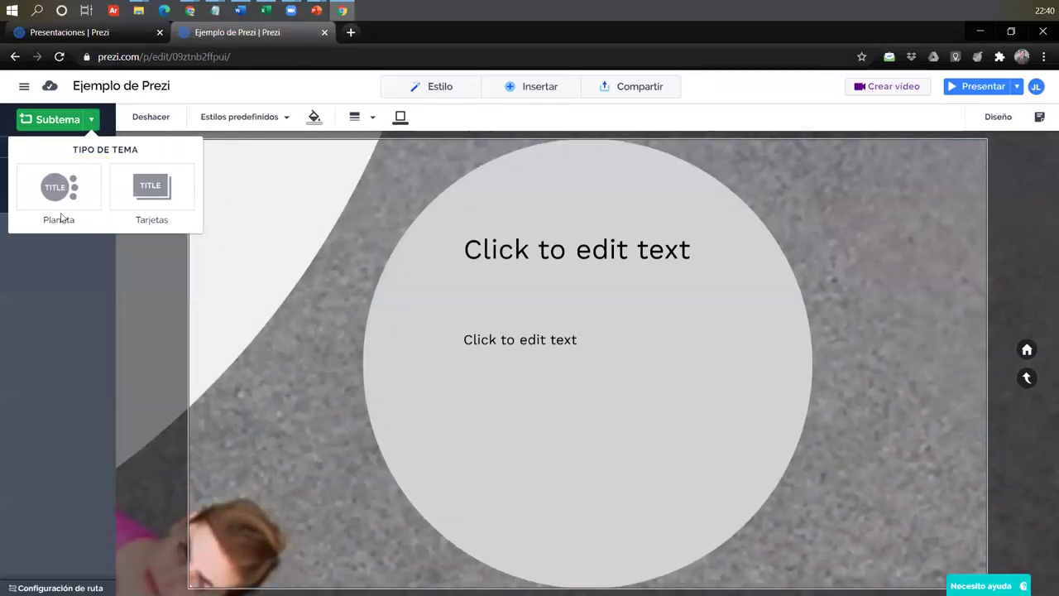
click(60, 216)
drag(887, 341, 875, 260)
key(ctrl+z)
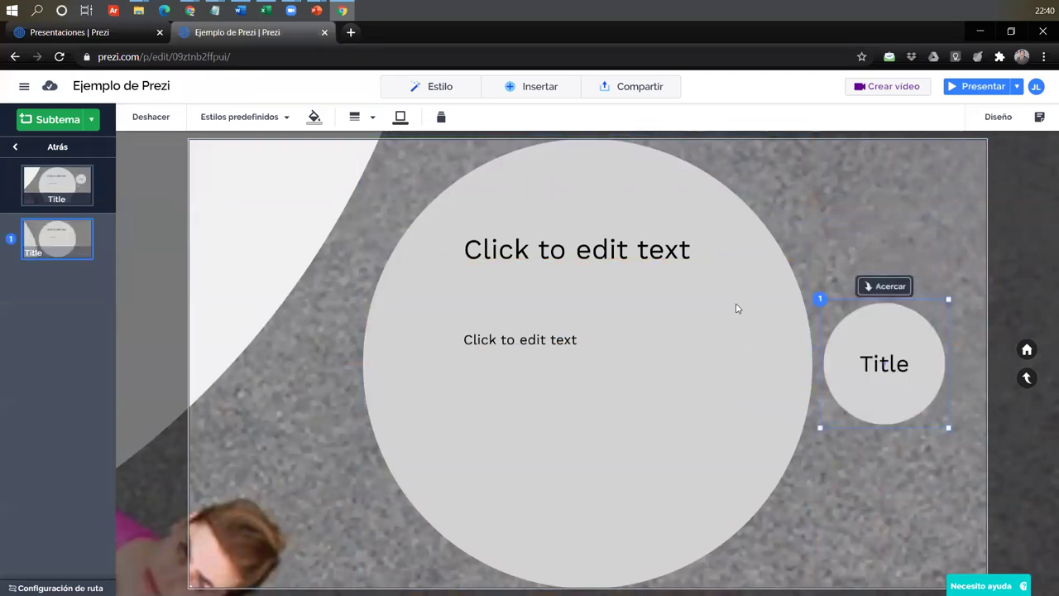
key(ctrl+z)
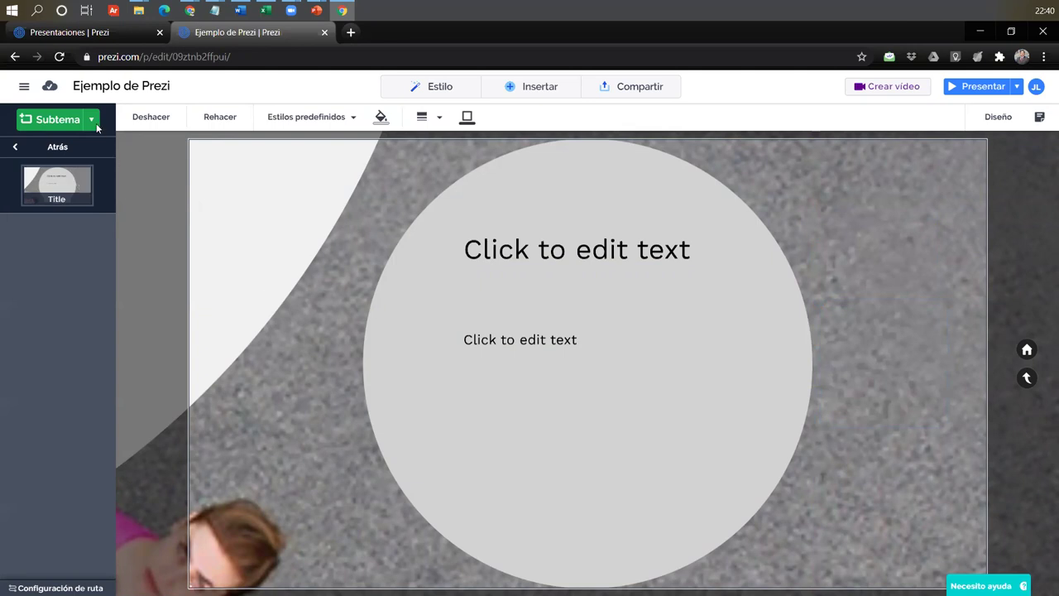
Add a Tarjetas subtopic inside the new Facebook subtopic, open its page, and return to the overview.
click(93, 120)
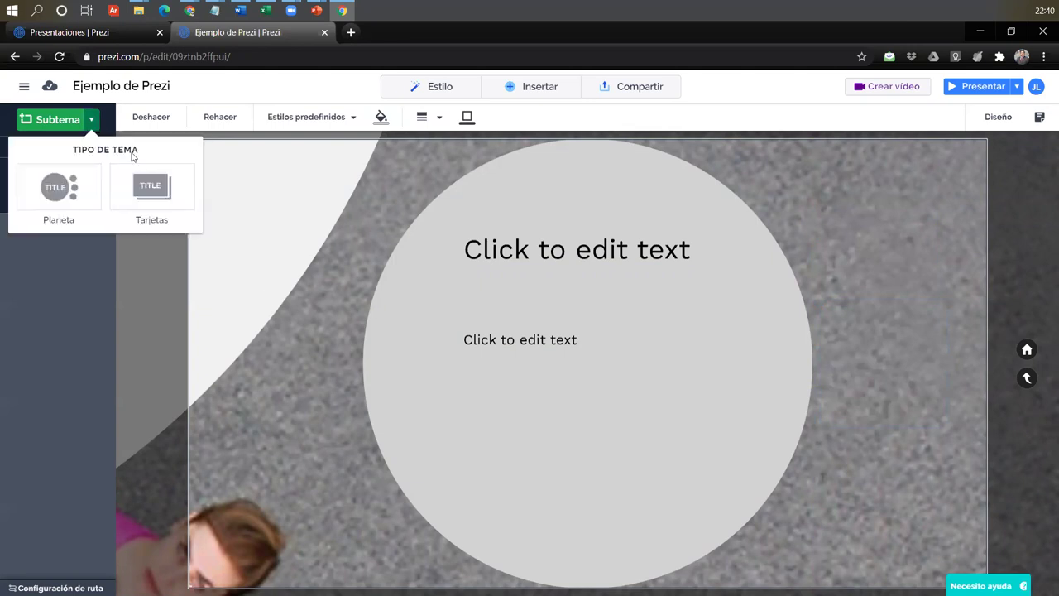
click(165, 191)
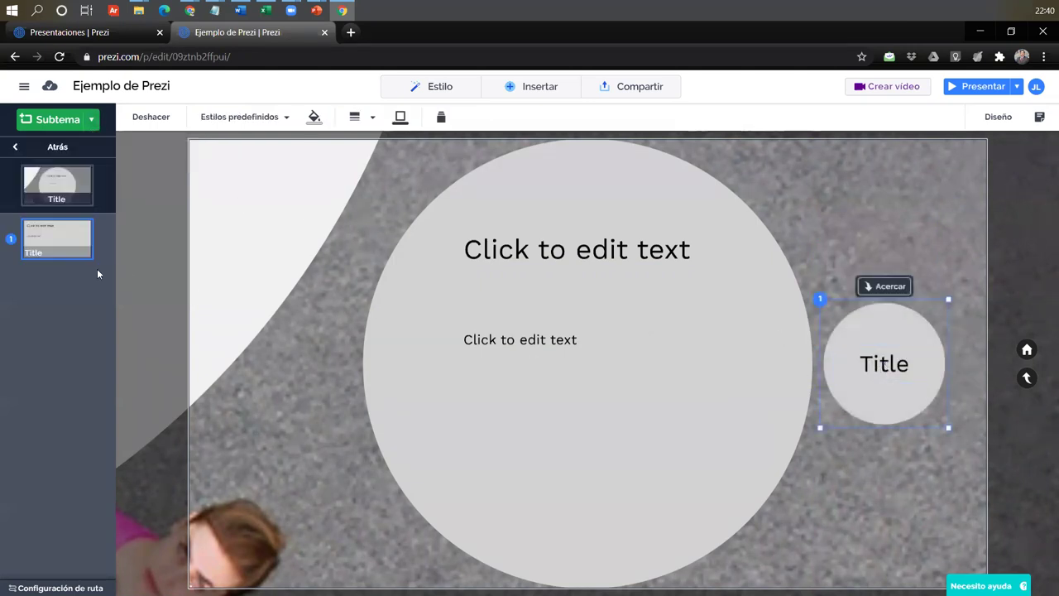
click(67, 245)
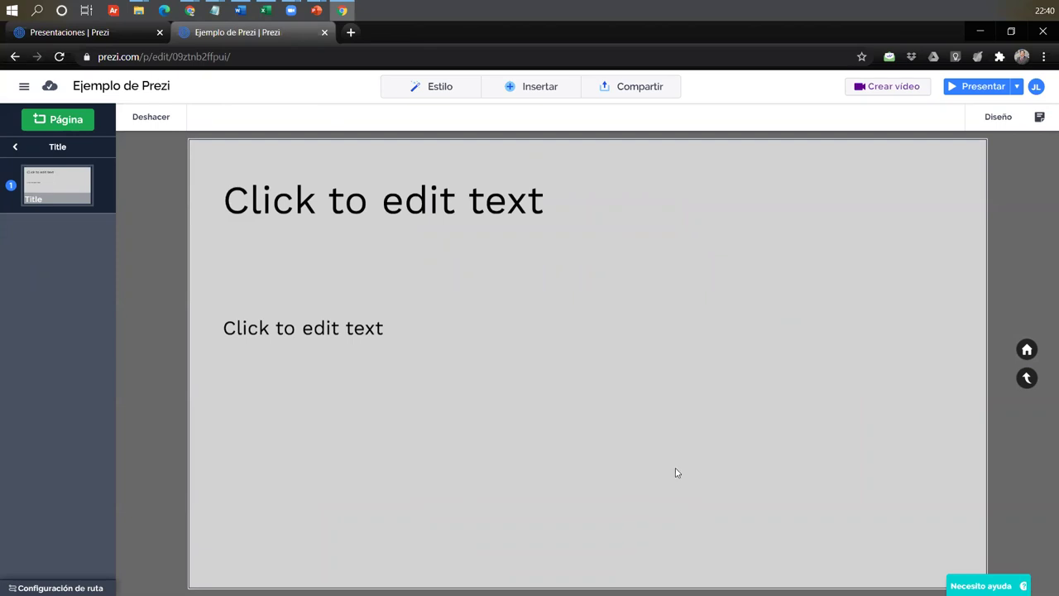
click(23, 147)
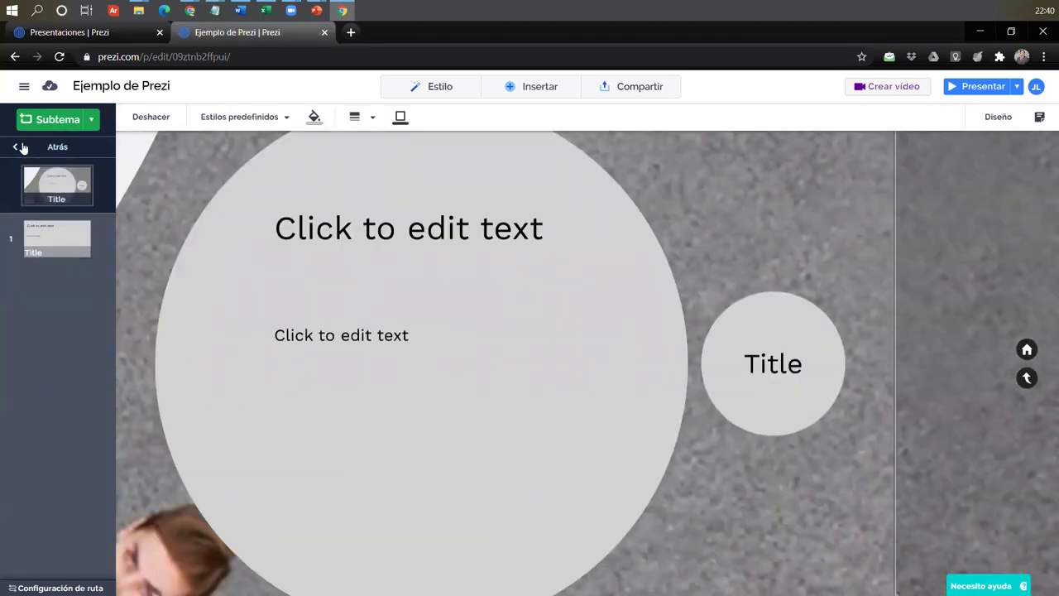
click(21, 147)
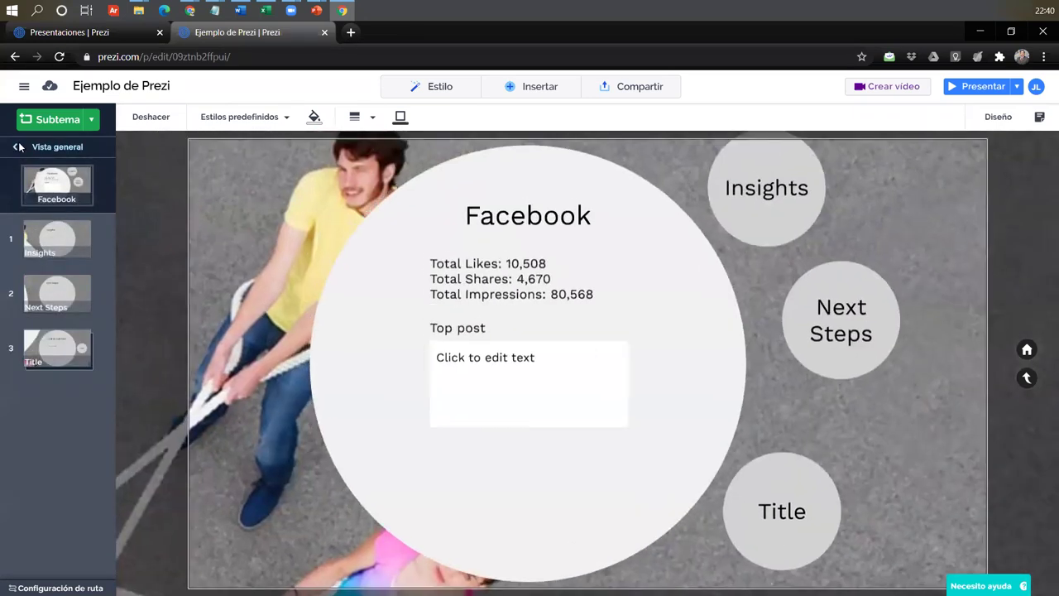
click(18, 148)
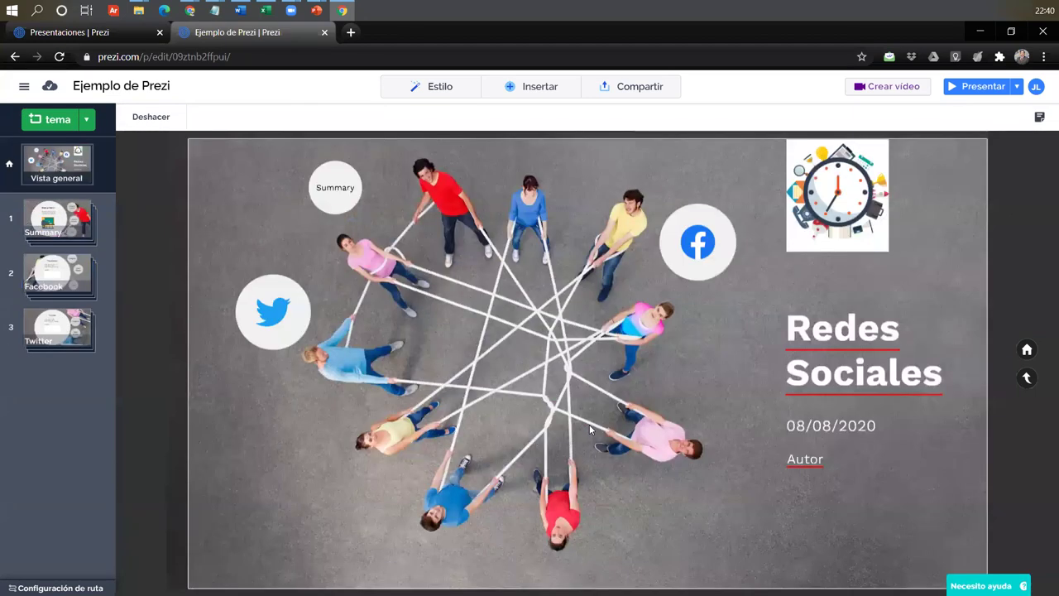
Replace the presentation background with the free dark blue image of isometric turquoise blocks.
click(439, 87)
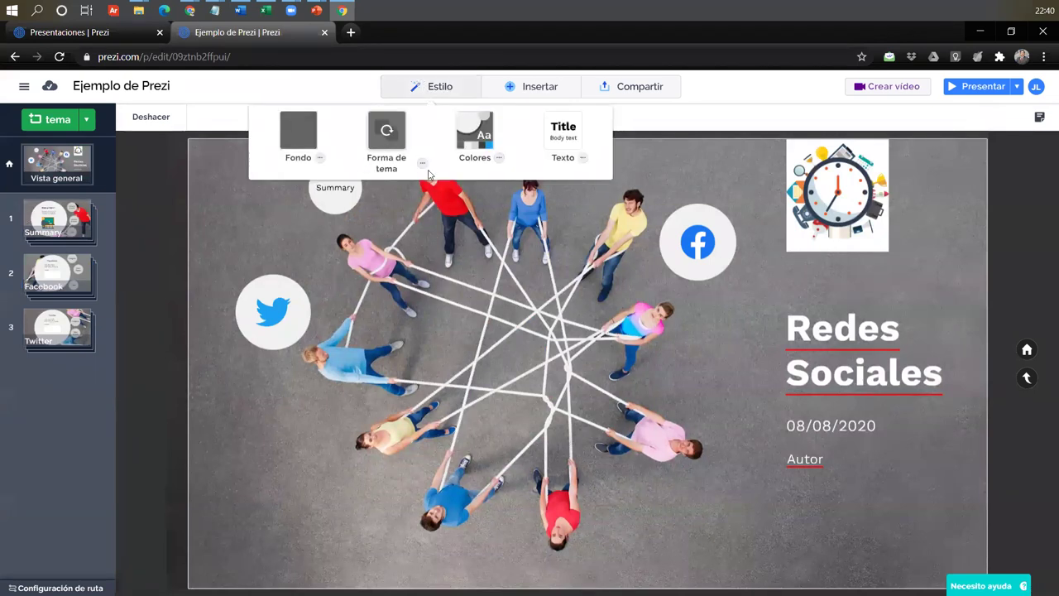
click(320, 159)
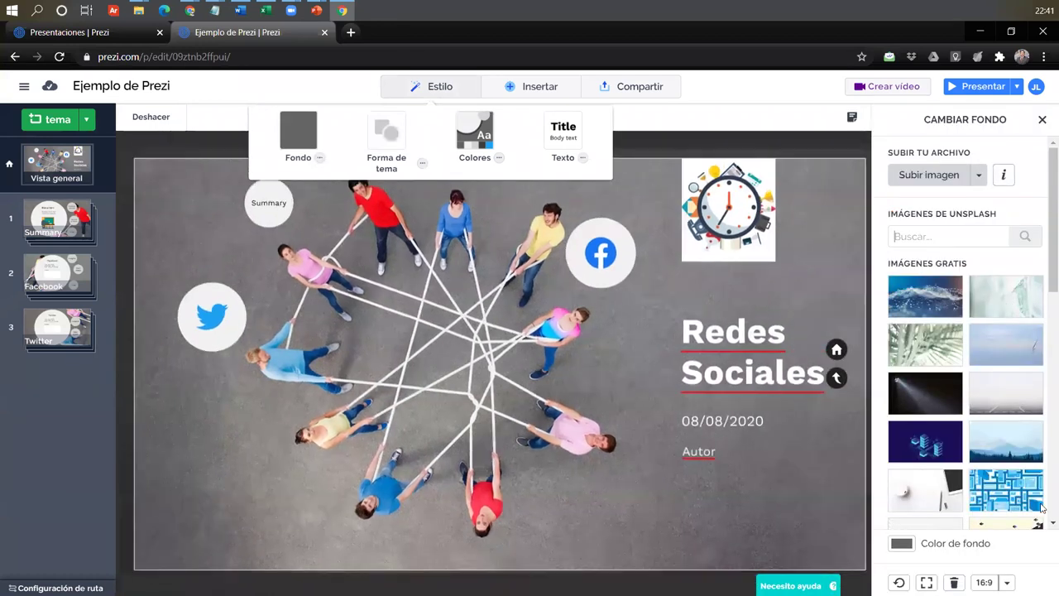
click(934, 451)
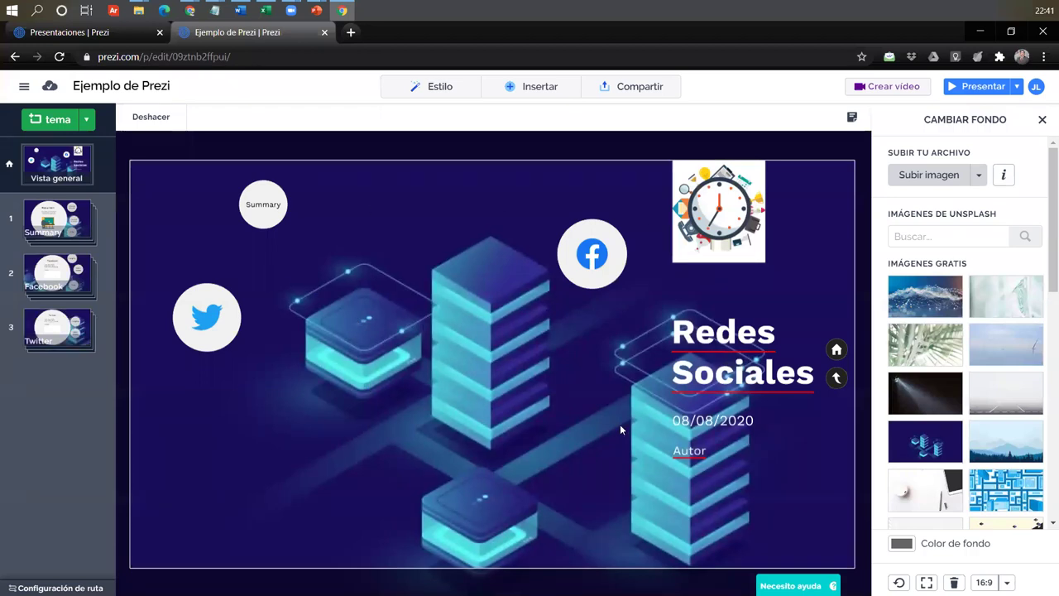
Move the Redes Sociales title to the overview's lower-left area and place the topic circles on the background's blocks.
drag(702, 354, 166, 497)
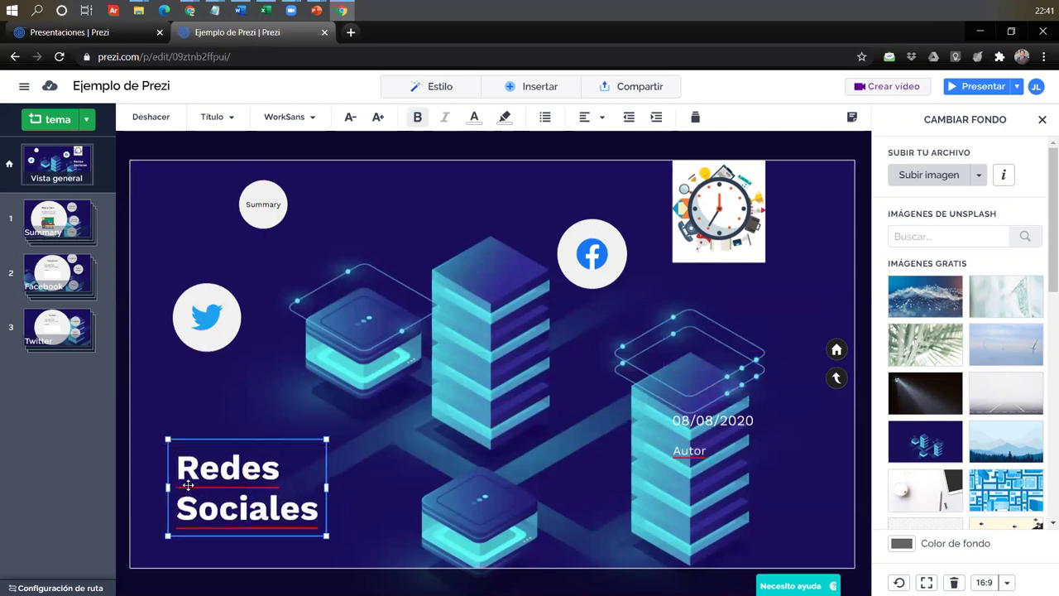
drag(358, 318, 480, 286)
drag(278, 216, 385, 273)
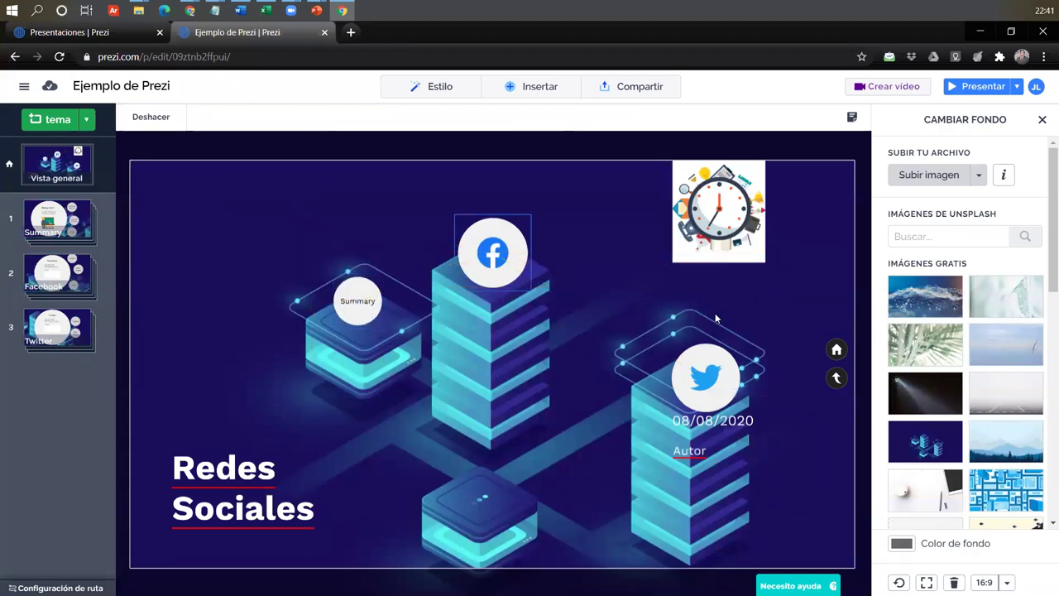
Place the 08/08/2020 date and the Autor text beneath the Redes Sociales title and adjust the title's position above them.
drag(736, 423, 248, 436)
drag(235, 497, 218, 387)
drag(212, 462, 183, 462)
drag(708, 447, 192, 536)
drag(197, 465, 184, 520)
drag(215, 413, 215, 480)
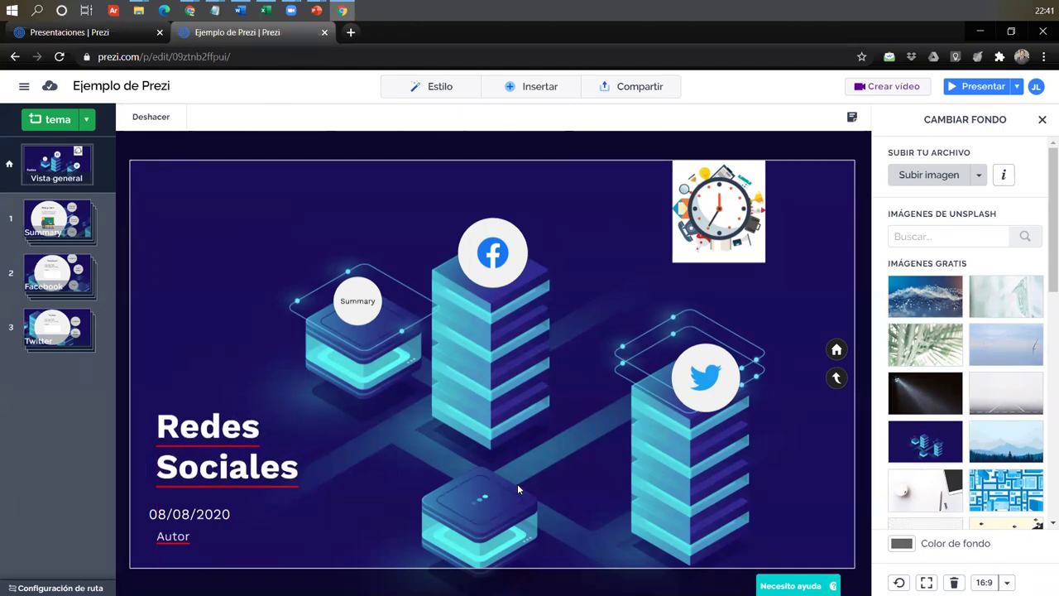
Browse the available topic shapes in the presentation's style options.
click(437, 93)
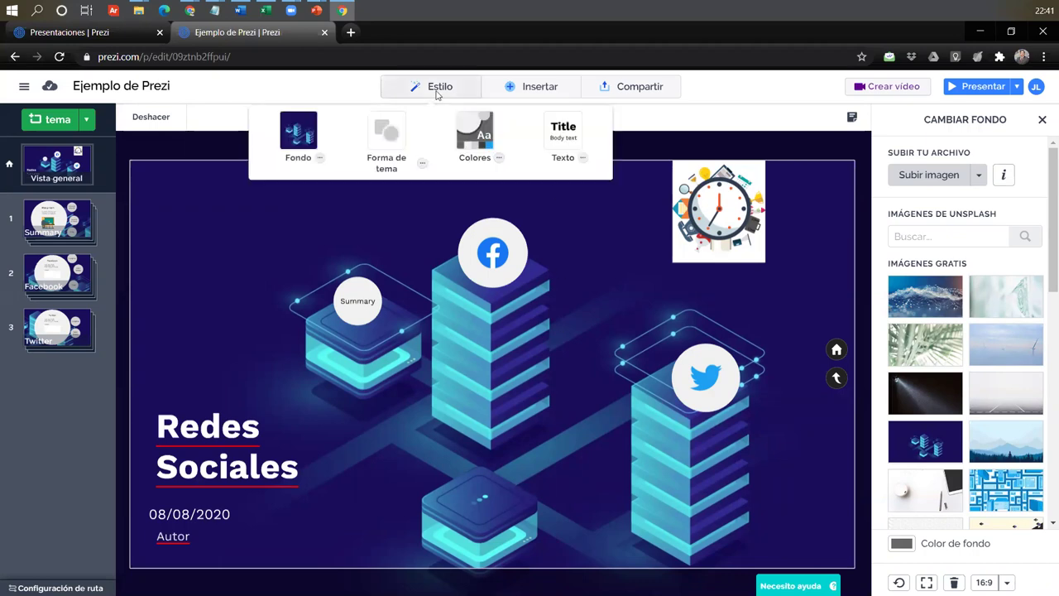
click(421, 167)
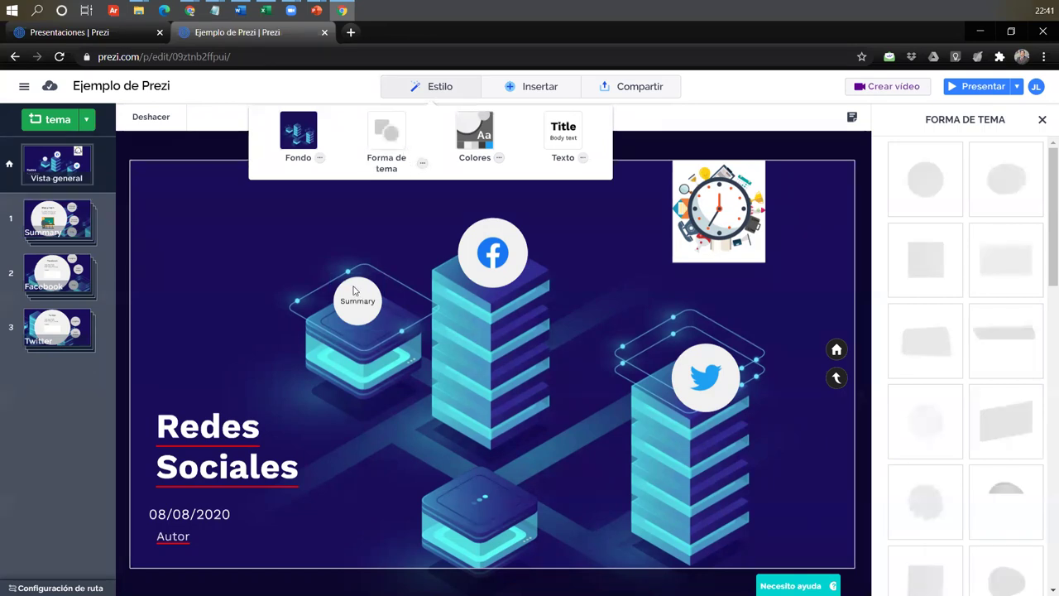
scroll(1011, 439, down, 2)
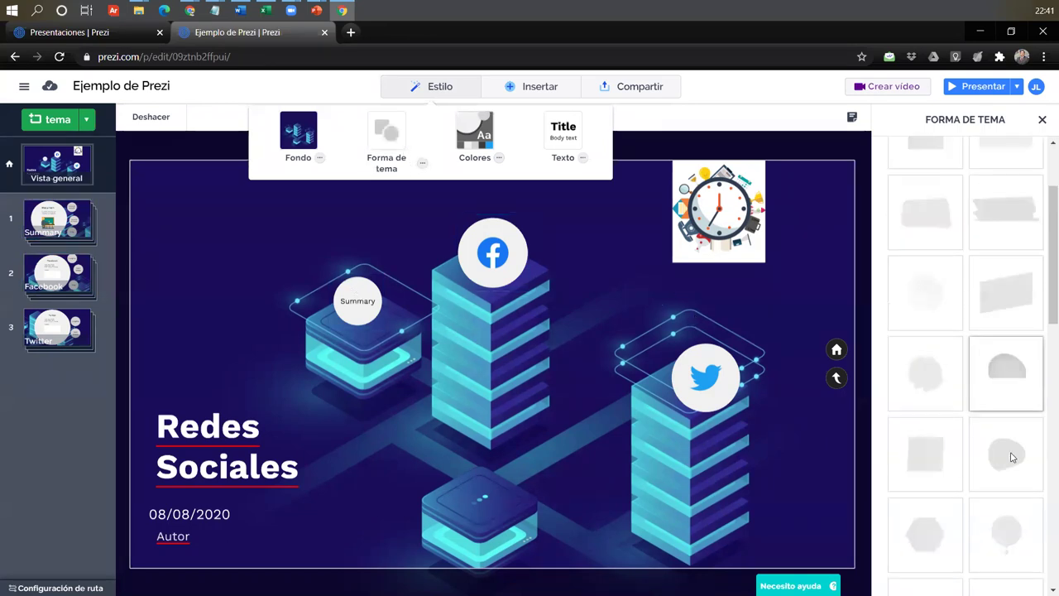
scroll(1011, 457, down, 7)
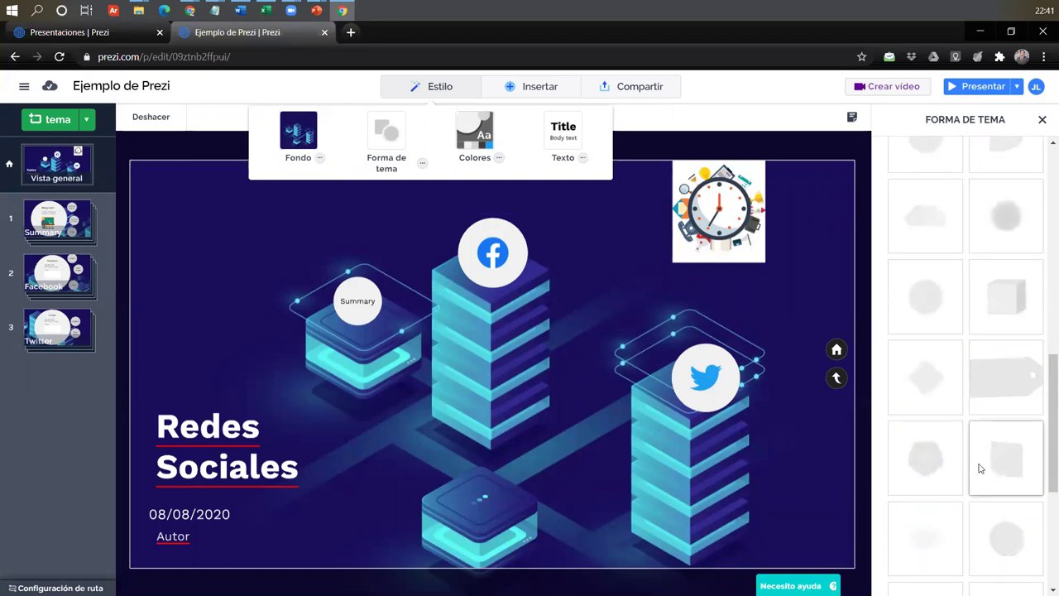
scroll(979, 468, up, 8)
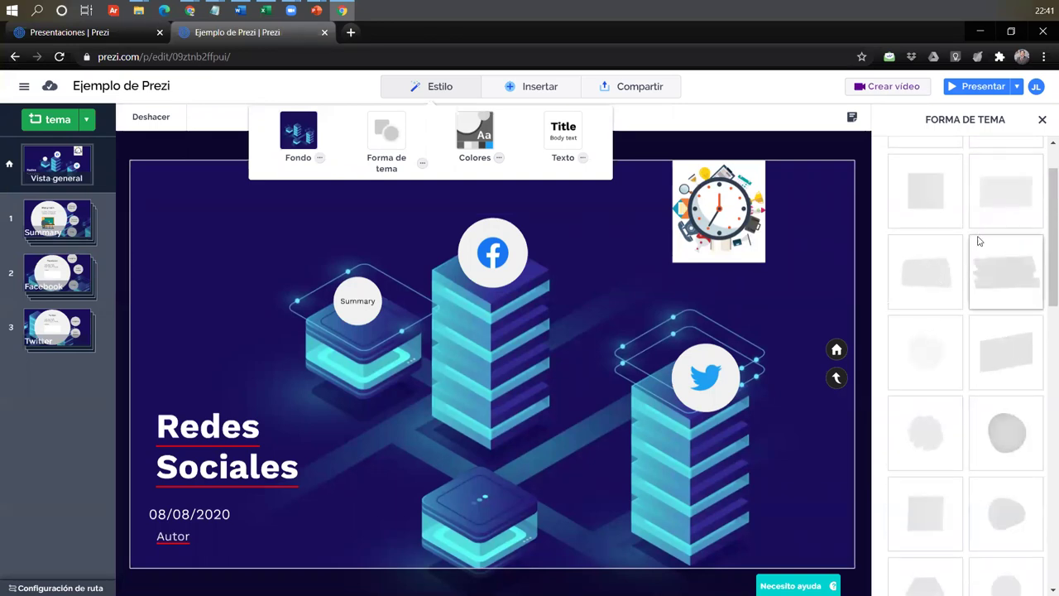
scroll(985, 282, up, 2)
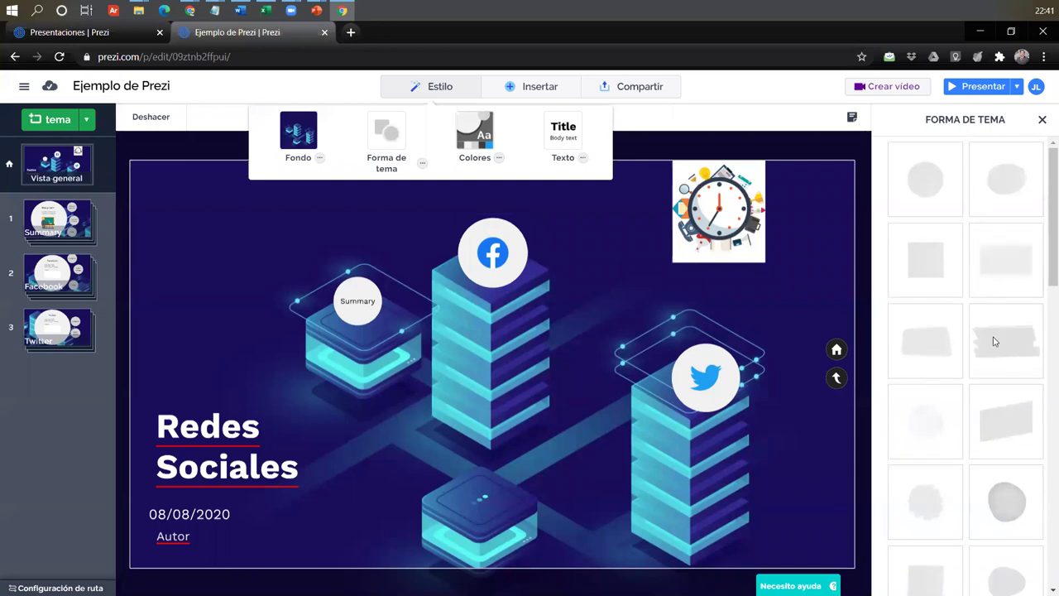
Try the purple and light blue colour palette, and apply the lime green and dark navy one to the presentation.
click(499, 158)
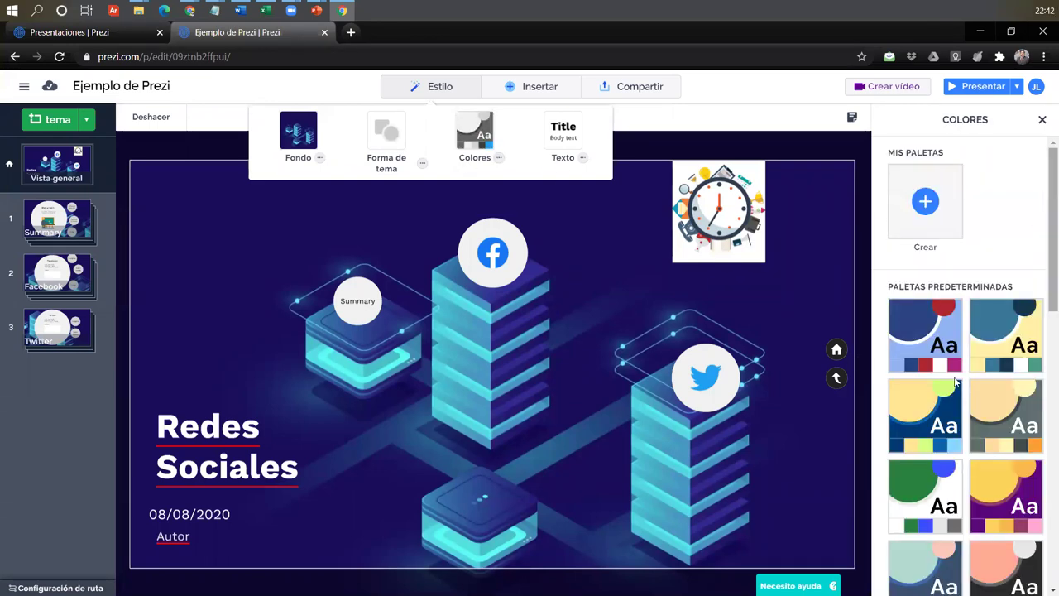
scroll(964, 406, down, 1)
scroll(964, 405, down, 3)
click(926, 383)
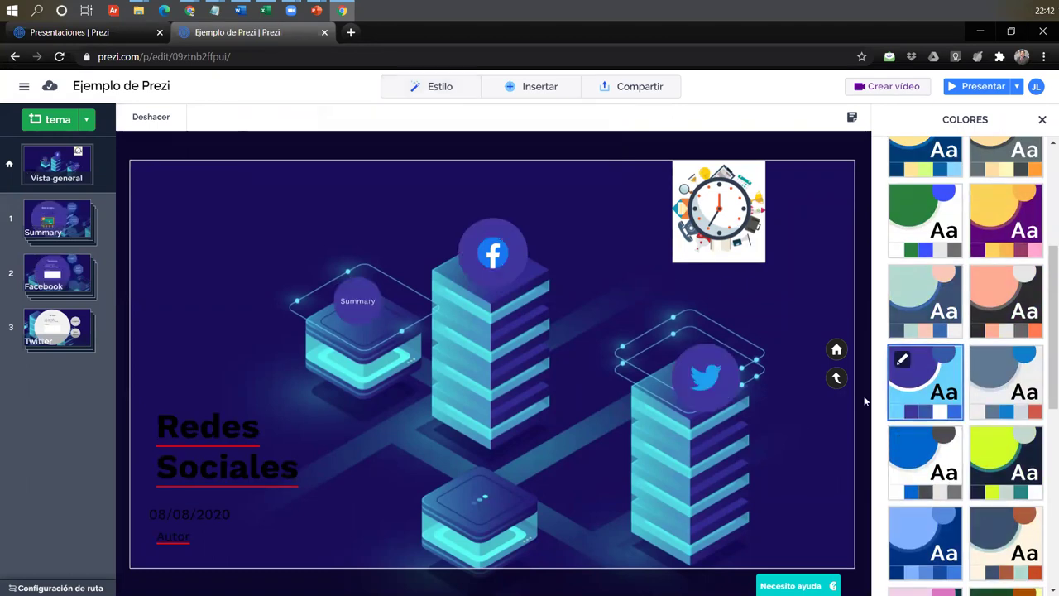
click(991, 463)
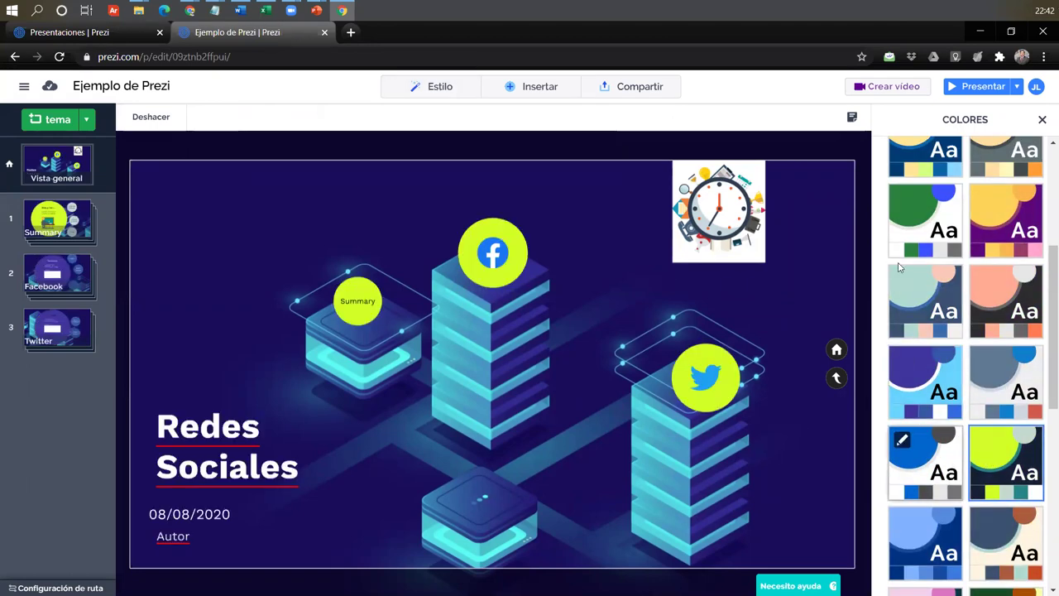
Look at the animation options for the overview and the topics they could apply to.
click(522, 92)
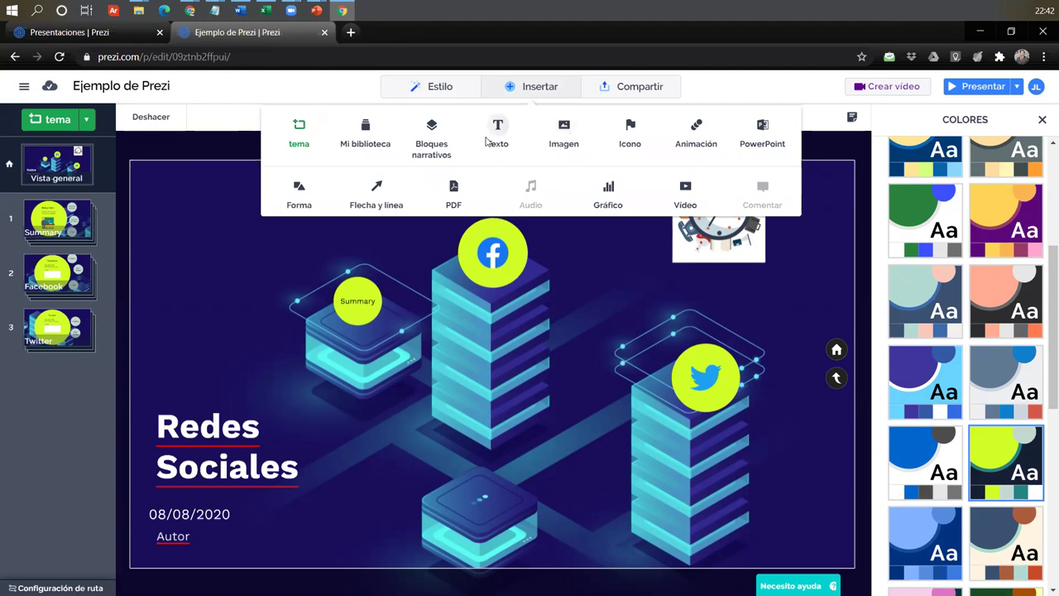
click(689, 134)
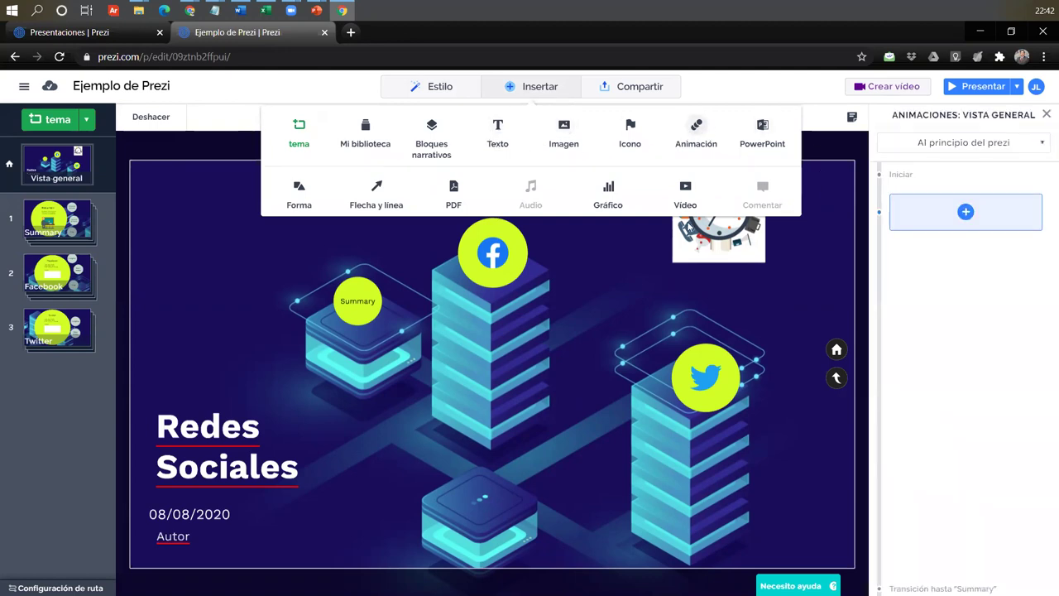
click(343, 310)
click(702, 370)
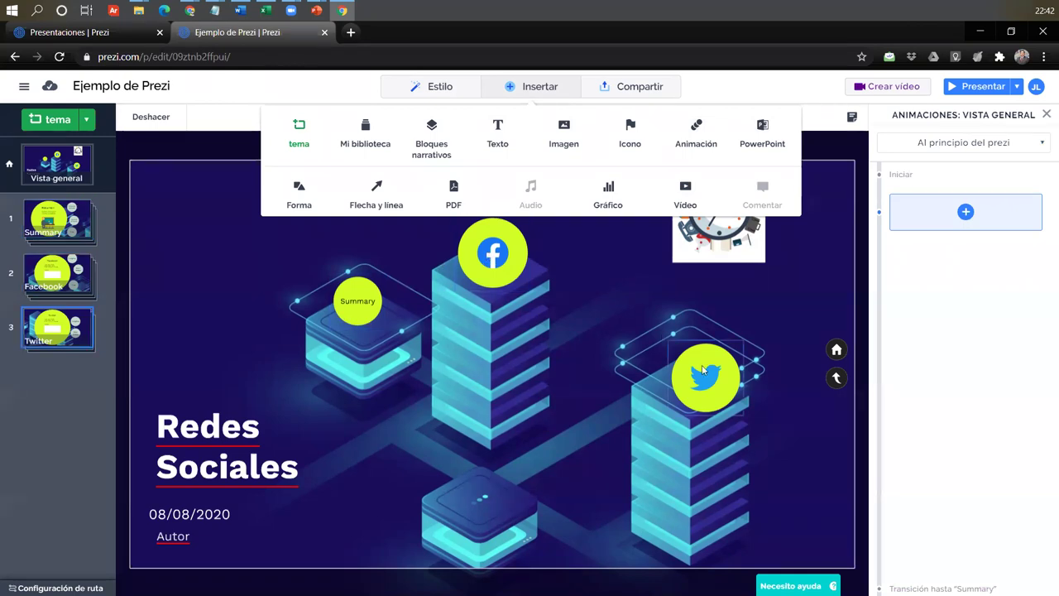
click(553, 286)
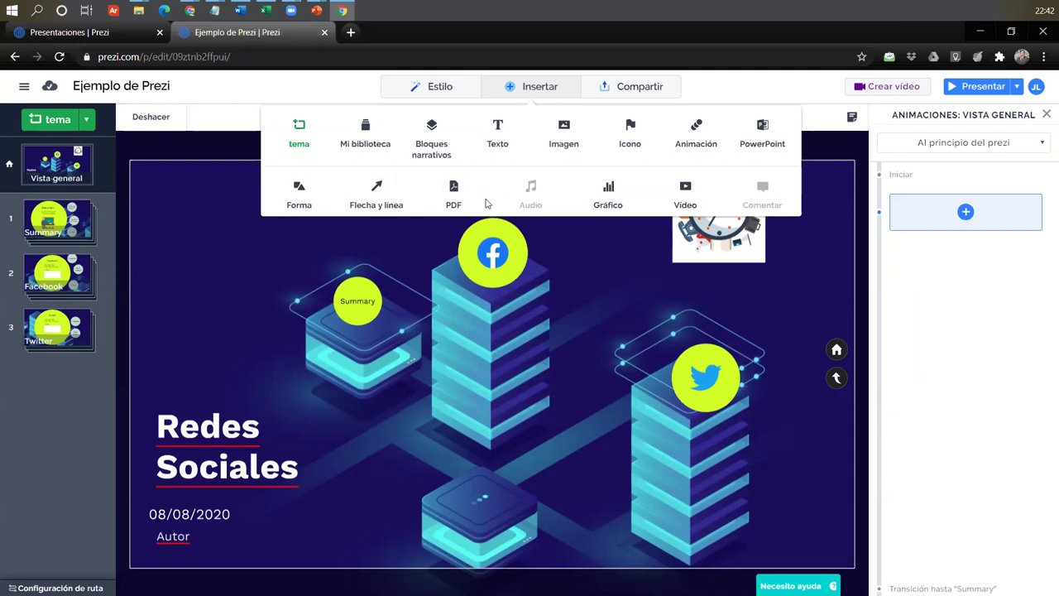
click(493, 253)
Open the YouTube video insertion options and load youtube.com in a new browser tab.
click(685, 190)
click(934, 295)
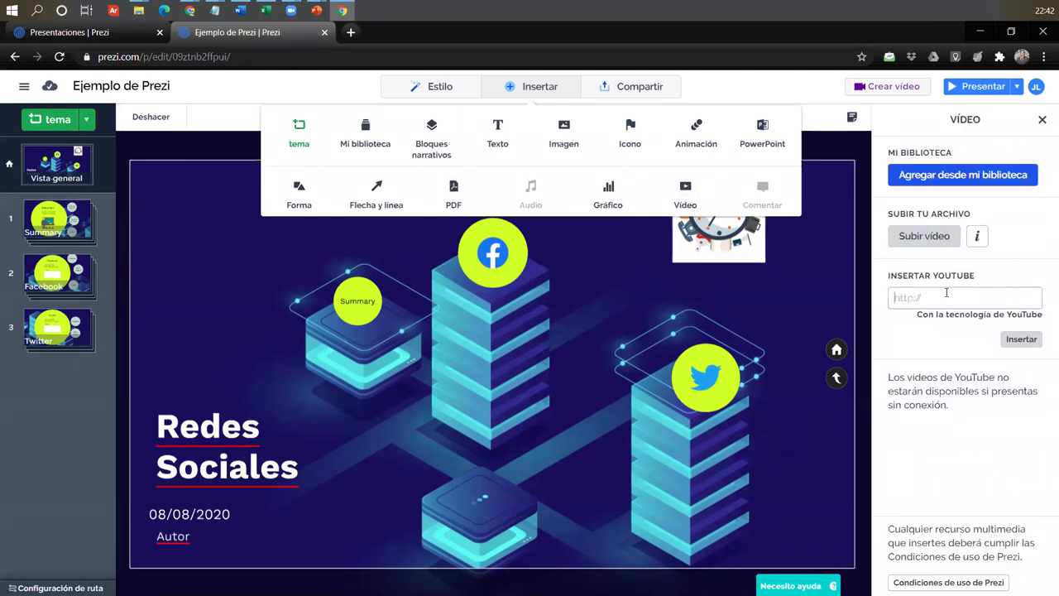
click(350, 32)
click(311, 56)
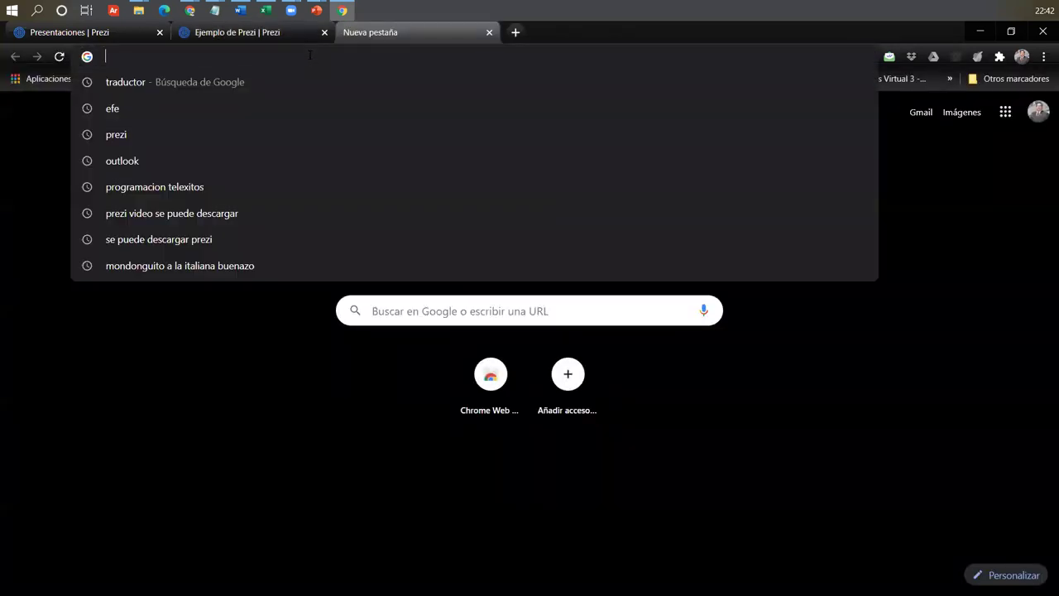
text(youtube.com)
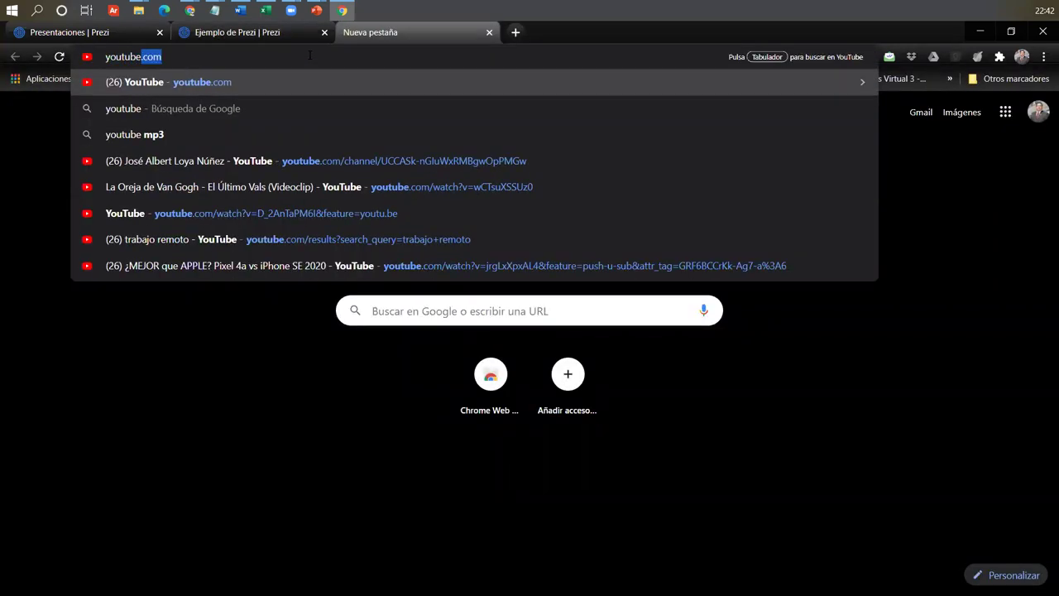
key(Return)
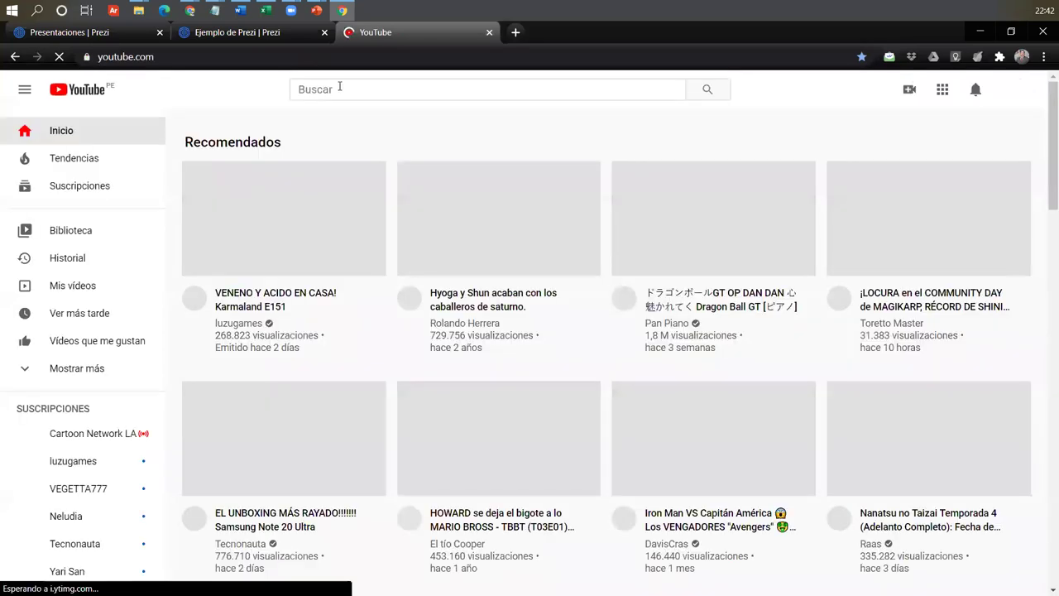
Search YouTube for "social media", open Platzi's "Community Manager y Social Media Manager: ¿cuál es la diferencia?", copy its link and pause it.
click(340, 88)
text(social media)
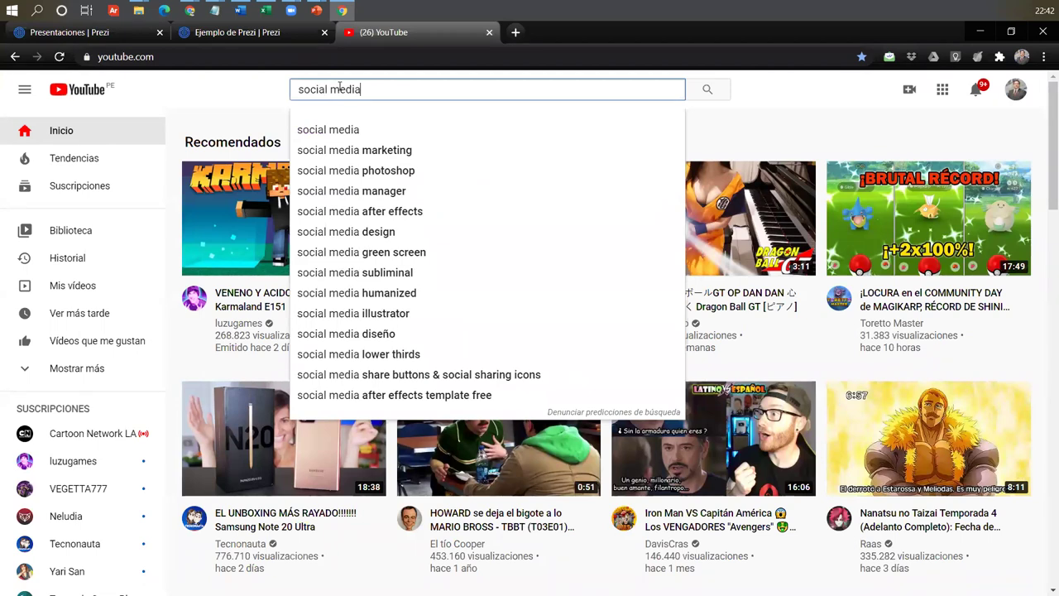
key(Return)
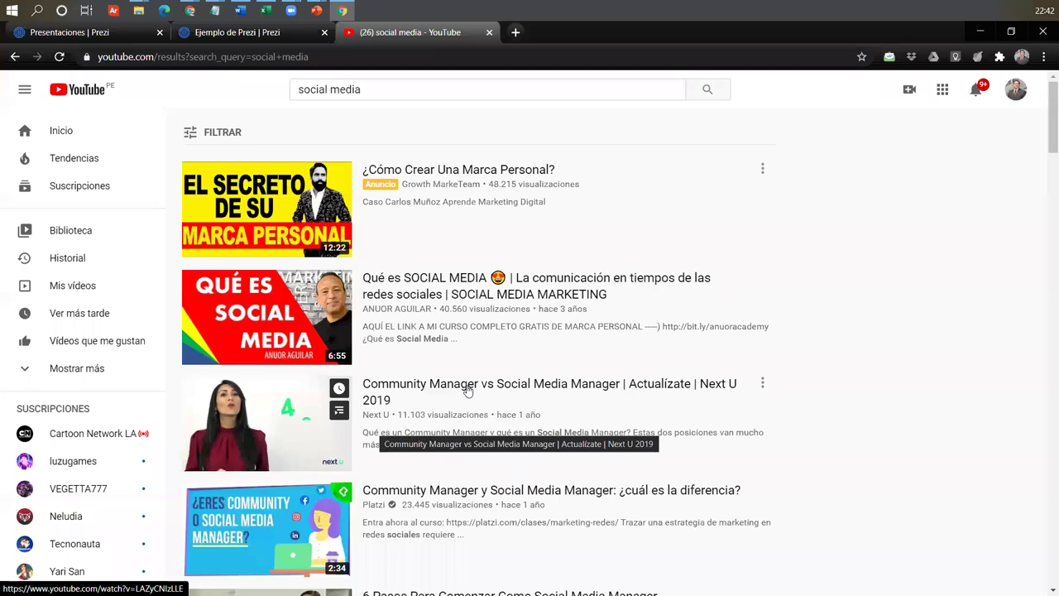
click(445, 495)
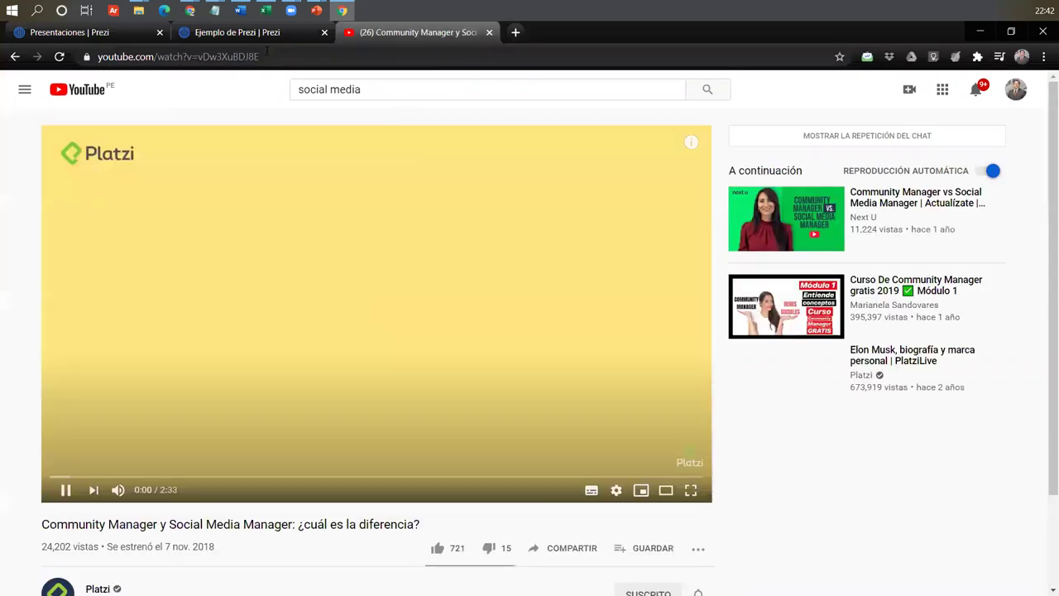
click(267, 52)
click(362, 184)
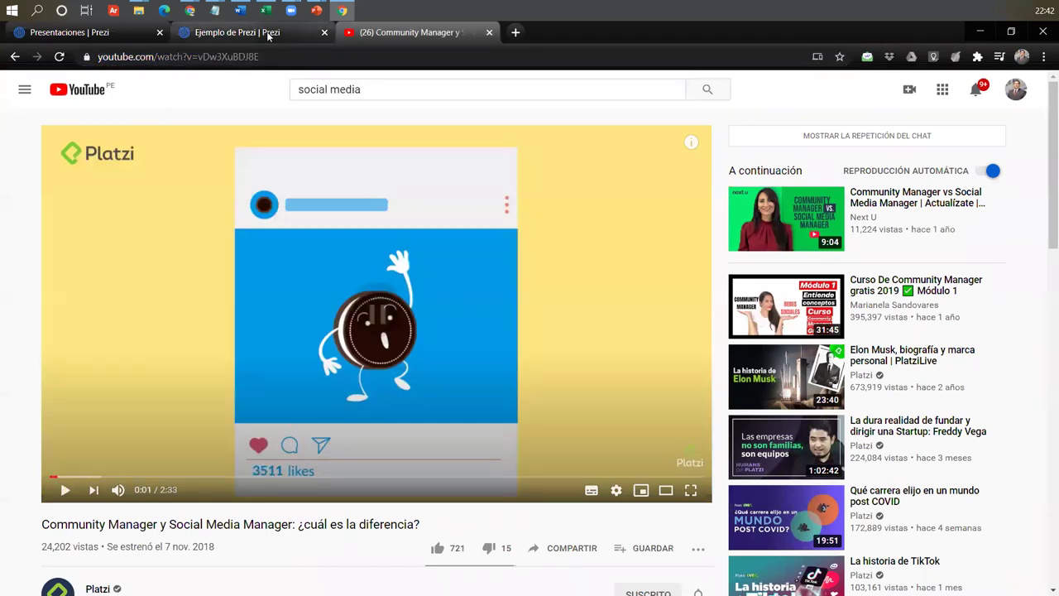
Switch back to the Prezi presentation, insert the YouTube video from the copied link, and place it below the Facebook circle.
click(269, 33)
click(938, 295)
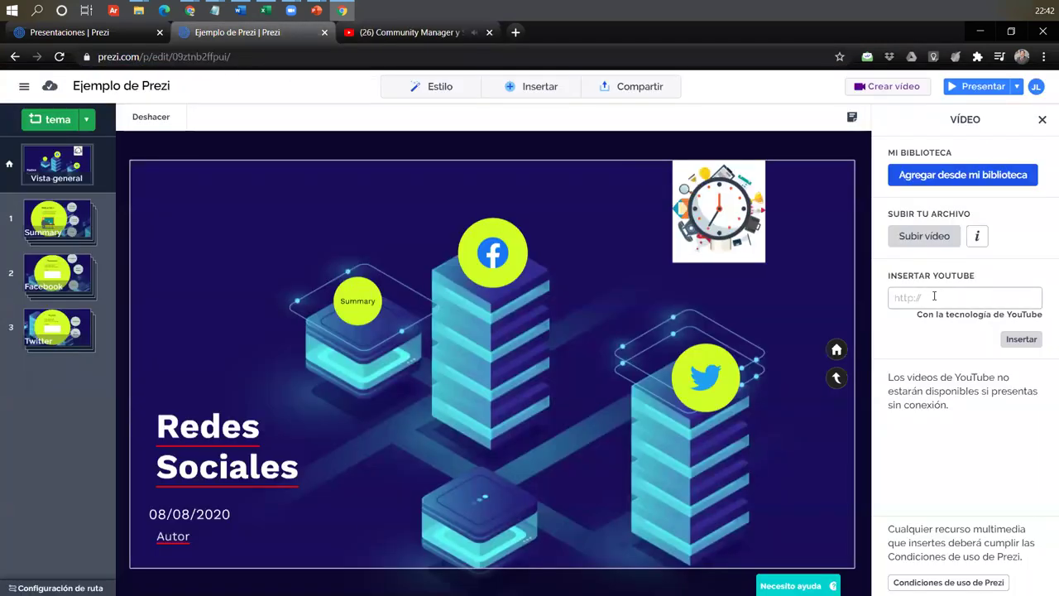
key(ctrl+v)
click(1011, 340)
drag(518, 399, 449, 420)
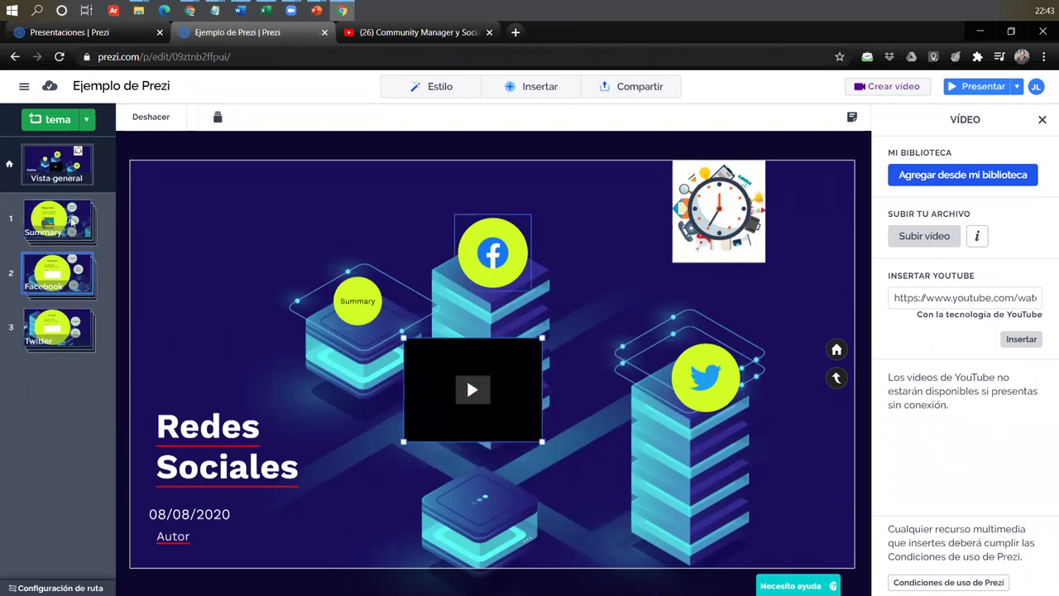
Move the embedded video lower on the overview, and examine the full description of the source video on YouTube.
drag(511, 373, 549, 440)
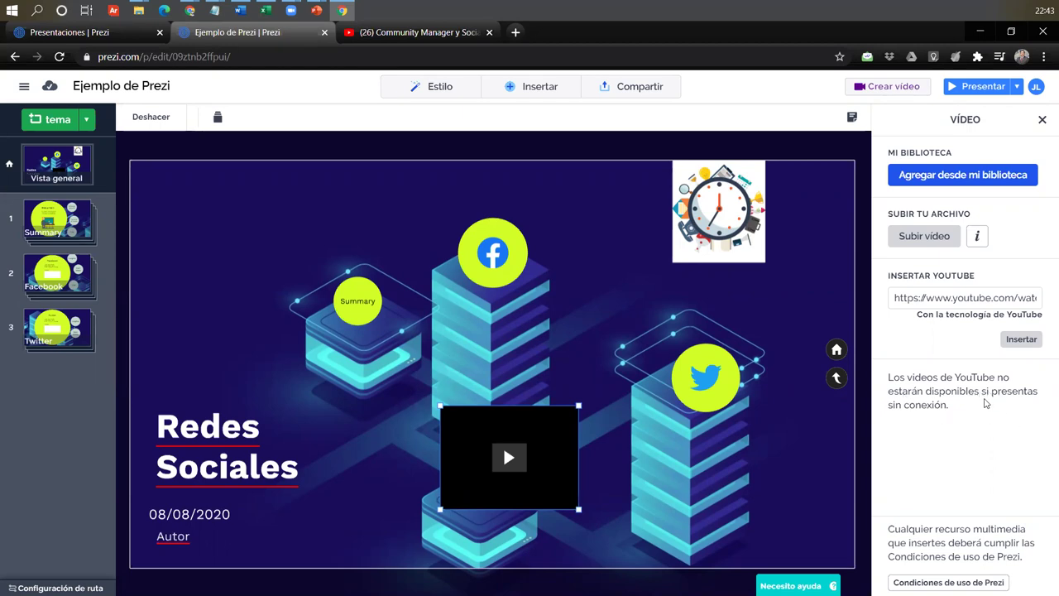
click(411, 34)
scroll(215, 322, down, 3)
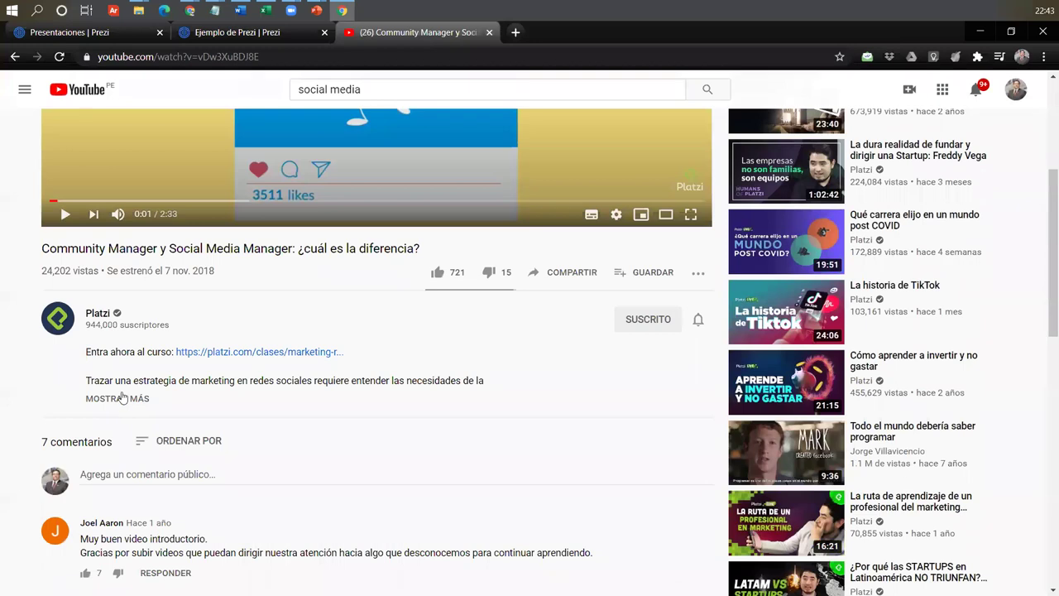
click(123, 398)
scroll(122, 395, down, 3)
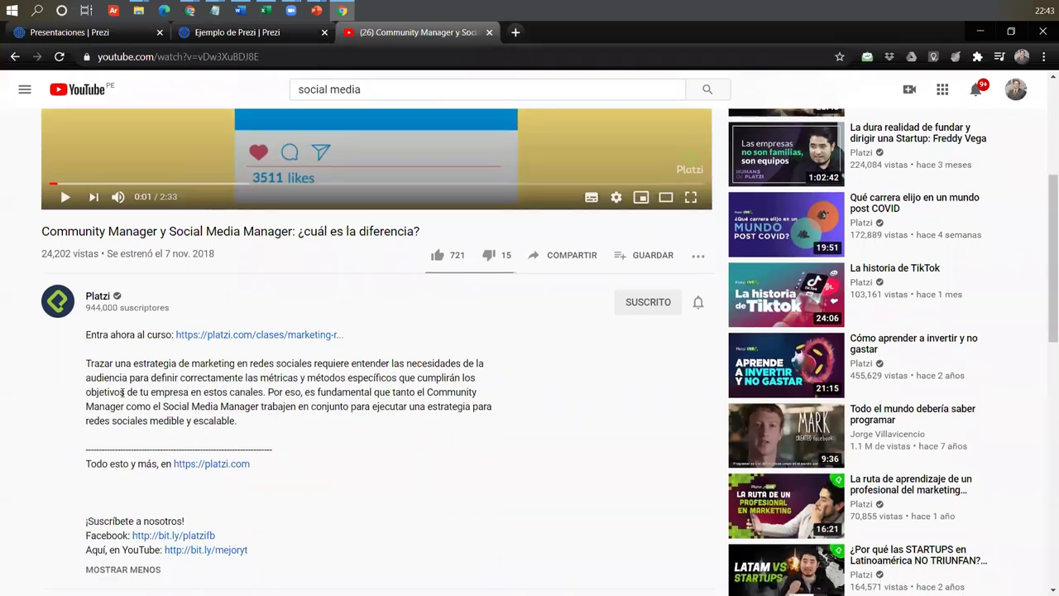
scroll(122, 393, up, 7)
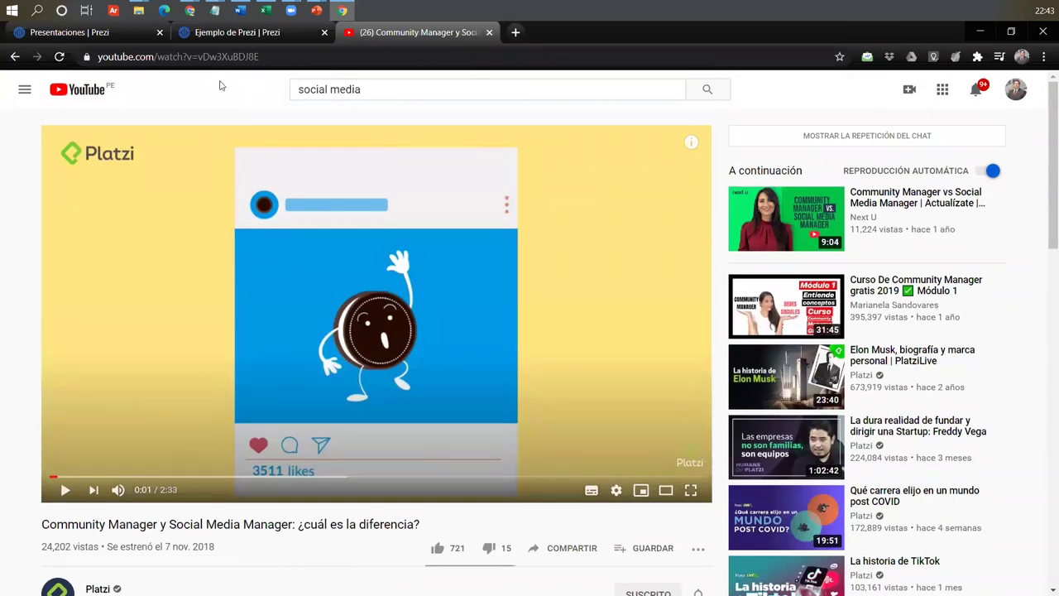
Return to the Prezi presentation, place the embedded video between the Facebook and Twitter towers, and close the video insertion options.
click(226, 34)
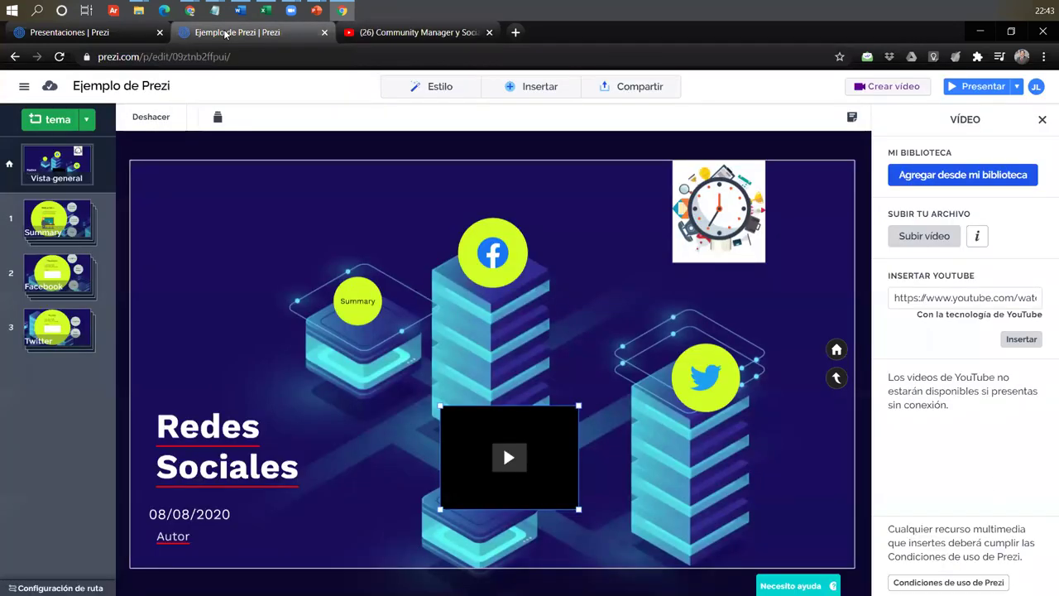
drag(489, 496, 535, 488)
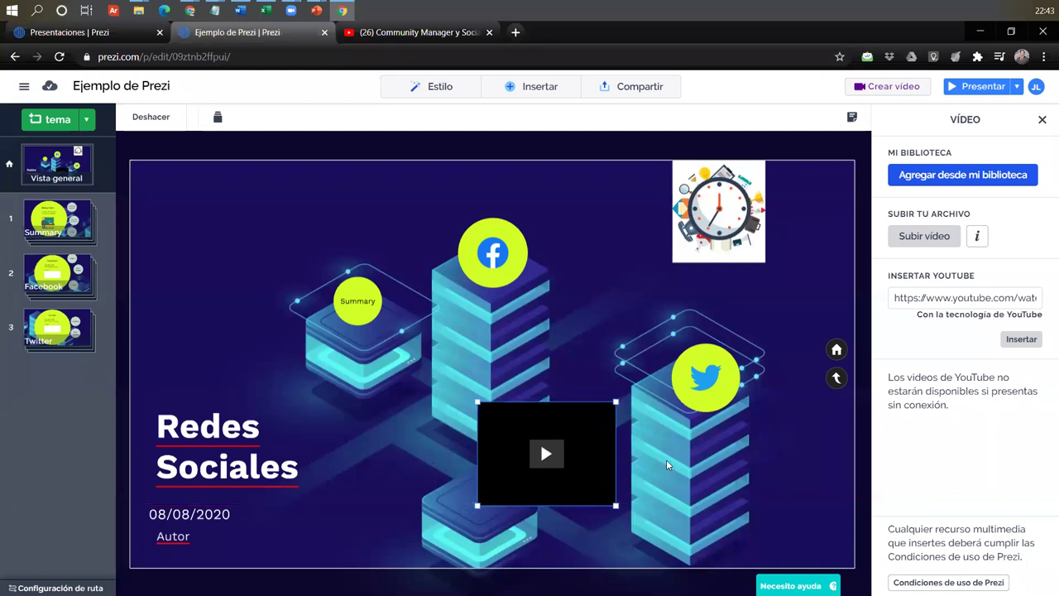
click(1042, 120)
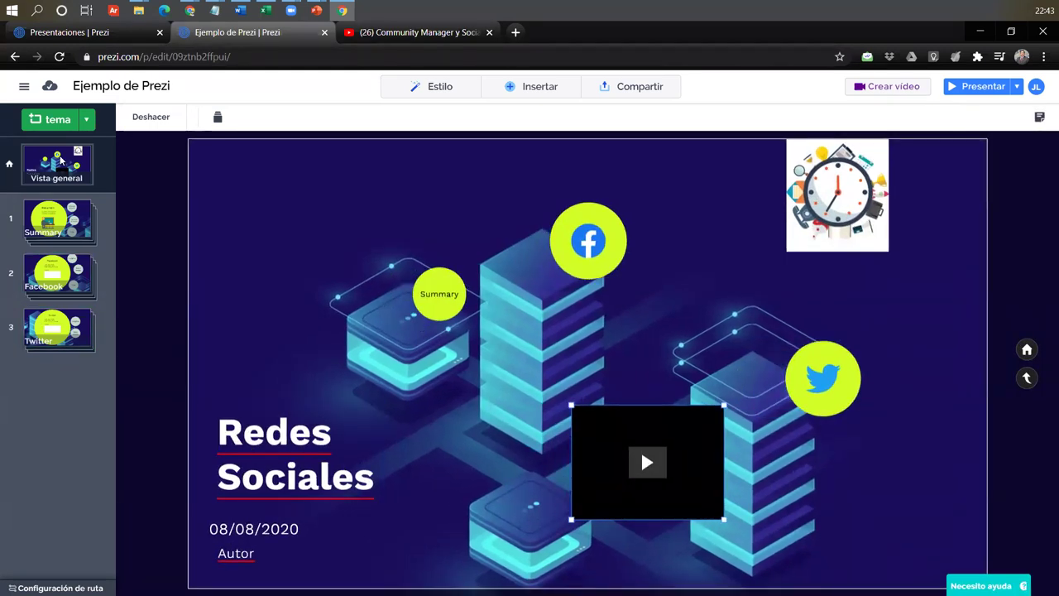
Examine the collaborator invitation and its edit, comment and present permissions without adding anyone.
click(605, 87)
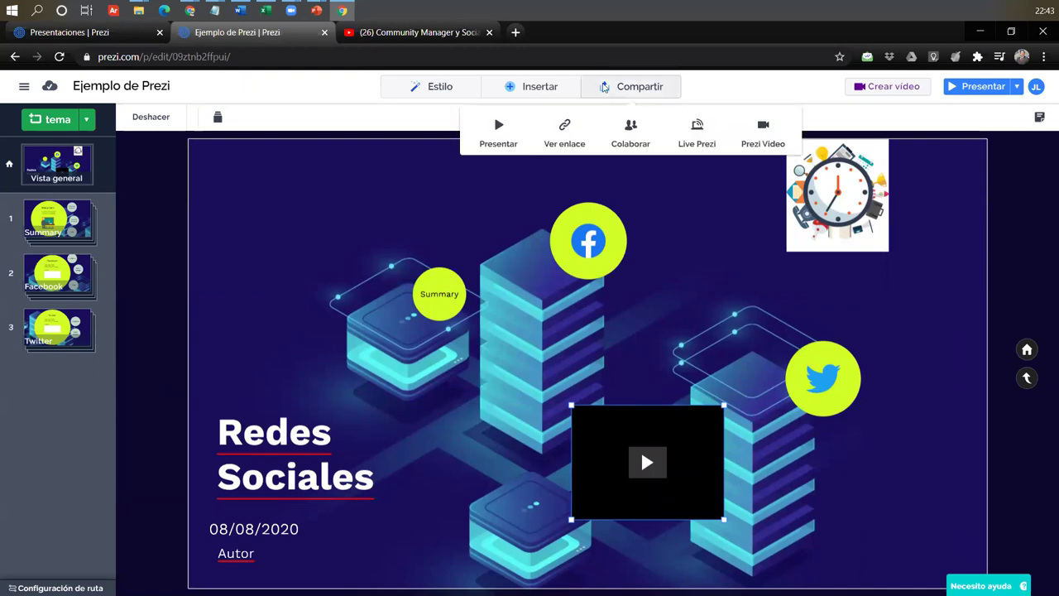
click(633, 131)
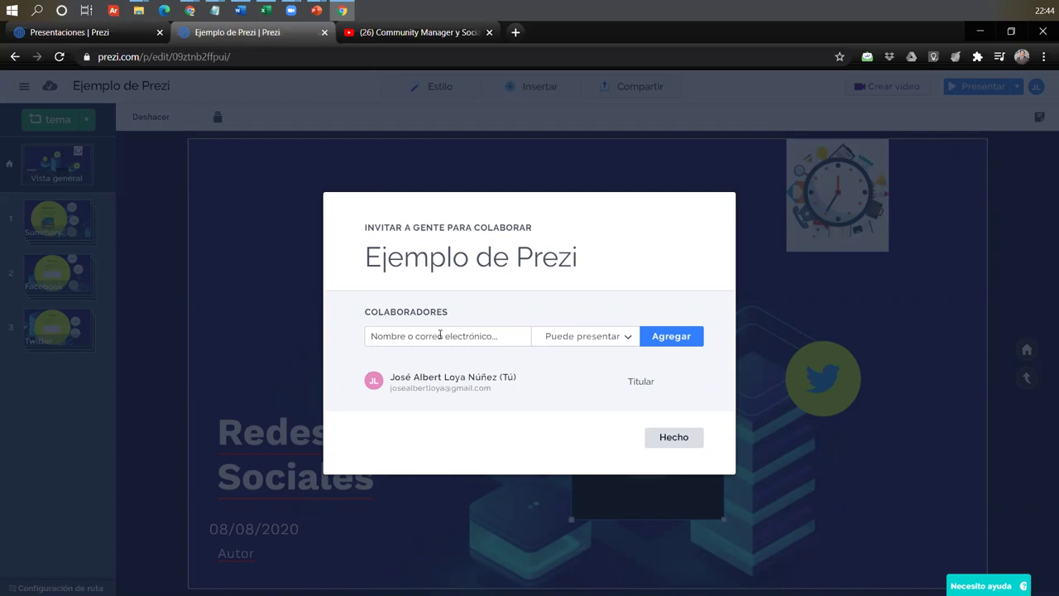
click(605, 349)
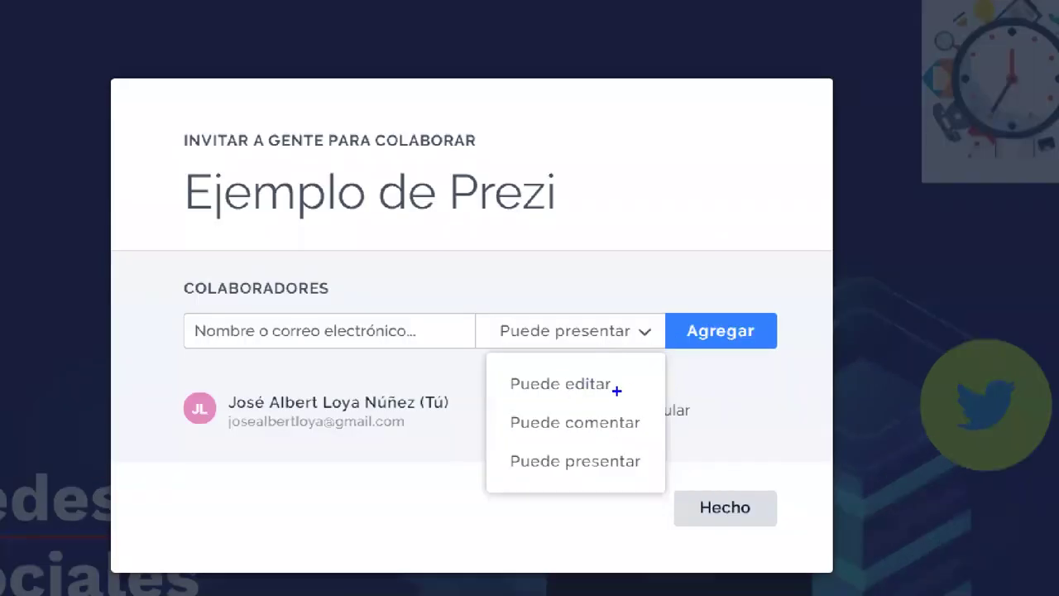
drag(618, 377, 693, 335)
mouse_move(651, 407)
mouse_down()
mouse_move(656, 437)
mouse_move(702, 379)
mouse_up()
drag(650, 457, 702, 439)
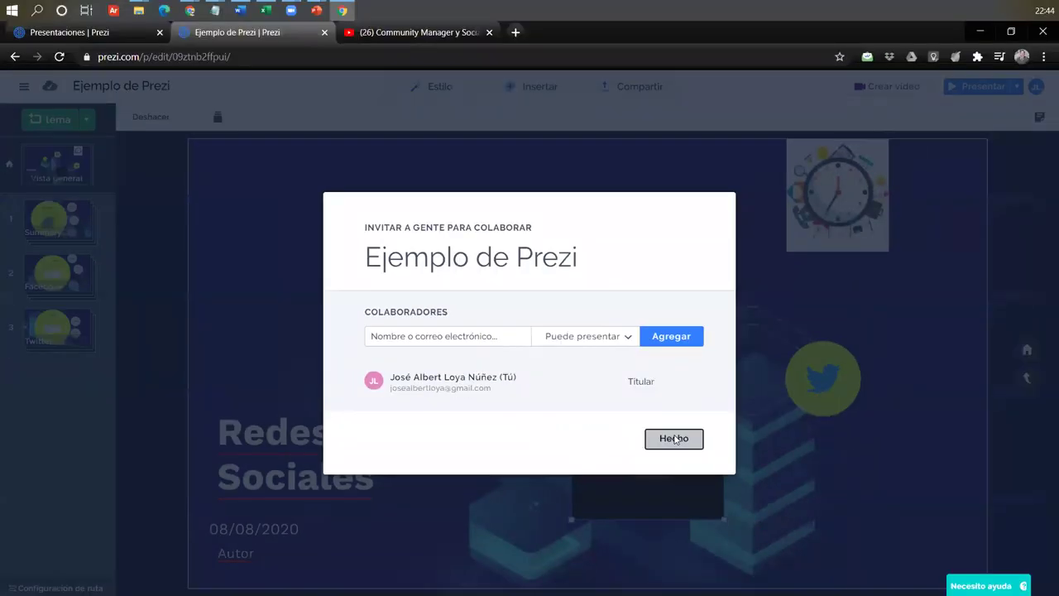
click(681, 448)
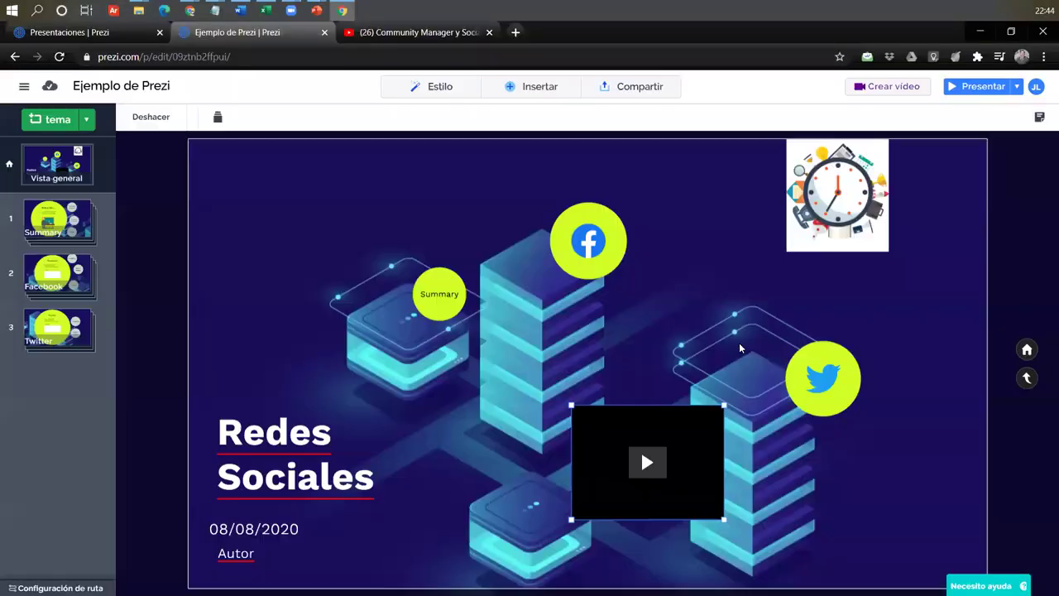
Examine the presentation's viewing links and the settings for a new link without creating one.
click(647, 86)
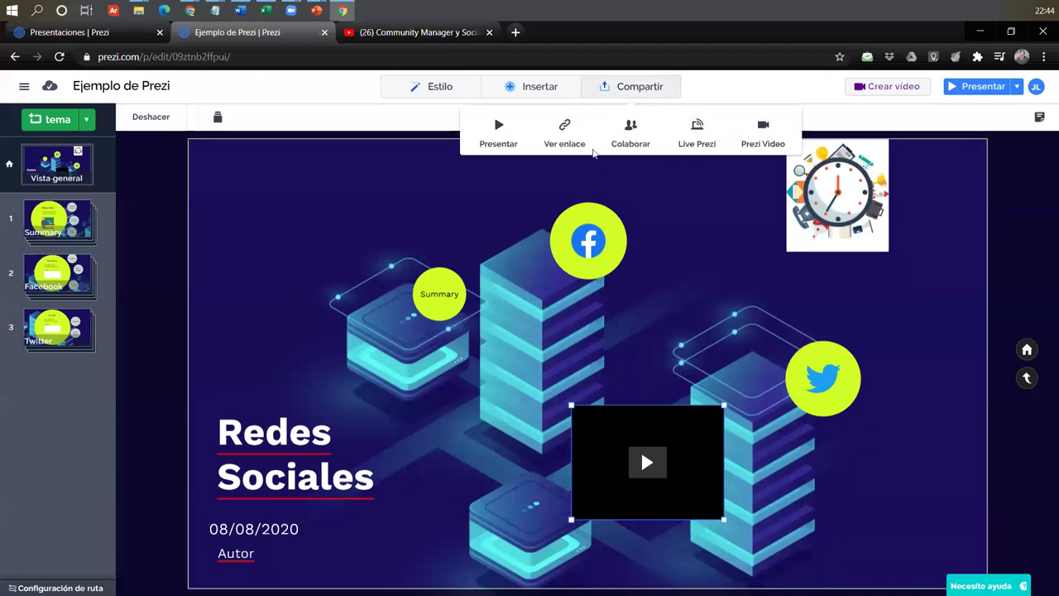
click(566, 132)
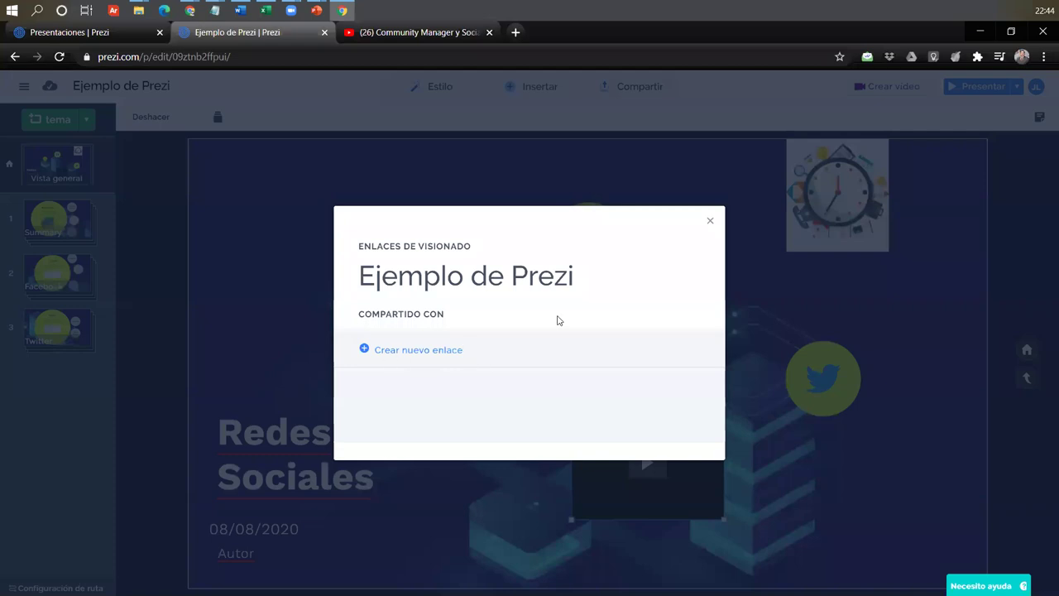
click(710, 222)
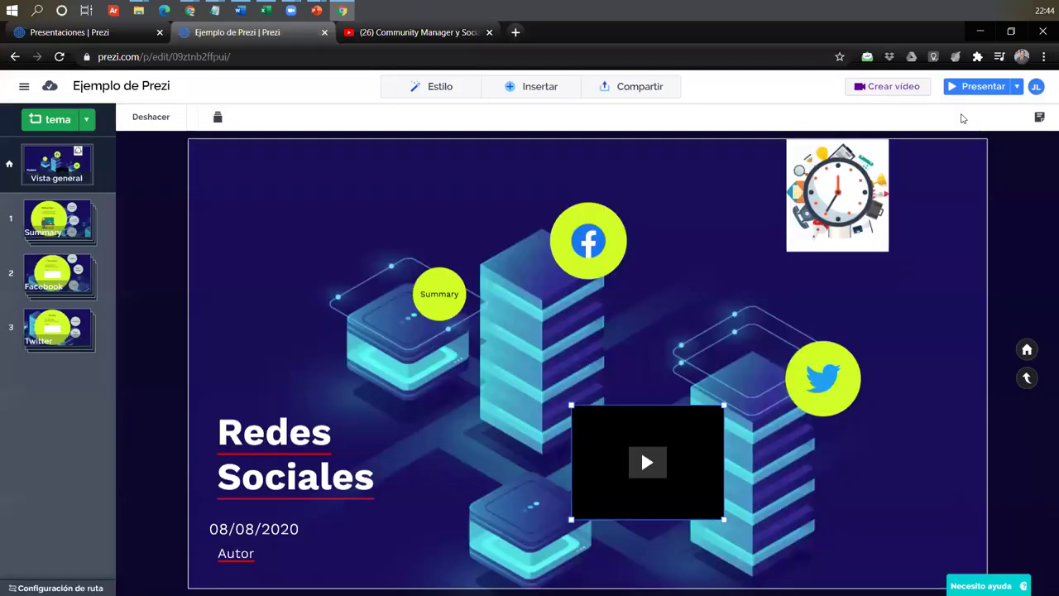
click(612, 91)
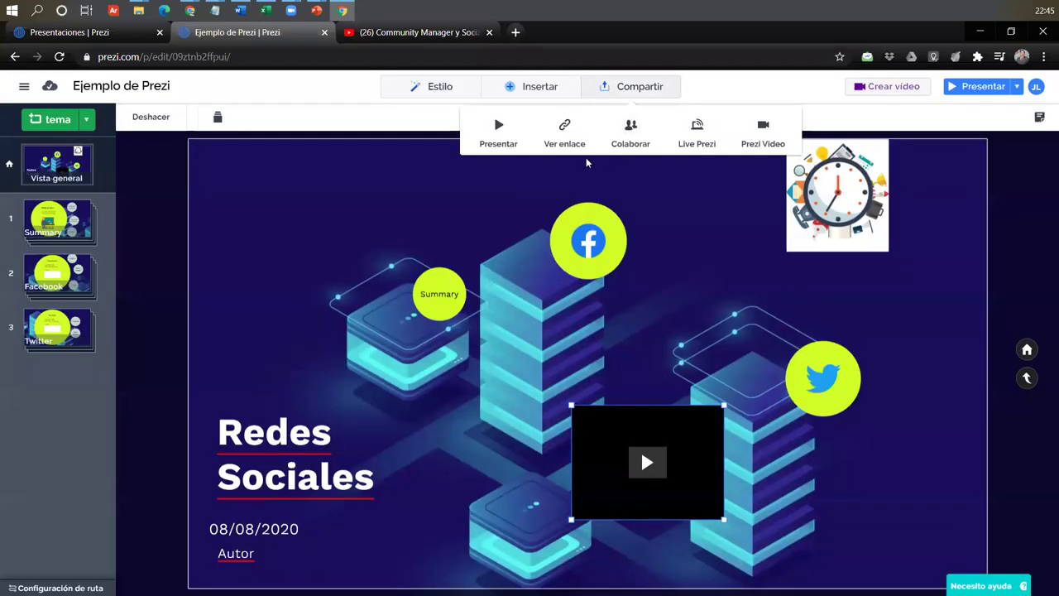
click(562, 132)
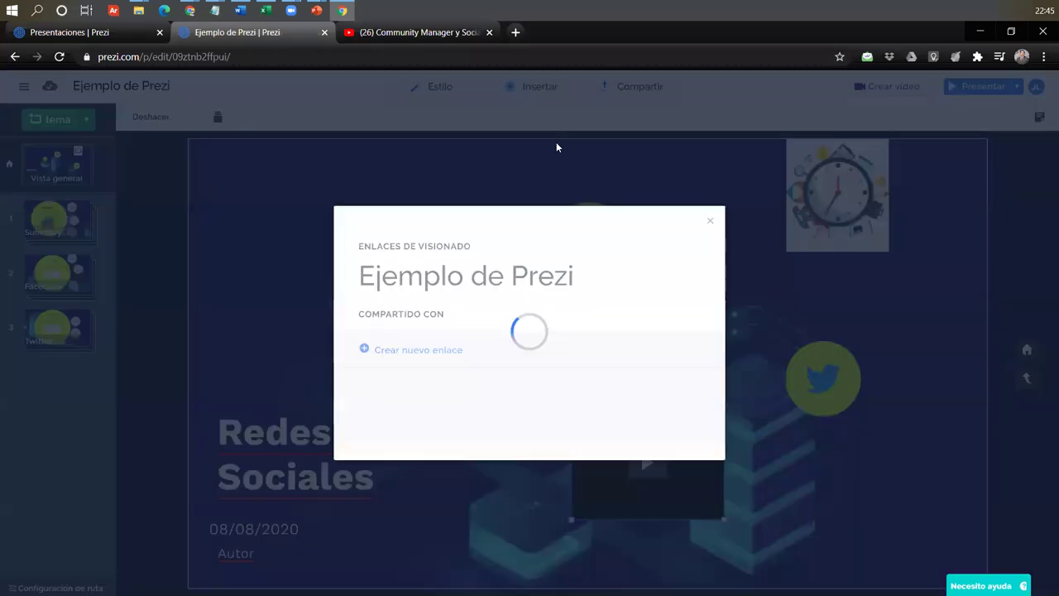
click(528, 348)
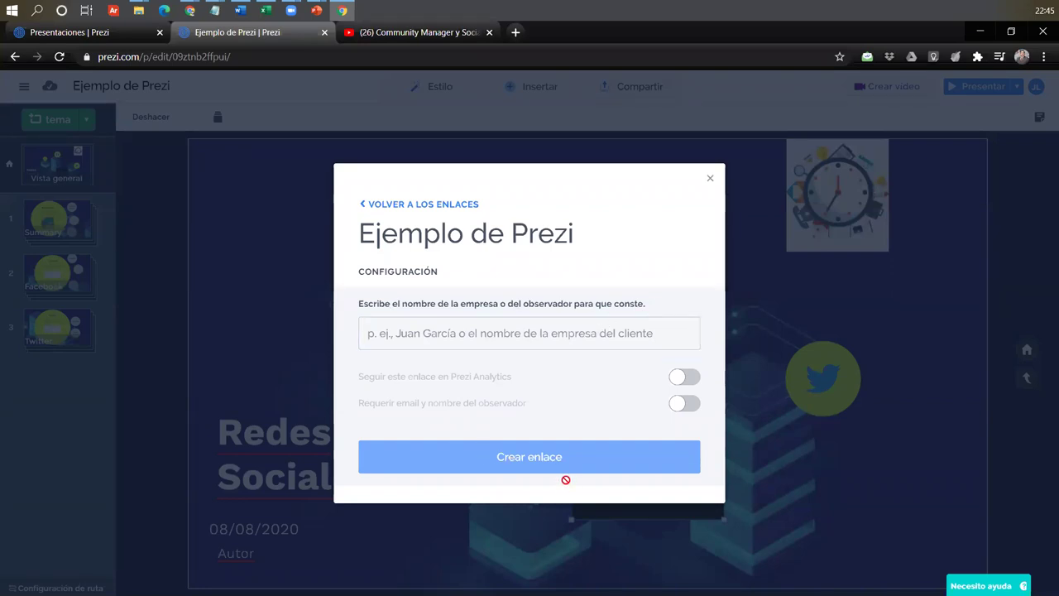
click(711, 178)
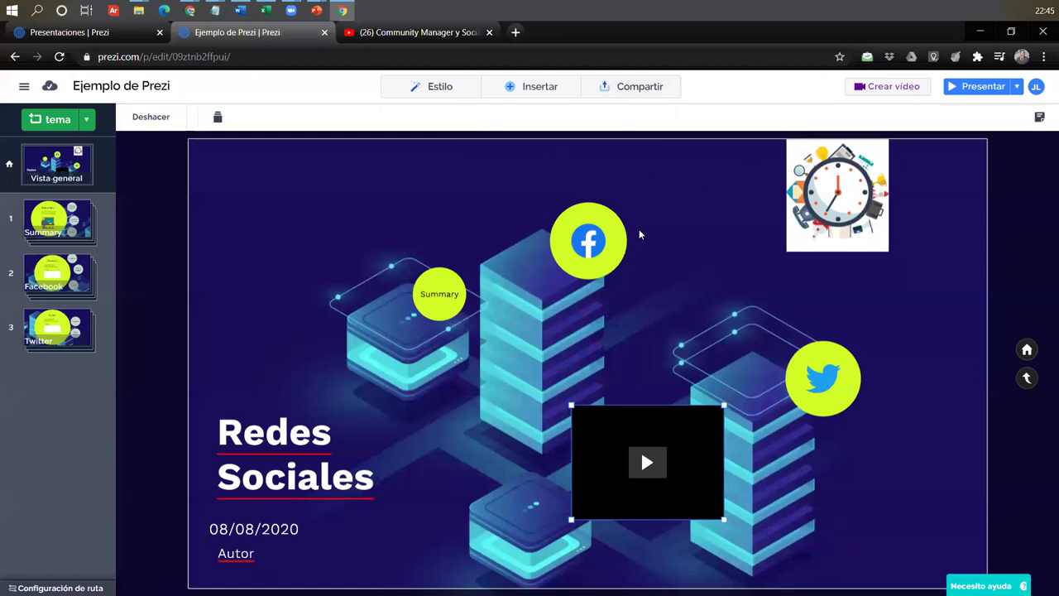
Create a viewing link for the presentation named "Presentación 001" and copy it.
click(622, 87)
click(581, 151)
click(441, 329)
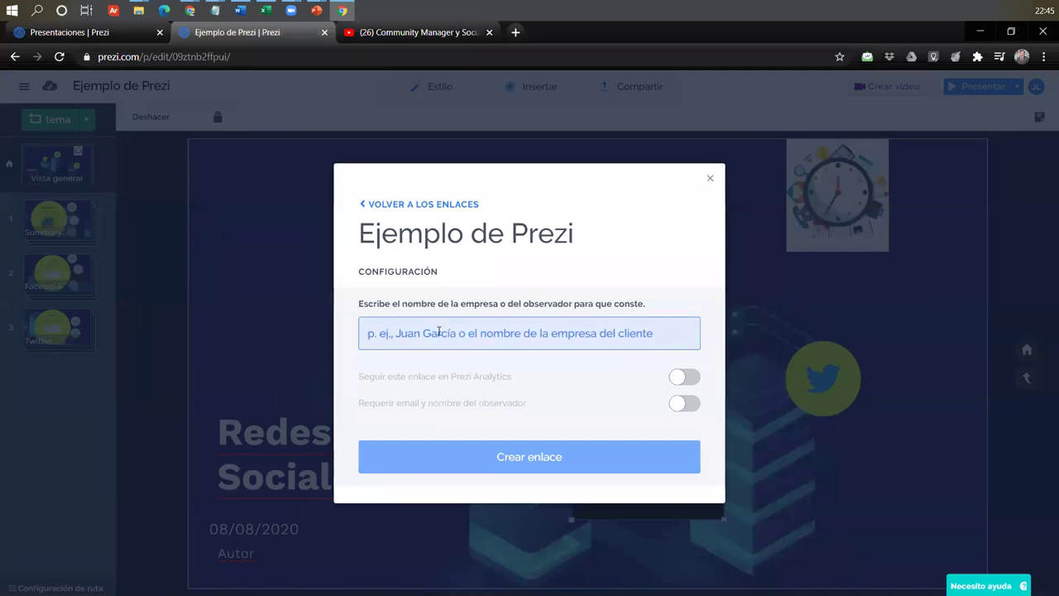
text(Fikser)
key(BackSpace)
key(BackSpace)
key(BackSpace)
key(BackSpace)
key(BackSpace)
key(BackSpace)
text(Presentaci)
text(o)
text(ón 001)
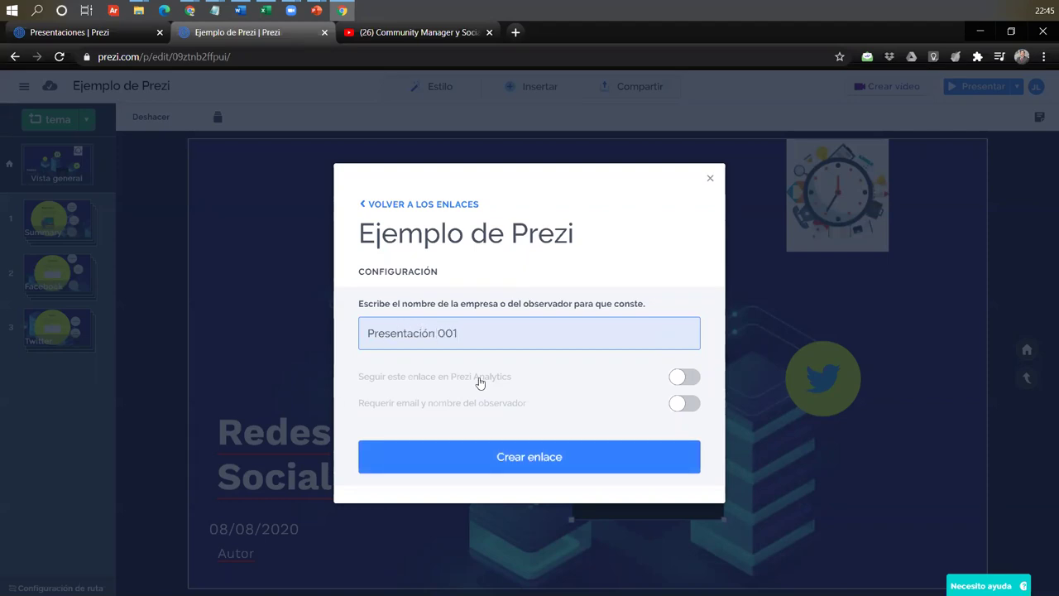
click(567, 460)
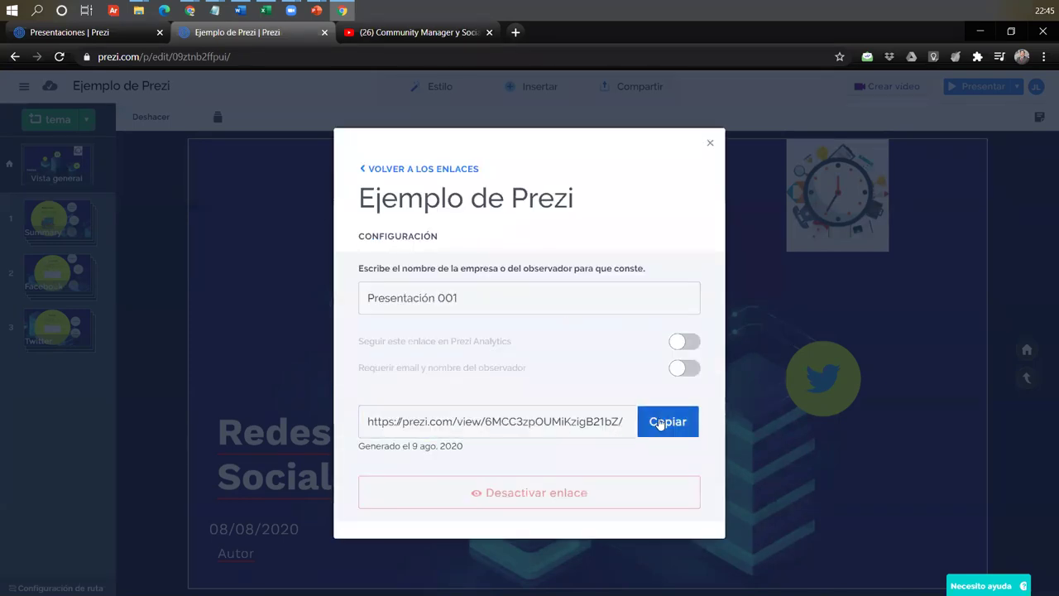
click(652, 422)
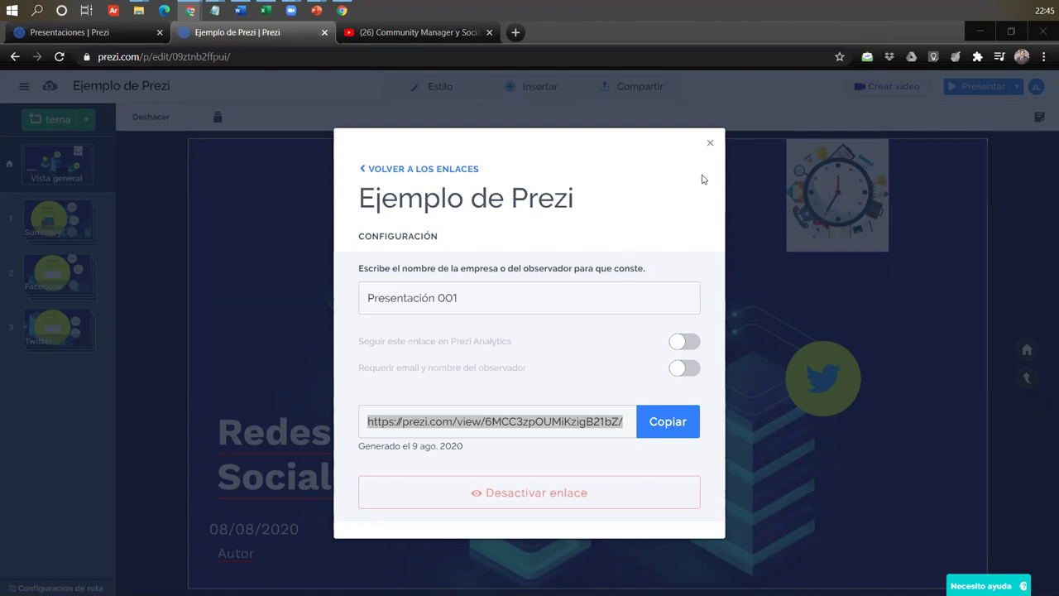
Load the copied viewing link in a new browser tab and start the presentation.
click(516, 32)
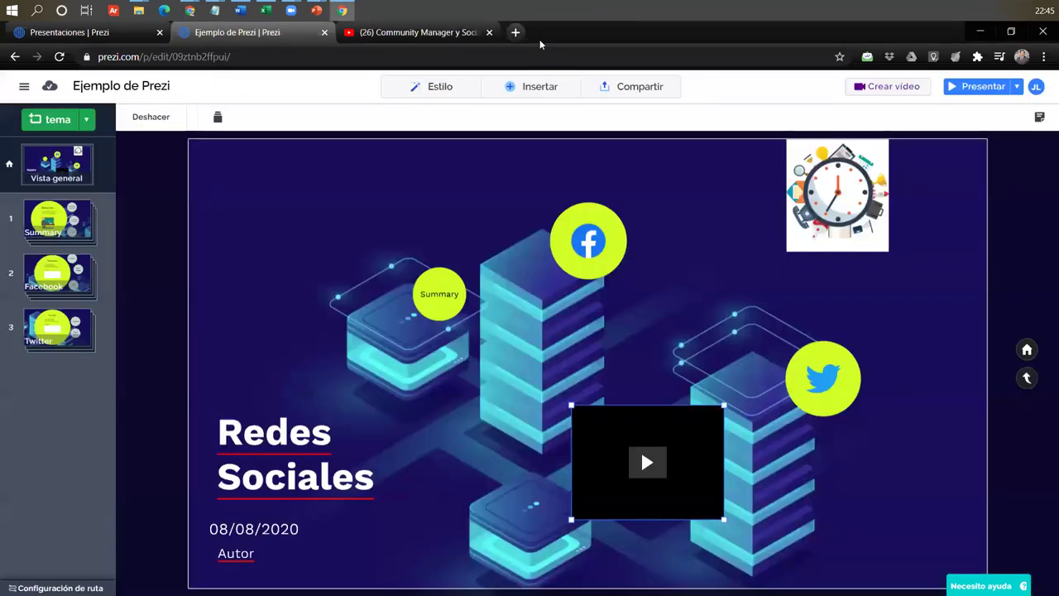
text(https://prezi.com/view/6MCC3zpOUMiKzig821bZ/)
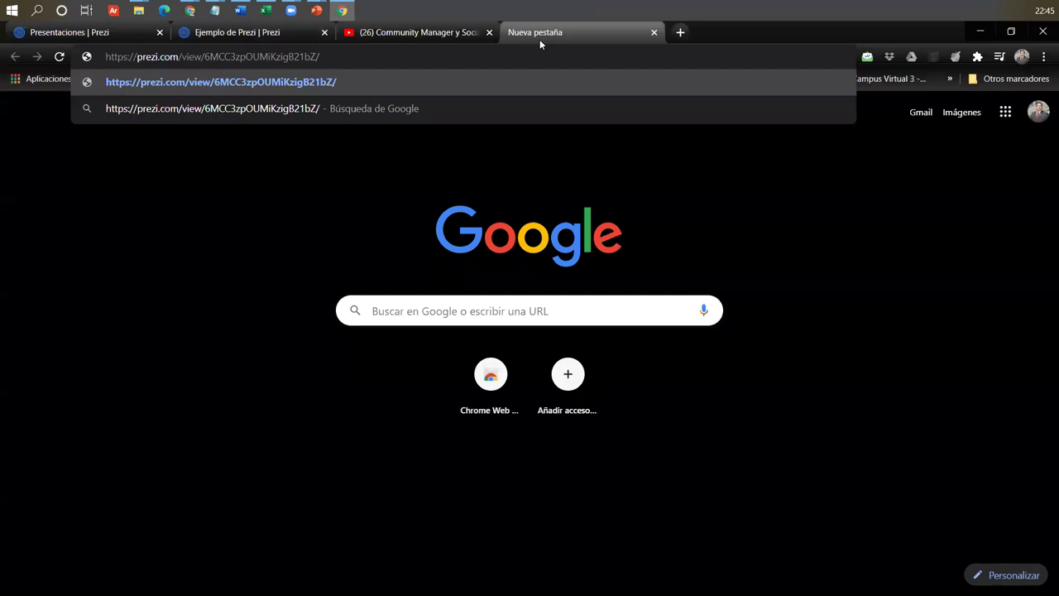
key(Return)
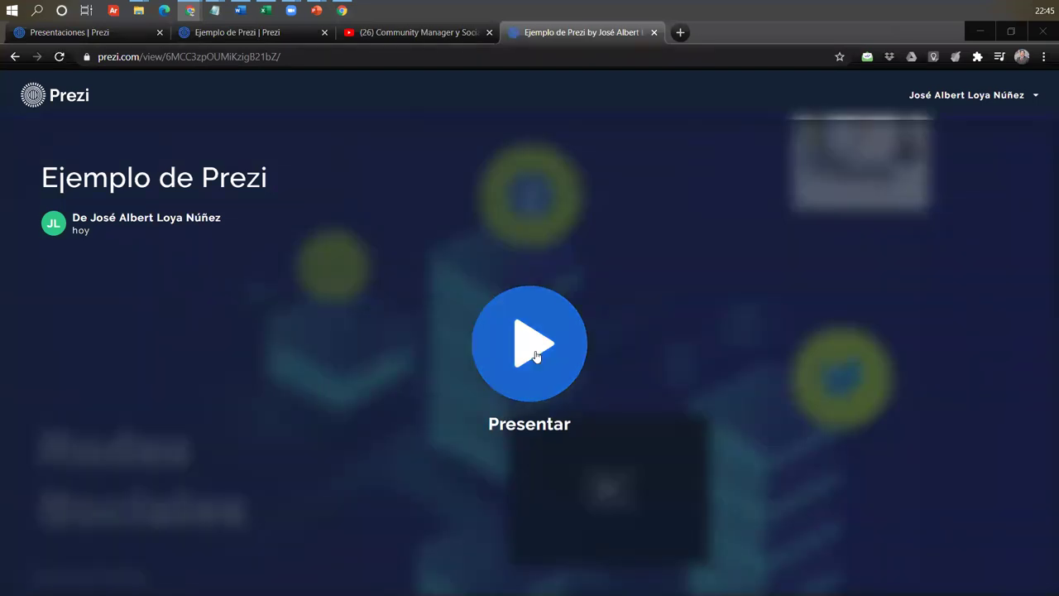
click(534, 354)
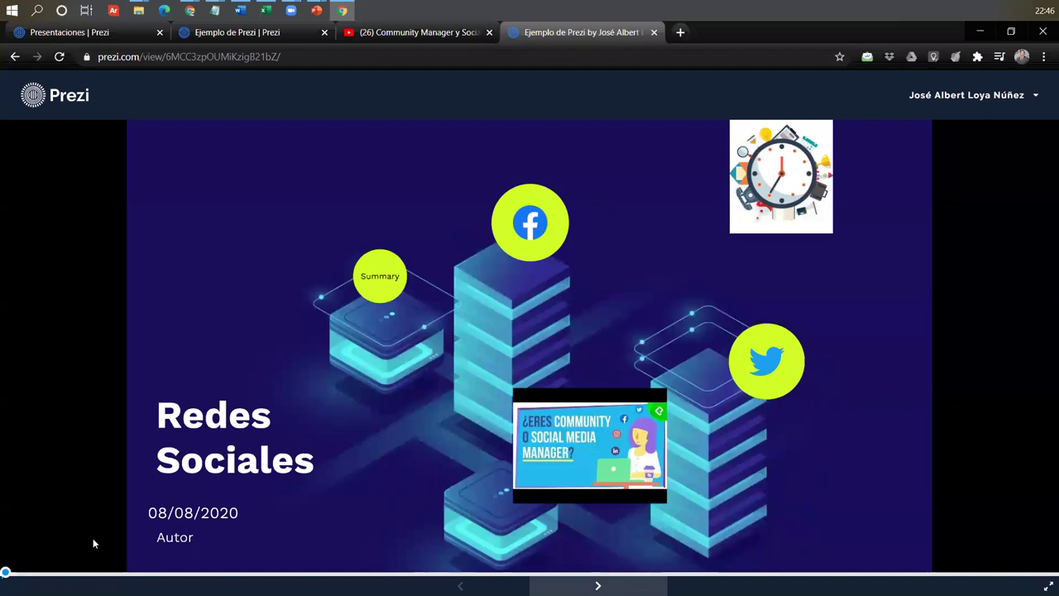
Play through the shared presentation from the embedded video to the Resumen topic and its subtopics.
key(Right)
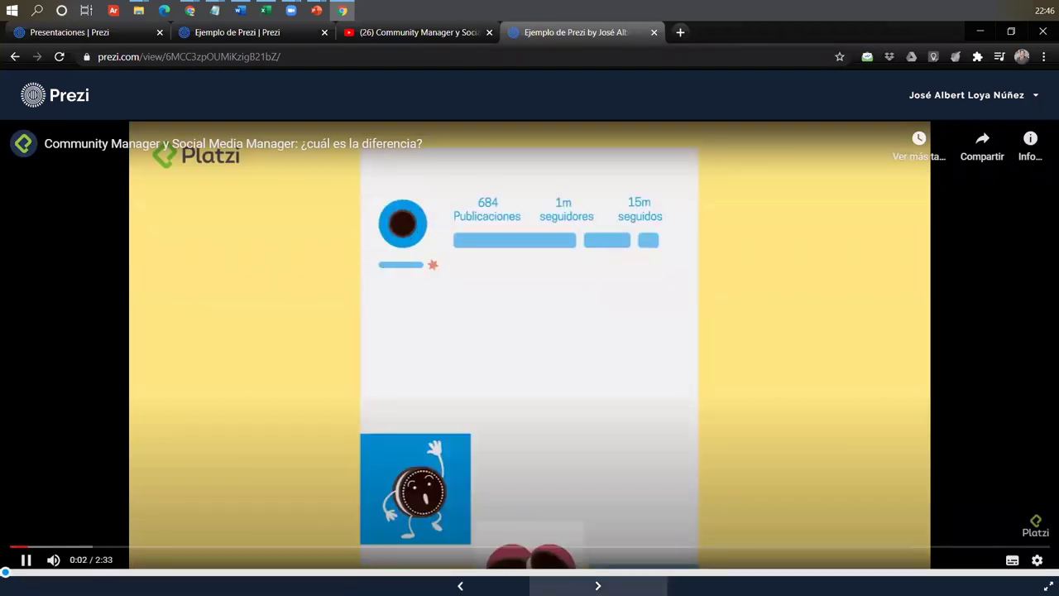
key(Right)
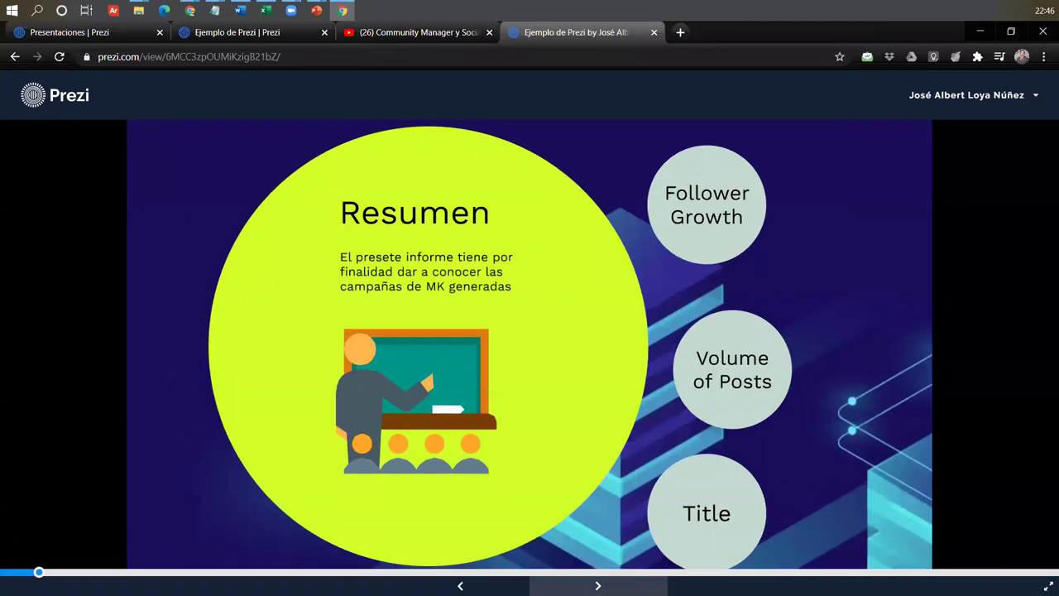
key(Right)
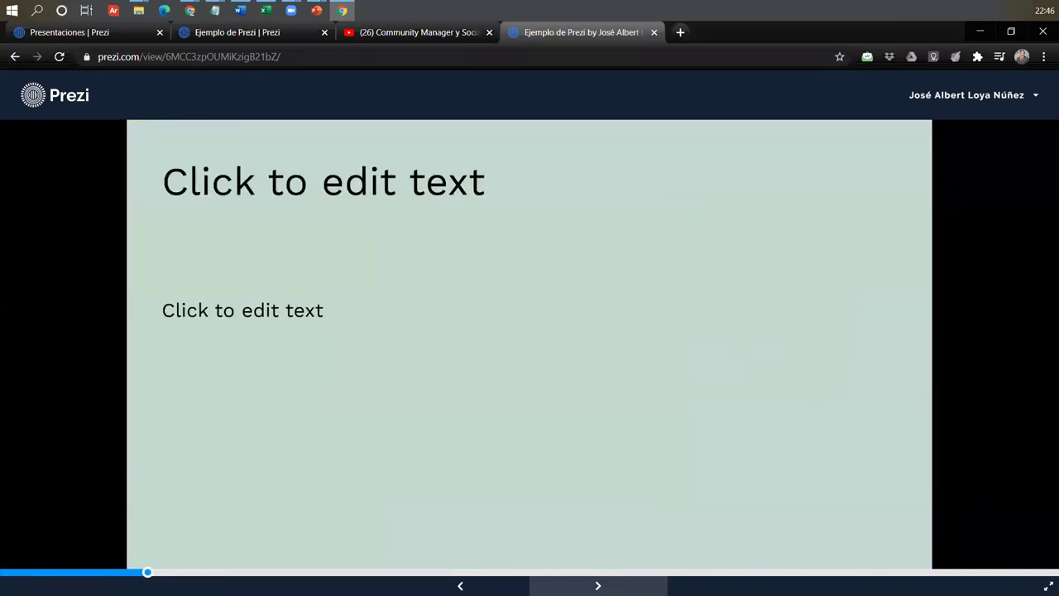
key(Right)
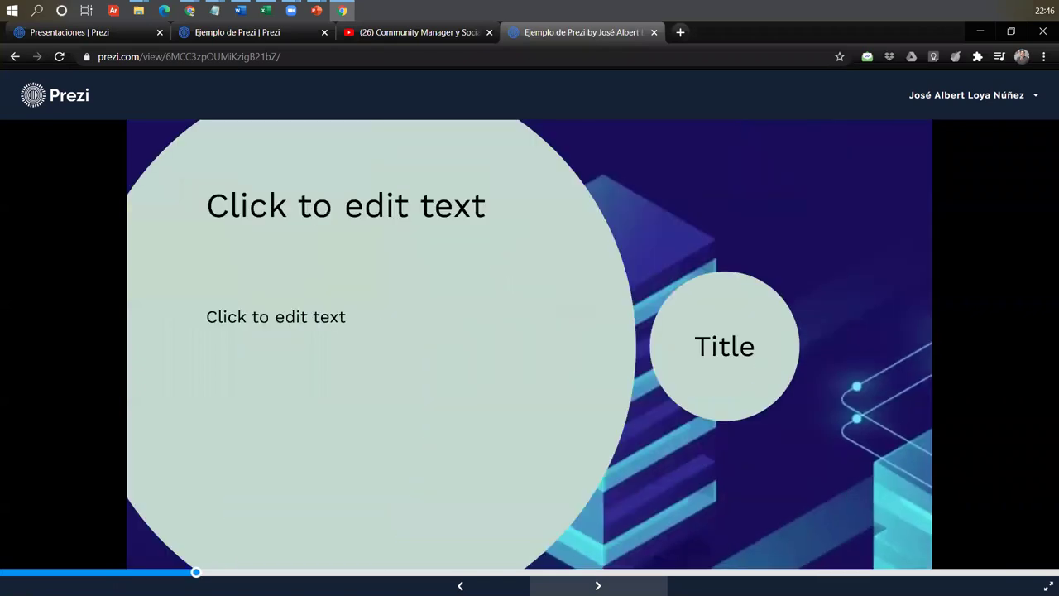
key(Right)
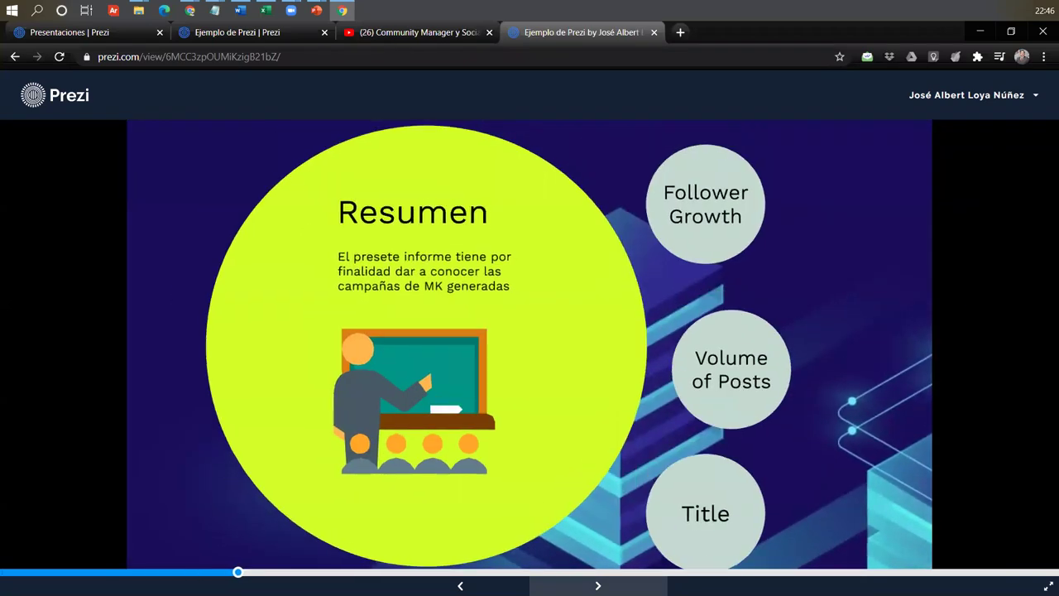
key(Right)
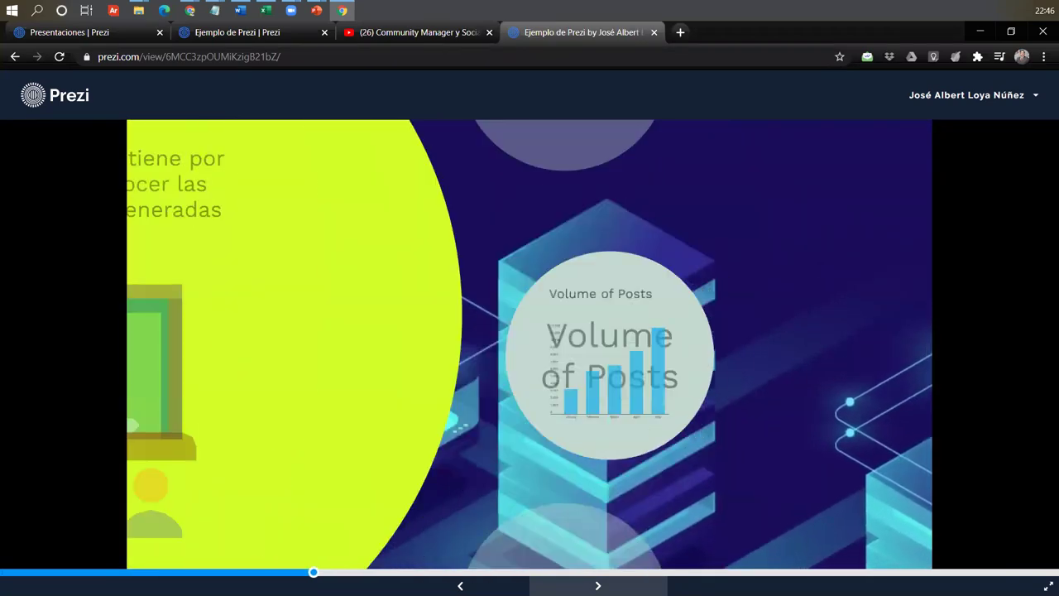
key(Right)
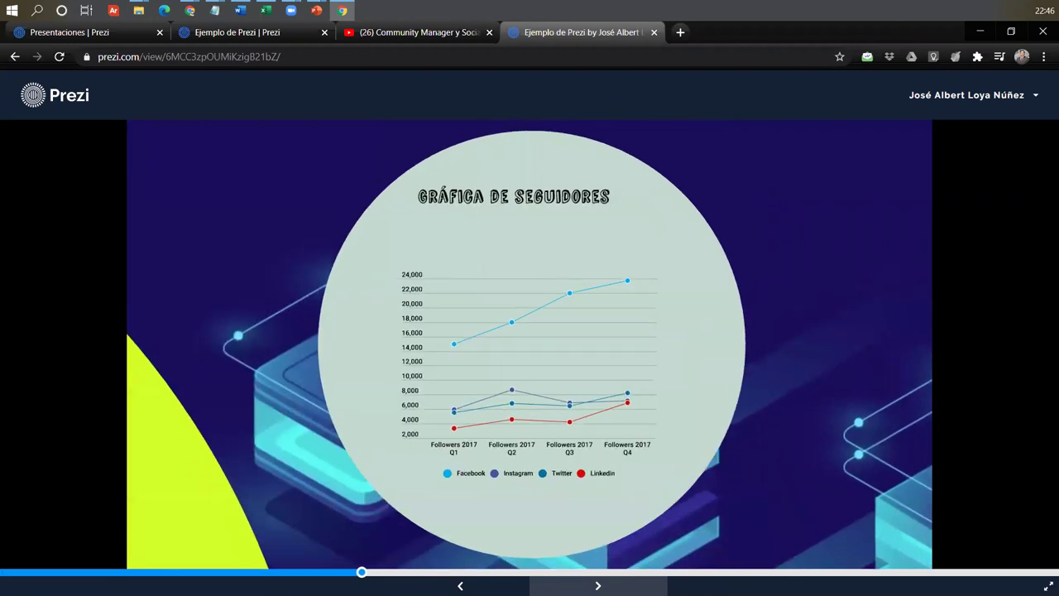
key(Right)
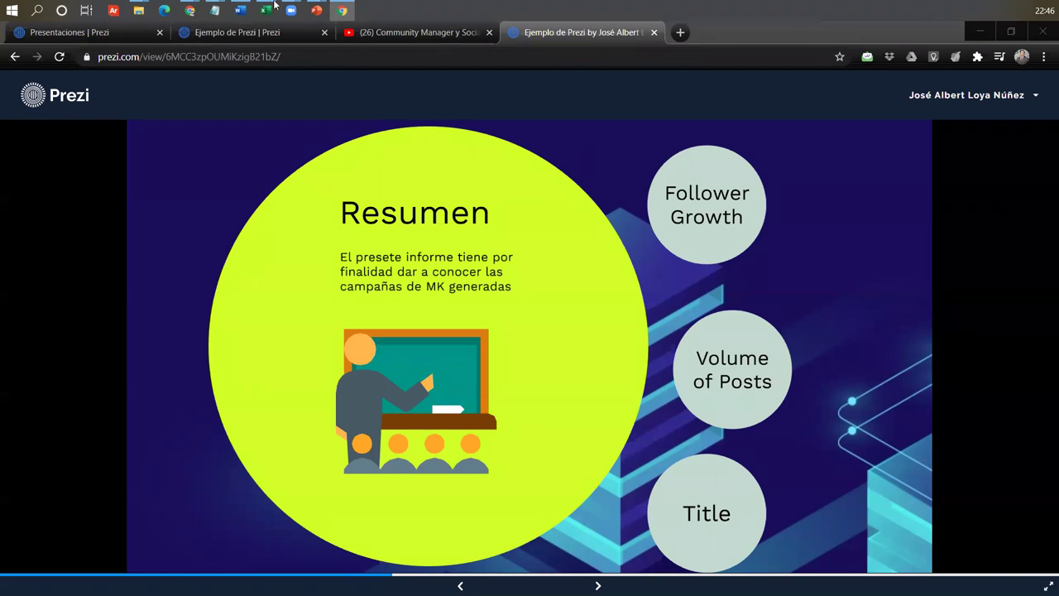
Return to the editor for "Ejemplo de Prezi" and review the available ways of presenting it.
click(276, 40)
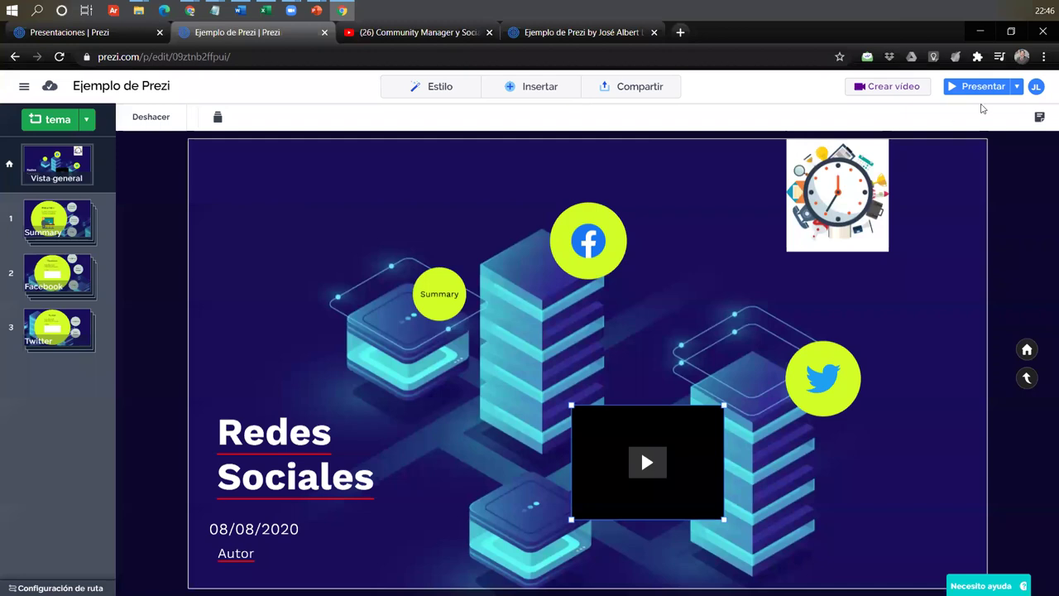
click(1017, 86)
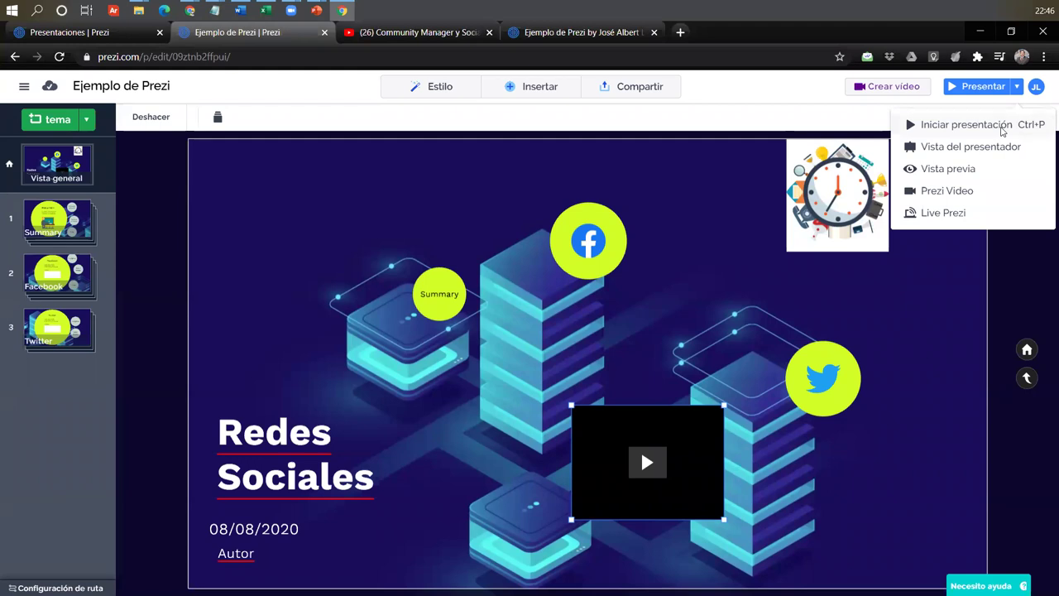
click(1018, 86)
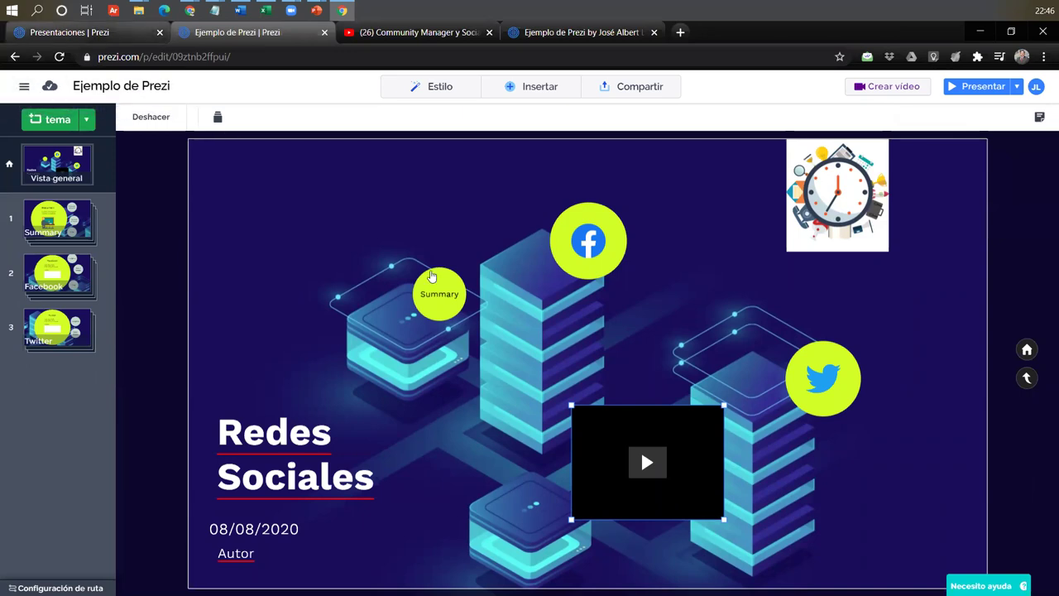
Go back to the presentations dashboard and reload it to refresh the list of presentations.
key(ctrl+shift+Tab)
scroll(610, 350, down, 3)
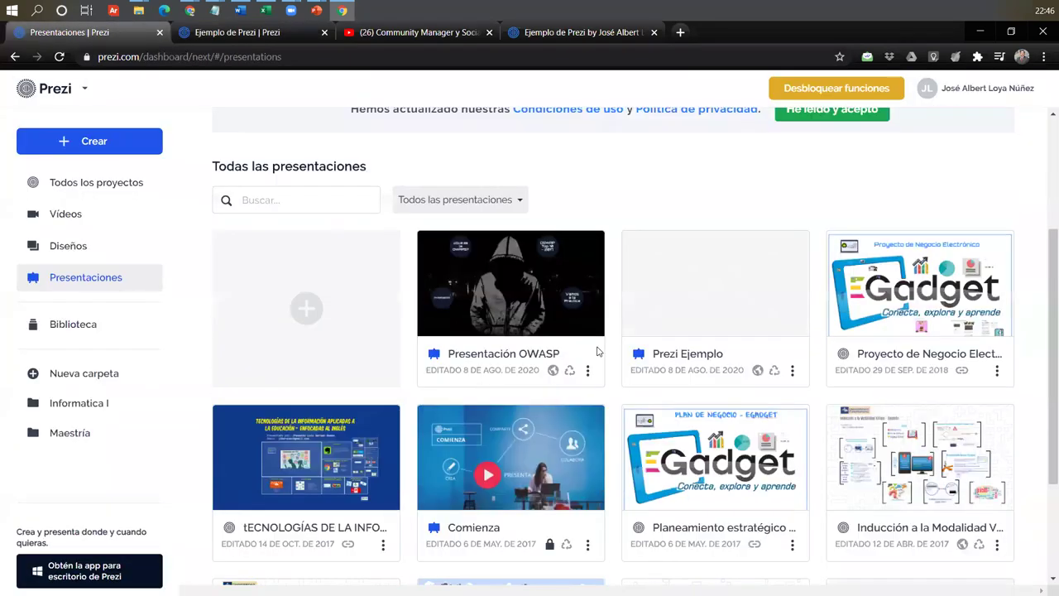
scroll(598, 351, up, 1)
click(59, 57)
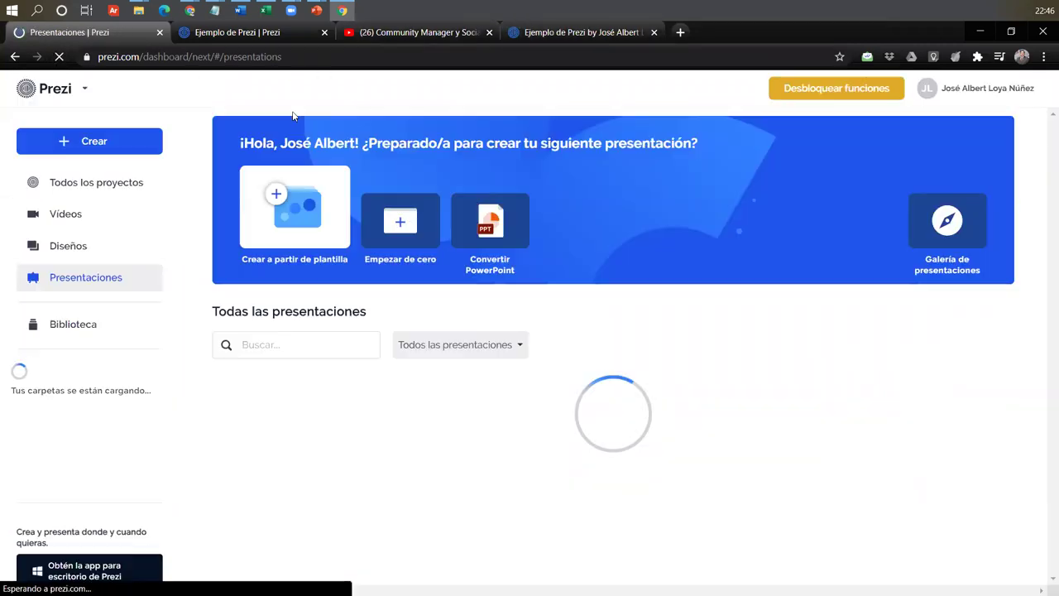
scroll(607, 366, down, 3)
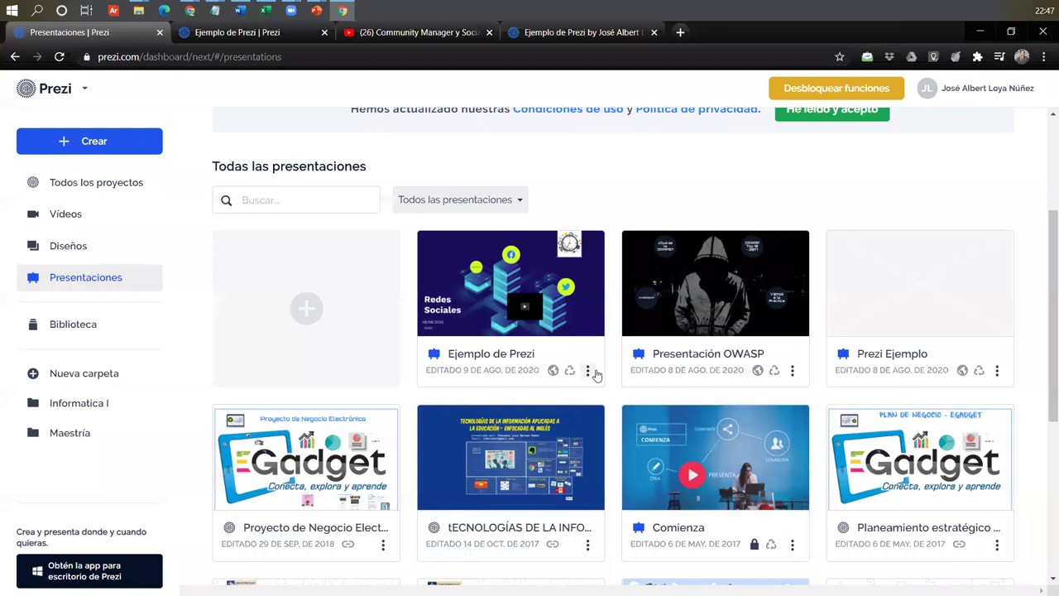
Examine the actions available for "Ejemplo de Prezi" on the dashboard, including the download option's licence requirement.
click(589, 371)
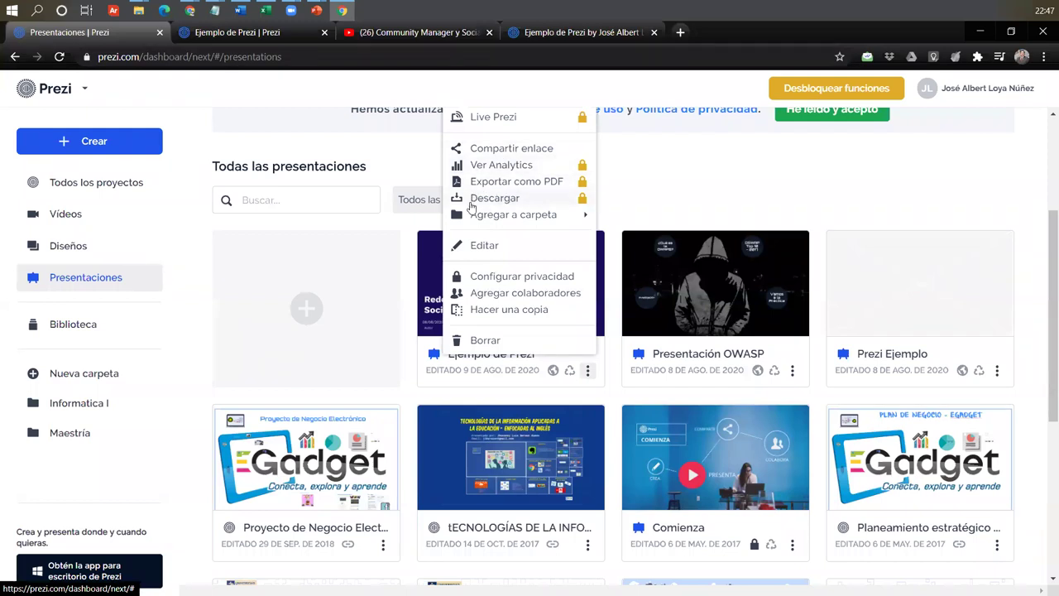
mouse_move(563, 207)
mouse_move(511, 202)
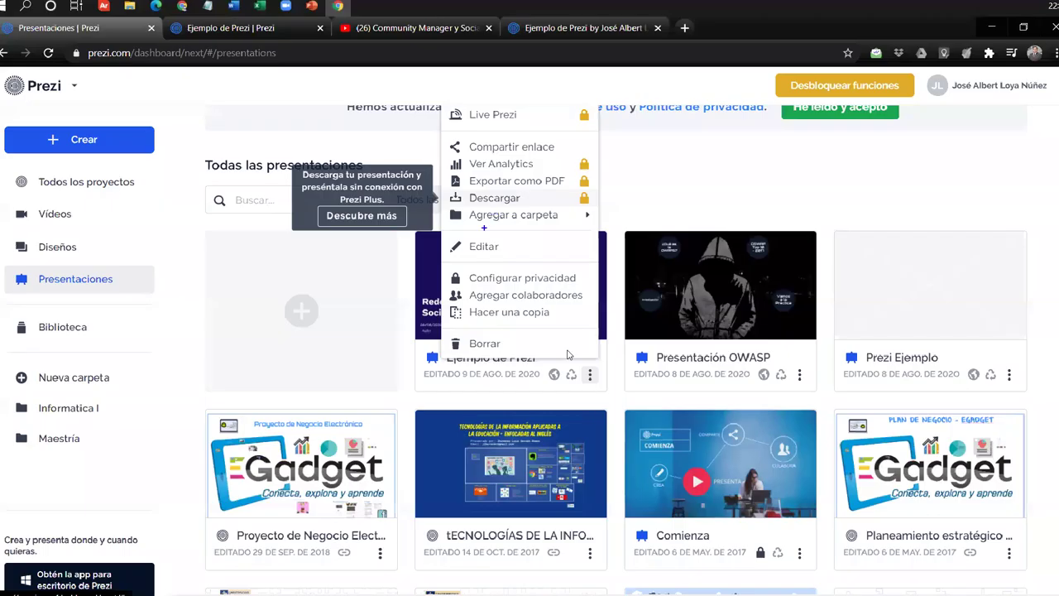
click(664, 544)
Open the privacy settings of "Ejemplo de Prezi" from the dashboard.
click(589, 372)
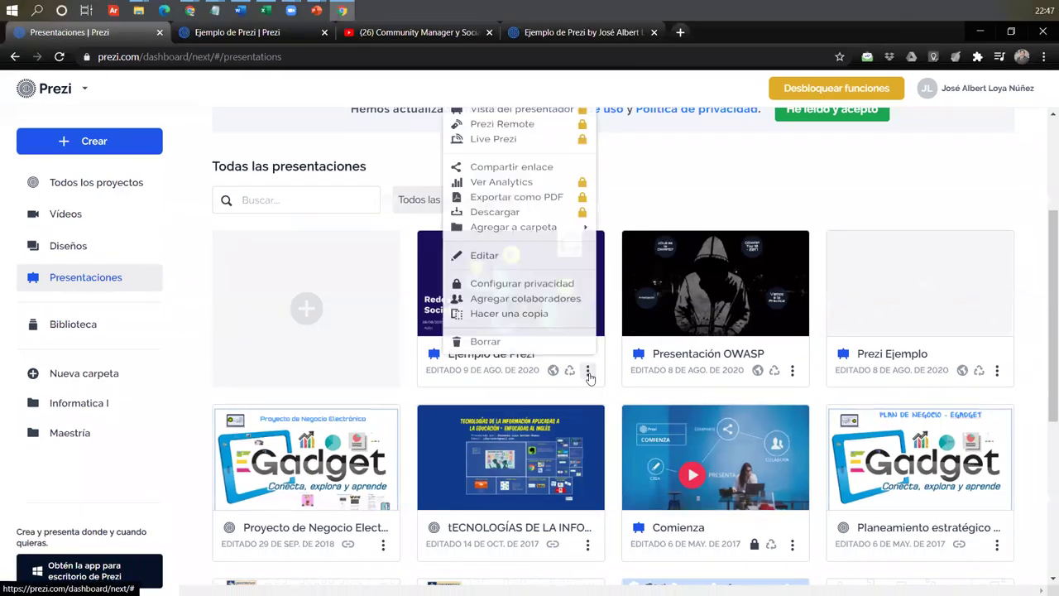
click(540, 278)
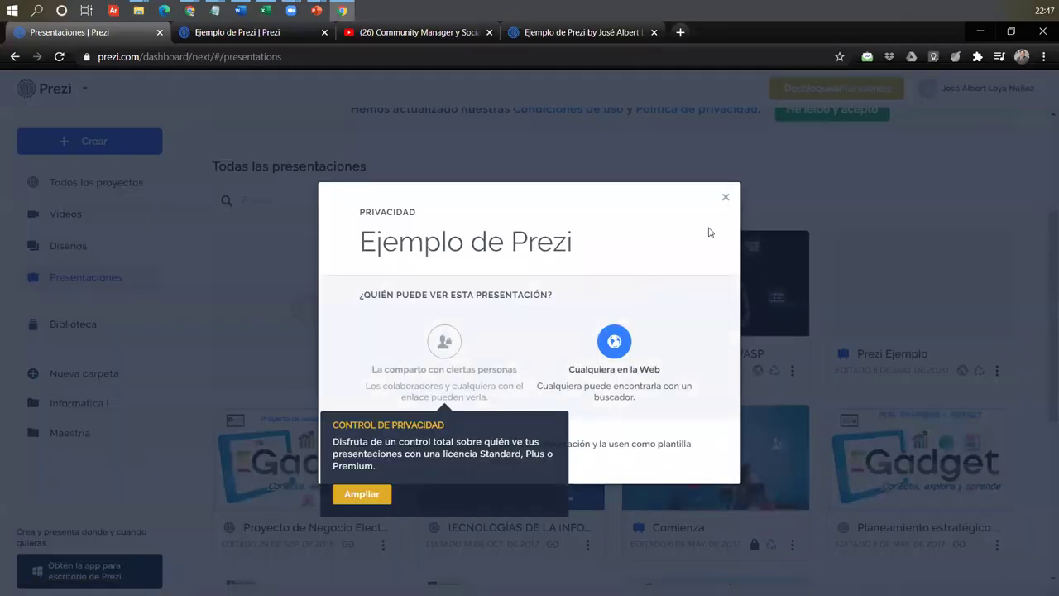
Close the privacy settings and look over the available options for the Ejemplo de Prezi presentation in the dashboard.
click(726, 197)
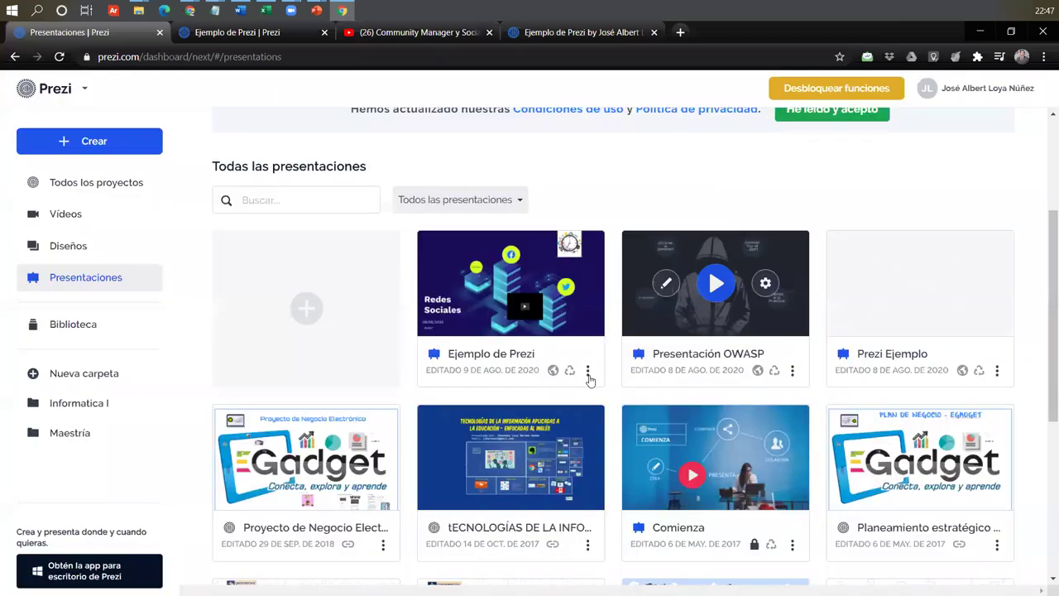
click(588, 373)
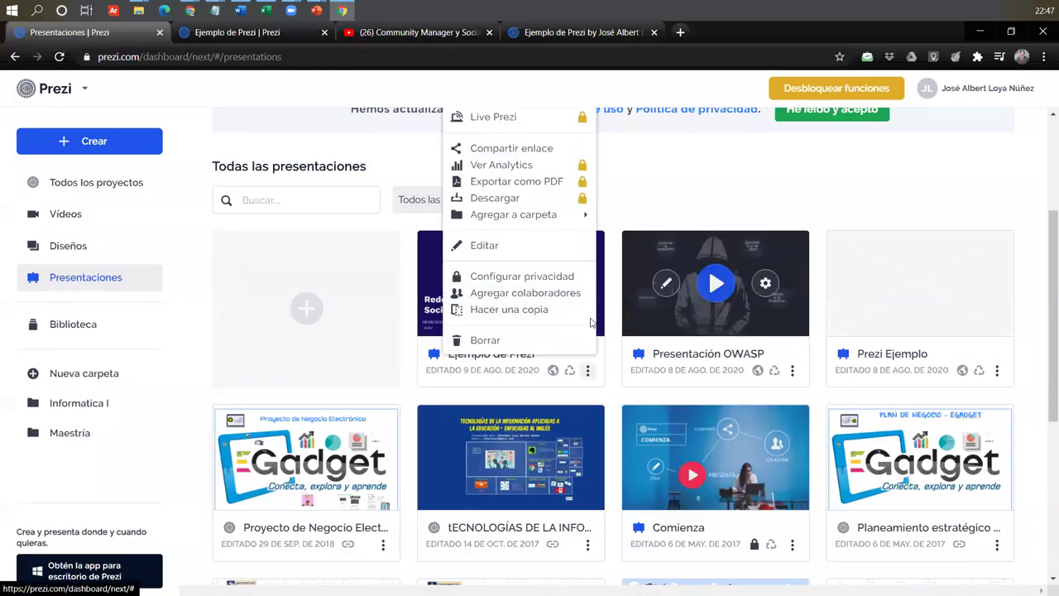
click(565, 377)
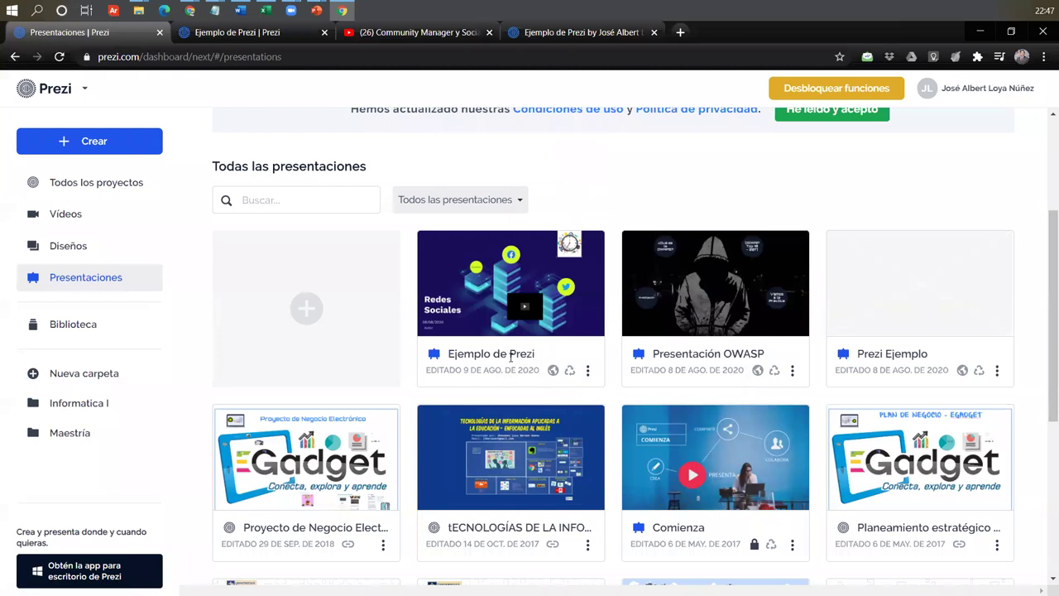
scroll(673, 407, down, 2)
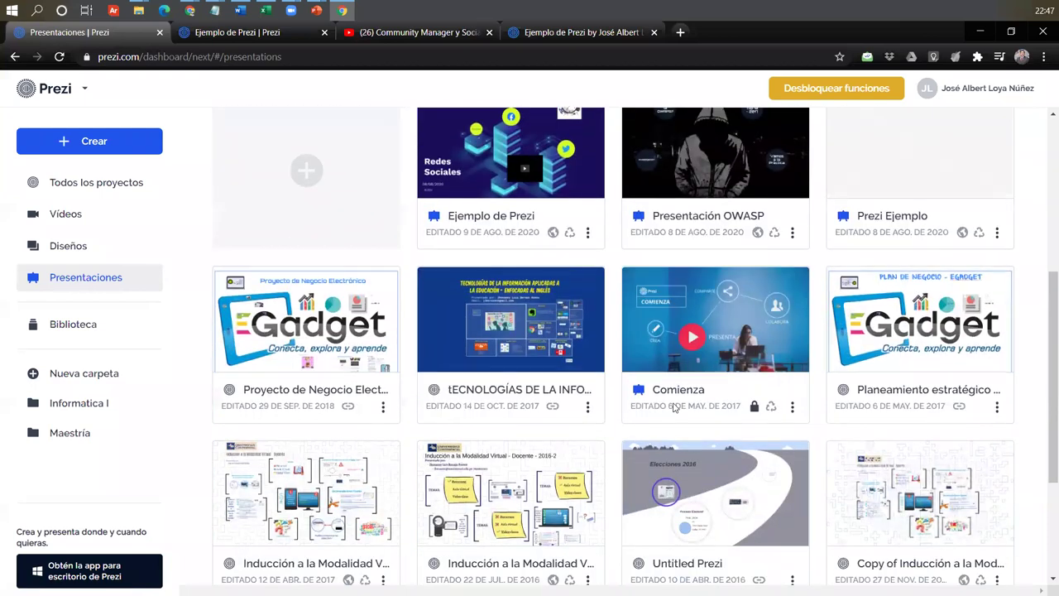
scroll(633, 124, up, 4)
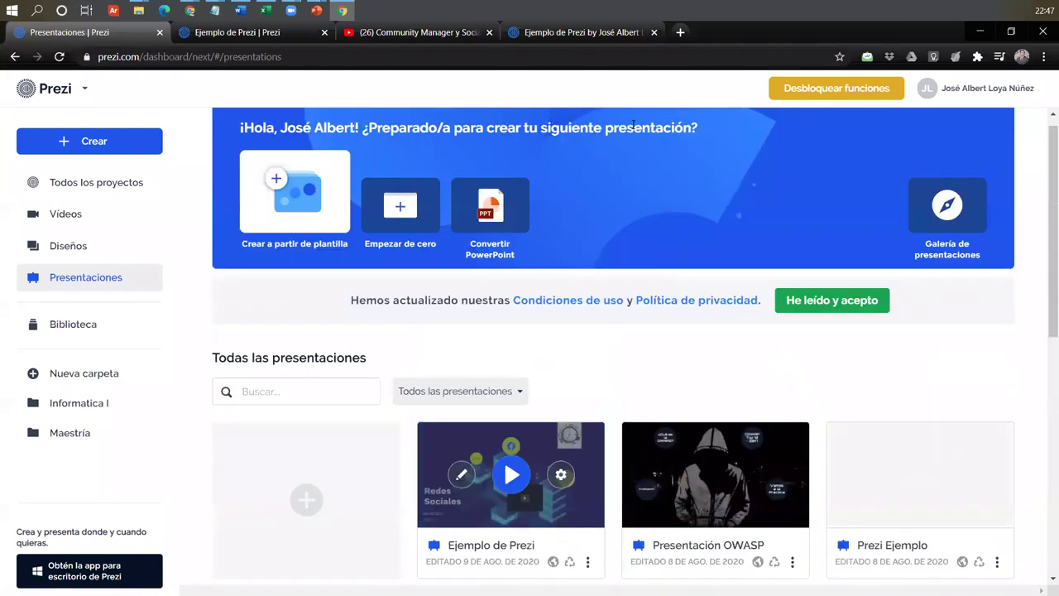
Close the published view of Ejemplo de Prezi and return to the presentation's editor page.
click(637, 33)
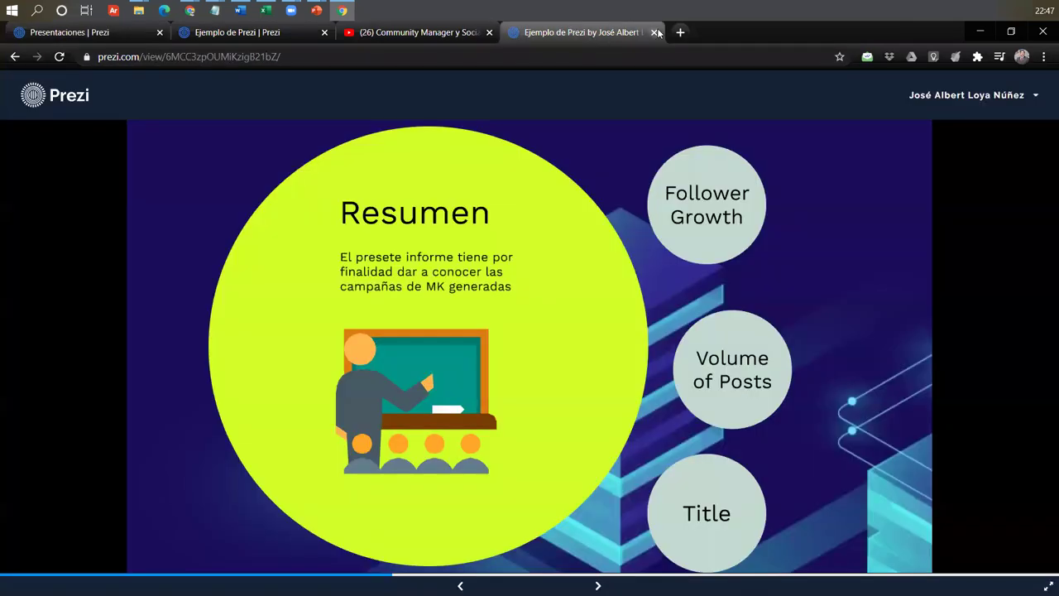
click(654, 32)
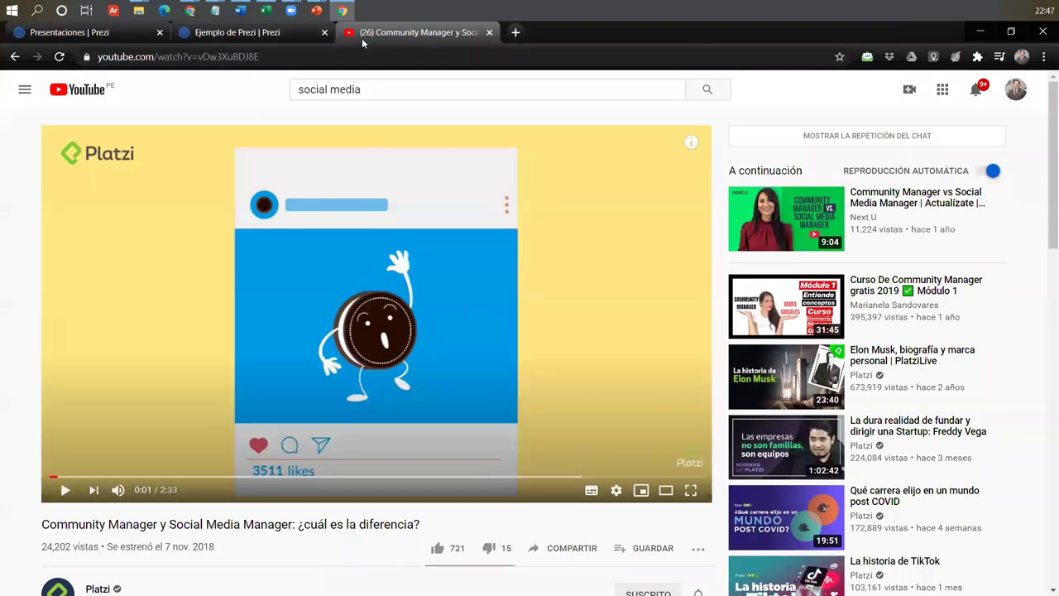
click(254, 35)
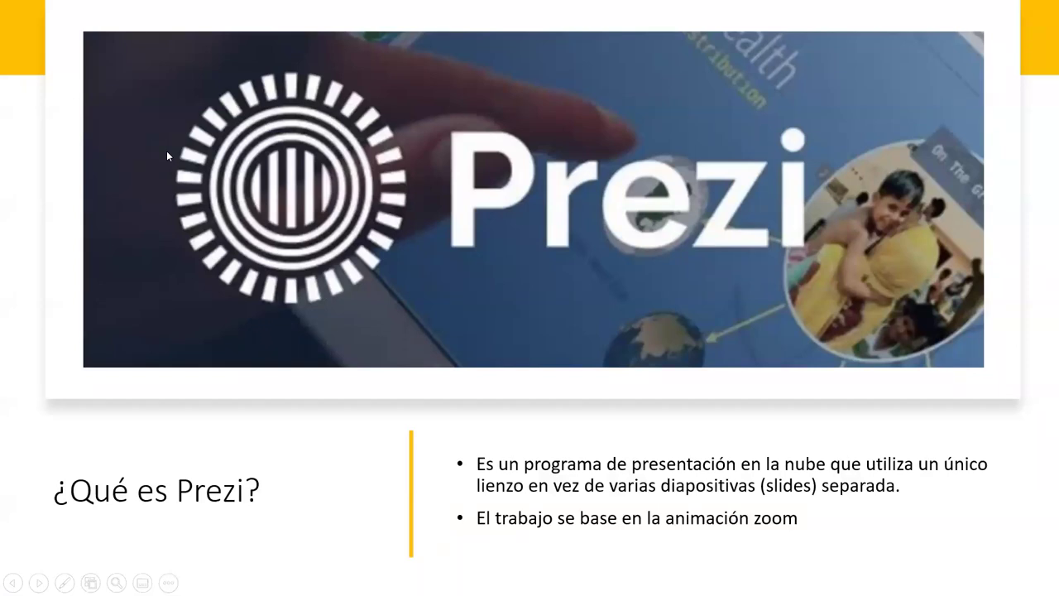
key(Right)
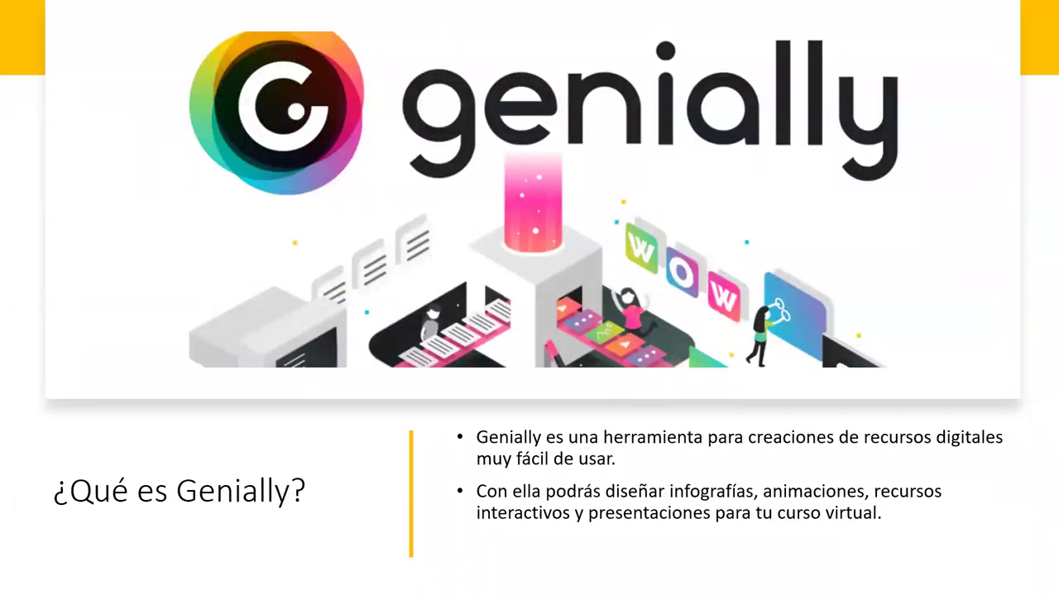
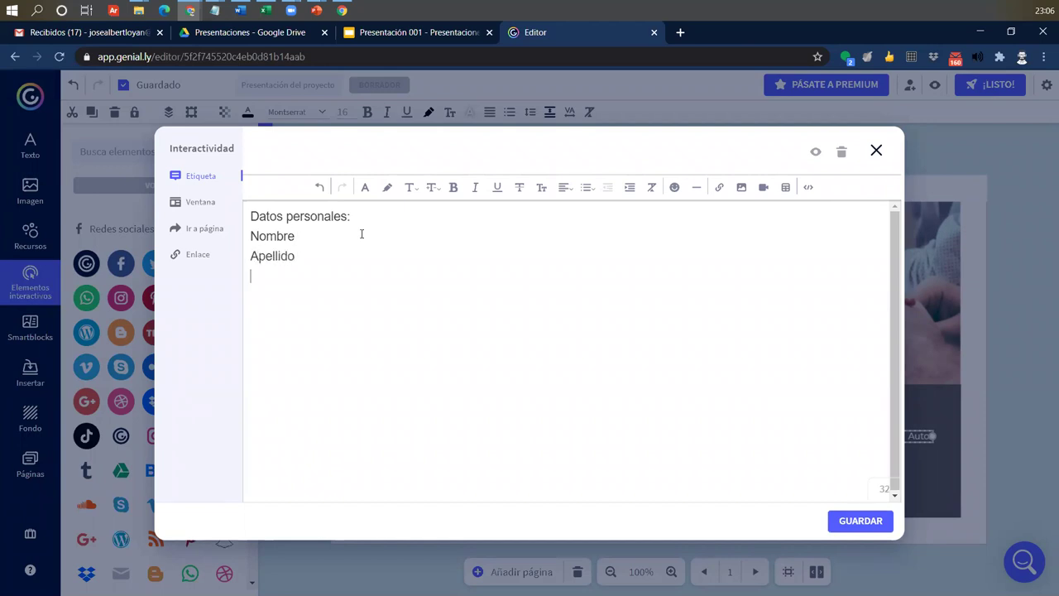
Add the lines Email and Celular to the Autor text's label, save it and check the label in the preview.
text(Email)
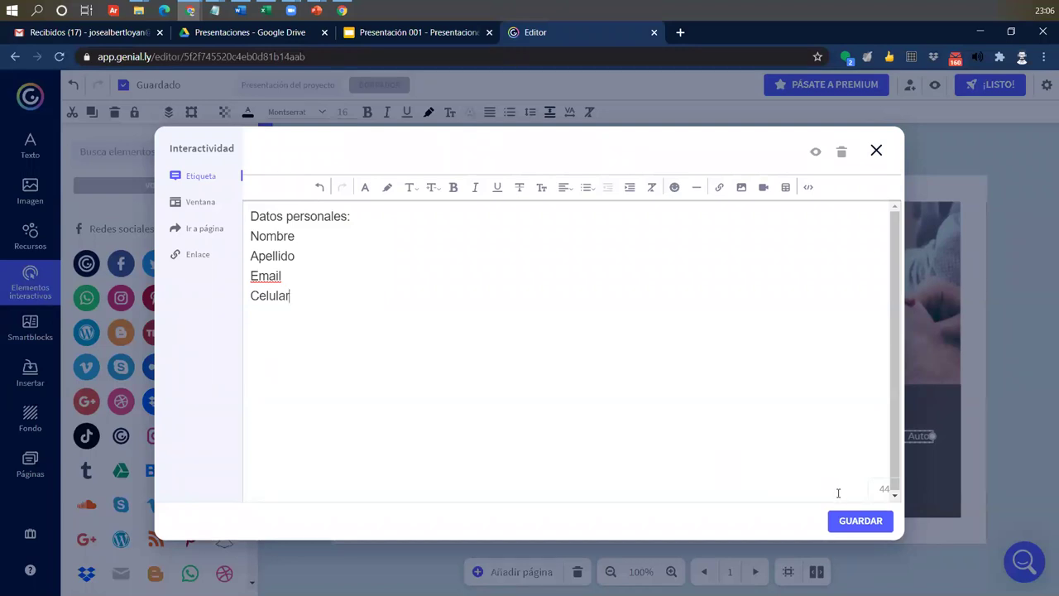
click(987, 391)
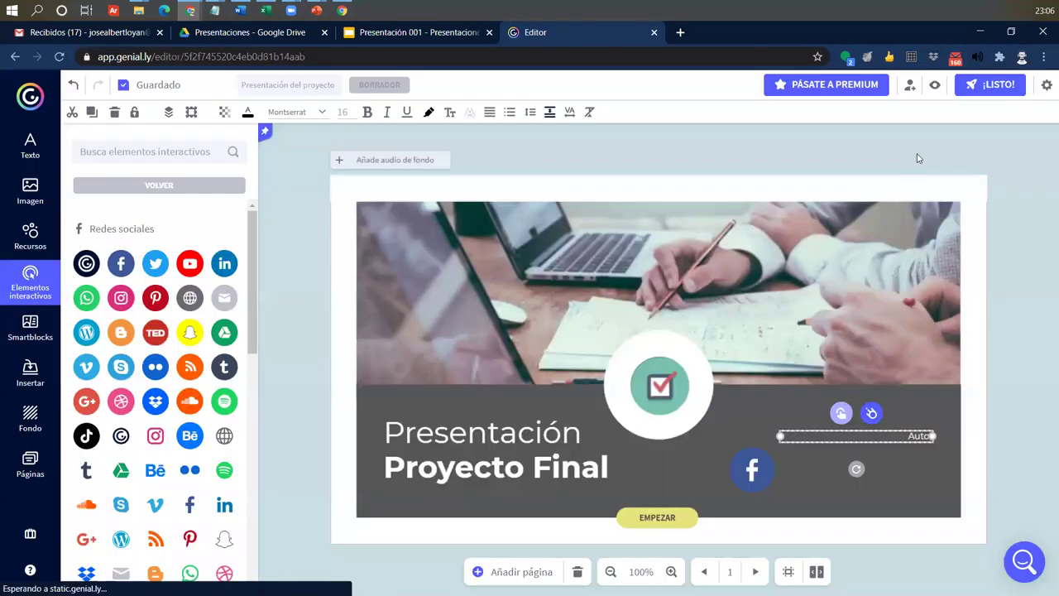
click(934, 85)
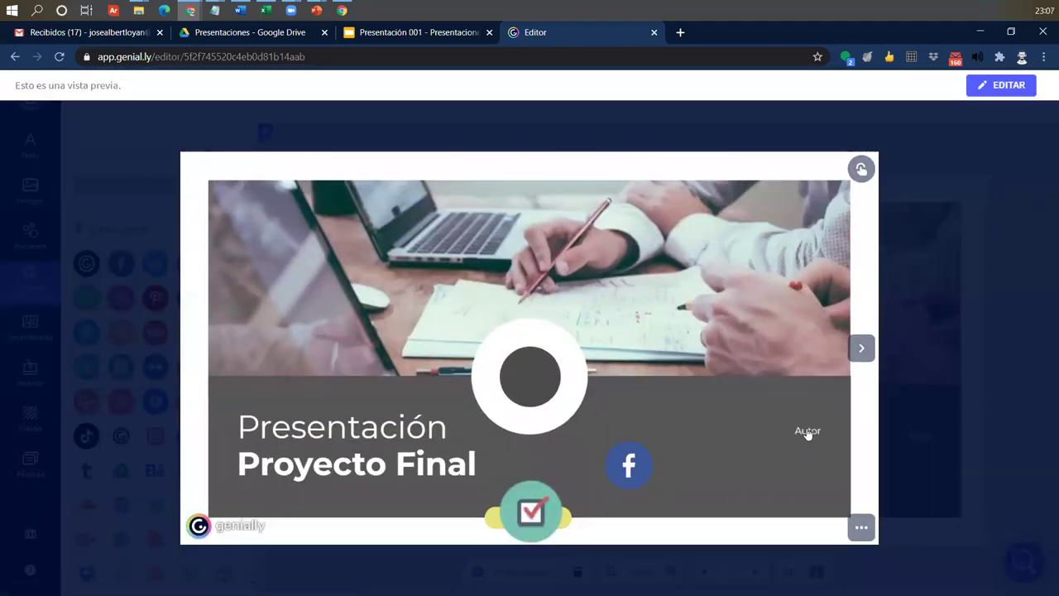
mouse_move(791, 439)
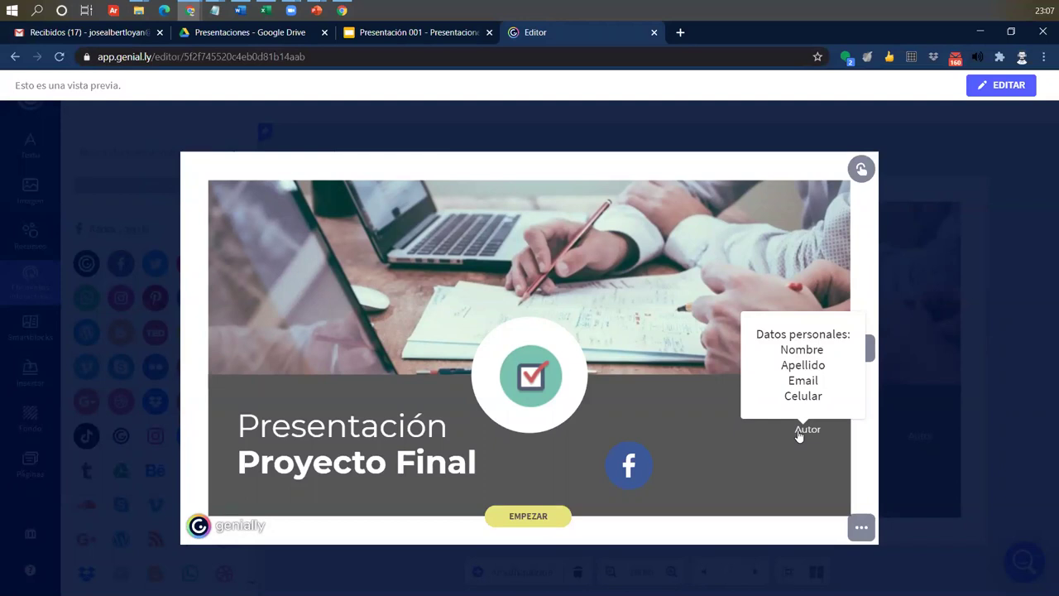
click(177, 352)
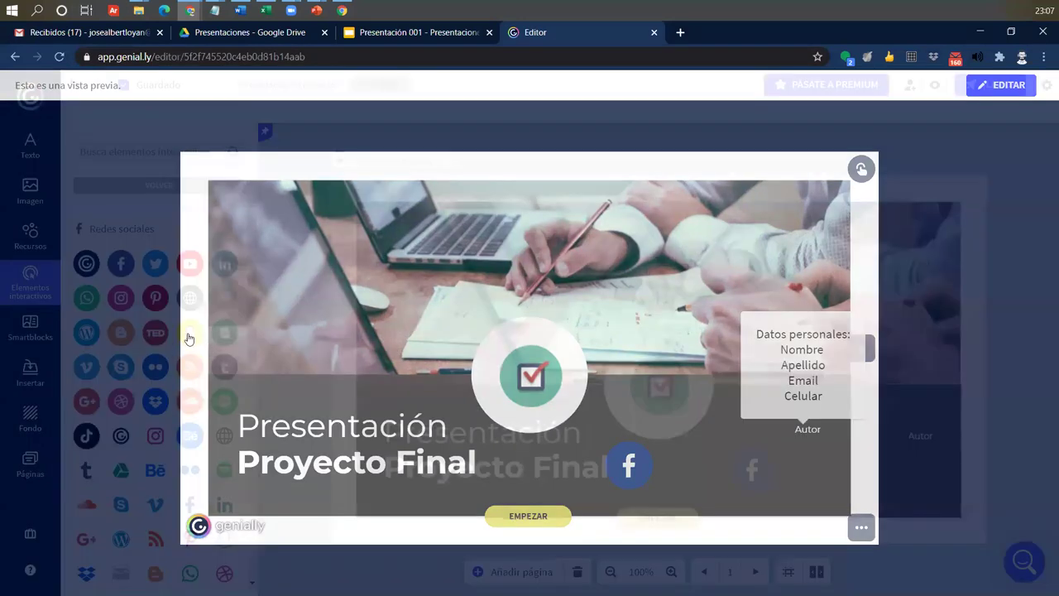
Browse the available resources and the page list, and open page 6, Imagen, for editing.
click(31, 230)
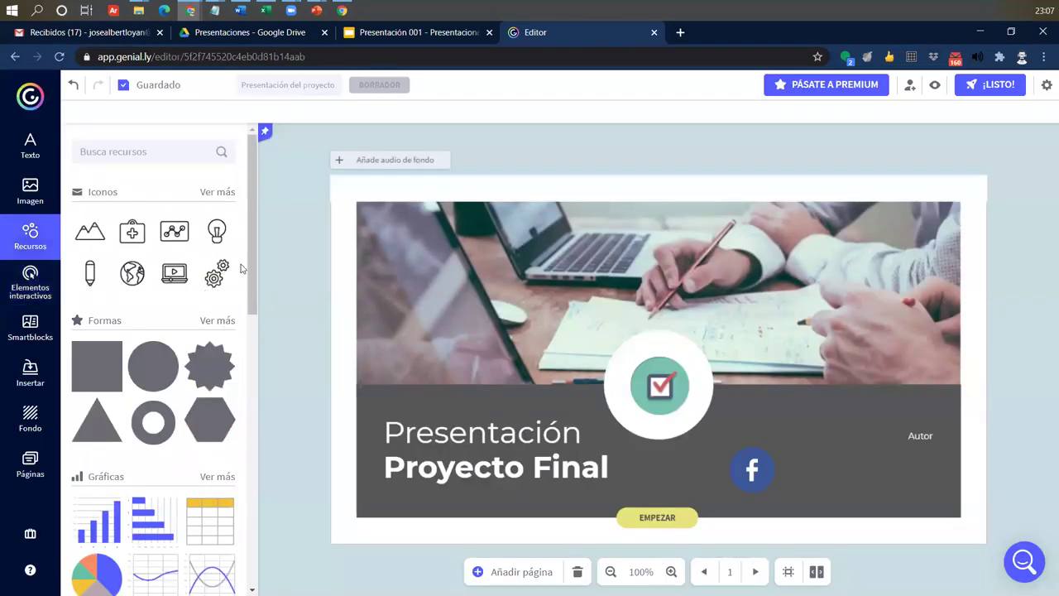
drag(249, 225, 257, 434)
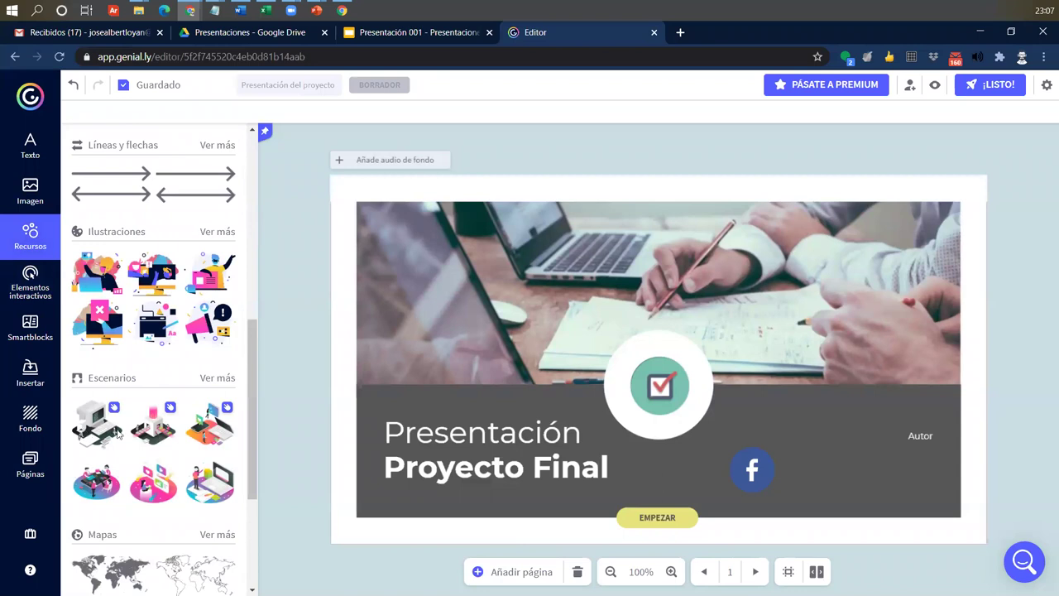
click(30, 465)
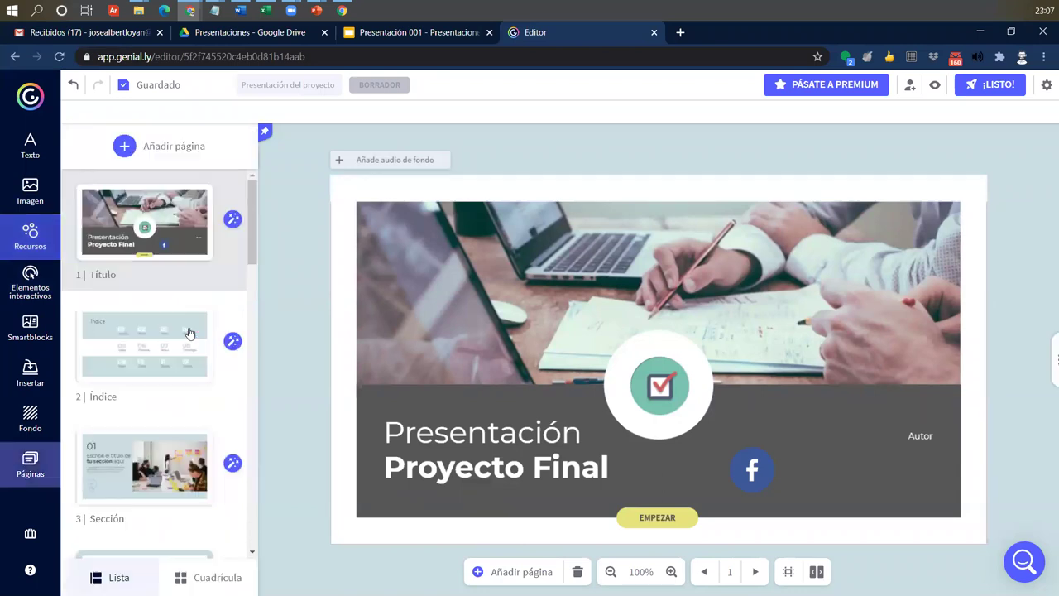
scroll(169, 349, down, 3)
scroll(168, 350, down, 3)
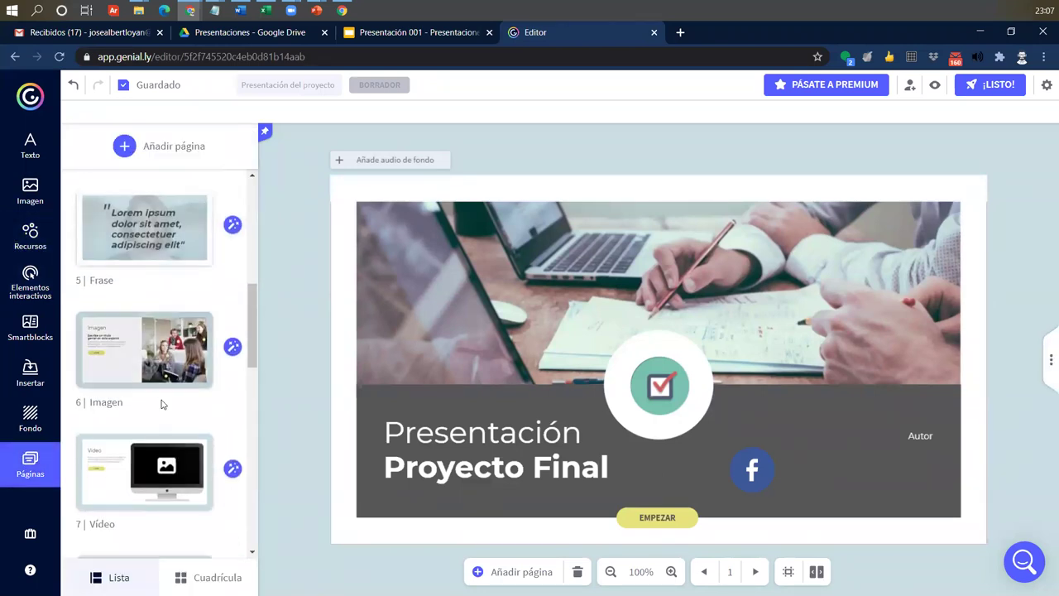
click(119, 488)
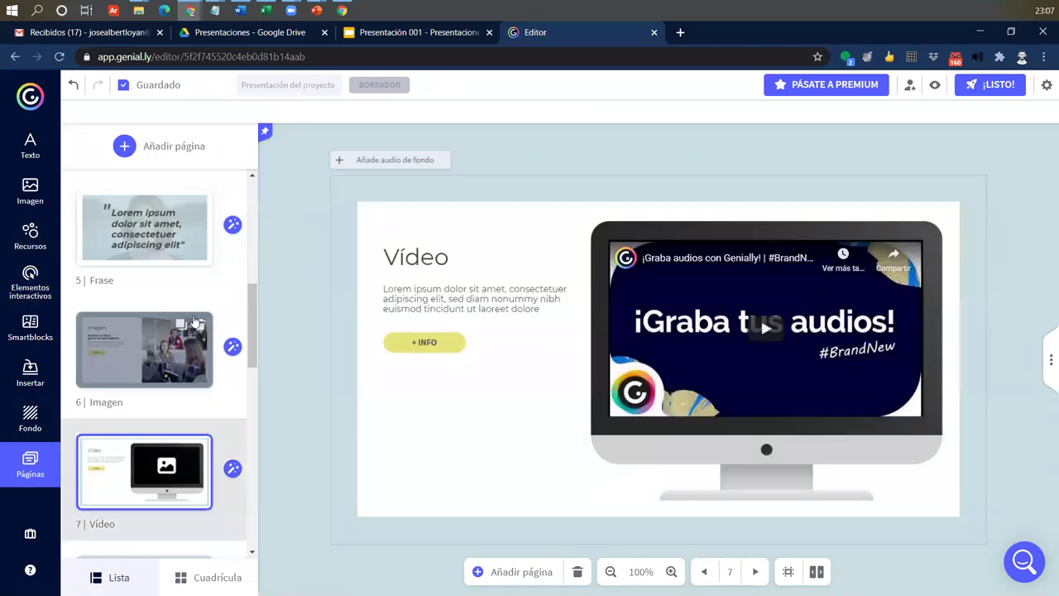
click(118, 352)
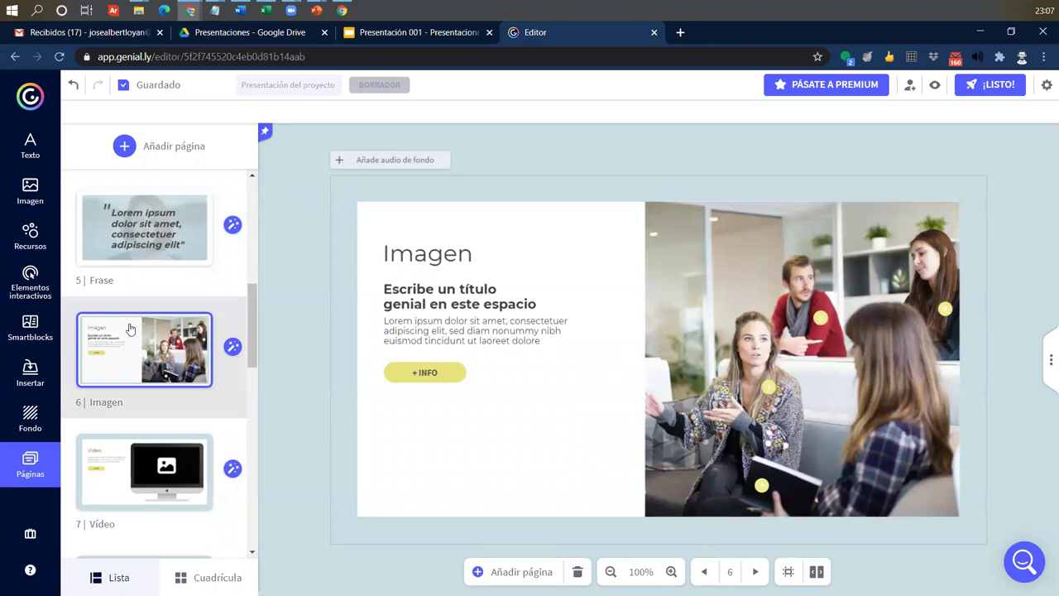
Insert the laptop-and-phone scene from Escenarios onto the Imagen page and delete the duplicate copy overlapping the photo.
click(30, 236)
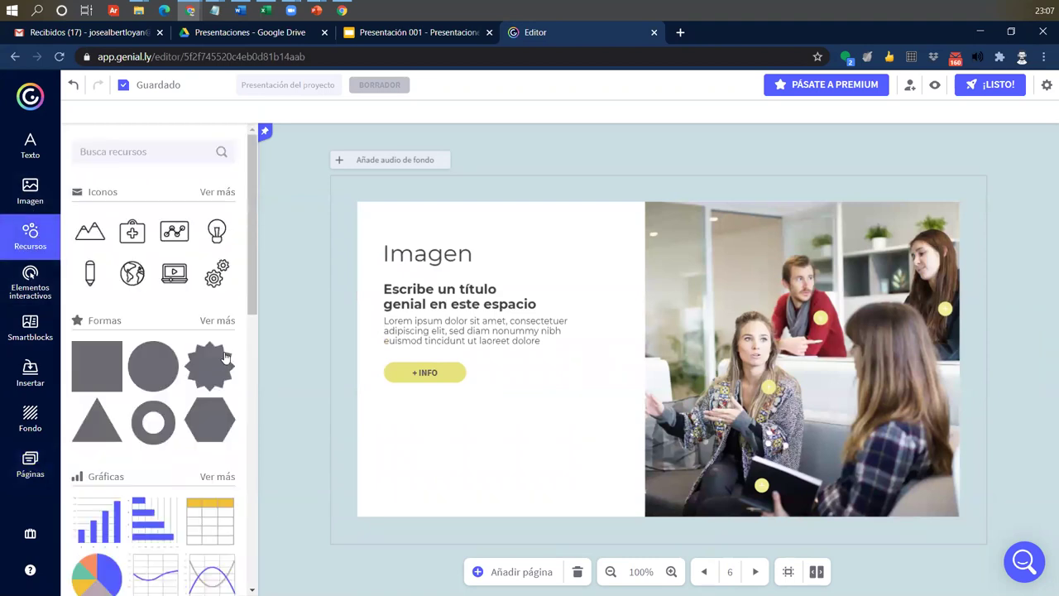
scroll(225, 357, down, 6)
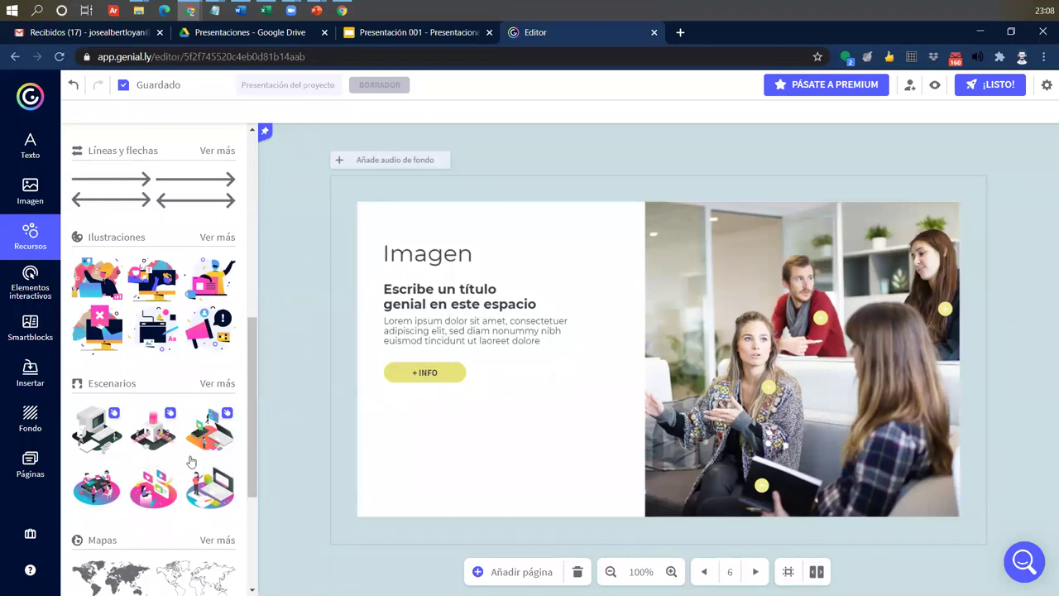
drag(250, 433, 497, 448)
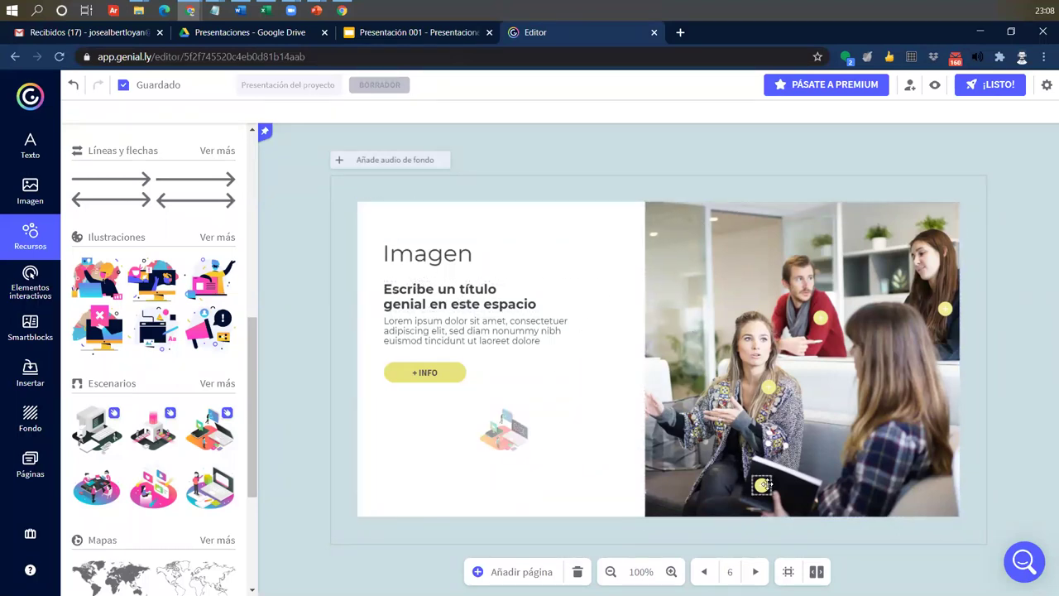
click(761, 485)
drag(503, 430, 513, 413)
drag(592, 380, 582, 380)
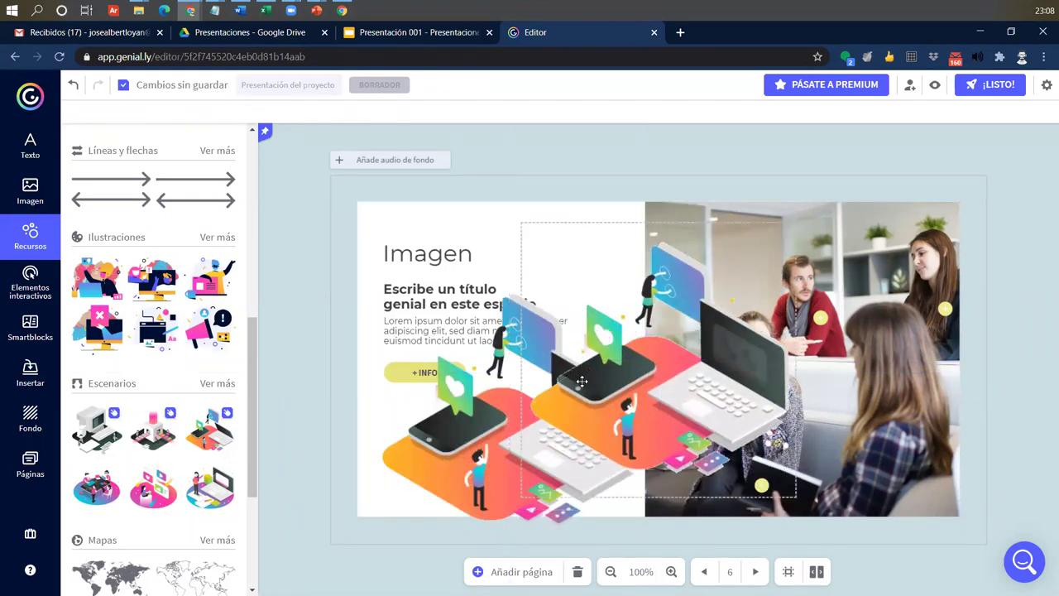
click(582, 381)
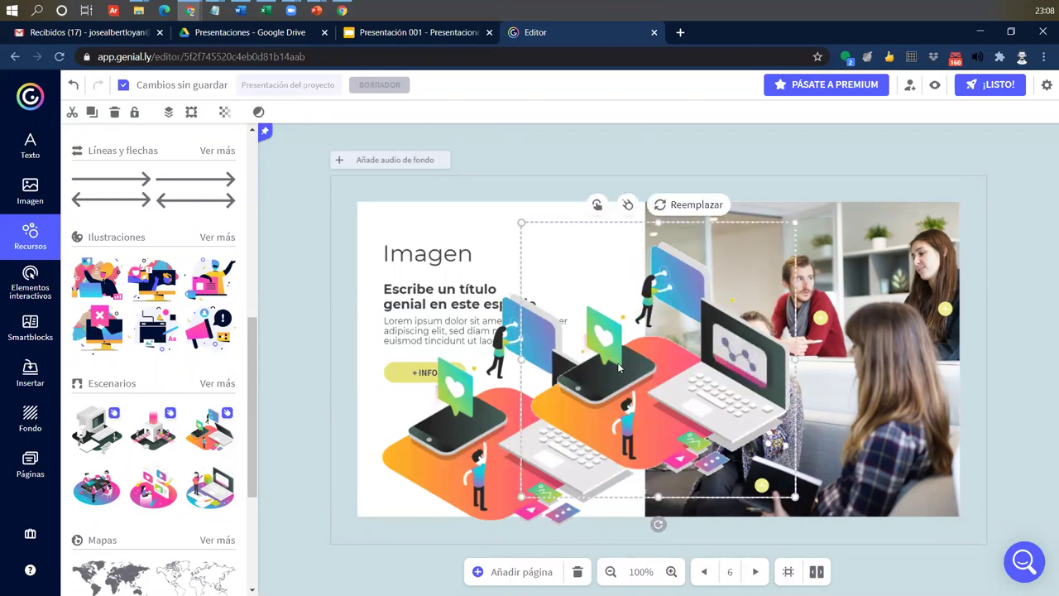
key(Delete)
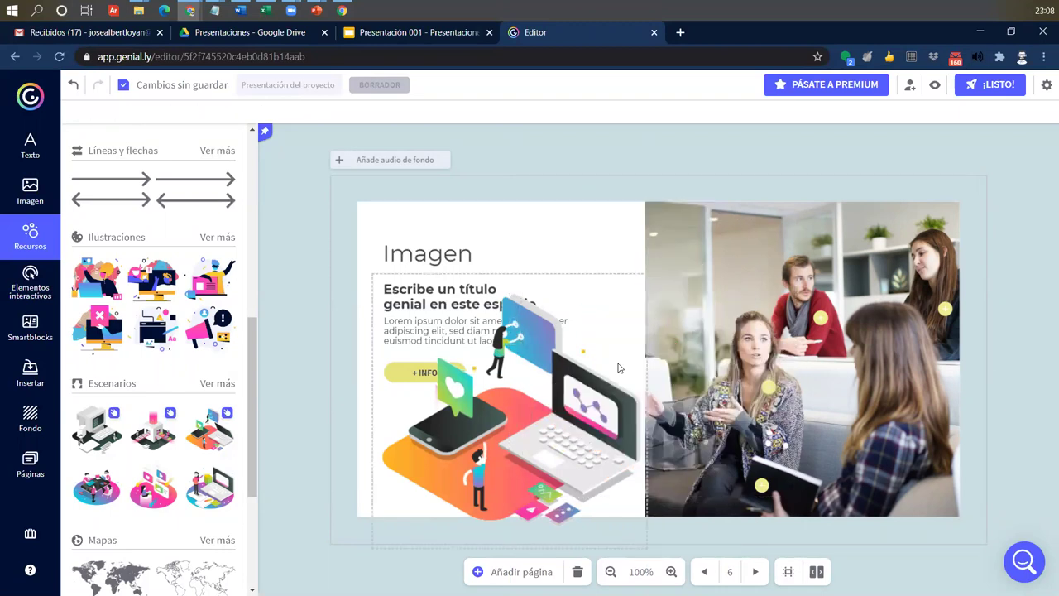
Shrink the laptop-and-phone scene and position it in the white area below the Imagen page's body text.
click(506, 426)
drag(372, 272, 437, 339)
drag(538, 412, 508, 416)
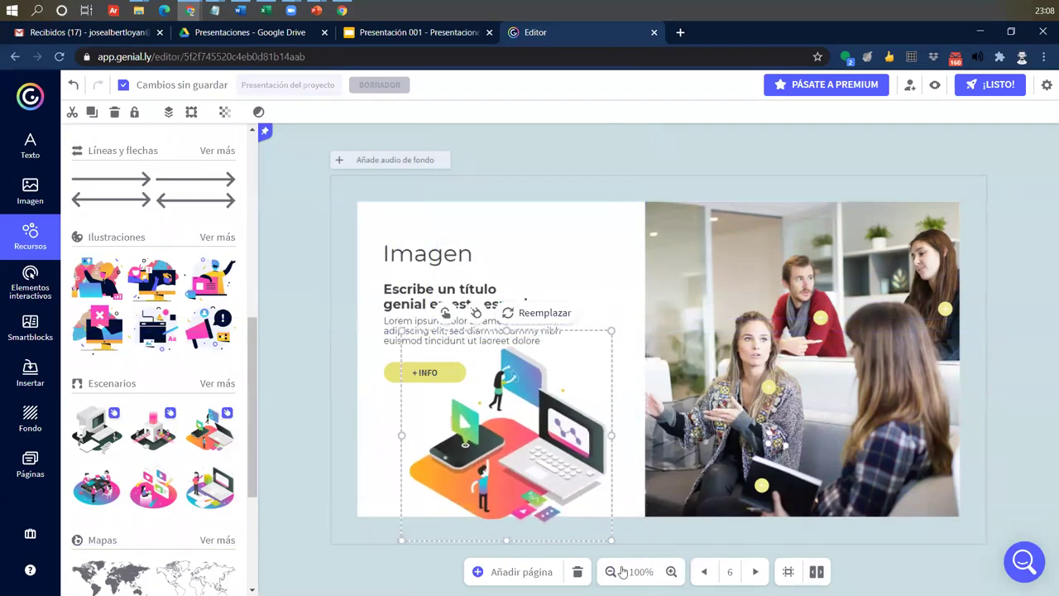
drag(611, 516, 585, 514)
drag(510, 460, 513, 473)
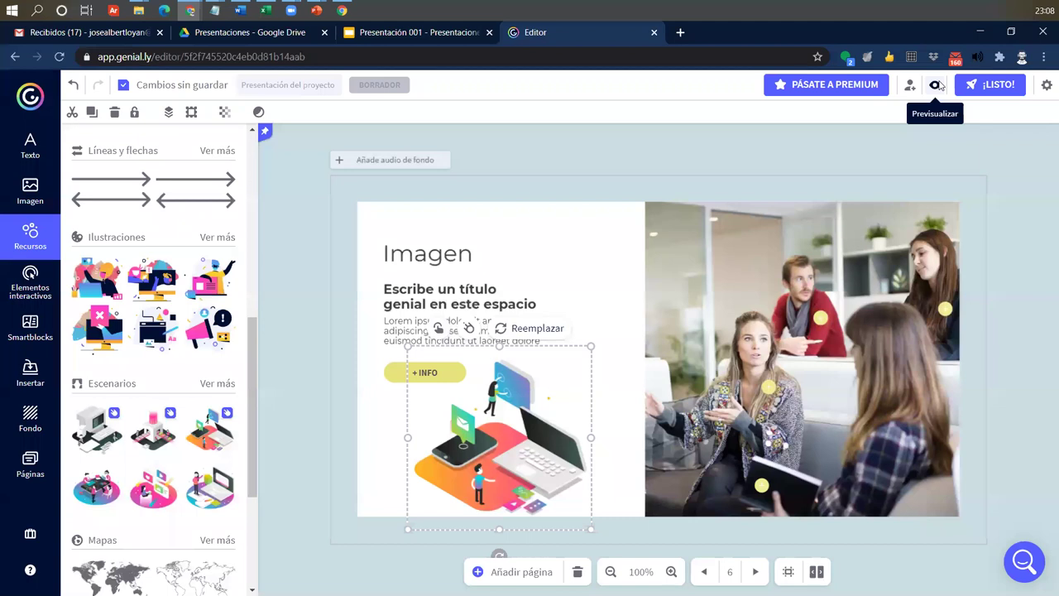
Preview the Imagen page, check the labels of the photo's interactive markers, view the Vídeo page and return to editing.
click(935, 84)
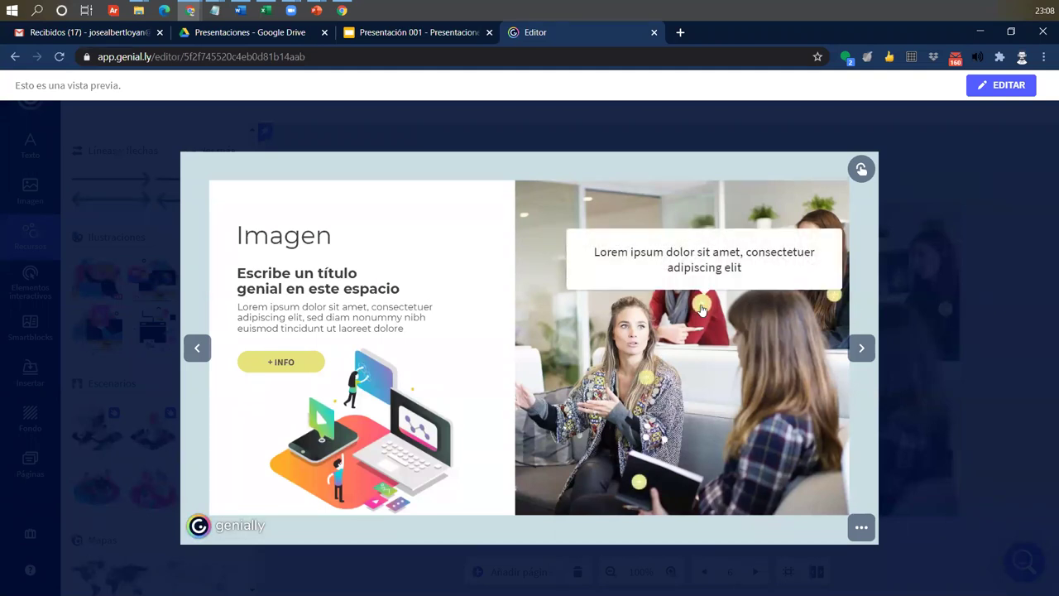
mouse_move(835, 305)
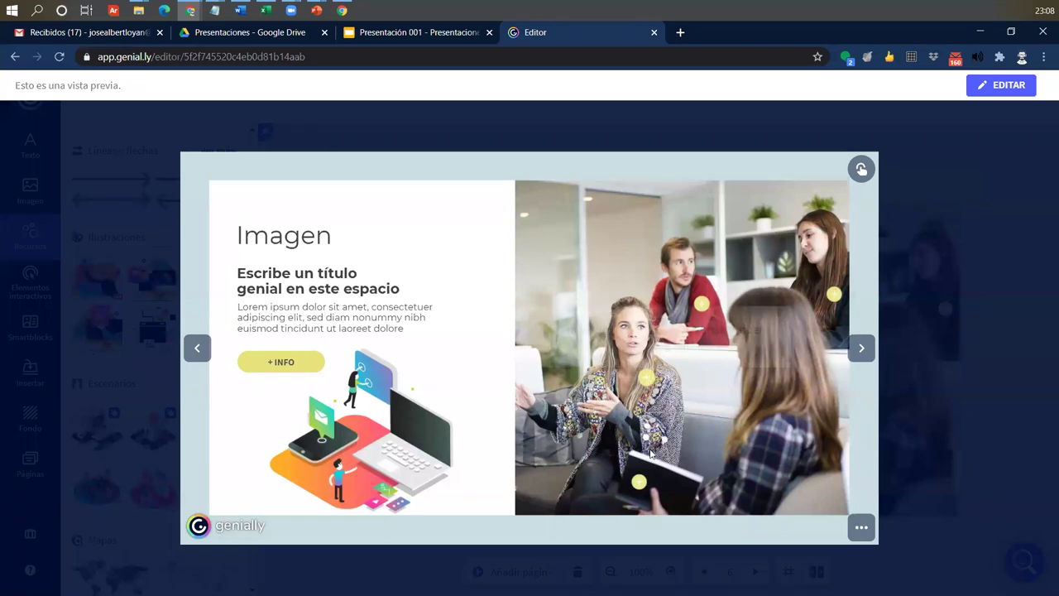
mouse_move(644, 364)
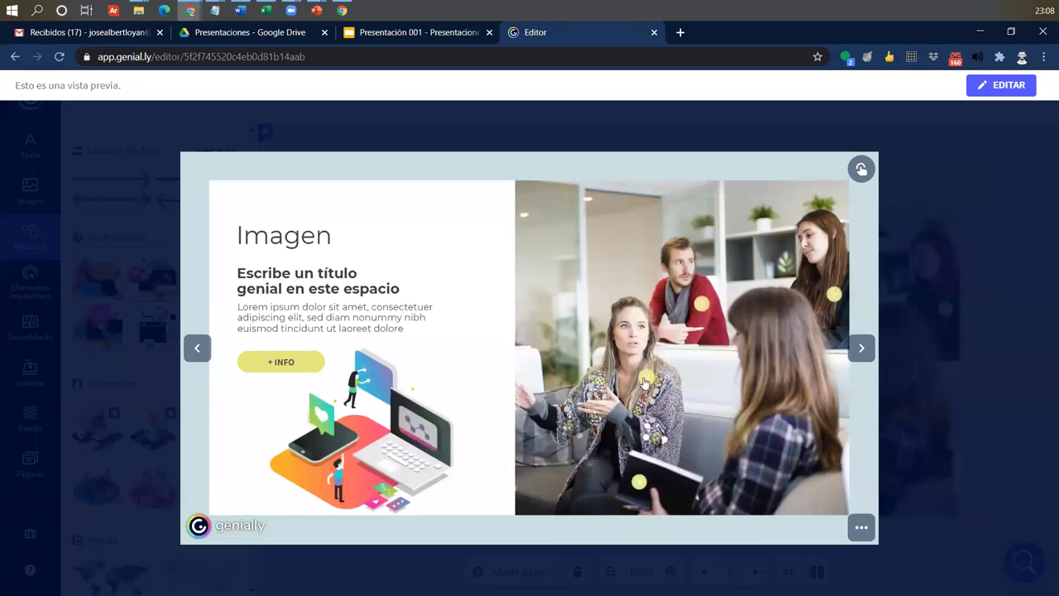
mouse_move(819, 288)
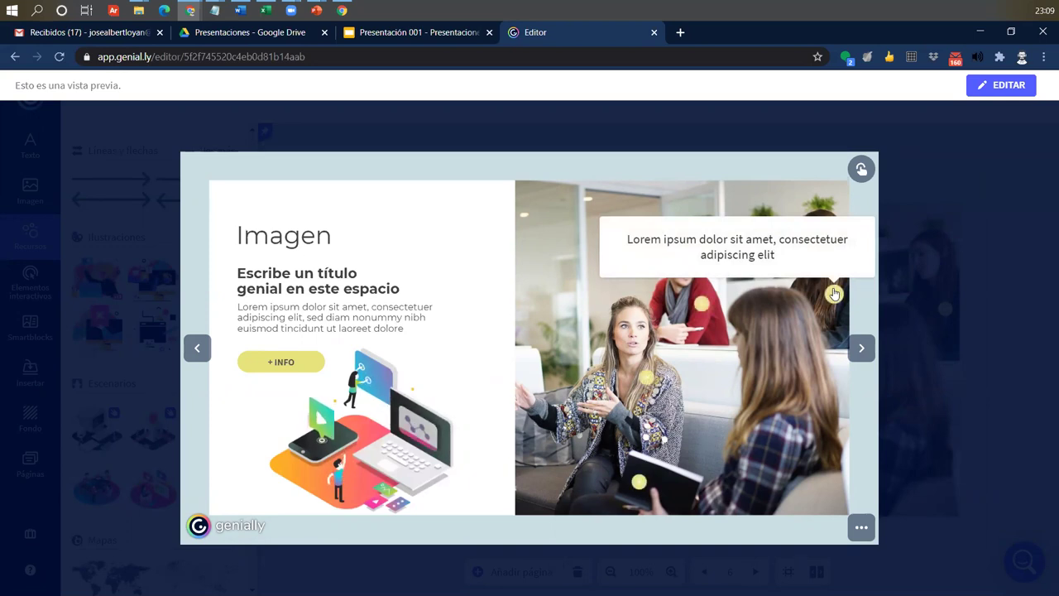
click(860, 347)
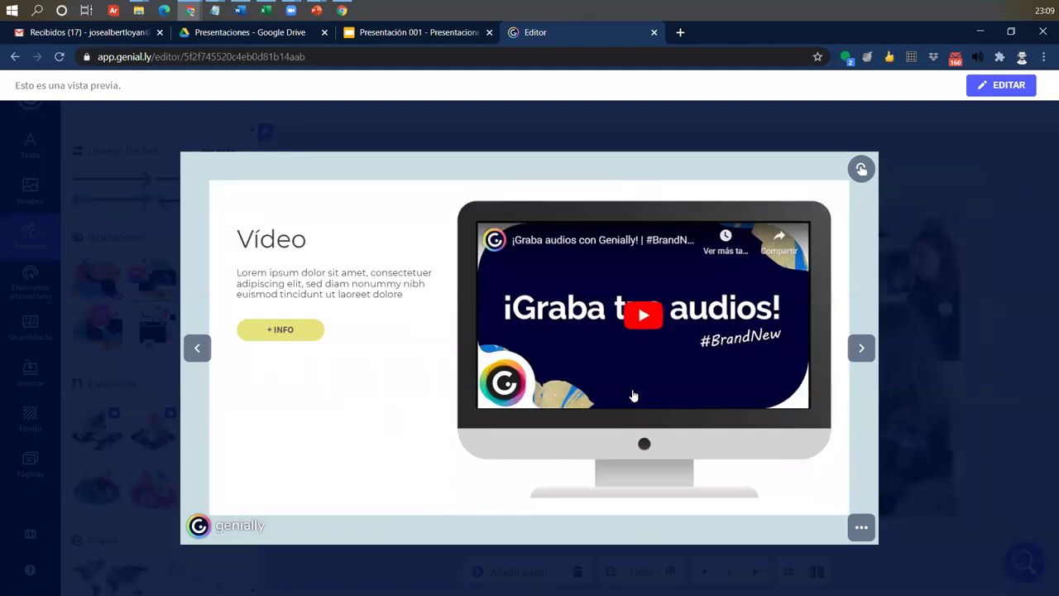
click(927, 155)
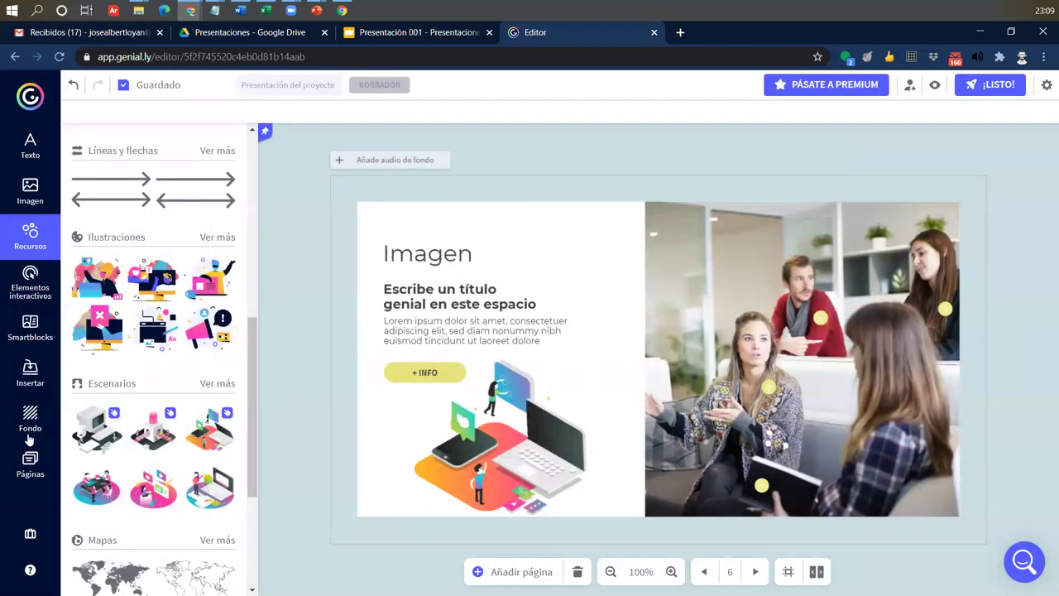
Add a blank template page after page 6, Imagen.
click(33, 460)
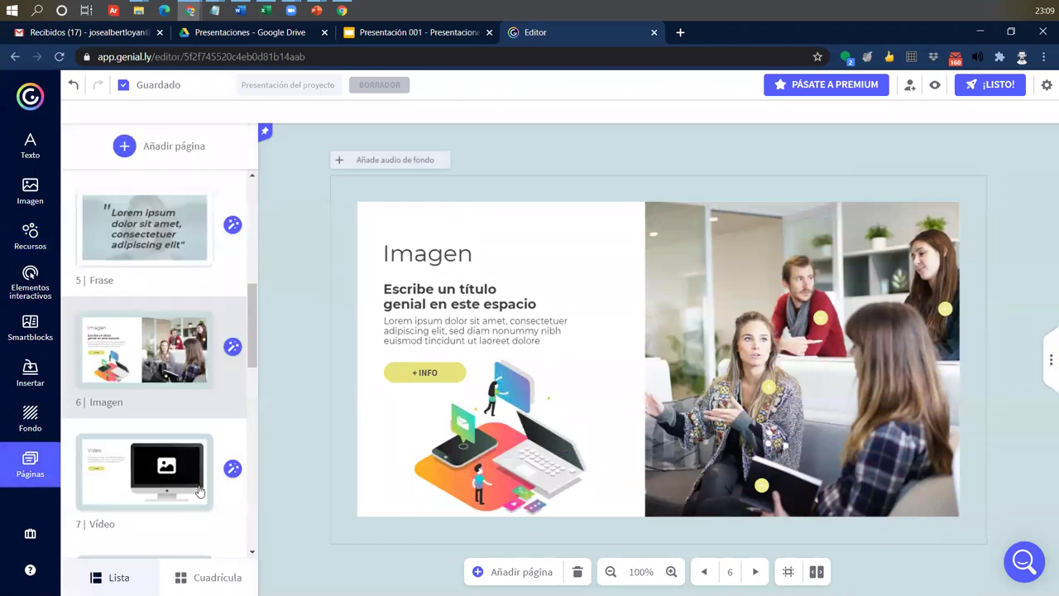
click(187, 146)
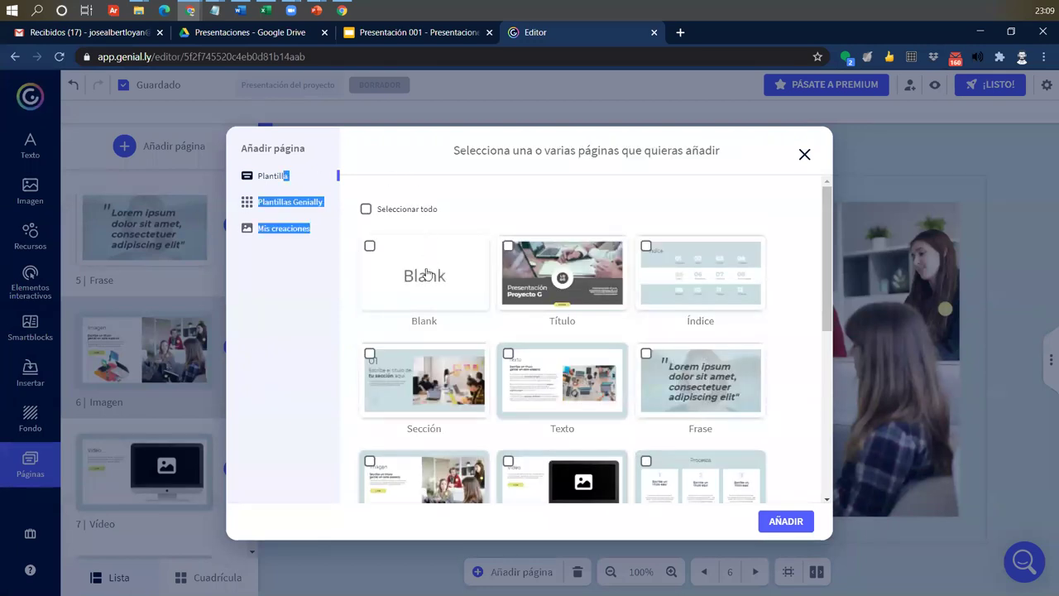
click(425, 277)
click(787, 521)
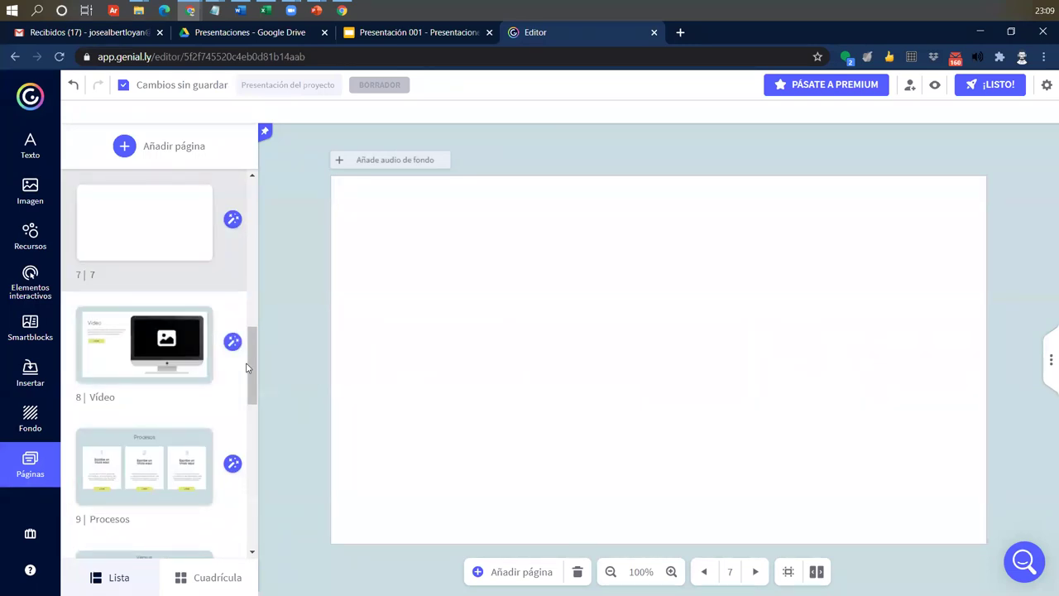
Browse the image library, its transparent-background pictures, the interactive elements and the Smartblocks charts.
click(27, 191)
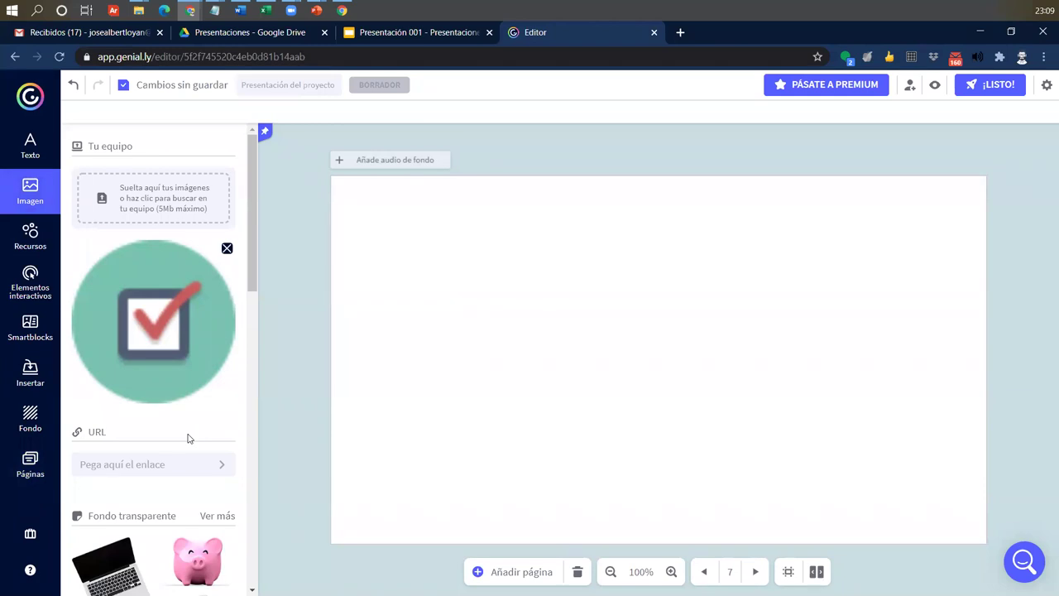
scroll(189, 439, down, 7)
scroll(187, 437, down, 3)
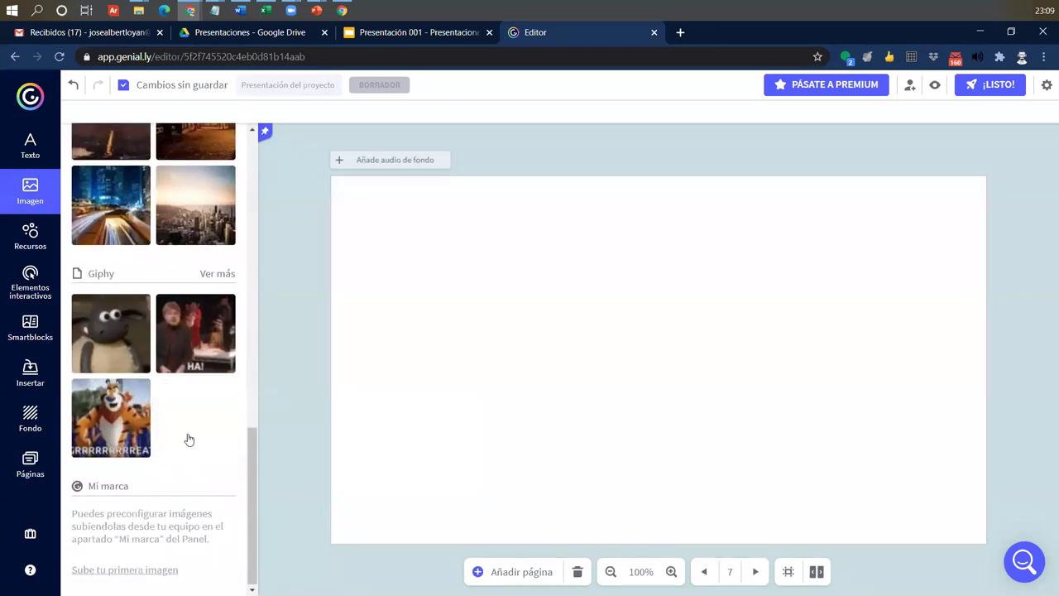
scroll(188, 439, up, 7)
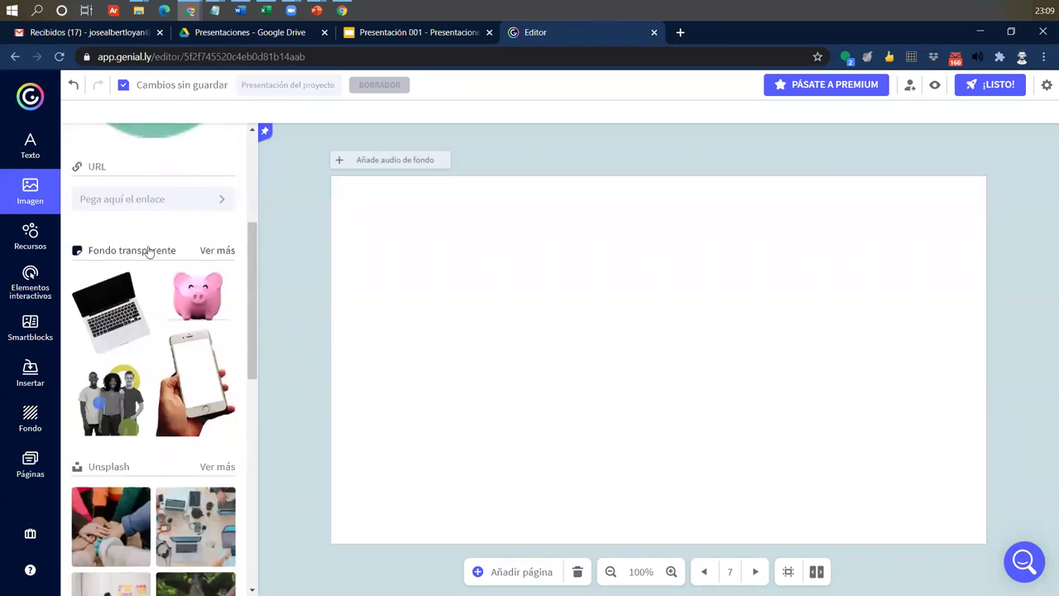
click(222, 249)
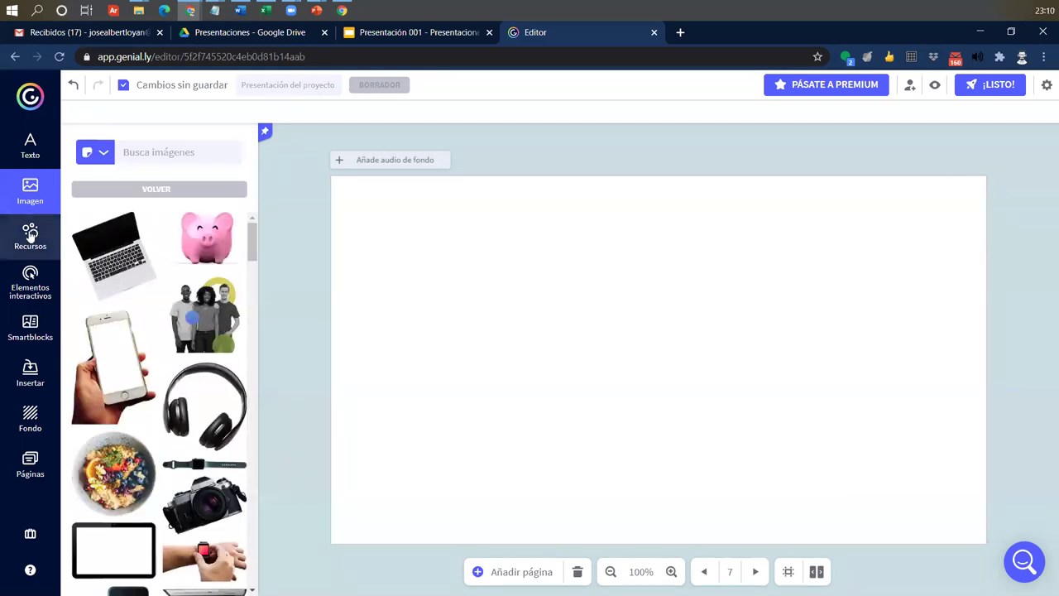
click(30, 236)
click(30, 285)
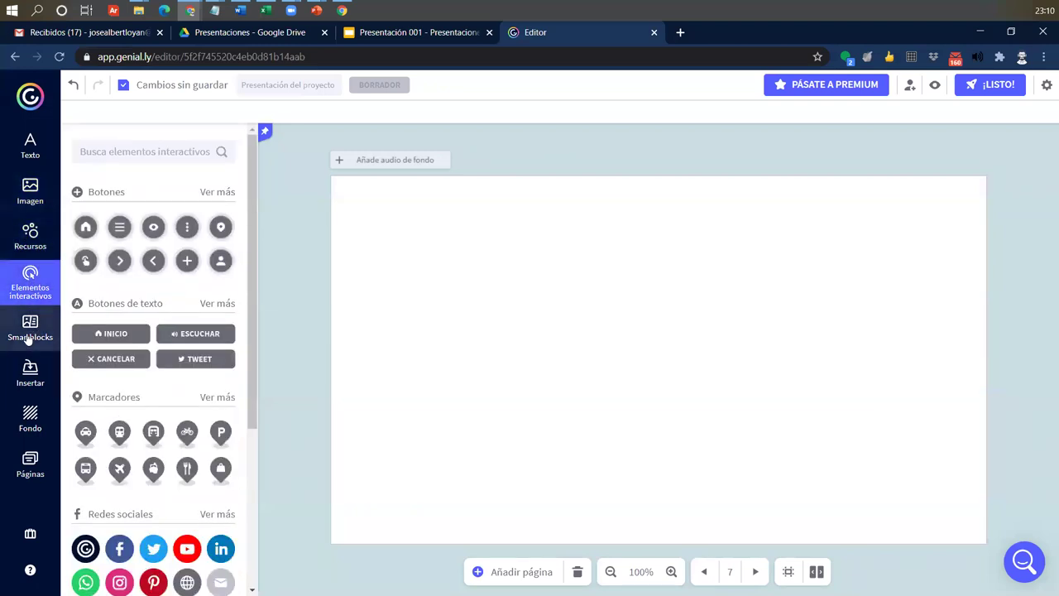
click(30, 329)
scroll(222, 383, down, 3)
scroll(166, 331, up, 2)
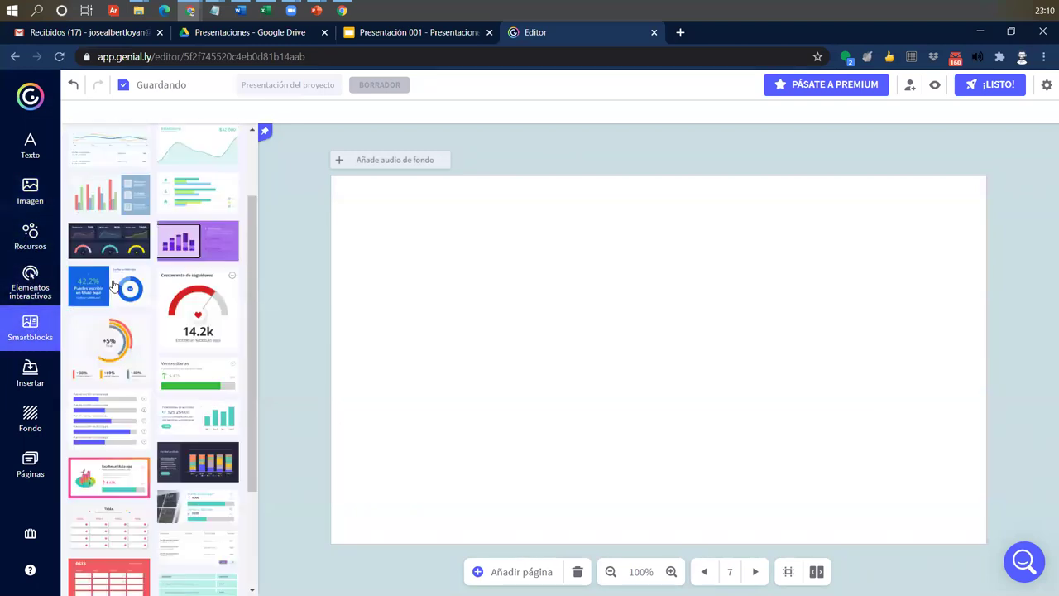
Insert the hand-held smartphone picture from Fondo transparente onto the blank page.
scroll(157, 360, down, 3)
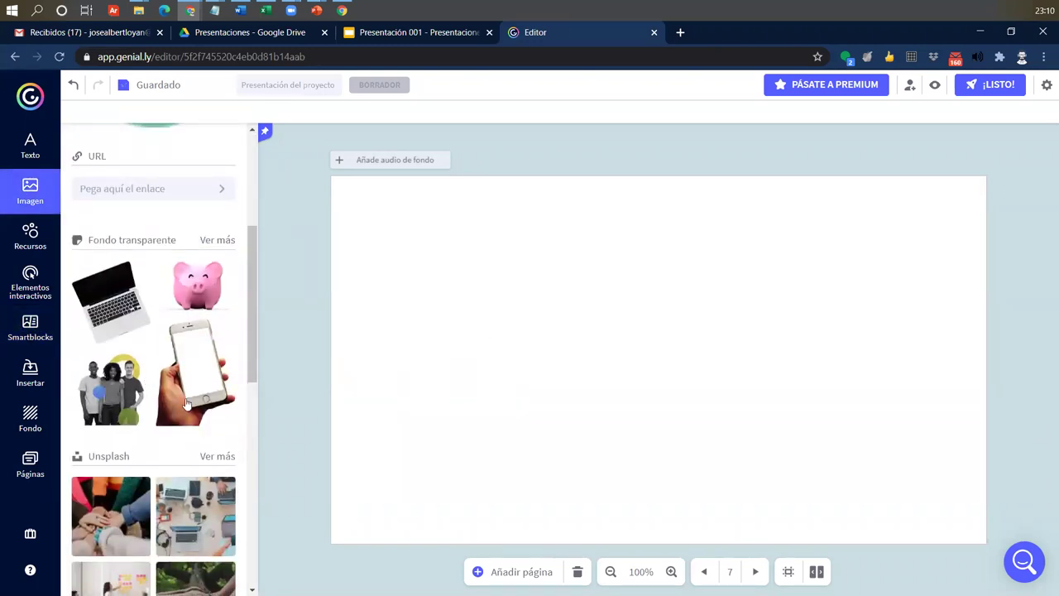
scroll(84, 416, down, 5)
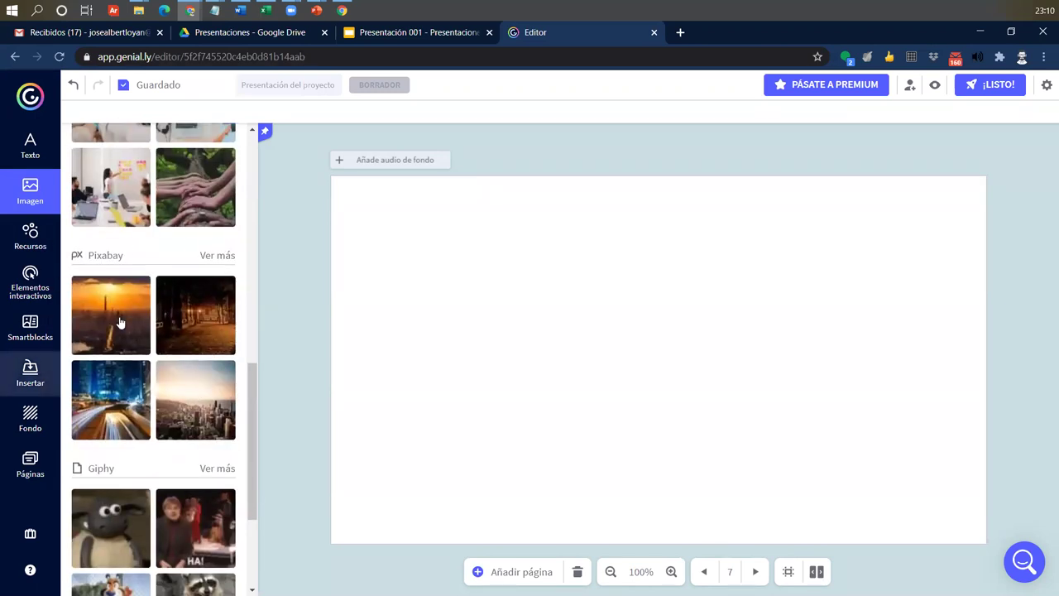
click(113, 223)
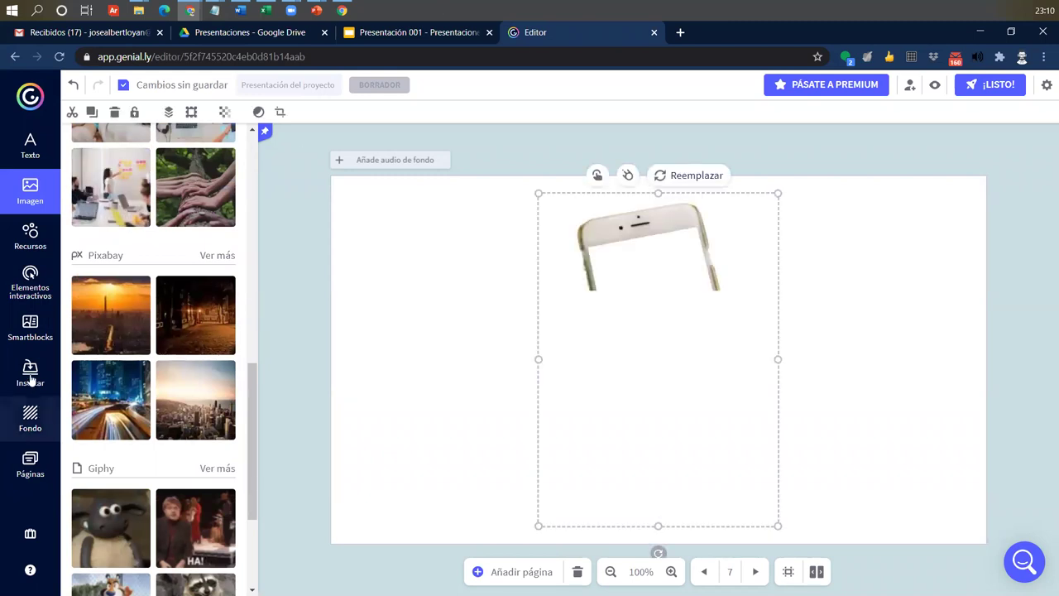
Examine the insert options for video and audio, including the supported providers and the audio upload area.
click(30, 380)
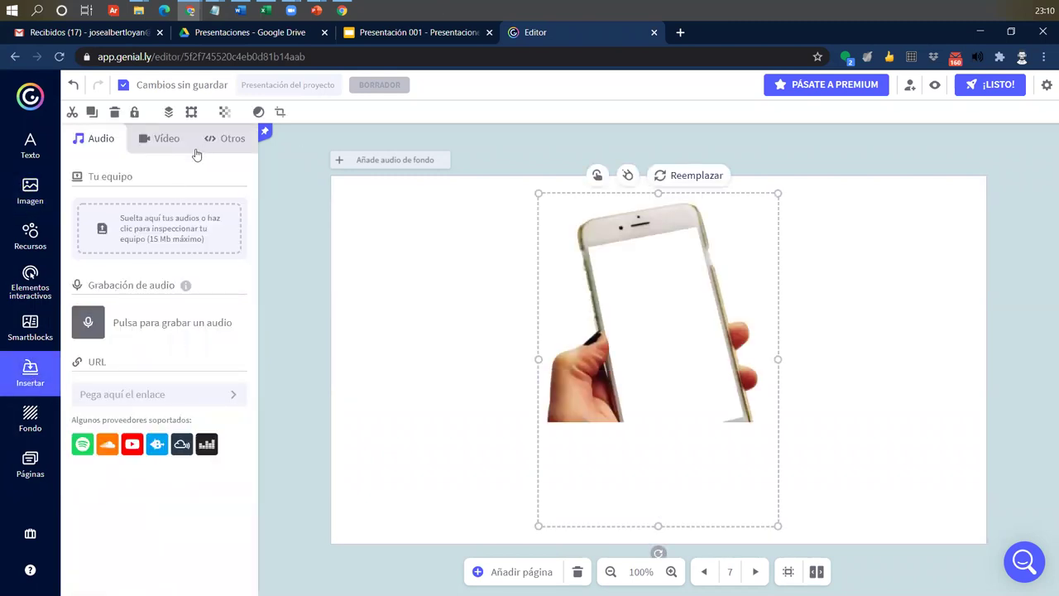
click(142, 145)
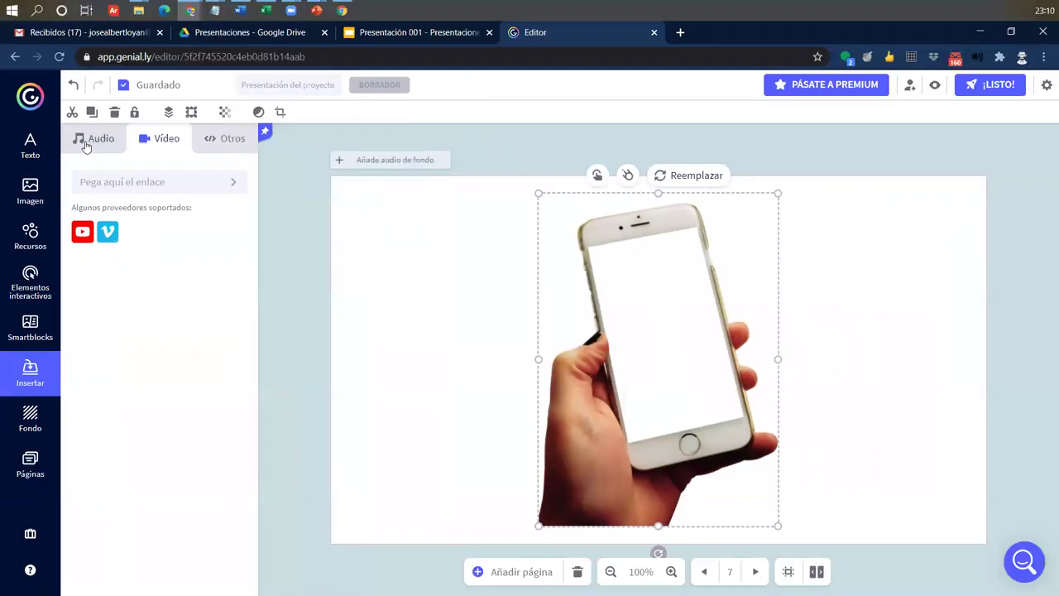
click(166, 128)
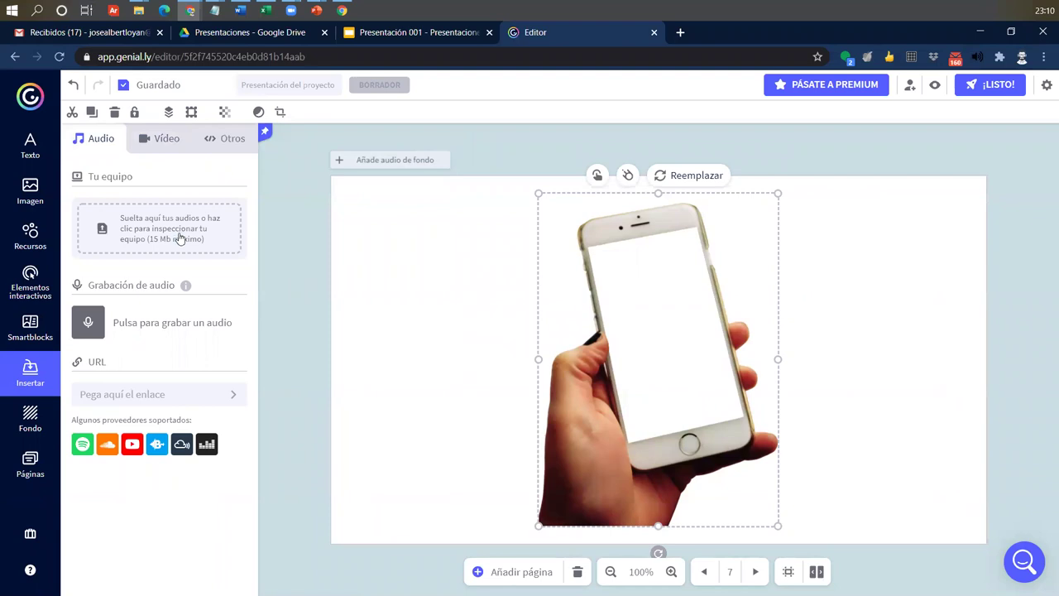
mouse_move(181, 240)
Allow microphone access, record a short test audio clip and discard it.
click(222, 328)
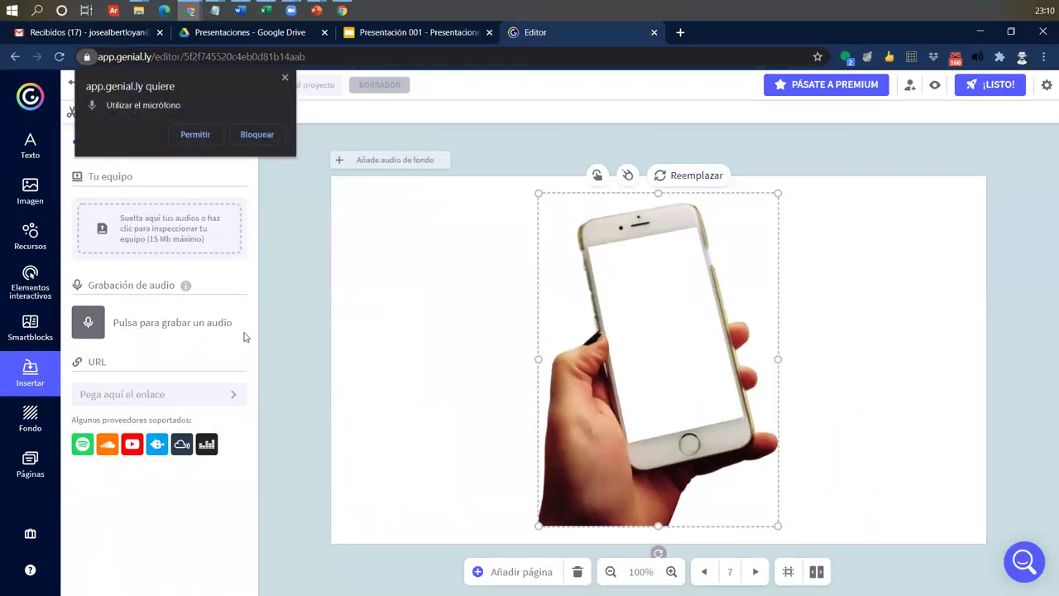
click(196, 134)
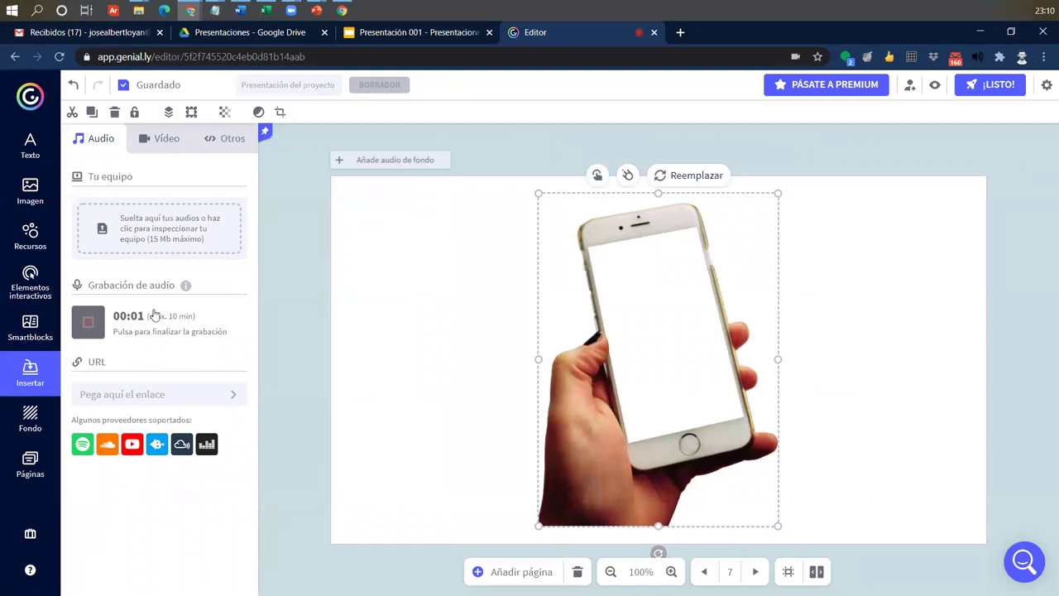
click(101, 326)
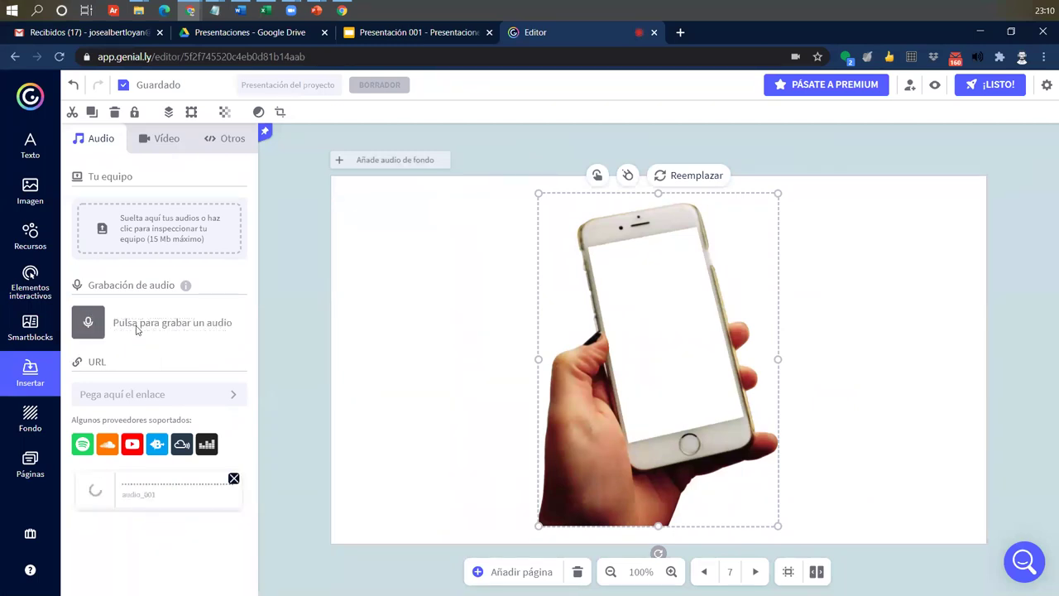
click(235, 479)
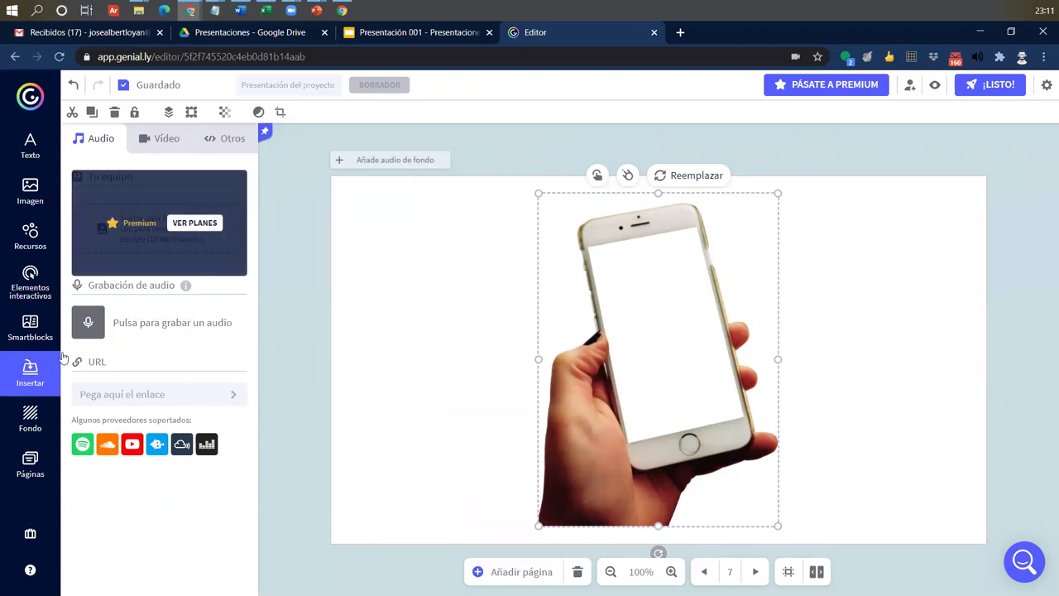
Check the video insert options and the supported providers for external content under Otros.
mouse_move(149, 239)
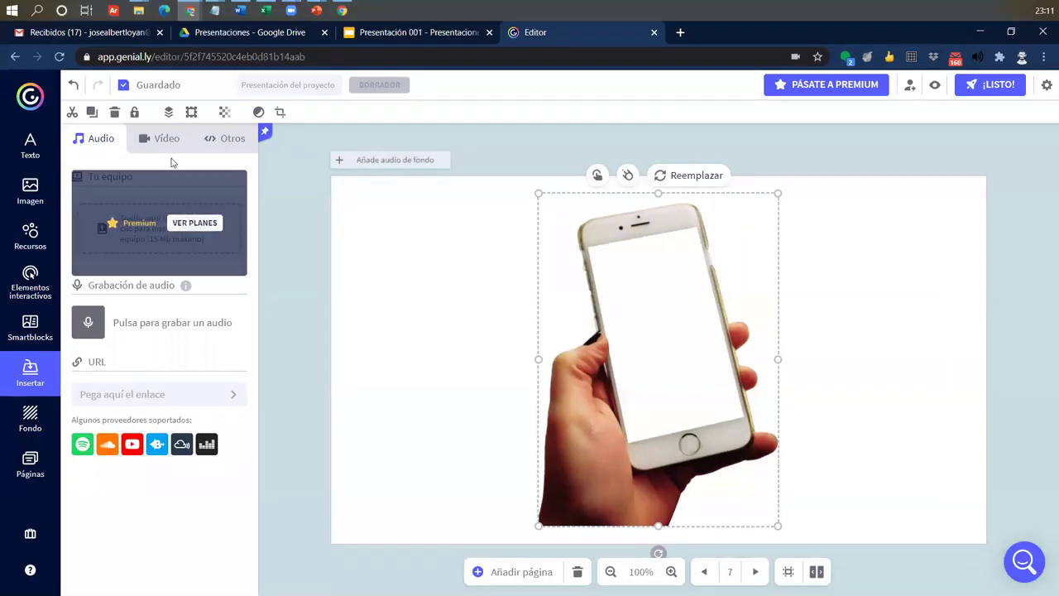
click(168, 140)
click(212, 140)
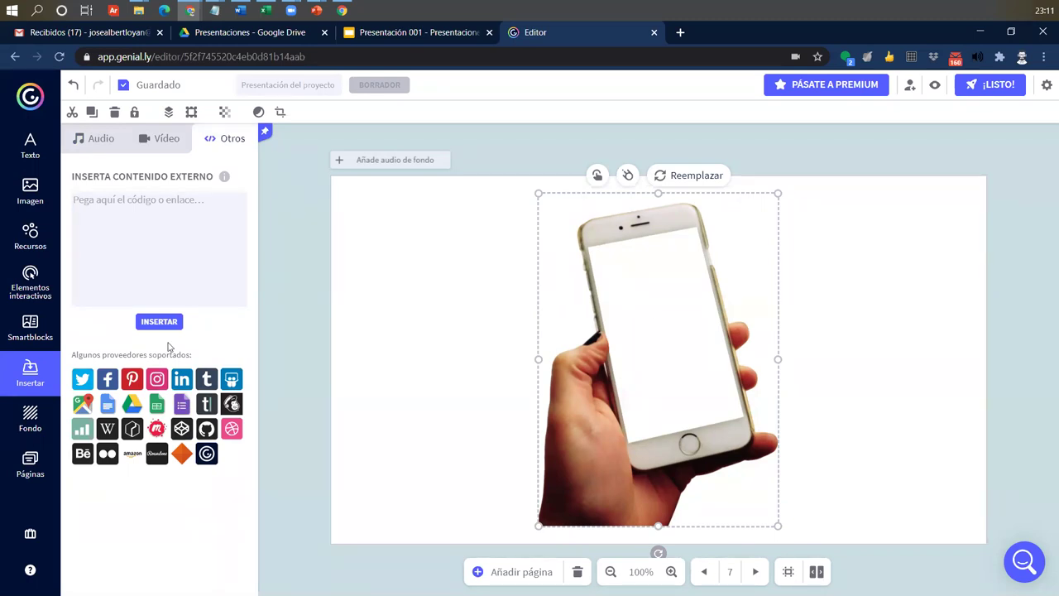
Open the Vídeo page, move the monitor image aside and shift the embedded video slightly to the right.
click(46, 473)
click(184, 343)
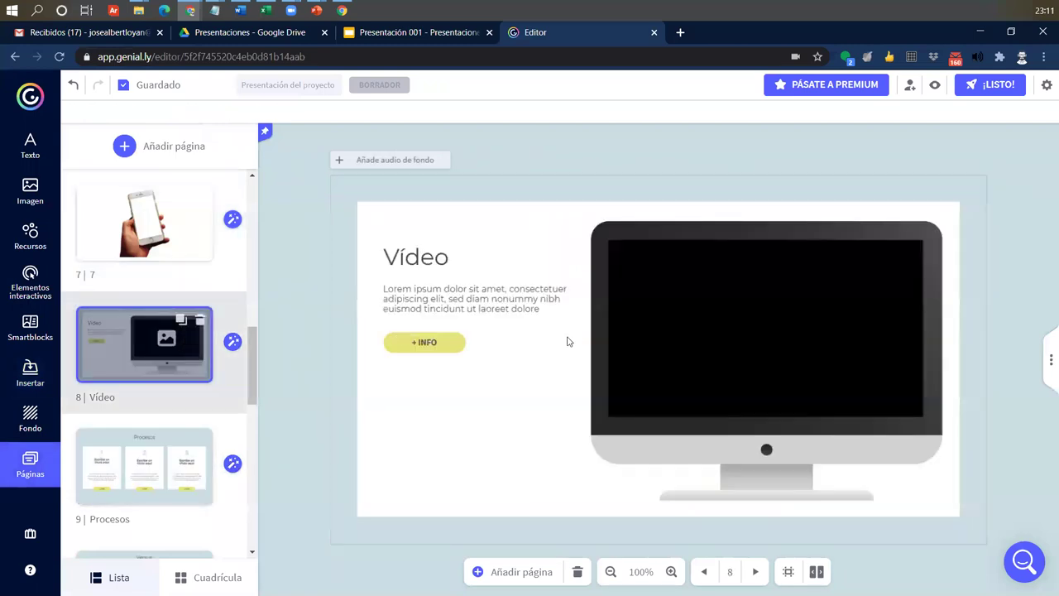
drag(610, 229, 293, 167)
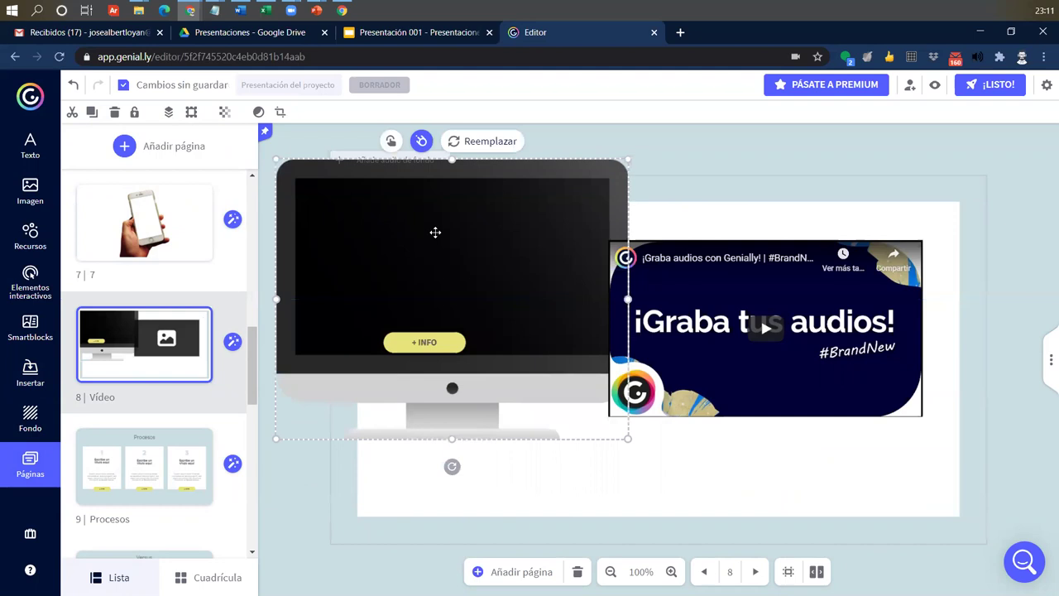
drag(784, 273, 797, 277)
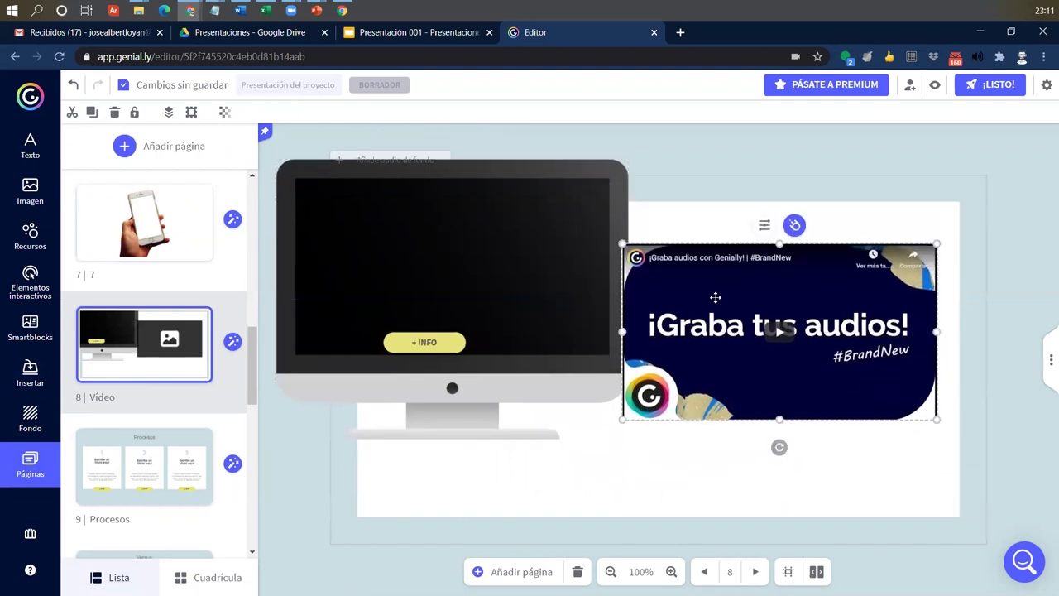
Undo the insertion of the smartphone picture and the addition of the blank page.
key(ctrl+z)
click(517, 175)
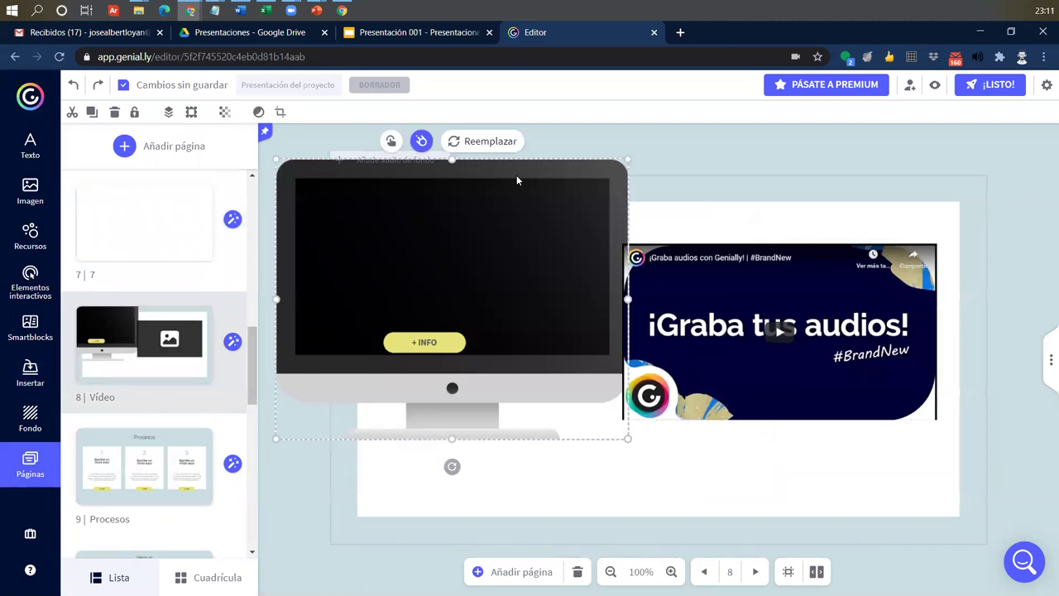
key(ctrl+z)
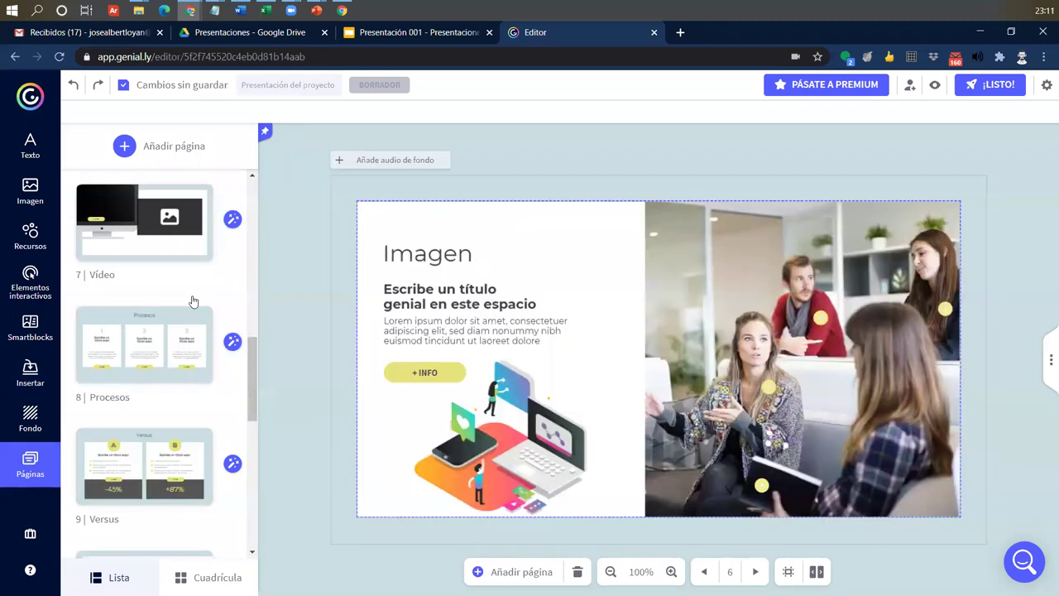
Reopen the Vídeo page and move the monitor image back so that it frames the embedded video.
click(179, 225)
click(712, 314)
drag(629, 426, 633, 426)
click(463, 420)
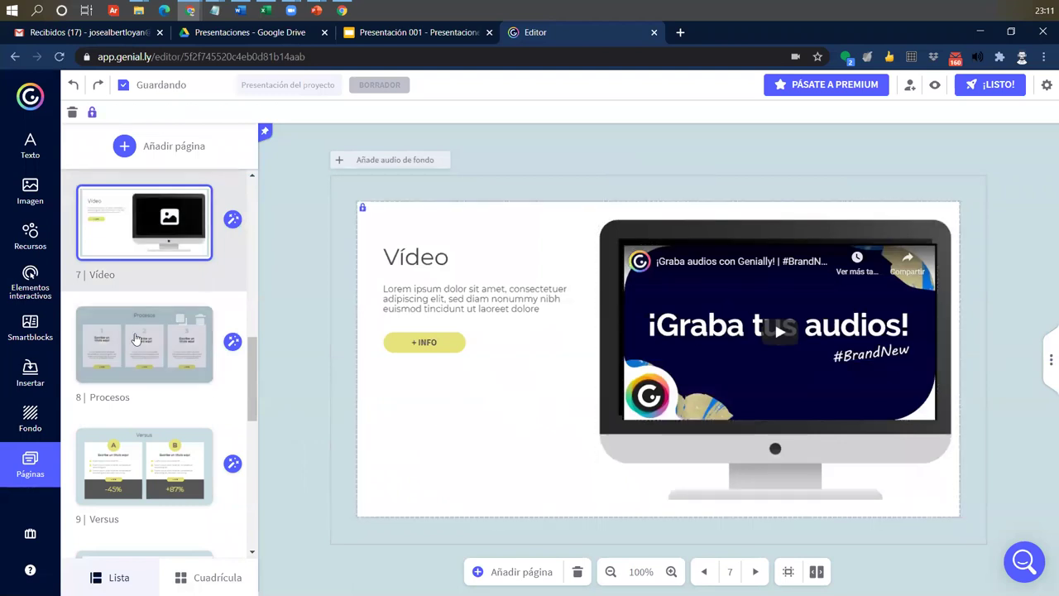
Return to page 6, Imagen, and bring up its audio insert options.
scroll(132, 339, up, 5)
click(133, 458)
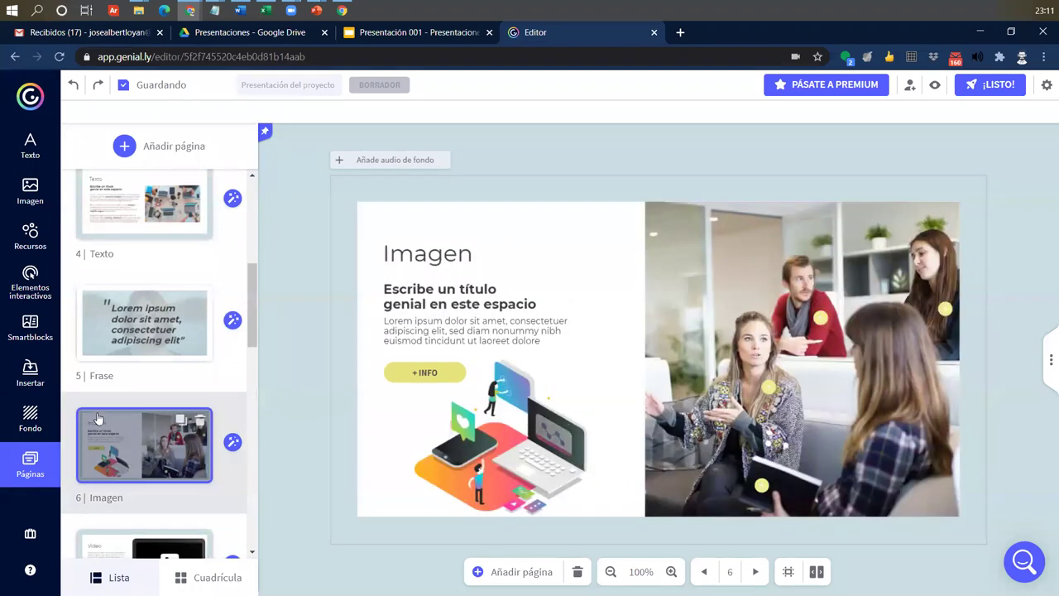
click(31, 372)
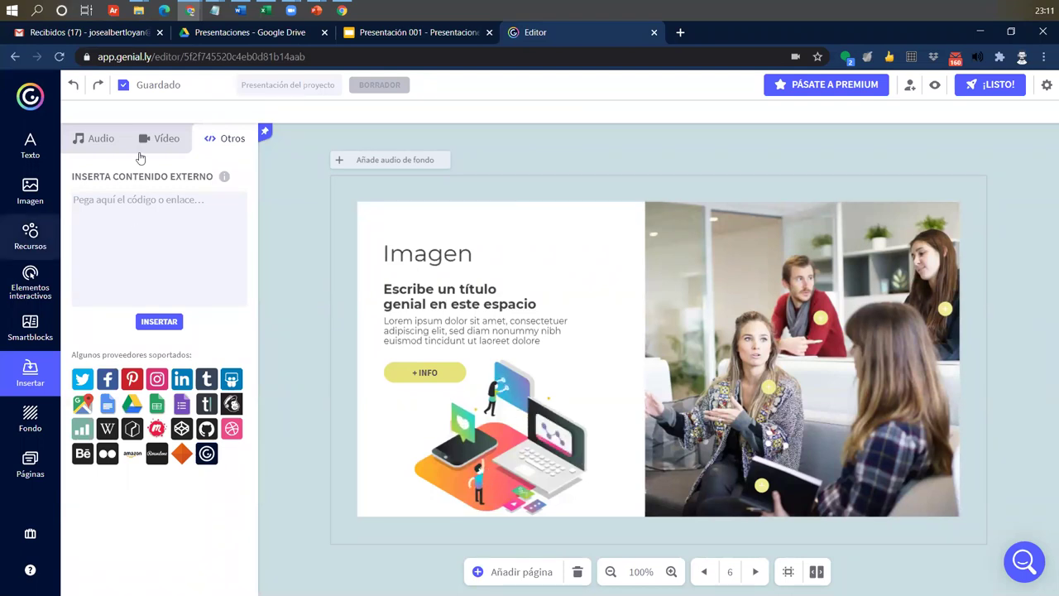
click(108, 141)
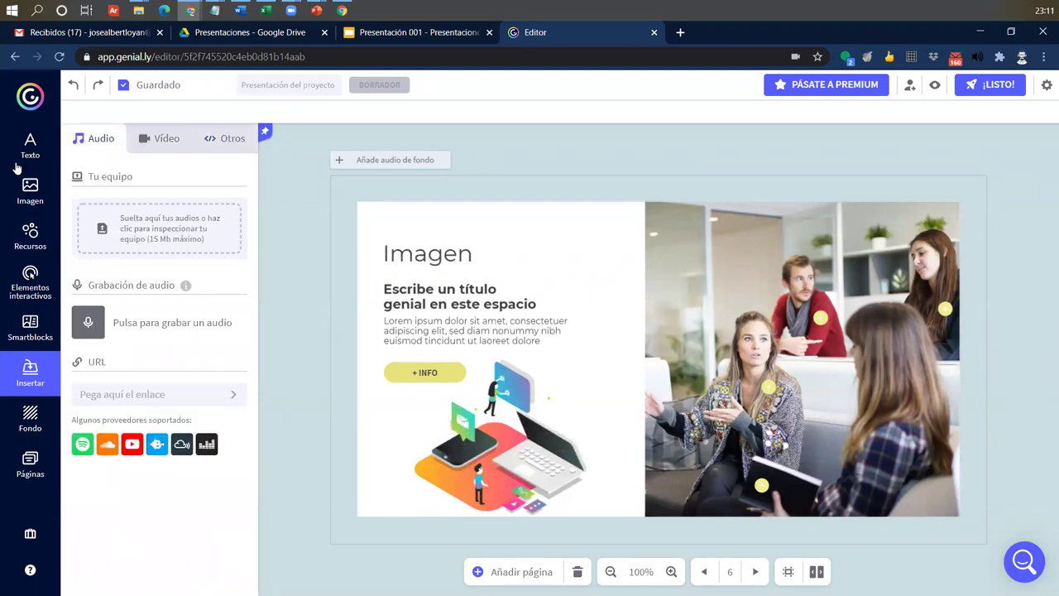
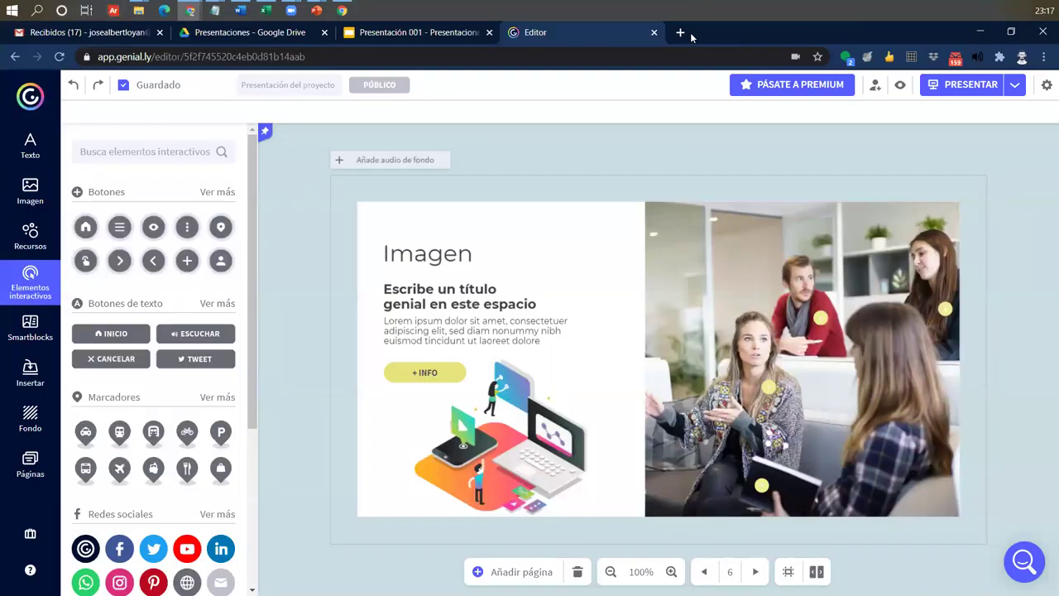
Search Google for "powtoon" in a new browser tab and open the Powtoon: Video Maker result.
click(681, 32)
click(622, 56)
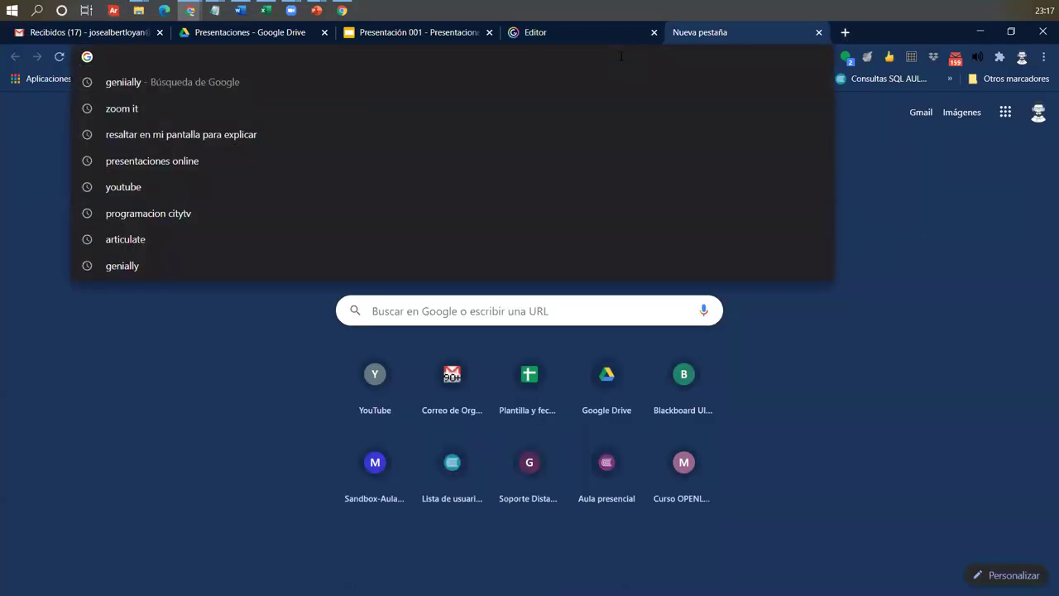
text(powtoon)
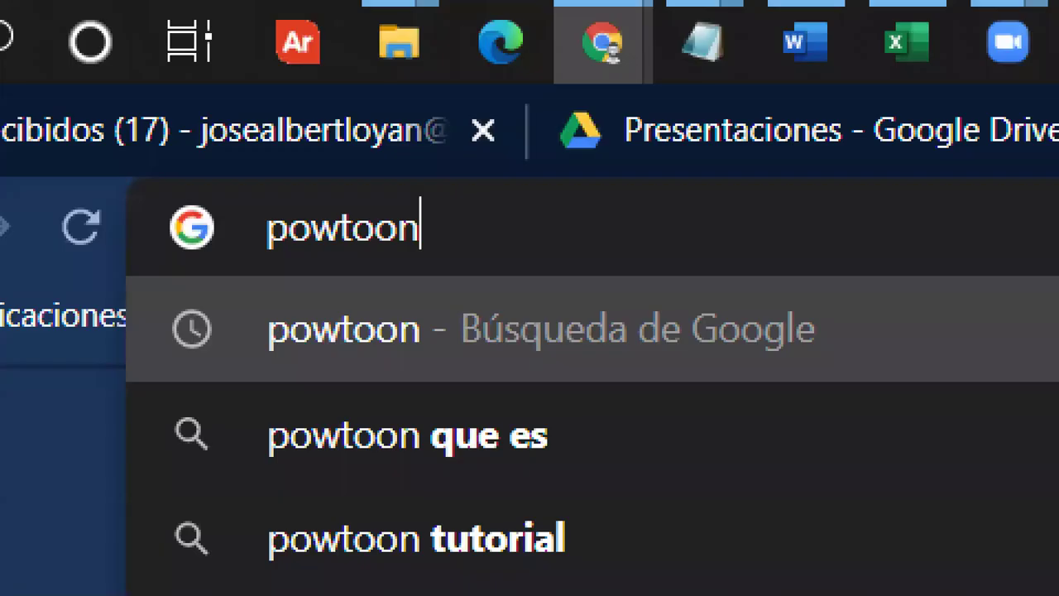
key(Return)
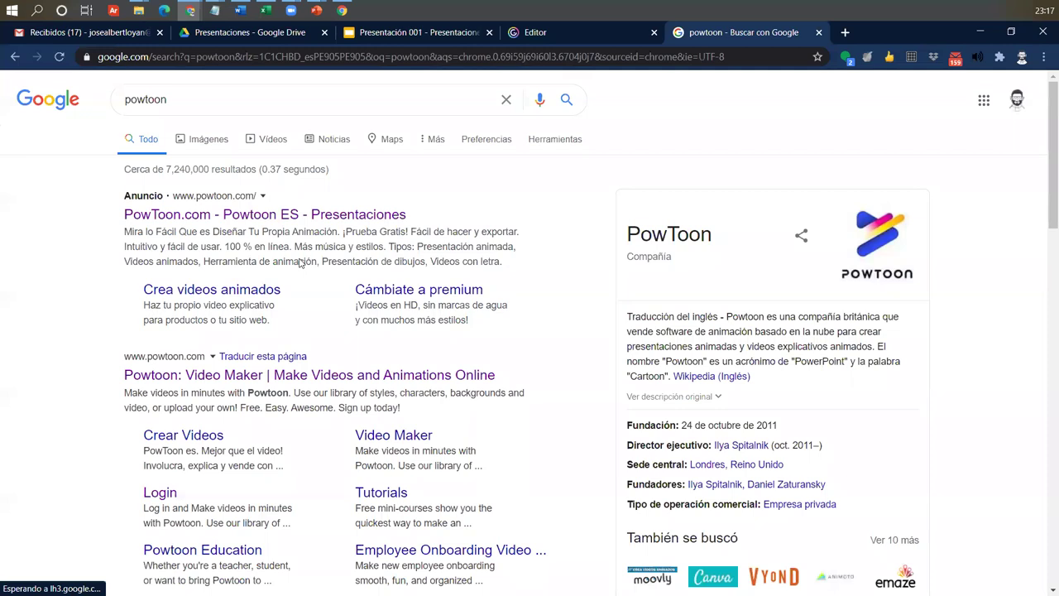
click(250, 376)
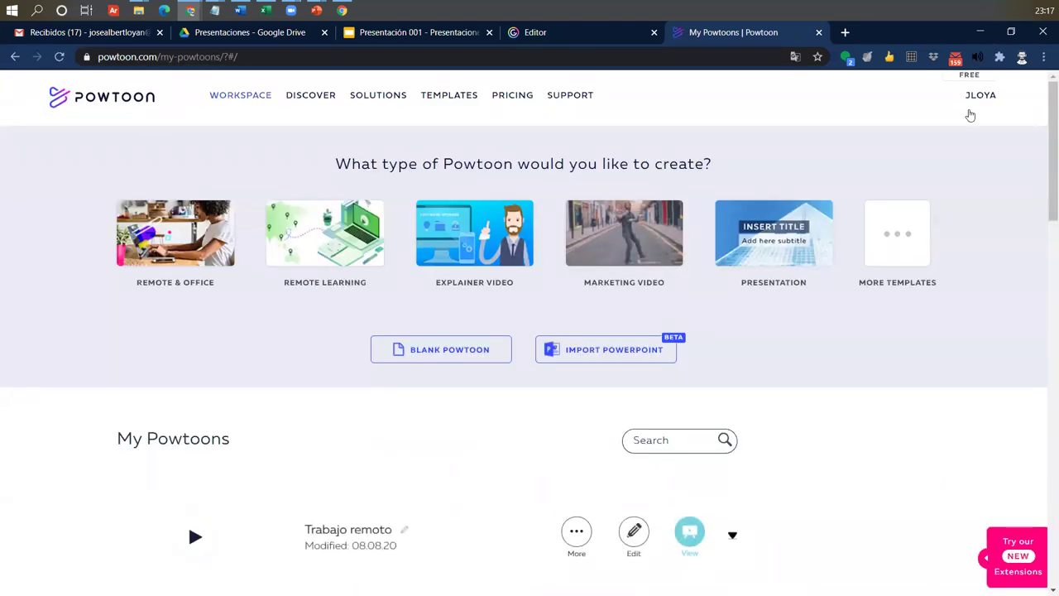
Log out of the Powtoon account and look through the public home page from its intro video down to the footer.
mouse_move(984, 111)
click(965, 173)
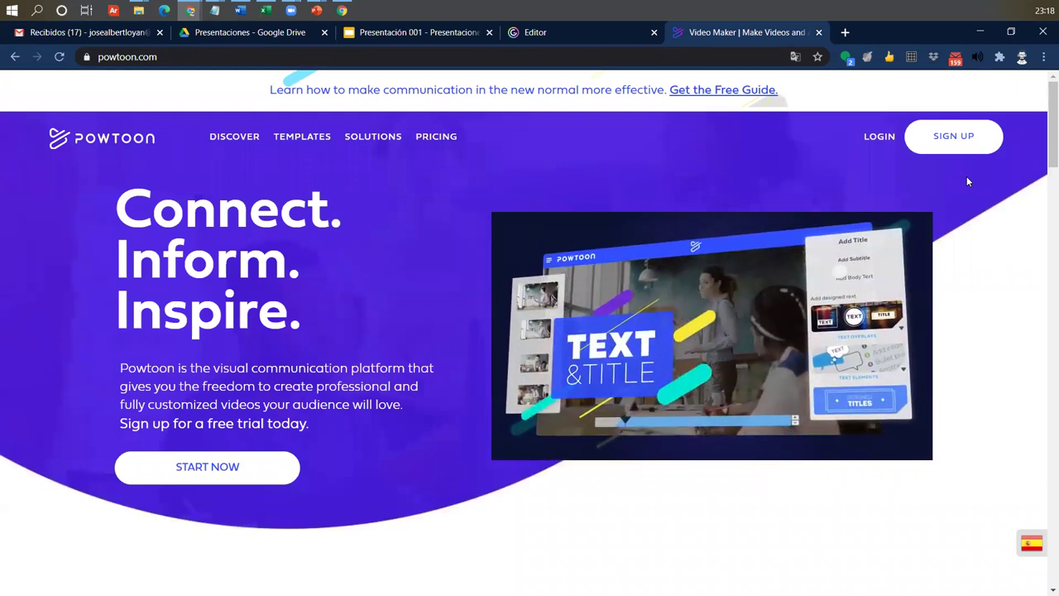
mouse_move(862, 426)
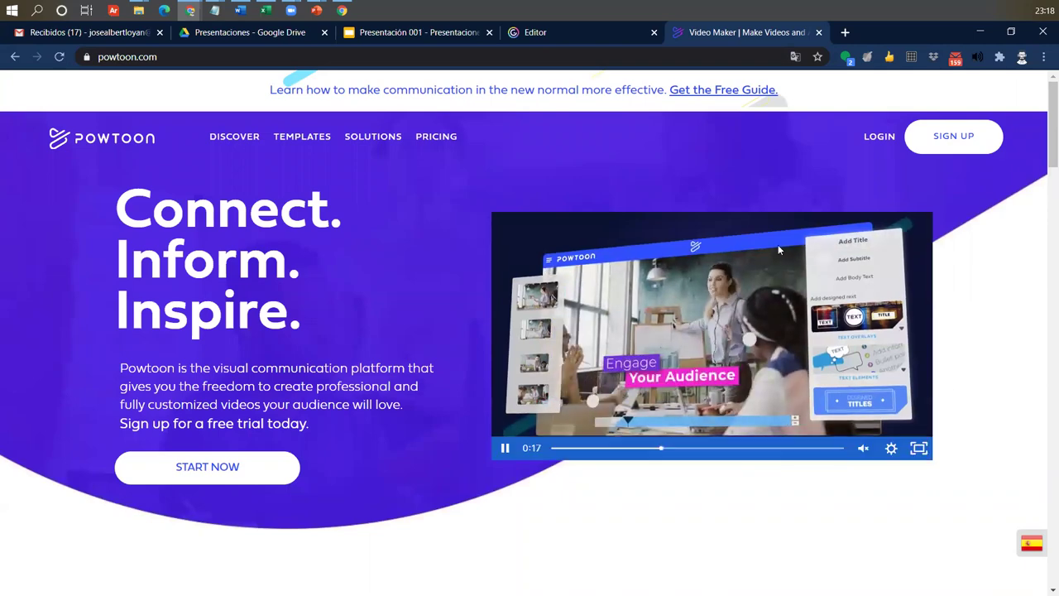
scroll(863, 426, down, 1)
scroll(860, 425, down, 12)
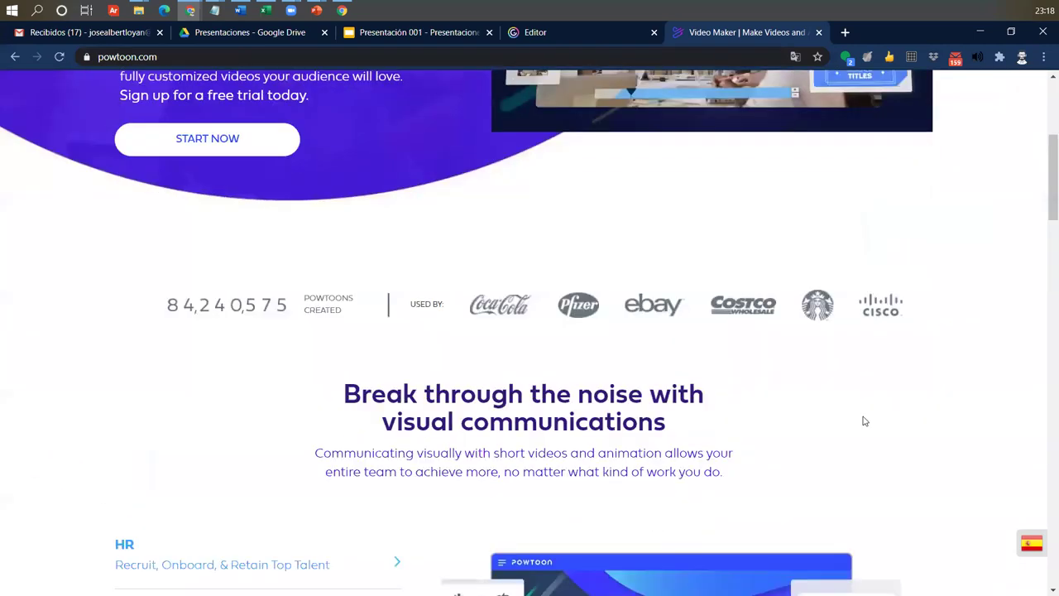
scroll(862, 421, down, 15)
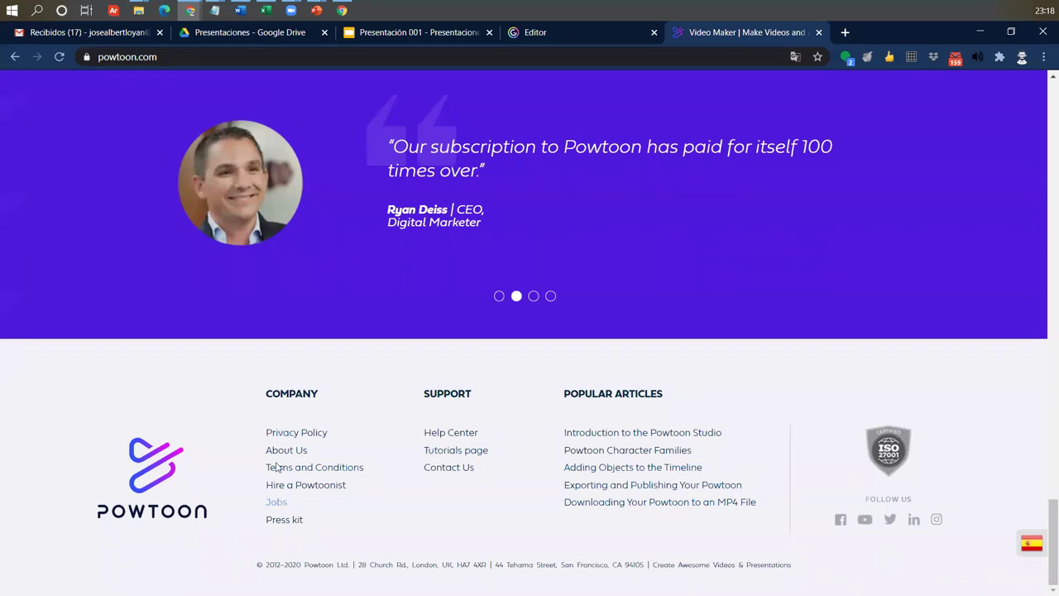
scroll(646, 412, up, 4)
scroll(646, 409, up, 15)
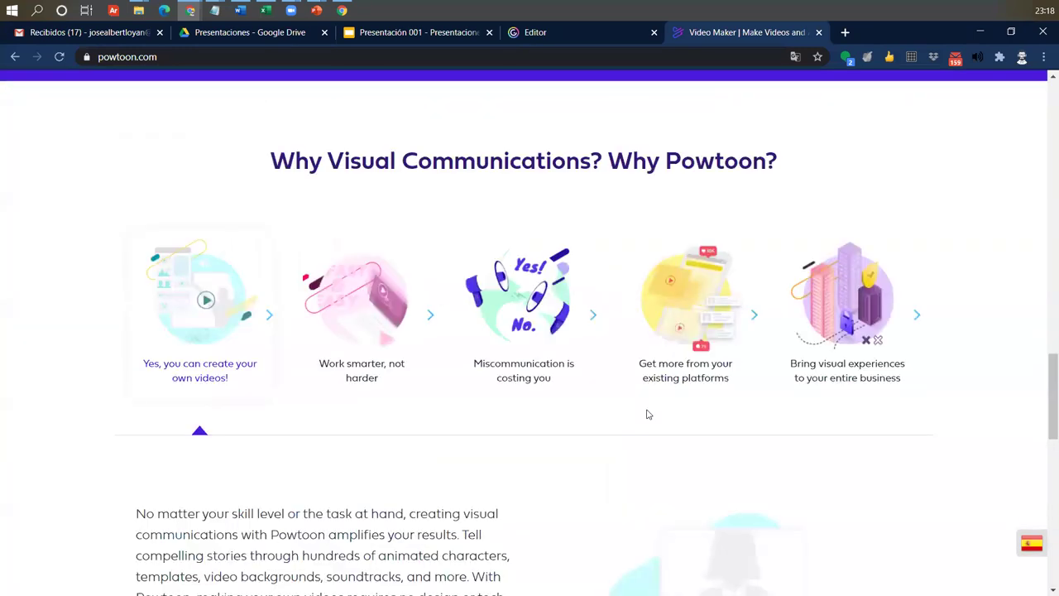
scroll(646, 409, up, 10)
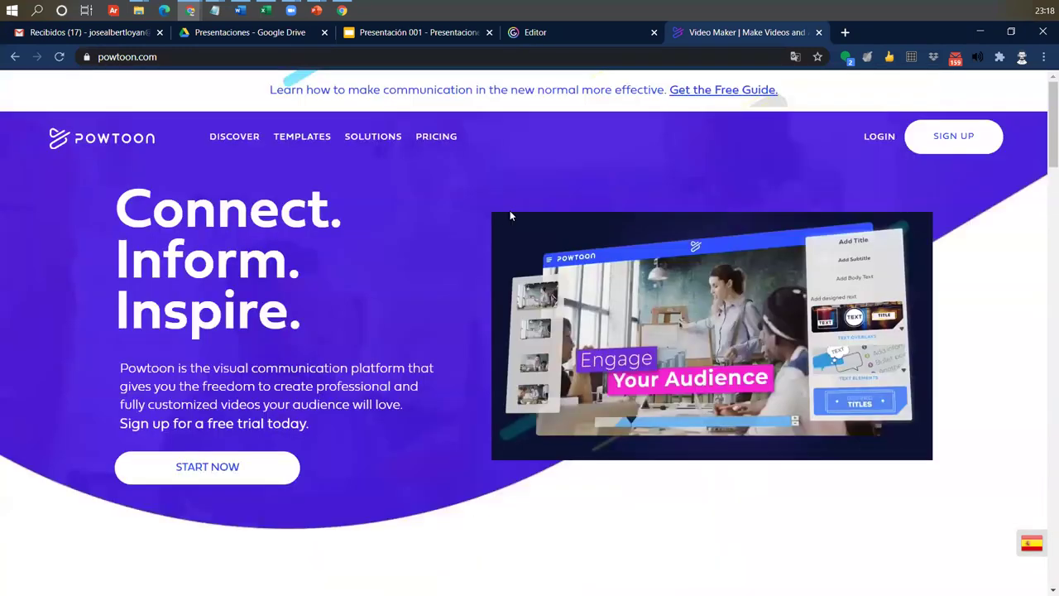
Open Powtoon's pricing page and review the Pro, Pro+ and Agency plans.
click(439, 139)
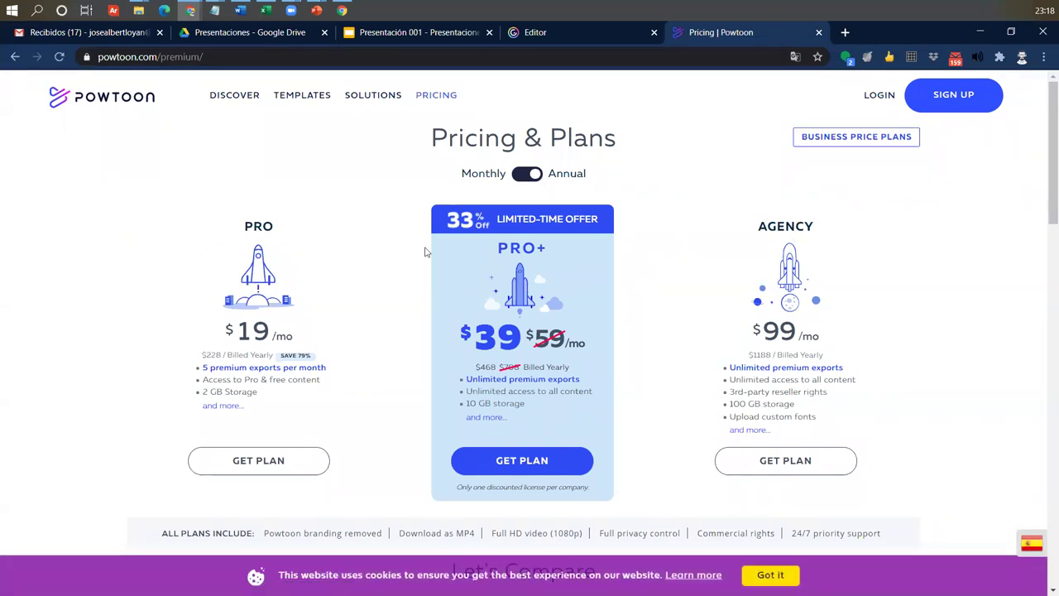
scroll(372, 216, down, 1)
scroll(466, 214, up, 1)
scroll(571, 259, down, 3)
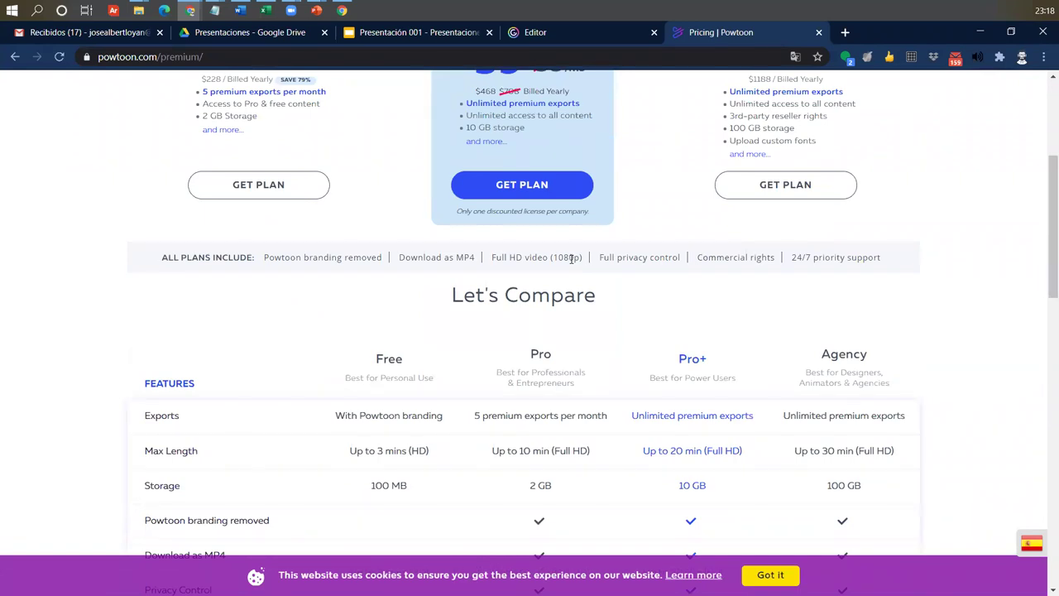
scroll(965, 309, up, 3)
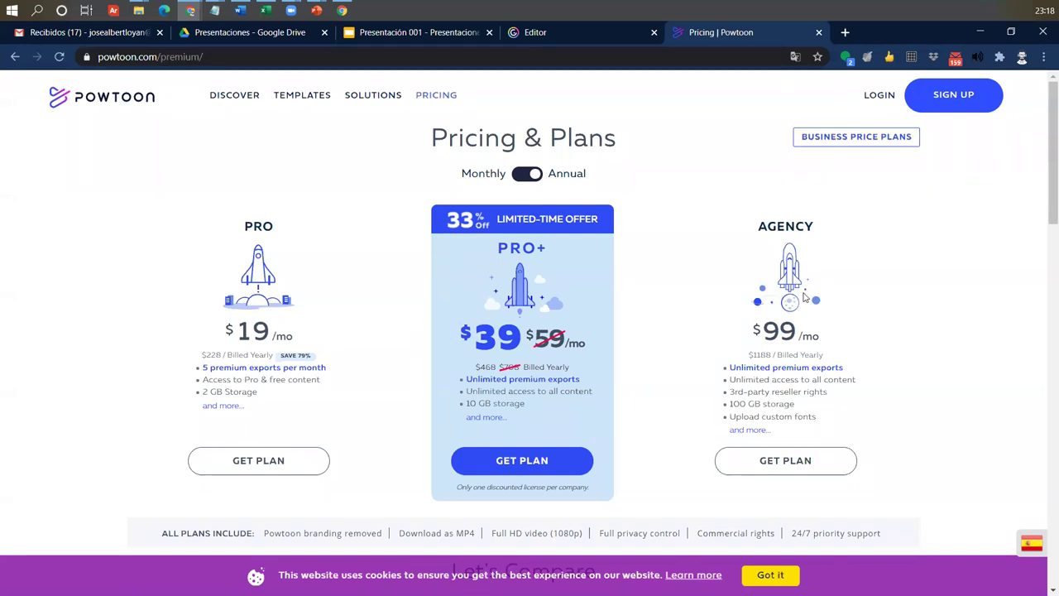
Examine the Free plan's limits in the plan comparison table, highlighting its storage allowance.
scroll(803, 296, down, 4)
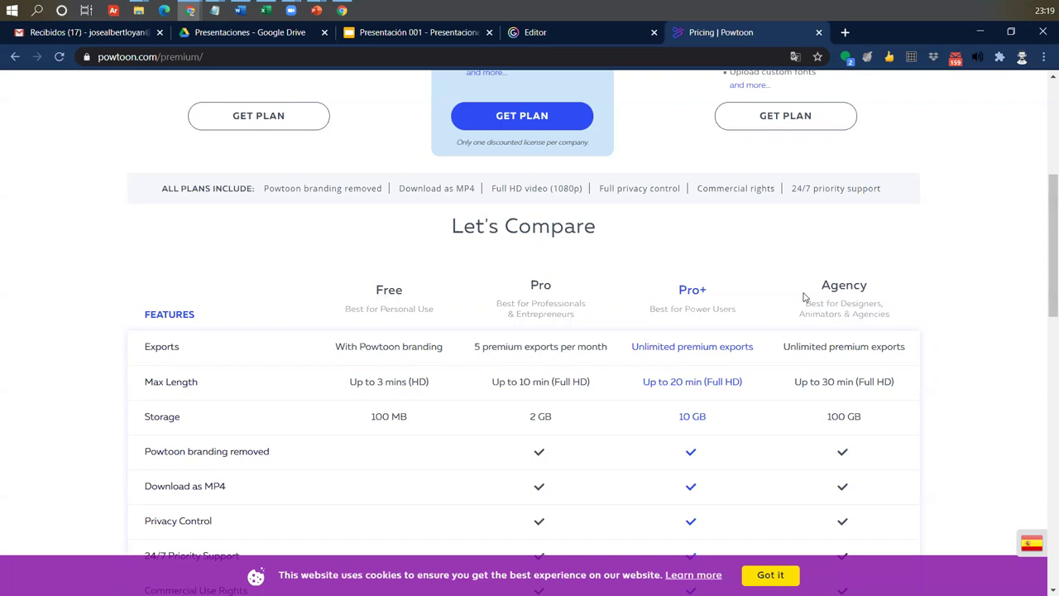
scroll(601, 414, down, 1)
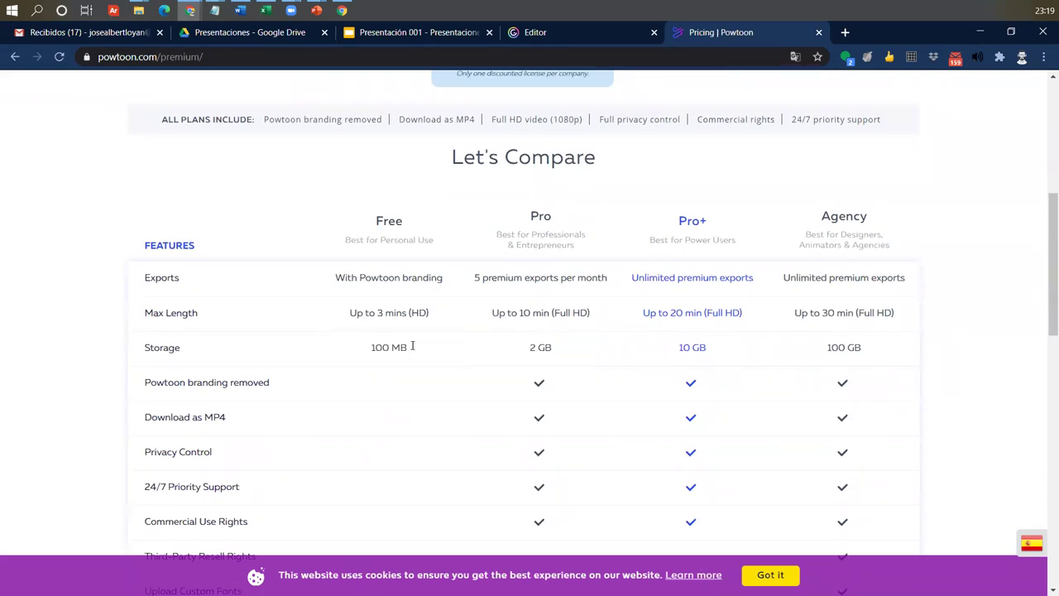
drag(370, 345, 418, 350)
scroll(418, 356, down, 4)
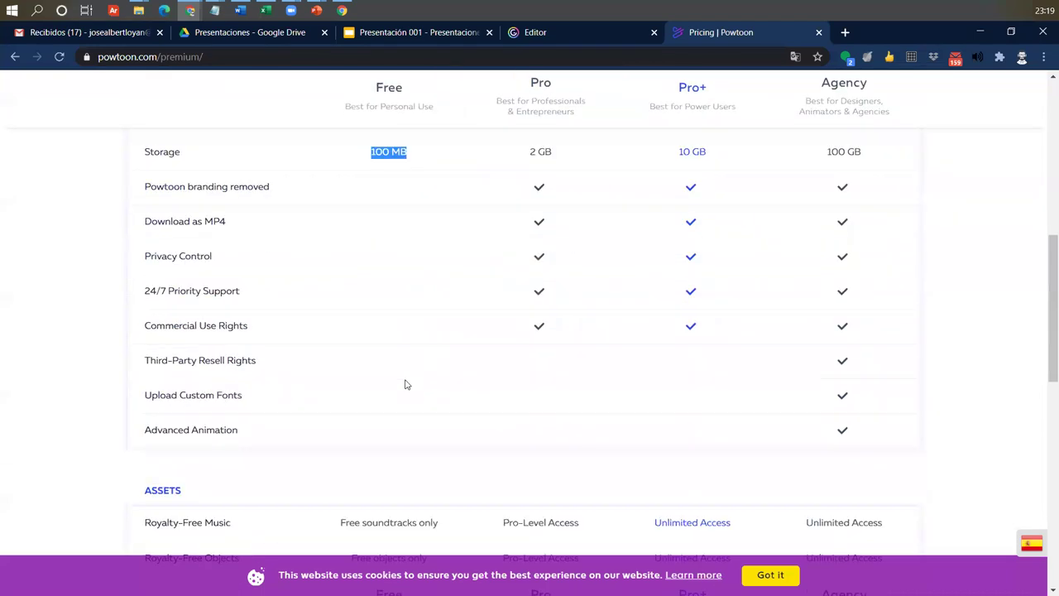
scroll(406, 383, up, 4)
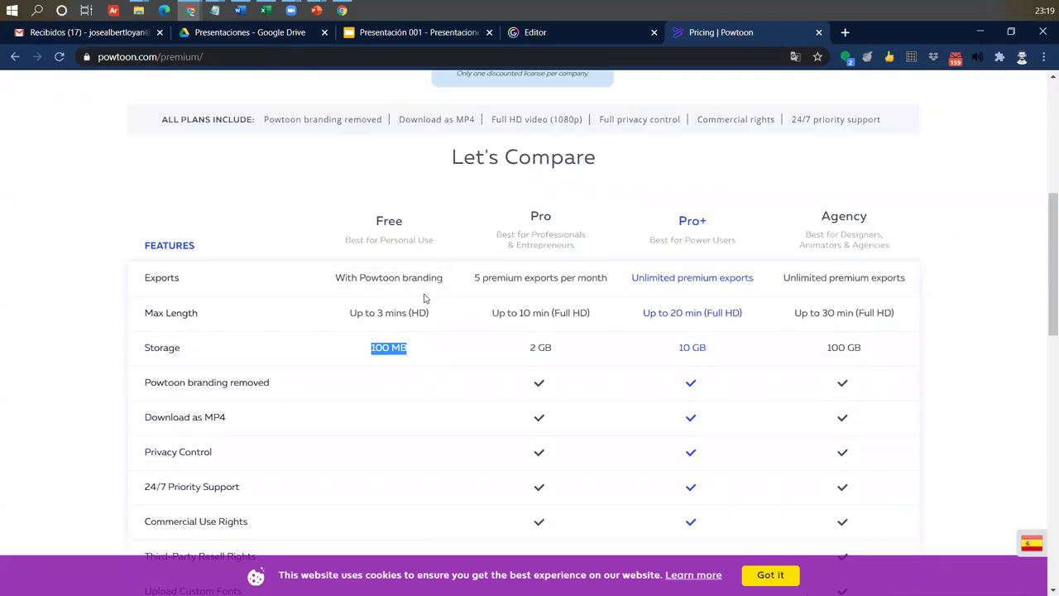
Highlight the Powtoon branding removed, Download as MP4 and Privacy Control features in the comparison table one after another.
scroll(269, 372, down, 3)
drag(150, 186, 280, 184)
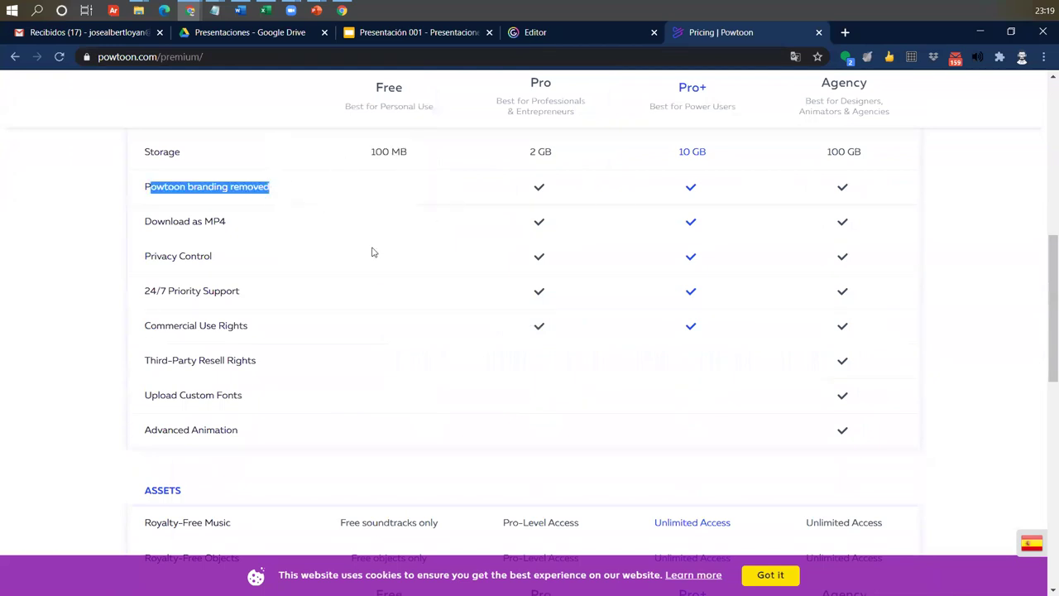
scroll(351, 400, up, 2)
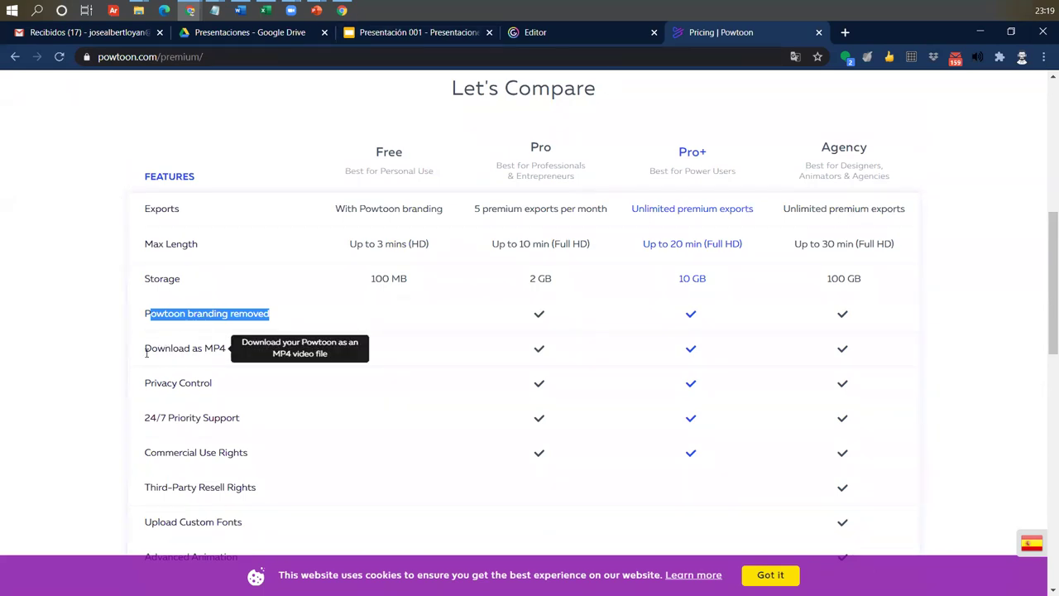
drag(145, 348, 237, 357)
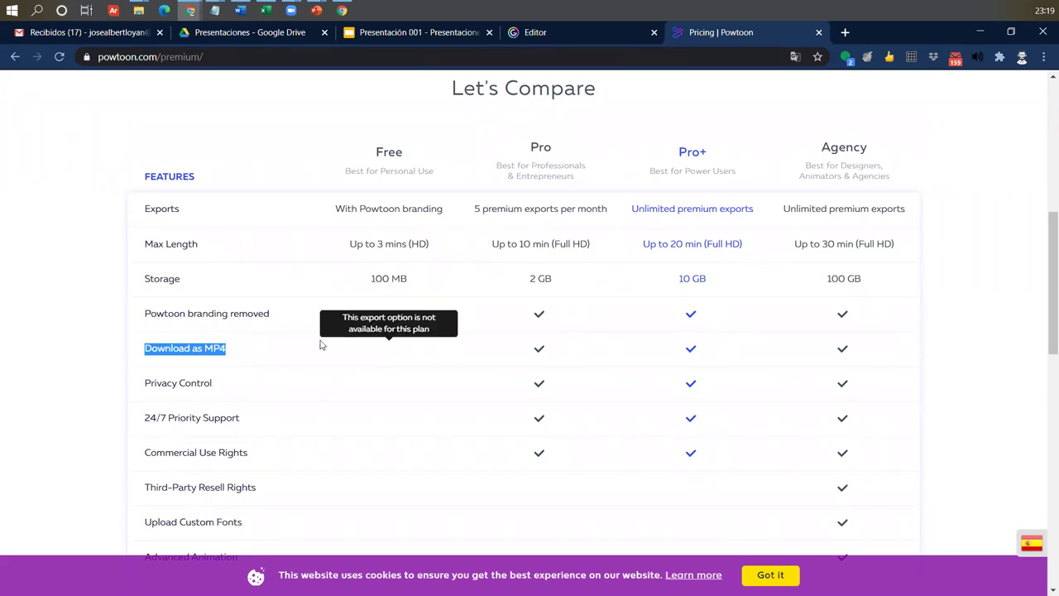
triple_click(165, 385)
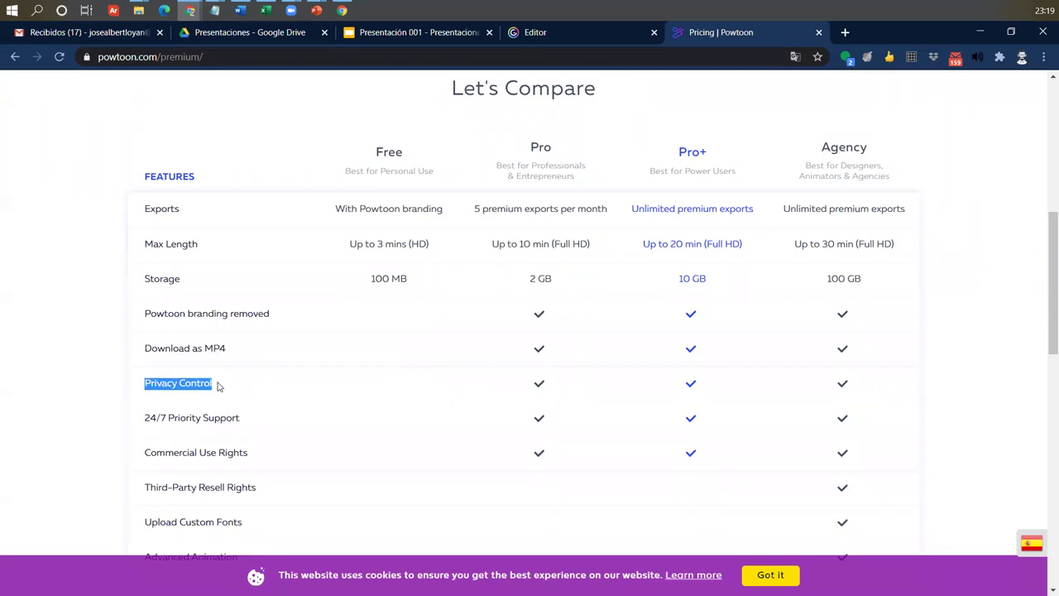
Review the remaining features and the royalty-free assets of each plan, and return to the plan prices.
scroll(218, 386, down, 5)
scroll(217, 386, up, 4)
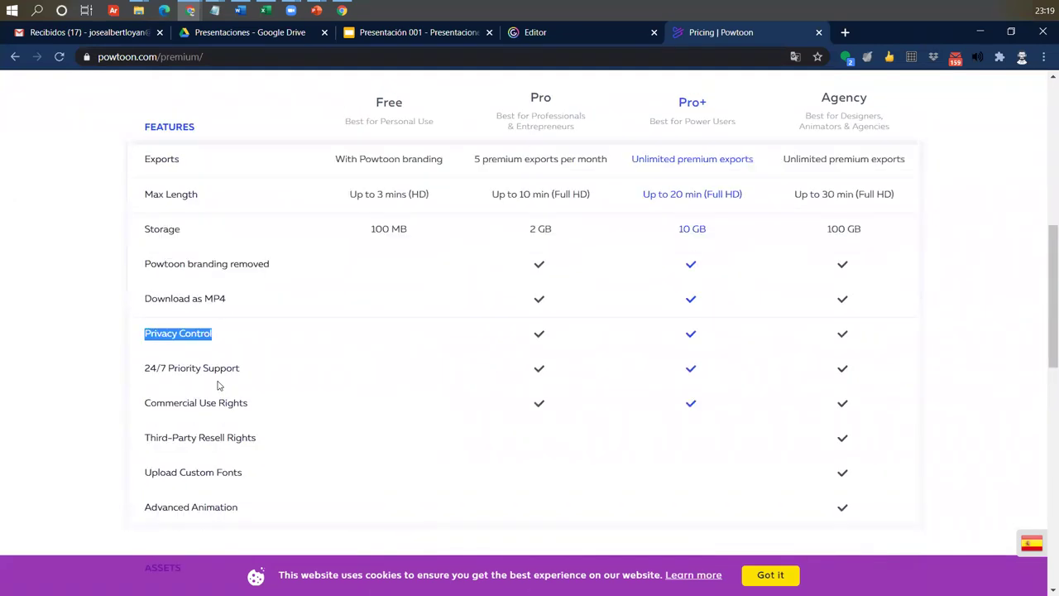
scroll(218, 386, up, 6)
scroll(445, 414, down, 9)
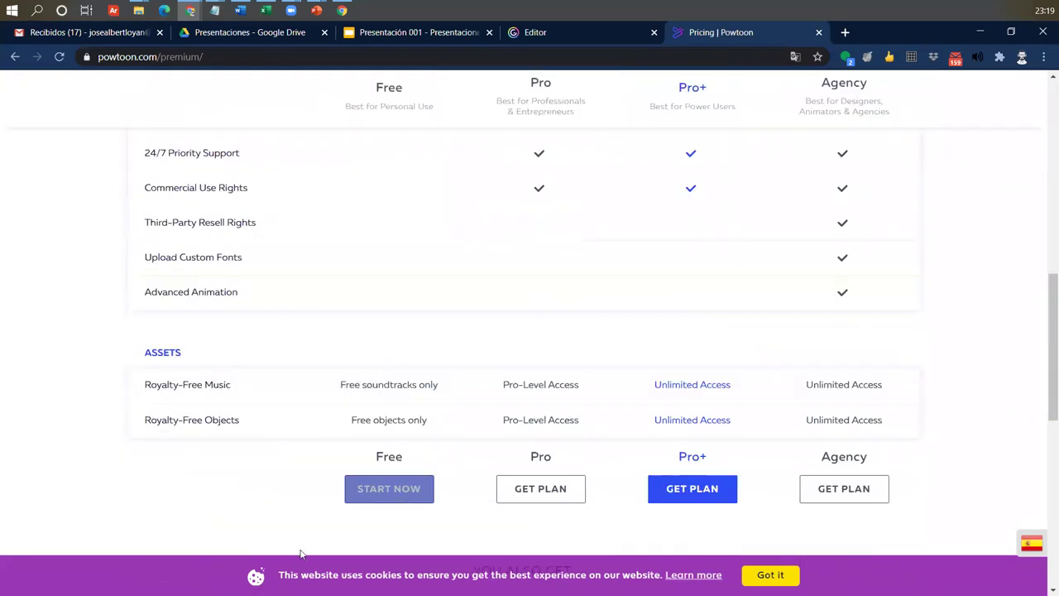
scroll(655, 402, up, 3)
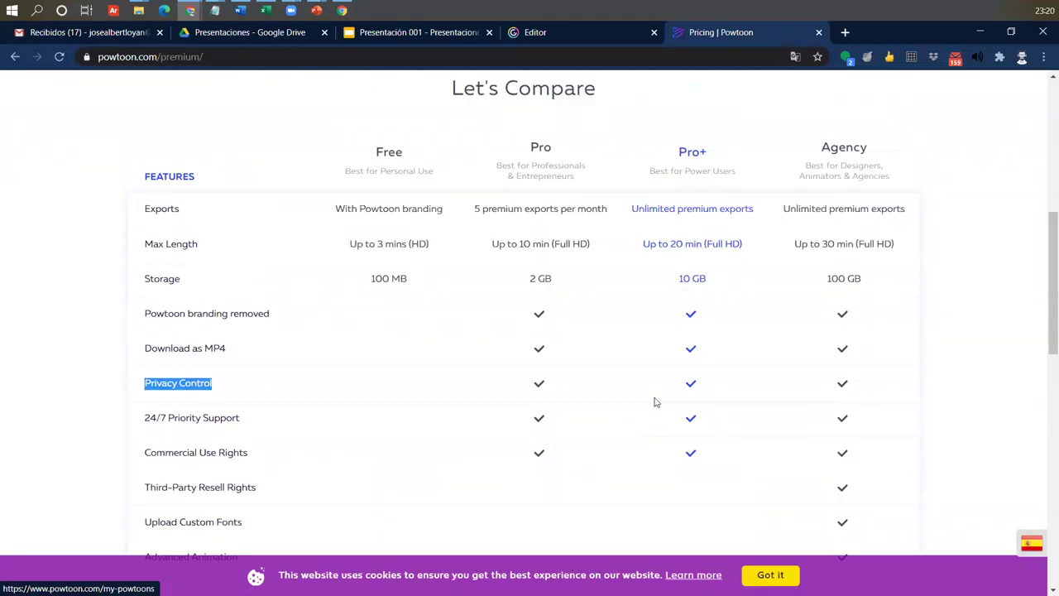
scroll(655, 402, up, 6)
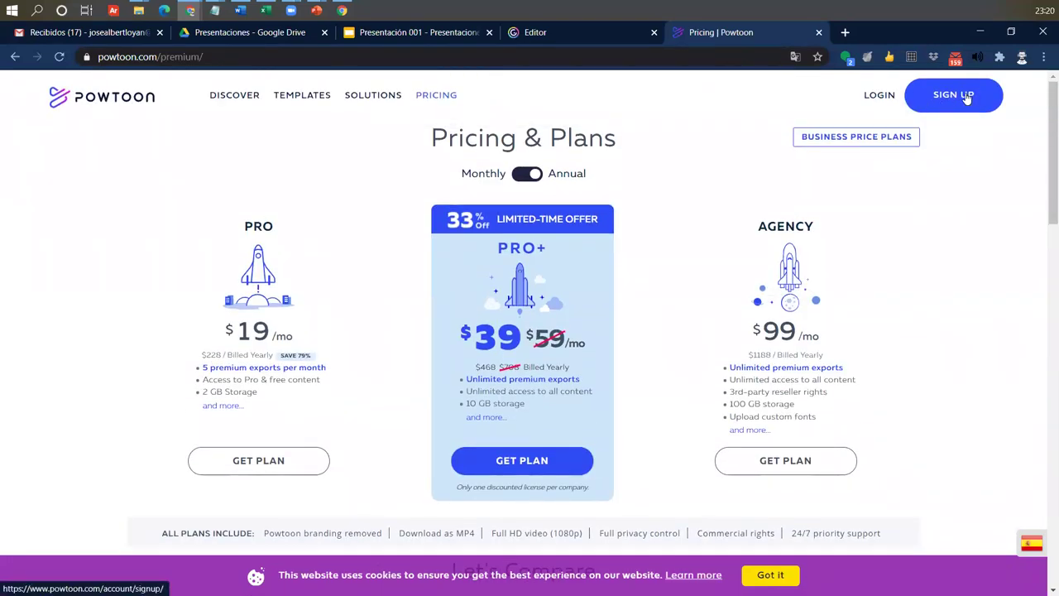
Log back in to Powtoon with a Google account.
click(878, 96)
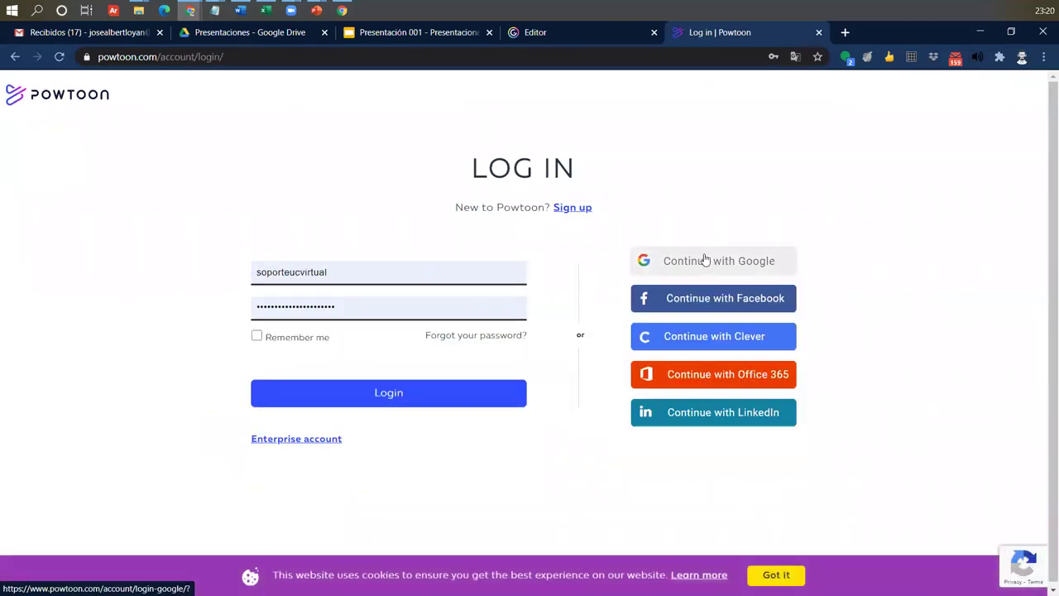
click(670, 261)
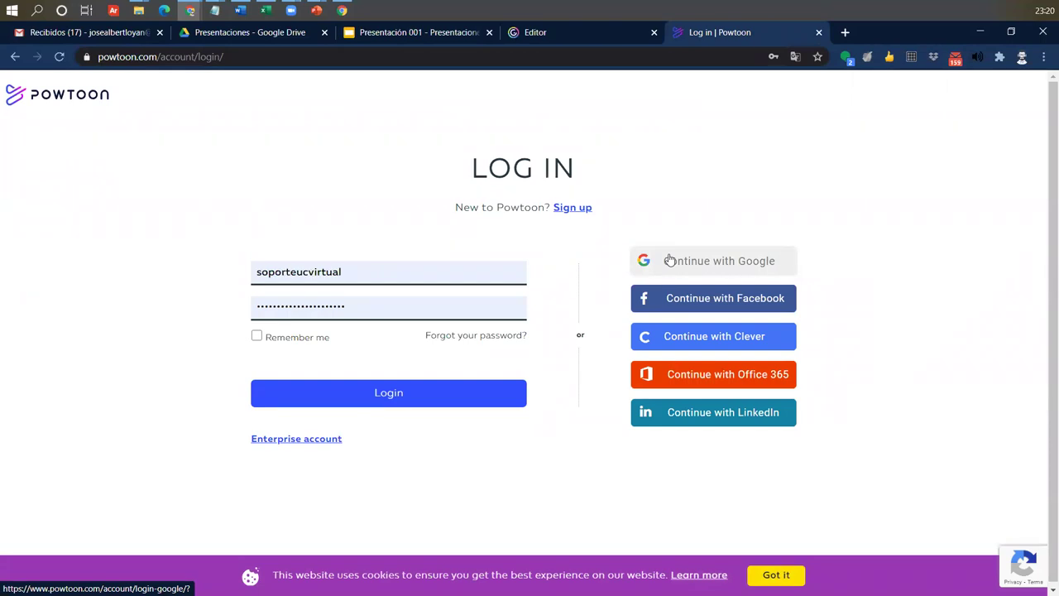
drag(90, 148, 319, 131)
click(335, 299)
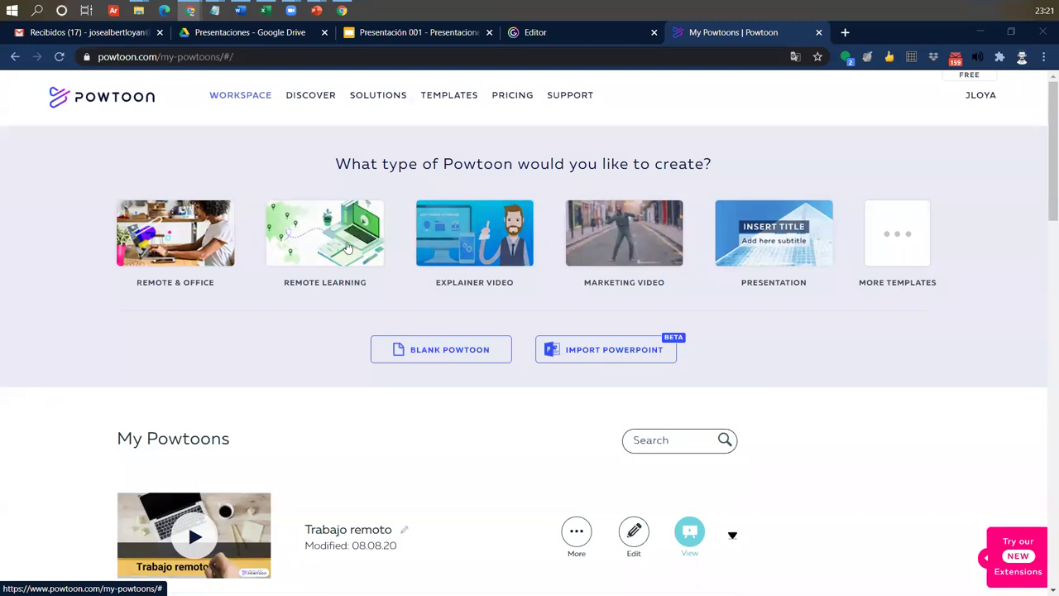
Look through the workspace's template categories and the saved projects listed under My Powtoons.
scroll(436, 220, down, 3)
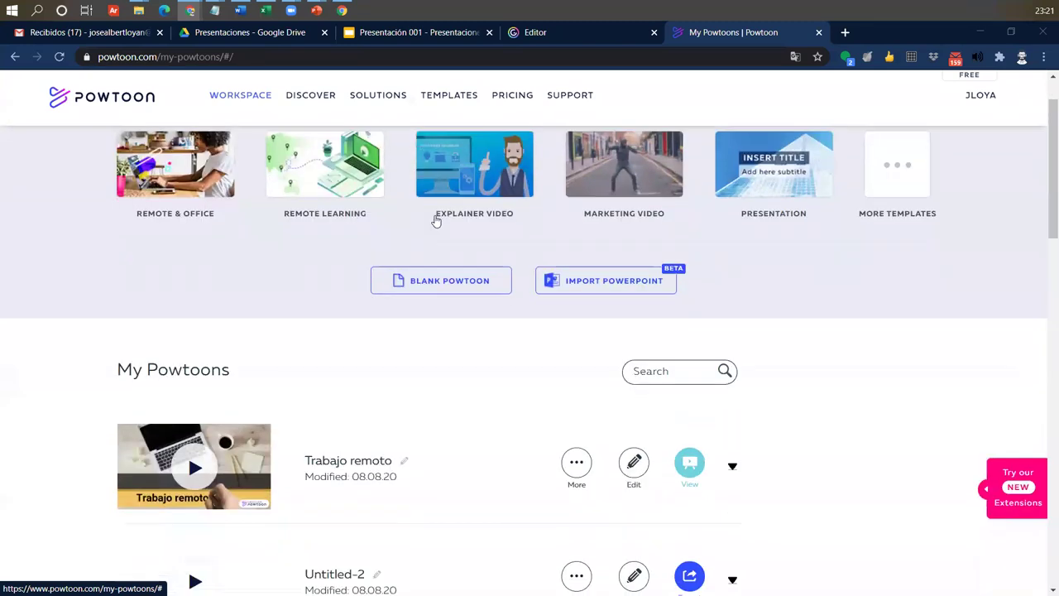
scroll(439, 222, up, 2)
scroll(446, 224, down, 3)
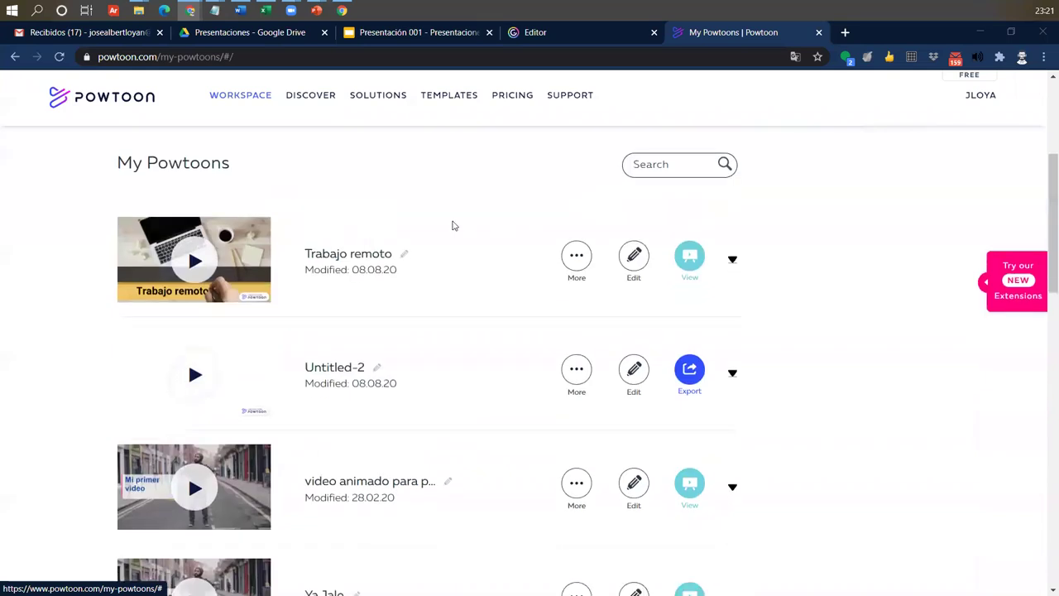
scroll(116, 285, up, 2)
drag(104, 303, 260, 301)
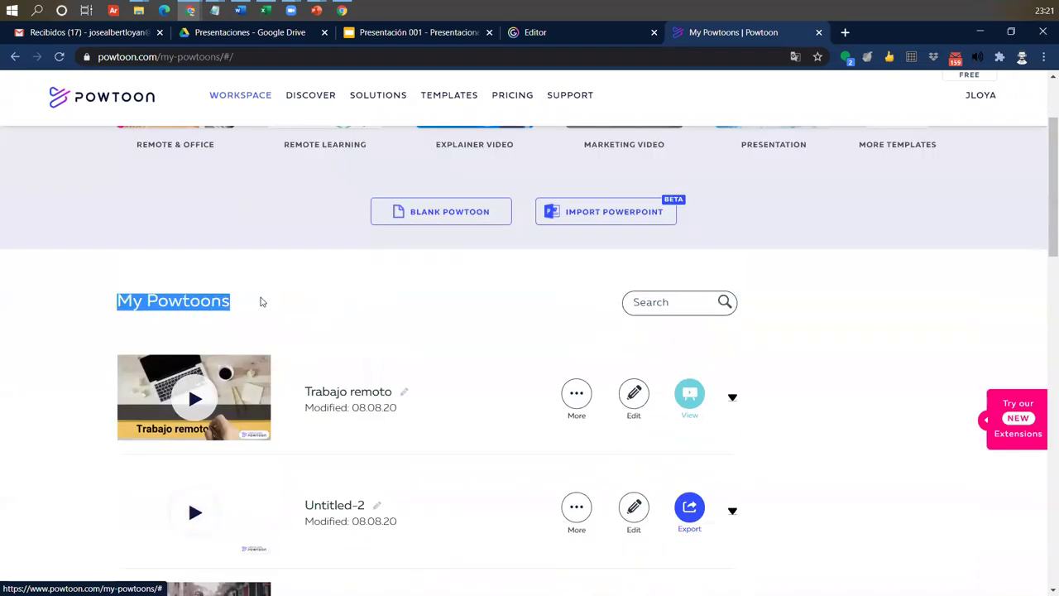
scroll(340, 232, down, 3)
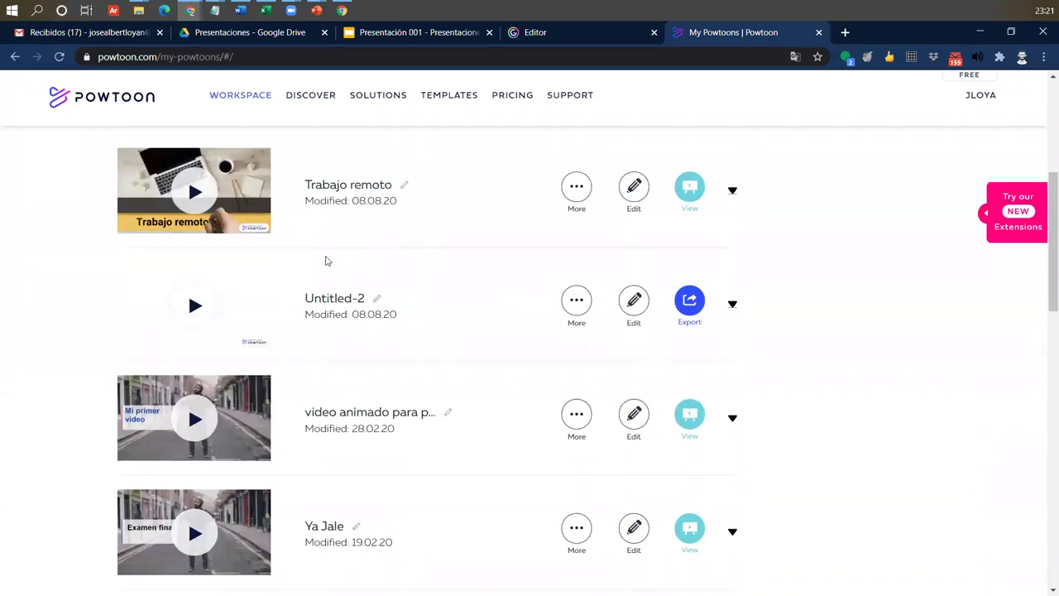
scroll(551, 331, down, 7)
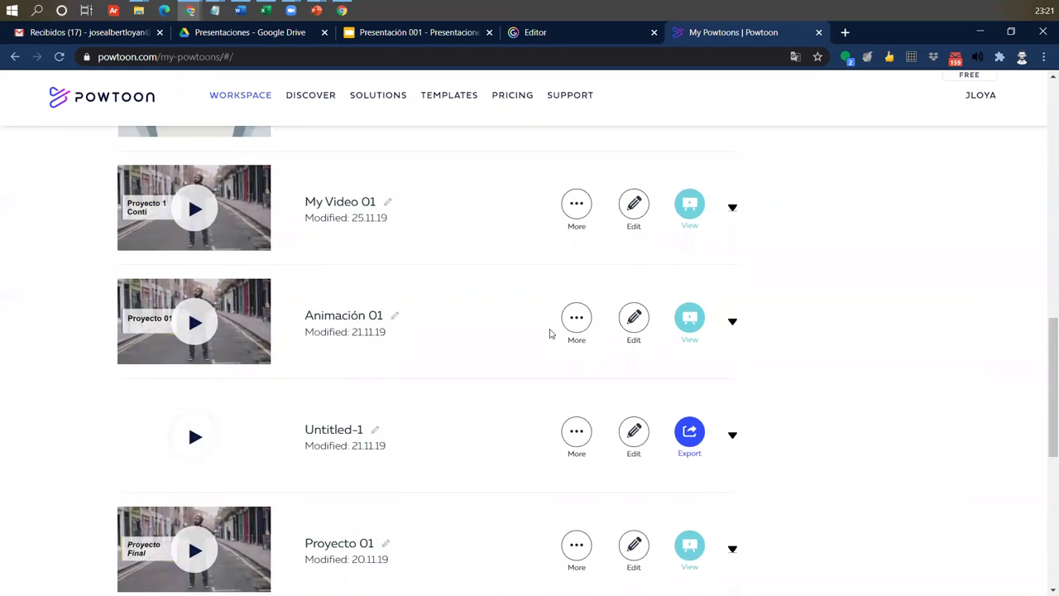
scroll(551, 332, down, 3)
scroll(496, 310, down, 3)
scroll(525, 220, up, 9)
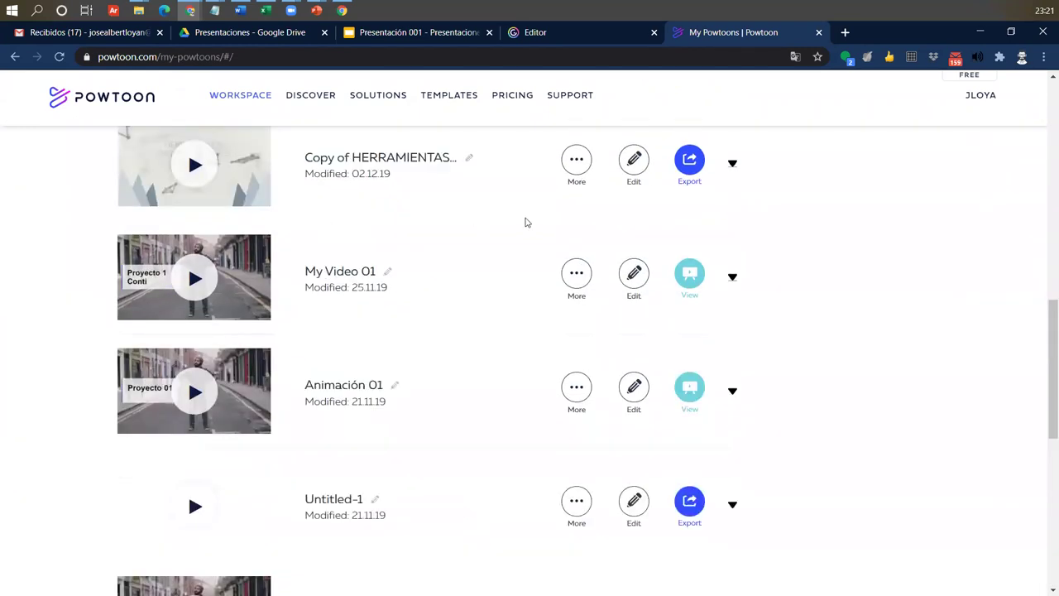
scroll(355, 236, up, 4)
triple_click(61, 310)
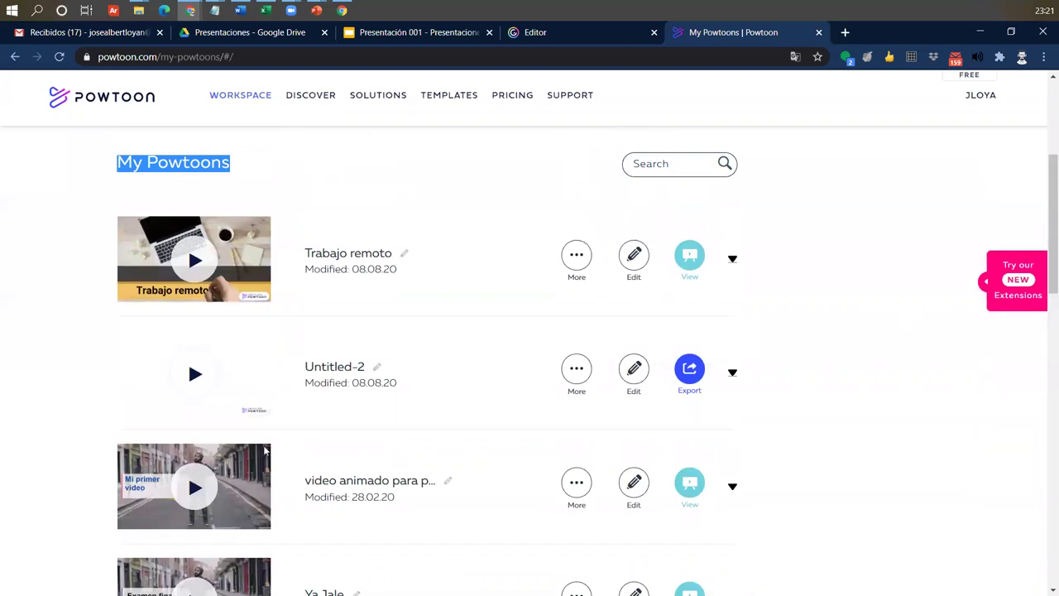
Open the preview of the saved "video animado para p..." project from 28.02.20 and play it.
click(194, 486)
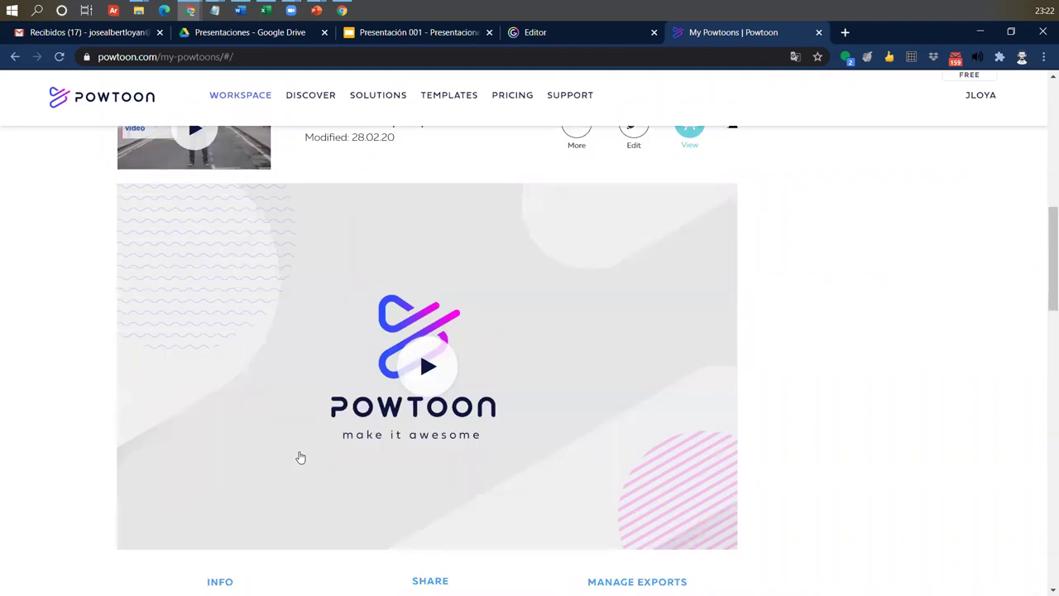
click(426, 369)
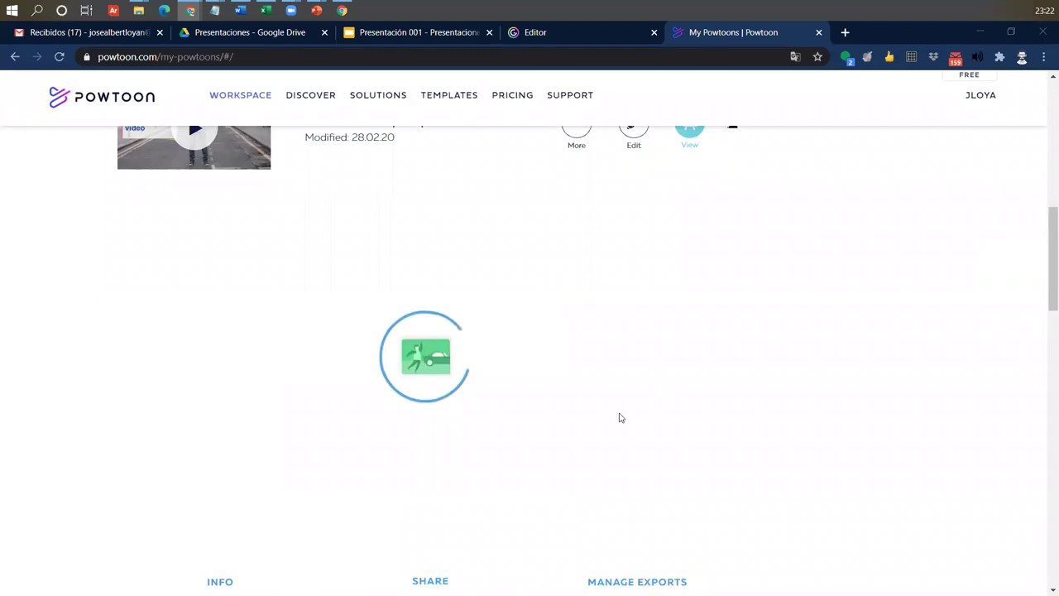
scroll(94, 447, down, 2)
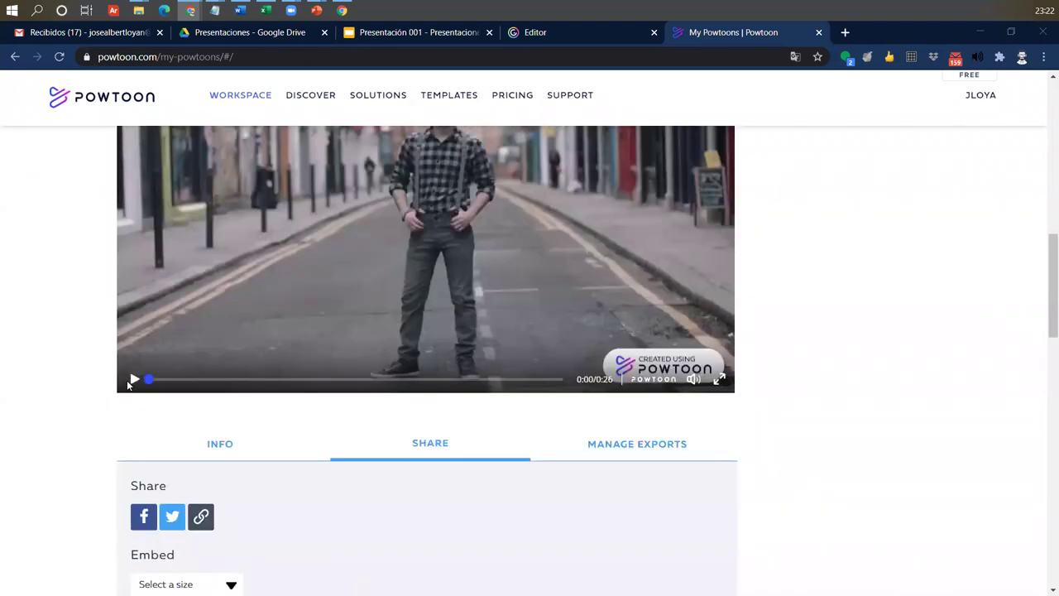
click(133, 379)
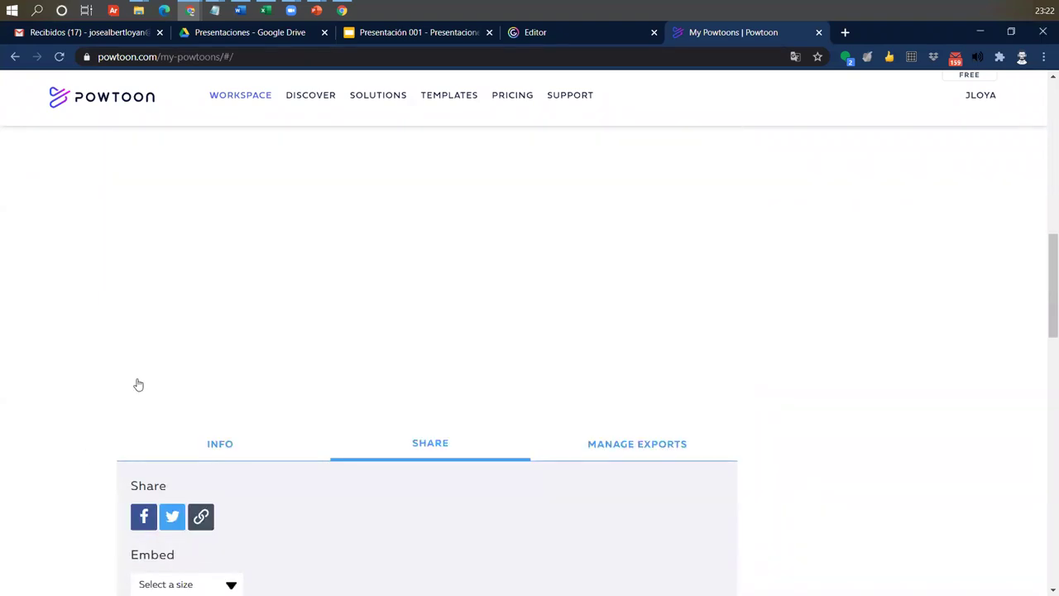
Watch the animated video's preview, lower its volume and pause playback at 0:13.
scroll(147, 402, up, 1)
scroll(648, 471, up, 1)
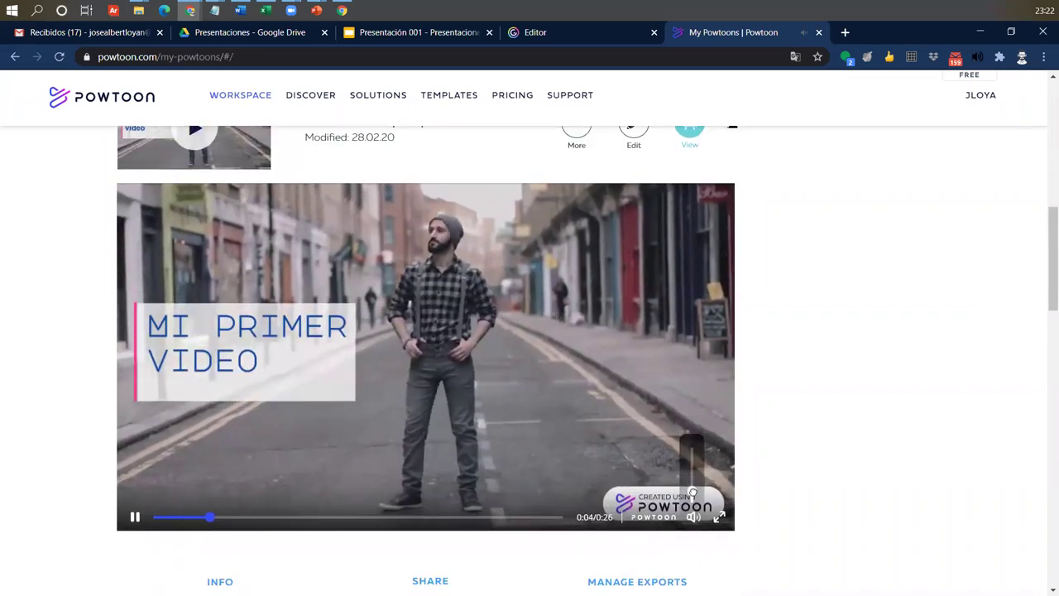
drag(692, 455, 693, 493)
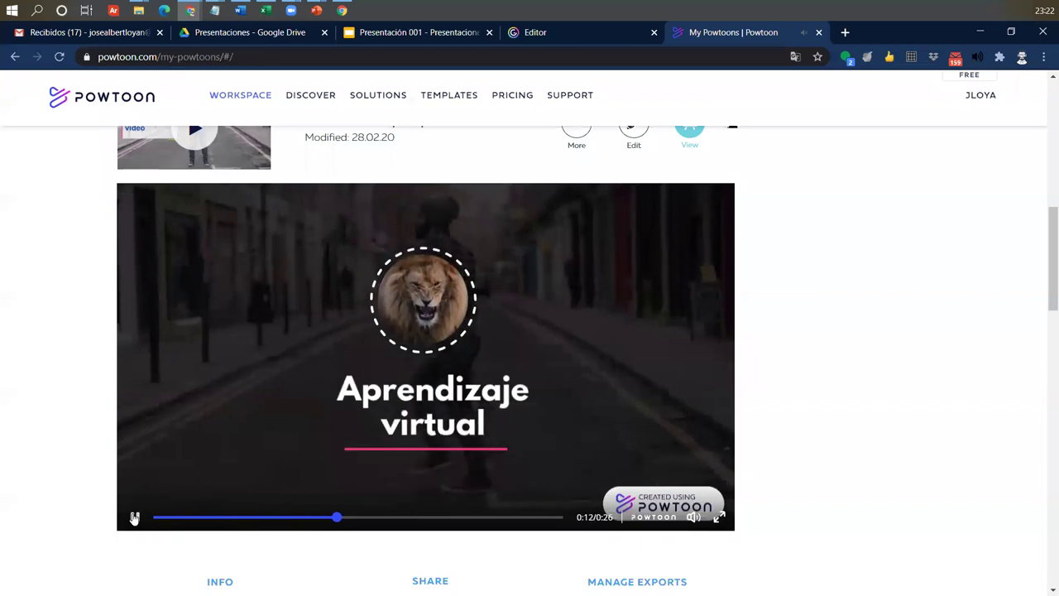
click(135, 517)
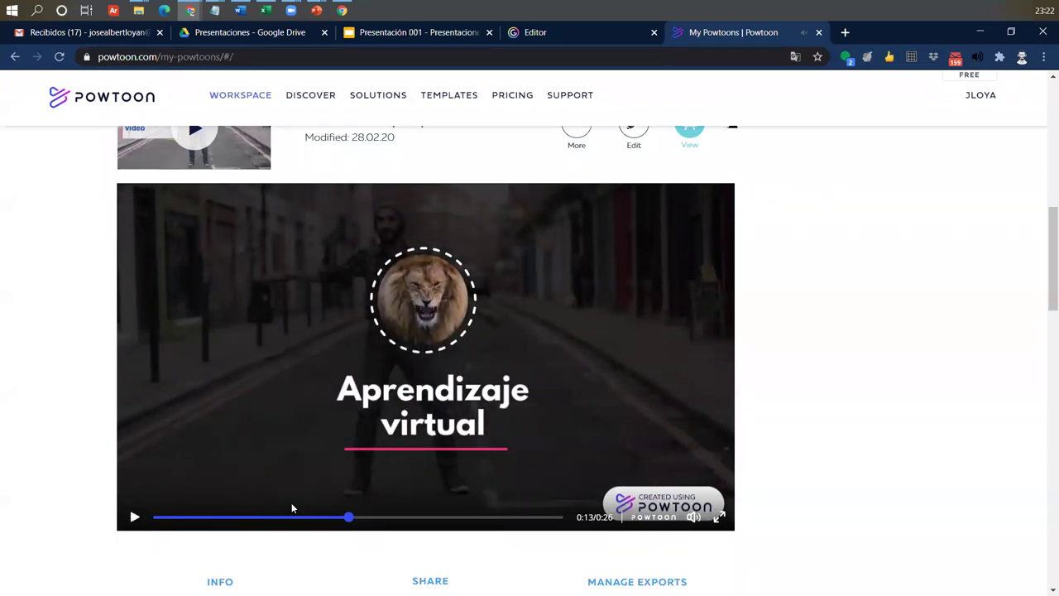
Examine the paused video's preview, its sharing section and the other projects listed under My Powtoons.
scroll(248, 480, down, 2)
scroll(373, 357, up, 2)
scroll(324, 423, up, 2)
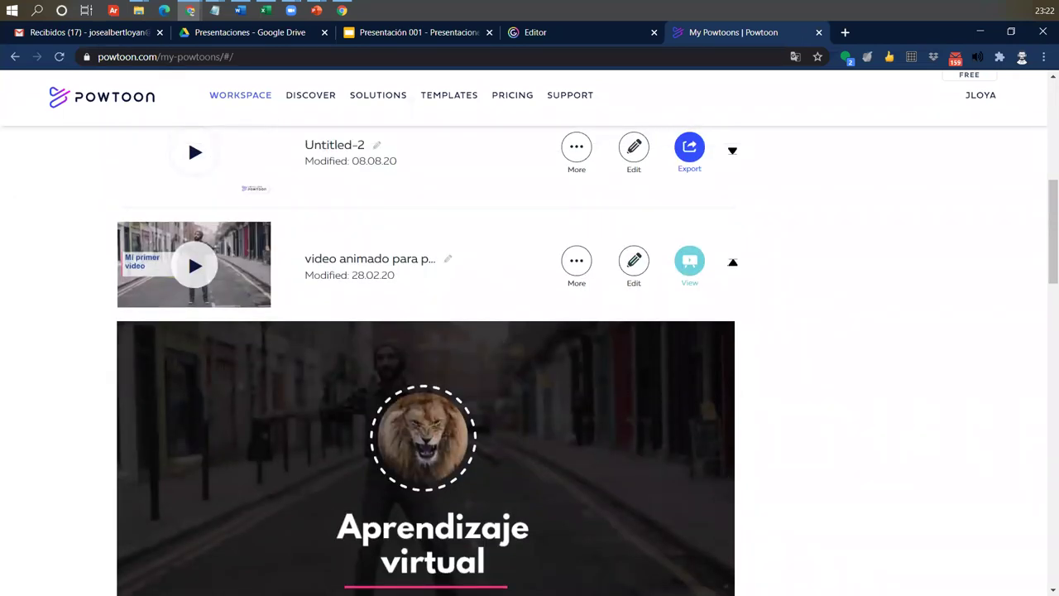
scroll(756, 532, down, 2)
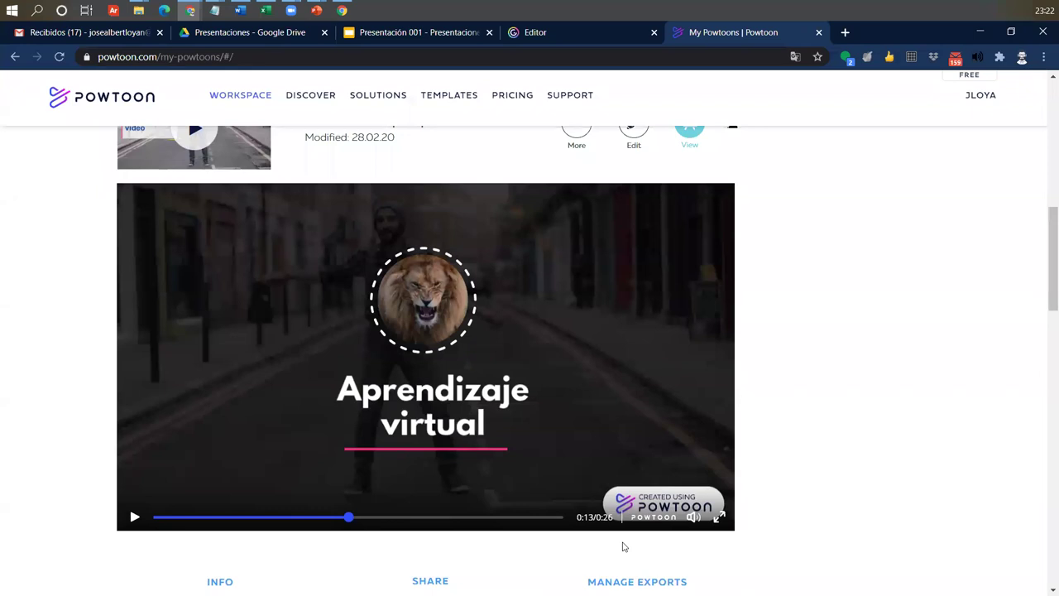
scroll(457, 408, up, 2)
scroll(458, 407, down, 2)
scroll(232, 580, down, 2)
scroll(217, 272, up, 2)
scroll(132, 302, down, 1)
scroll(130, 316, up, 2)
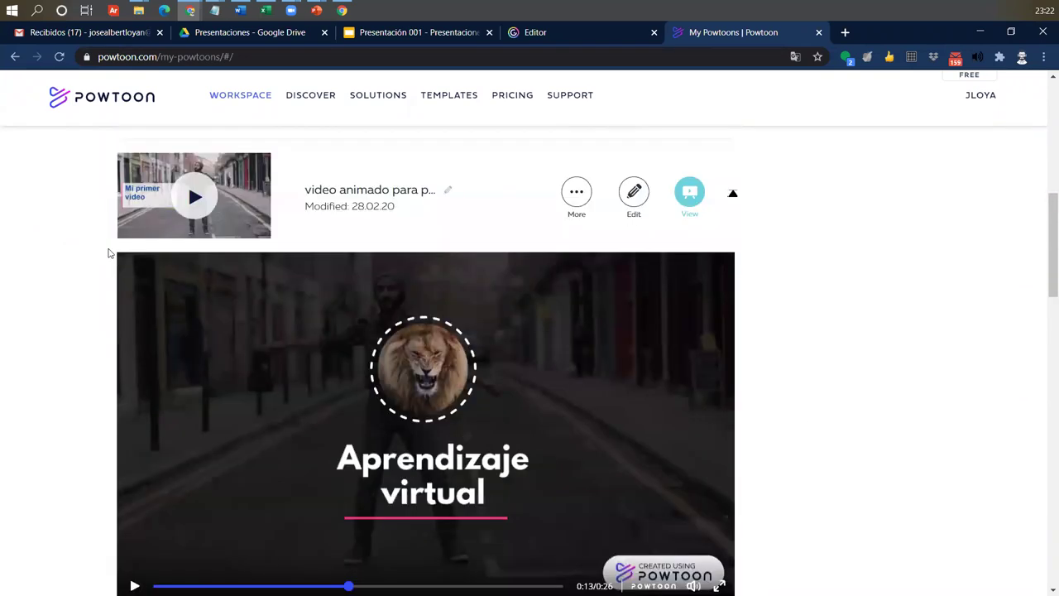
scroll(713, 279, down, 1)
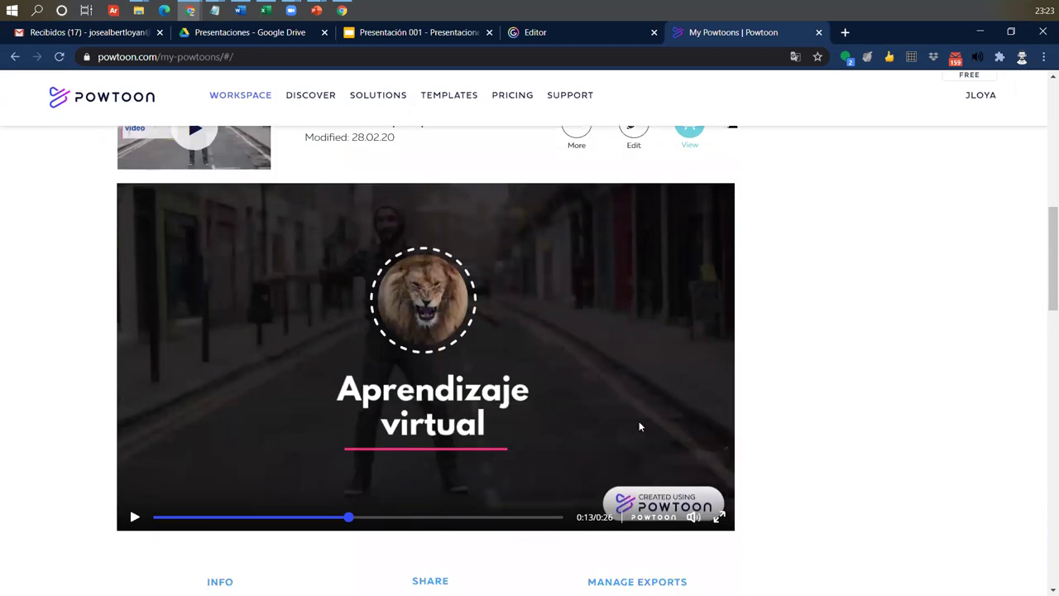
scroll(639, 426, up, 10)
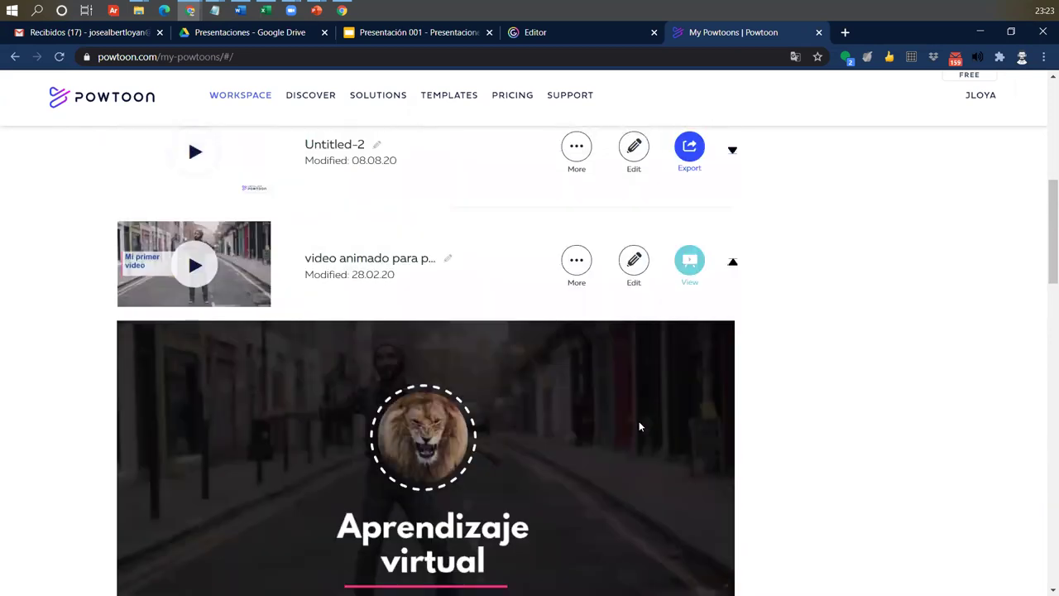
scroll(371, 399, down, 10)
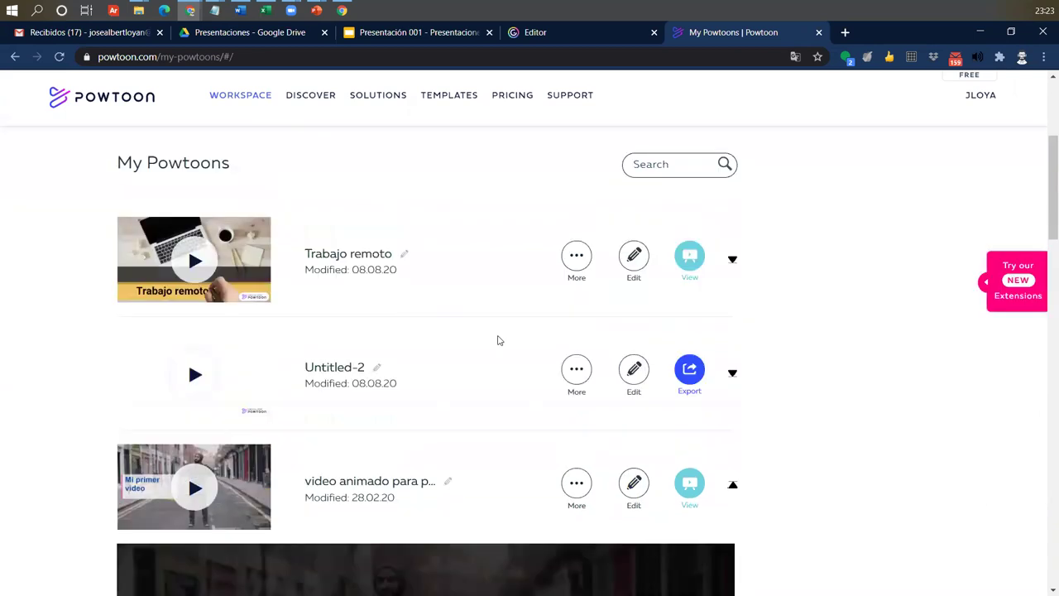
scroll(693, 409, up, 3)
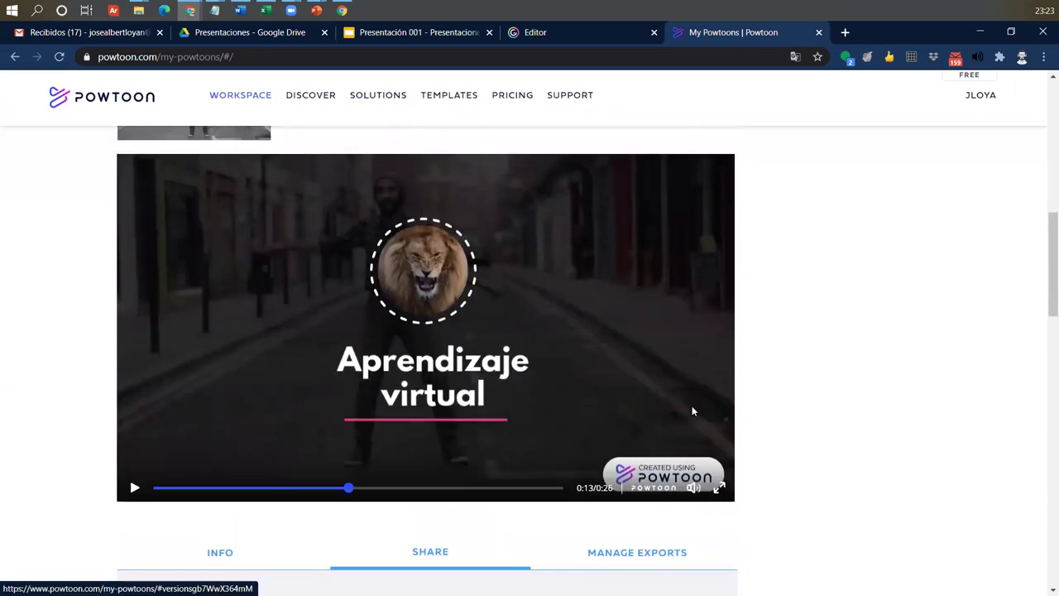
scroll(700, 385, down, 4)
scroll(727, 397, up, 3)
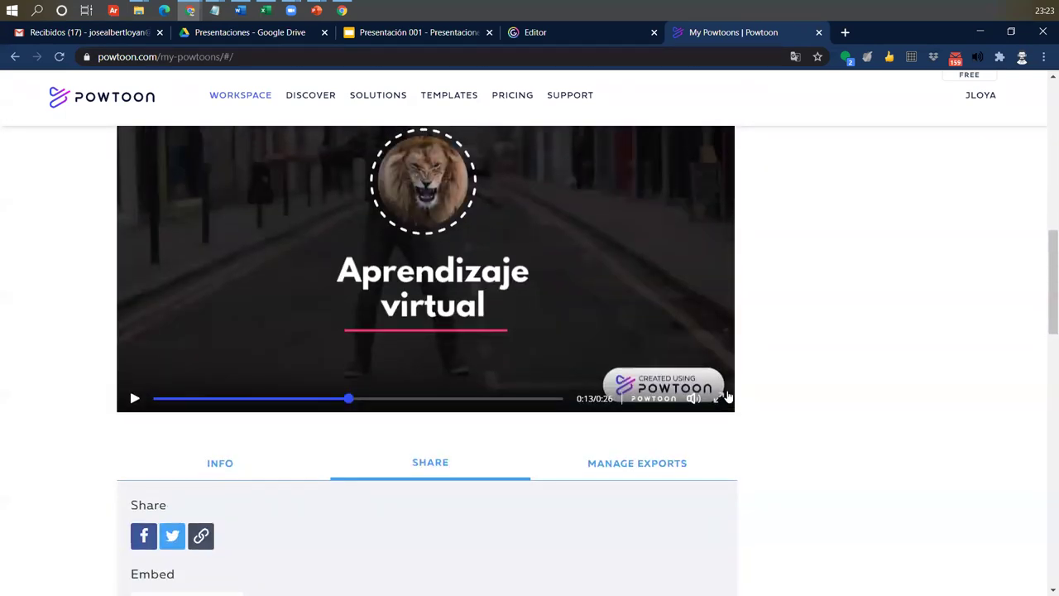
Open the gallery of more templates and look through all categories, checking which templates carry the PRO+ label.
scroll(726, 396, up, 10)
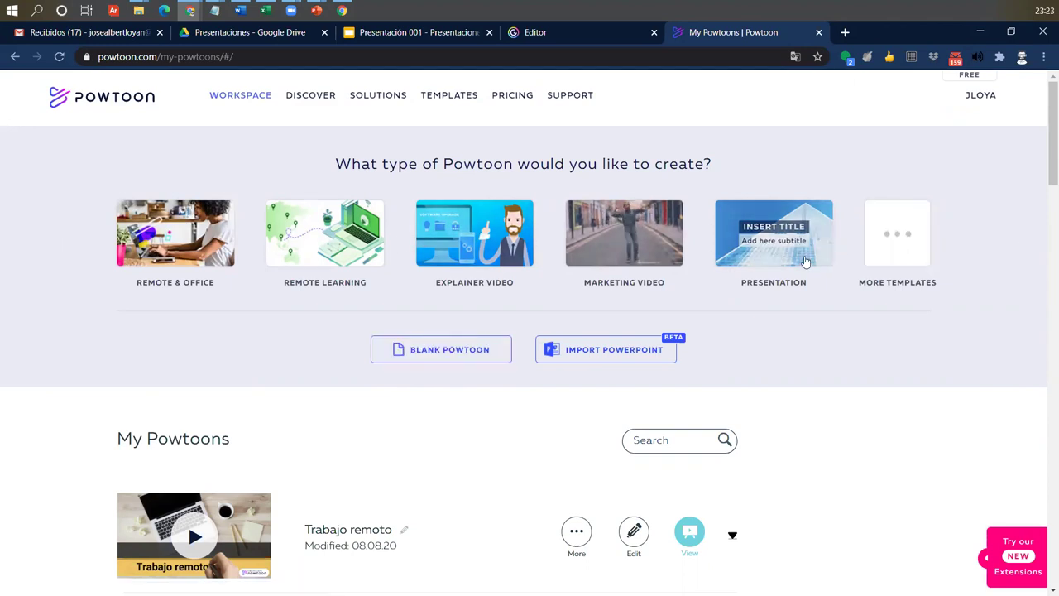
click(892, 242)
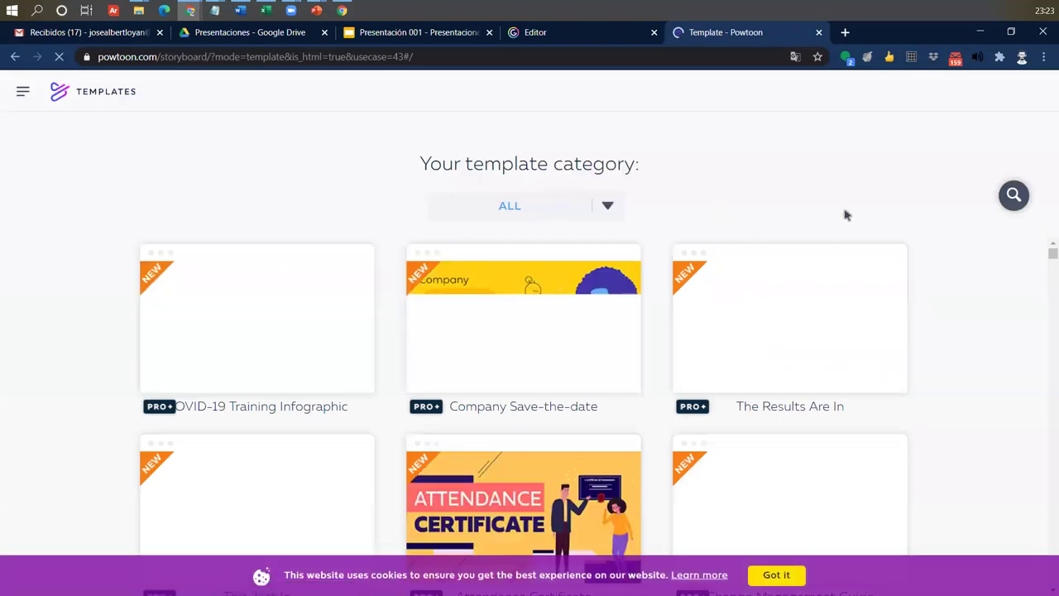
scroll(604, 313, down, 4)
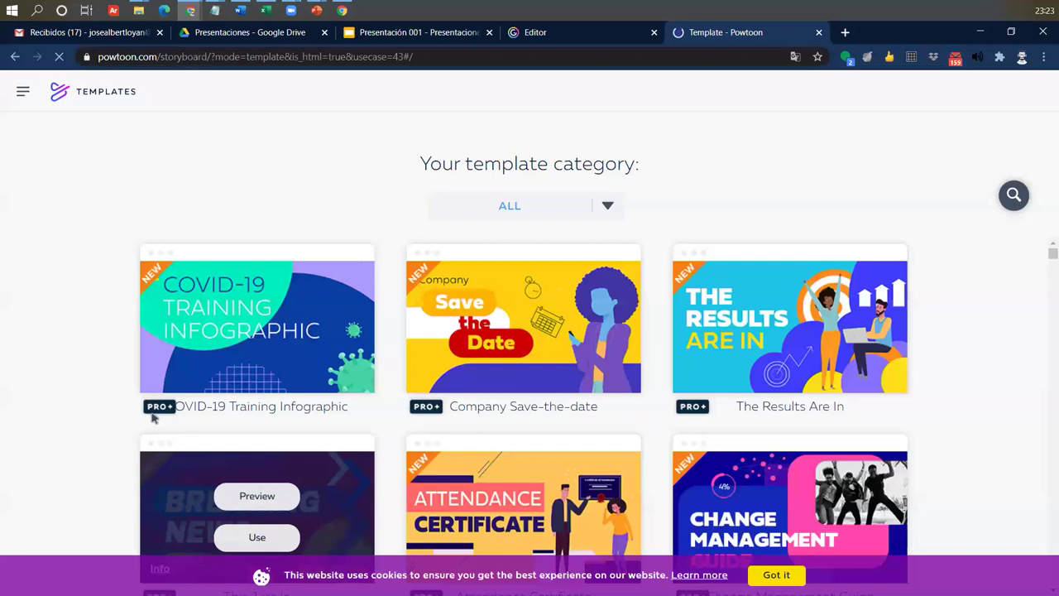
scroll(776, 302, down, 1)
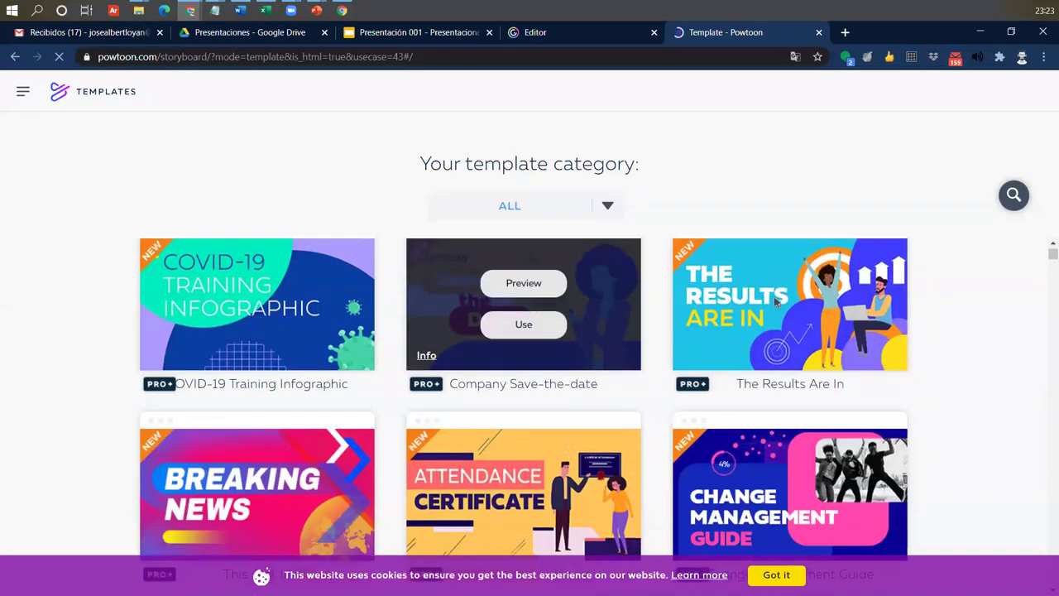
scroll(390, 402, down, 1)
scroll(289, 426, down, 2)
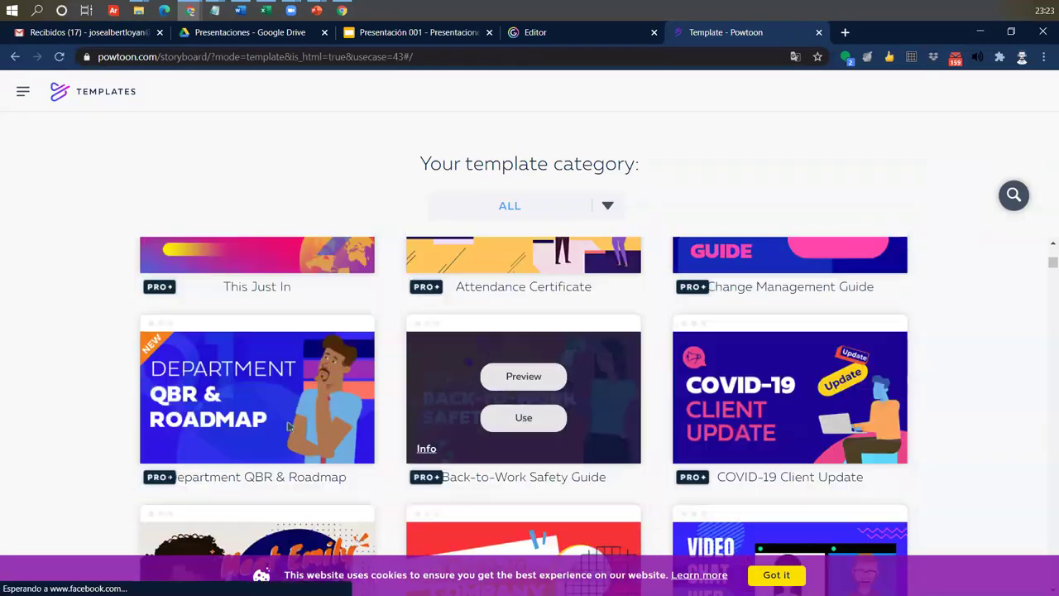
scroll(770, 375, down, 2)
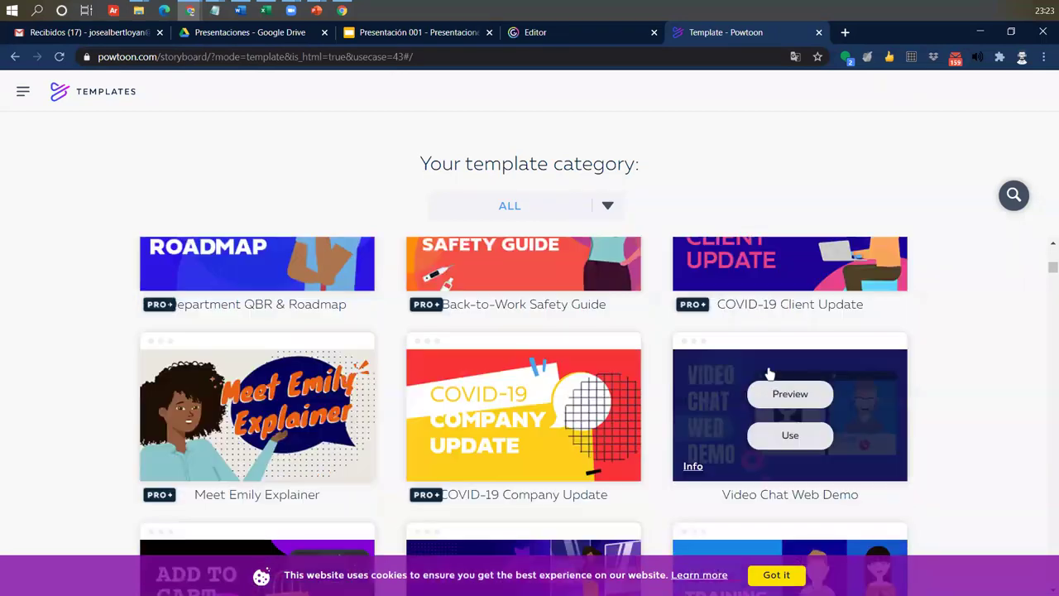
scroll(265, 389, down, 1)
scroll(761, 368, down, 2)
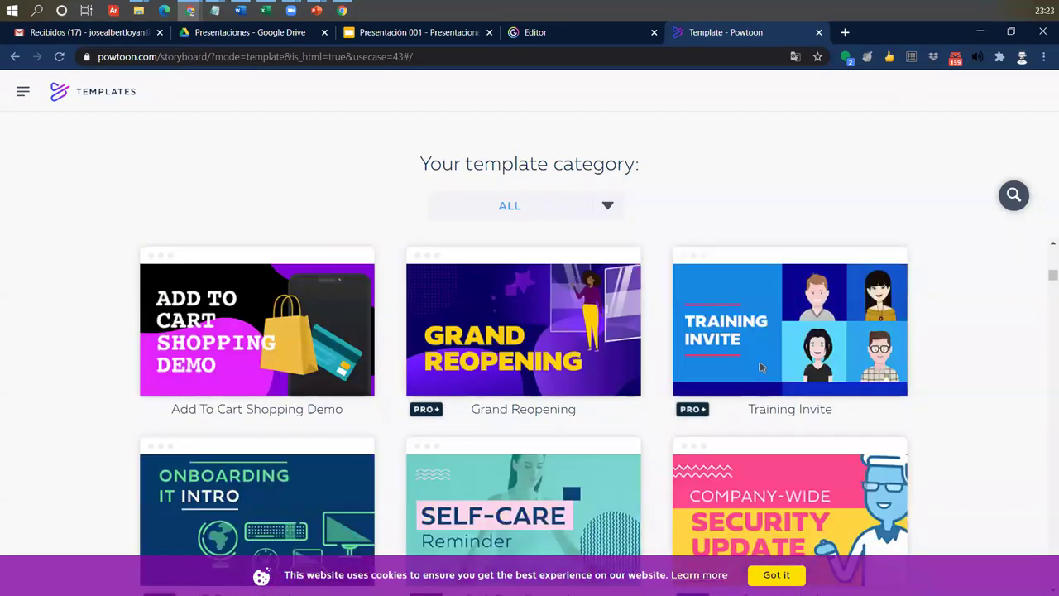
scroll(762, 367, down, 1)
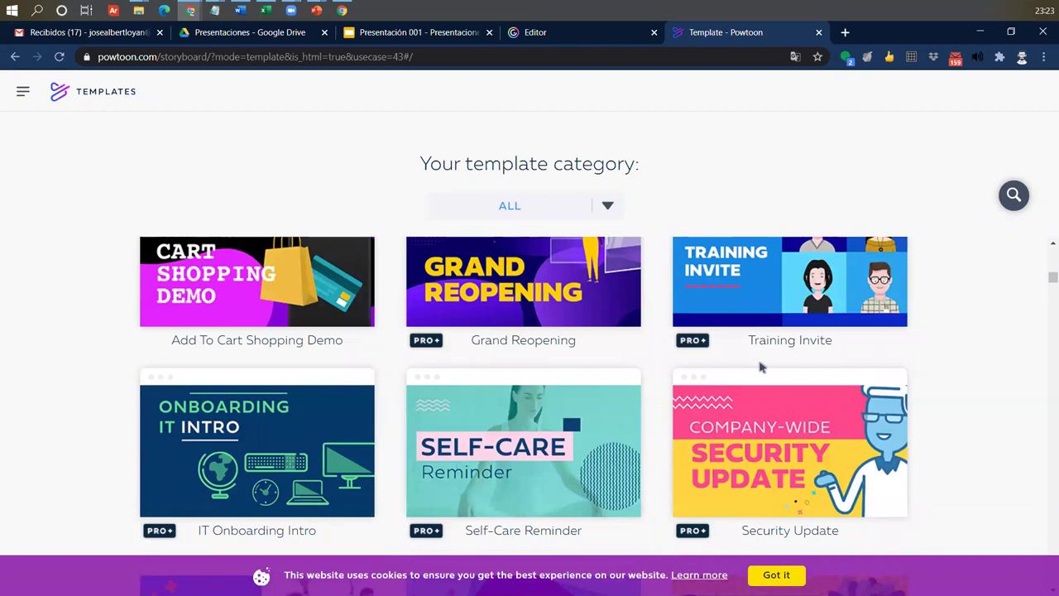
scroll(650, 298, down, 1)
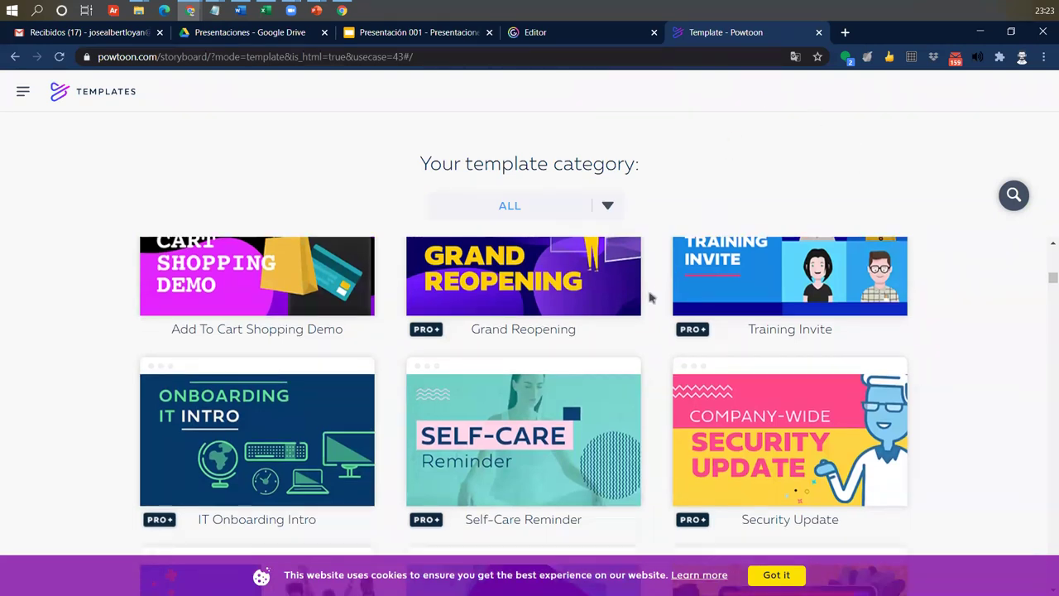
scroll(650, 298, down, 3)
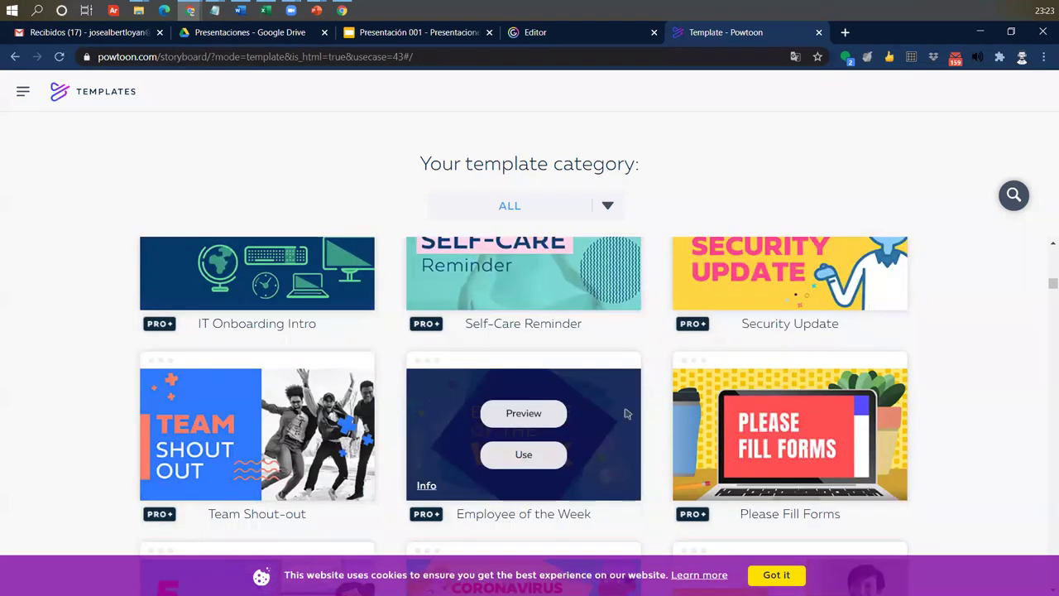
scroll(627, 412, down, 6)
scroll(627, 350, up, 10)
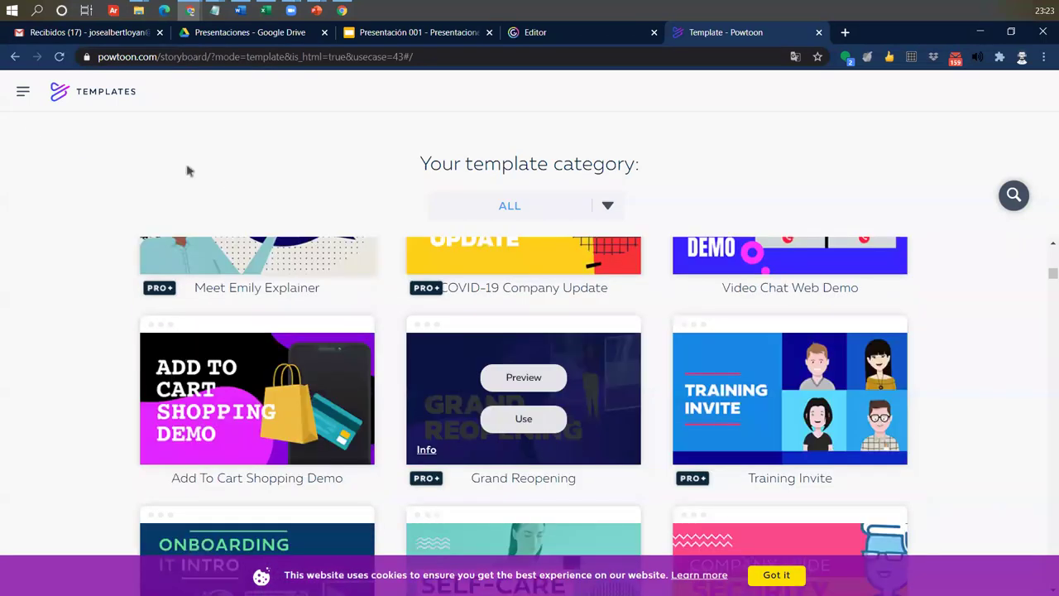
Return to the workspace and create a blank Powtoon with the Cartoon look.
key(F5)
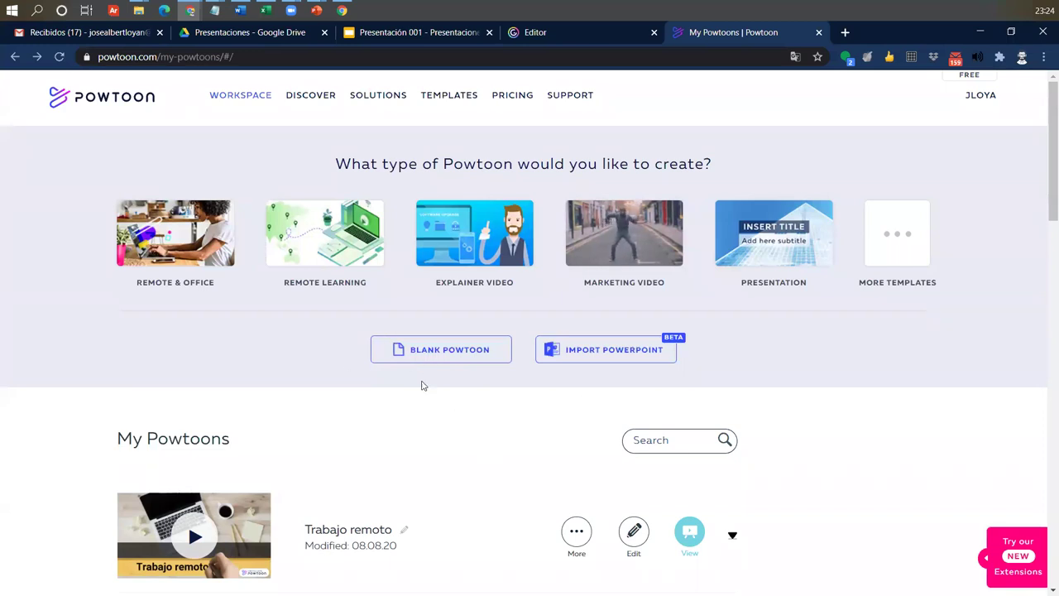
click(439, 349)
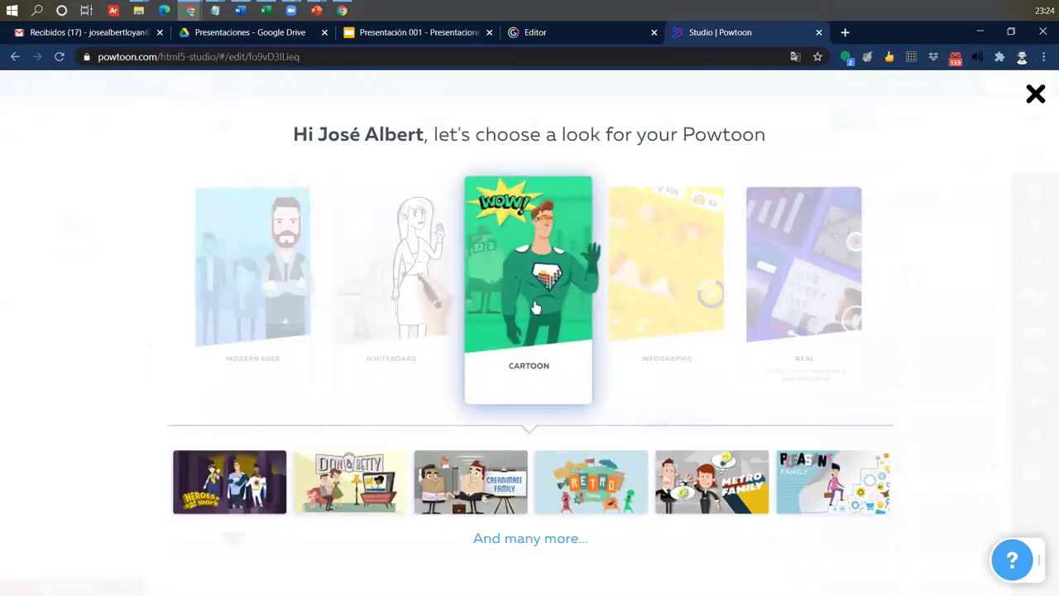
click(536, 284)
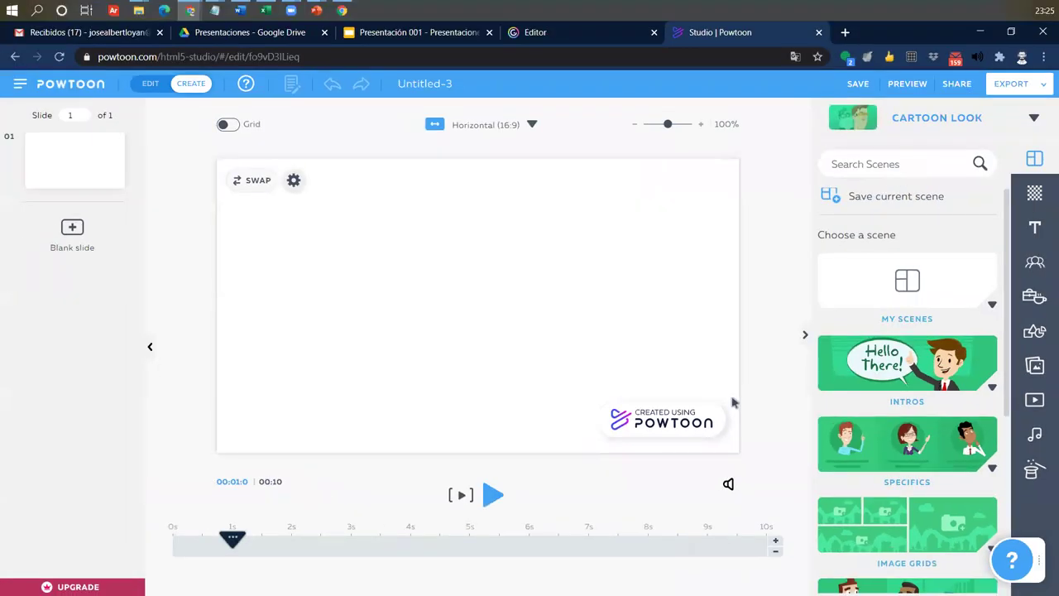
Move the first slide's playhead to 0 s and add a blank second slide.
drag(238, 551, 172, 546)
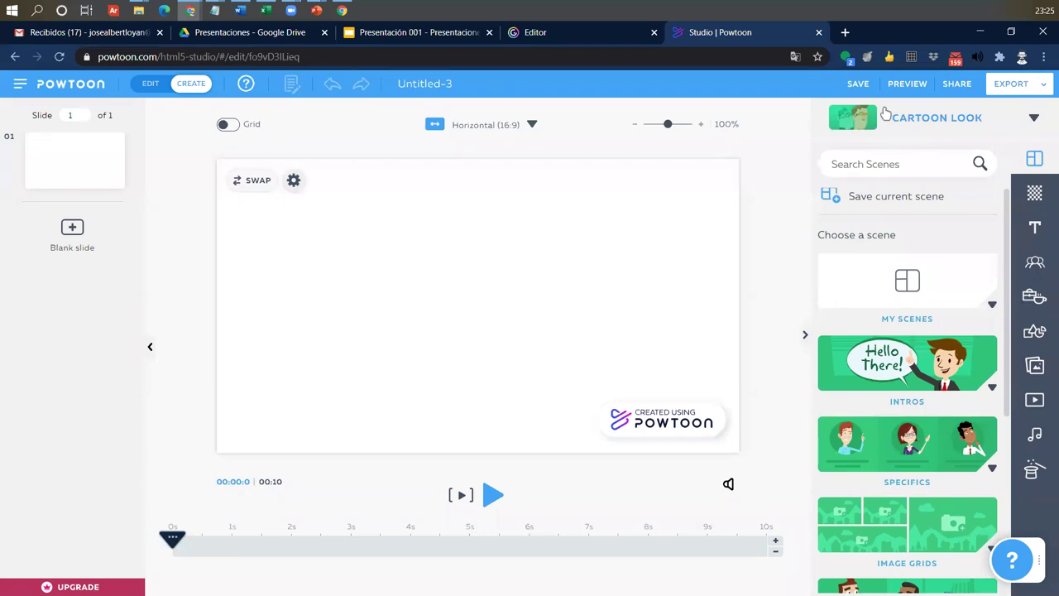
click(78, 232)
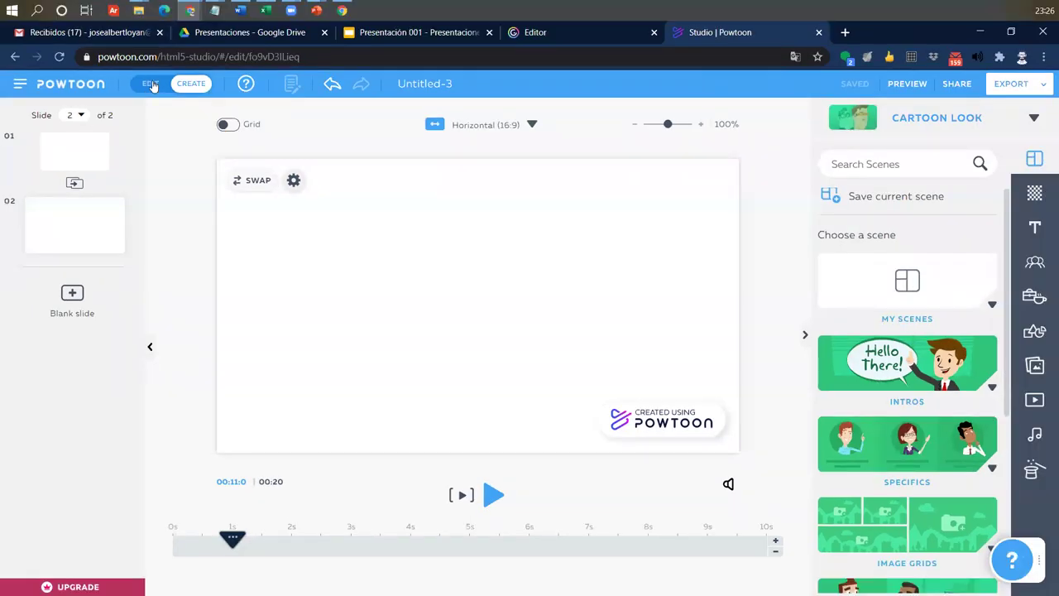
Switch the studio to the Edit mode and back to the Create mode.
click(265, 99)
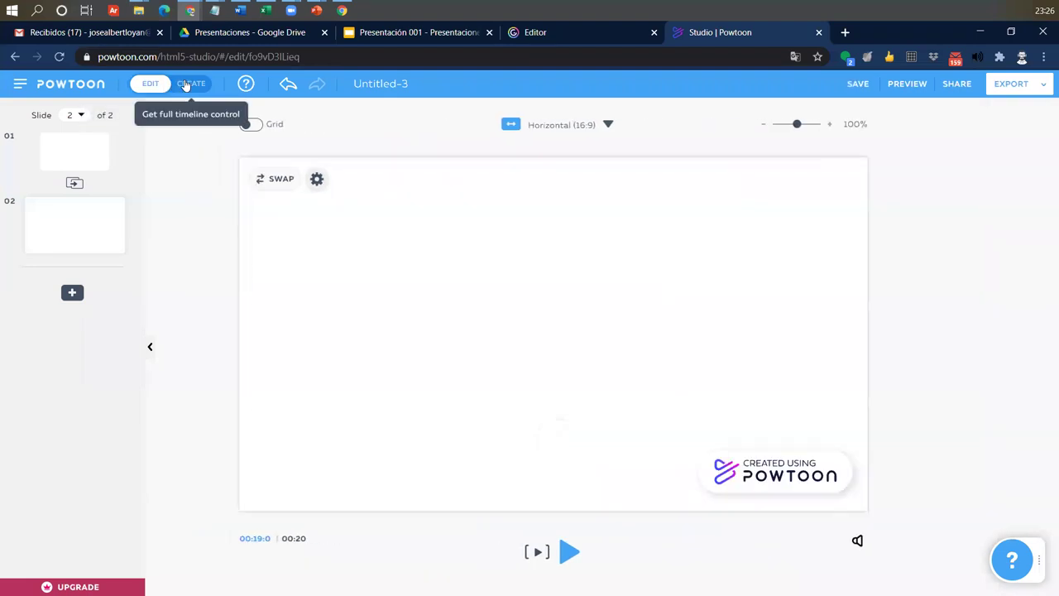
click(186, 86)
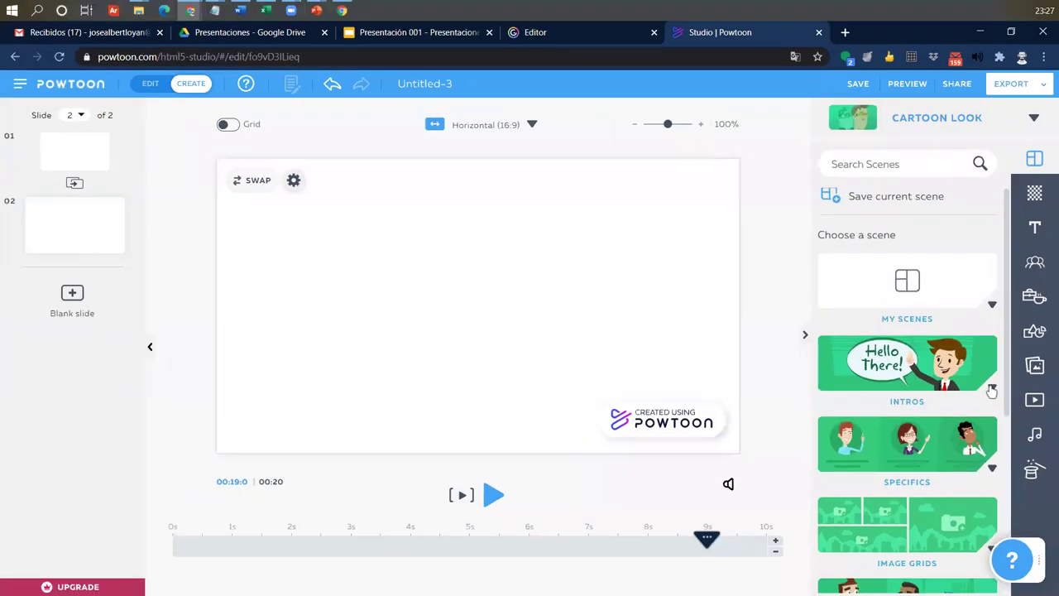
Browse the Intros scenes and apply the PRO scene with the phone, monitor and VS ribbon to slide 2.
click(992, 392)
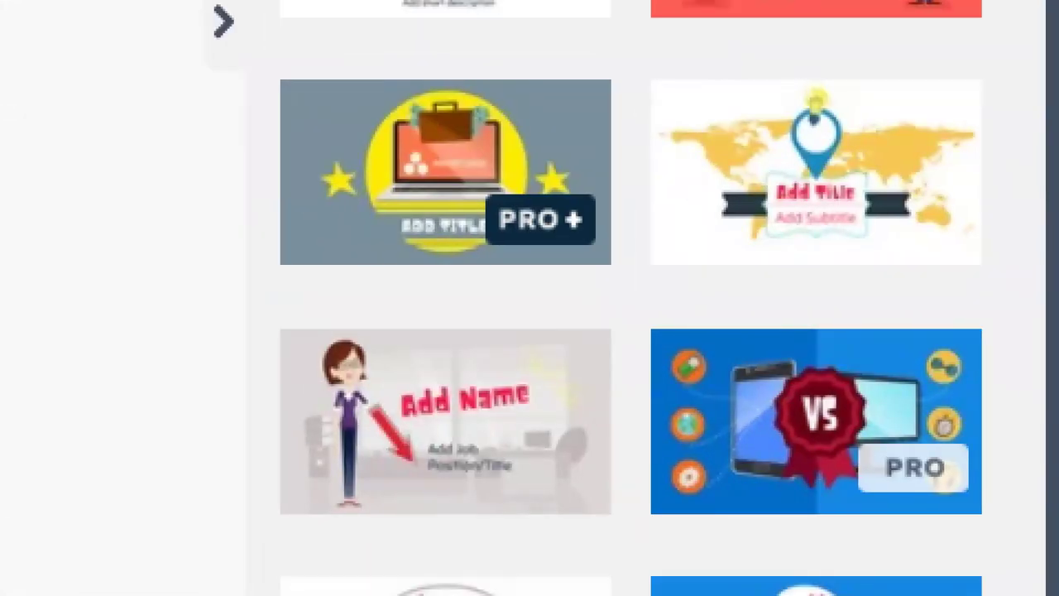
scroll(637, 298, down, 3)
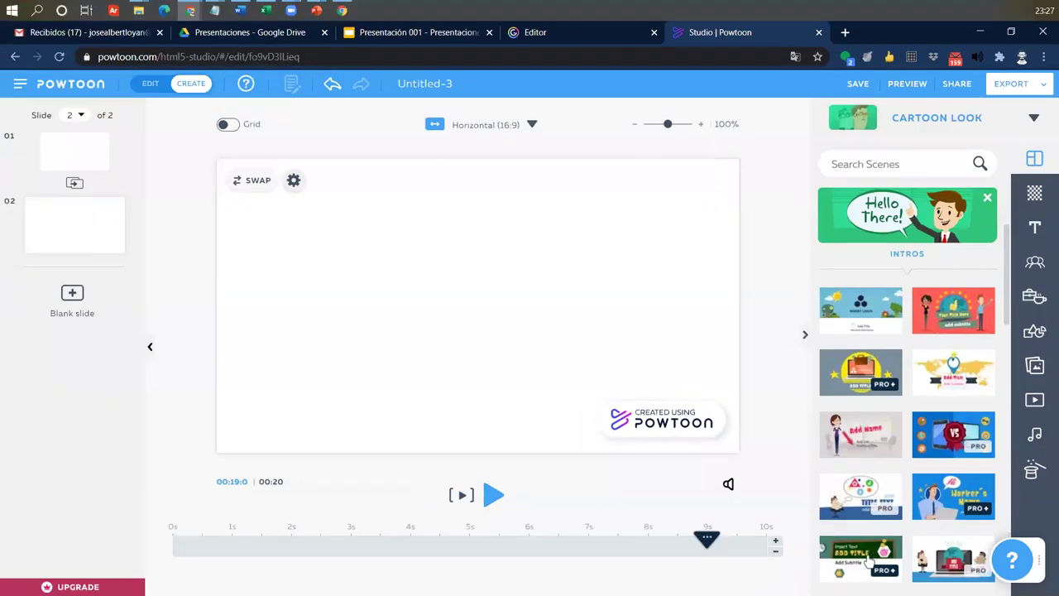
scroll(884, 497, down, 2)
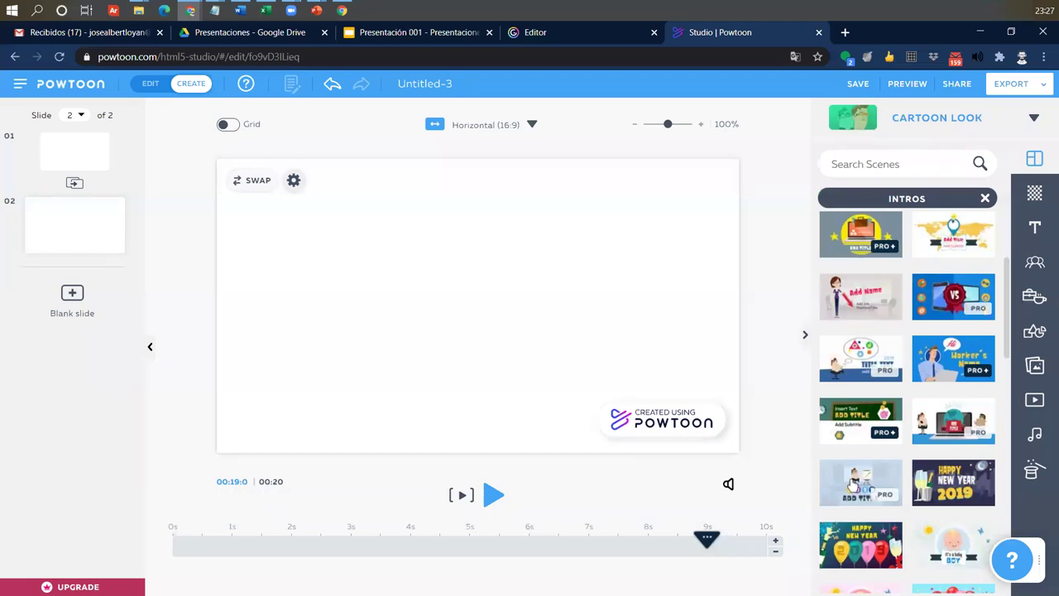
scroll(877, 475, down, 5)
scroll(877, 474, up, 5)
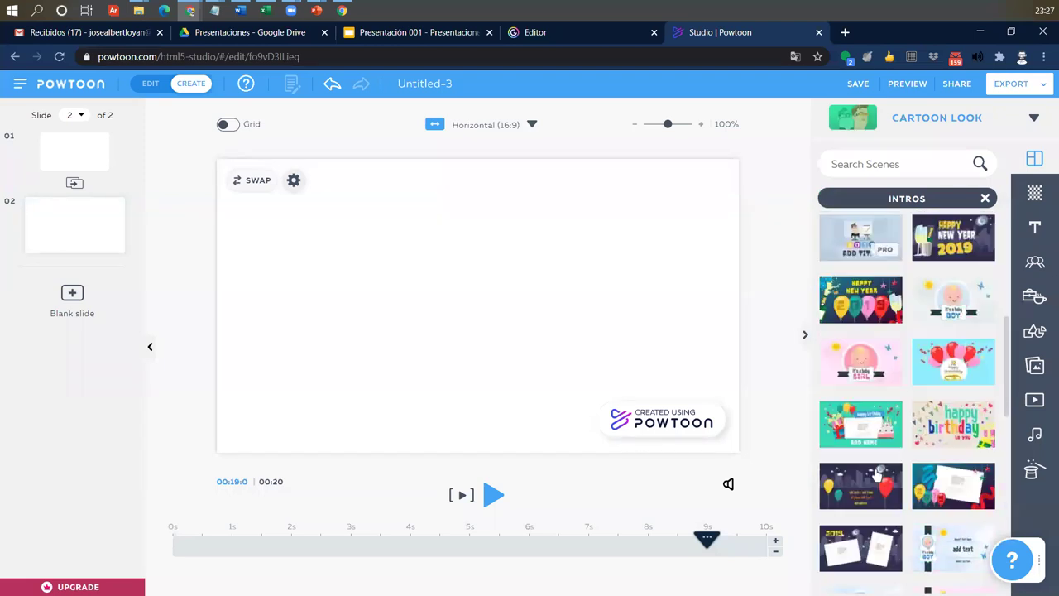
scroll(877, 478, up, 3)
scroll(921, 485, up, 3)
scroll(935, 455, down, 3)
drag(910, 455, 733, 451)
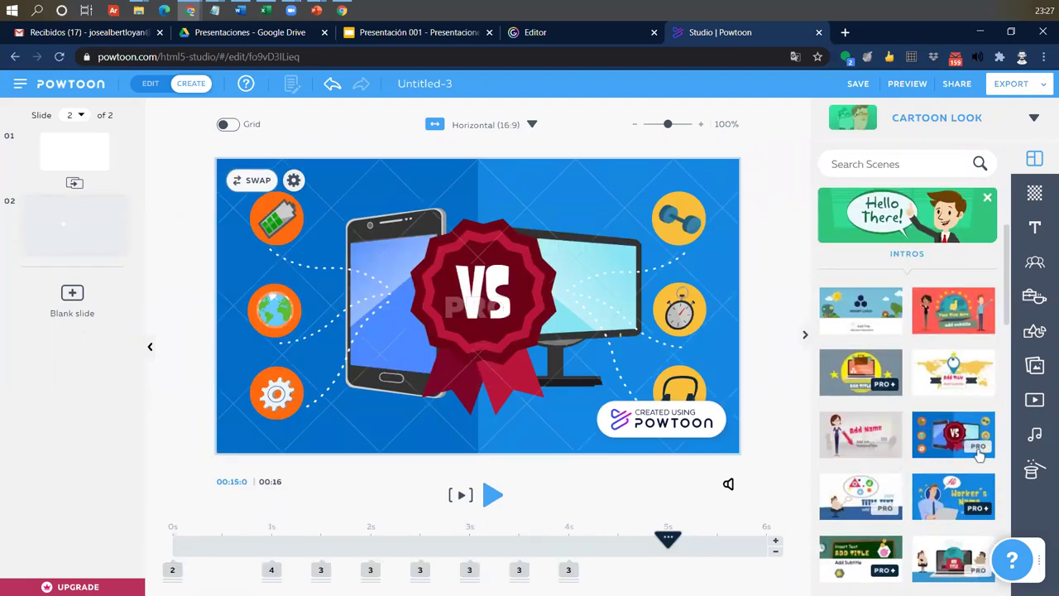
click(361, 206)
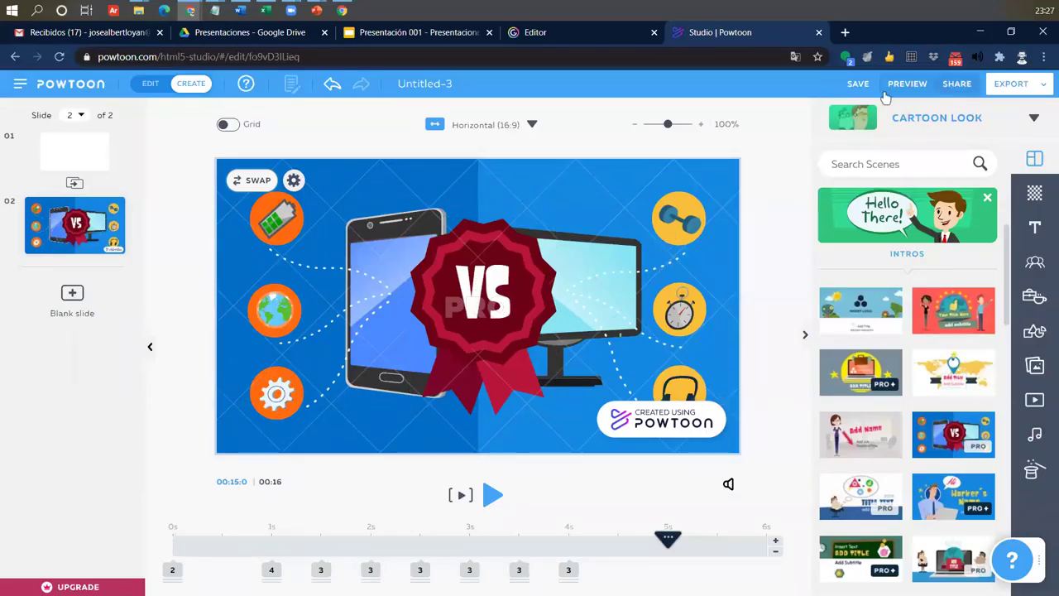
Preview the Powtoon with the PRO scene, close the preview, and undo applying that scene to slide 2.
click(892, 86)
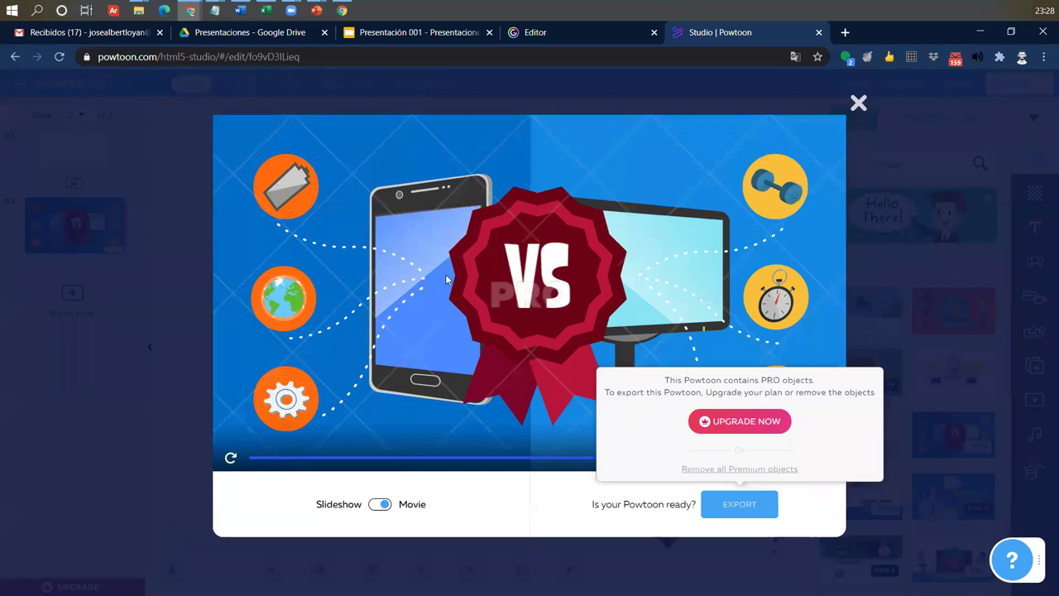
click(858, 104)
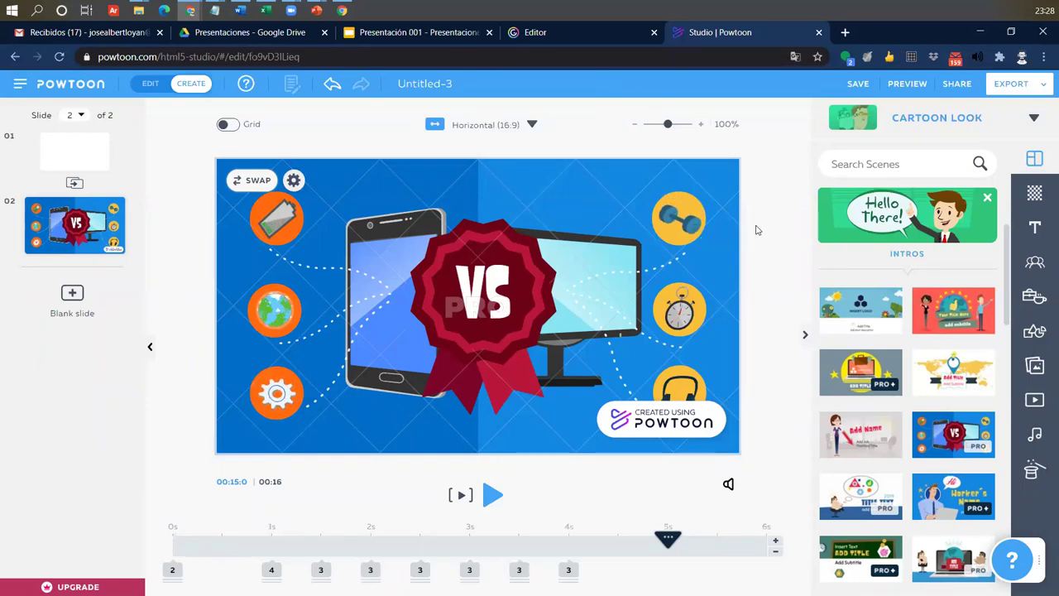
key(ctrl+z)
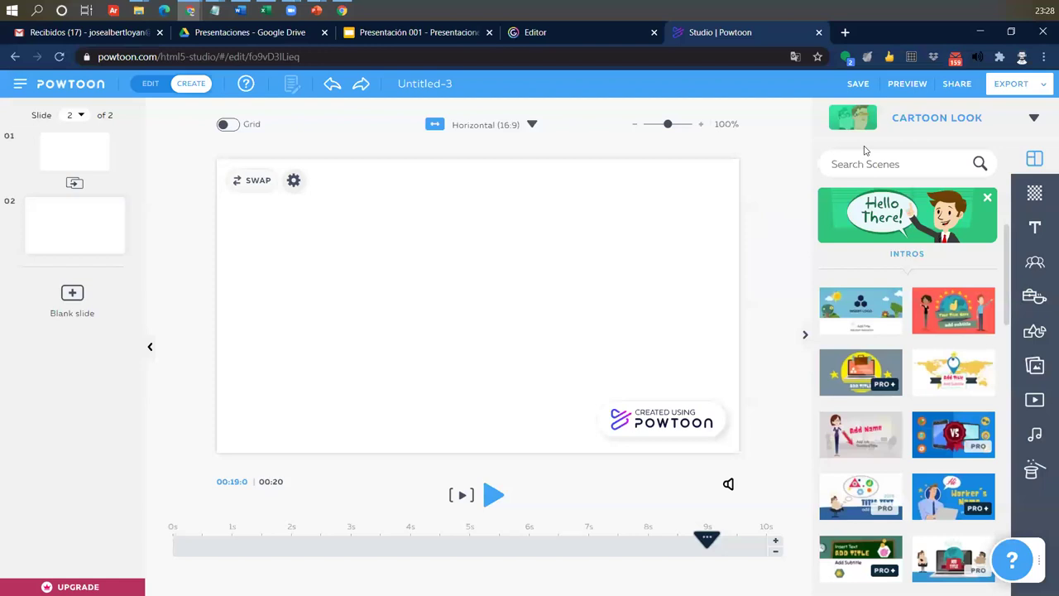
Change the look to Real and apply the Intros scene with the happy birthday gift box to slide 2.
click(908, 129)
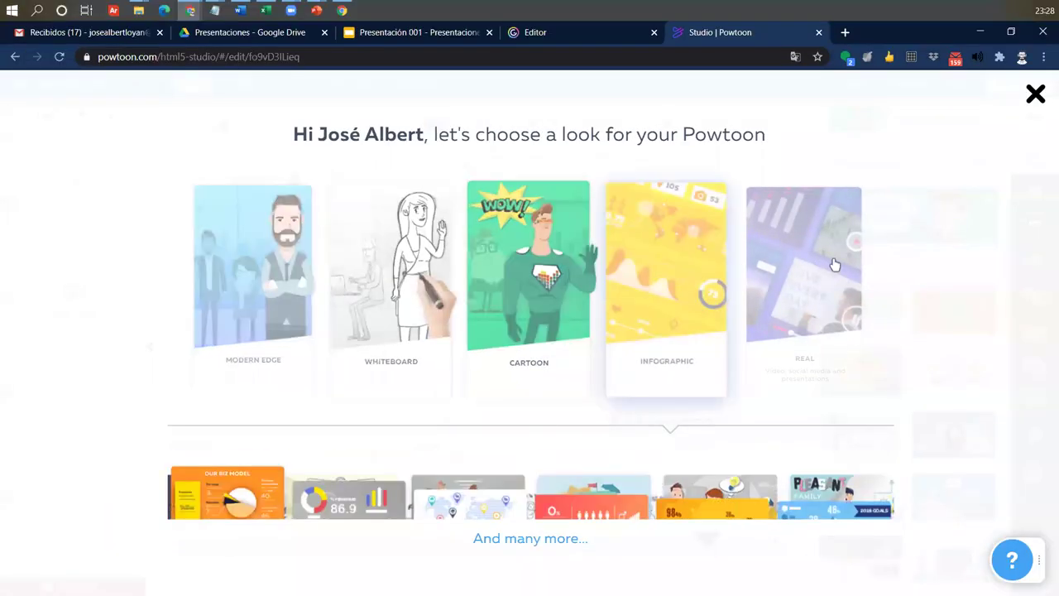
click(832, 264)
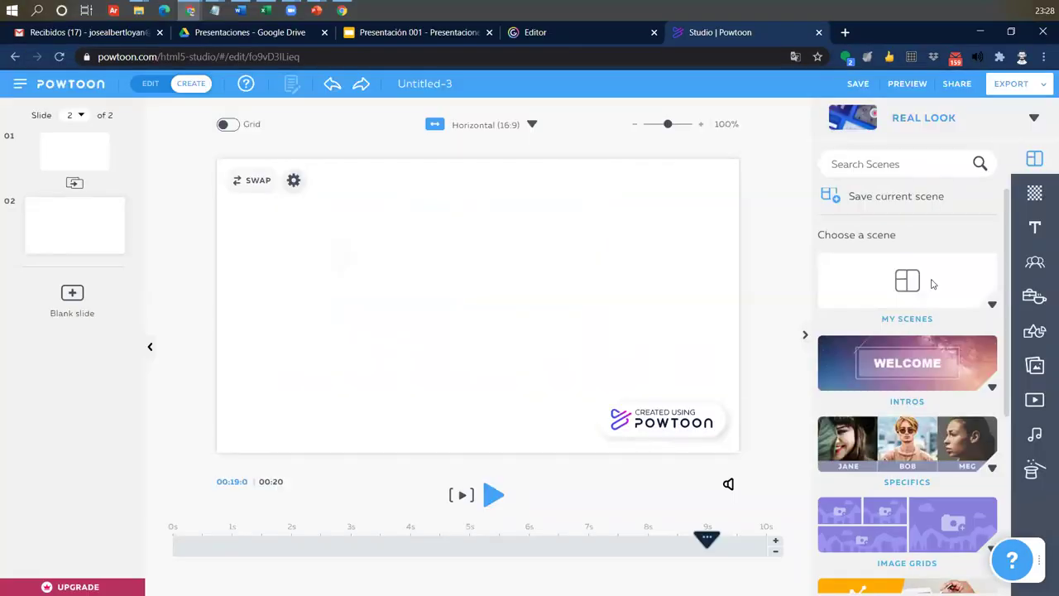
click(994, 388)
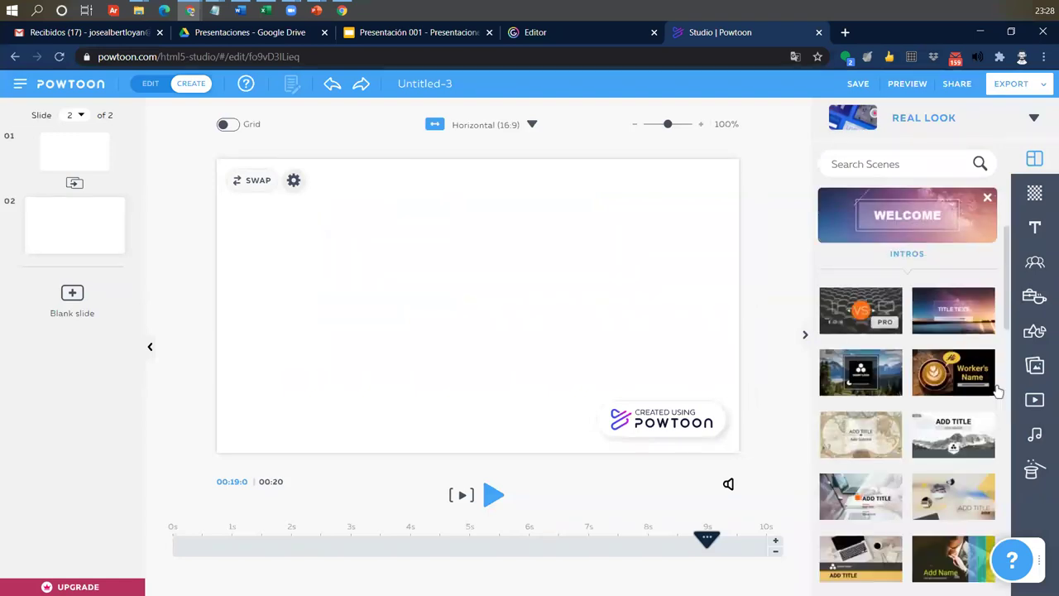
scroll(997, 390, down, 5)
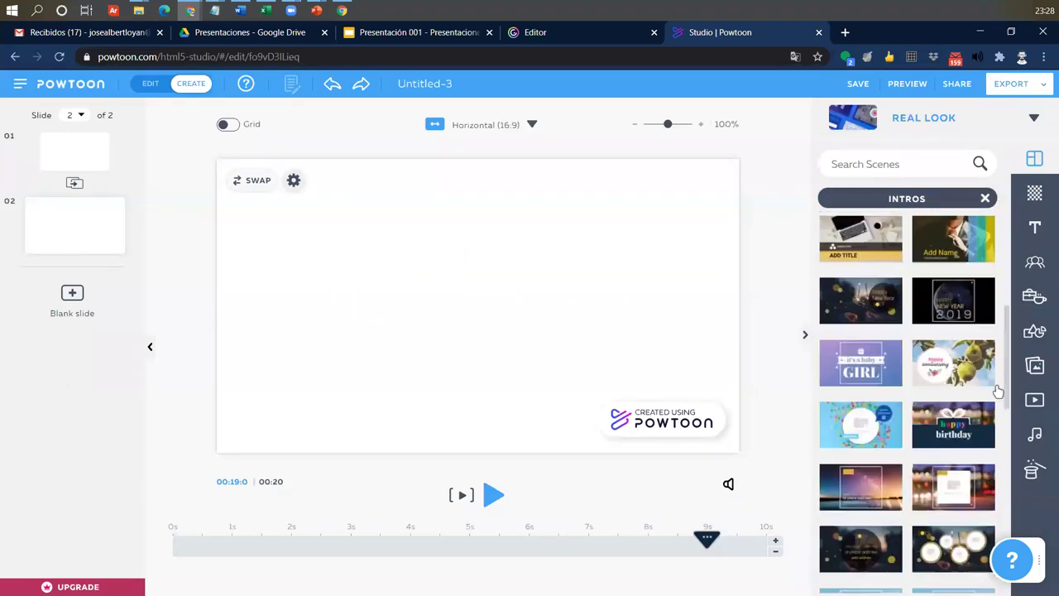
scroll(927, 402, down, 2)
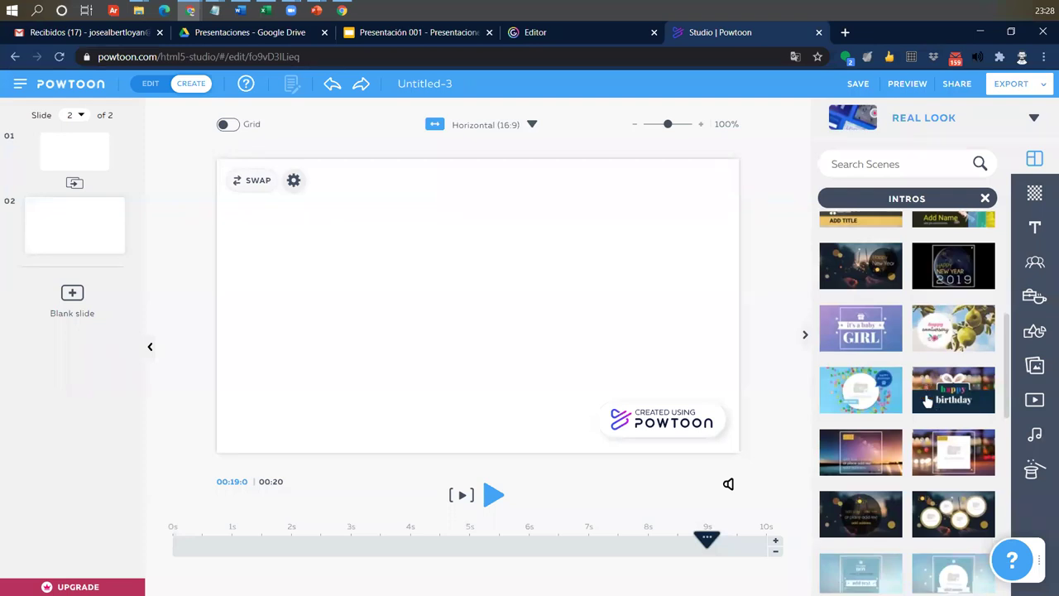
click(943, 273)
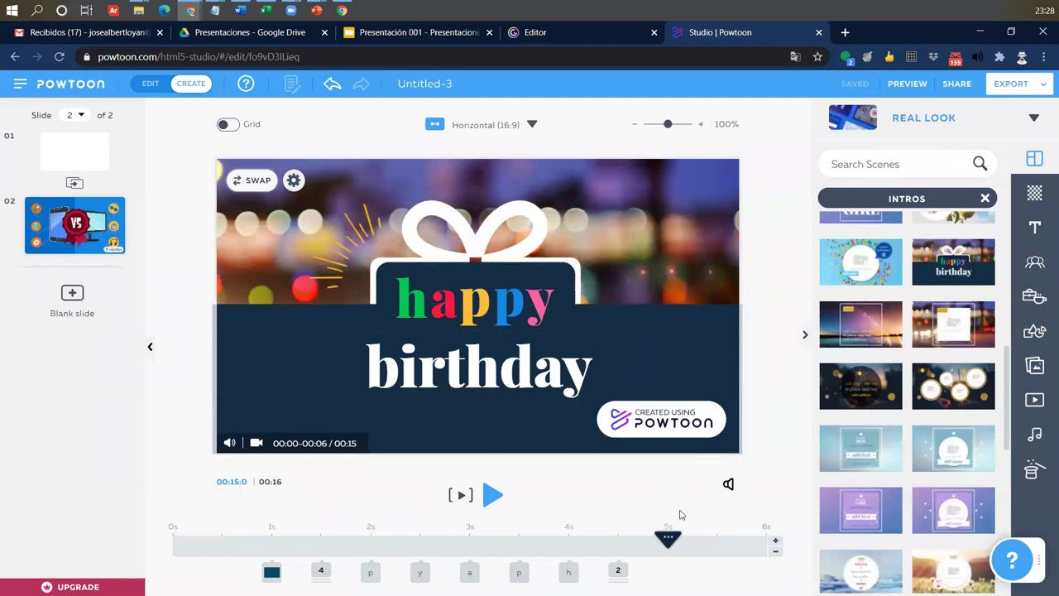
Move the happy birthday slide to the first position and play it from 0 s, pausing on slide 2.
drag(36, 223, 50, 128)
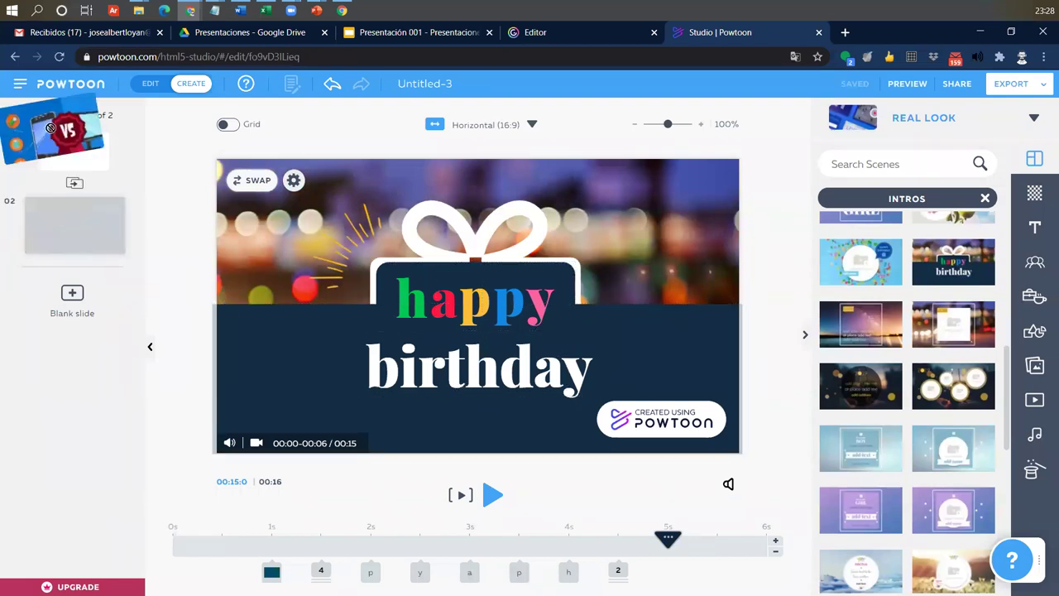
drag(115, 118, 89, 116)
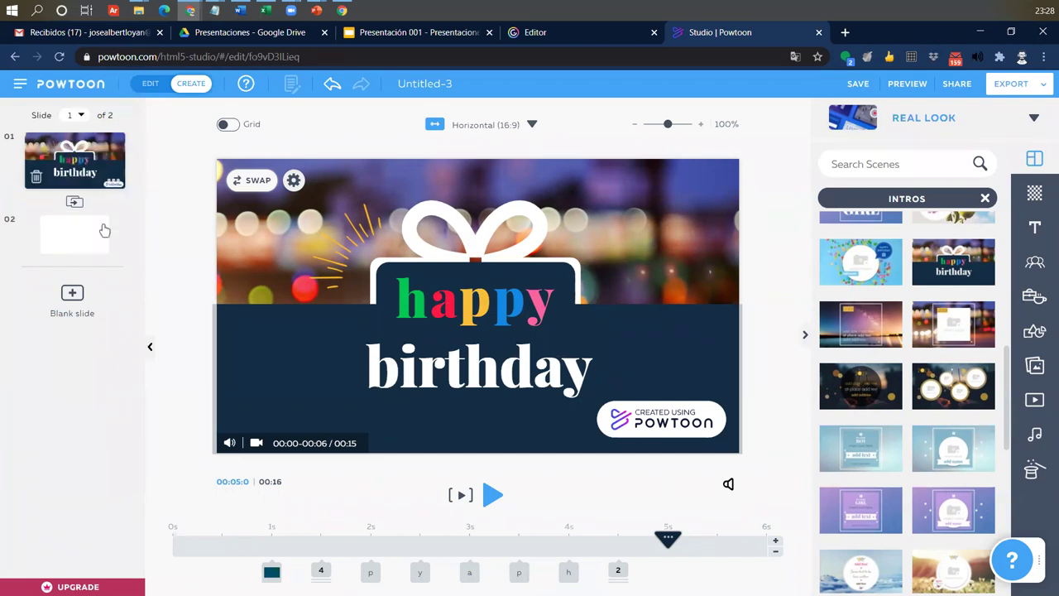
click(489, 500)
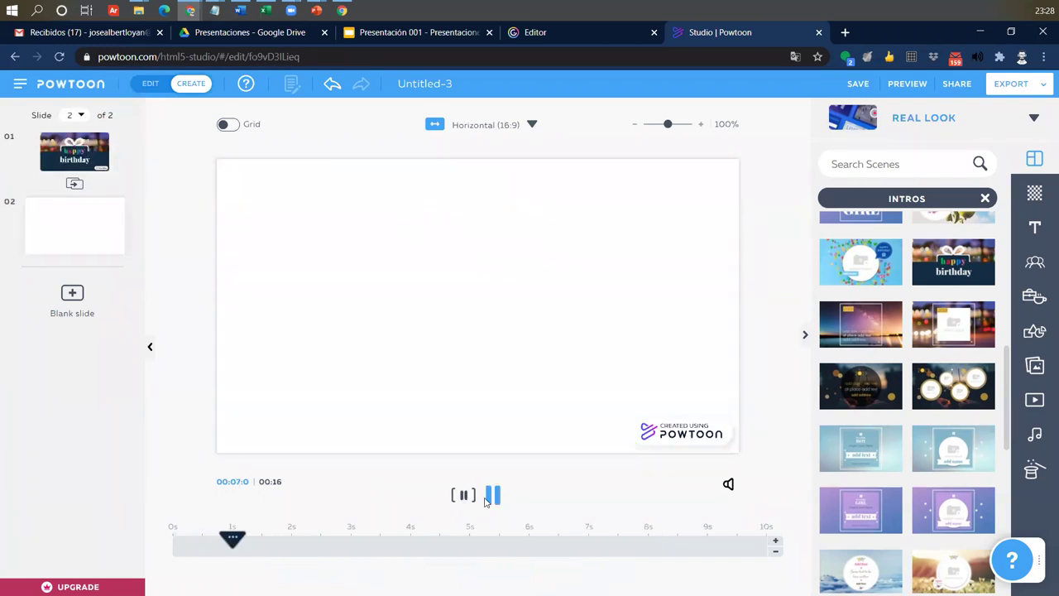
click(74, 151)
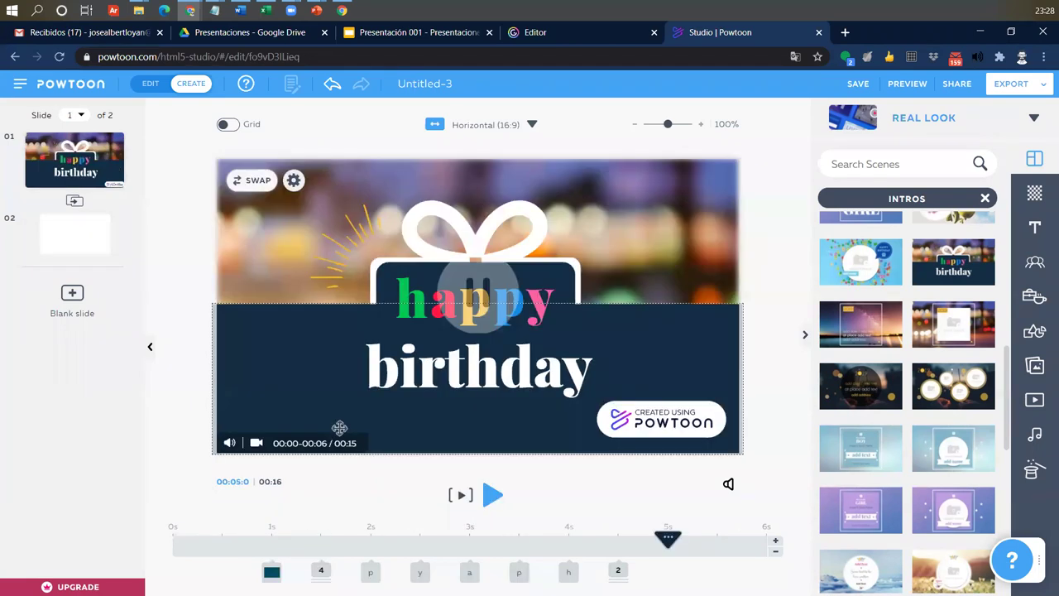
drag(669, 540, 172, 539)
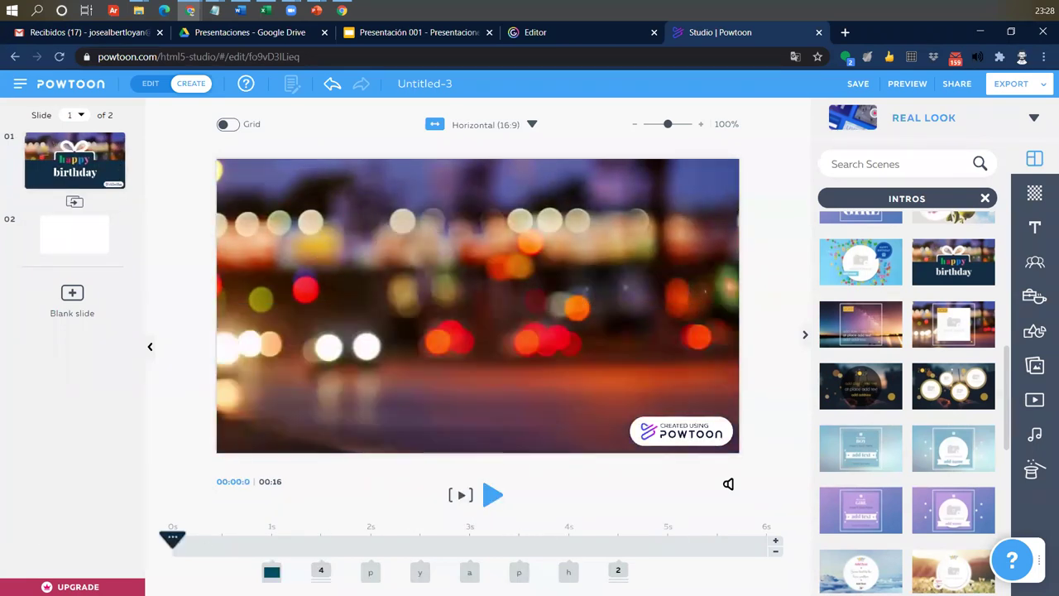
click(494, 496)
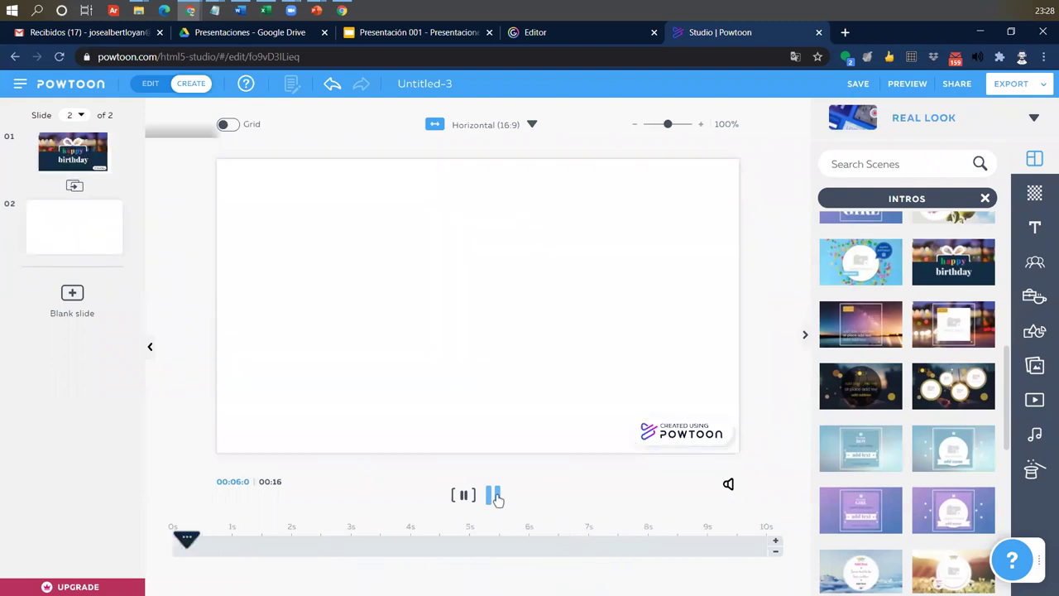
click(464, 494)
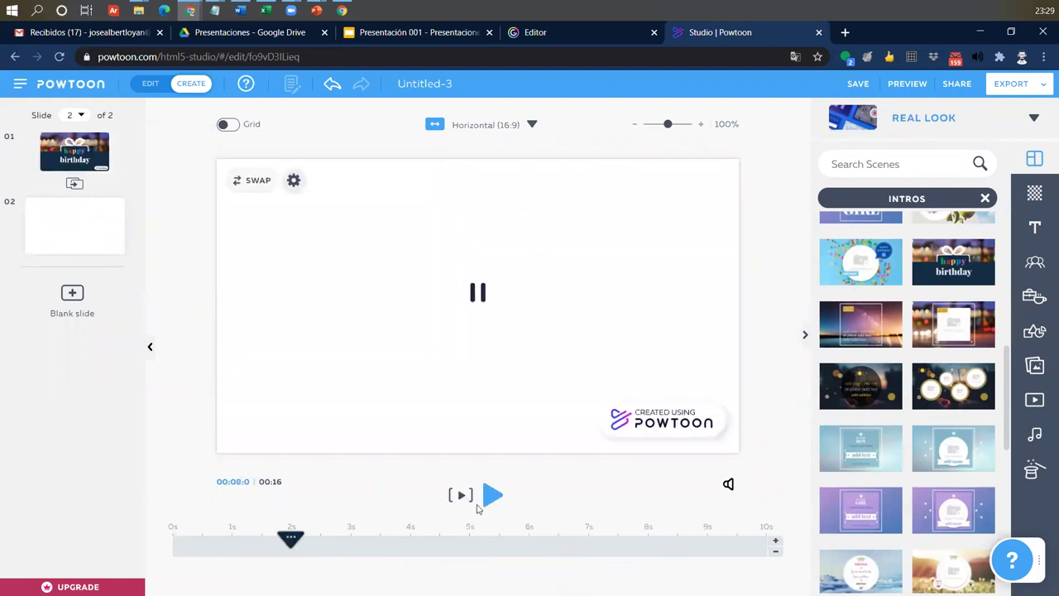
On slide 1, examine the gift group of four objects entering at 1.5 s and move the playhead to 5.5 s.
click(74, 151)
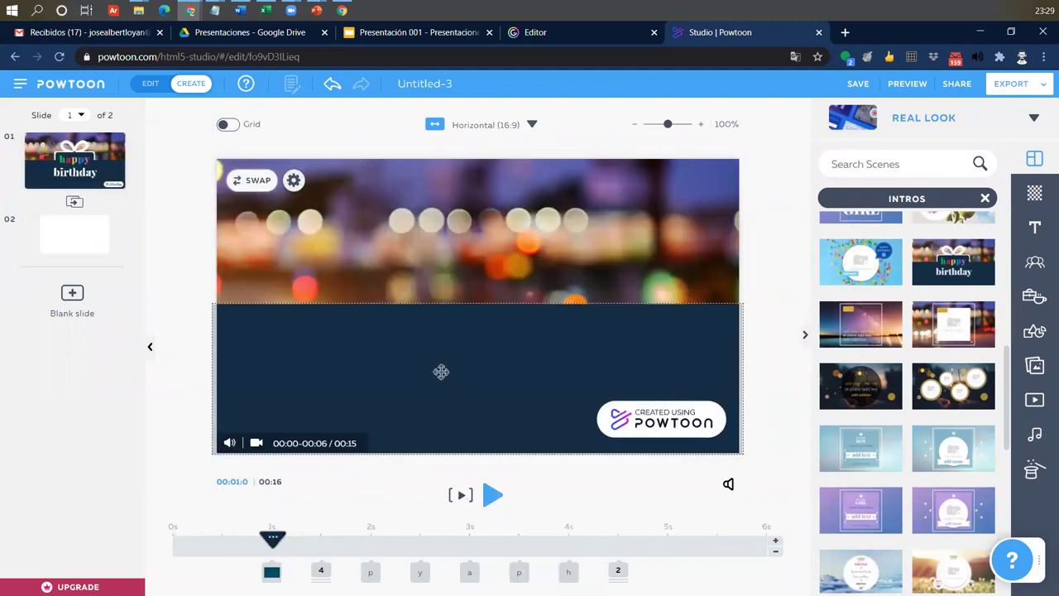
mouse_move(317, 575)
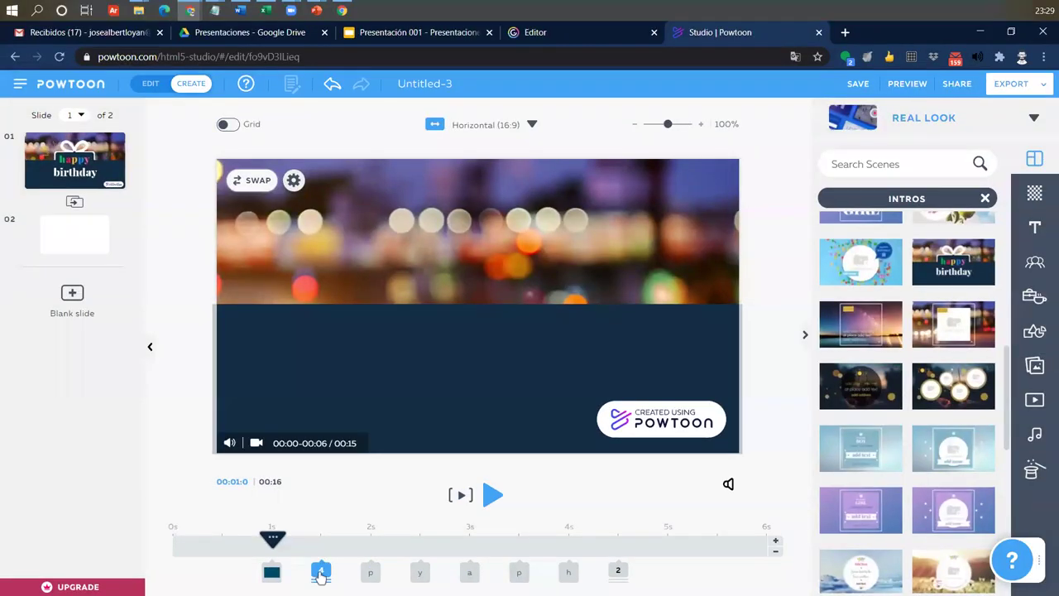
click(322, 546)
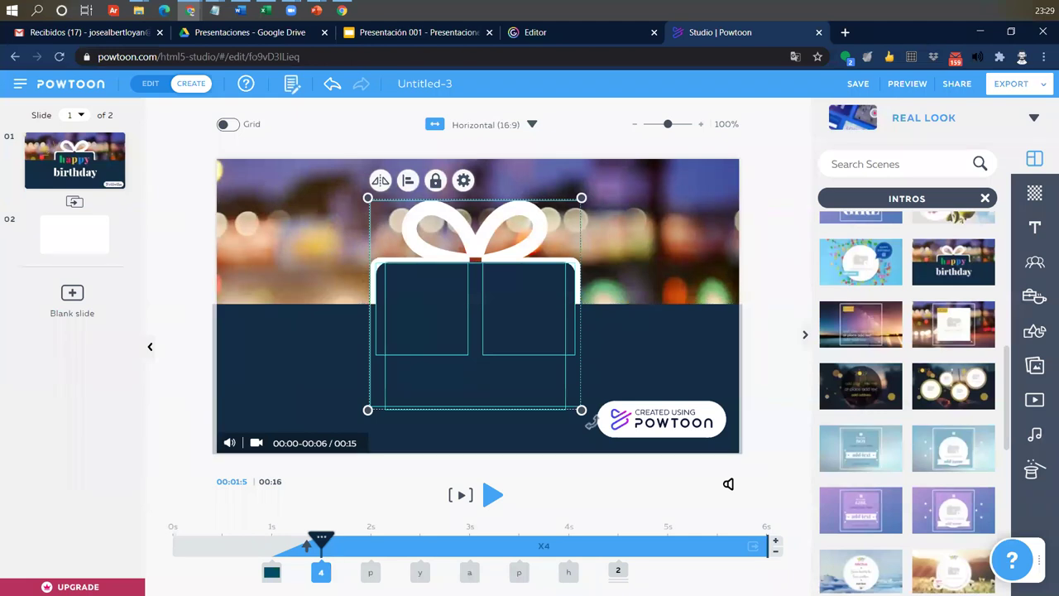
mouse_move(306, 545)
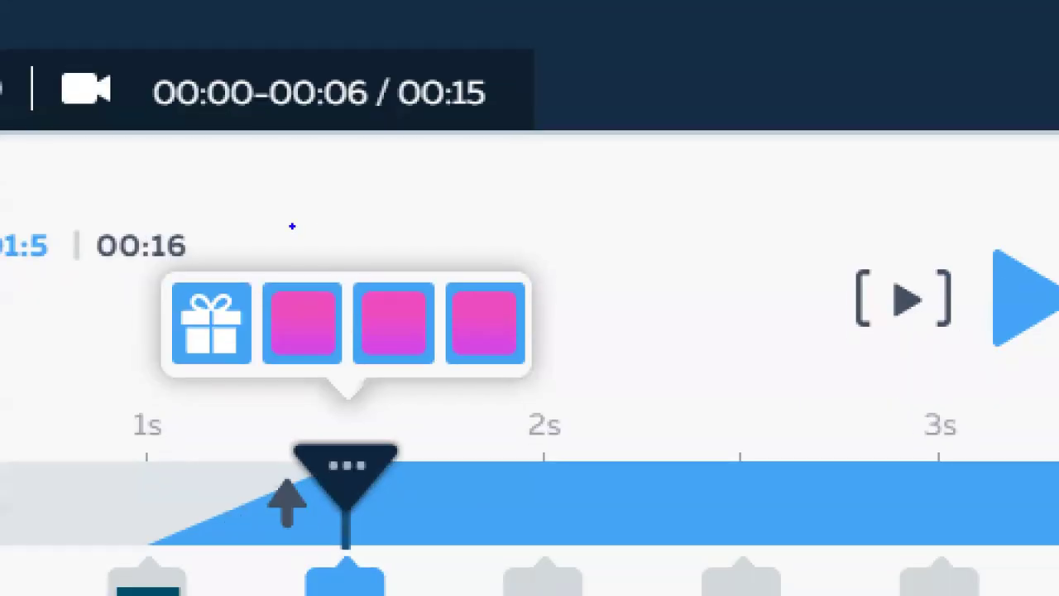
drag(213, 327, 268, 215)
drag(217, 294, 320, 179)
mouse_move(367, 355)
mouse_down()
mouse_move(296, 344)
mouse_move(447, 172)
mouse_up()
drag(364, 331, 499, 178)
drag(470, 369, 586, 196)
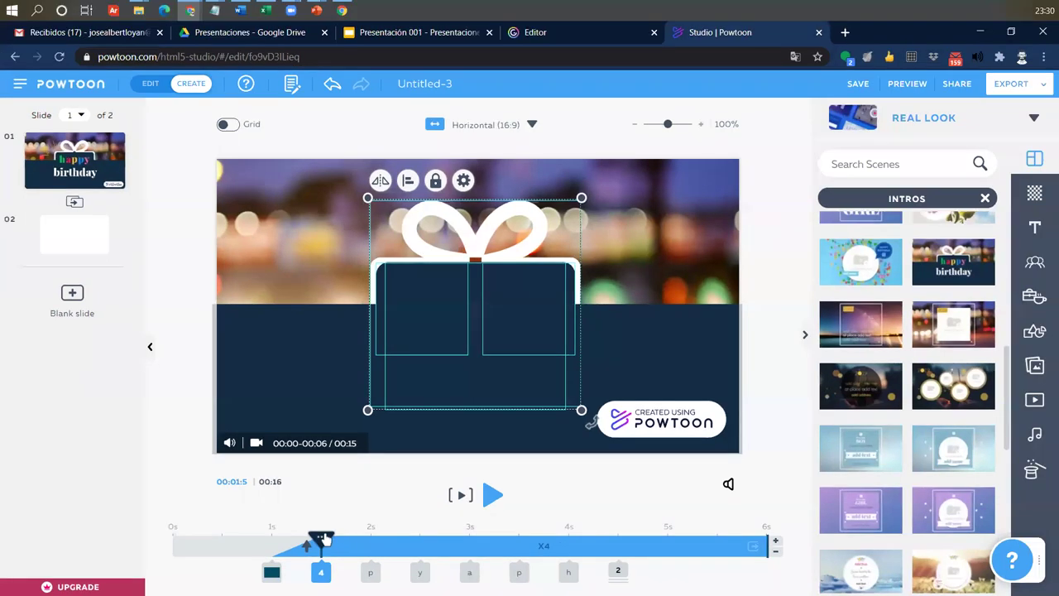
mouse_move(321, 536)
mouse_down()
mouse_move(173, 538)
mouse_move(705, 530)
mouse_up()
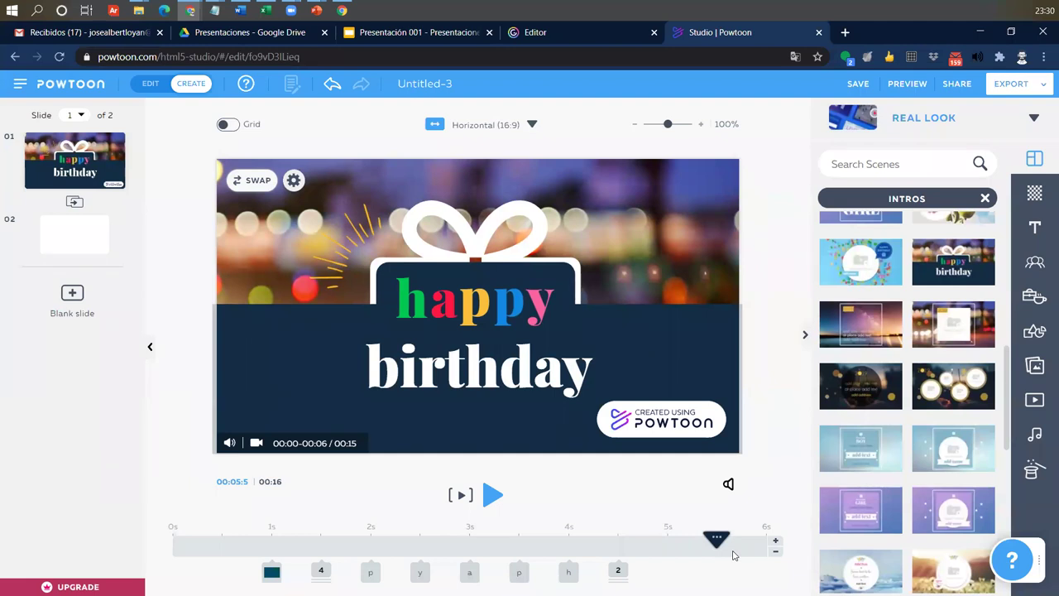
Go to the blank slide 2 and change the look back to Cartoon.
click(79, 236)
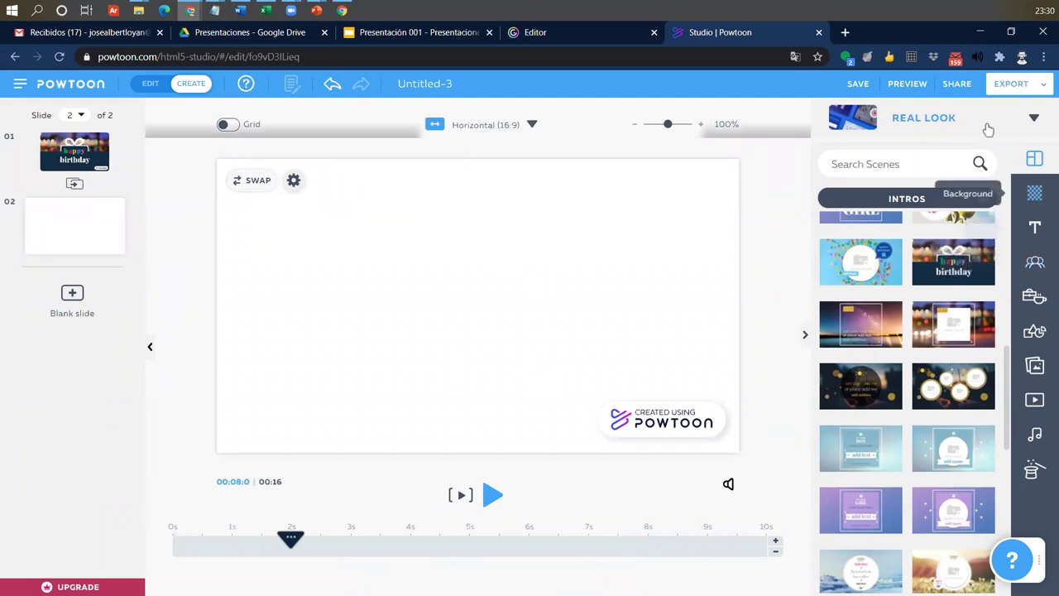
click(936, 125)
click(530, 290)
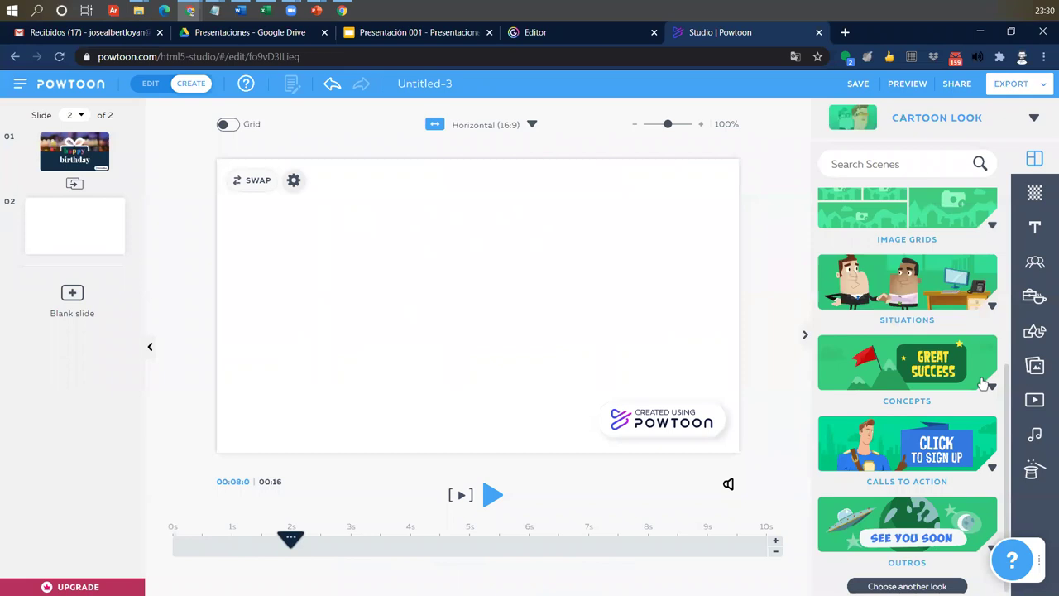
Browse the Locations backgrounds and apply the one with the large chalkboard, clock and stacked books to slide 2.
click(1034, 195)
scroll(960, 392, down, 5)
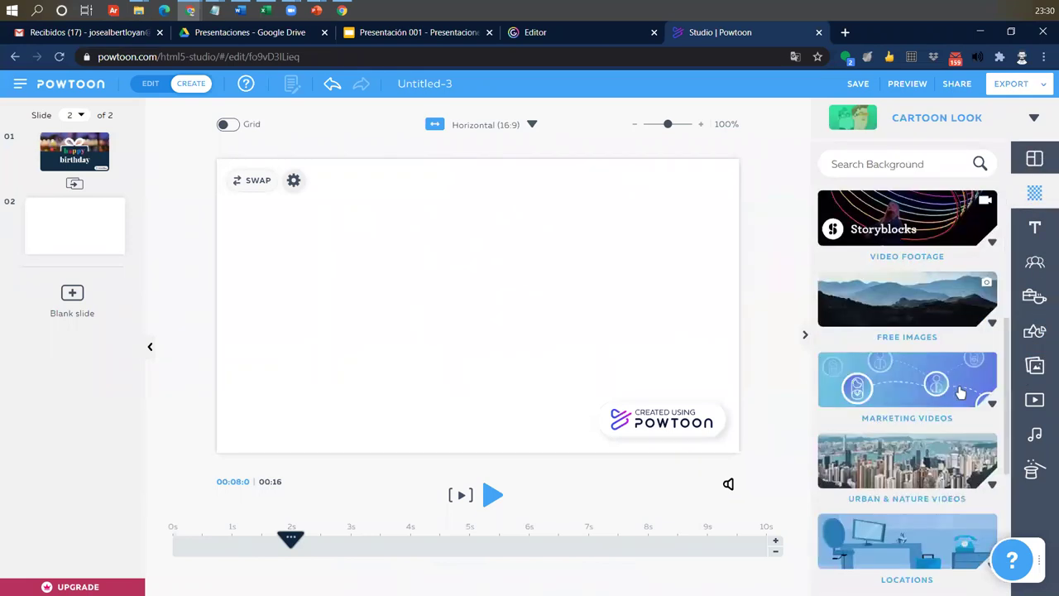
scroll(960, 393, down, 3)
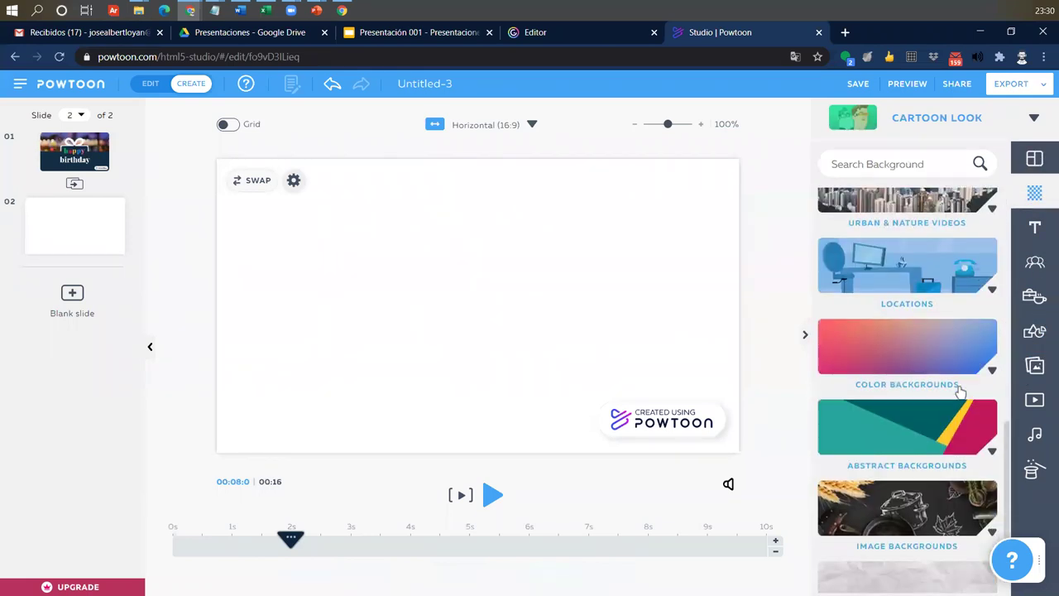
click(992, 291)
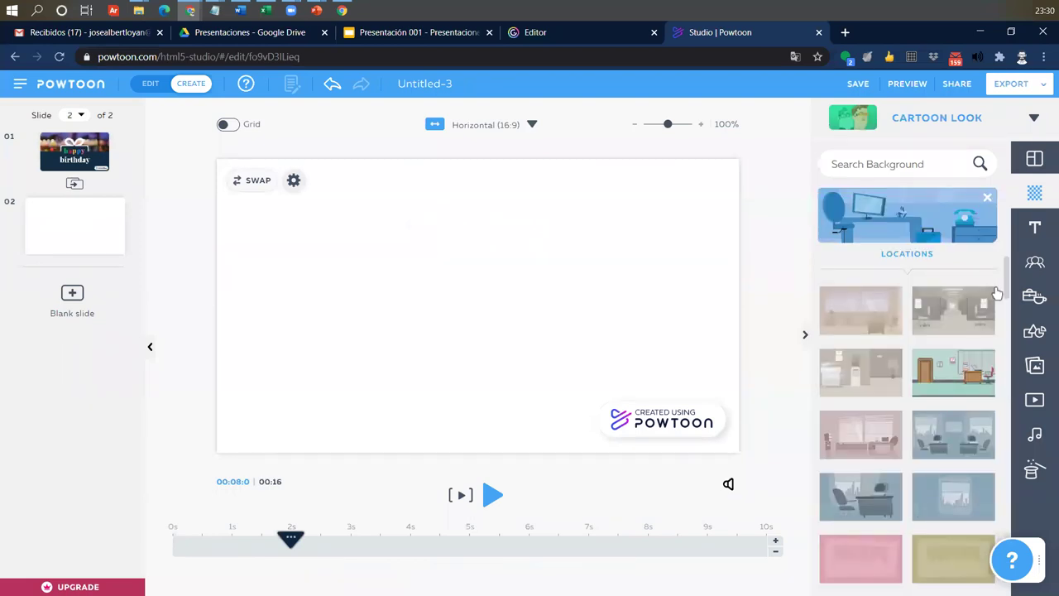
scroll(998, 294, down, 5)
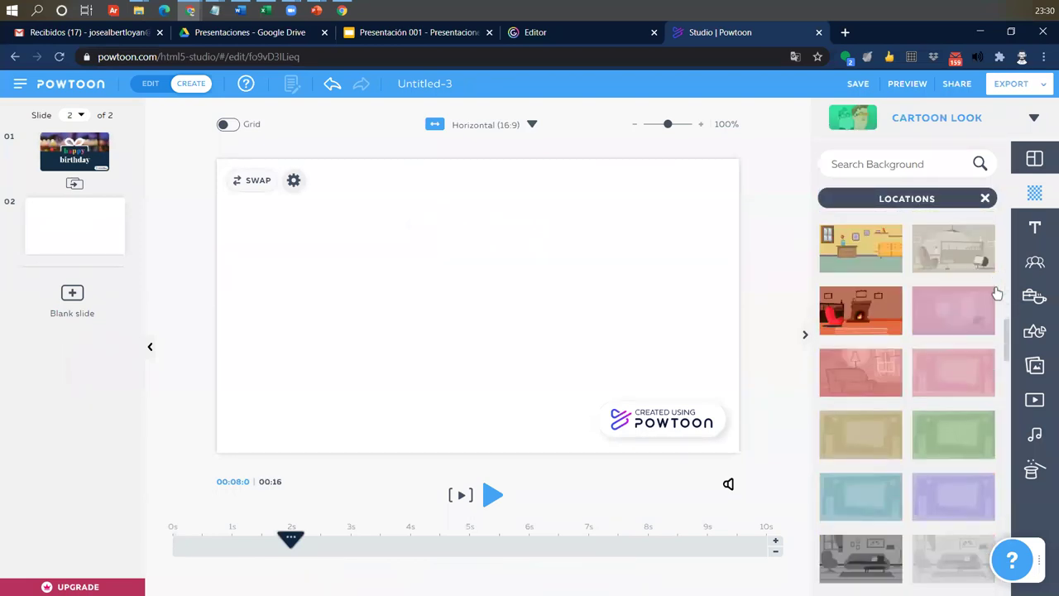
scroll(997, 293, down, 10)
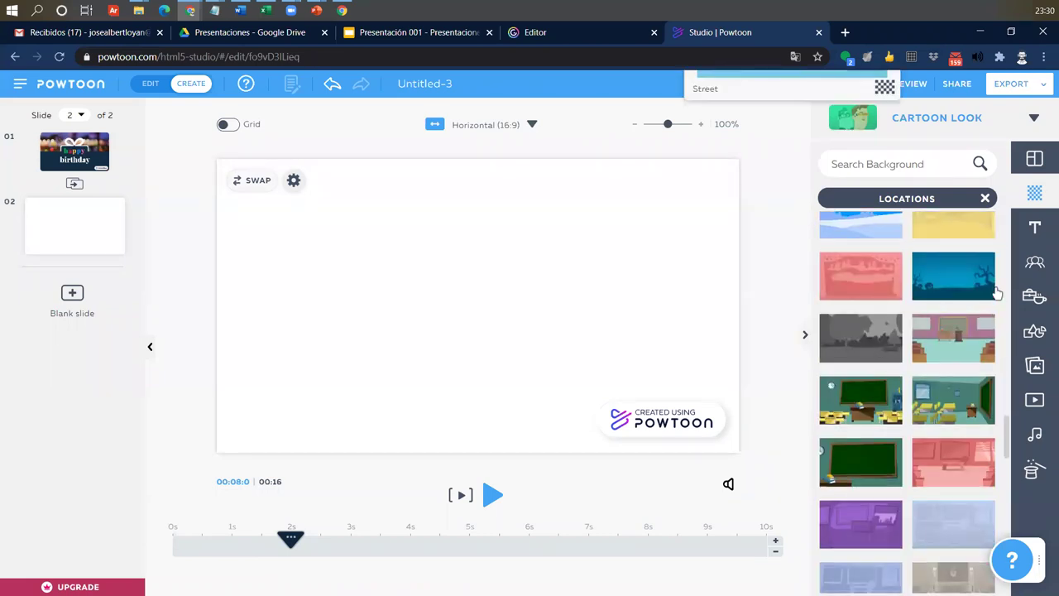
click(851, 457)
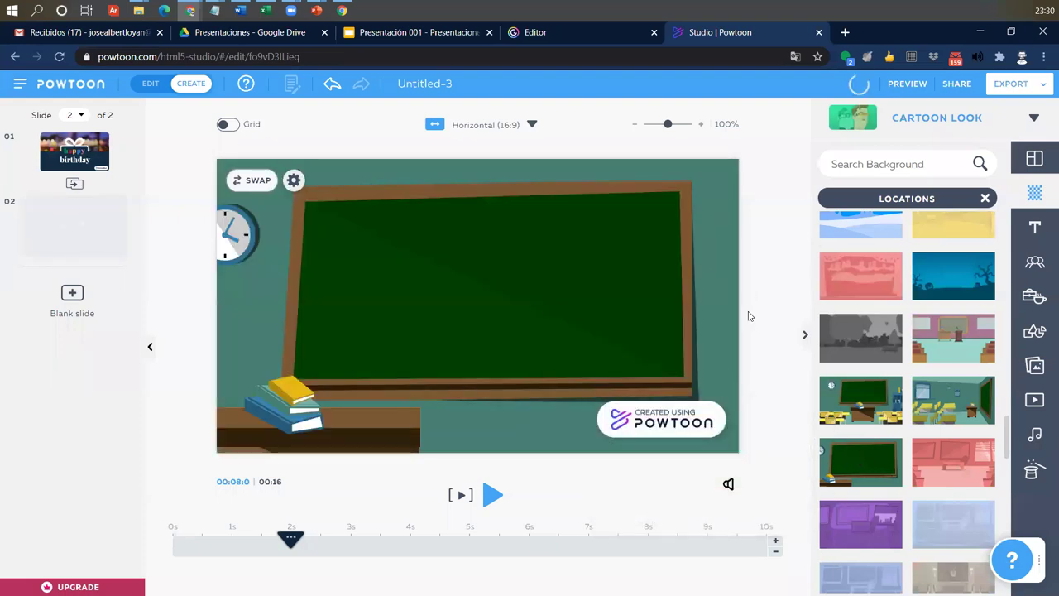
click(1033, 120)
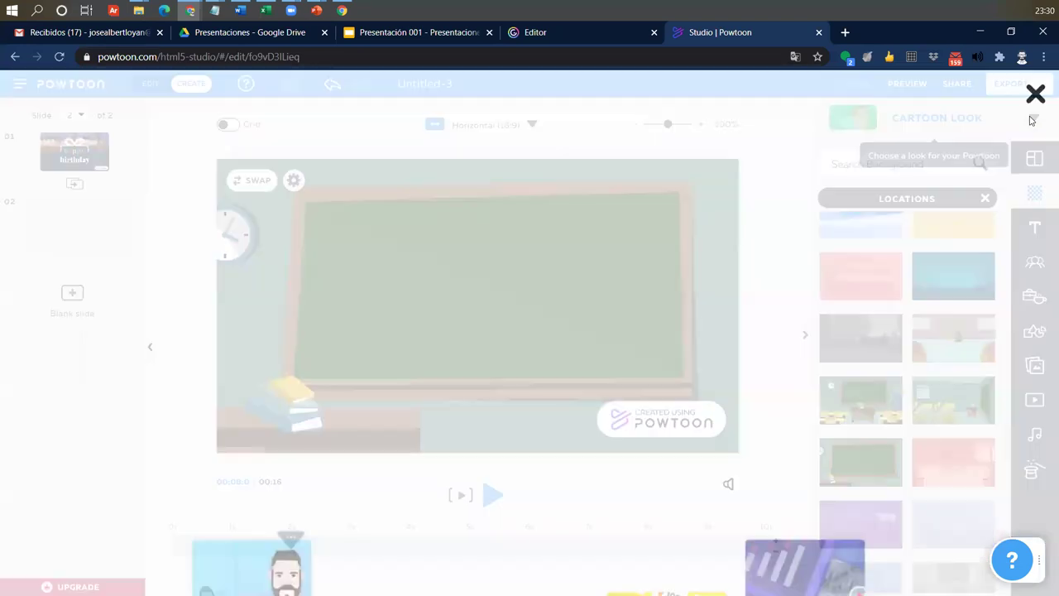
click(1030, 98)
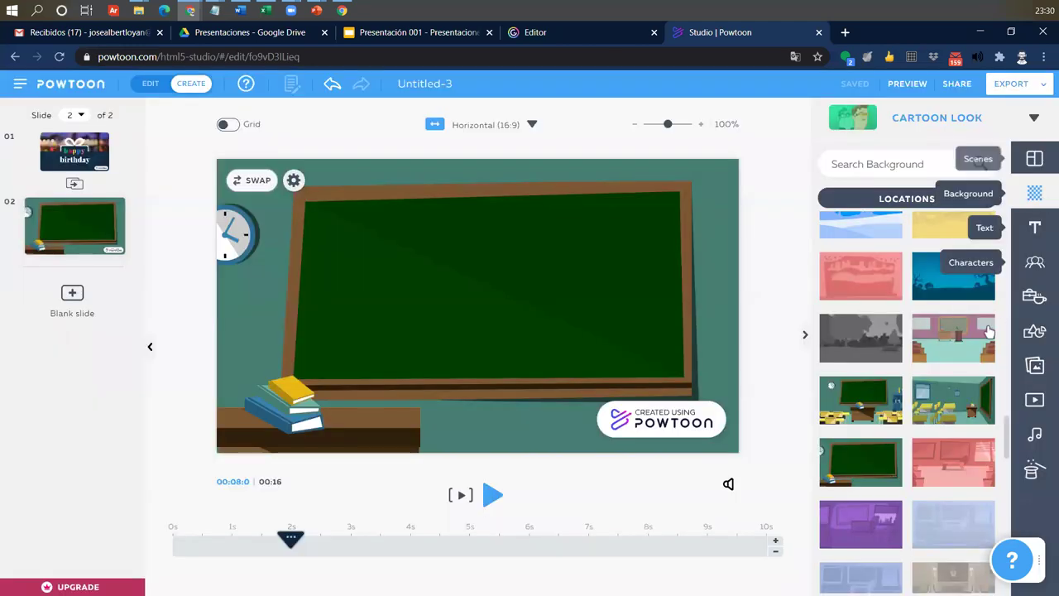
Browse the character collections and add the waving man in a white shirt and red tie from The Office - Free to slide 2.
click(1033, 269)
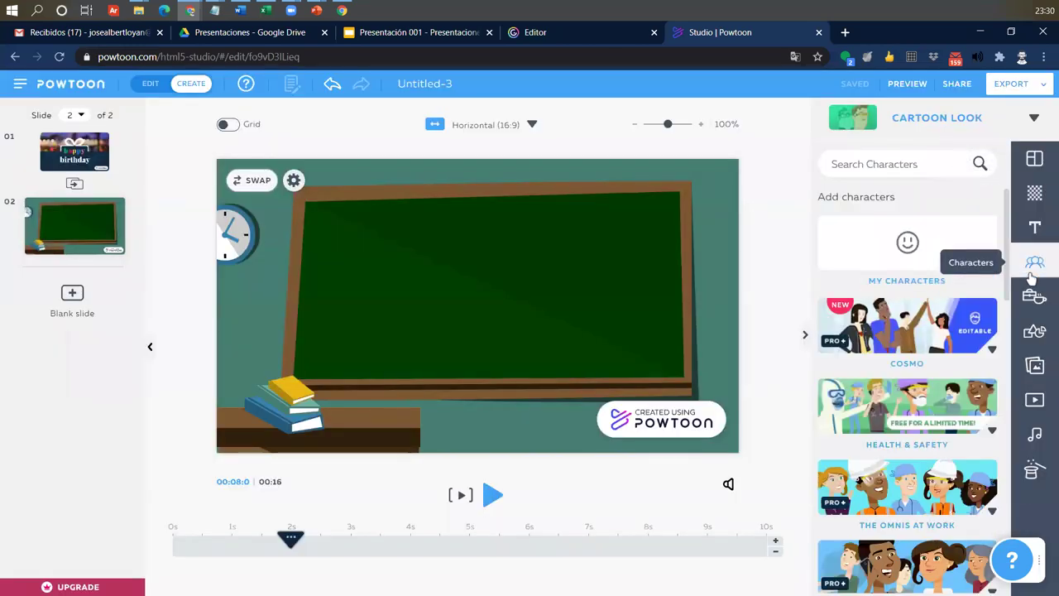
scroll(905, 285, down, 2)
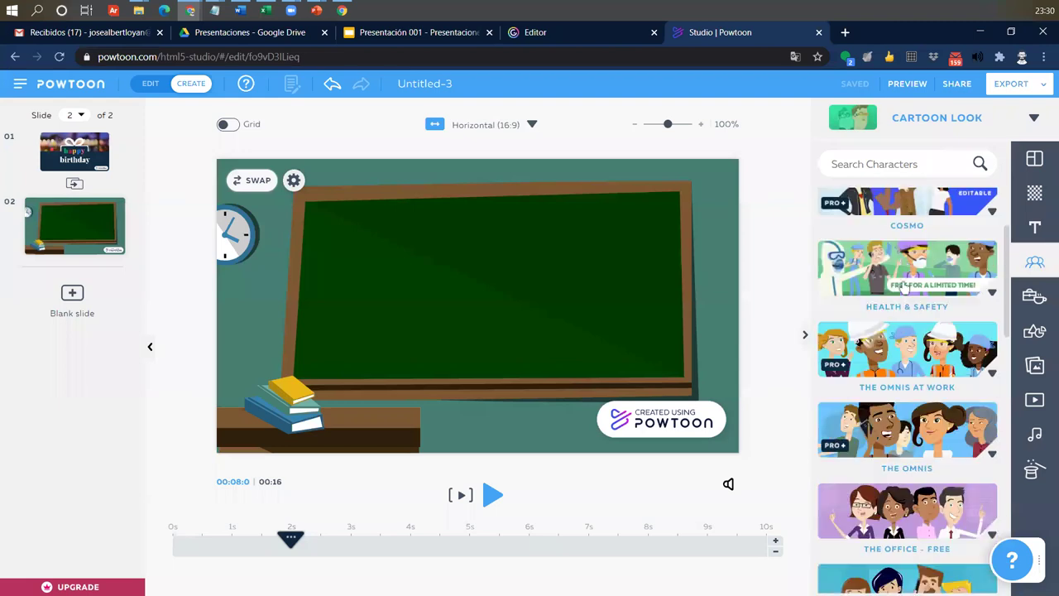
scroll(911, 308, down, 3)
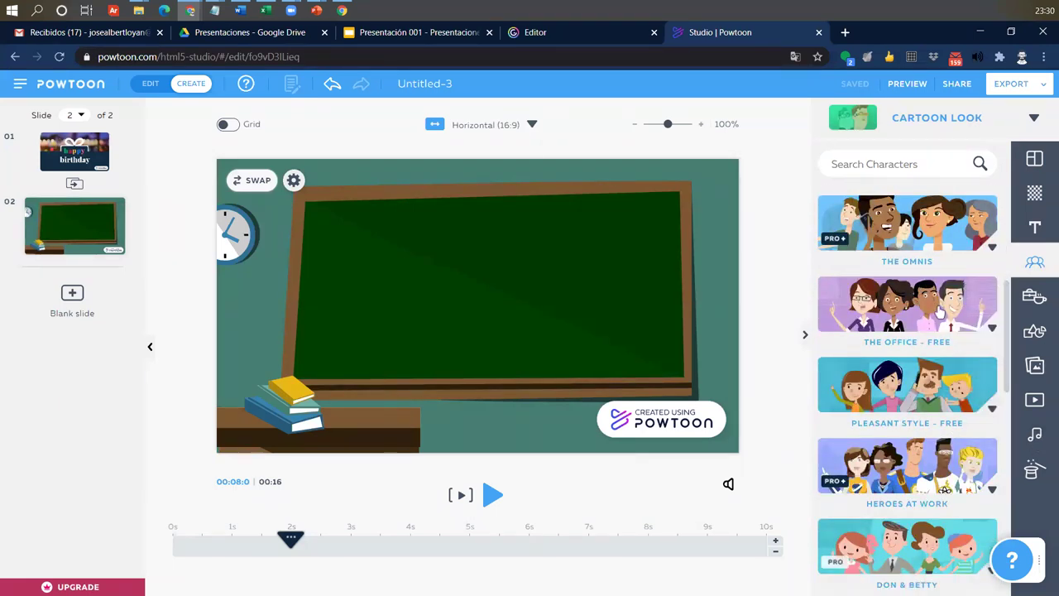
scroll(927, 423, down, 4)
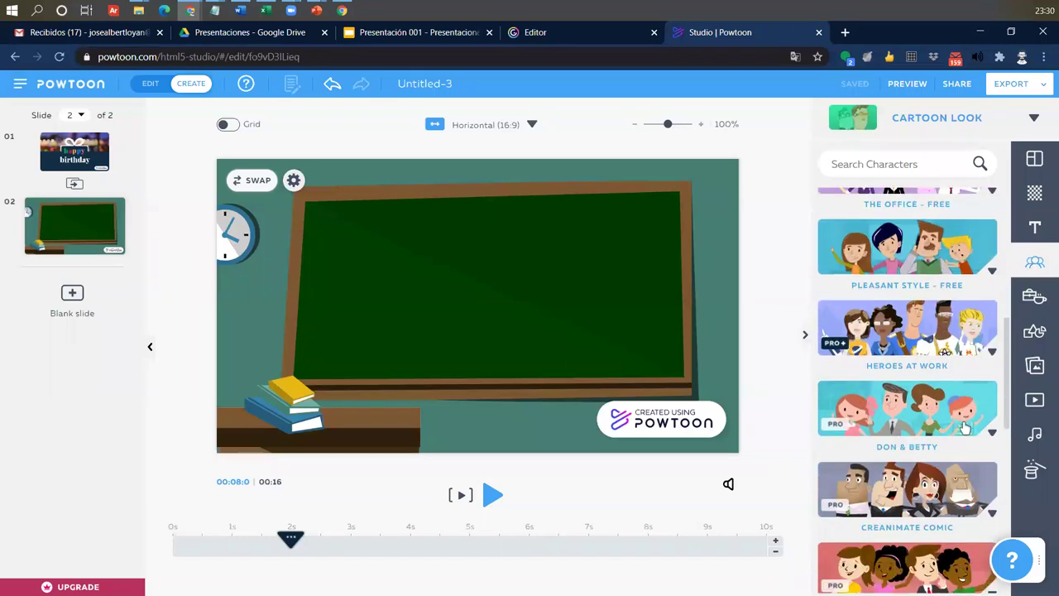
scroll(915, 442, down, 3)
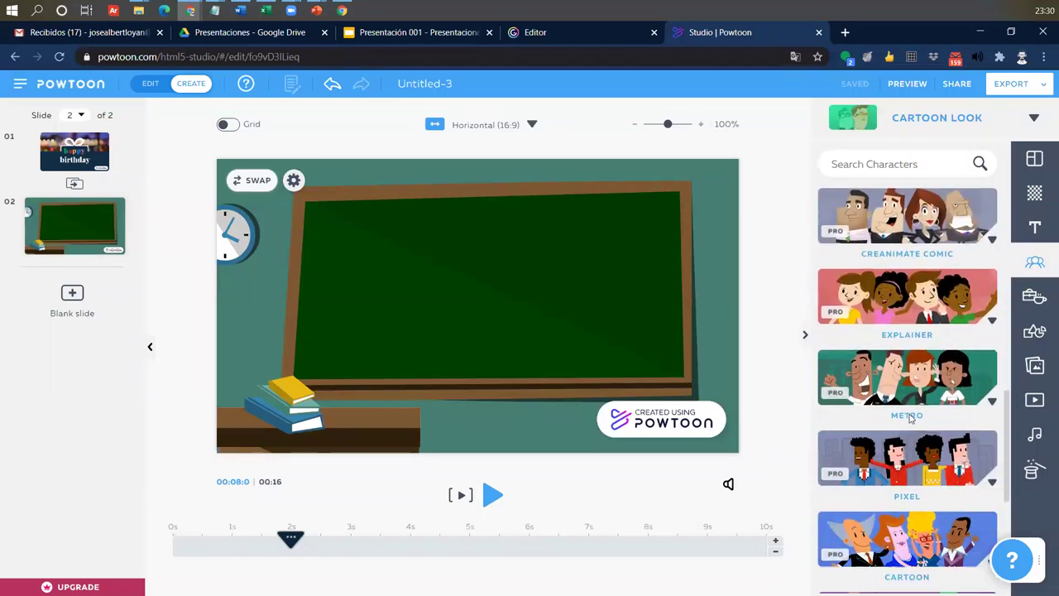
scroll(898, 515, down, 4)
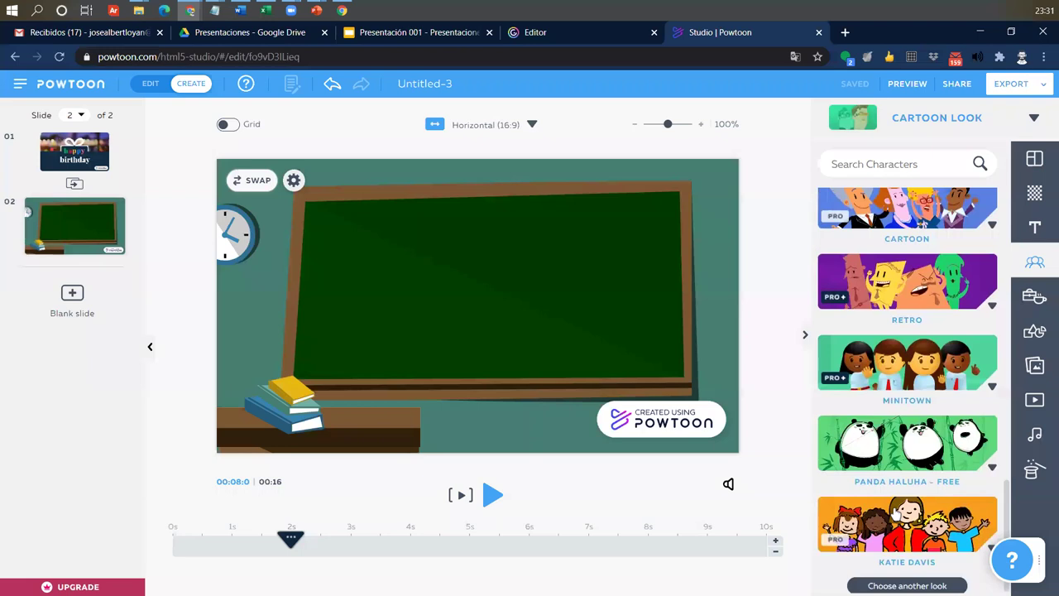
scroll(895, 503, up, 10)
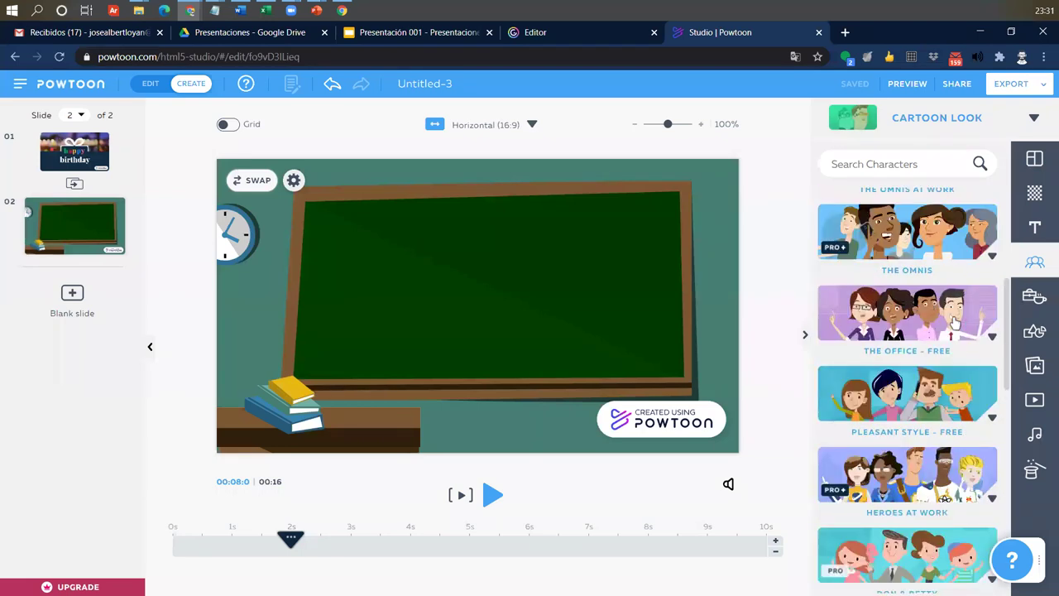
click(954, 323)
mouse_move(898, 464)
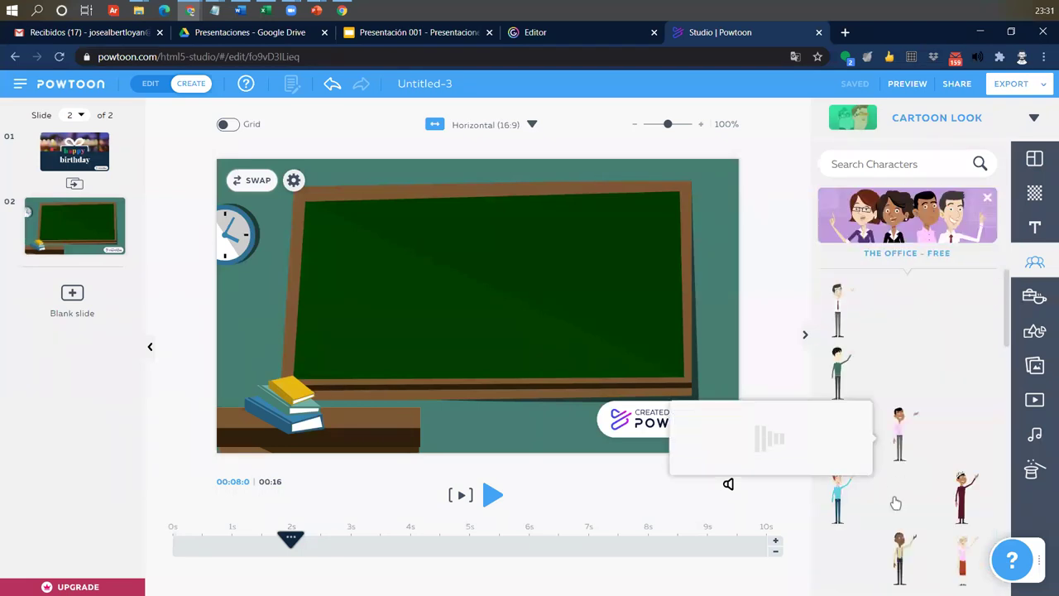
click(839, 312)
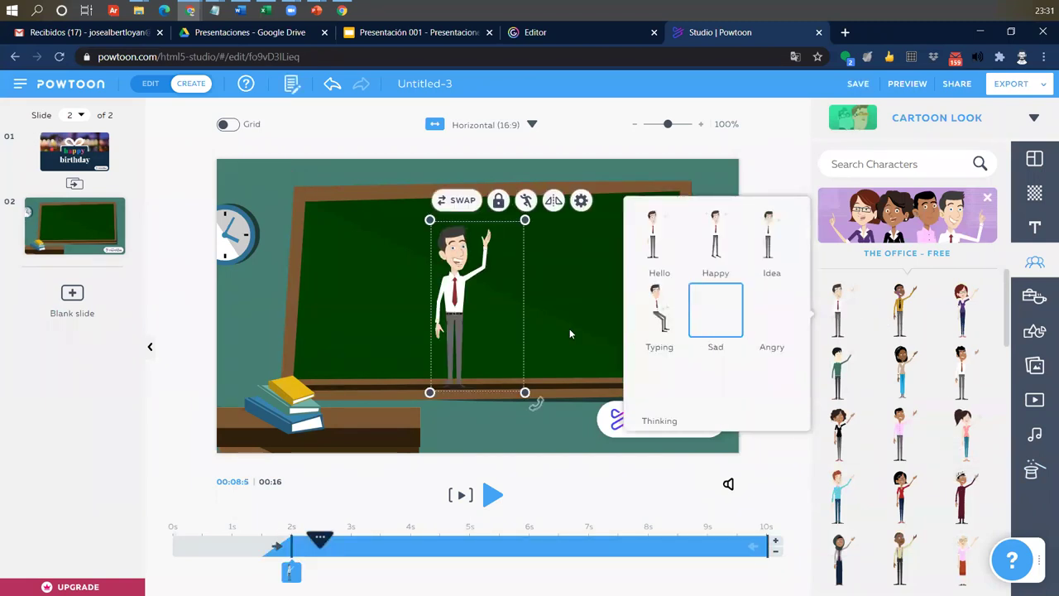
Enlarge the man and place him beside the stacked books, with his legs extending below the slide, keeping the Hello pose.
drag(482, 298, 398, 313)
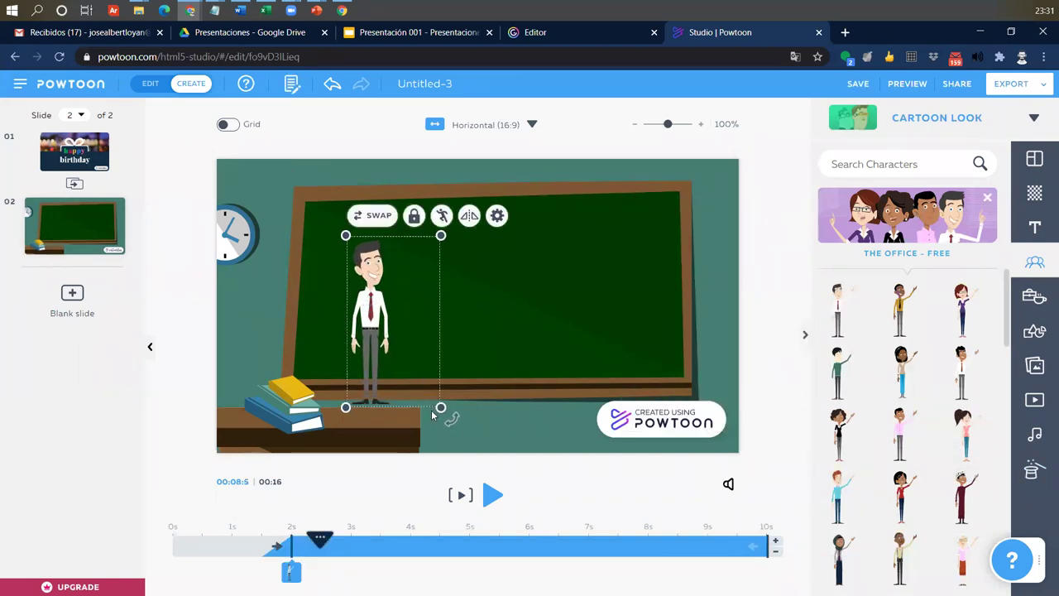
drag(440, 406, 518, 548)
drag(412, 428, 371, 417)
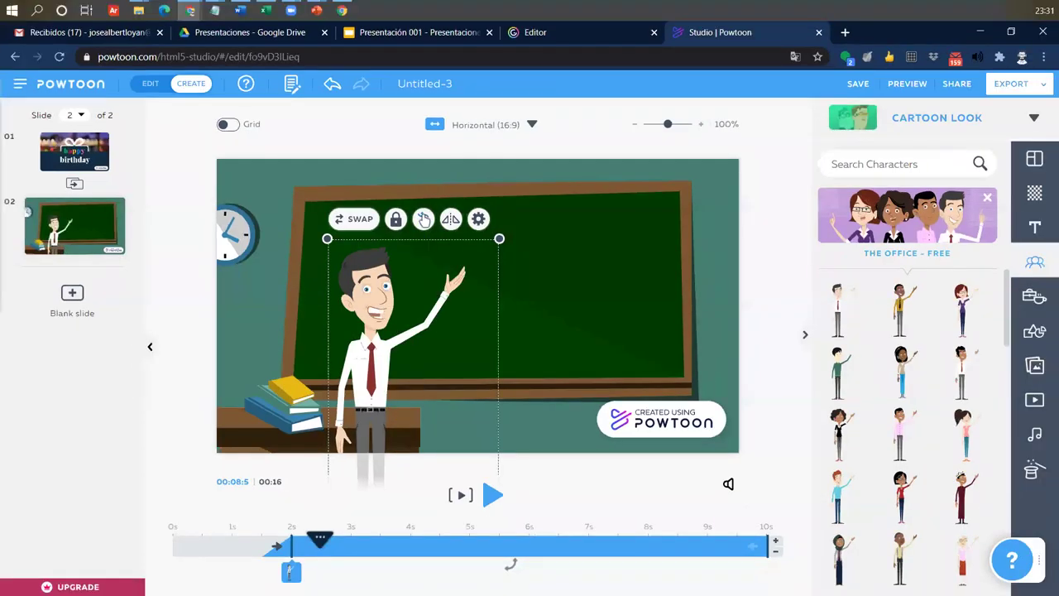
click(456, 153)
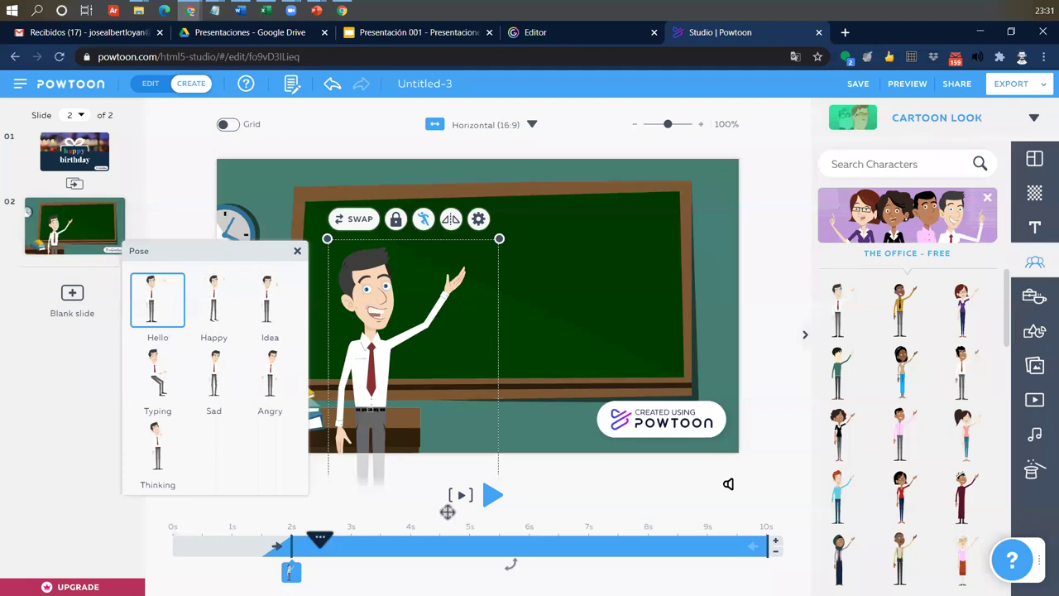
click(281, 561)
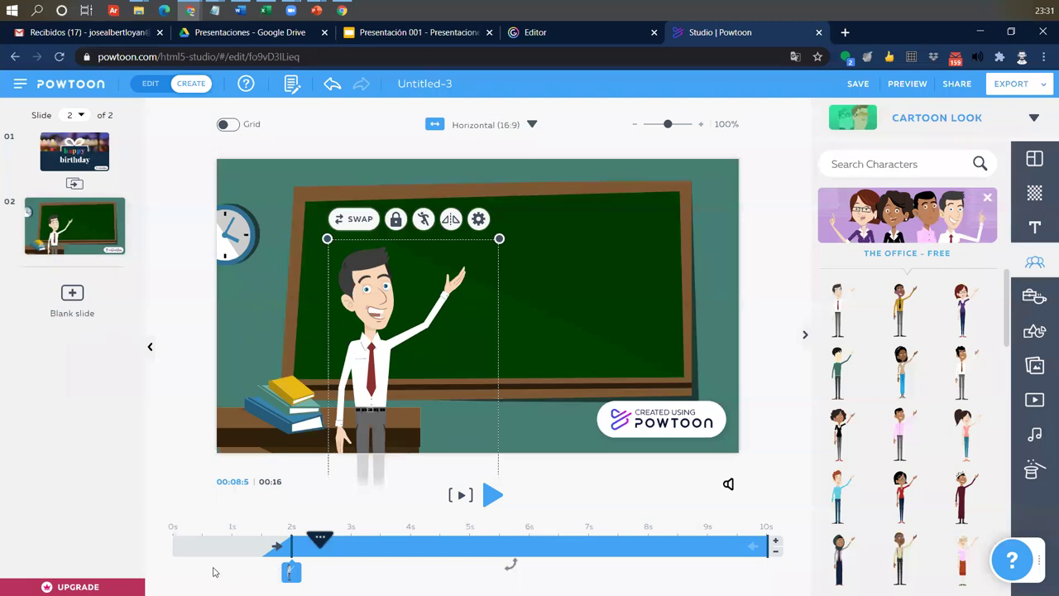
Set the man to enter at 0 s and exit at 2 s on slide 2's timeline.
drag(213, 572, 158, 570)
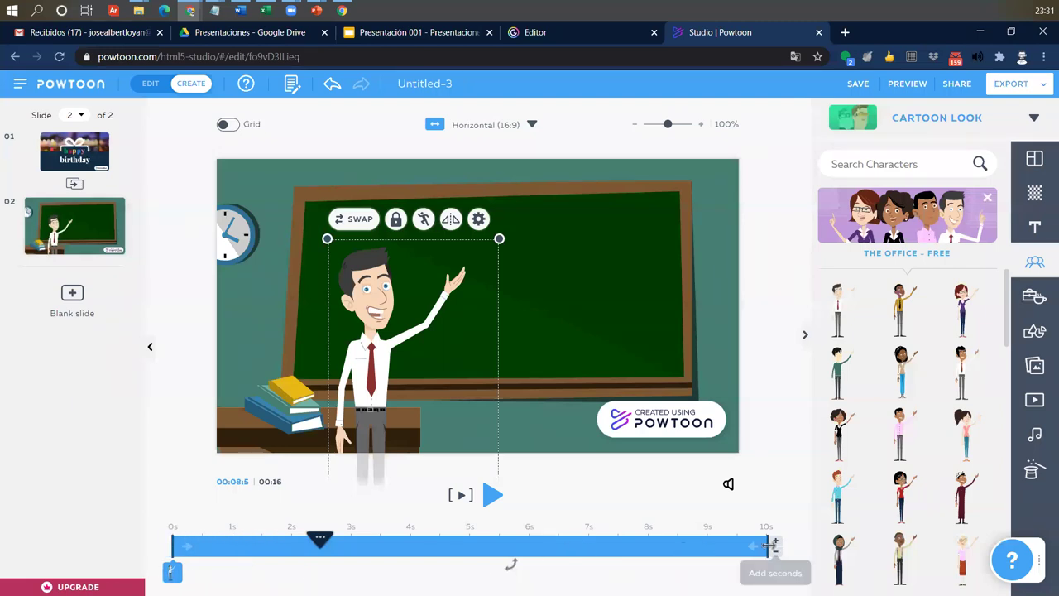
drag(753, 553, 263, 553)
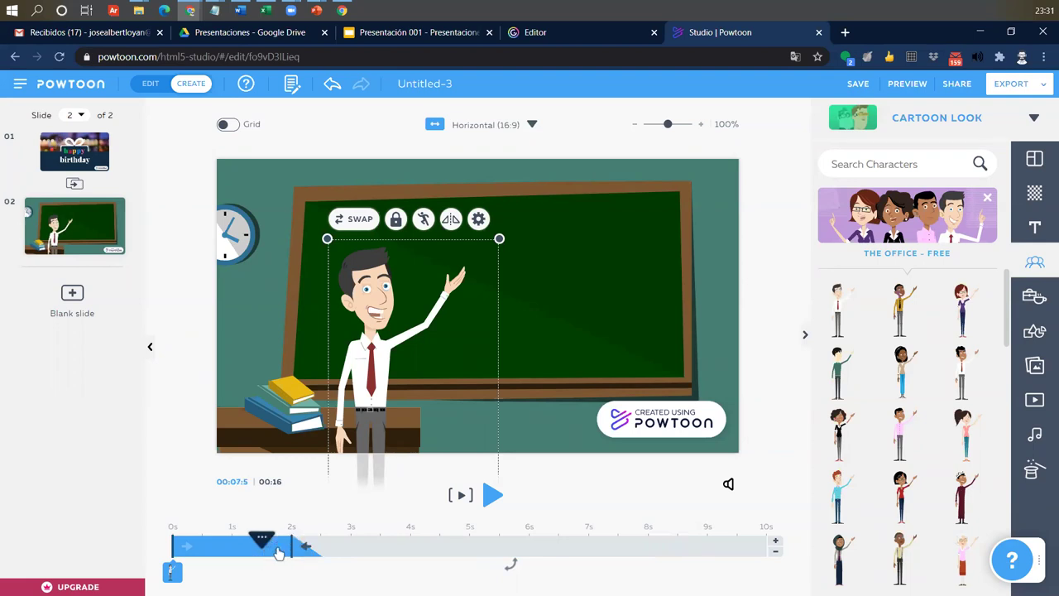
click(344, 574)
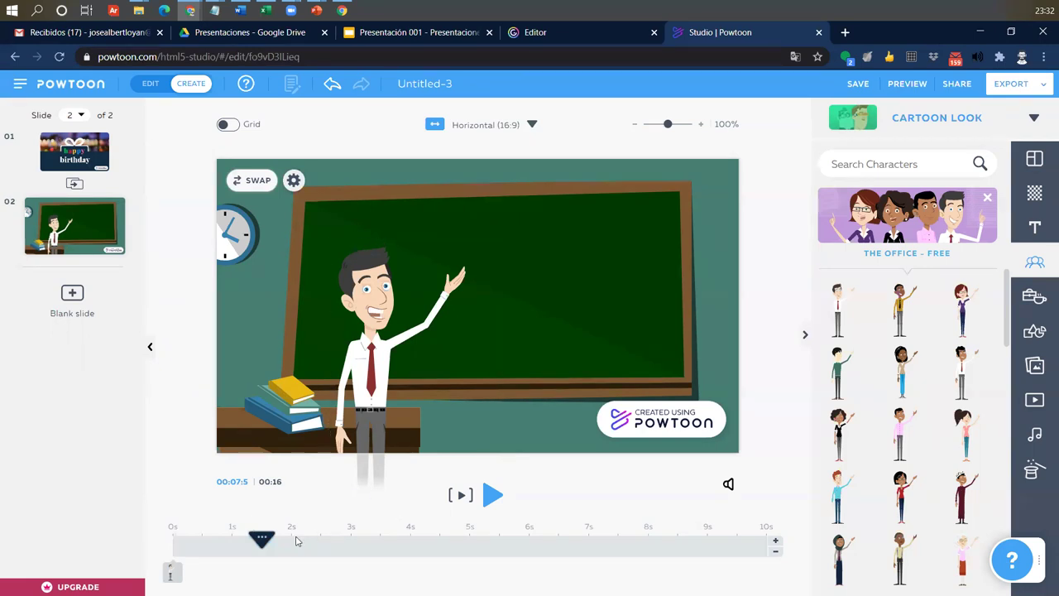
Return the playhead to 0 s and play slide 2 to check the man's entrance and exit.
drag(263, 543, 174, 539)
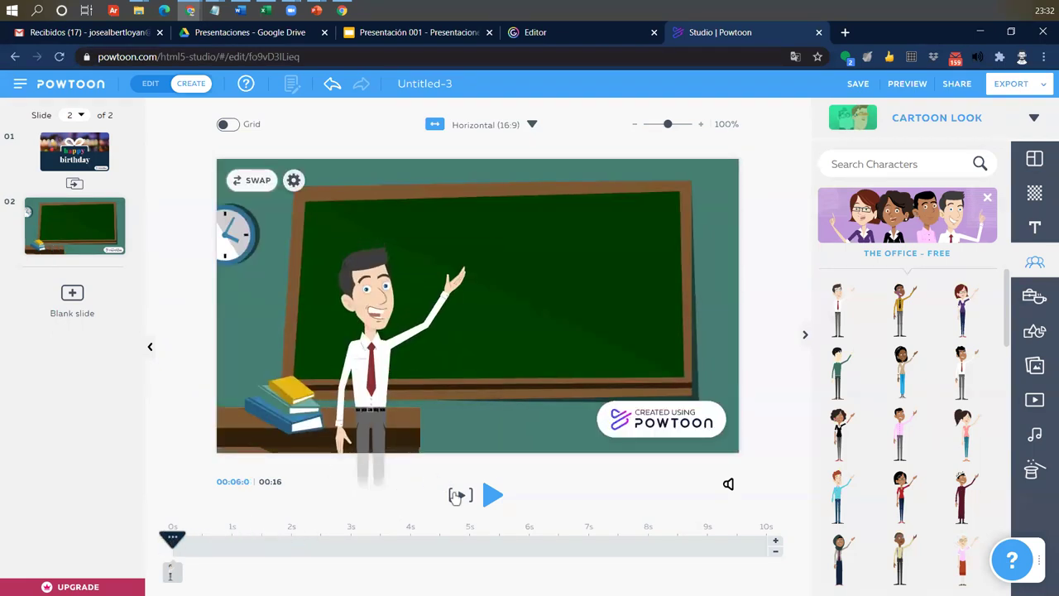
click(458, 495)
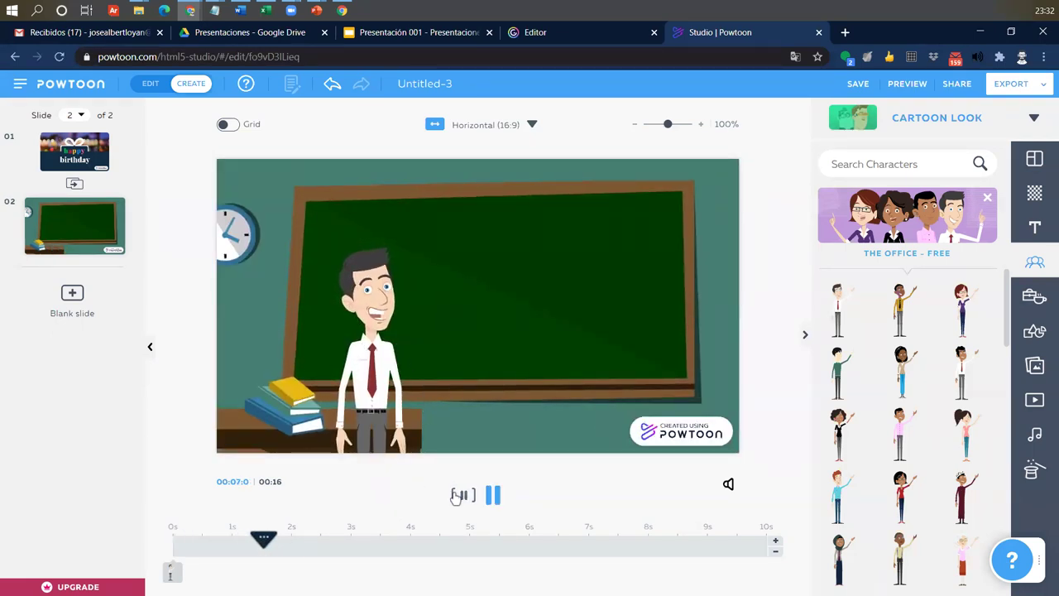
click(356, 421)
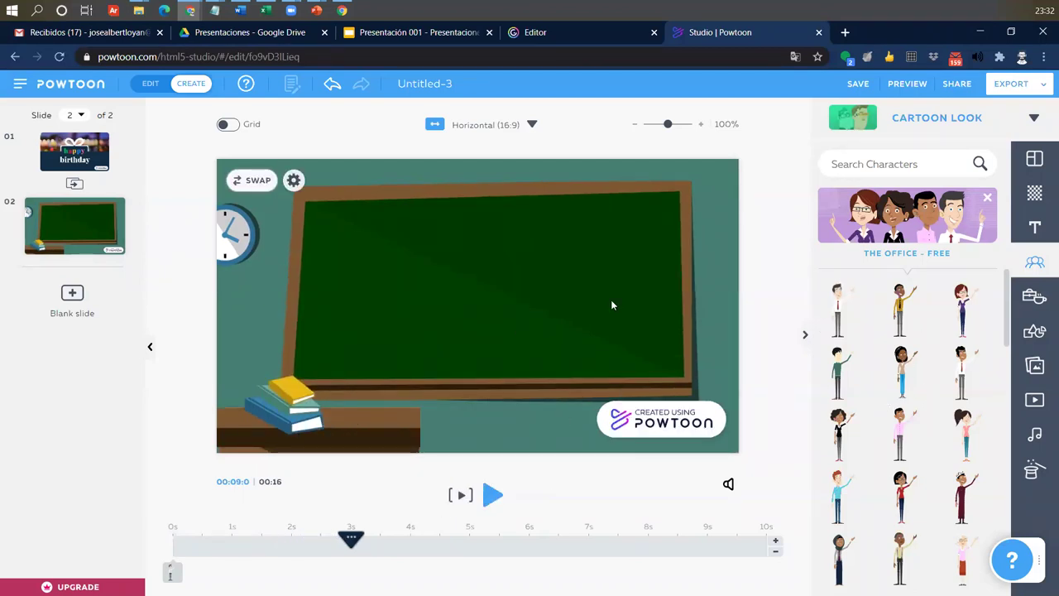
At 2 s, add the same man in the white shirt again, enlarged and placed where the first one stands.
drag(349, 539, 283, 539)
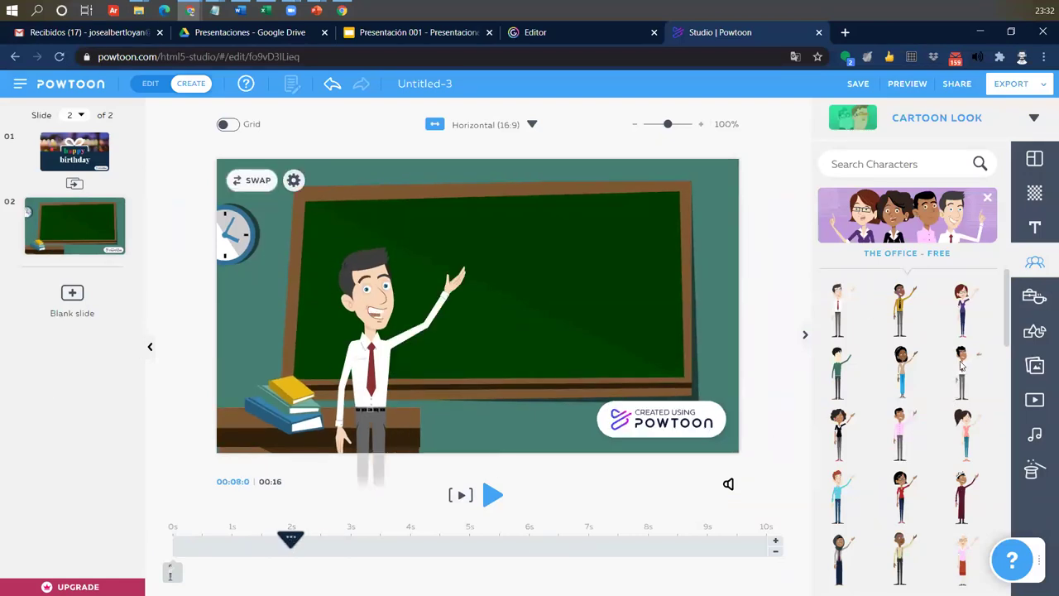
click(918, 433)
drag(489, 310, 341, 339)
drag(416, 436, 488, 571)
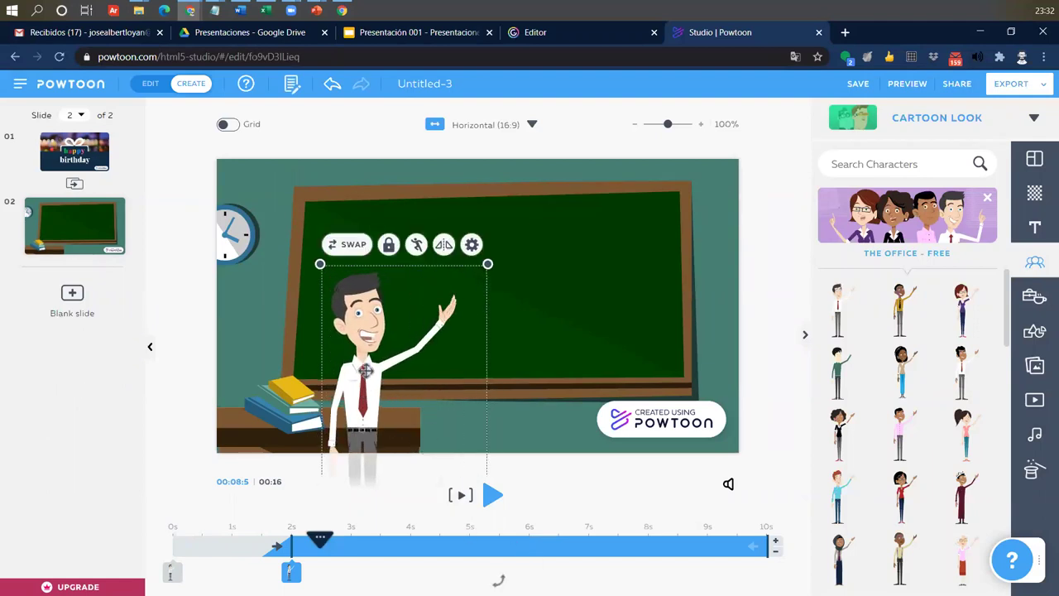
Change the second man's pose to Idea.
click(419, 224)
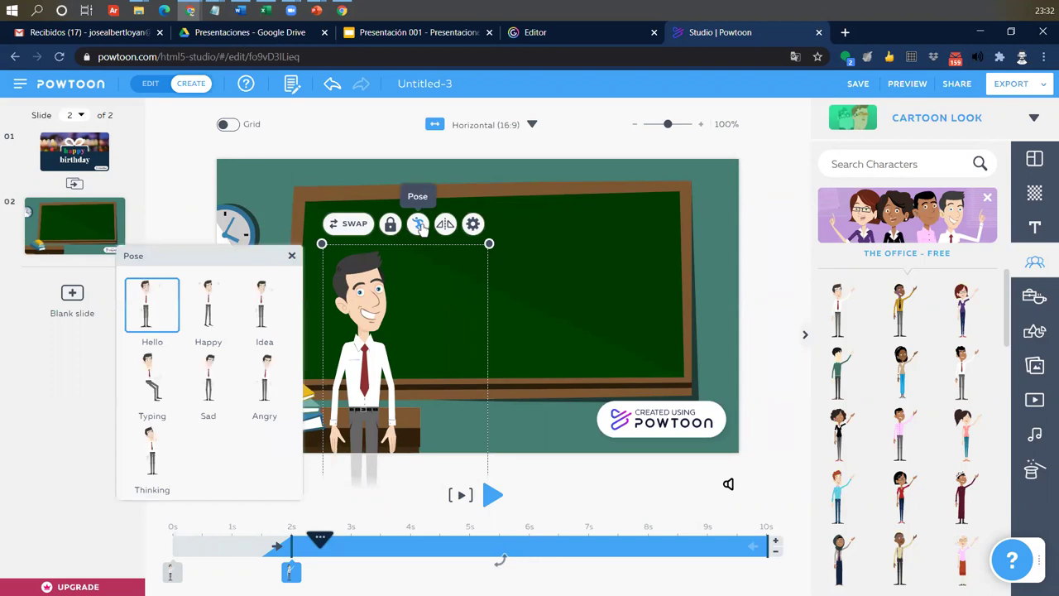
click(268, 314)
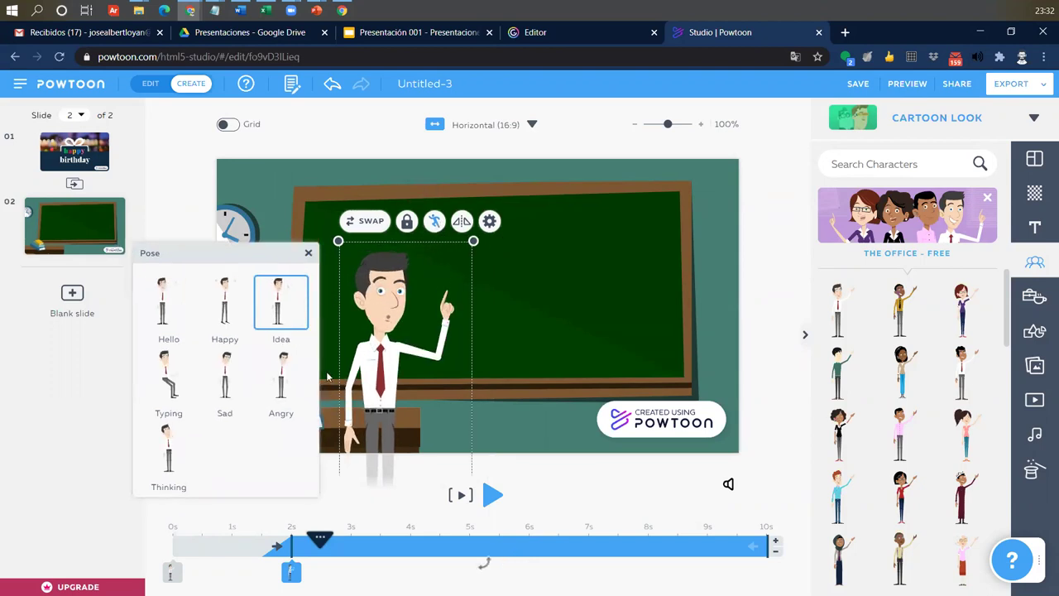
click(527, 412)
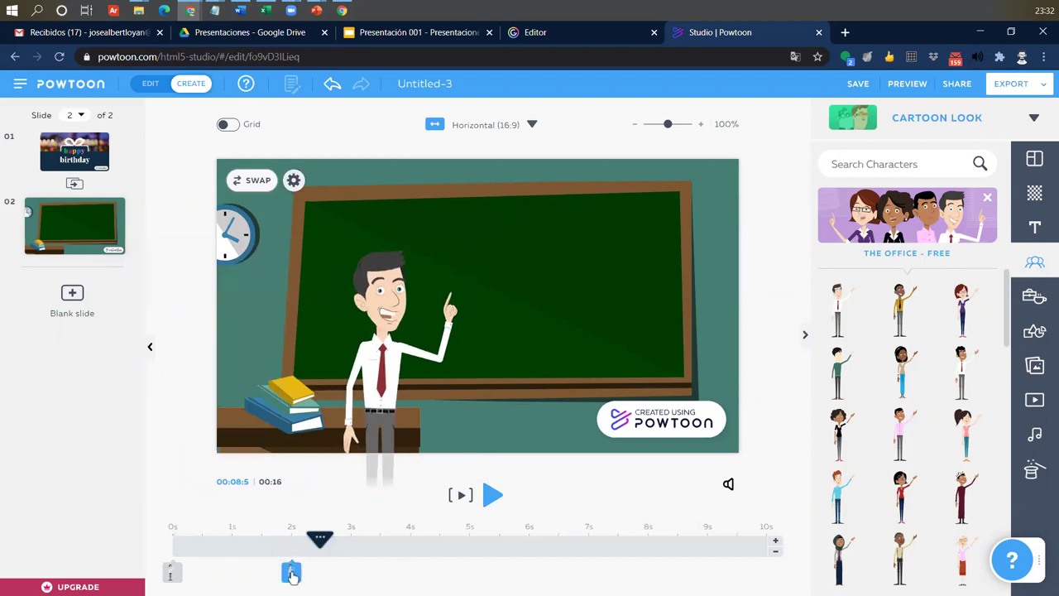
Scrub through the change between the two men and set the first man's exit effect to No Effect.
click(197, 538)
drag(197, 538, 310, 541)
click(173, 571)
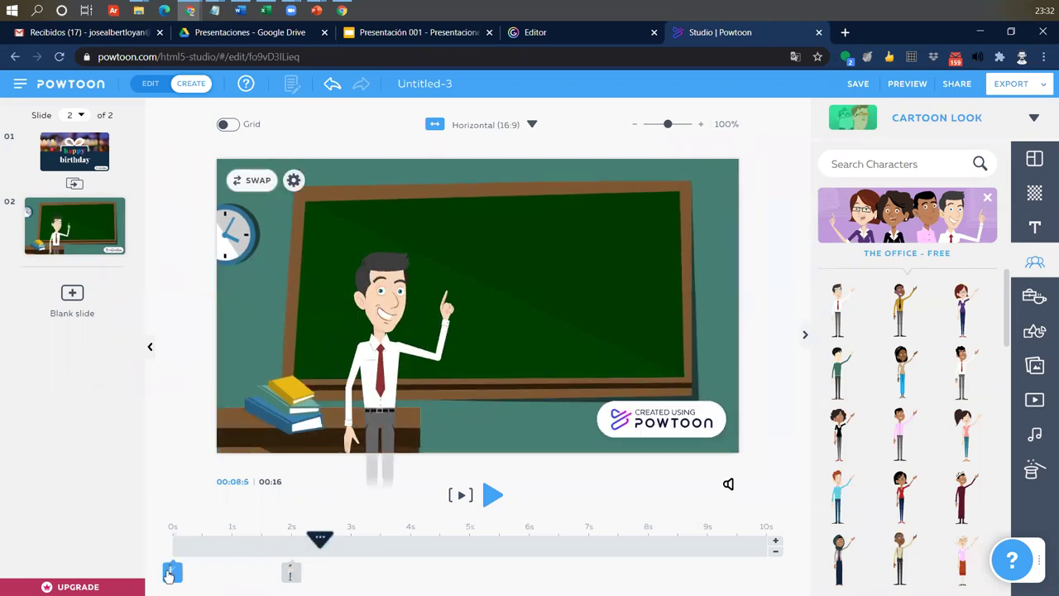
right_click(274, 551)
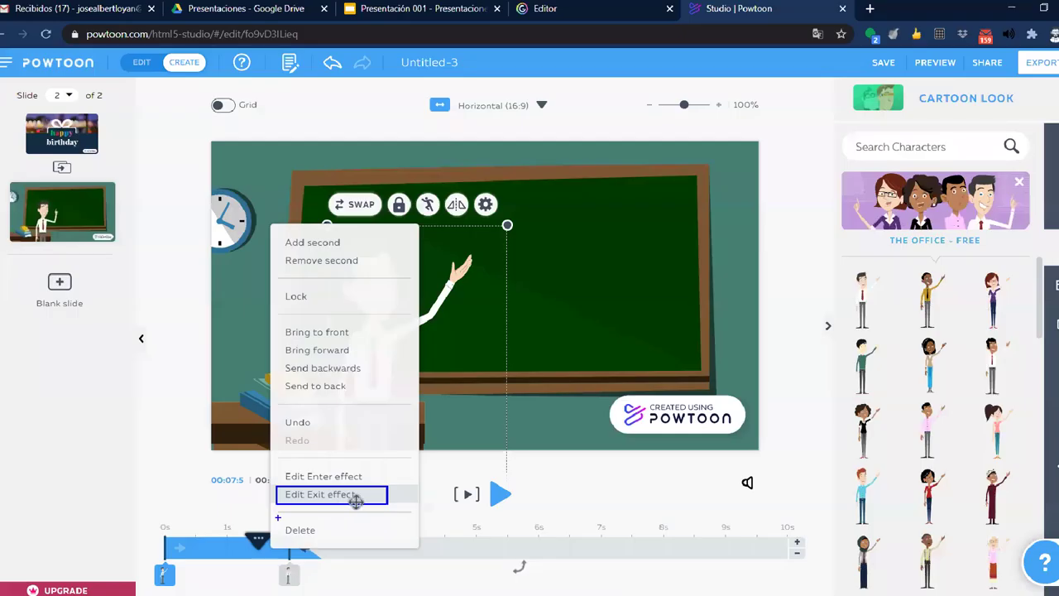
click(380, 434)
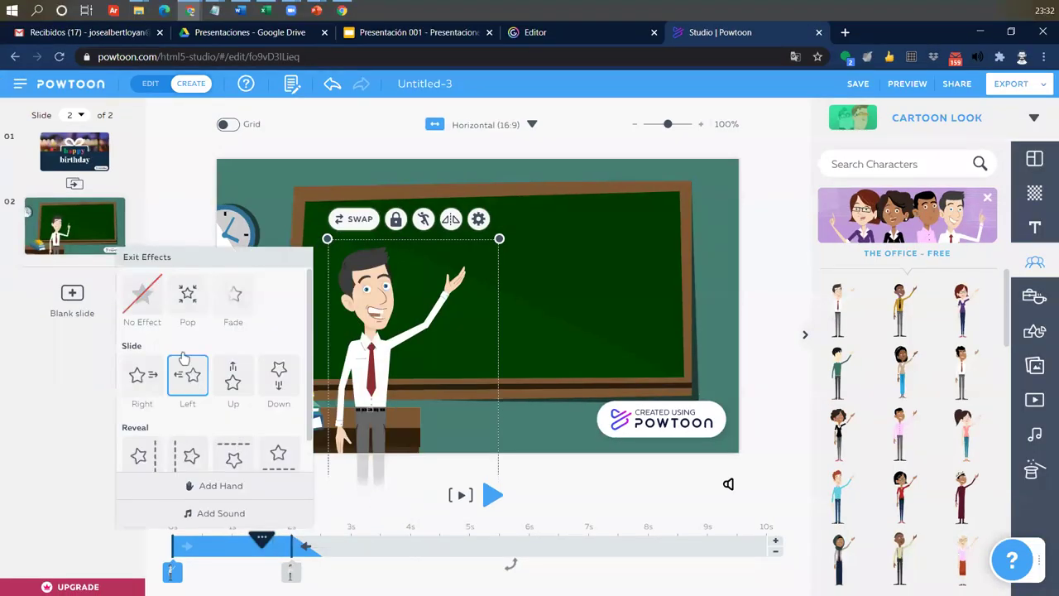
click(144, 296)
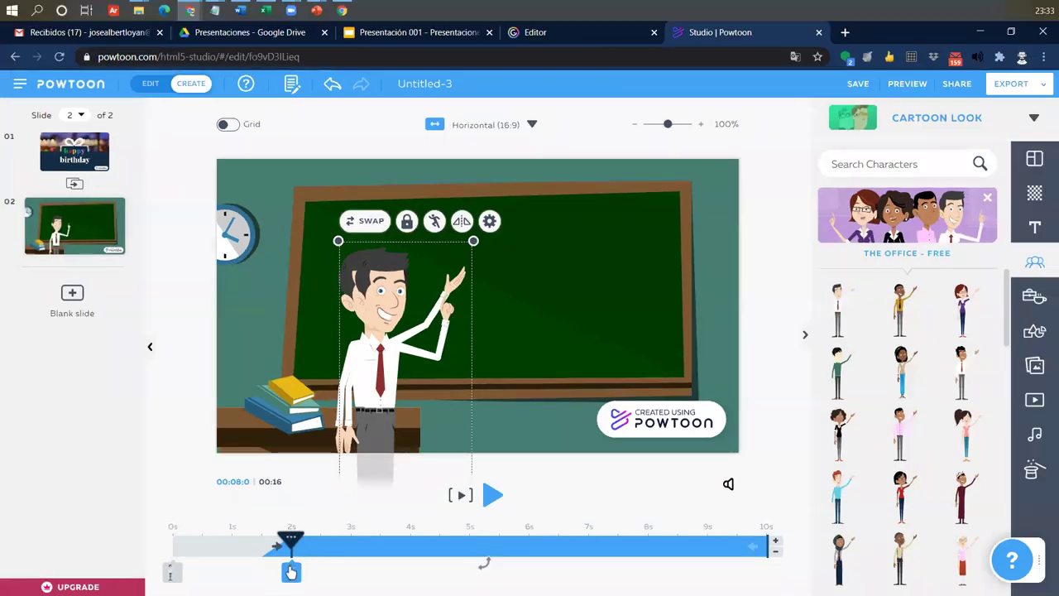
Set the enter effect of the second man, starting at 2 s, to No Effect.
right_click(312, 538)
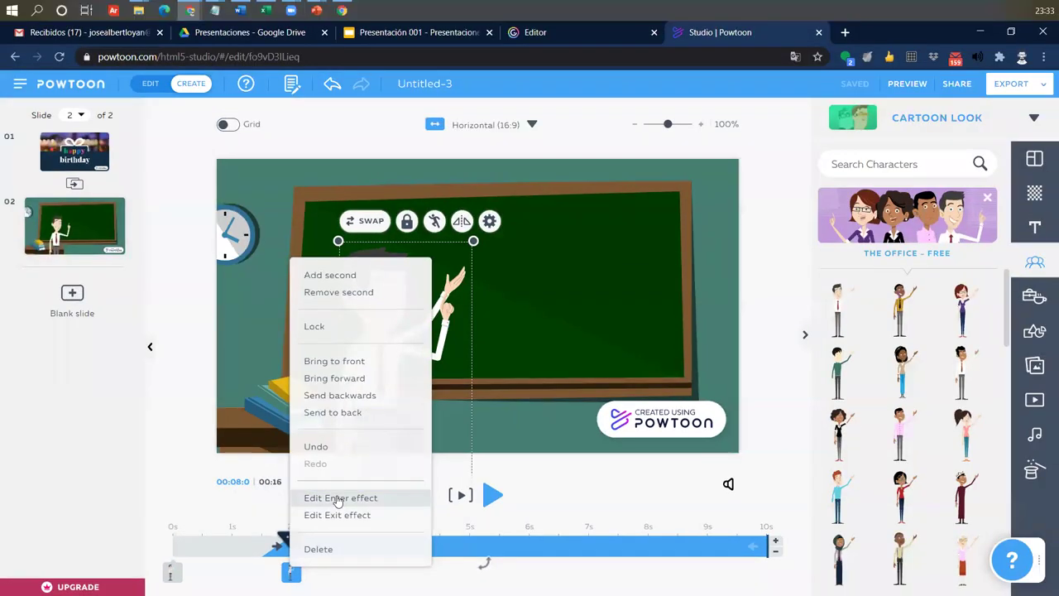
click(366, 460)
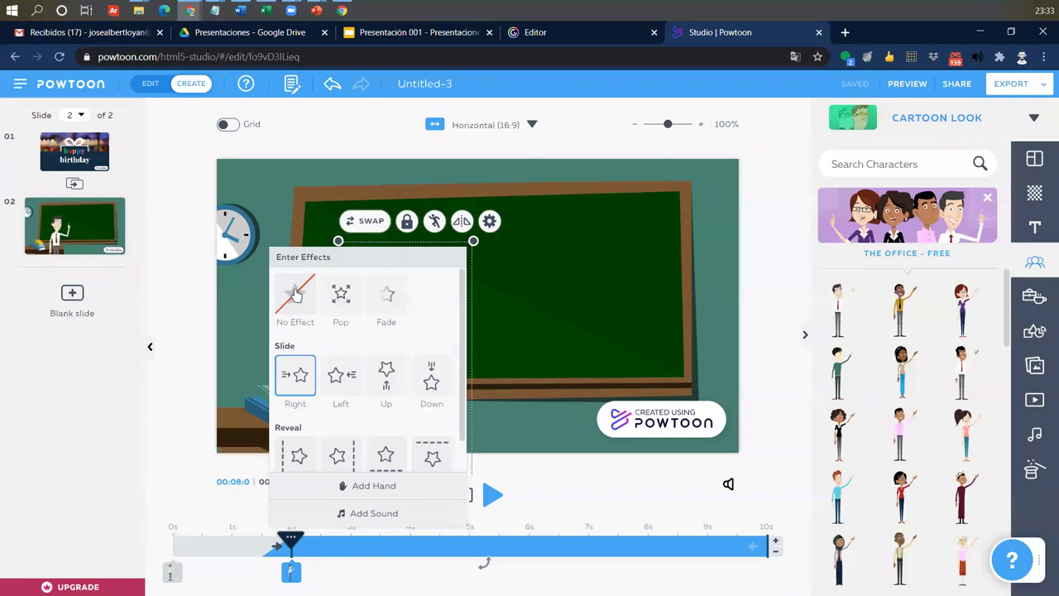
click(295, 294)
click(730, 536)
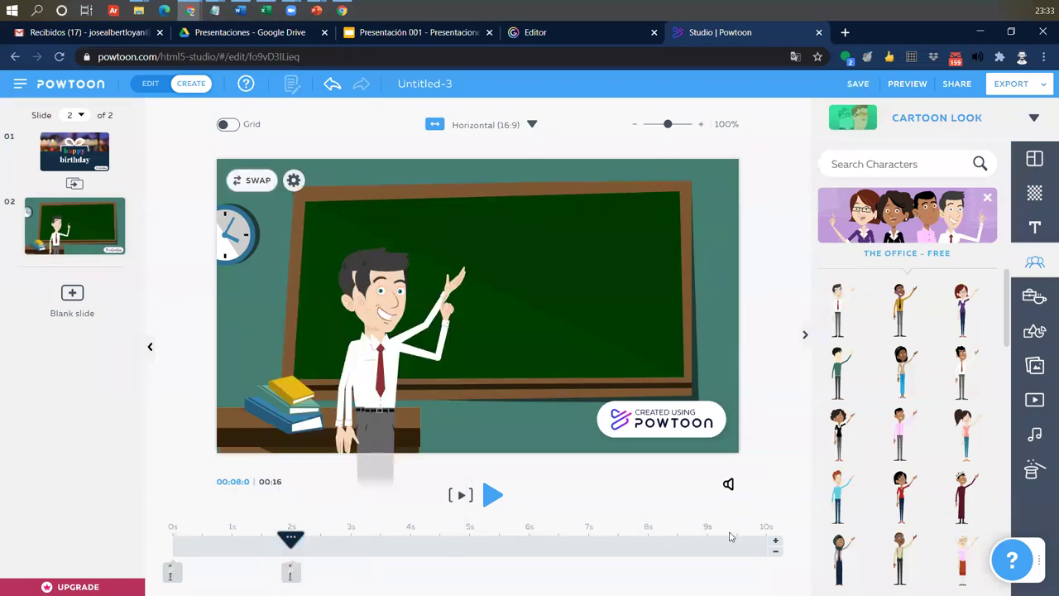
Remove 5 seconds from slide 2 and play the slide to check the pose change.
click(770, 552)
click(770, 554)
click(770, 554)
click(771, 555)
click(771, 555)
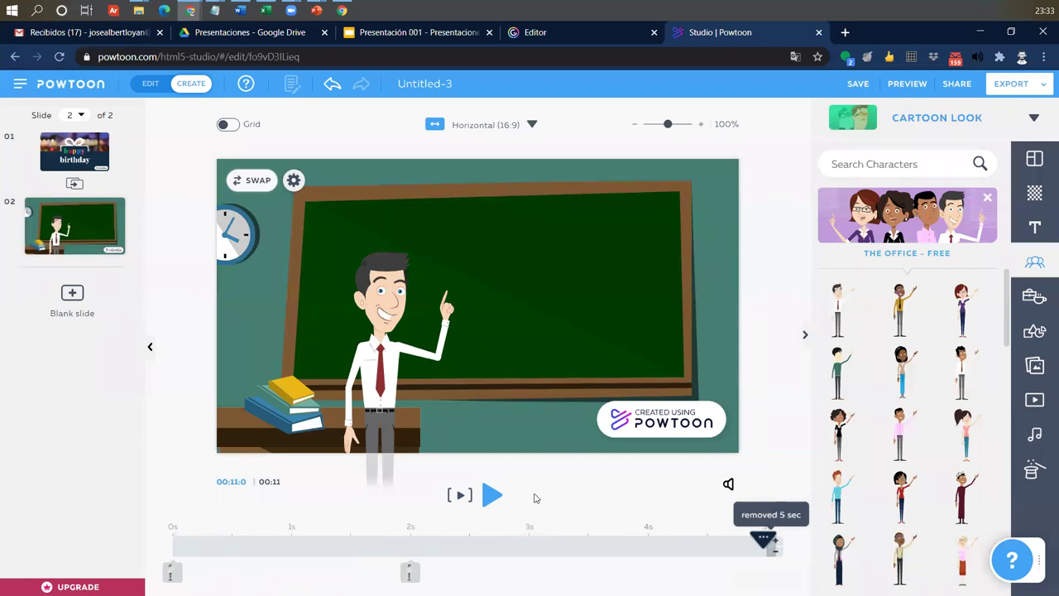
click(462, 495)
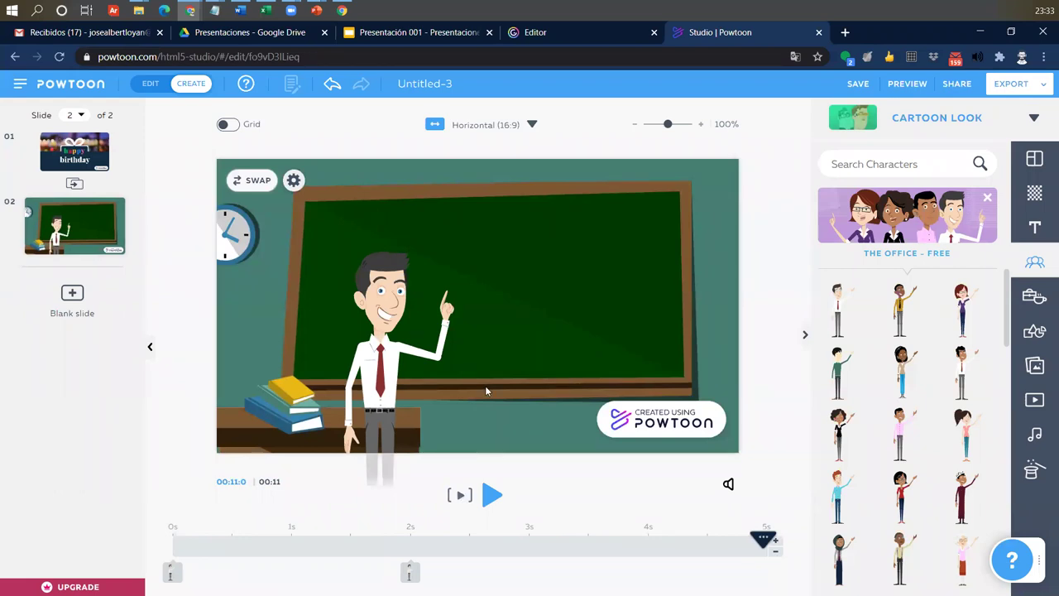
Add a title to slide 2 reading "Ideas de producción de textos", split over three lines after "de" and "producción".
click(1034, 226)
scroll(954, 462, down, 2)
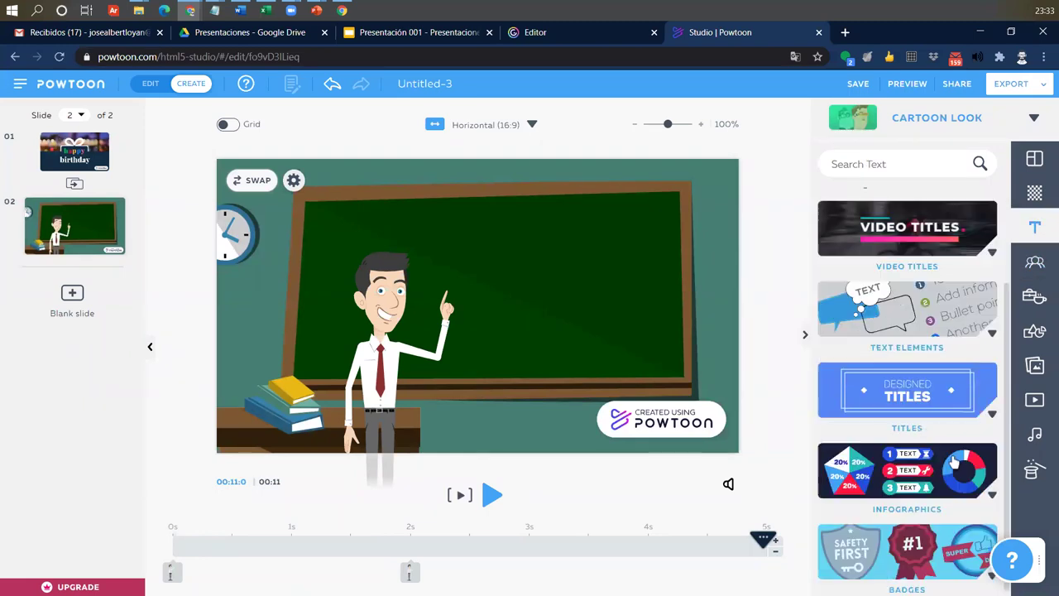
scroll(954, 462, up, 2)
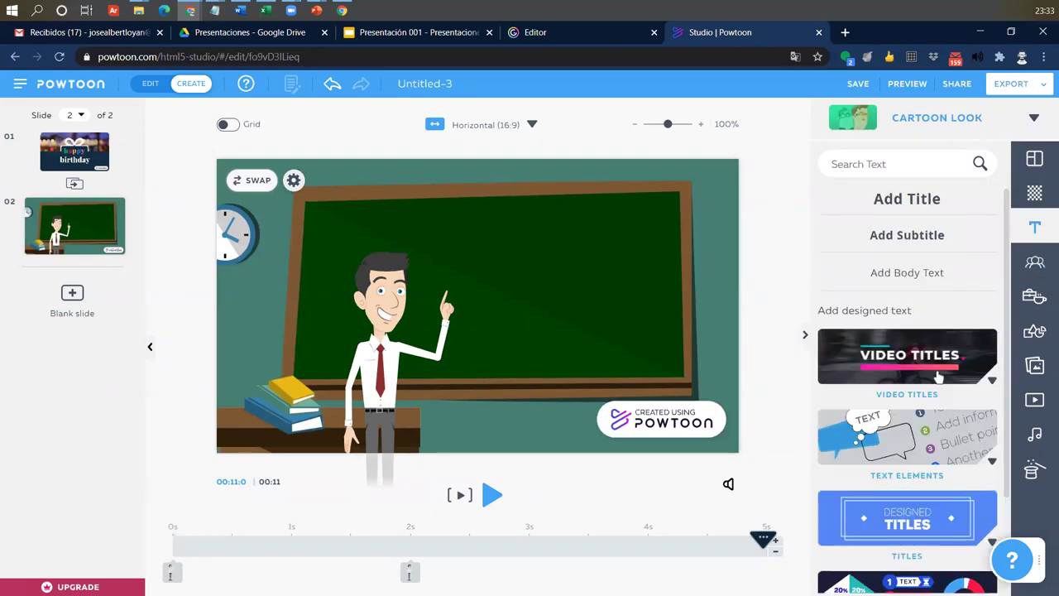
click(911, 205)
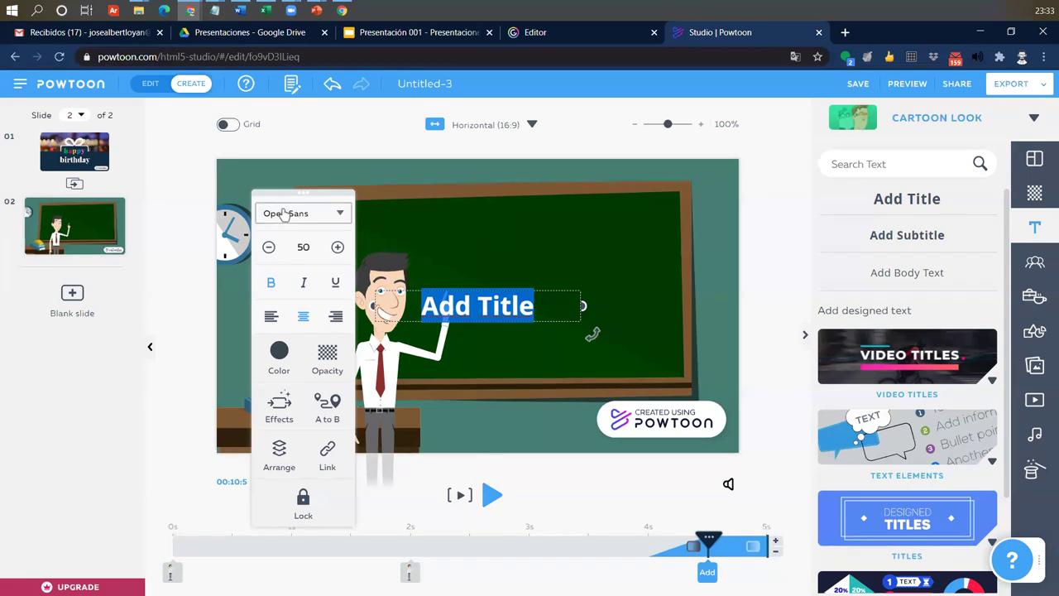
text(ides)
key(BackSpace)
text(as de)
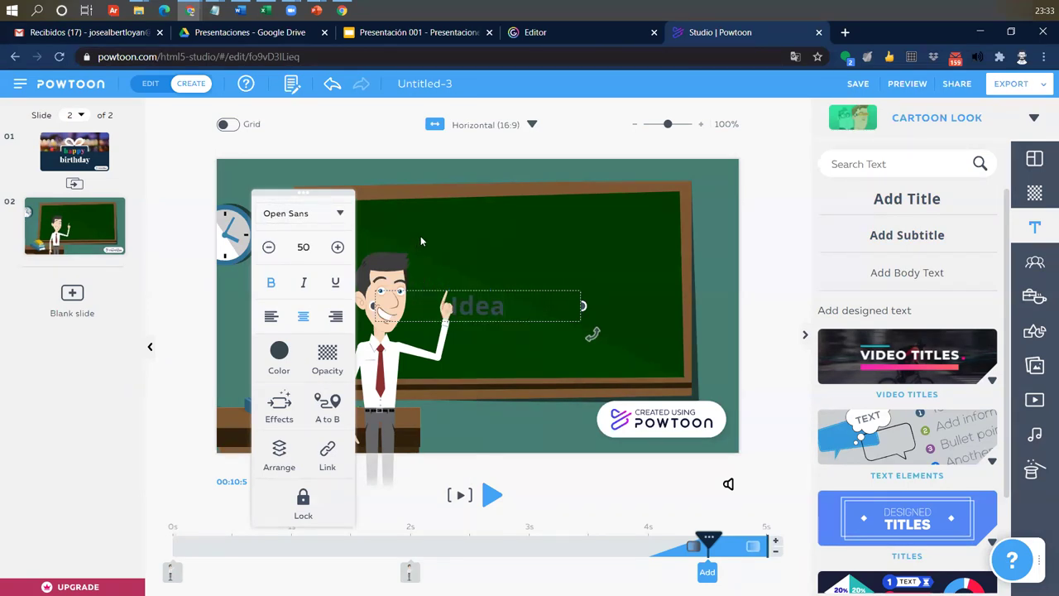
key(Return)
text(producción)
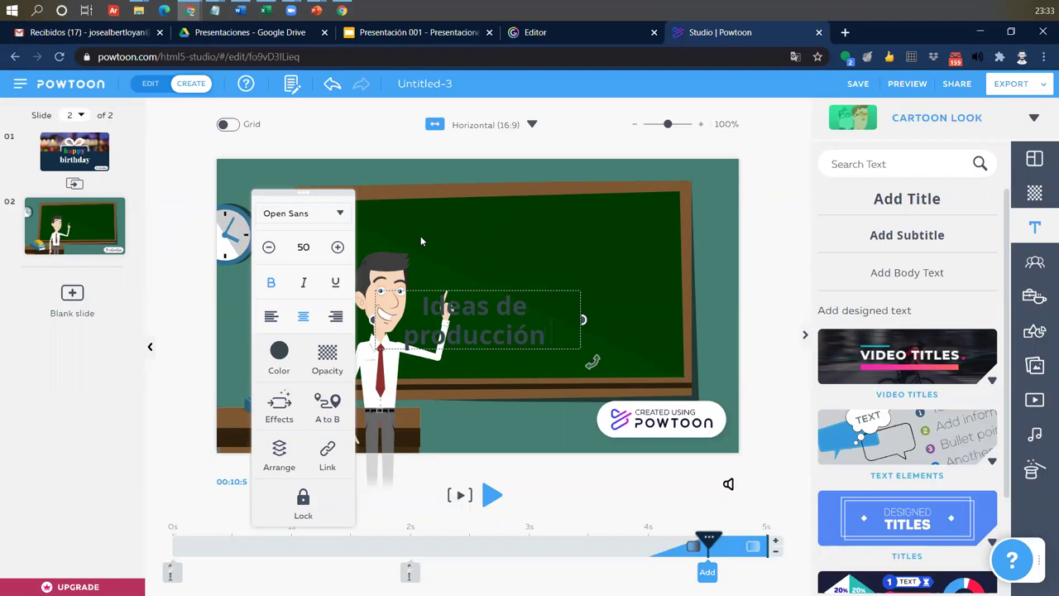
key(Return)
text(de t)
text(tos)
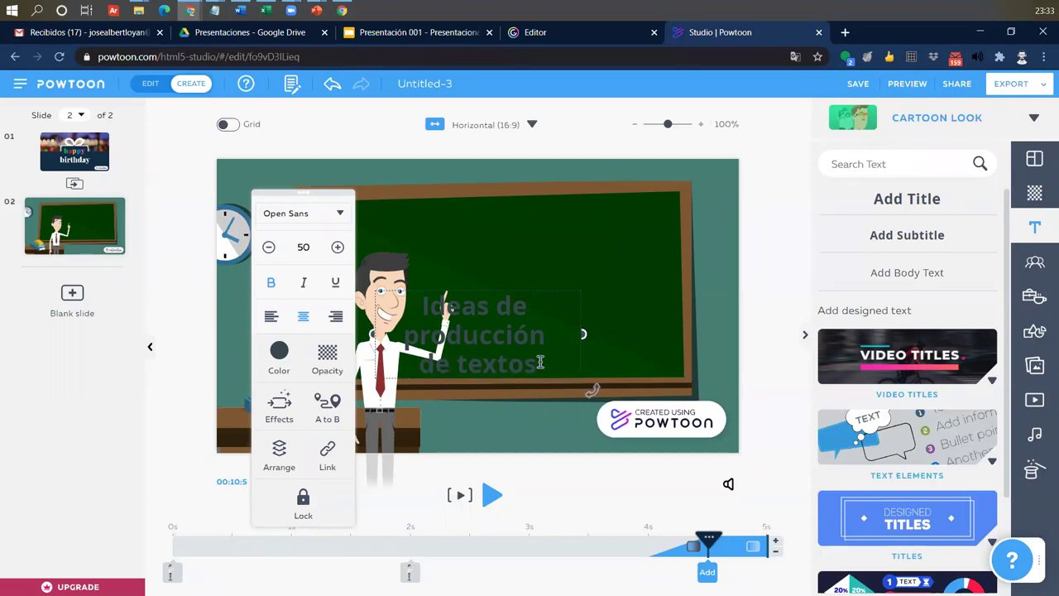
Color the title text white and move it onto the upper part of the chalkboard, clear of the man's hand.
drag(542, 364, 412, 291)
click(282, 352)
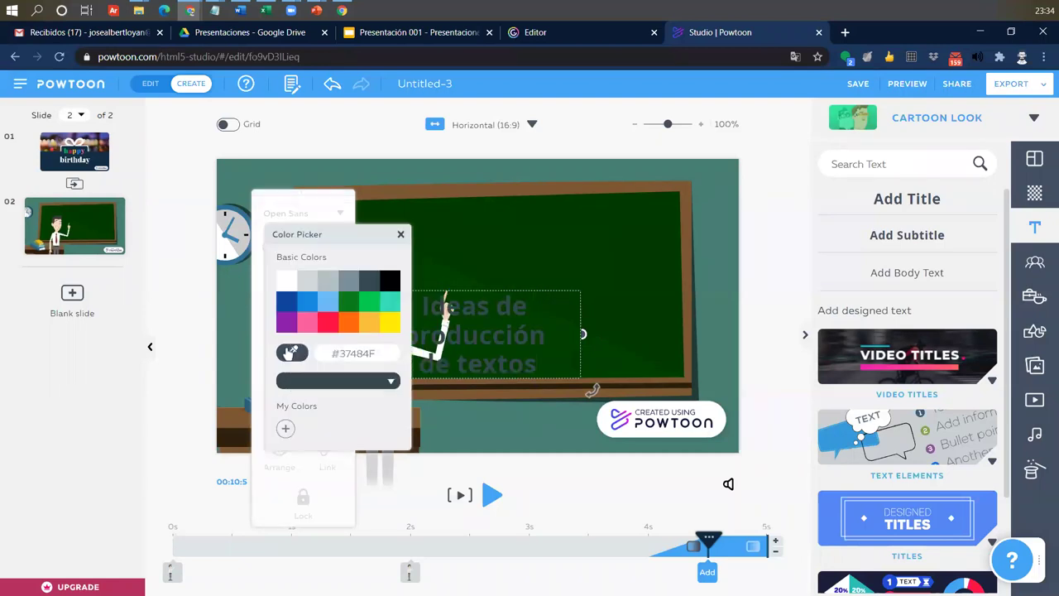
click(309, 274)
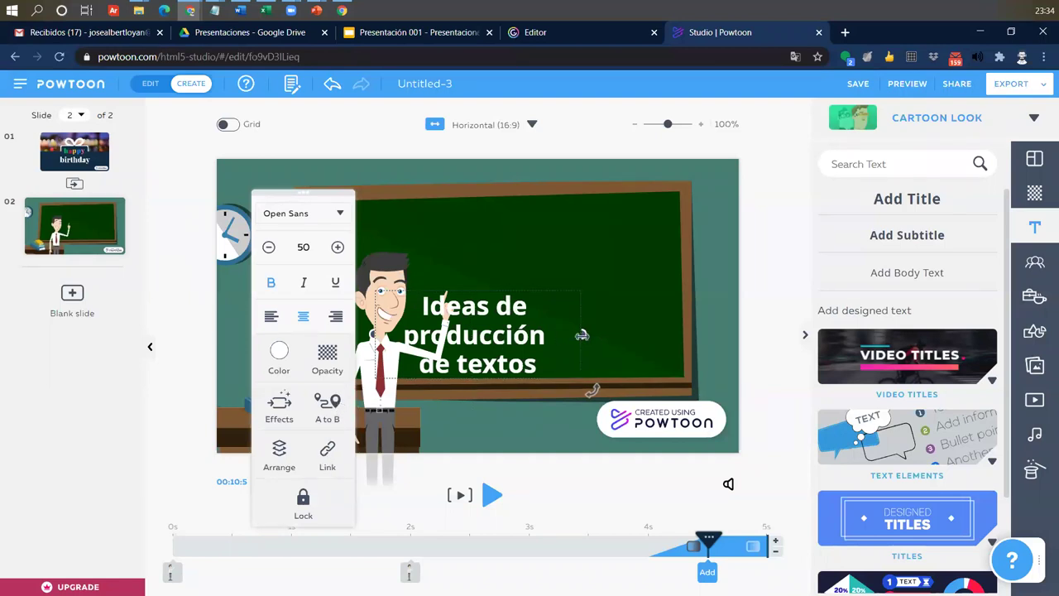
drag(473, 292, 531, 226)
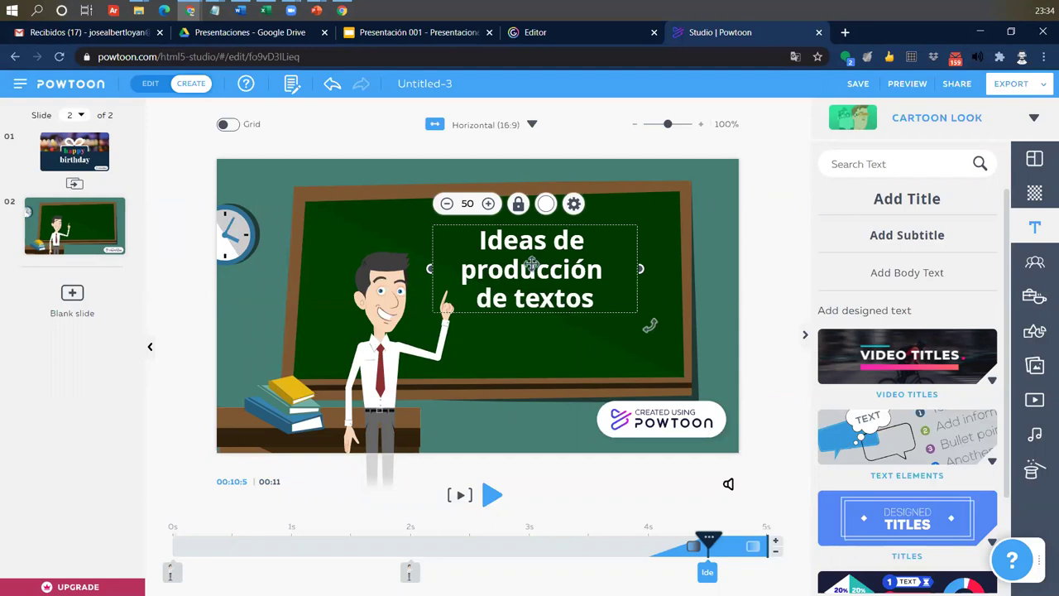
Set the title's enter effect to the word-by-word text effect Appear.
click(574, 204)
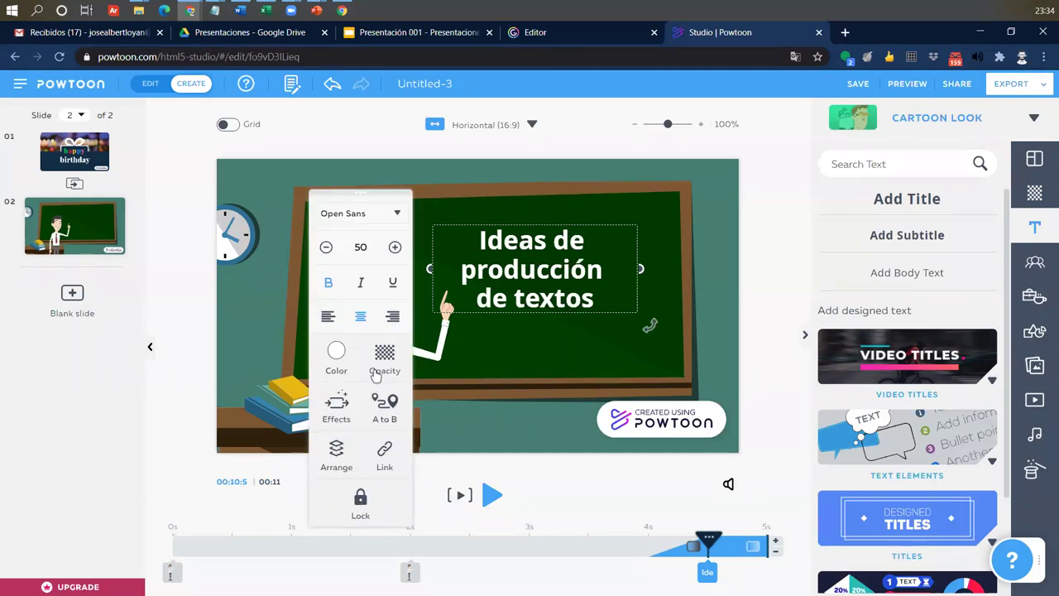
click(337, 403)
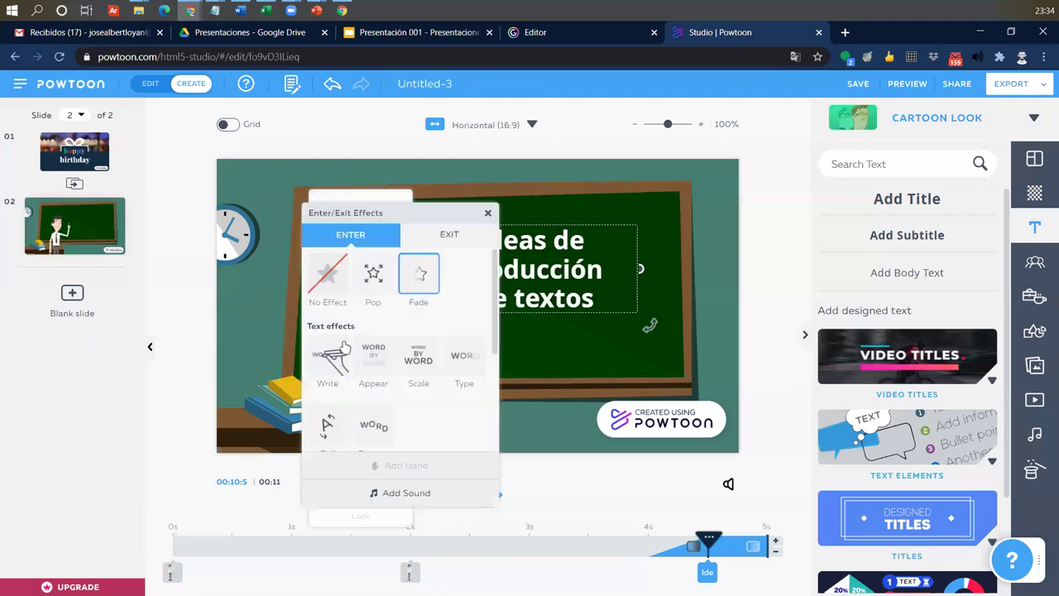
scroll(390, 290, down, 3)
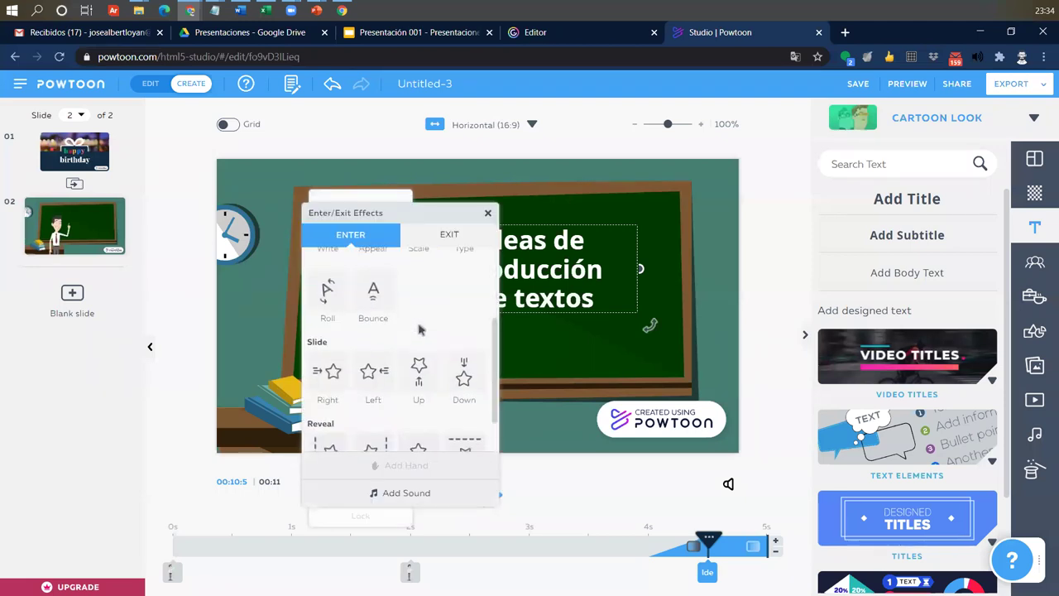
scroll(419, 326, up, 1)
click(373, 288)
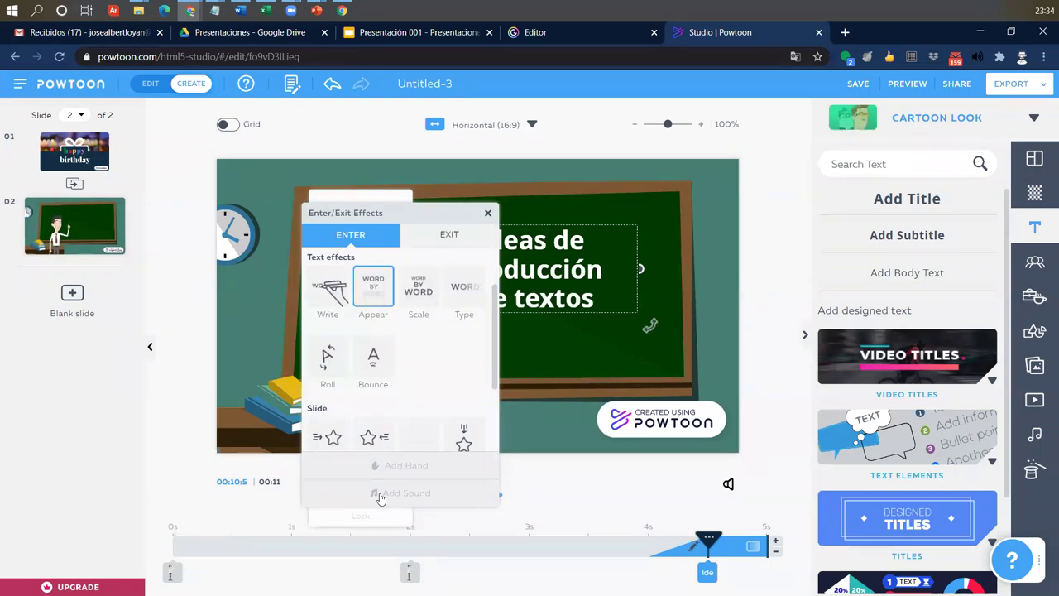
click(486, 215)
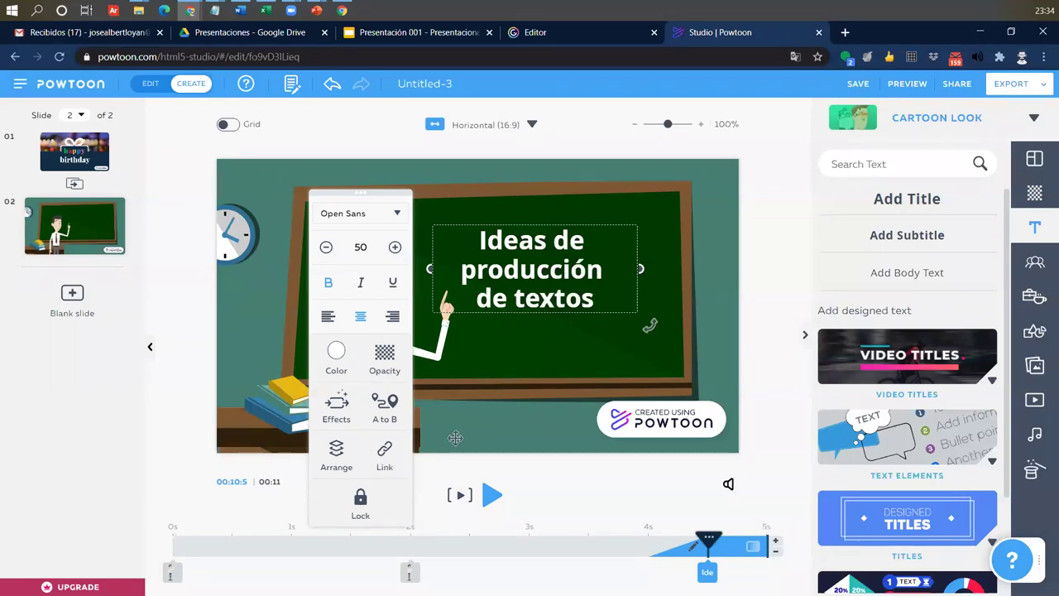
Change the title's font to Pencil (Cabin Sketch) and deselect the title.
click(394, 213)
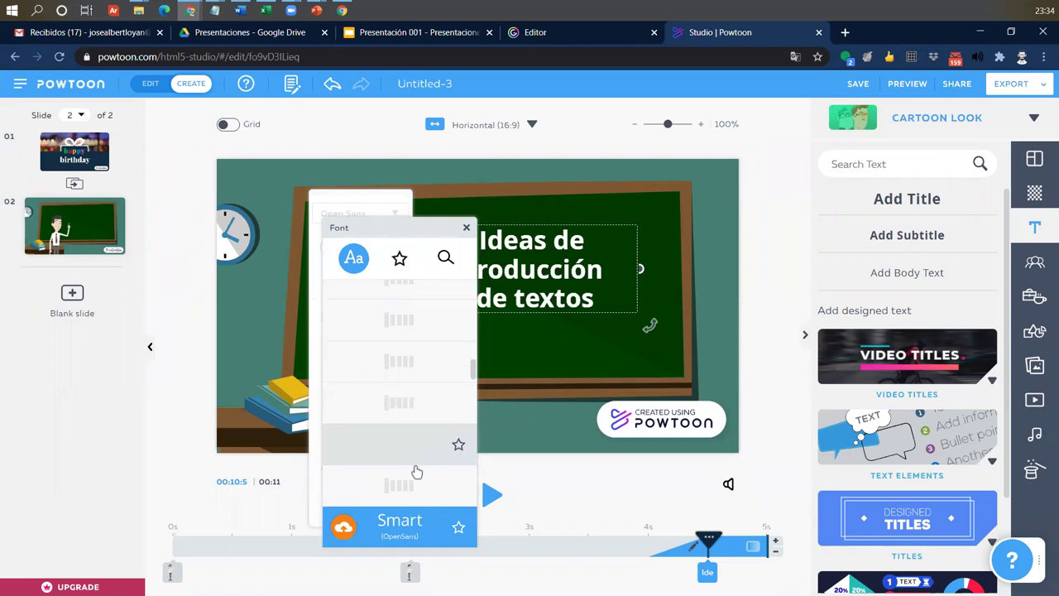
scroll(416, 471, down, 2)
scroll(474, 422, down, 2)
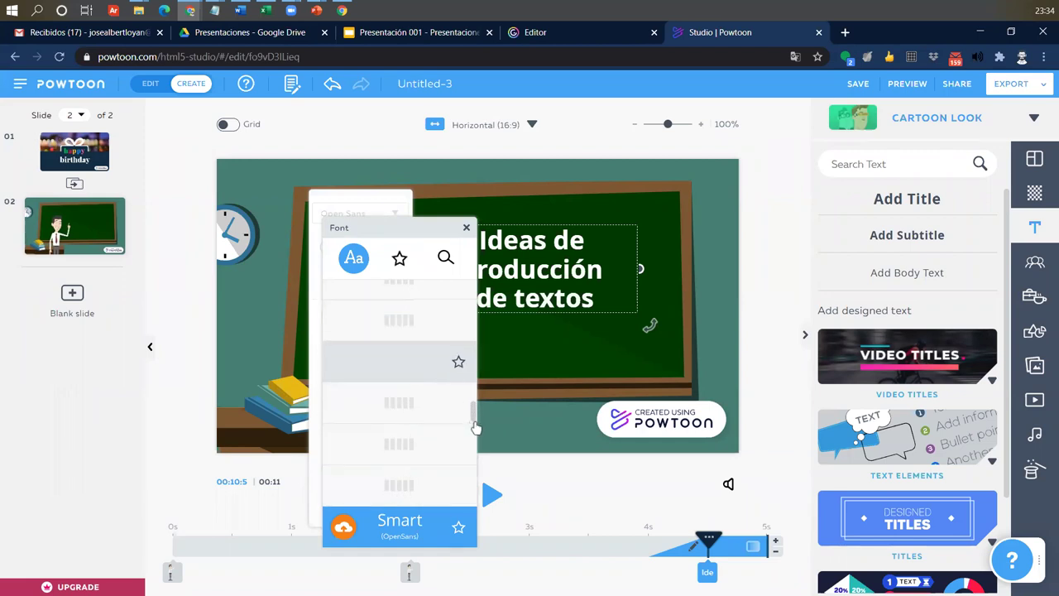
drag(474, 413, 474, 289)
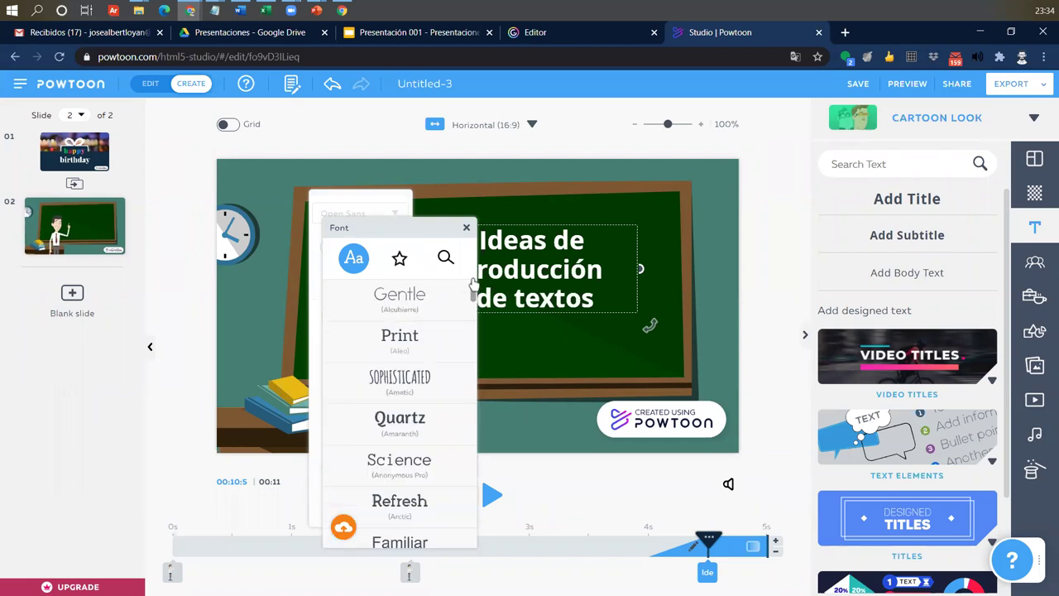
scroll(436, 369, down, 10)
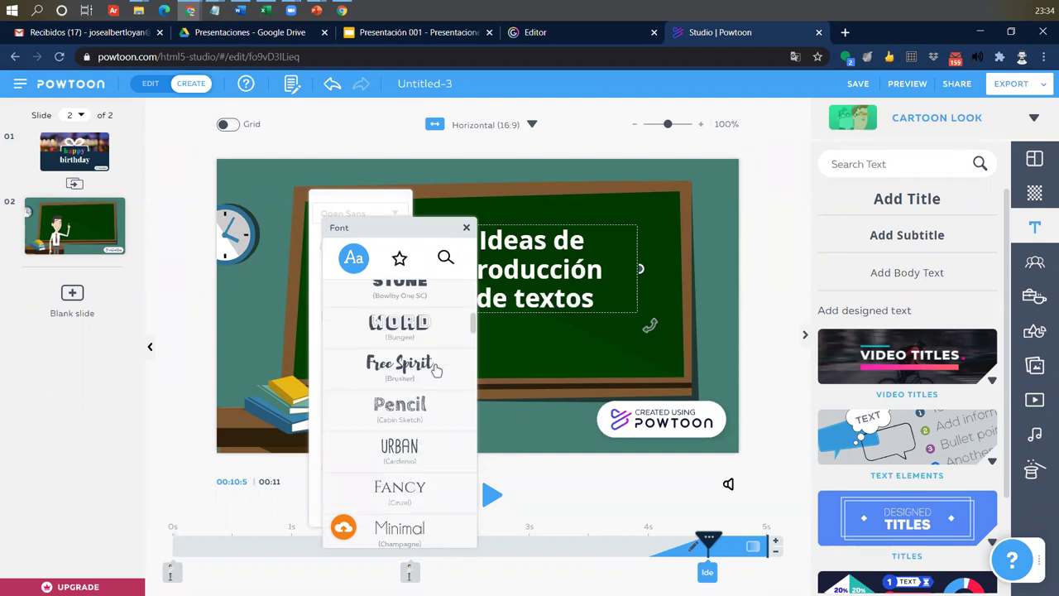
click(405, 410)
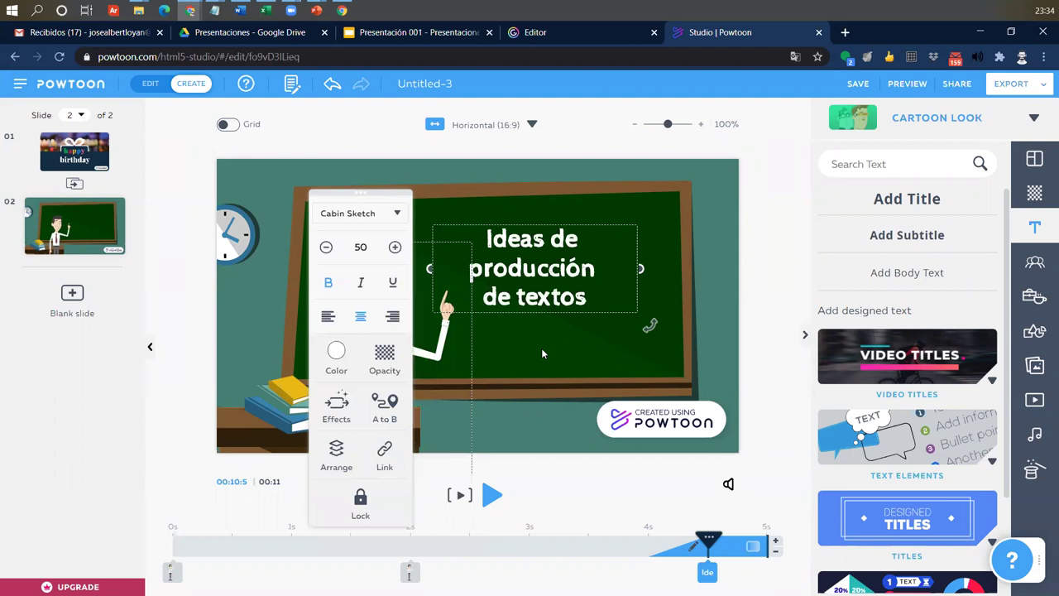
click(677, 211)
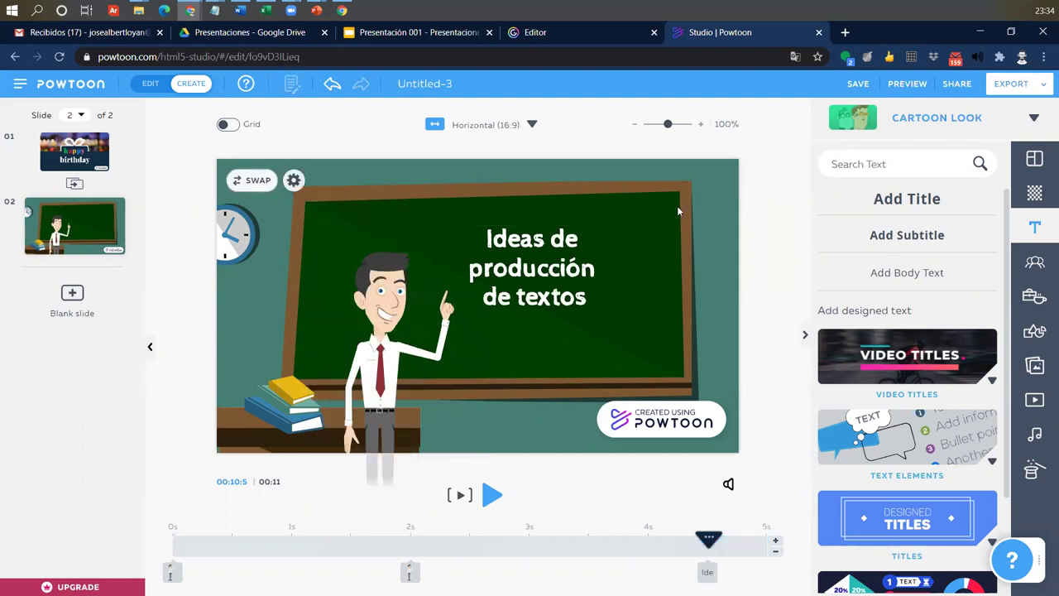
Review slide 2 from its start and move the title's appearance on the timeline to 2.5 s.
drag(708, 542, 106, 544)
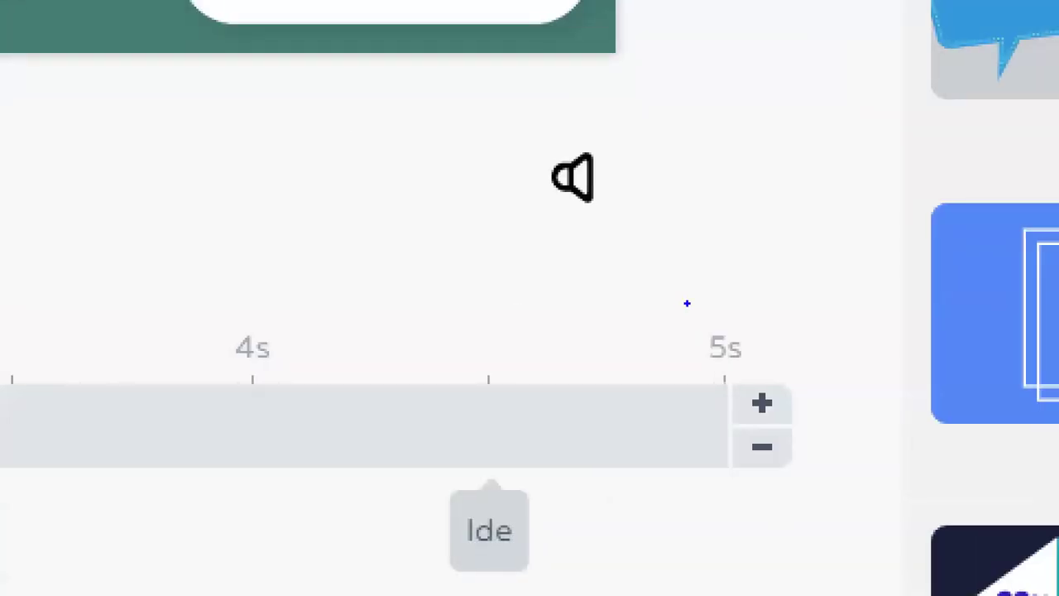
drag(687, 304, 786, 581)
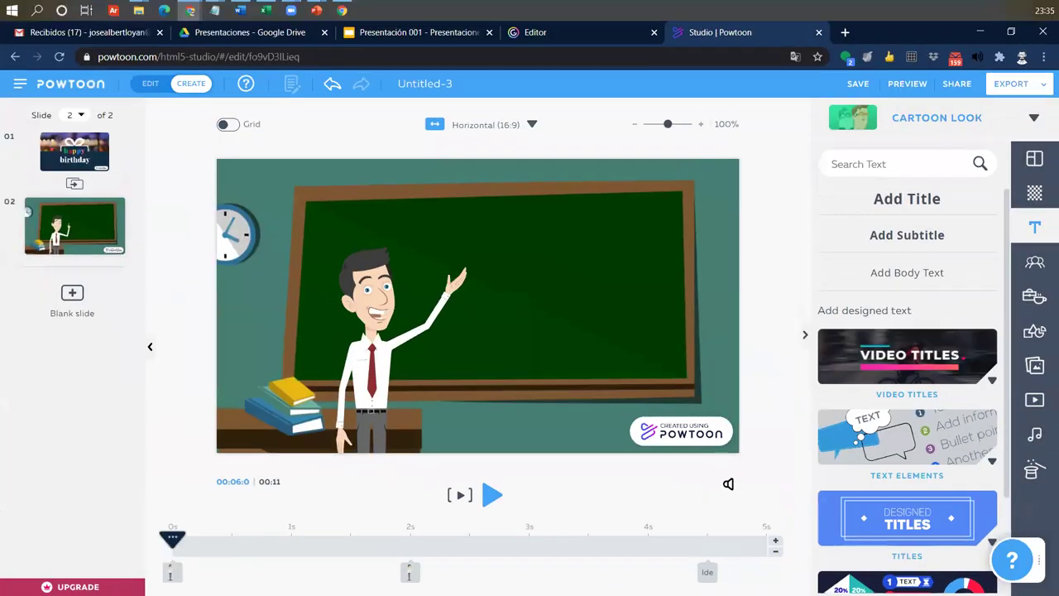
mouse_move(707, 572)
mouse_down()
mouse_move(554, 570)
mouse_move(590, 577)
mouse_up()
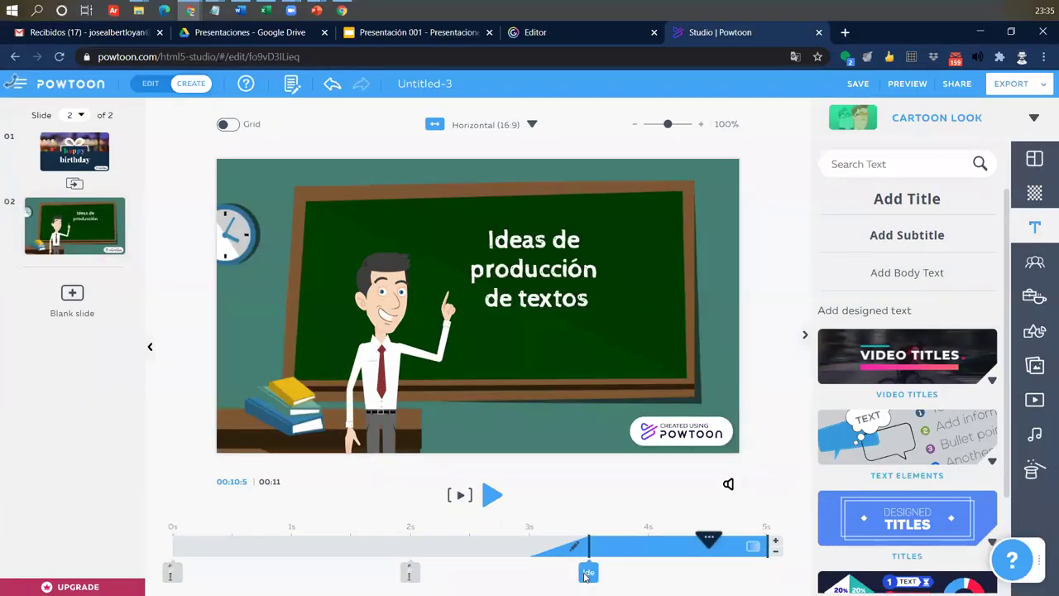
drag(584, 577, 485, 576)
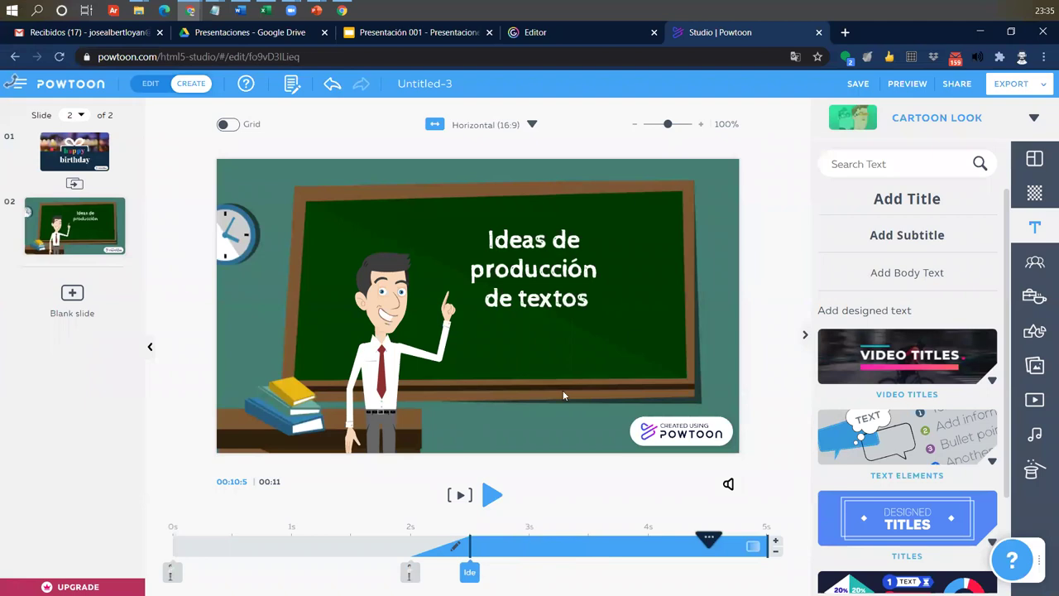
click(538, 498)
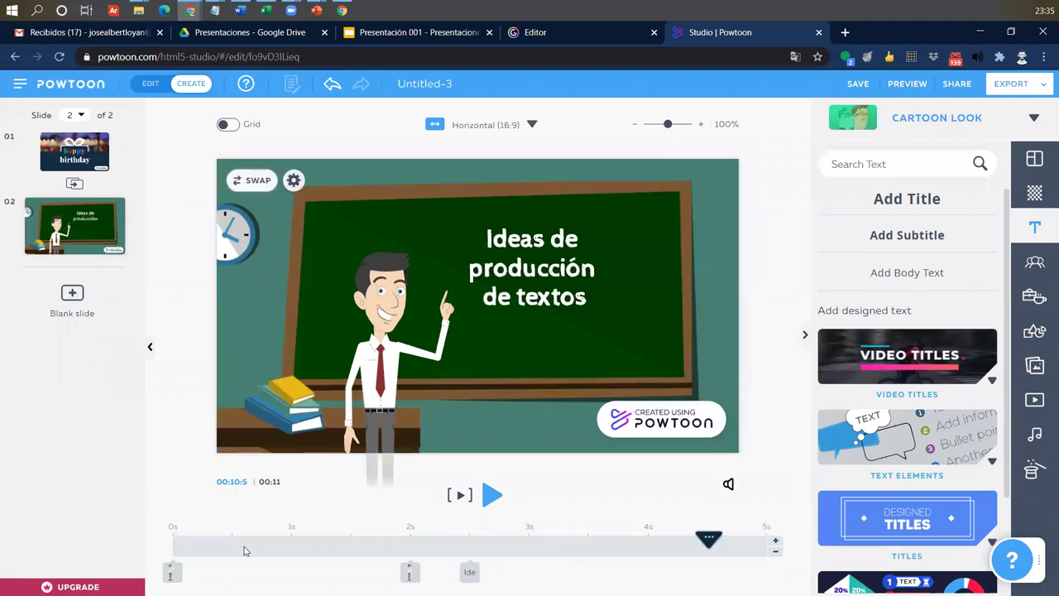
Play slide 2 to check when the title appears relative to the man's pose change.
click(447, 494)
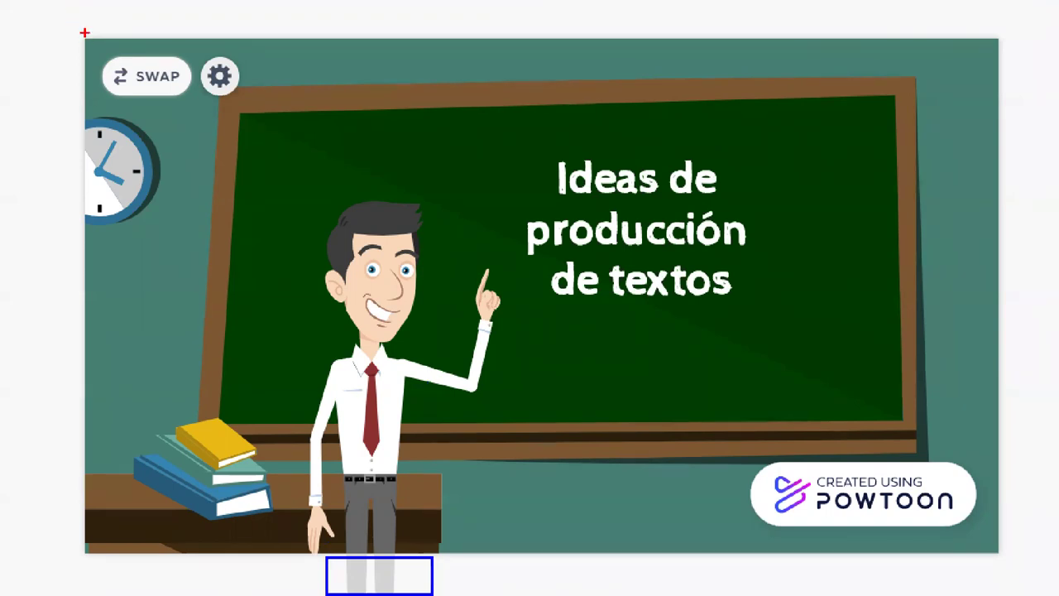
drag(84, 39, 946, 572)
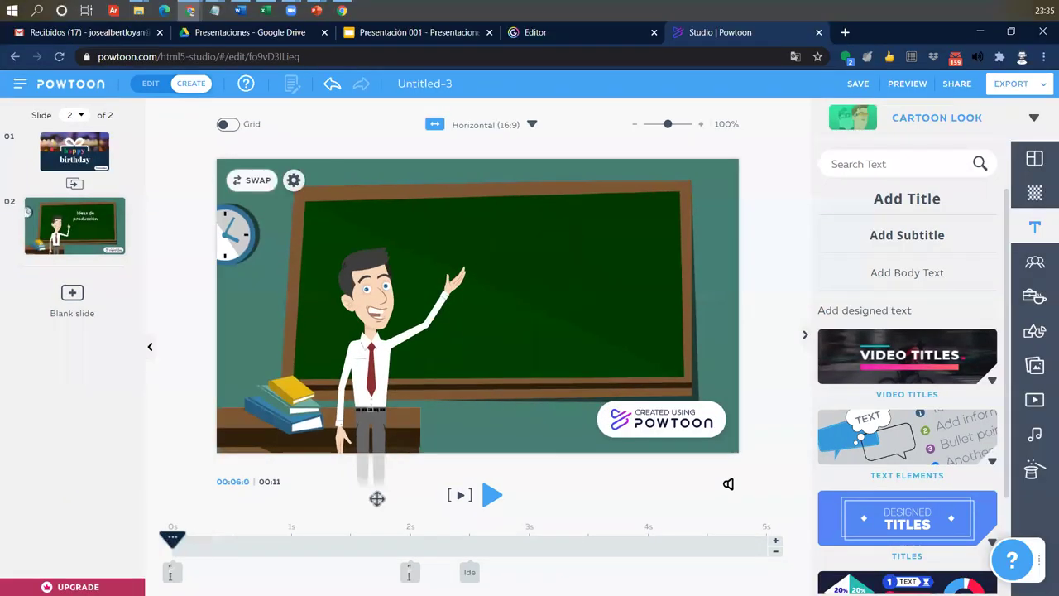
click(461, 497)
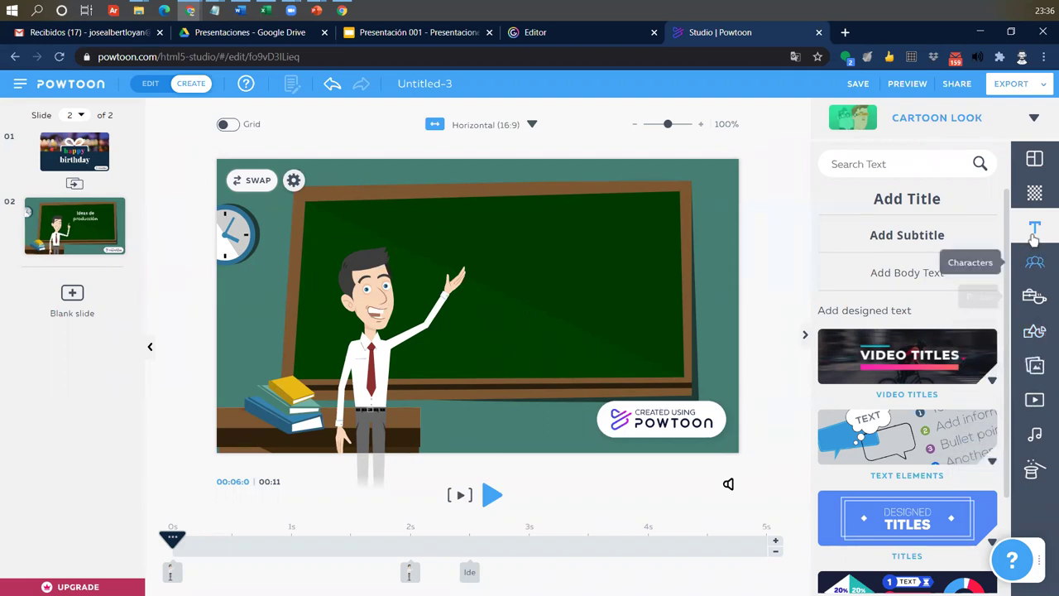
Record a voiceover of about 5 seconds for the current slide only.
click(1036, 435)
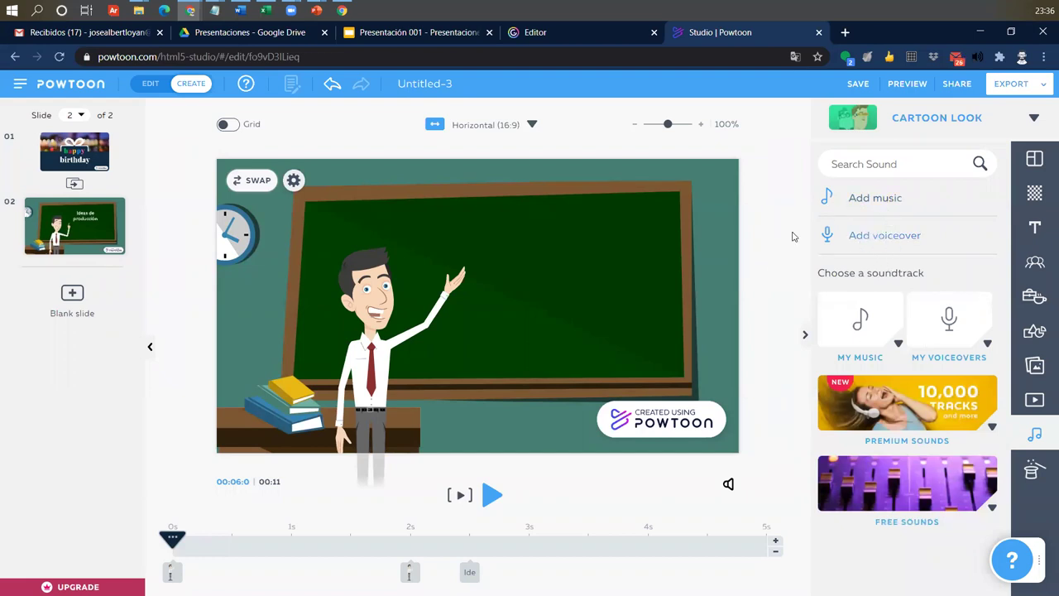
click(878, 235)
click(392, 294)
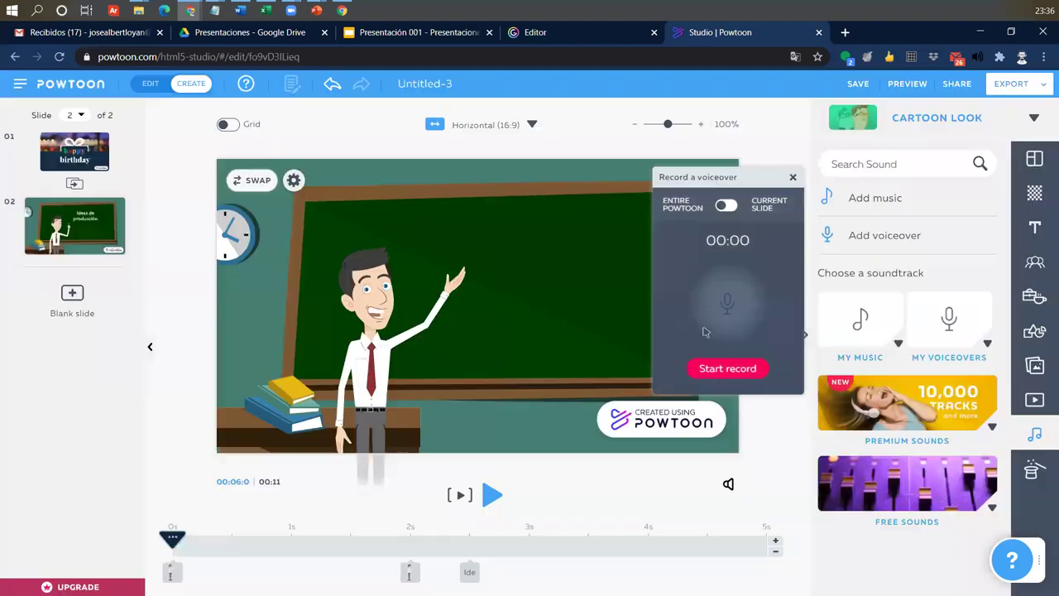
click(725, 206)
click(725, 370)
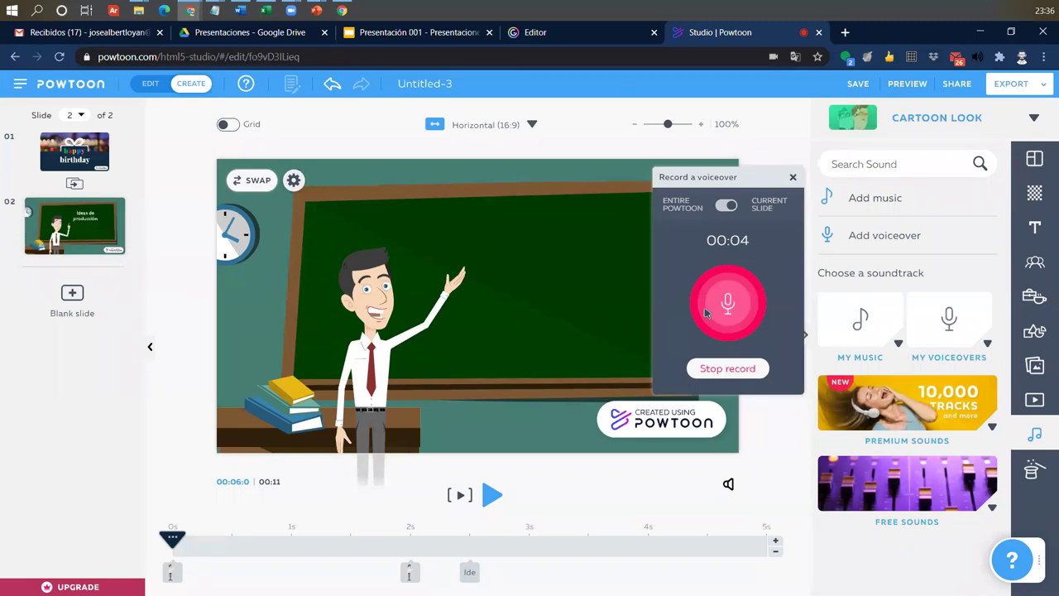
click(726, 368)
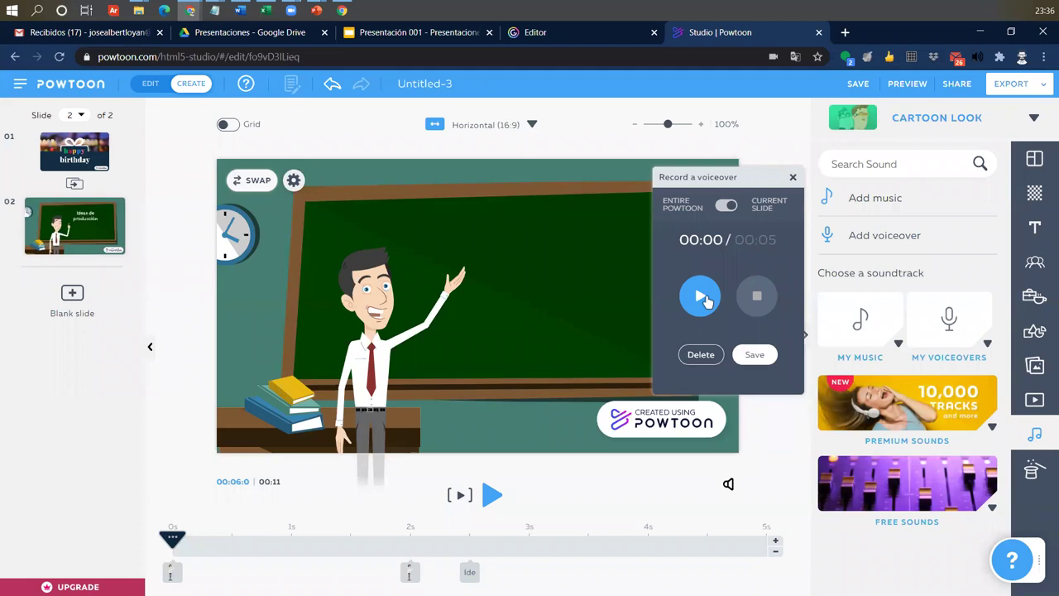
Play back the recorded voiceover and save it under the name "Producción textos".
click(703, 299)
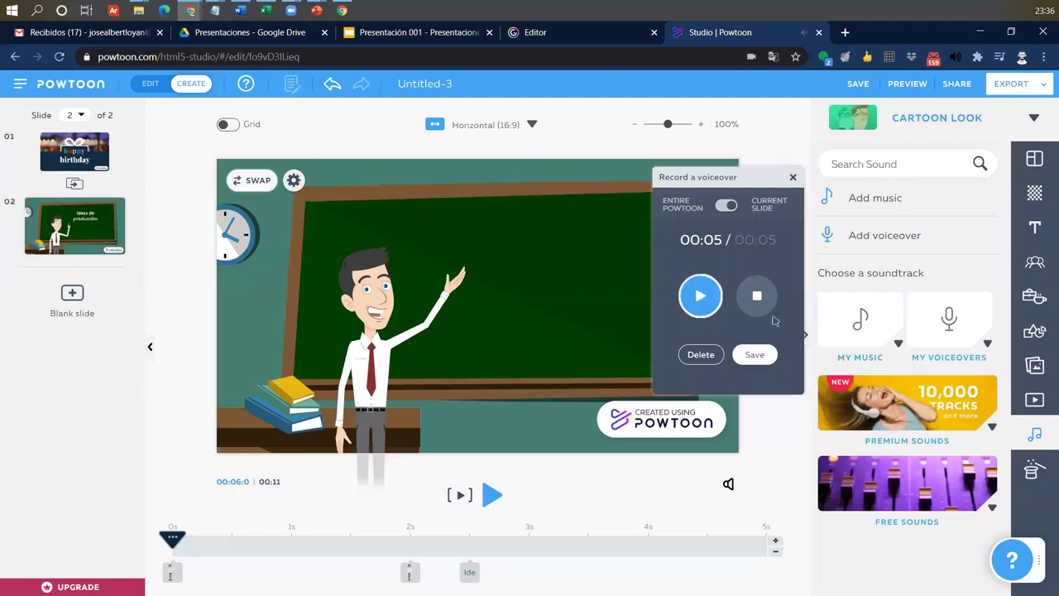
click(753, 355)
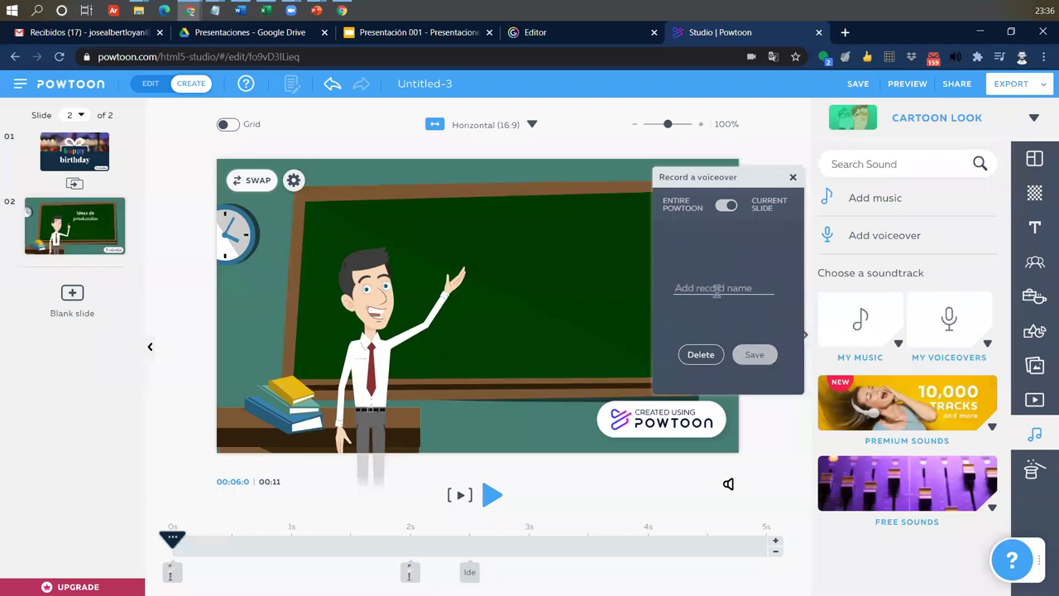
text(Producción textos)
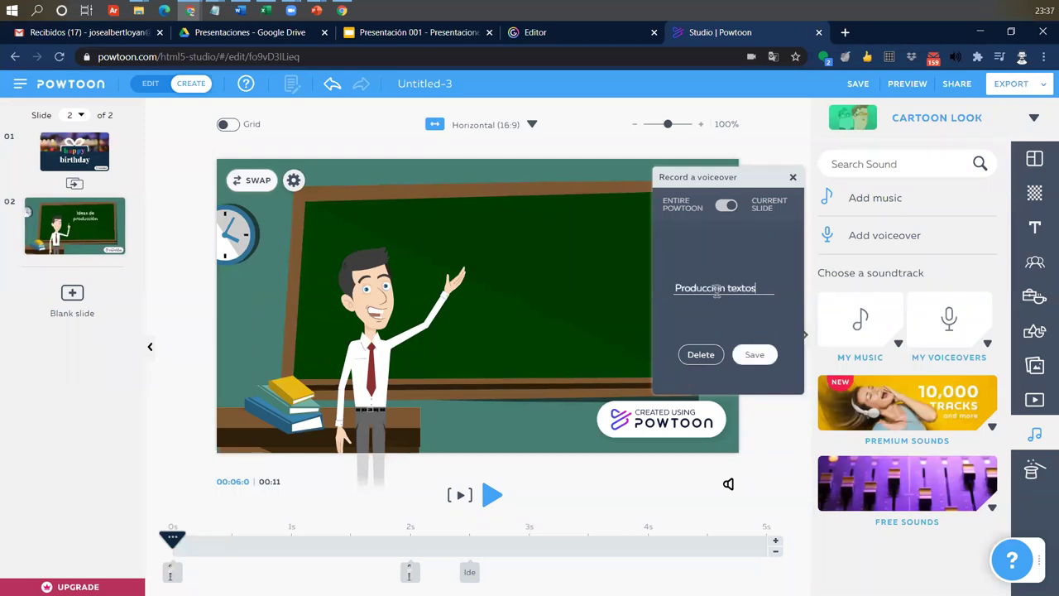
click(747, 357)
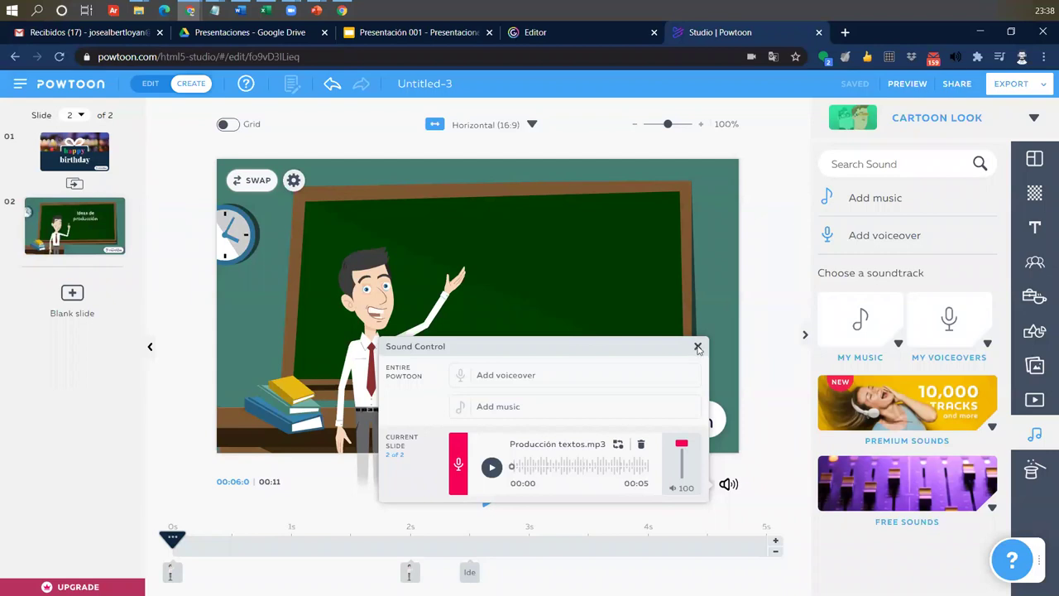
Delete the "Producción textos" voiceover from slide 2 and close the sound controls.
drag(697, 348, 641, 449)
click(641, 446)
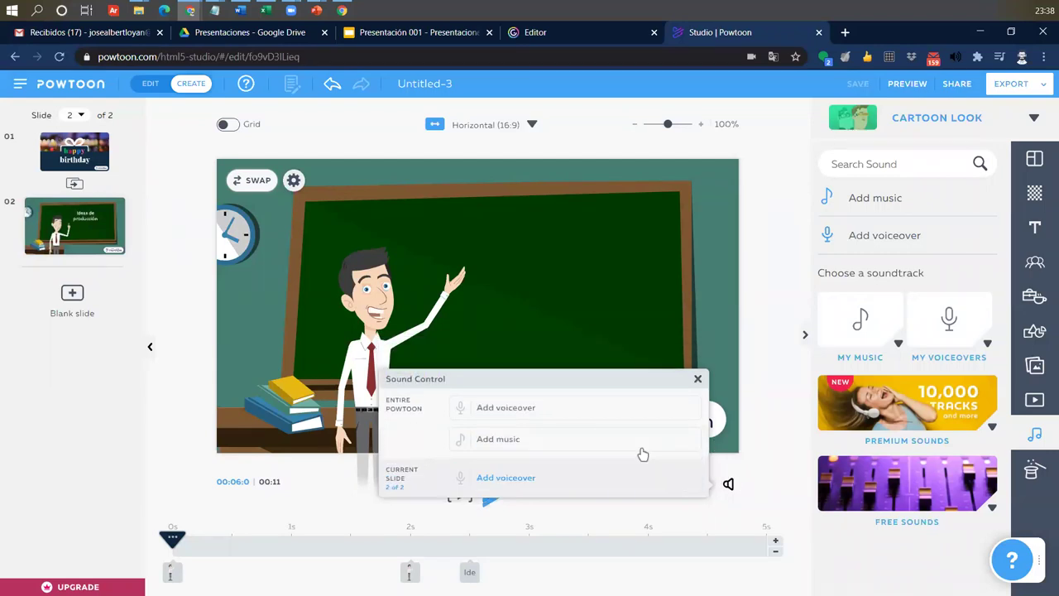
click(697, 378)
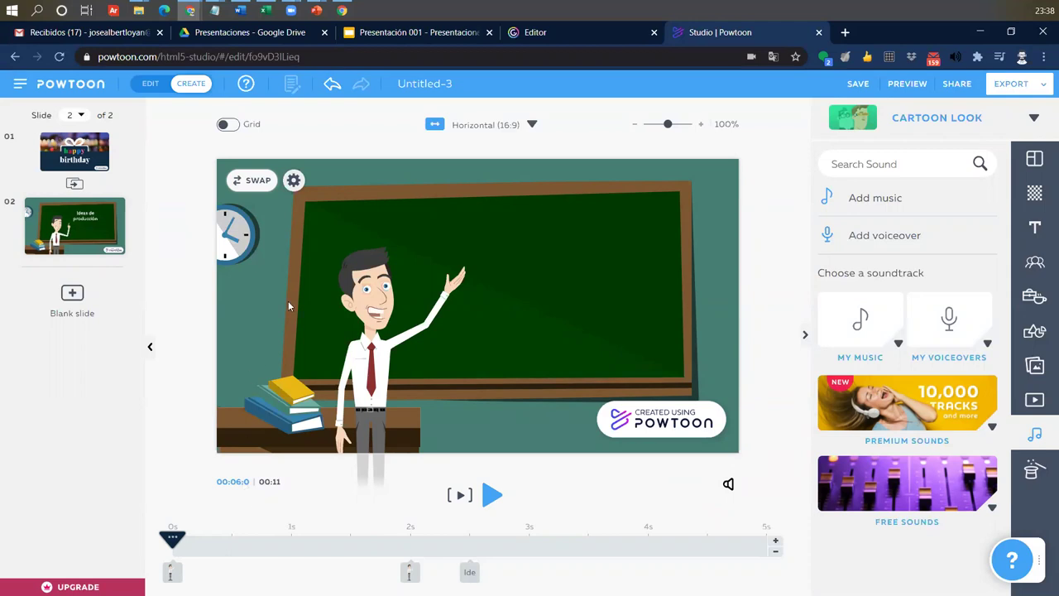
Browse the Locations backgrounds of the Cartoon look for alternatives to slide 2's classroom.
click(245, 189)
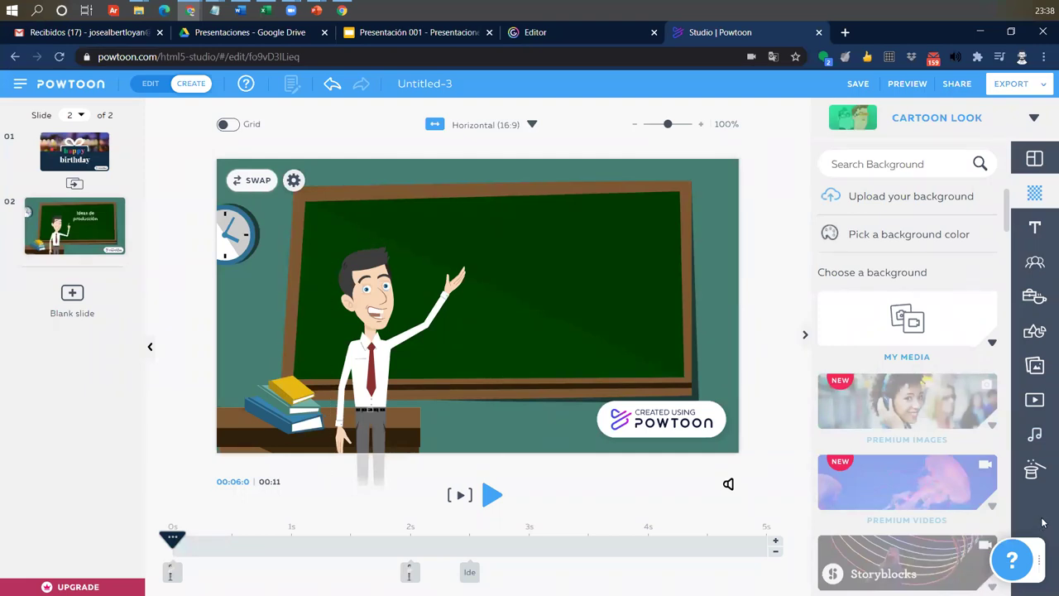
scroll(952, 427, down, 3)
click(945, 428)
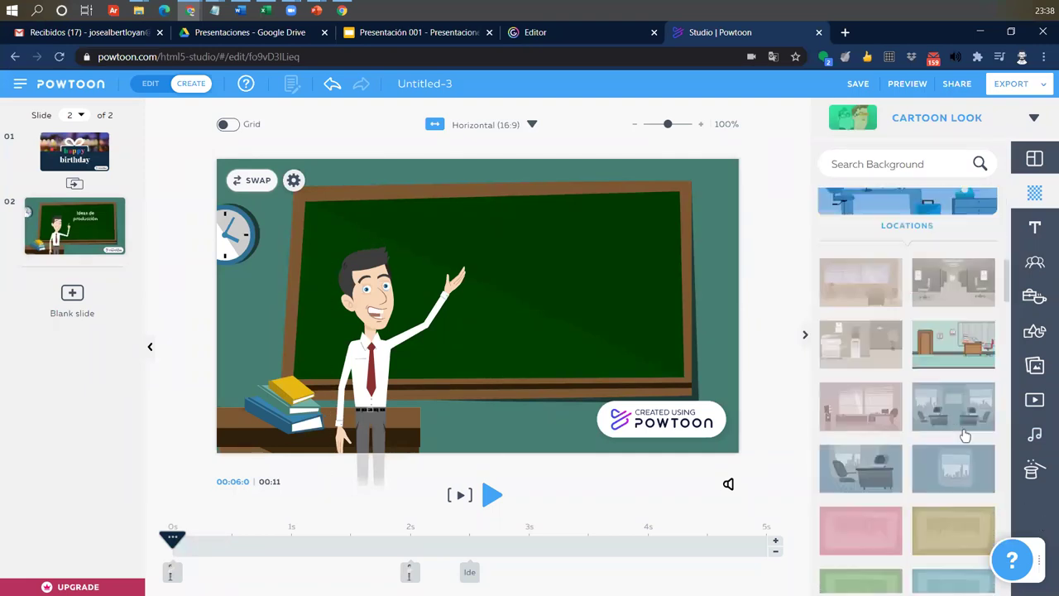
scroll(962, 433, down, 3)
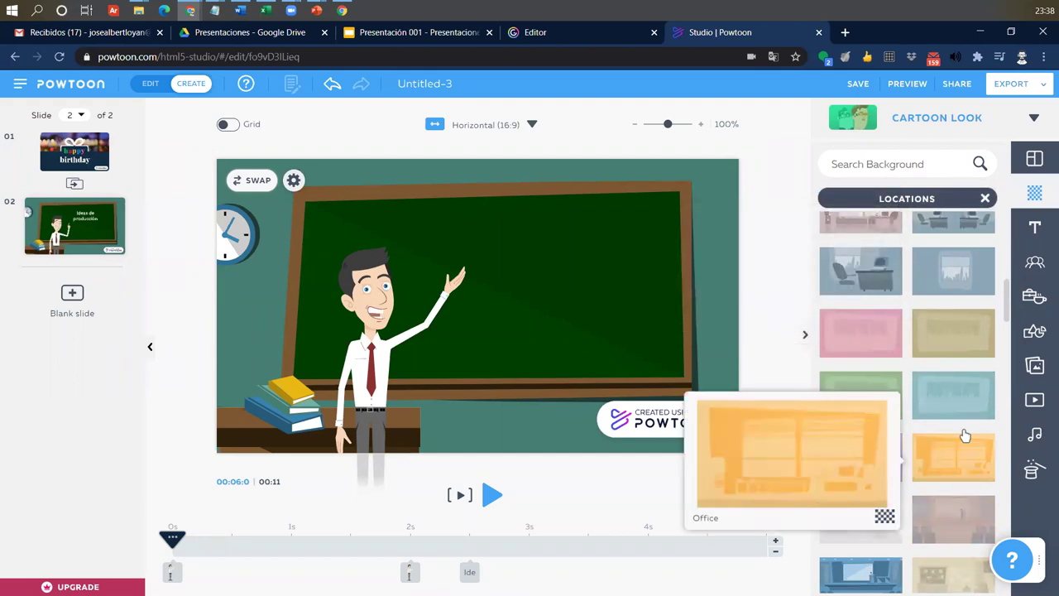
scroll(964, 436, up, 5)
scroll(965, 434, up, 5)
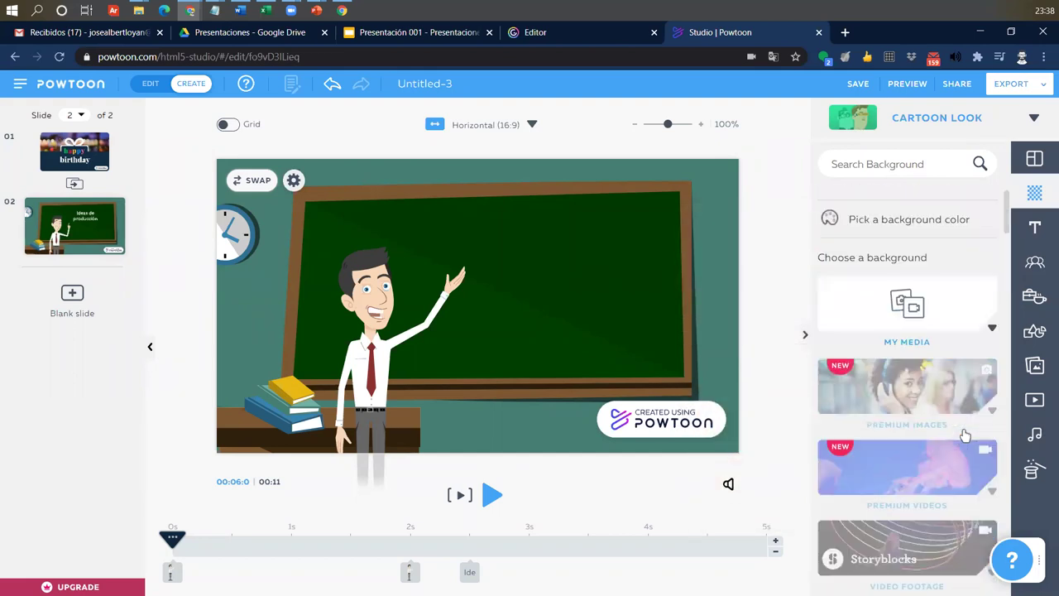
scroll(972, 418, down, 1)
scroll(972, 415, down, 5)
click(972, 415)
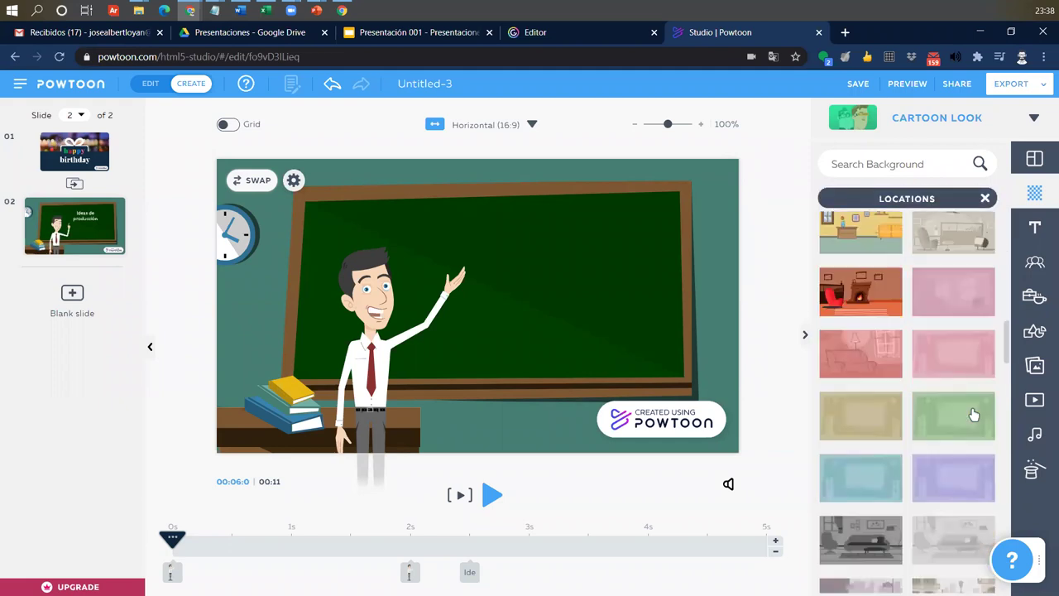
scroll(972, 414, down, 2)
scroll(974, 415, down, 3)
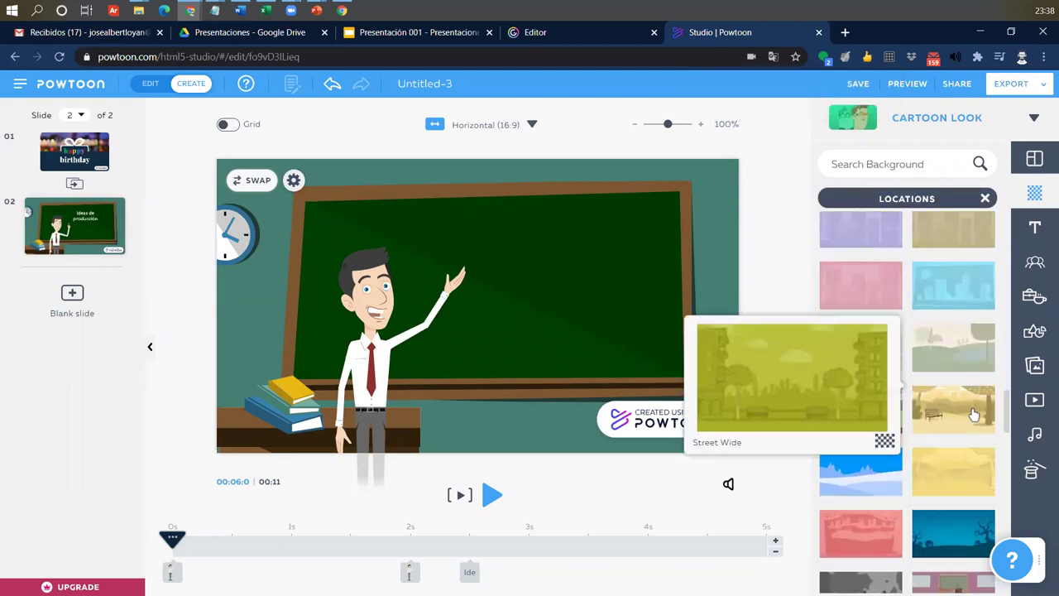
scroll(974, 415, down, 3)
scroll(974, 414, down, 4)
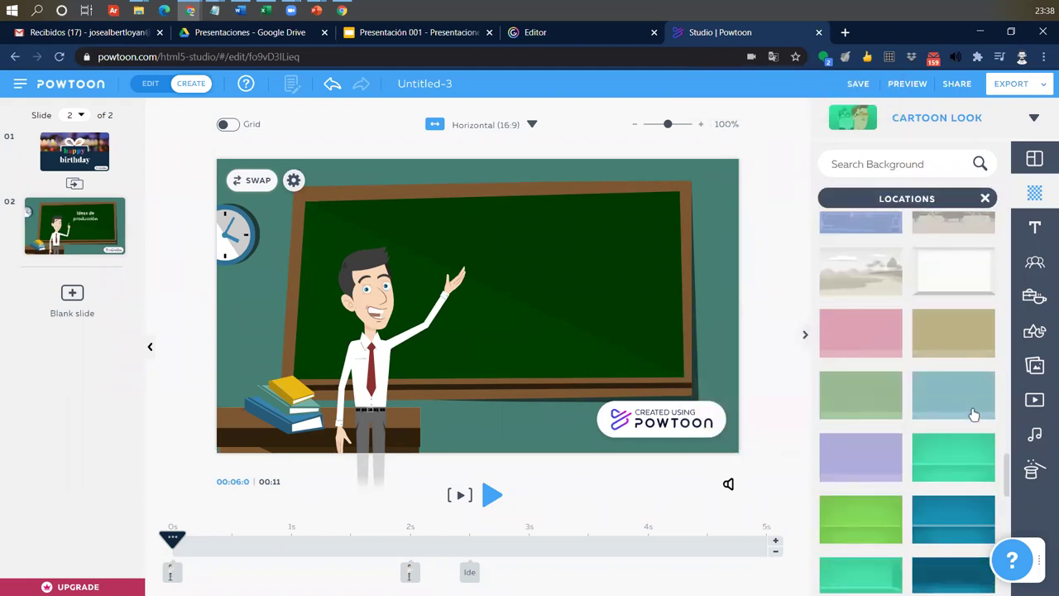
mouse_move(974, 415)
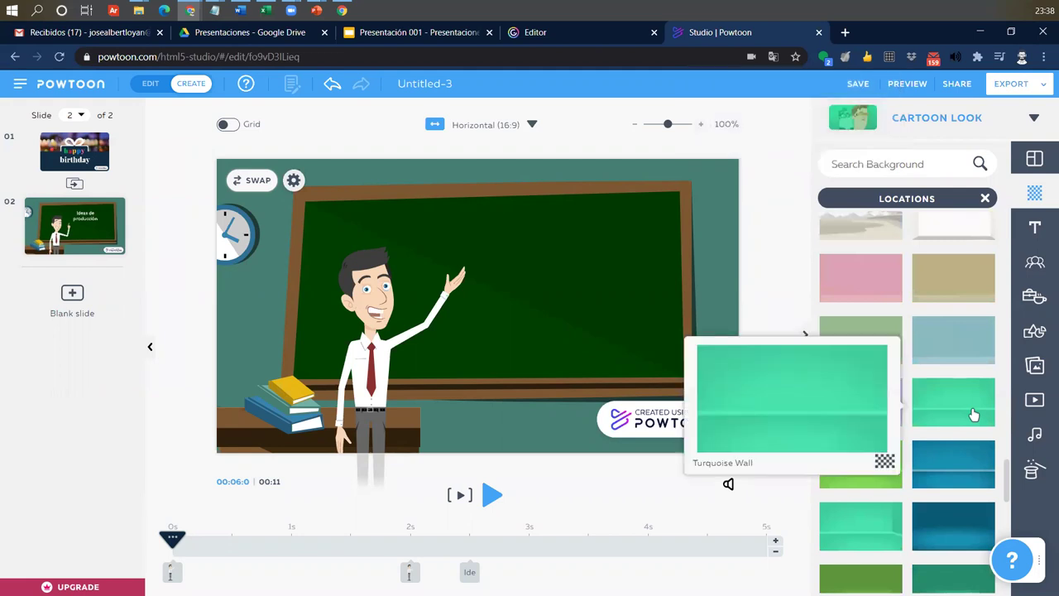
scroll(974, 415, up, 5)
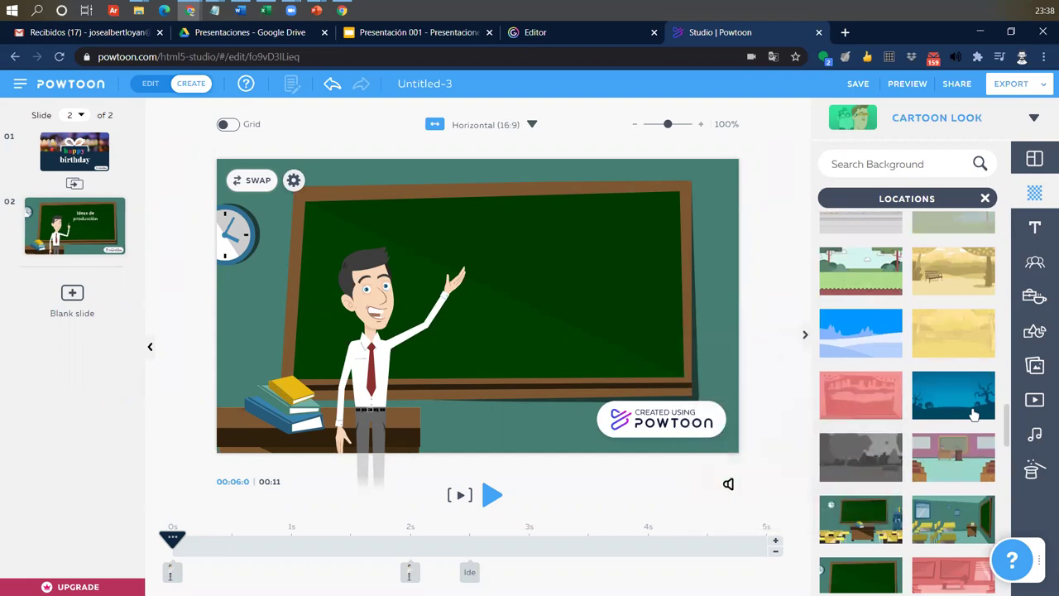
scroll(974, 414, up, 5)
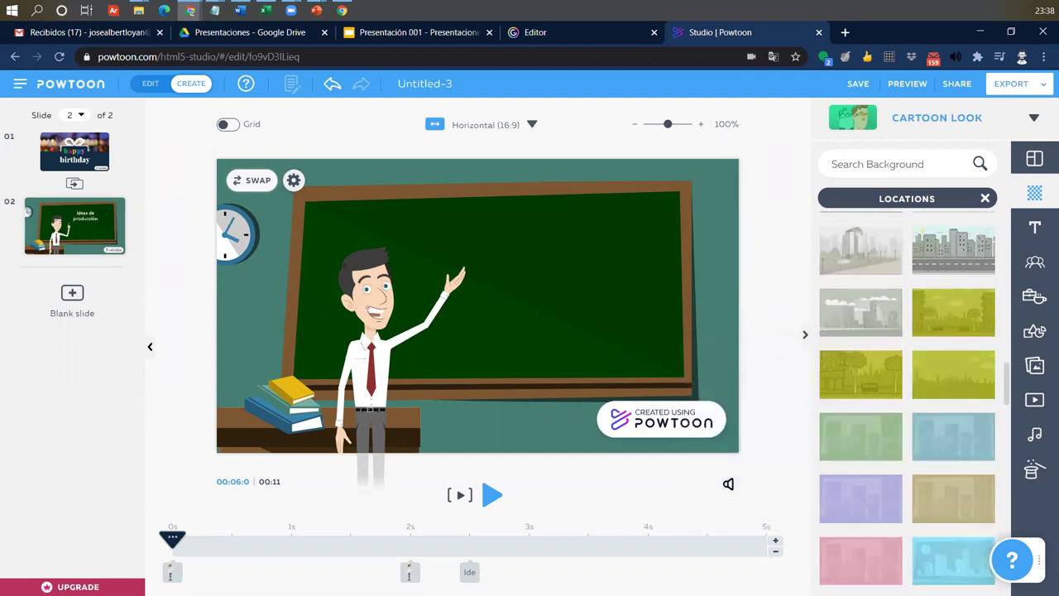
mouse_move(936, 418)
Rename the Powtoon as "Producción de texto".
click(420, 83)
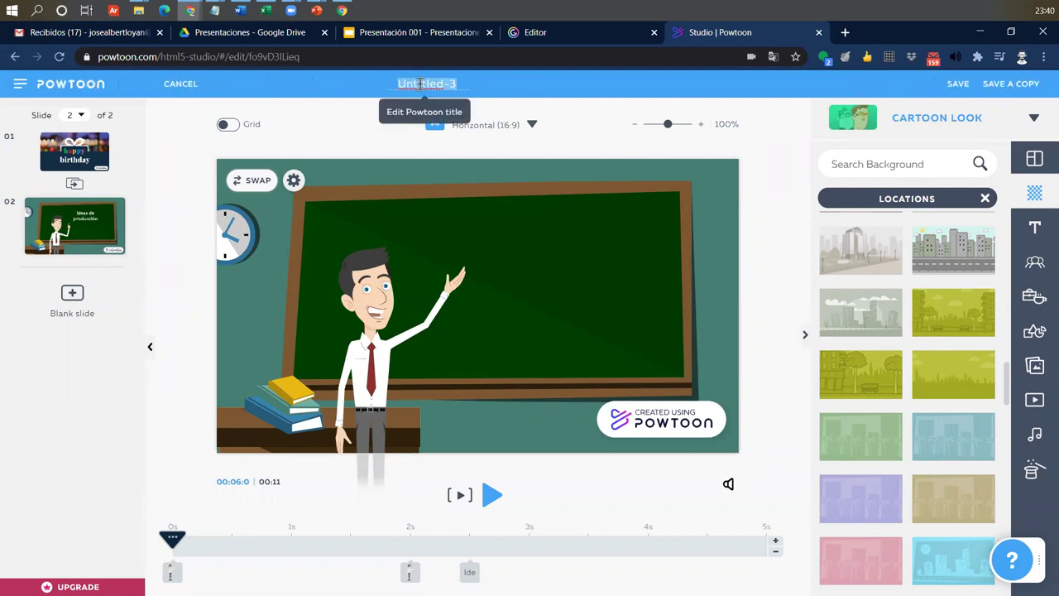
key(BackSpace)
text(Producción de te)
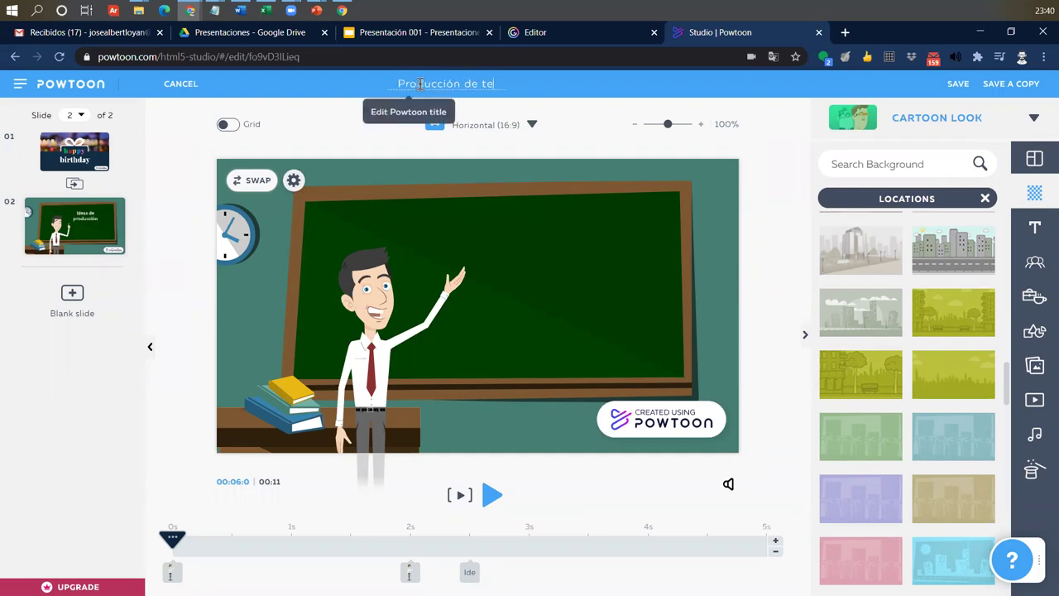
text(xto)
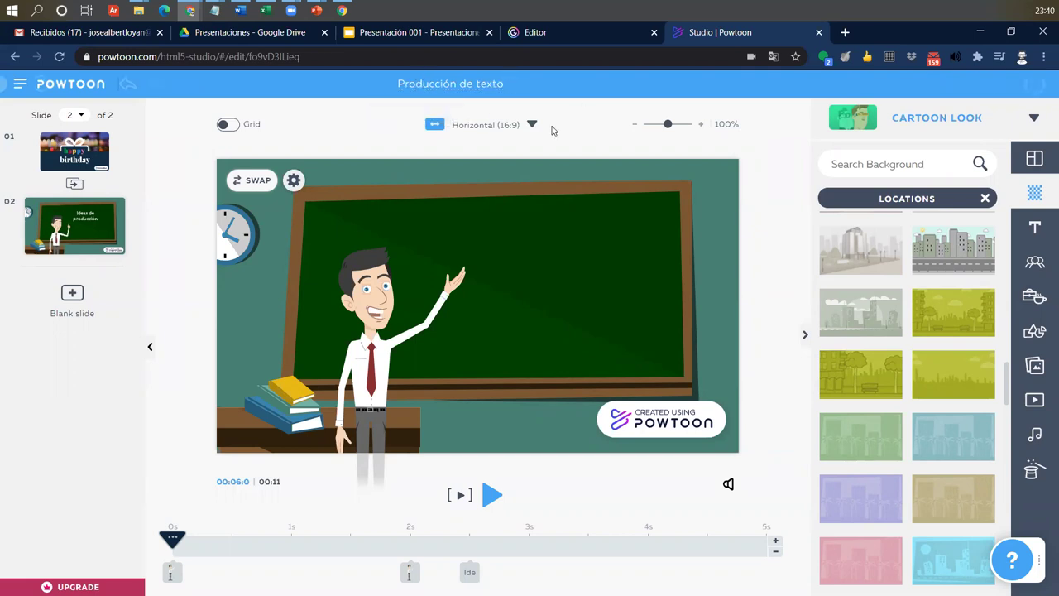
key(Return)
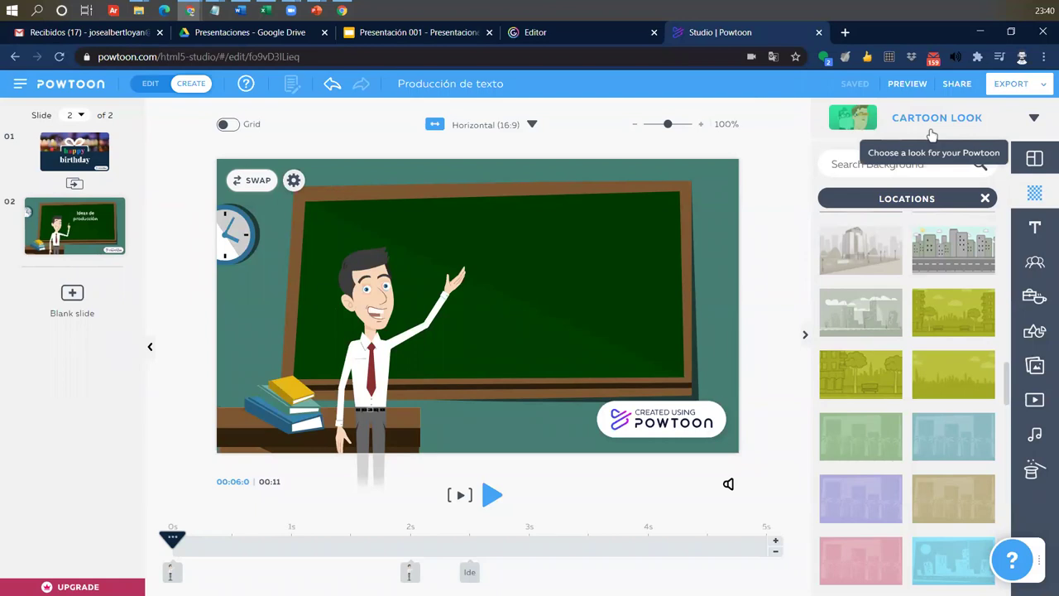
Add a blank third slide and switch the library to the Modern Edge look.
click(85, 308)
click(941, 89)
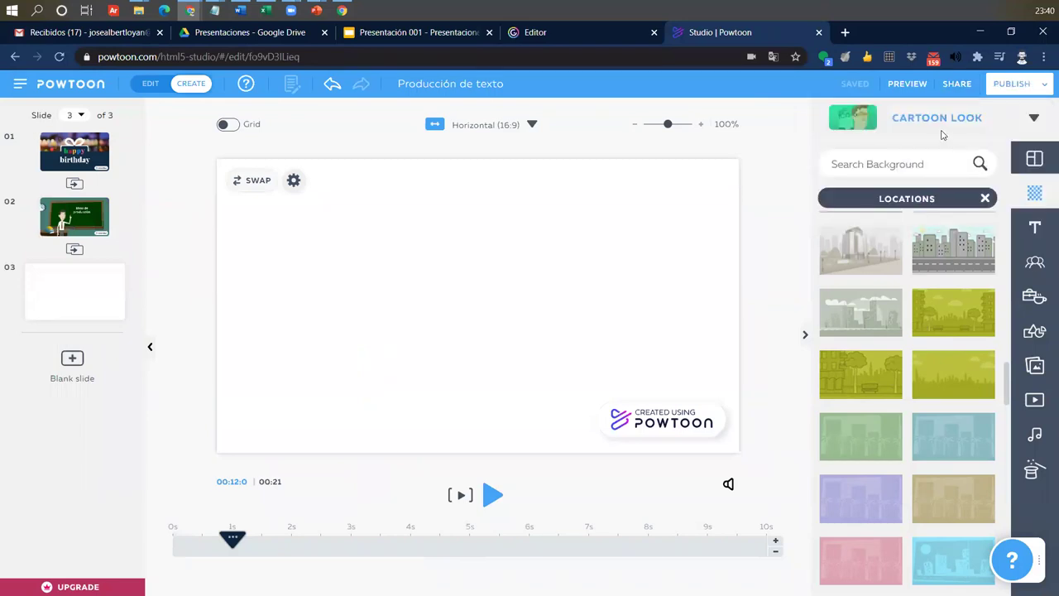
click(941, 130)
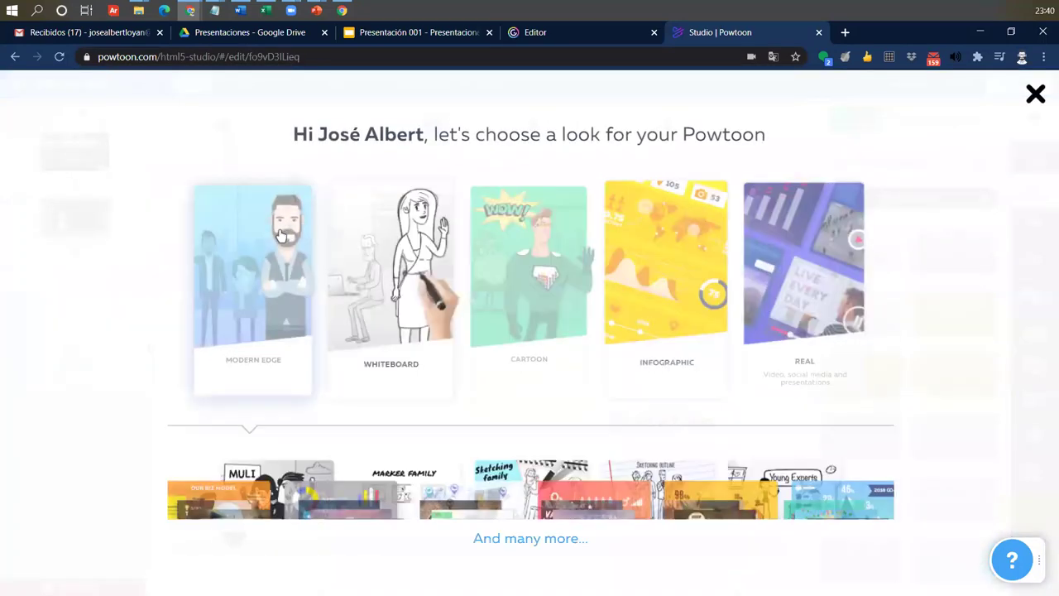
click(281, 235)
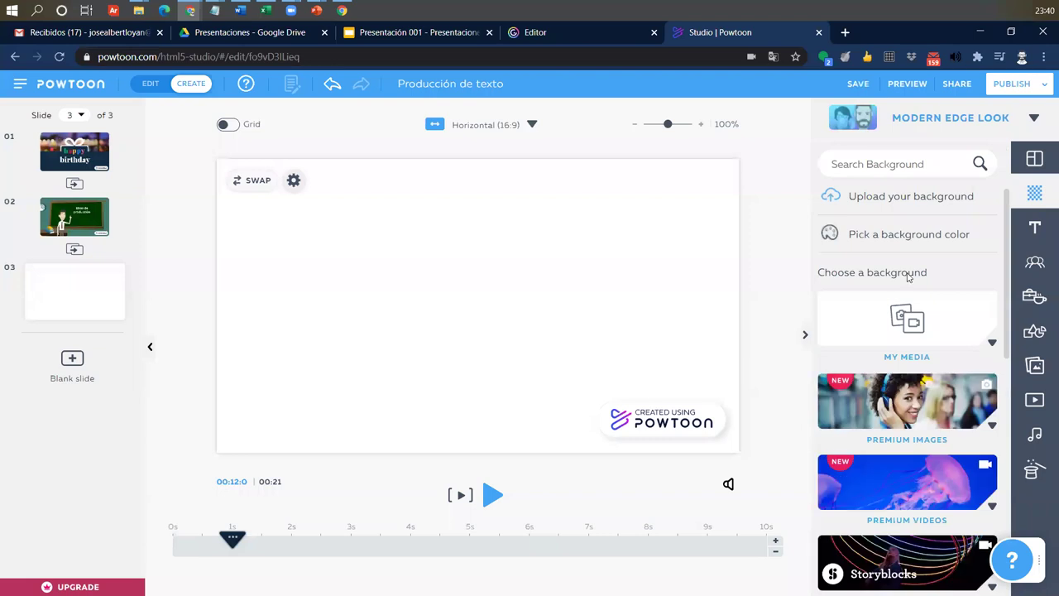
Apply the Class background from the Locations category to slide 3.
scroll(888, 337, down, 7)
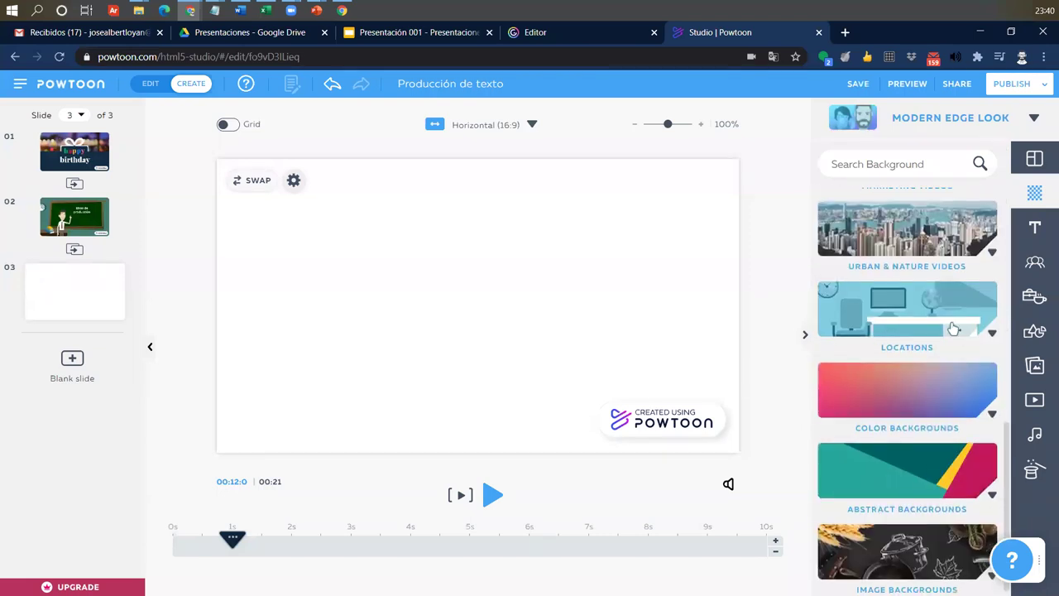
click(954, 329)
scroll(953, 329, down, 10)
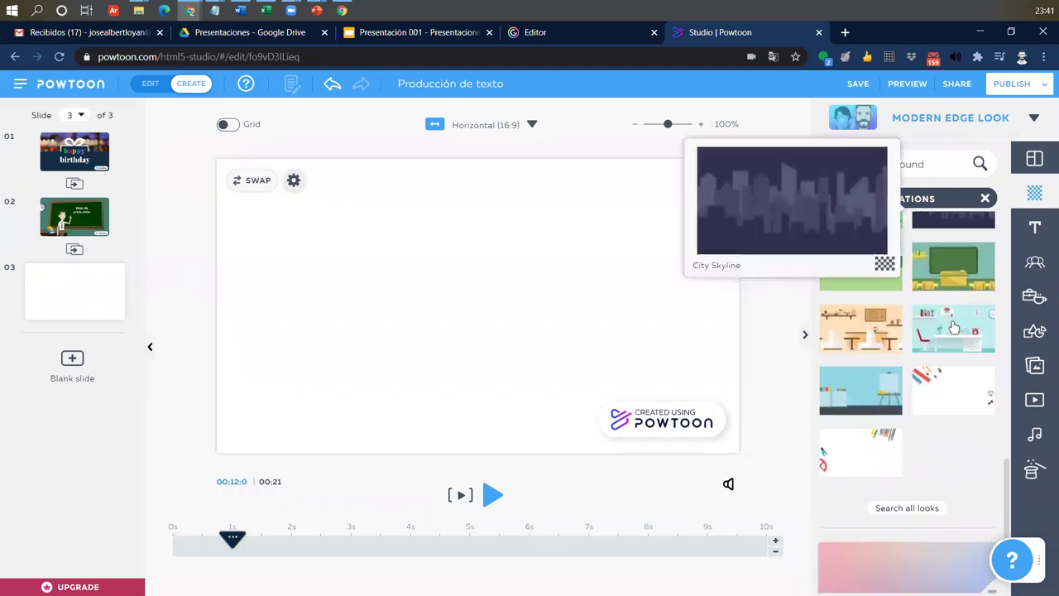
mouse_move(958, 268)
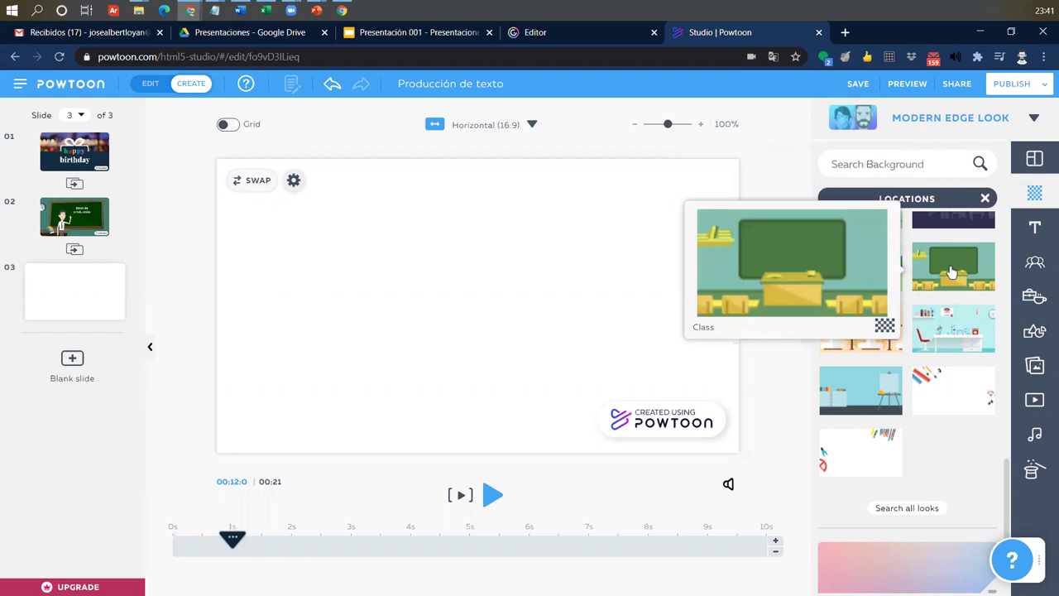
click(952, 273)
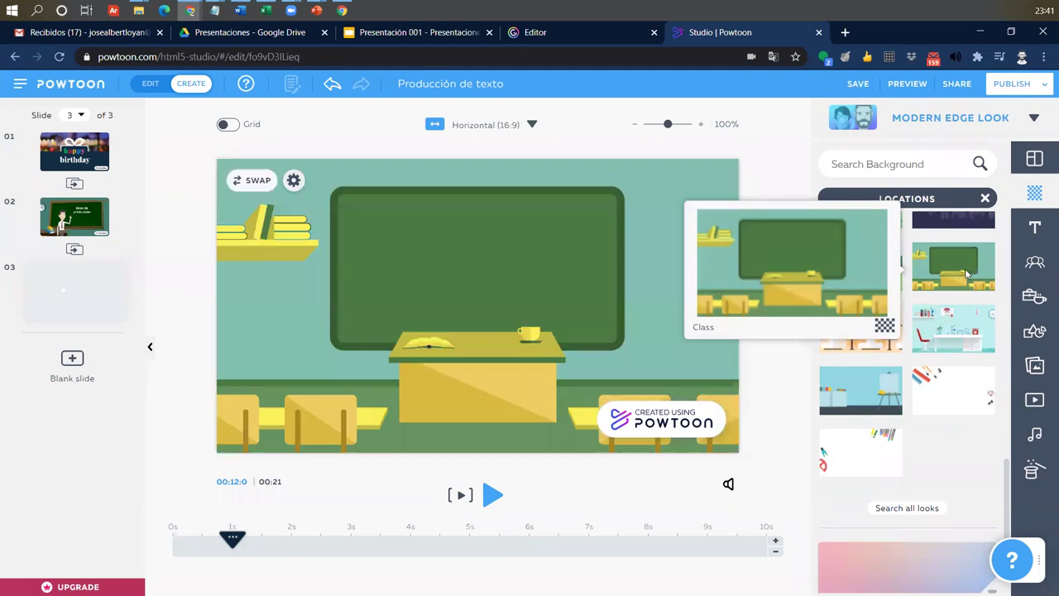
click(75, 207)
click(73, 285)
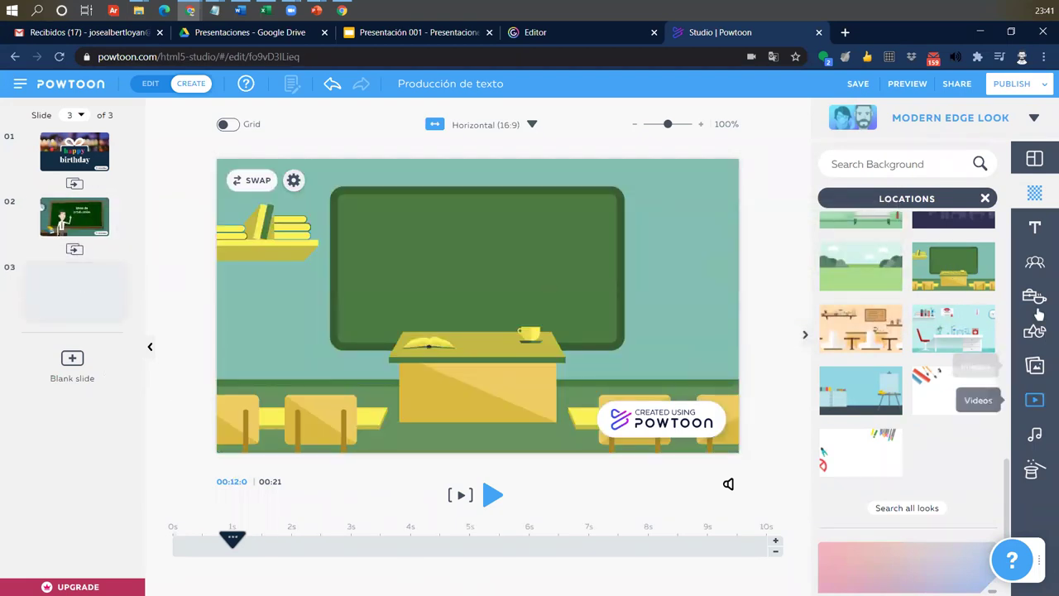
Add the male character from the Work Life Icons - Free collection to slide 3.
click(1036, 263)
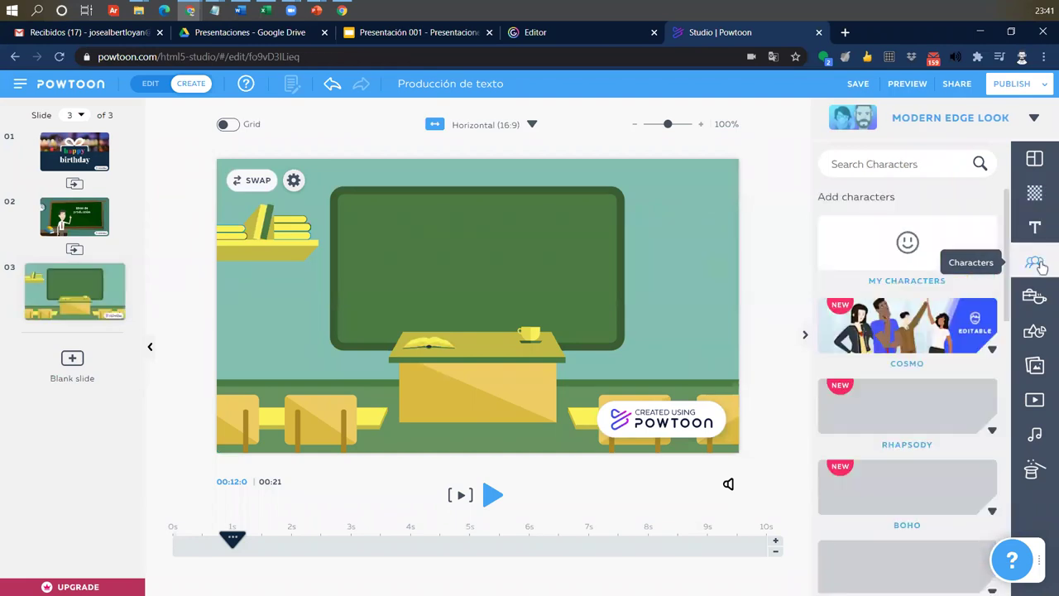
scroll(900, 394, down, 2)
scroll(899, 395, down, 5)
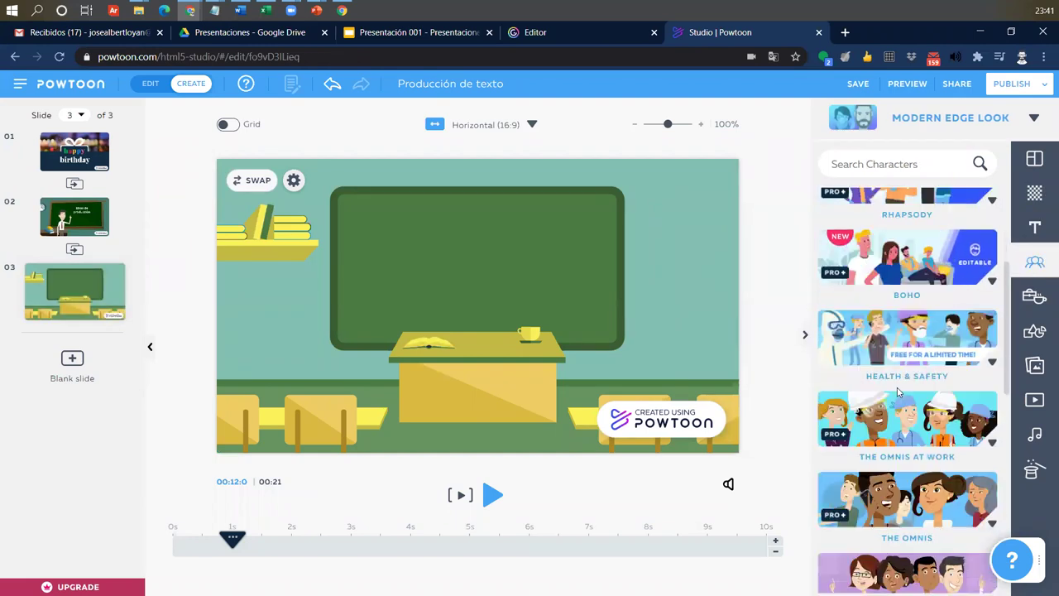
scroll(900, 330, down, 4)
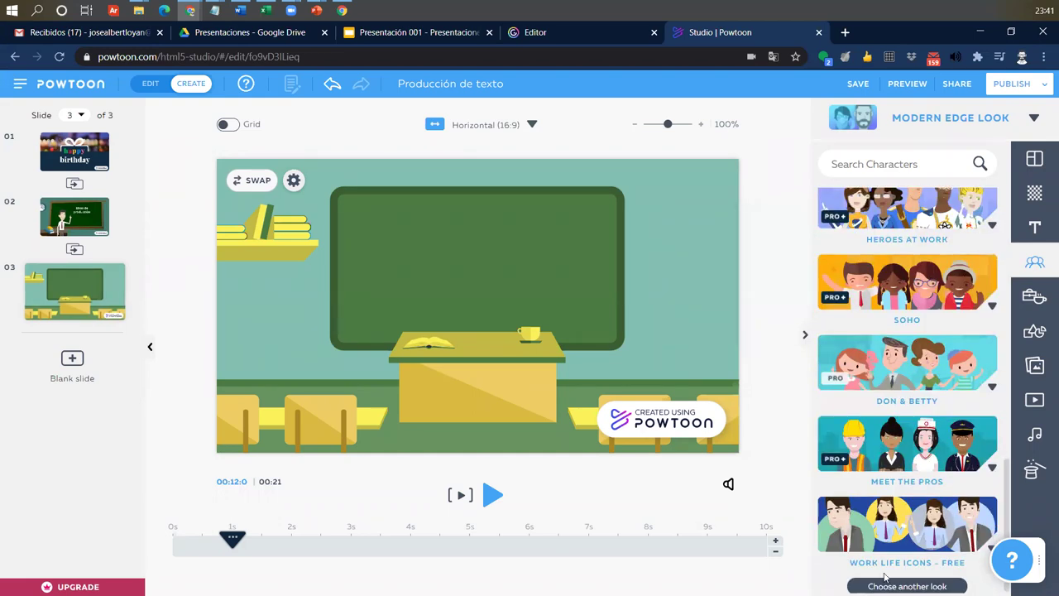
click(888, 534)
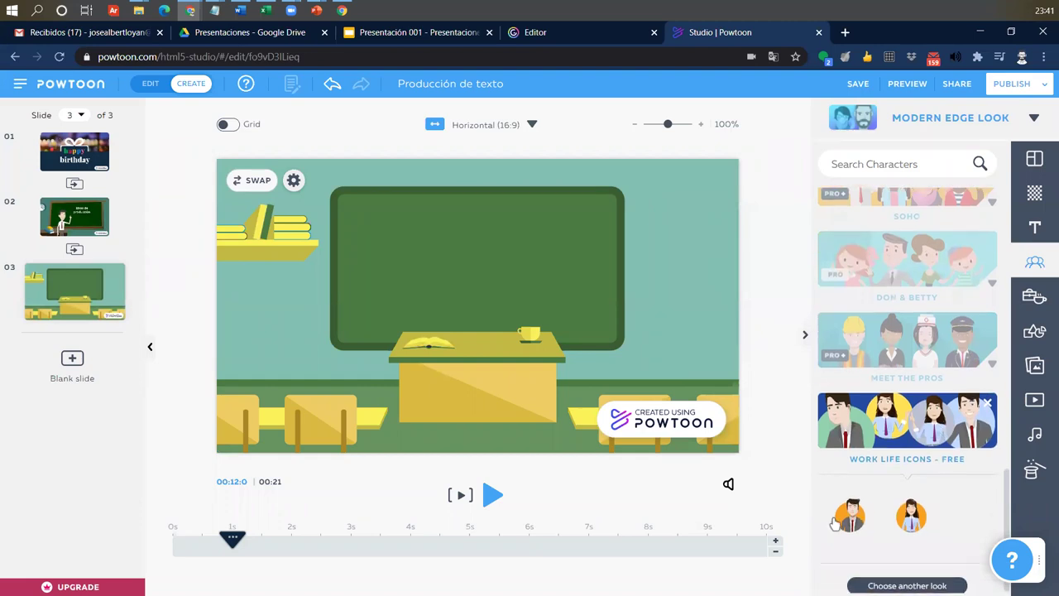
click(857, 517)
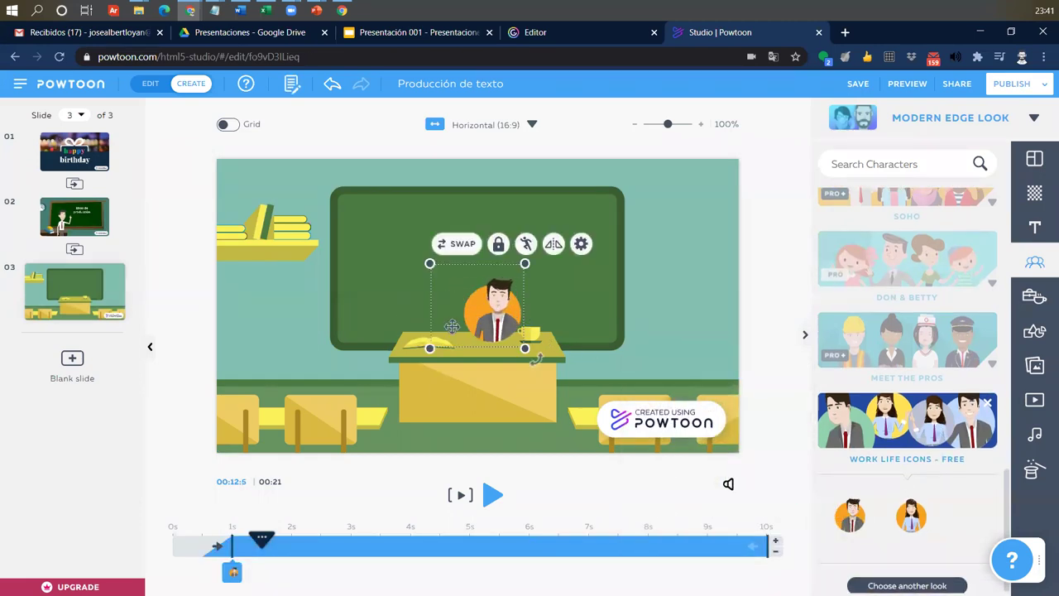
Move the male icon character to the chalkboard's upper-right corner and view its available poses.
drag(489, 305, 588, 231)
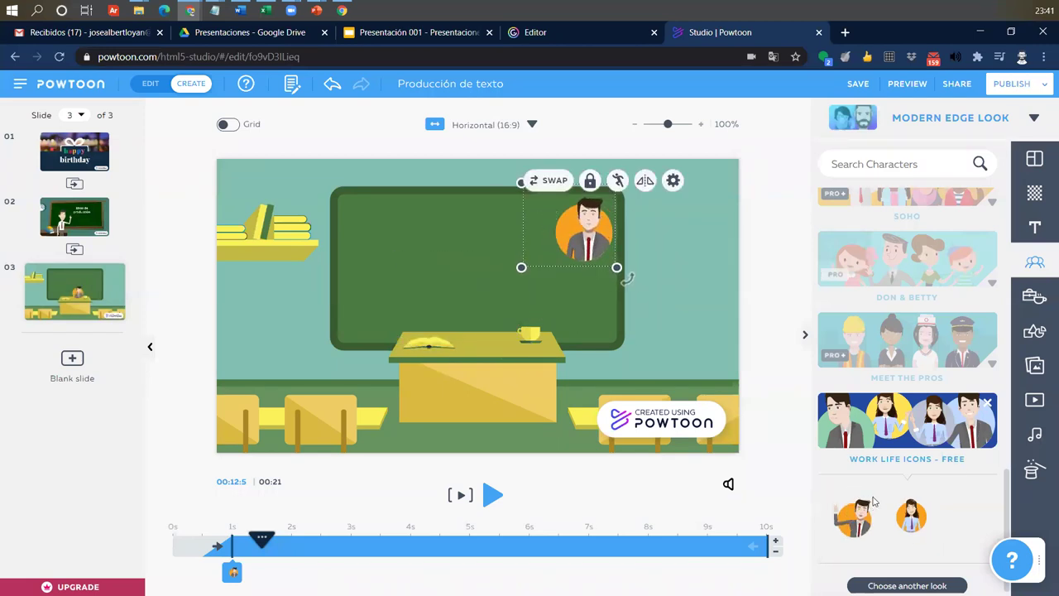
click(619, 180)
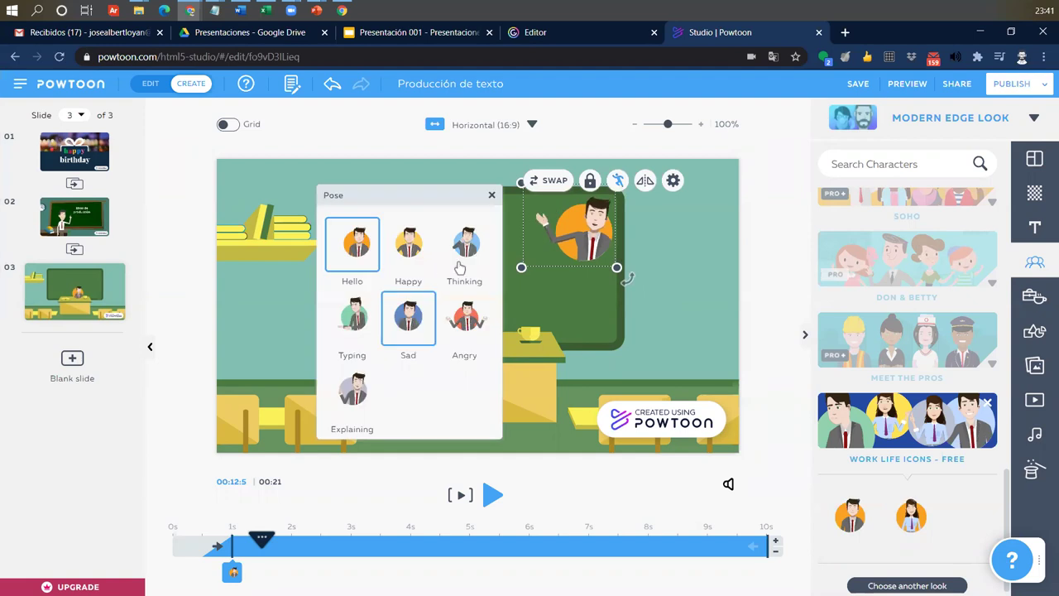
click(888, 346)
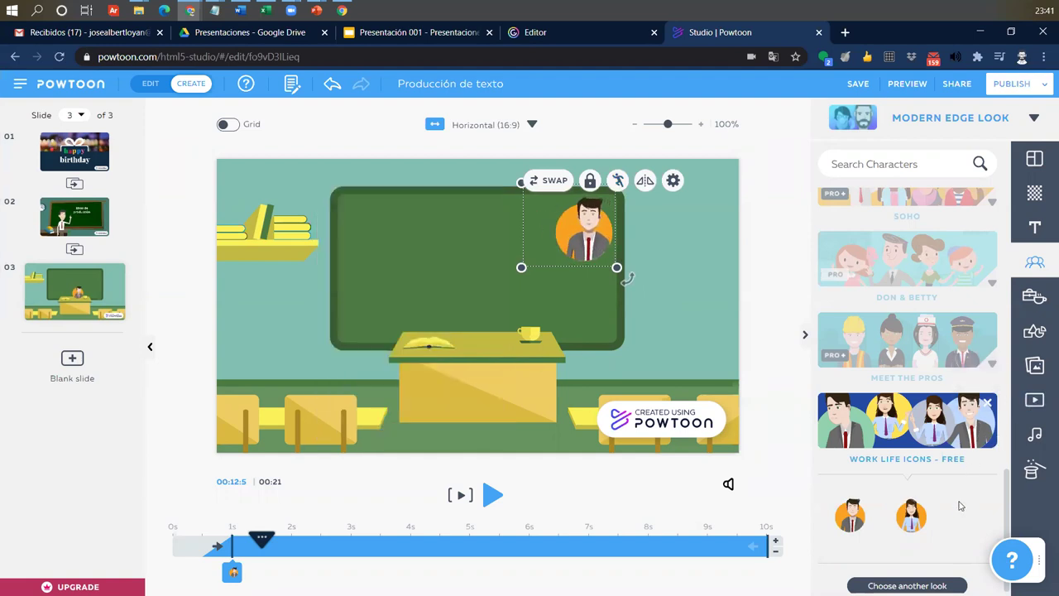
Add the red-haired woman with glasses from The Office - Free collection and place her at the chalkboard's left edge.
scroll(888, 346, up, 1)
scroll(888, 346, up, 5)
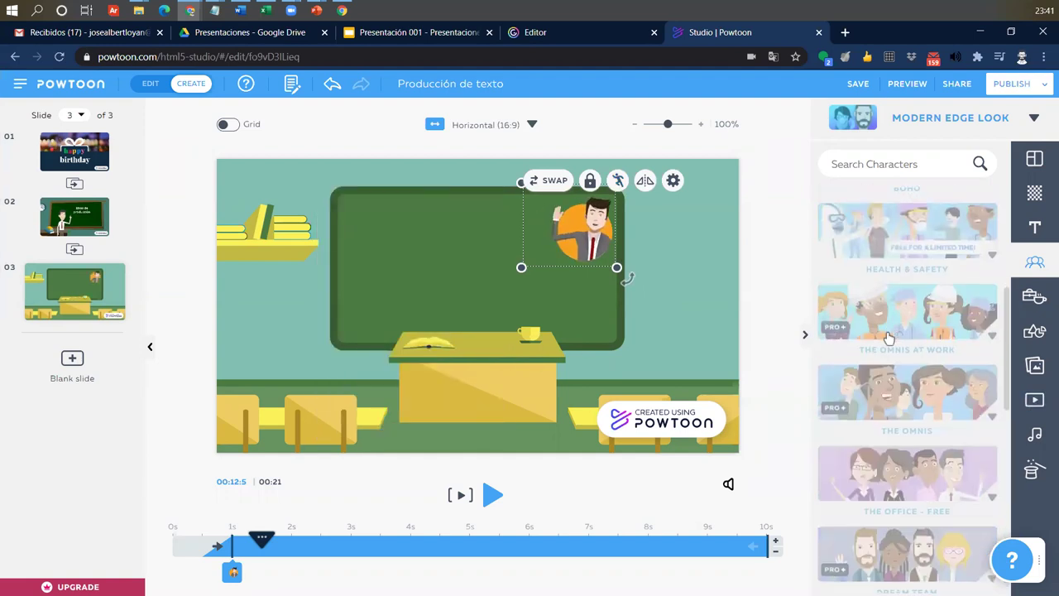
click(964, 329)
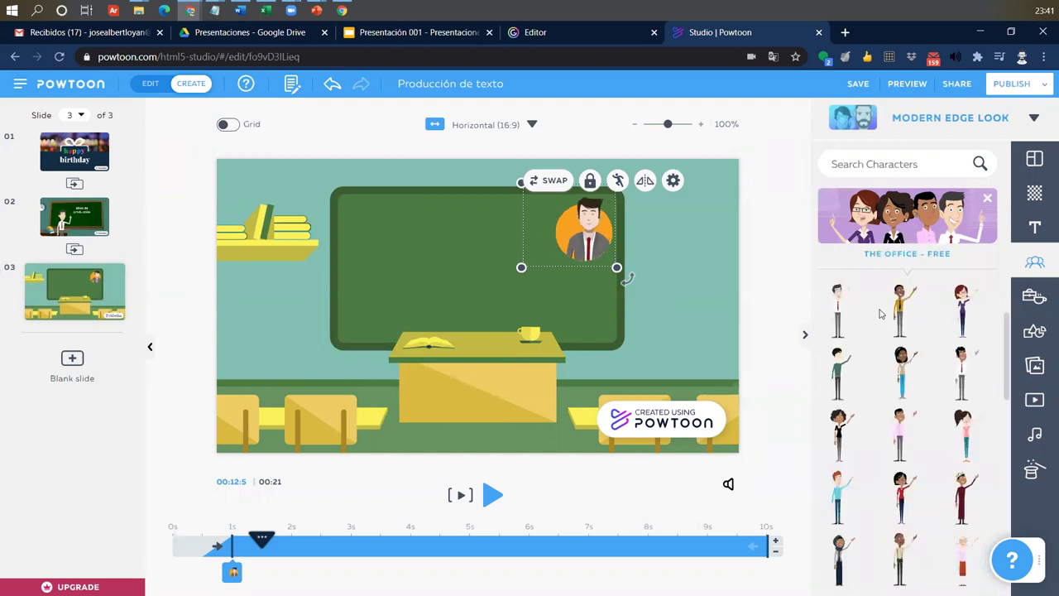
scroll(951, 461, down, 5)
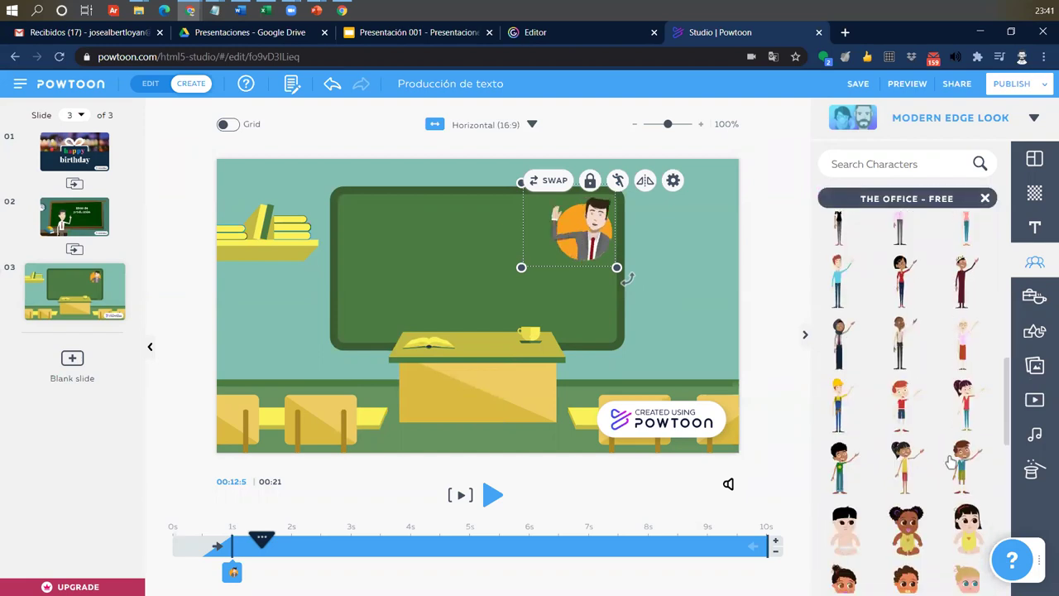
scroll(935, 447, up, 3)
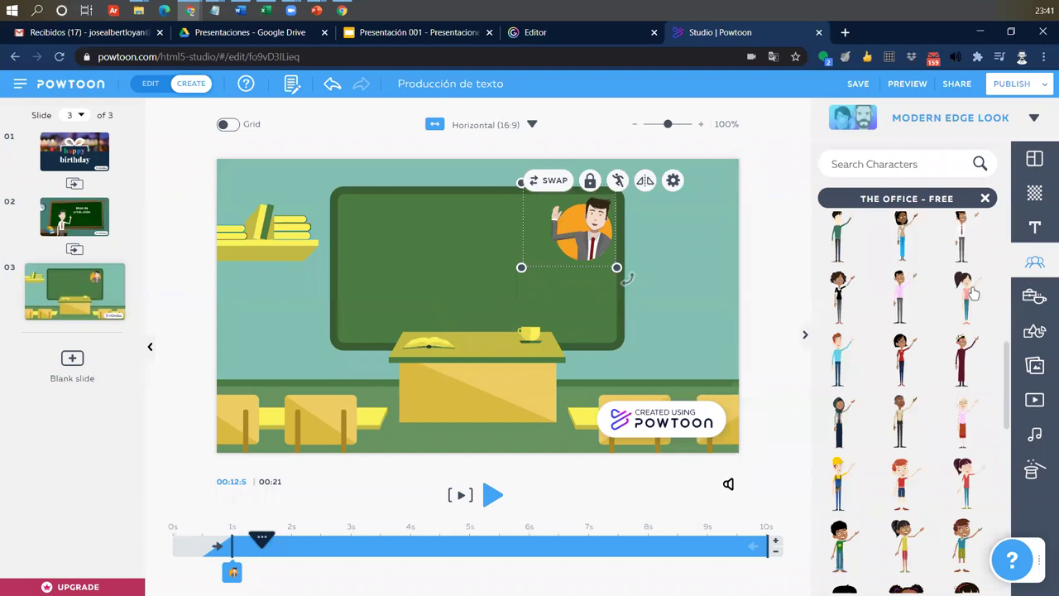
scroll(964, 302, up, 1)
scroll(960, 315, up, 2)
click(948, 335)
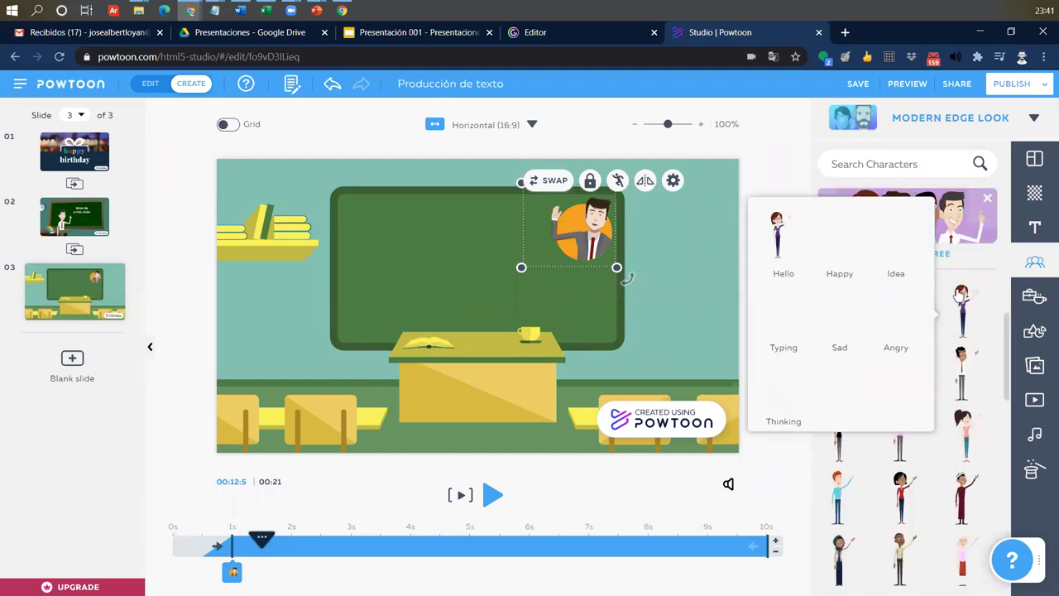
click(840, 310)
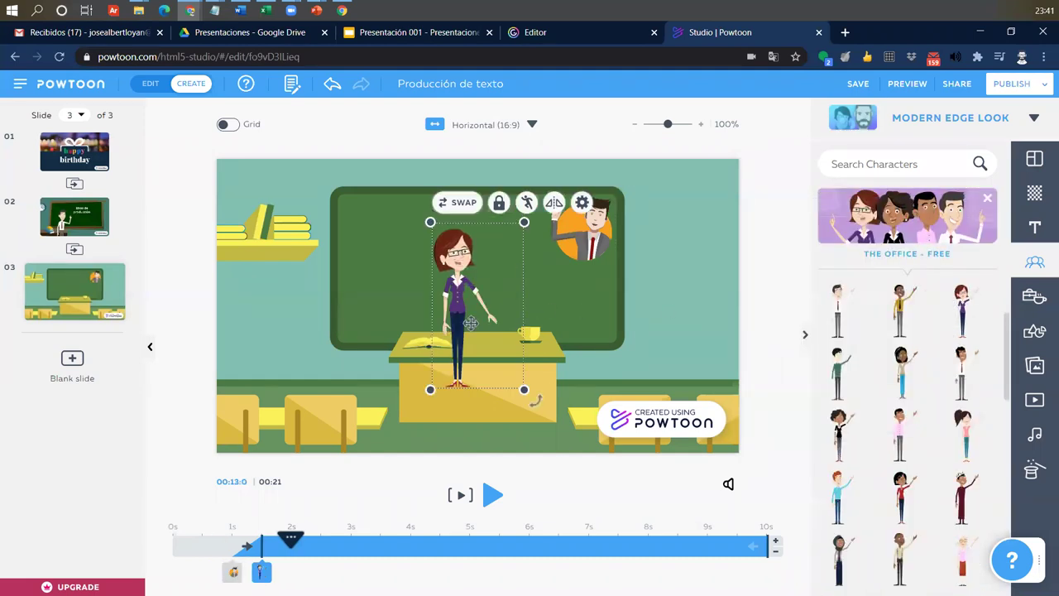
mouse_move(354, 330)
mouse_down()
mouse_move(319, 331)
mouse_move(339, 332)
mouse_up()
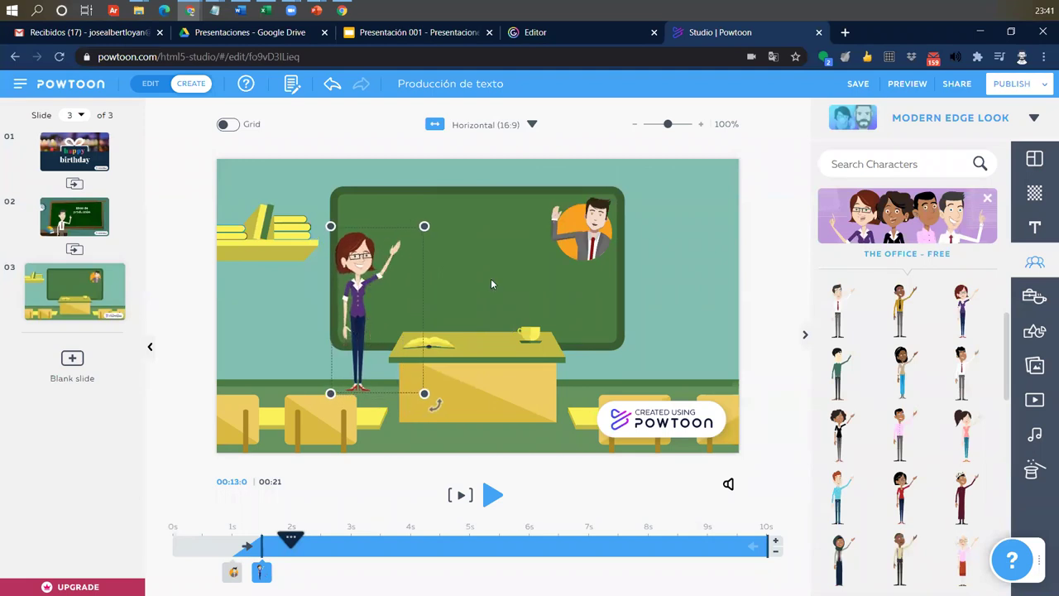
Delete the male icon character from slide 3, keeping the red-haired woman selected.
click(585, 233)
key(Delete)
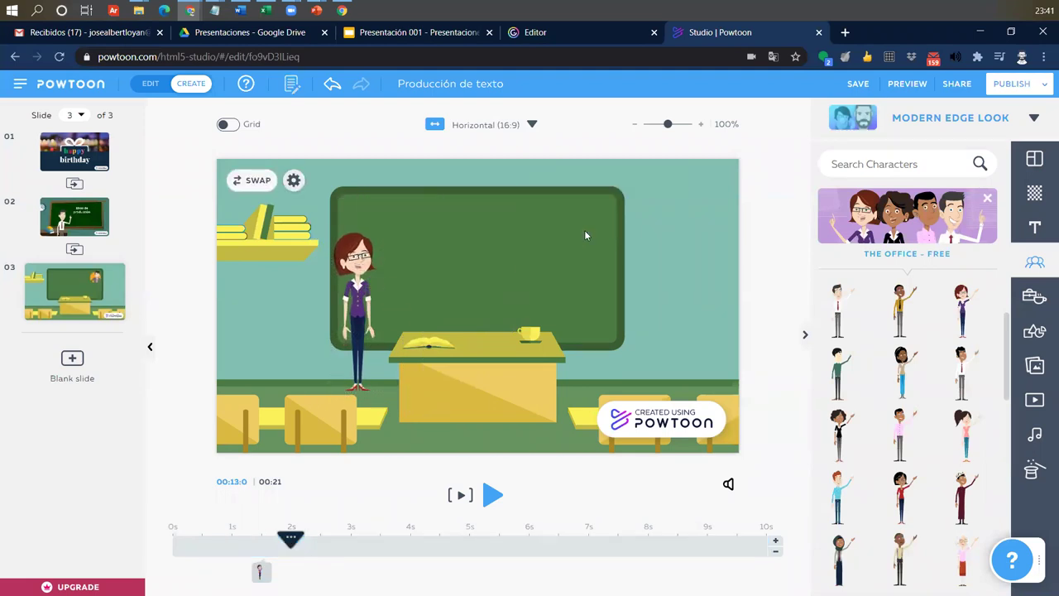
click(342, 273)
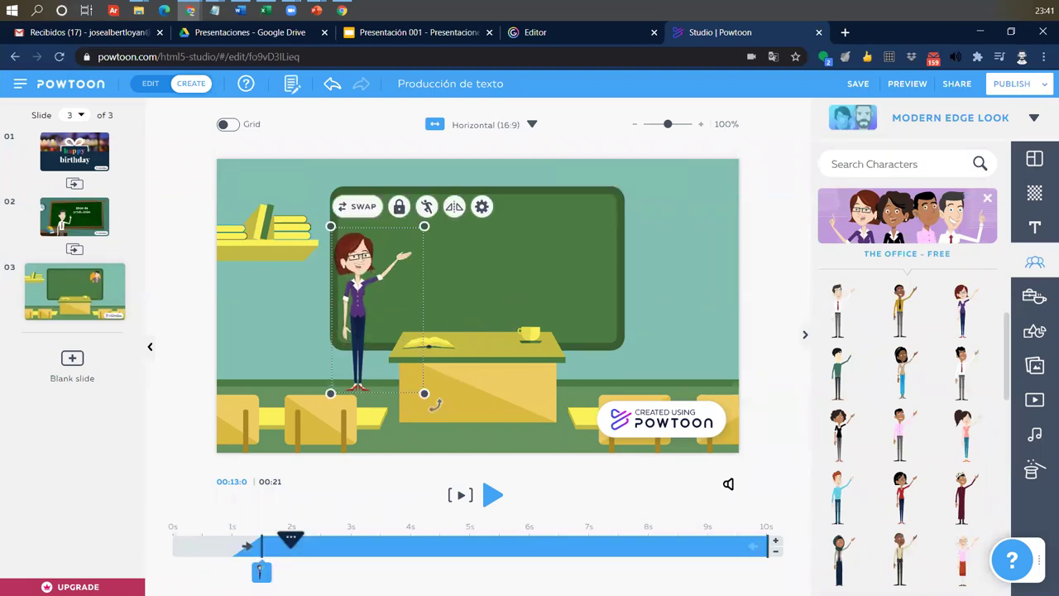
Check slide 2 for comparison, and shift the woman on slide 3 slightly down and to the left.
click(75, 224)
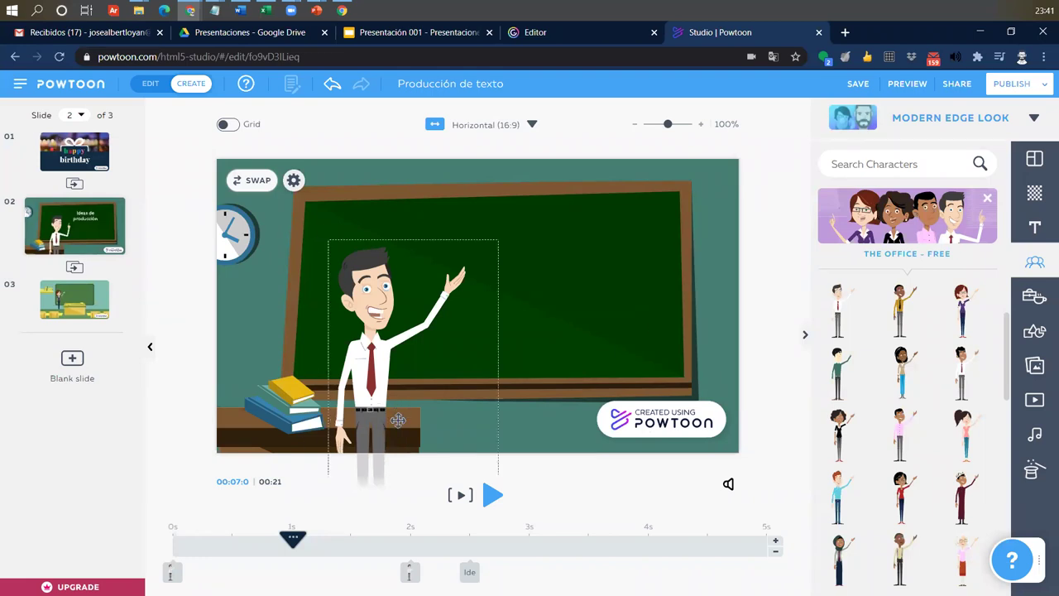
click(64, 318)
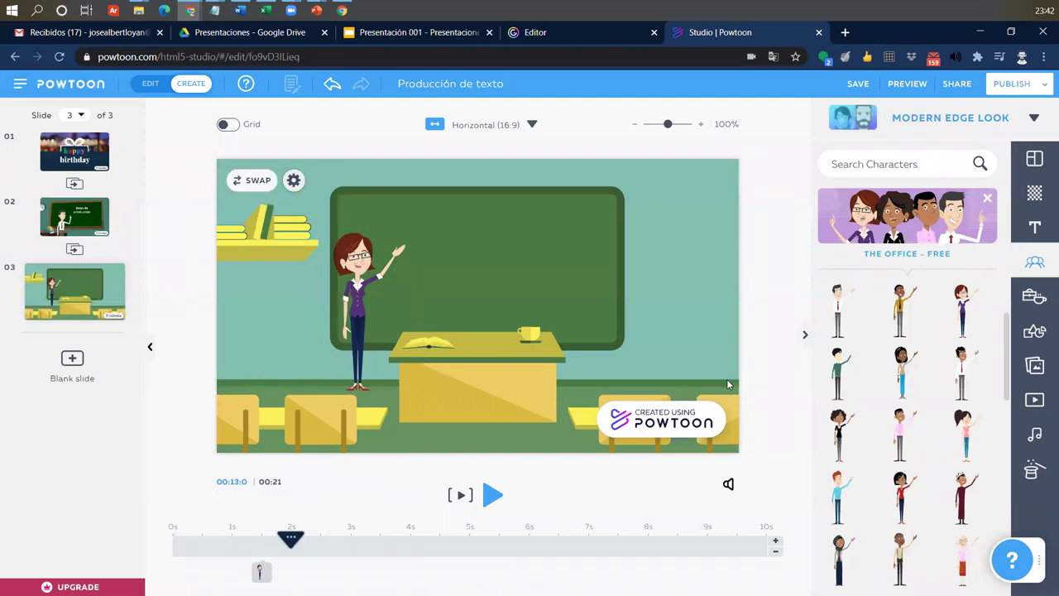
click(352, 351)
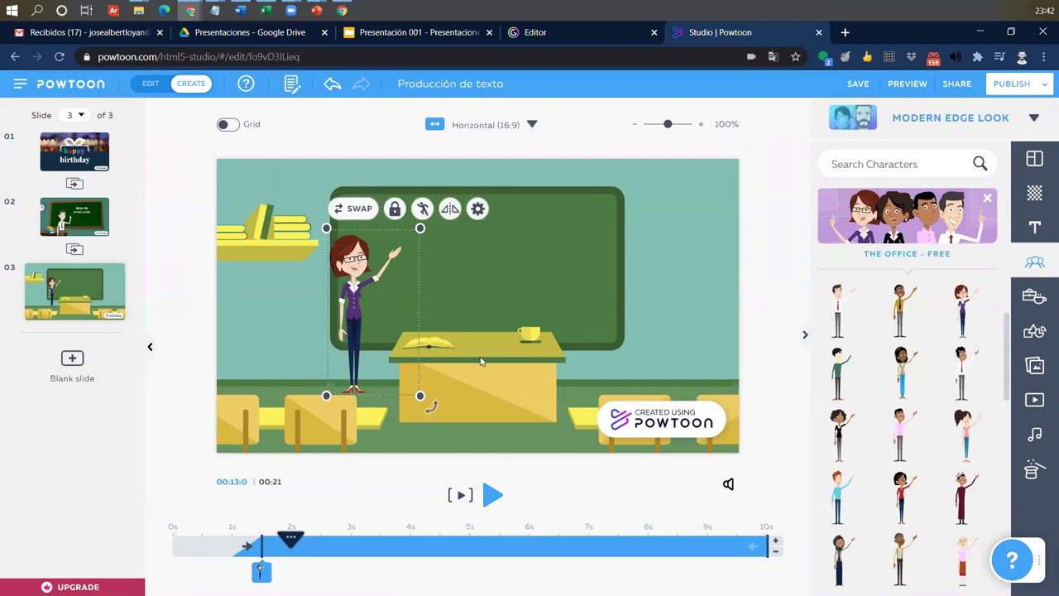
Open the Modern Edge props library and browse its categories down to Nature and Emoji - Free.
click(1038, 298)
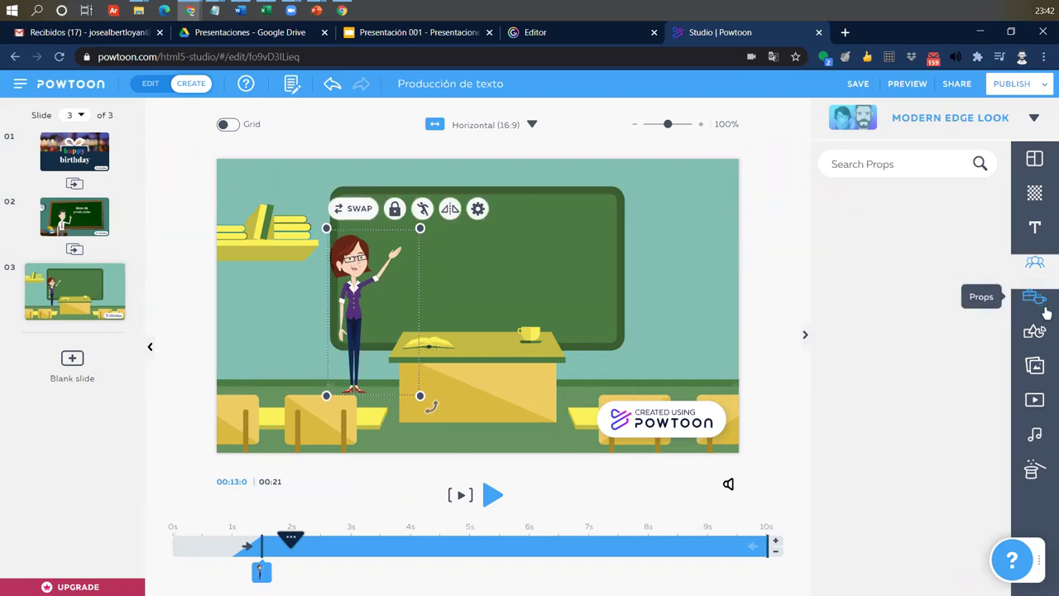
scroll(921, 427, down, 4)
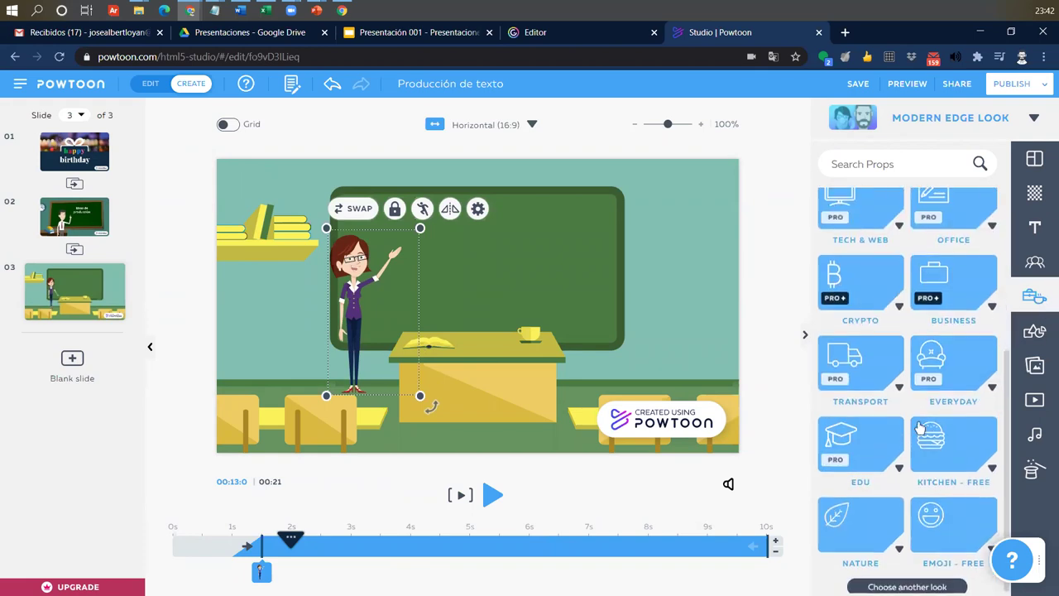
Browse the Health & Safety props of the Modern Edge look.
scroll(921, 426, up, 3)
scroll(877, 348, up, 1)
click(868, 324)
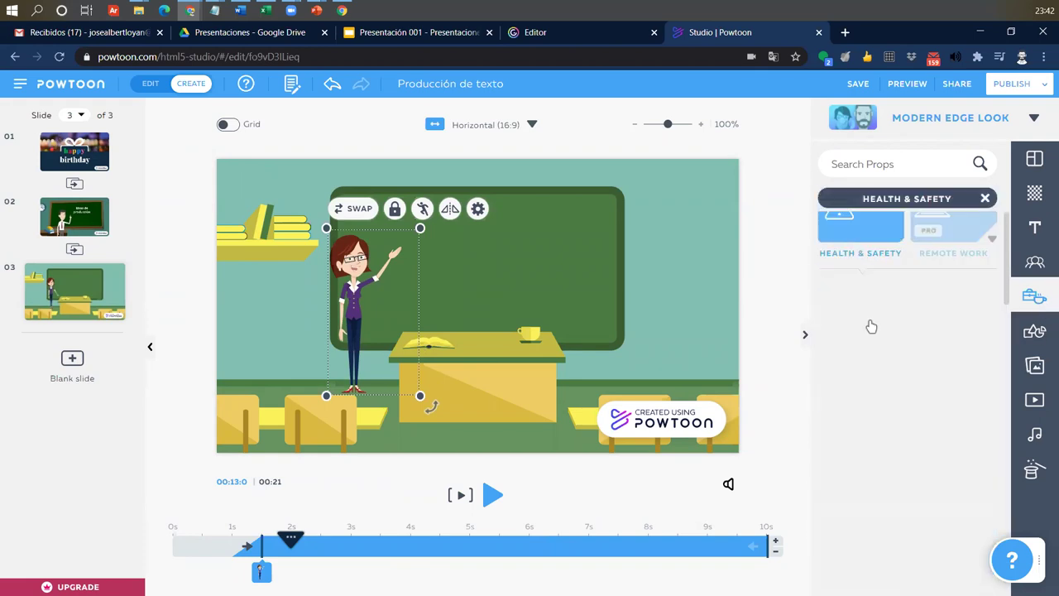
scroll(933, 371, down, 5)
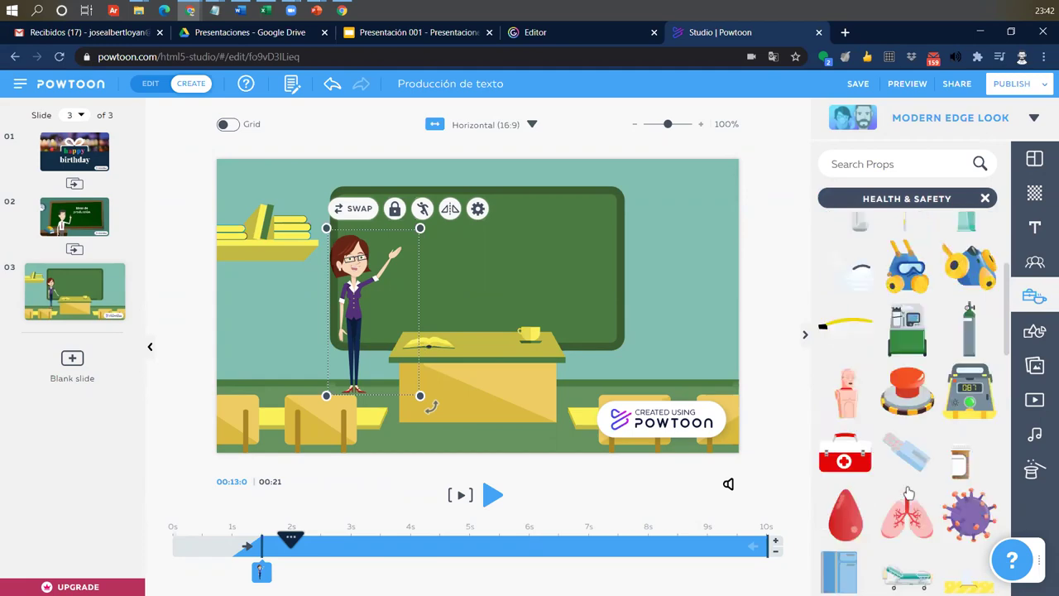
scroll(964, 216, up, 3)
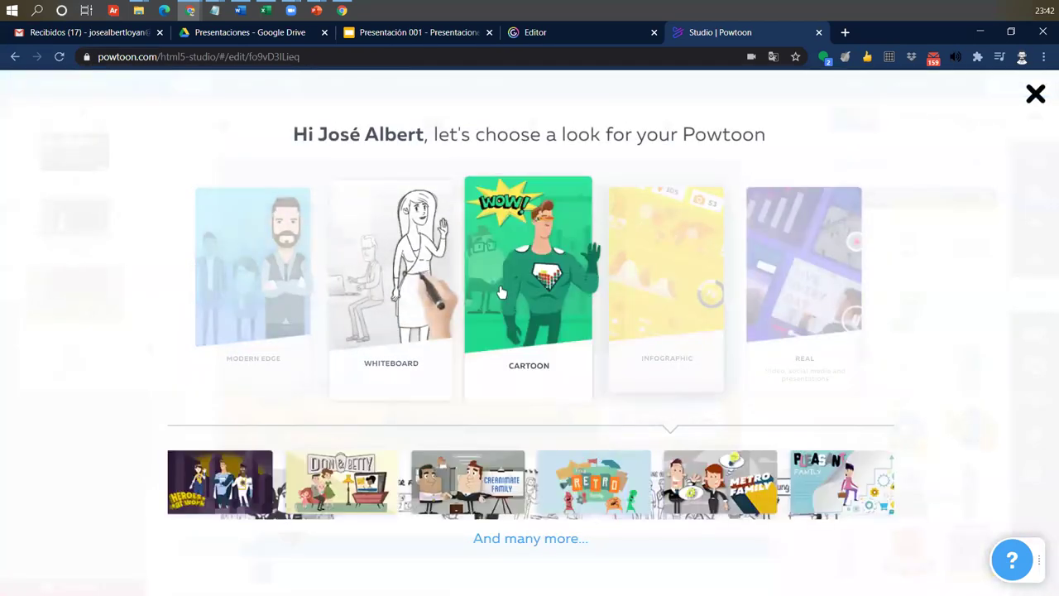
Switch to the Whiteboard look and place the free Marker man character on the right half of slide 3's chalkboard.
click(949, 348)
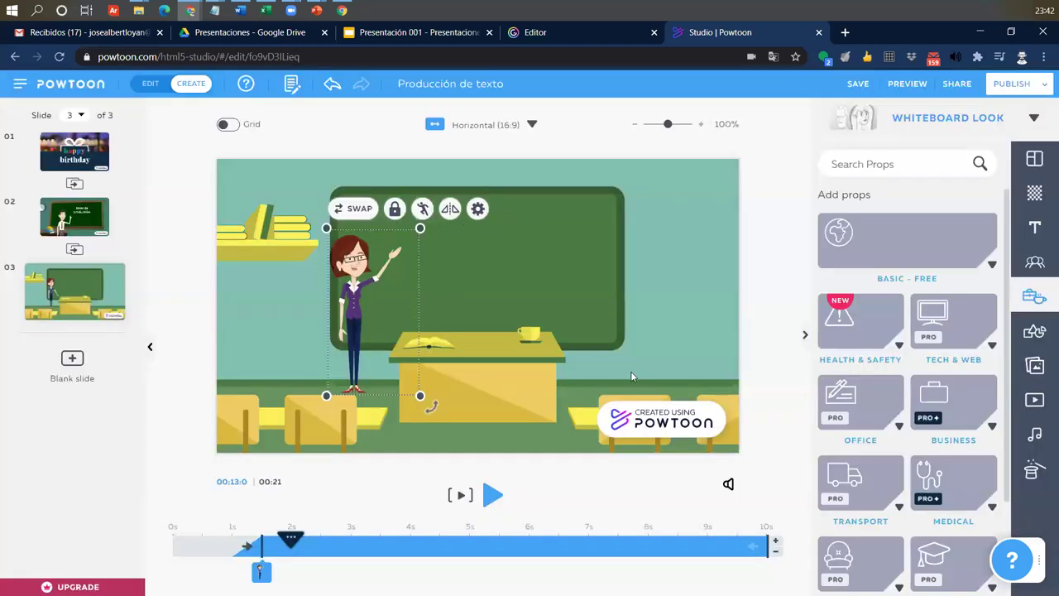
click(1035, 262)
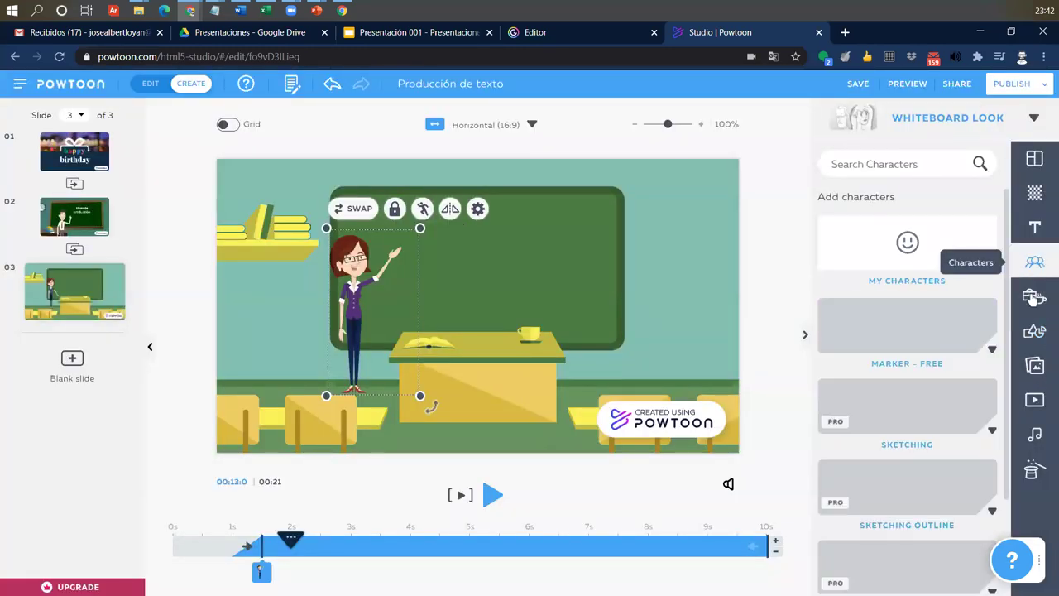
scroll(910, 411, down, 2)
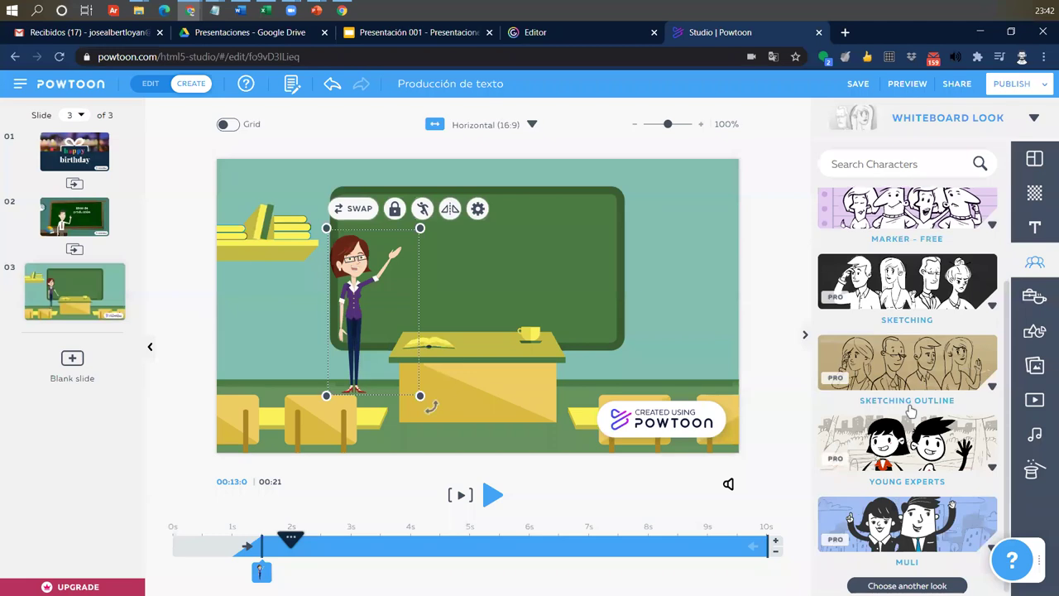
scroll(919, 385, up, 3)
click(919, 323)
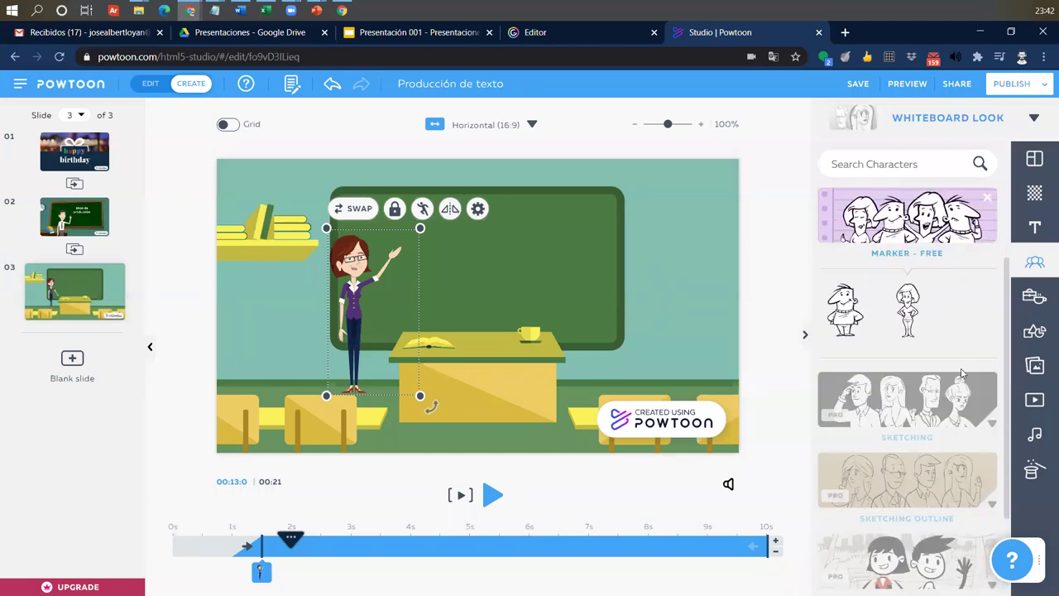
click(861, 329)
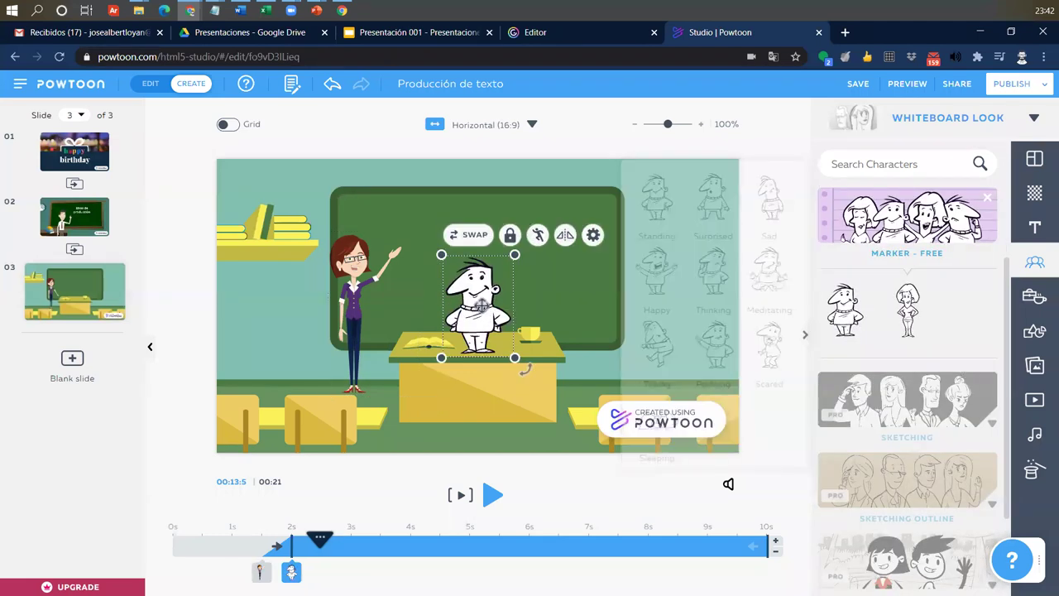
drag(482, 289, 547, 265)
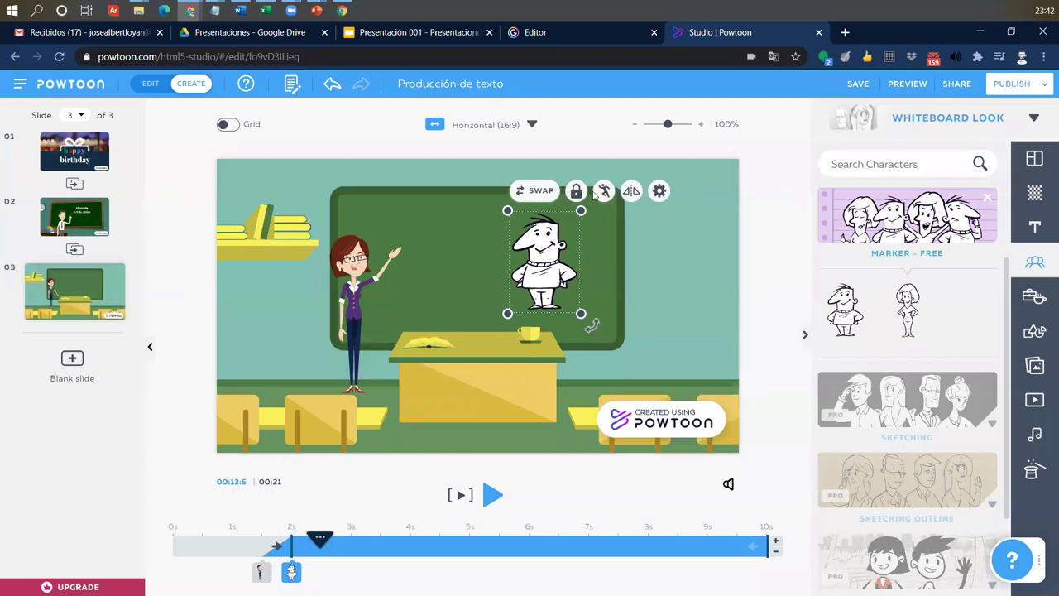
Change the Marker man's pose to Happy and deselect him.
click(604, 191)
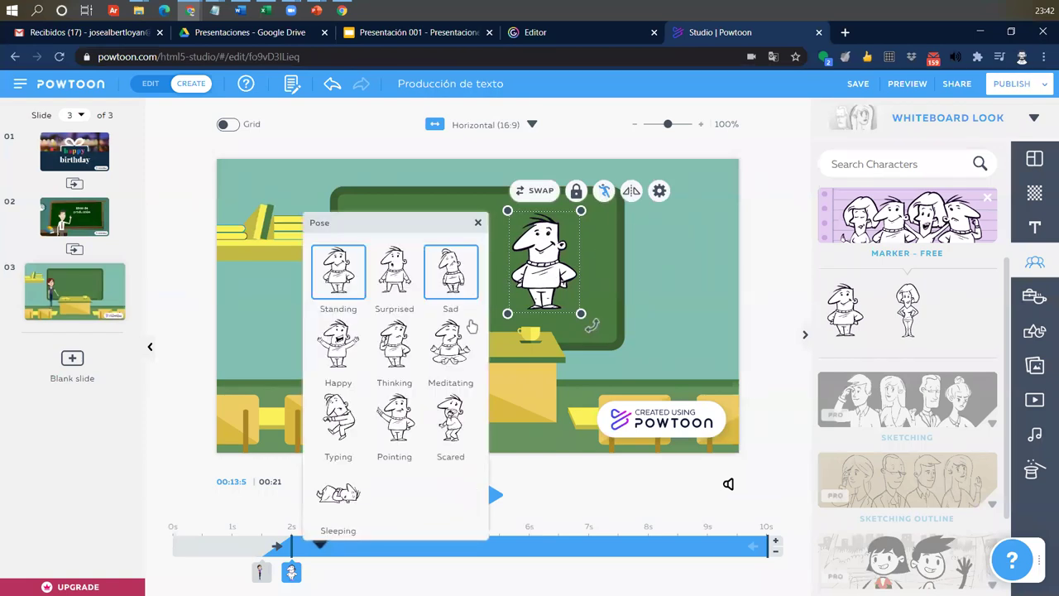
click(338, 343)
click(723, 277)
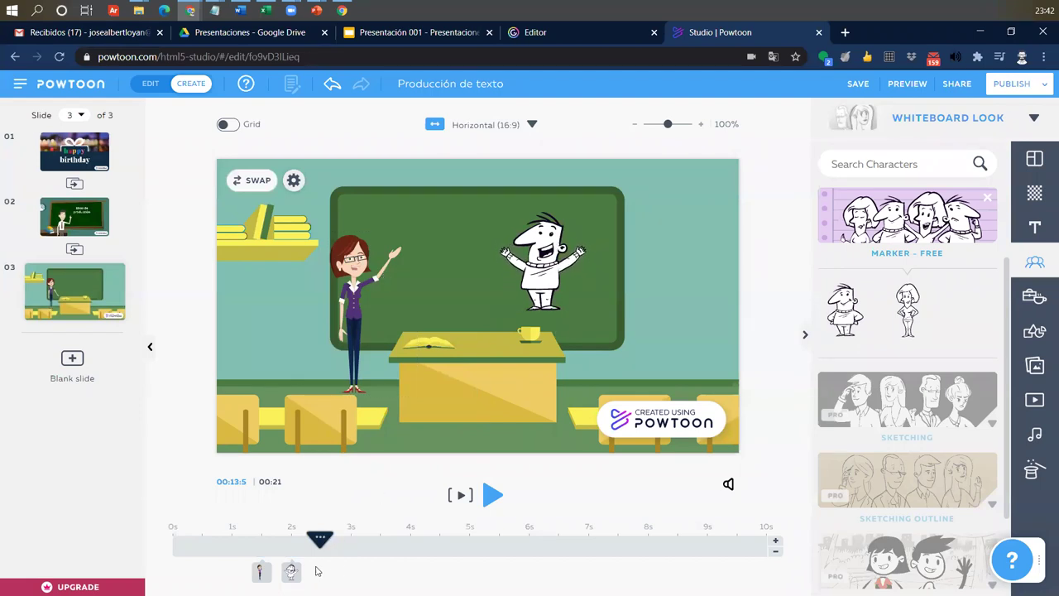
Play slide 3 from its start to check both character animations.
drag(319, 538, 152, 545)
click(493, 495)
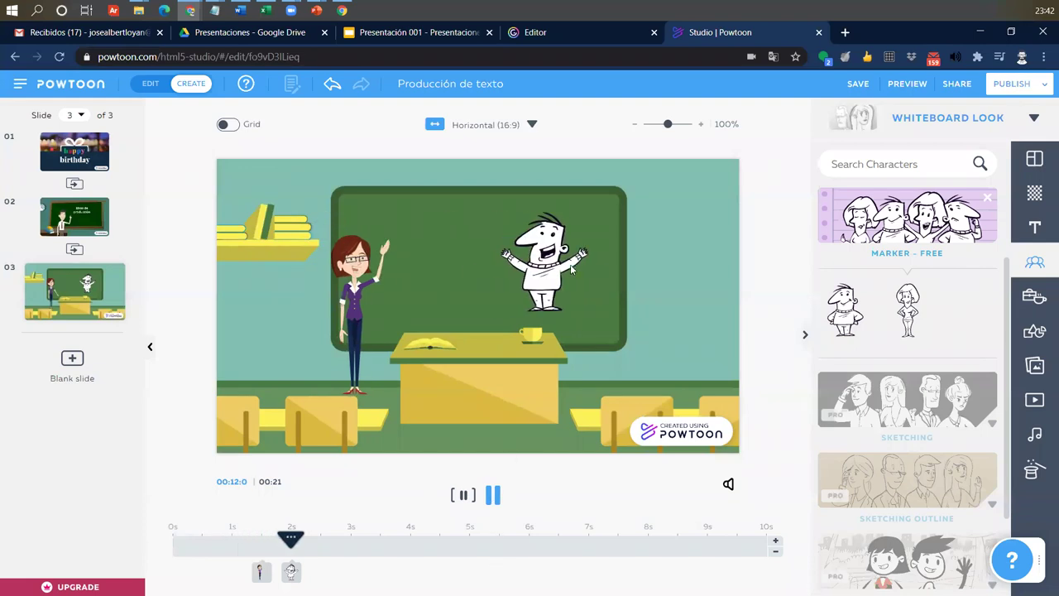
click(362, 350)
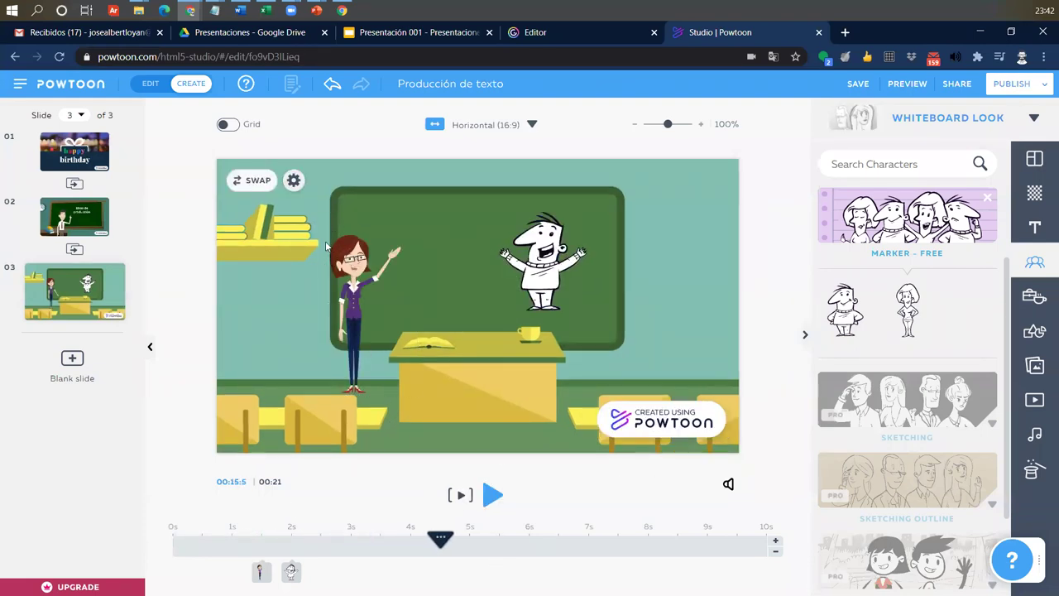
Review the poses available for the teacher character, keeping the Hello pose.
click(348, 248)
click(423, 209)
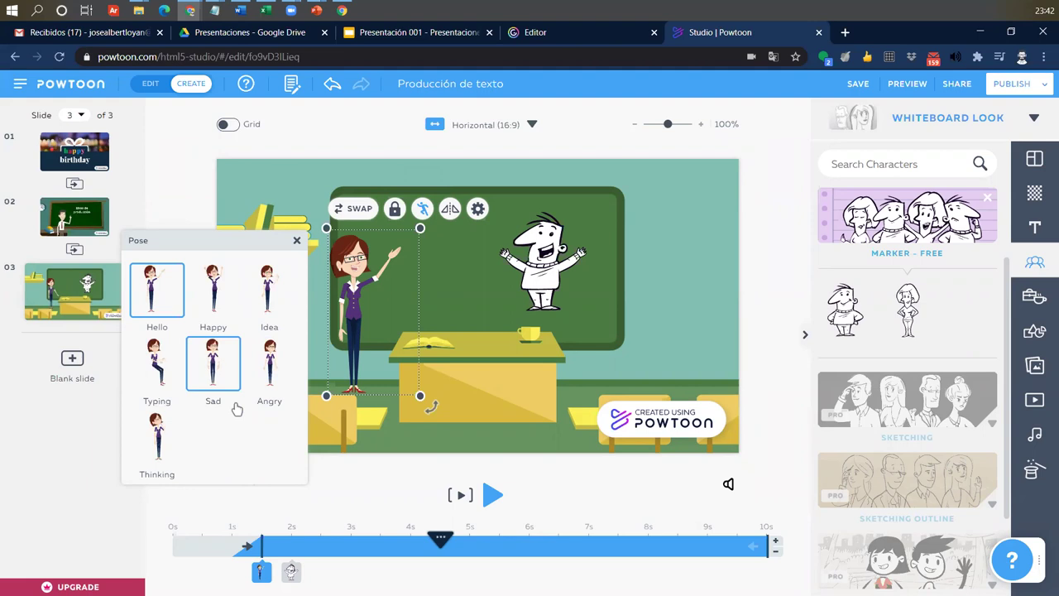
click(308, 179)
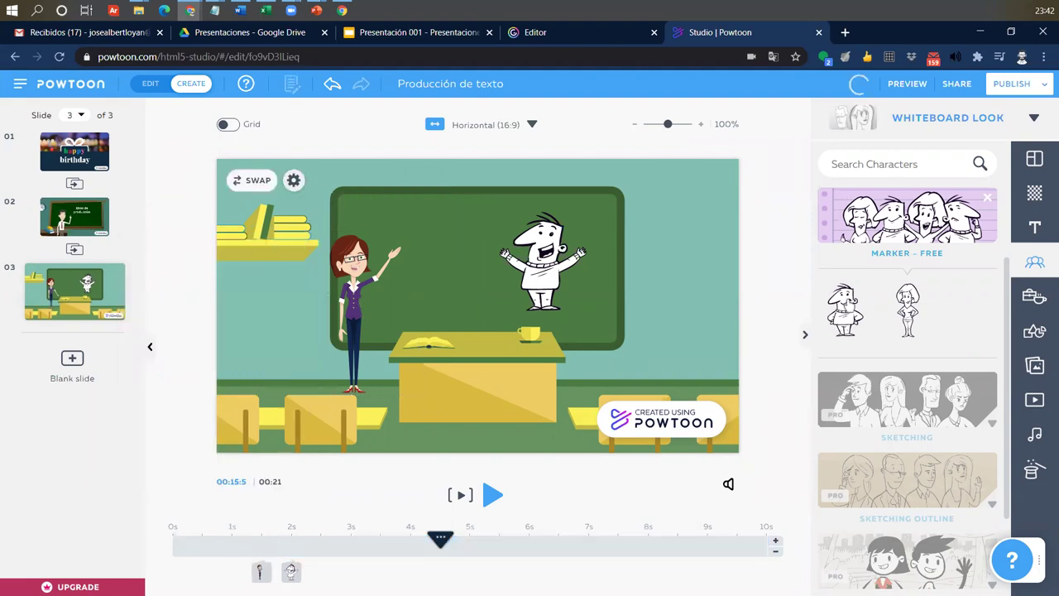
Switch the character library to the Real look.
scroll(861, 389, down, 3)
scroll(866, 406, up, 3)
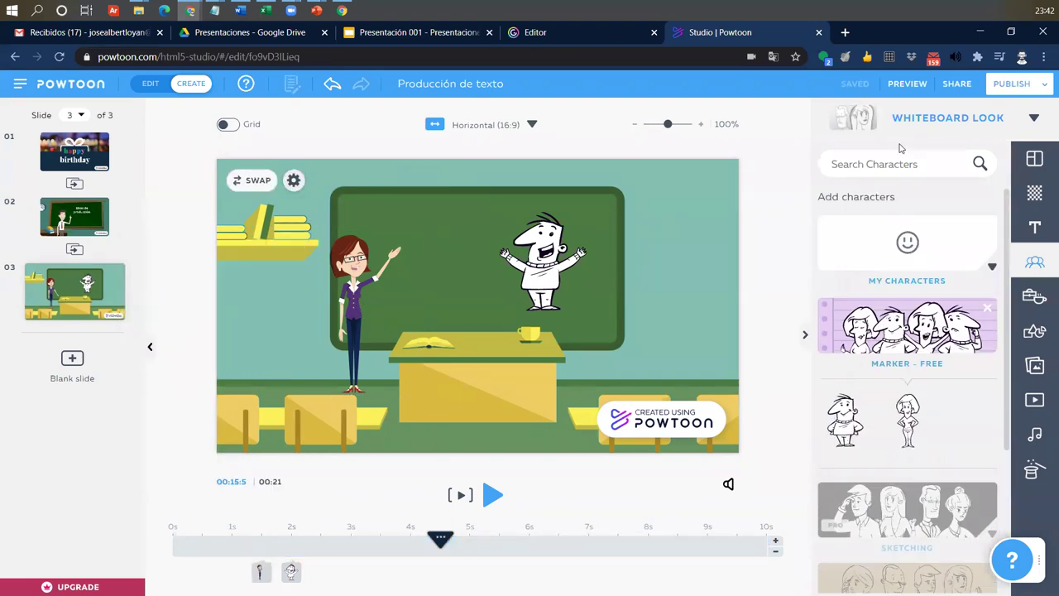
click(914, 120)
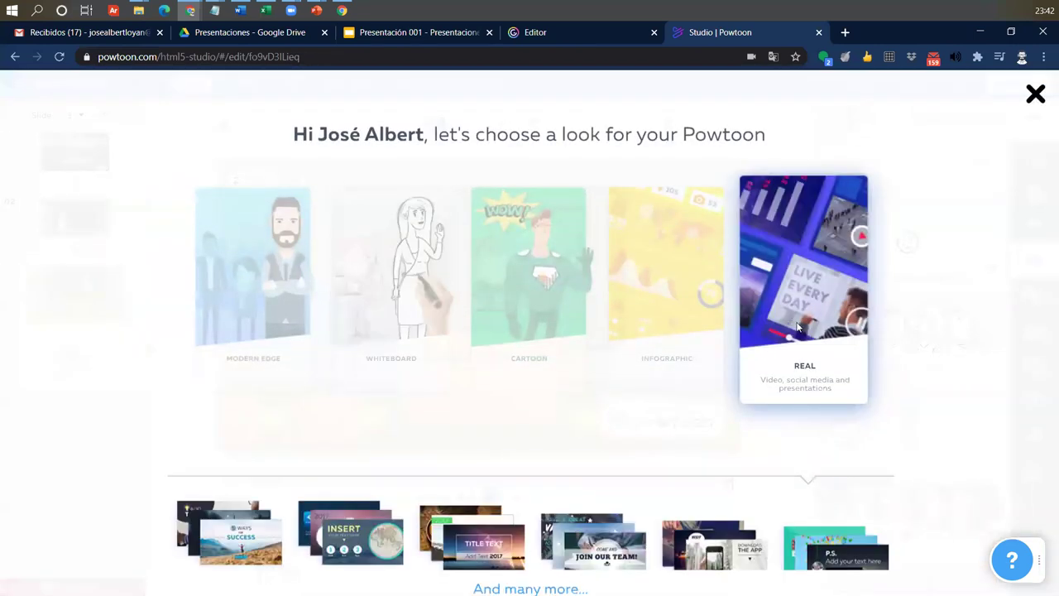
click(794, 306)
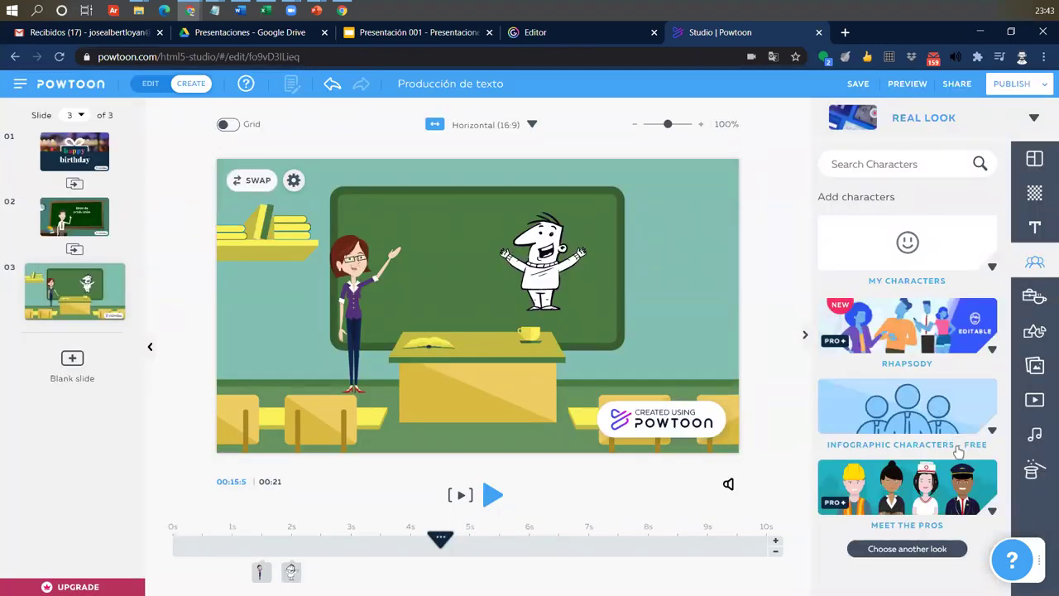
Browse the free Infographic Characters and the Rhapsody collection of the Real look.
click(970, 417)
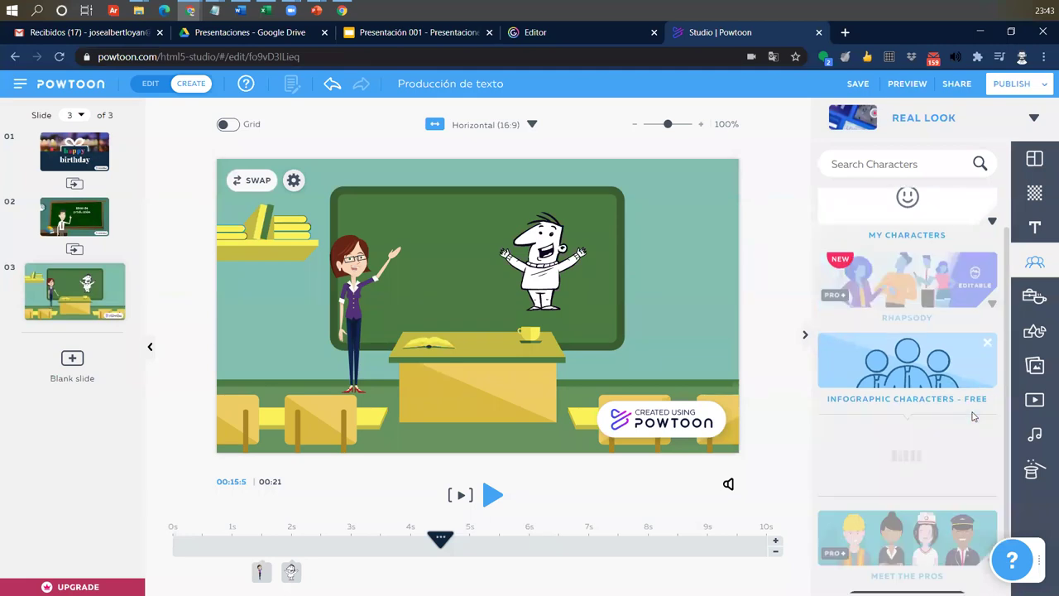
scroll(910, 443, down, 5)
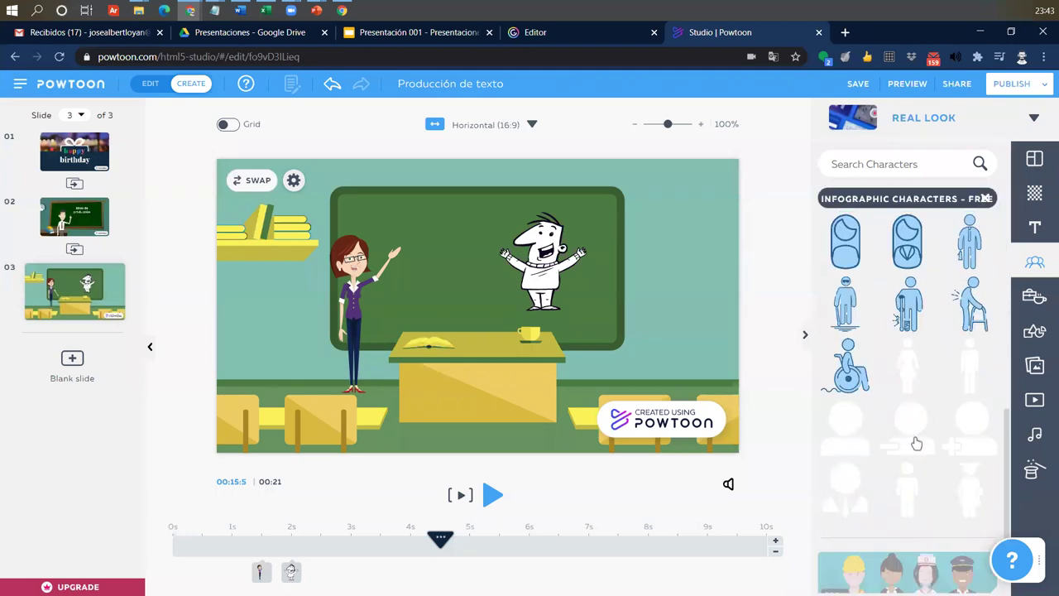
scroll(910, 443, up, 10)
scroll(908, 451, up, 2)
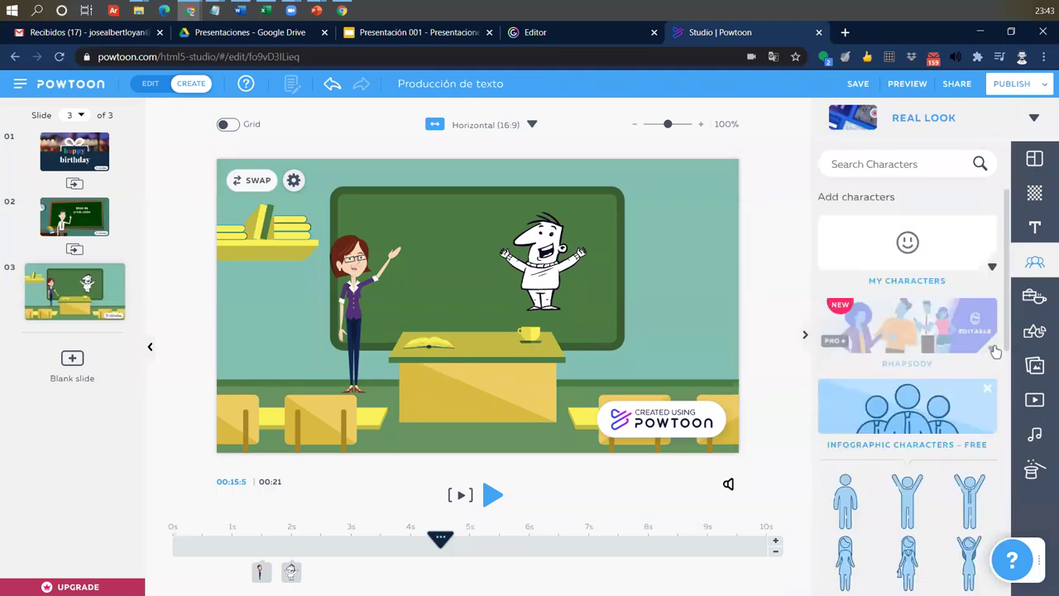
click(993, 351)
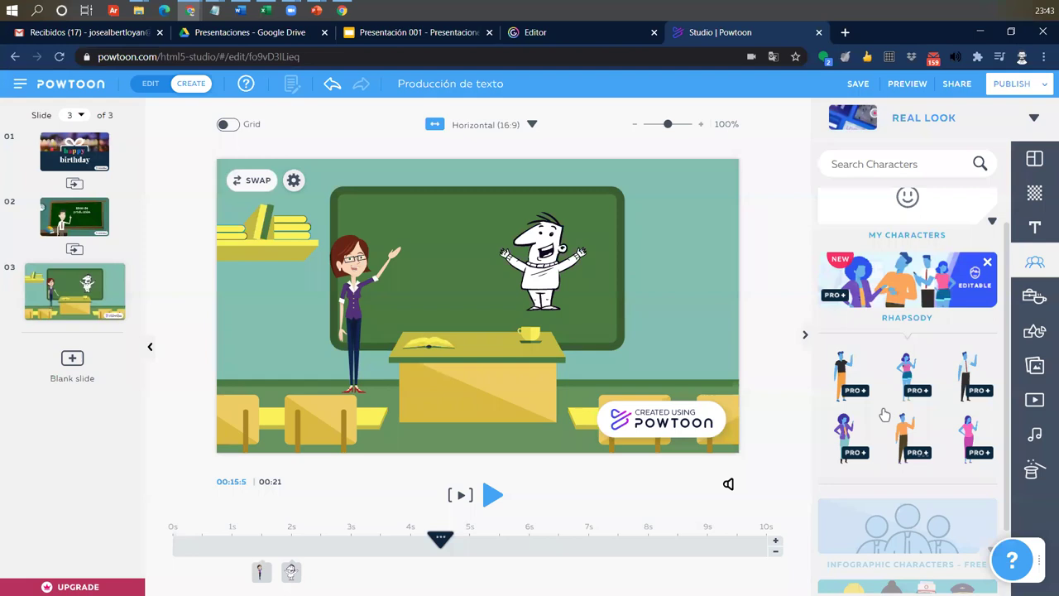
scroll(952, 206, up, 1)
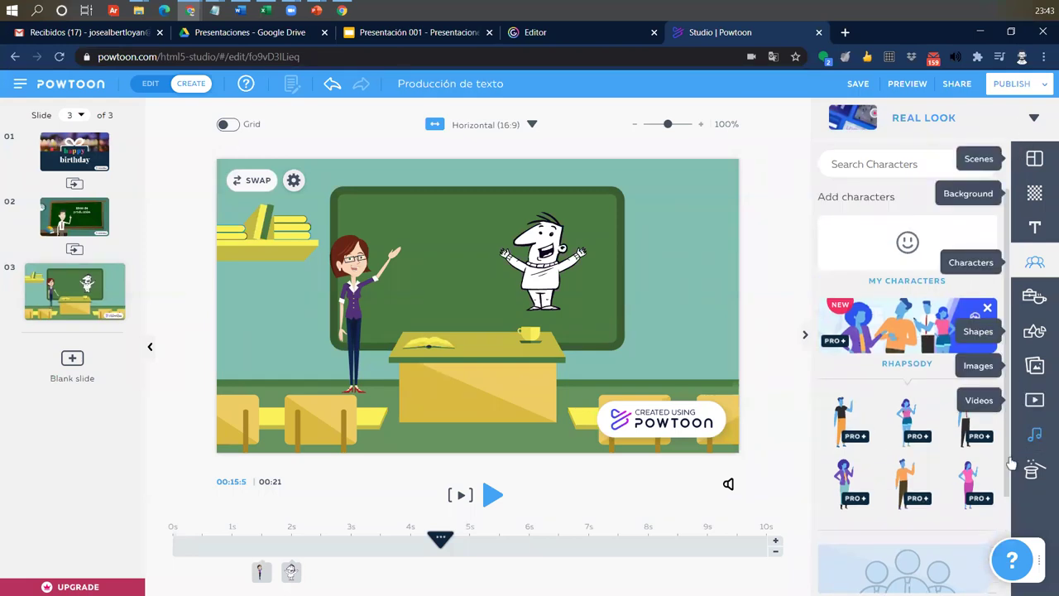
Browse the free sounds library and preview the first track in the list.
click(1034, 432)
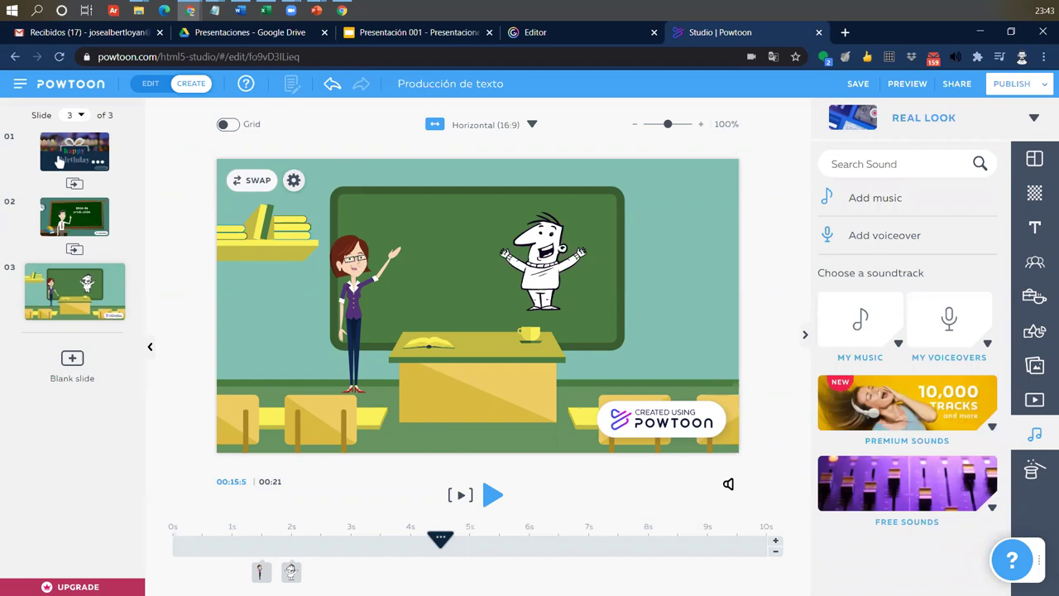
click(894, 484)
scroll(907, 414, down, 3)
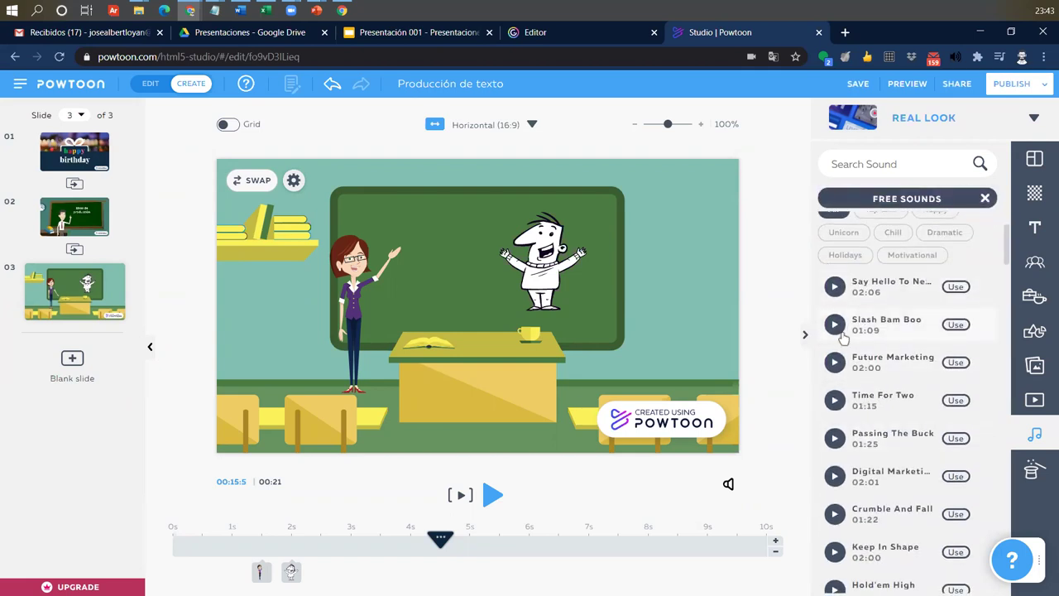
scroll(848, 556, down, 3)
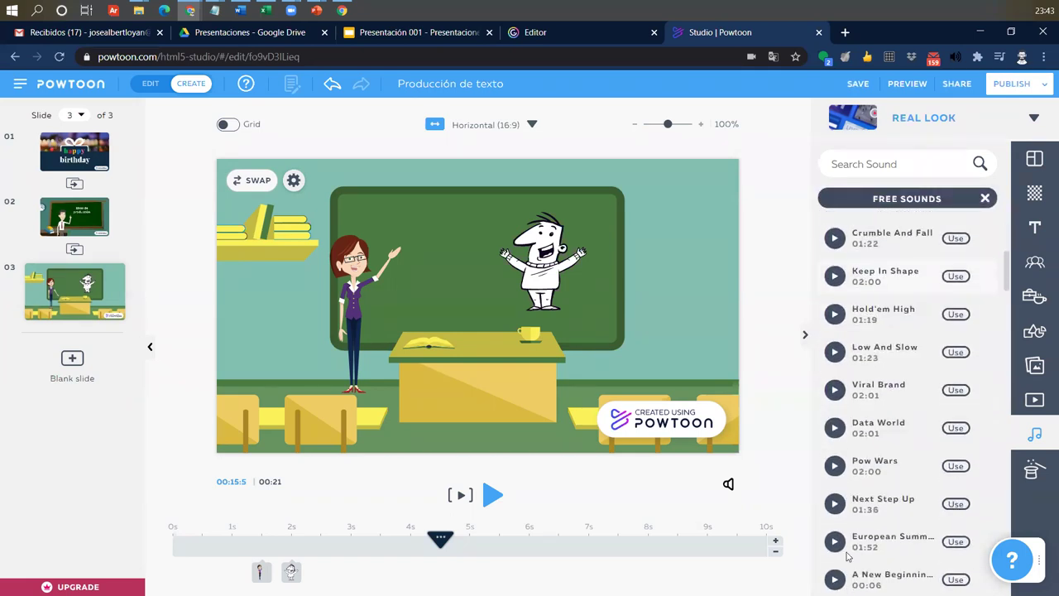
scroll(847, 556, up, 5)
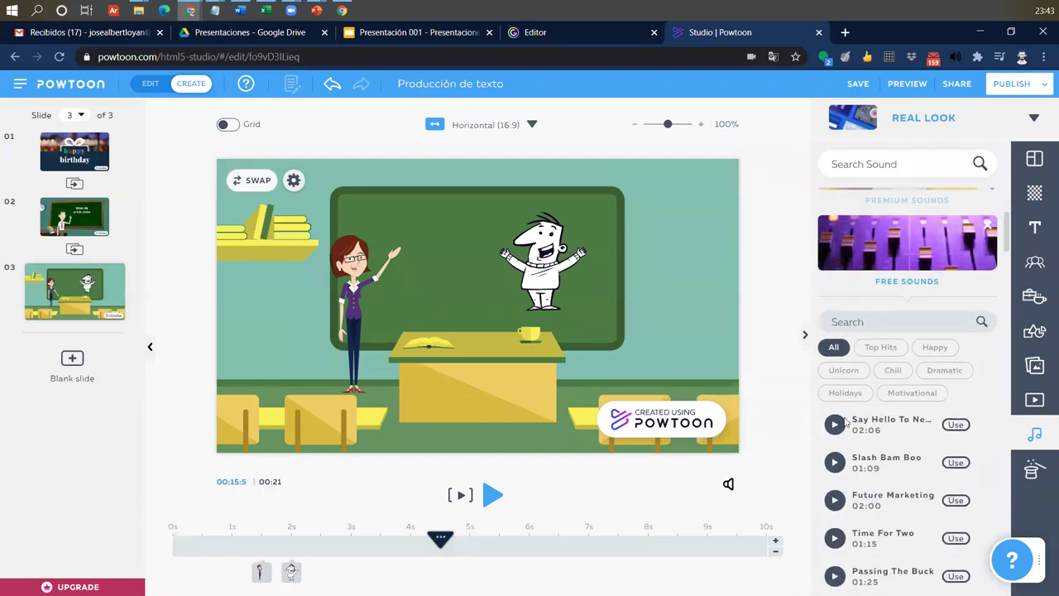
click(835, 424)
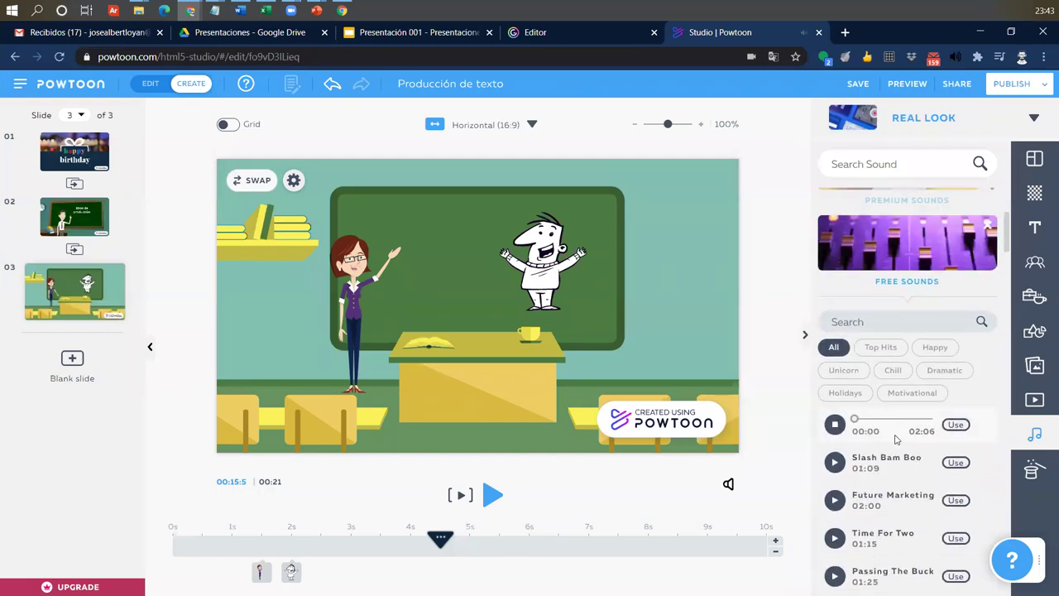
click(836, 425)
Preview the free track Next Step Up and use it as the soundtrack for the entire Powtoon.
scroll(852, 504, down, 3)
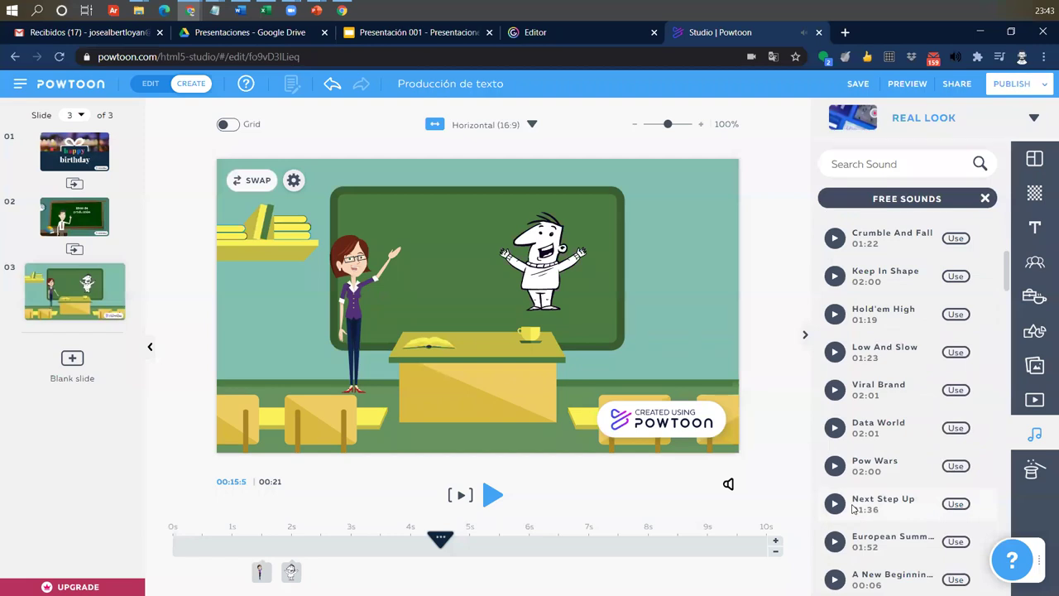
click(835, 503)
click(836, 504)
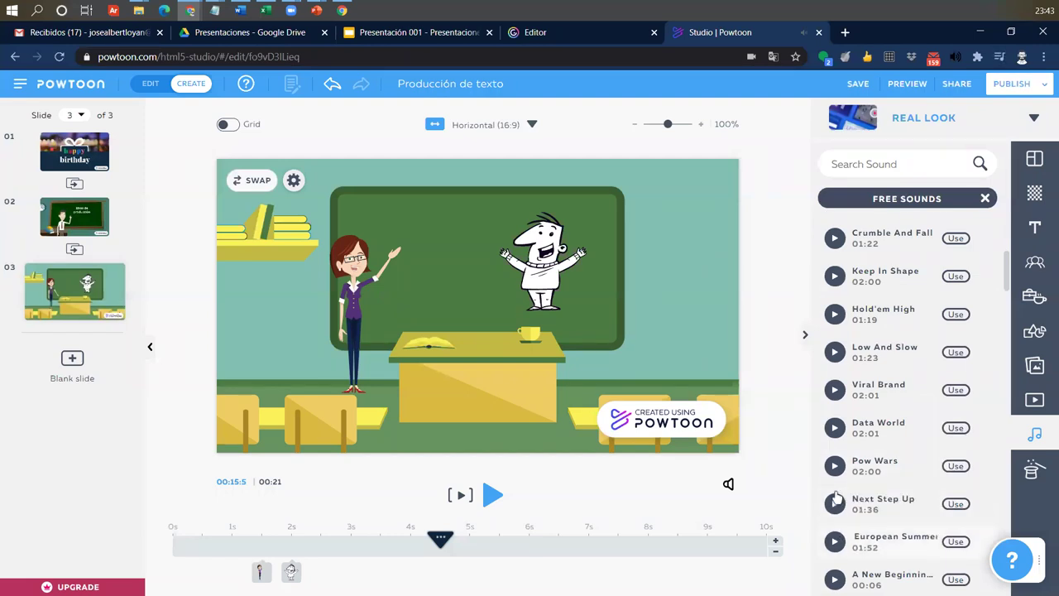
click(955, 505)
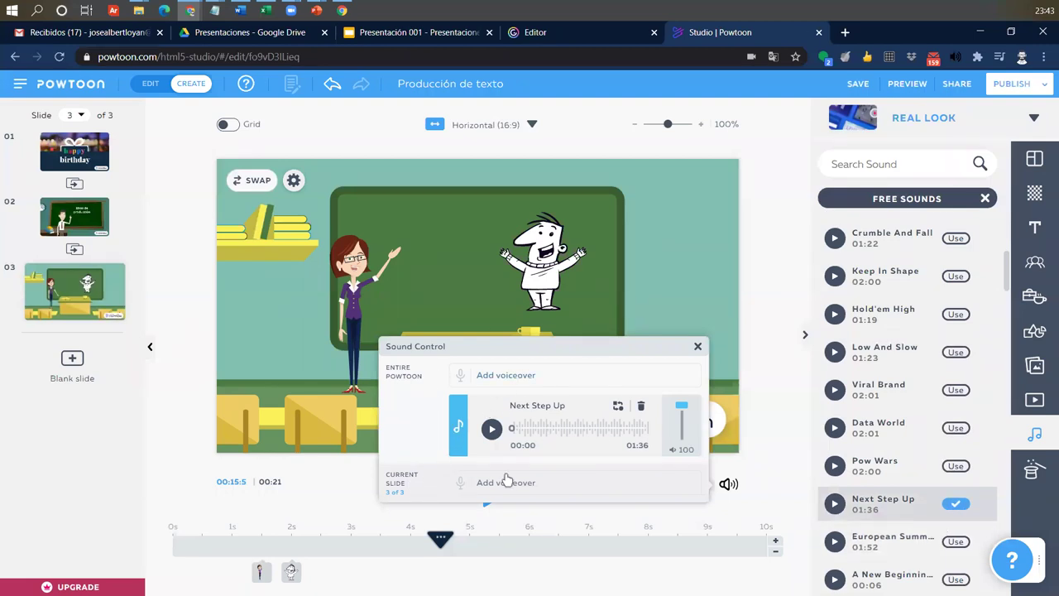
Examine the options for adding a voiceover to the current slide, leaving without adding one.
drag(503, 434, 441, 445)
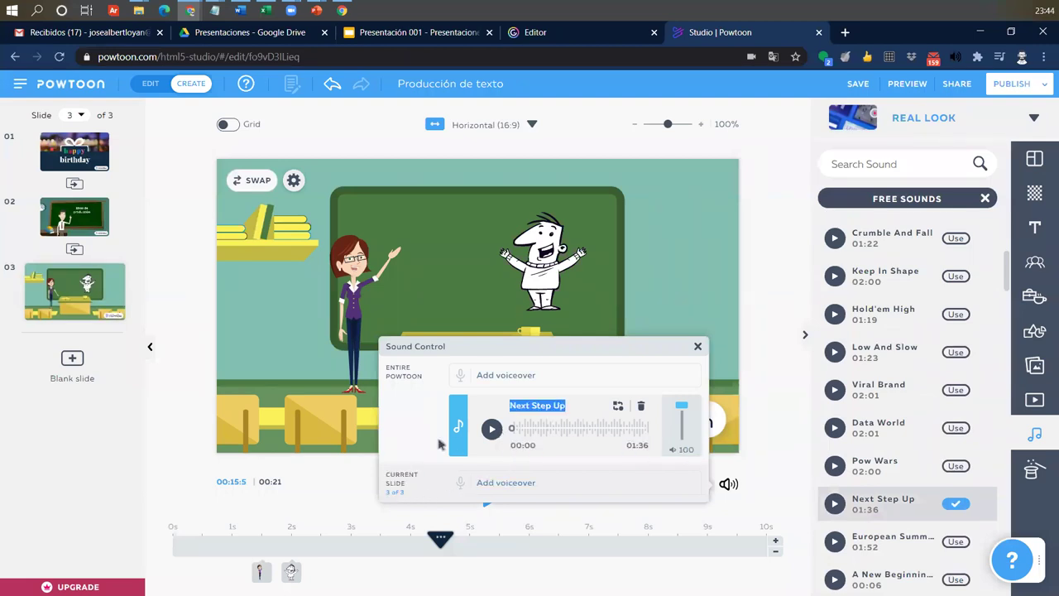
click(504, 482)
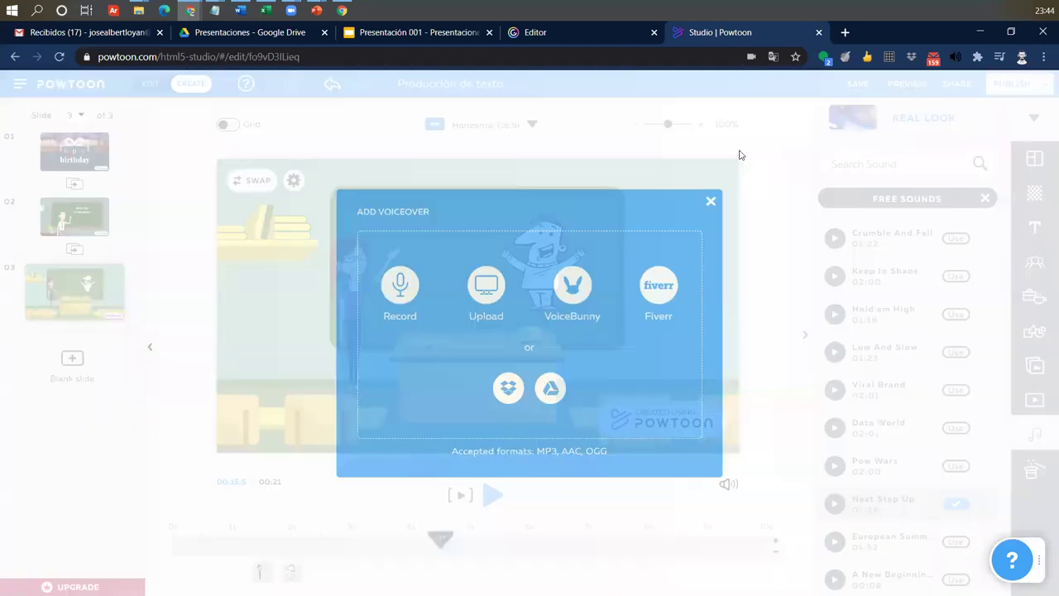
click(709, 204)
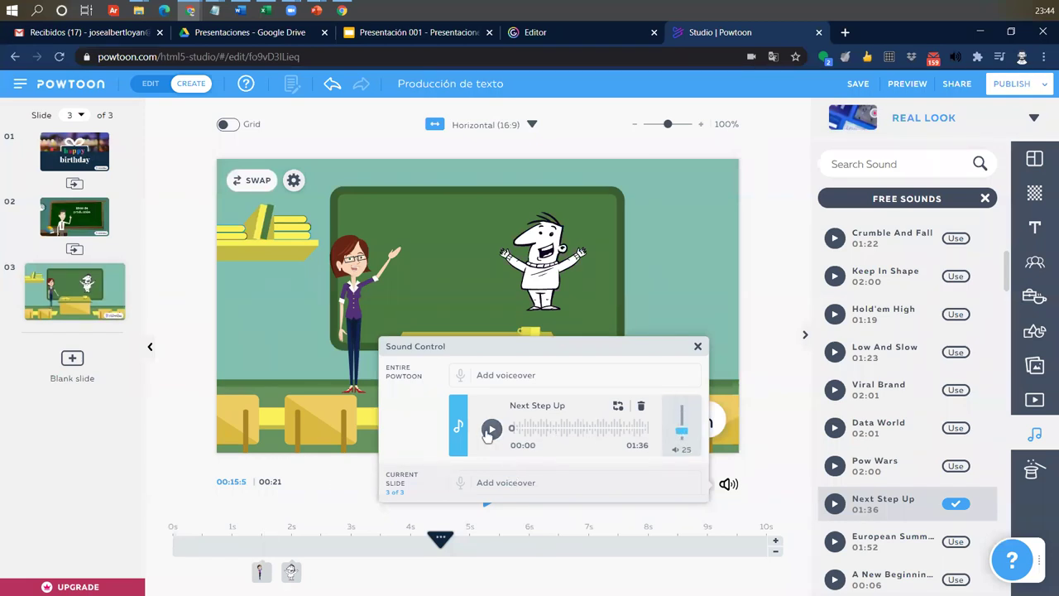
Set the Next Step Up soundtrack volume to 25, preview it and close the sound settings.
click(494, 431)
click(697, 348)
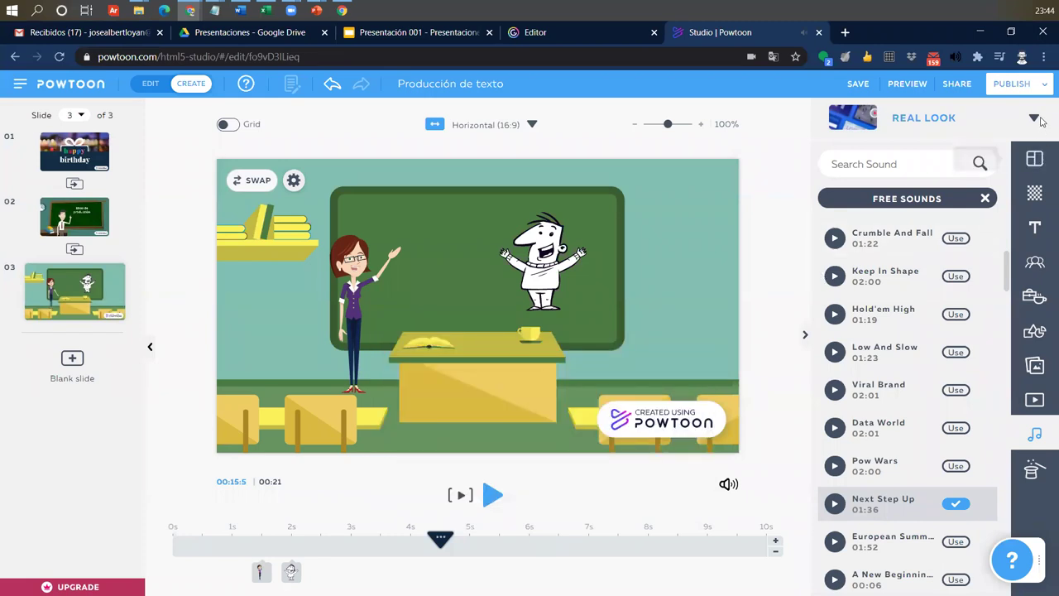
Leave the look chooser without changing the look, play the whole Powtoon from slide 1 as a movie and close the preview.
click(1035, 118)
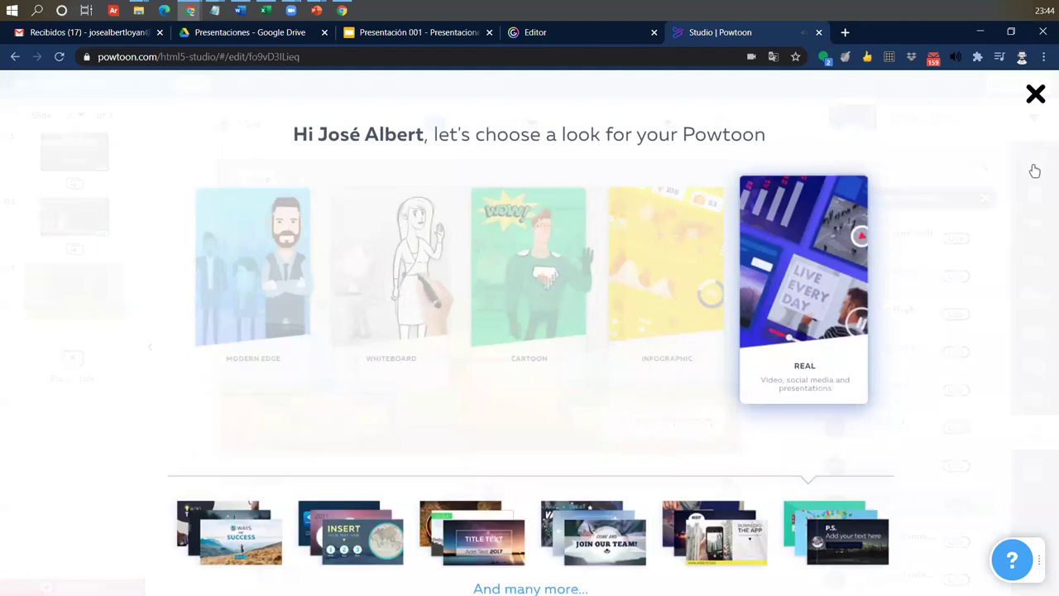
click(1034, 161)
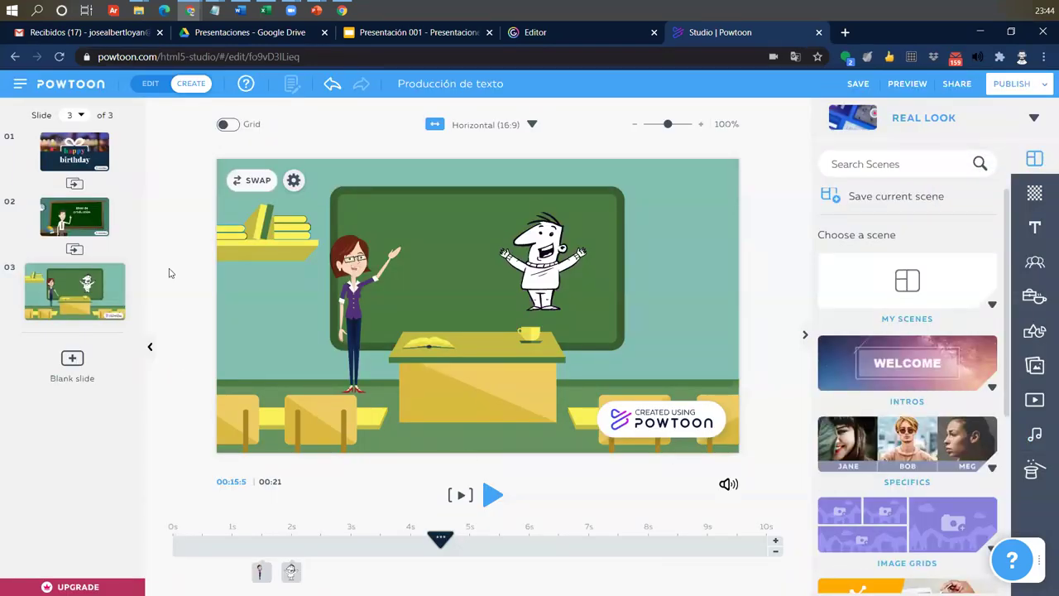
click(116, 157)
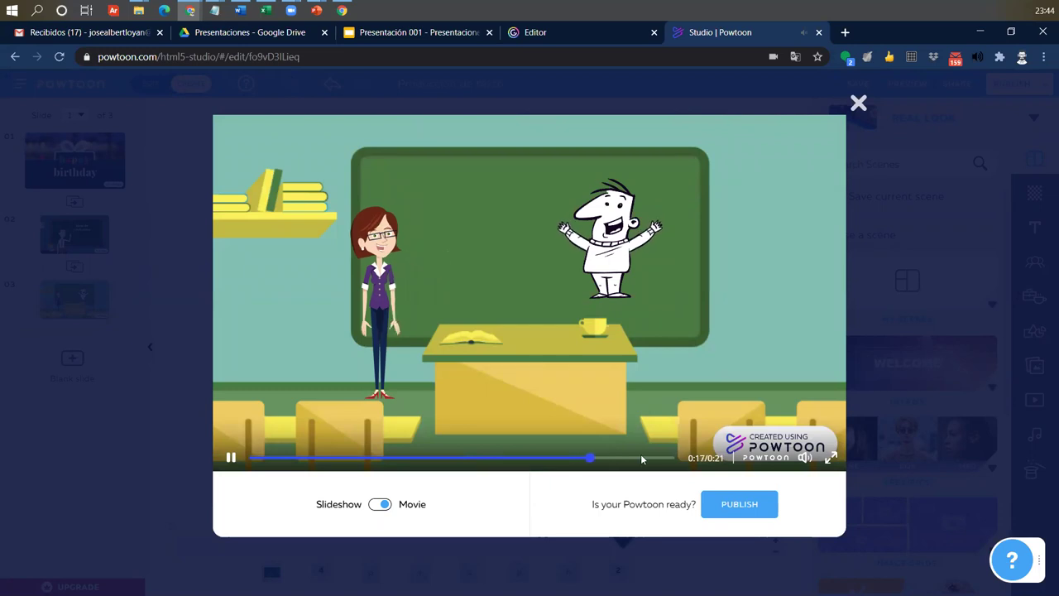
click(858, 105)
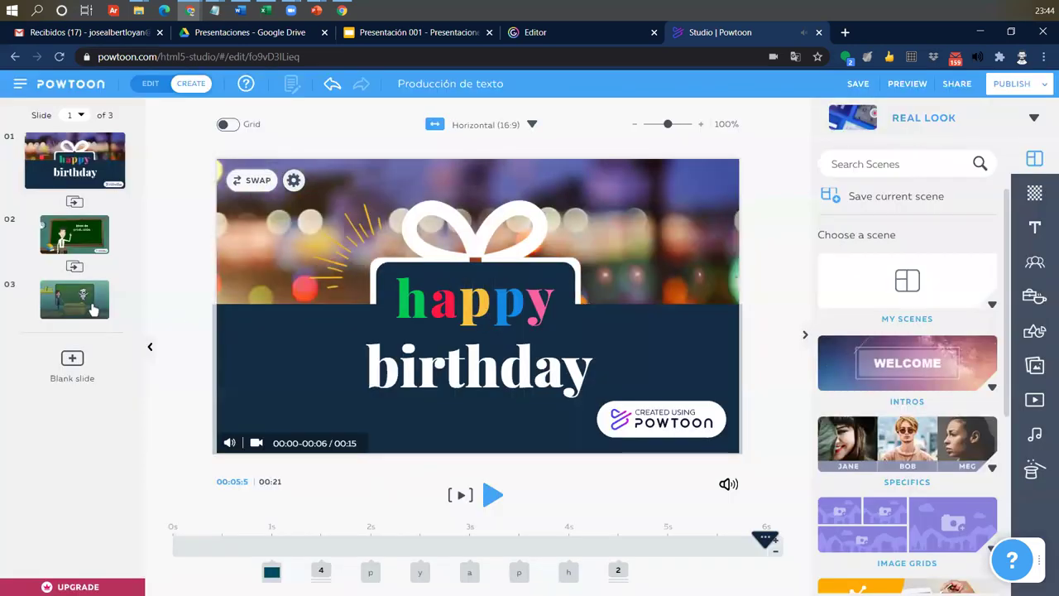
Shorten slide 3 by five seconds.
click(83, 300)
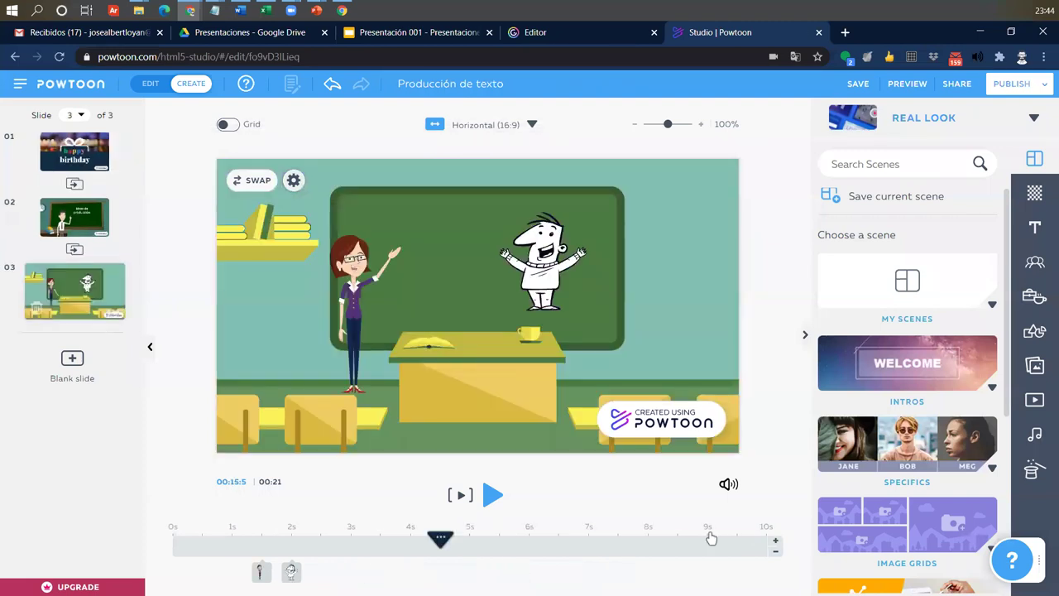
click(775, 550)
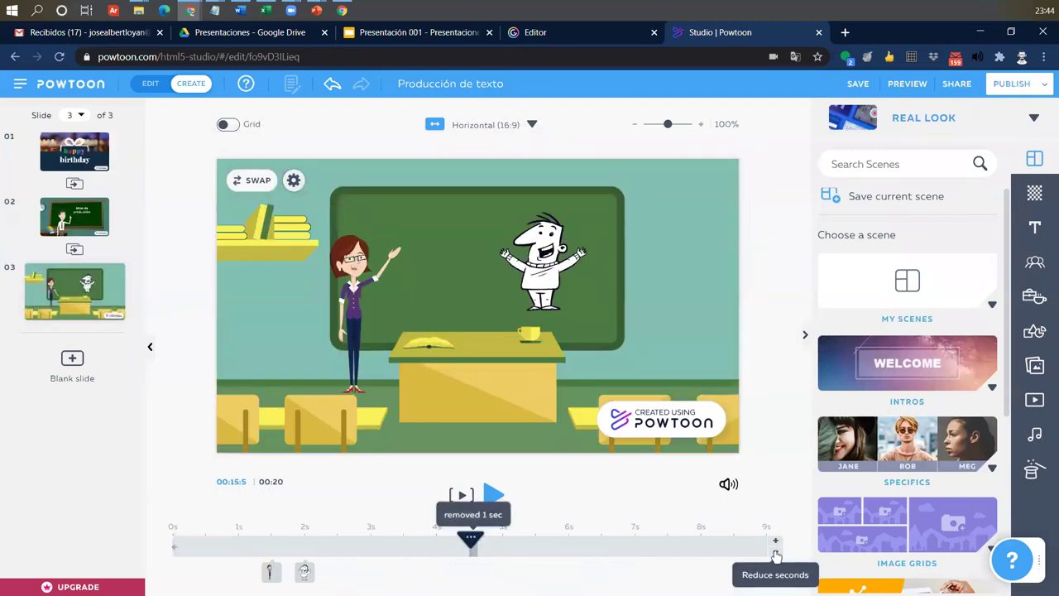
click(775, 550)
click(775, 550)
click(775, 553)
click(775, 553)
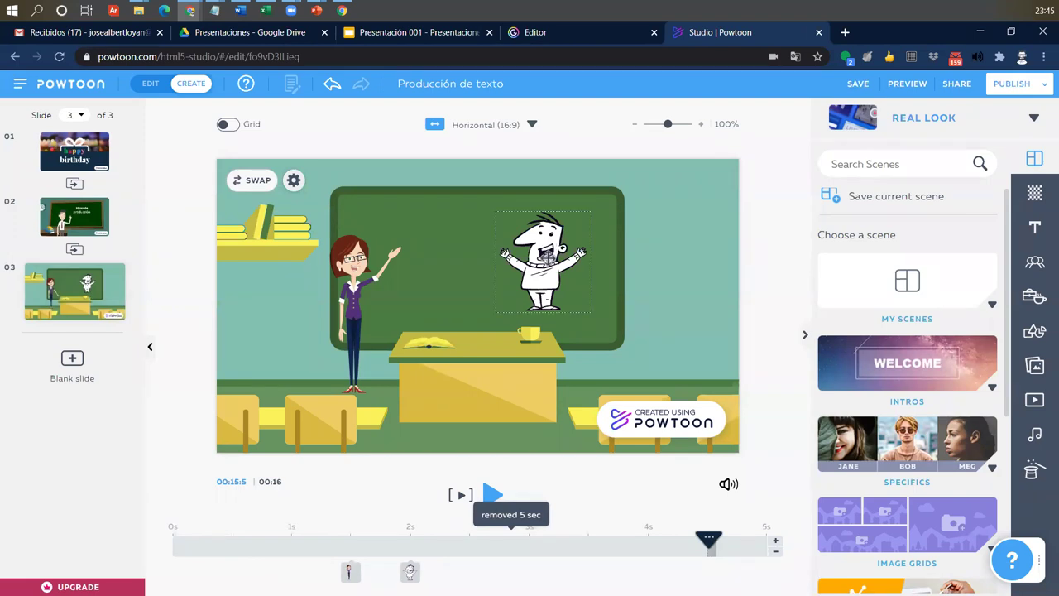
Move the white cartoon man off the chalkboard to the empty wall on its right, above the Powtoon watermark.
click(630, 292)
drag(641, 295, 736, 353)
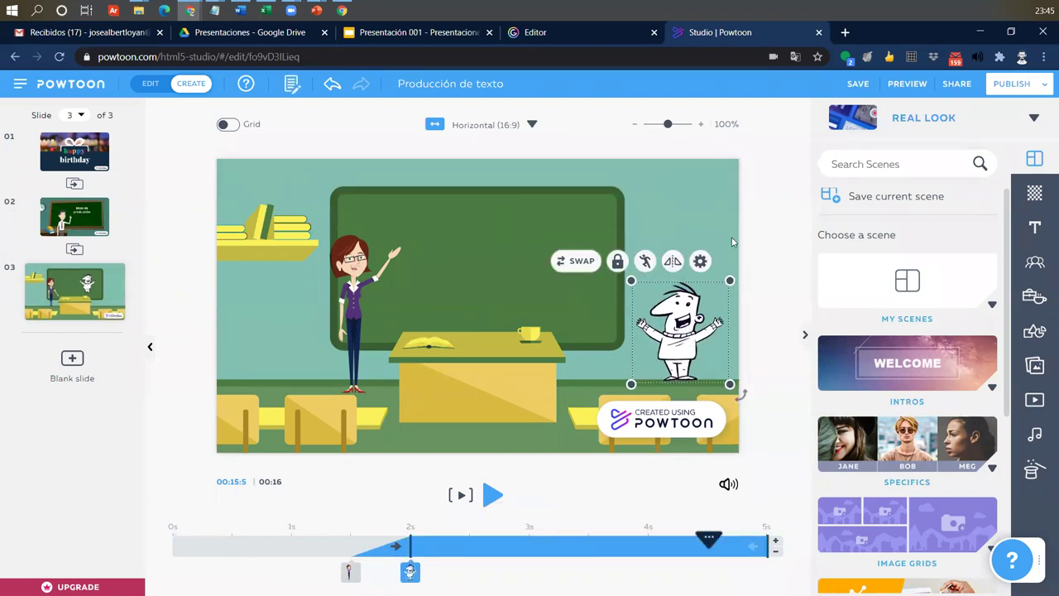
click(751, 255)
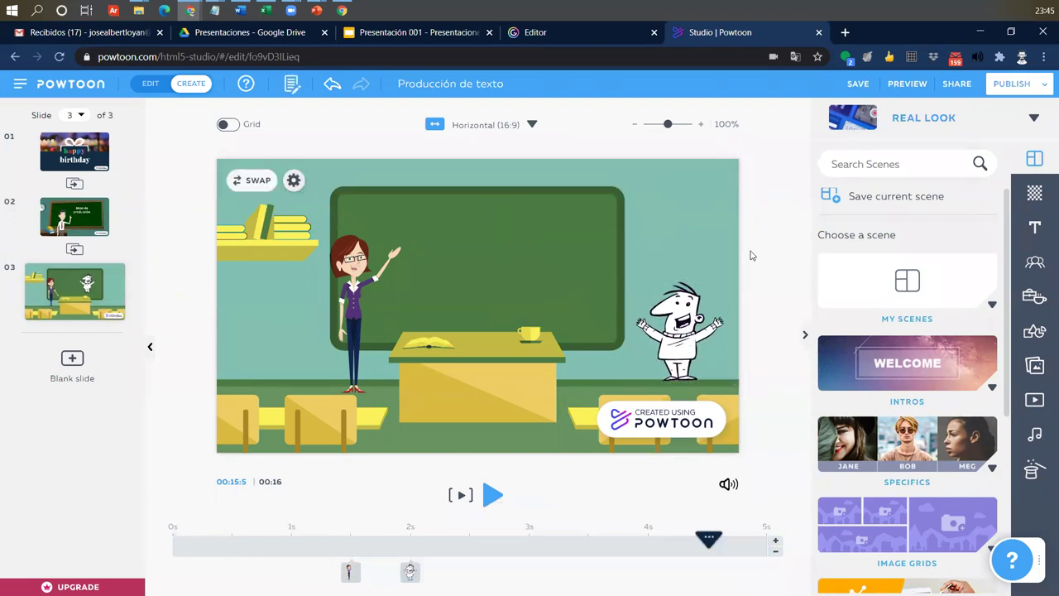
Add a title to slide 3 and replace its placeholder text with "Bienvenido a mi clase".
click(1035, 227)
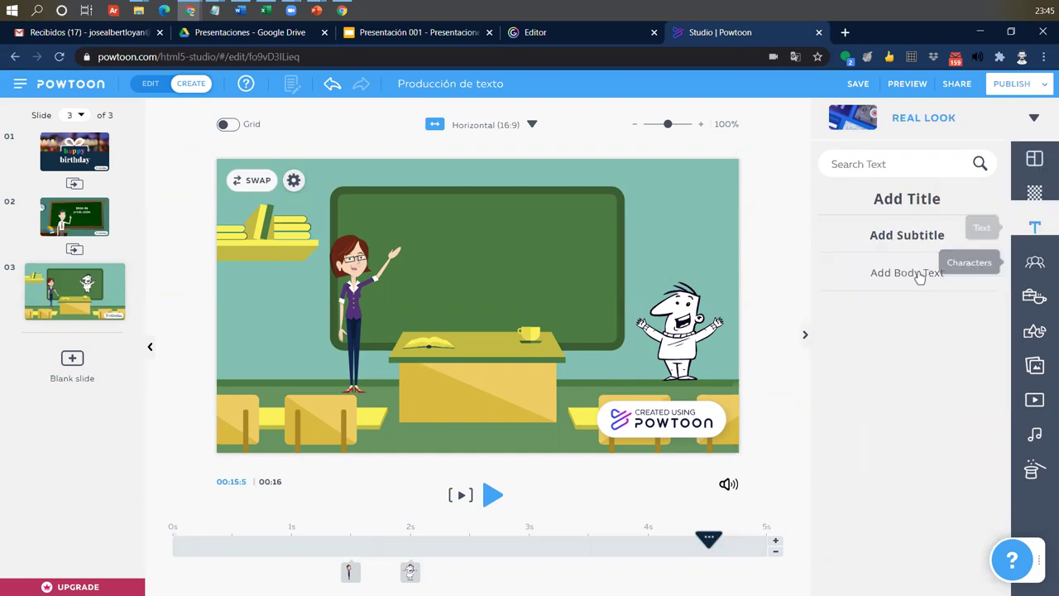
click(904, 213)
click(481, 237)
click(464, 306)
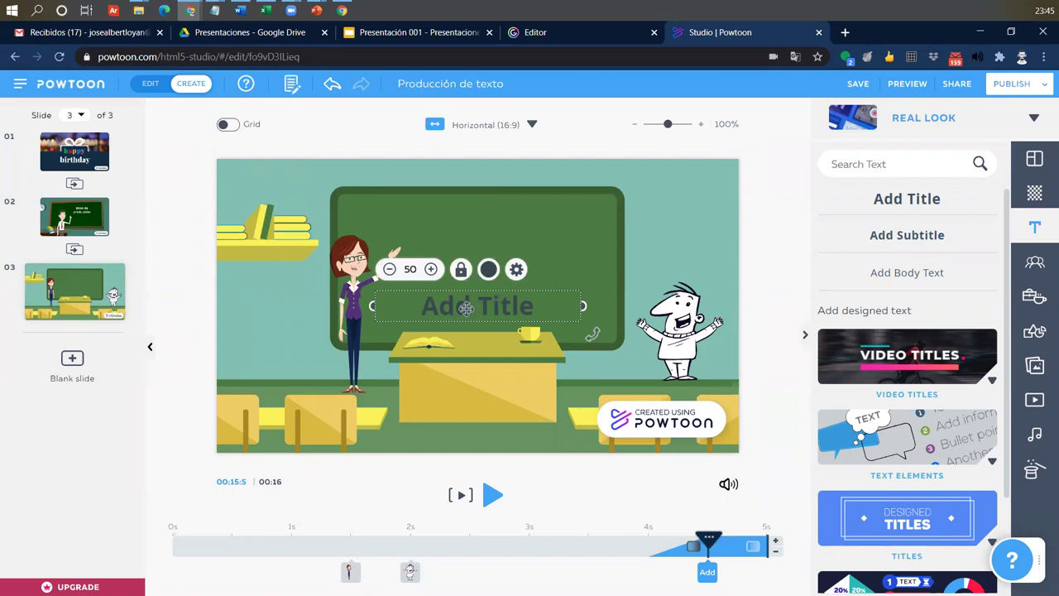
double_click(464, 306)
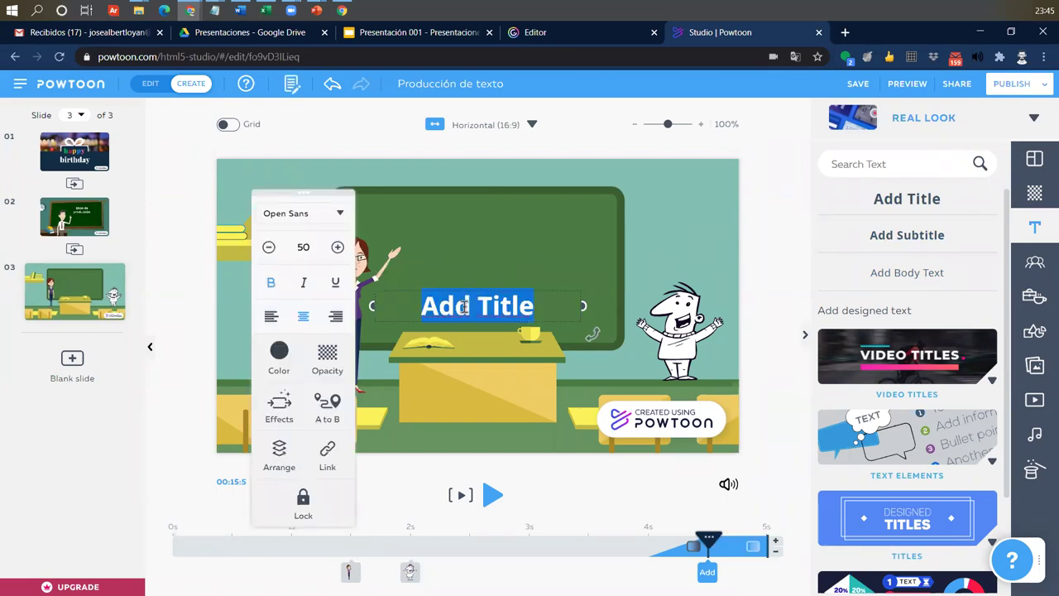
text(Holla)
key(BackSpace)
key(BackSpace)
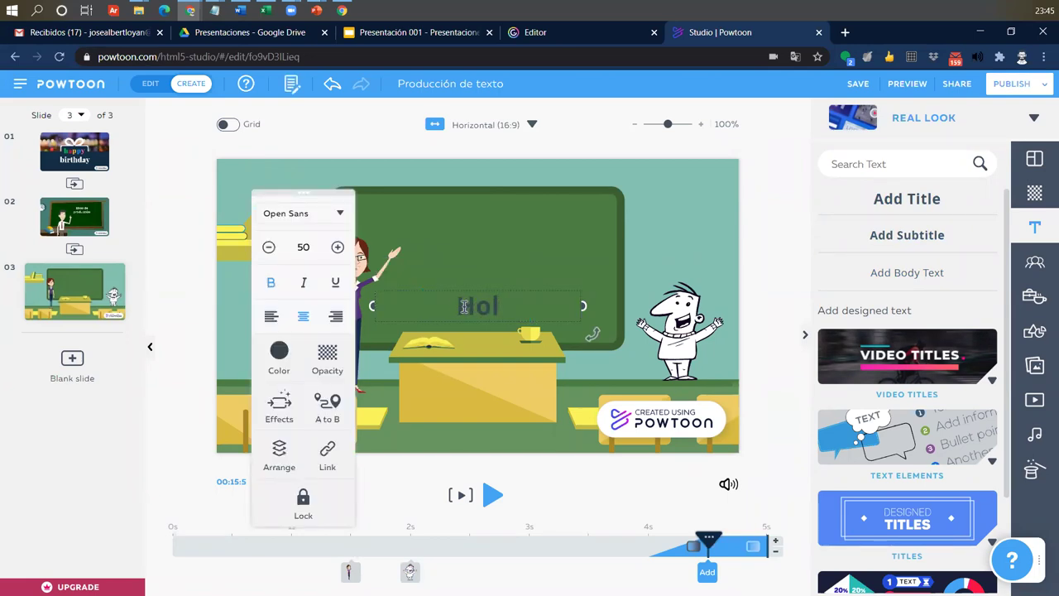
key(BackSpace)
key(BackSpace)
key(BackSpace)
text(Bienvenido a mi clase)
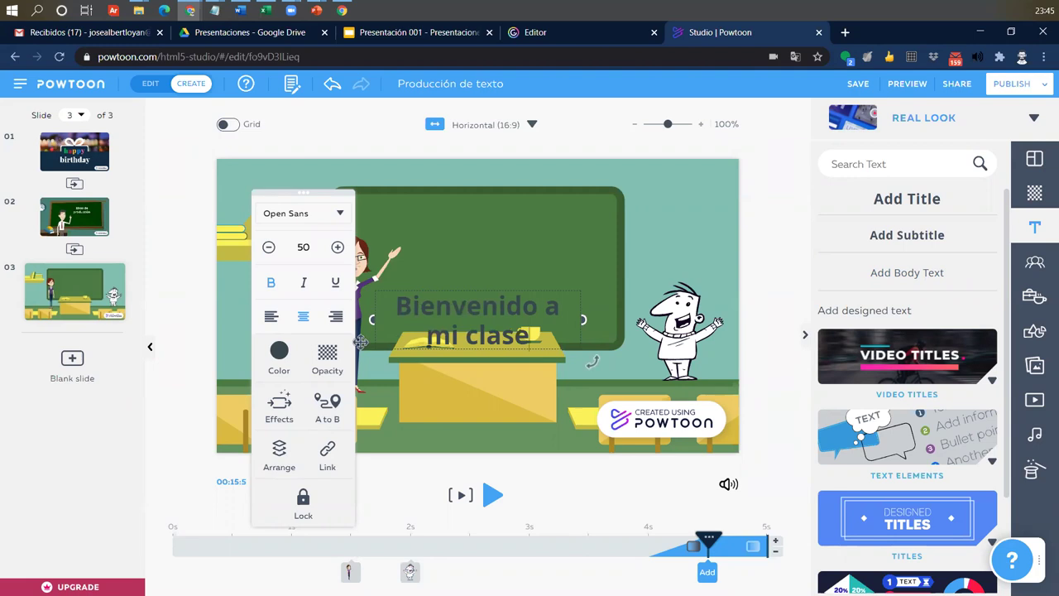
Color the title text white (#FFFFFF) and move it up onto the middle of the chalkboard.
key(ctrl+a)
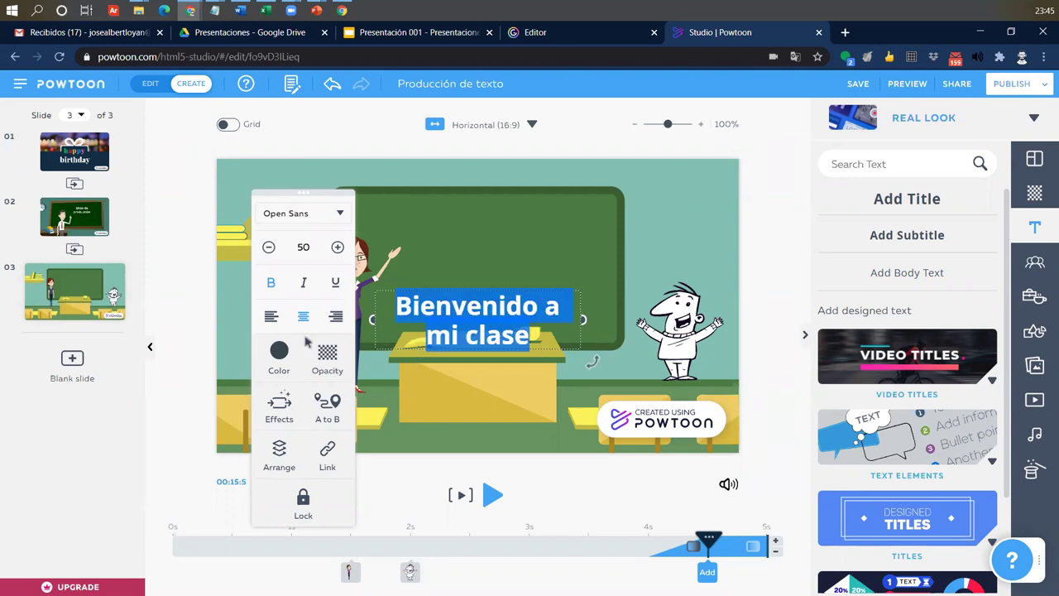
click(279, 351)
click(286, 281)
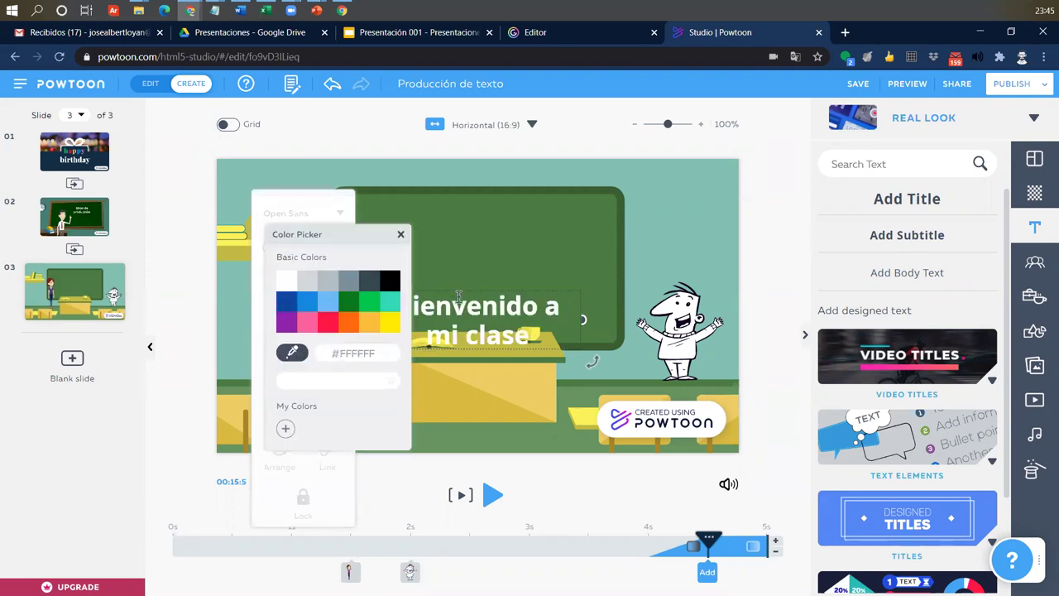
click(683, 260)
click(526, 265)
drag(526, 247, 550, 254)
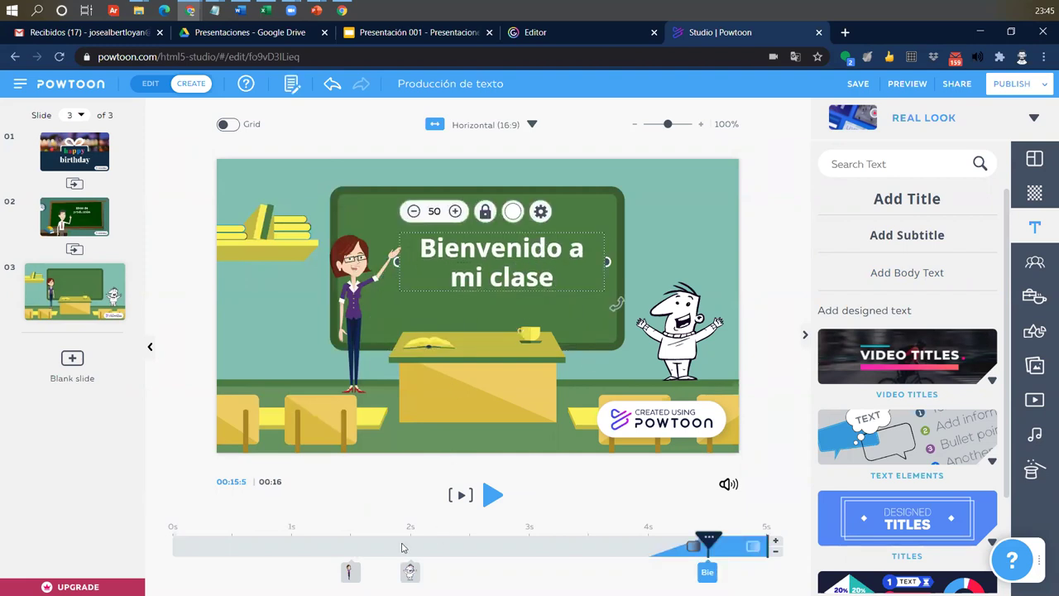
Retime slide 3 so the woman enters at 0 s and both the title and the cartoon man enter at 1 s.
click(691, 549)
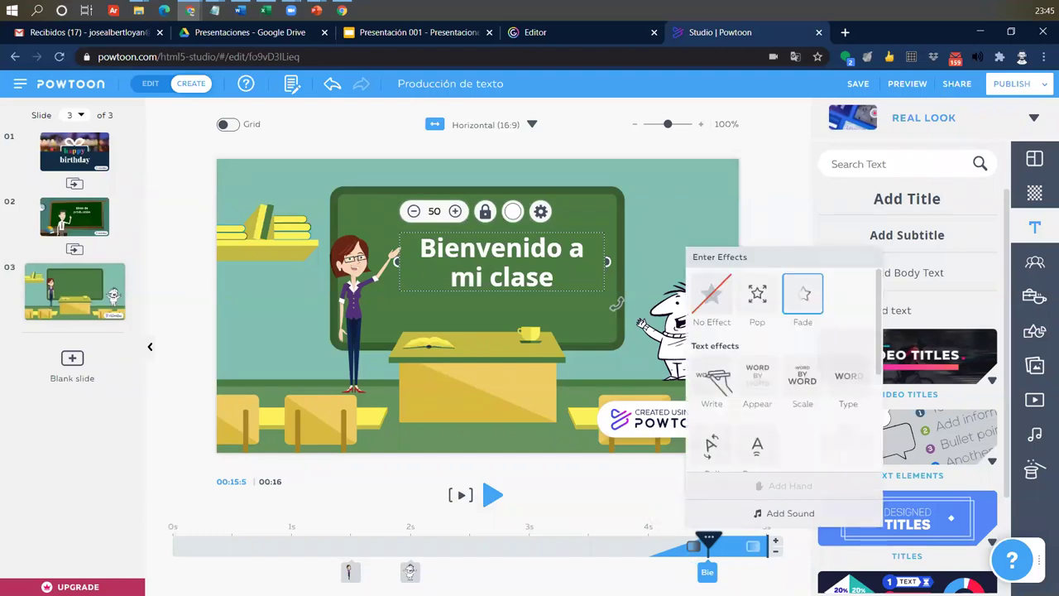
drag(619, 571, 172, 571)
drag(409, 575, 307, 574)
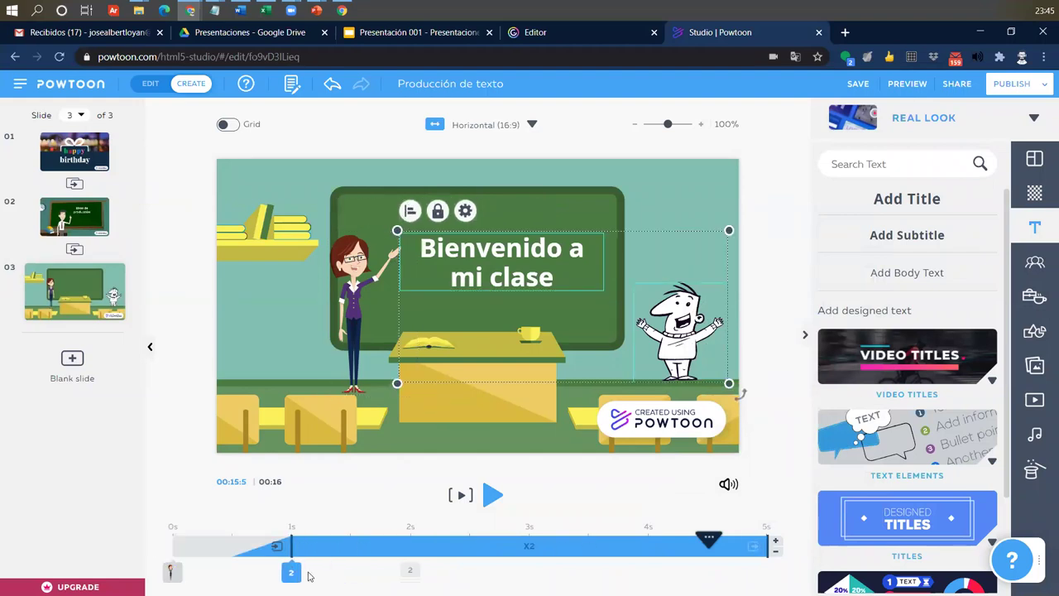
click(441, 570)
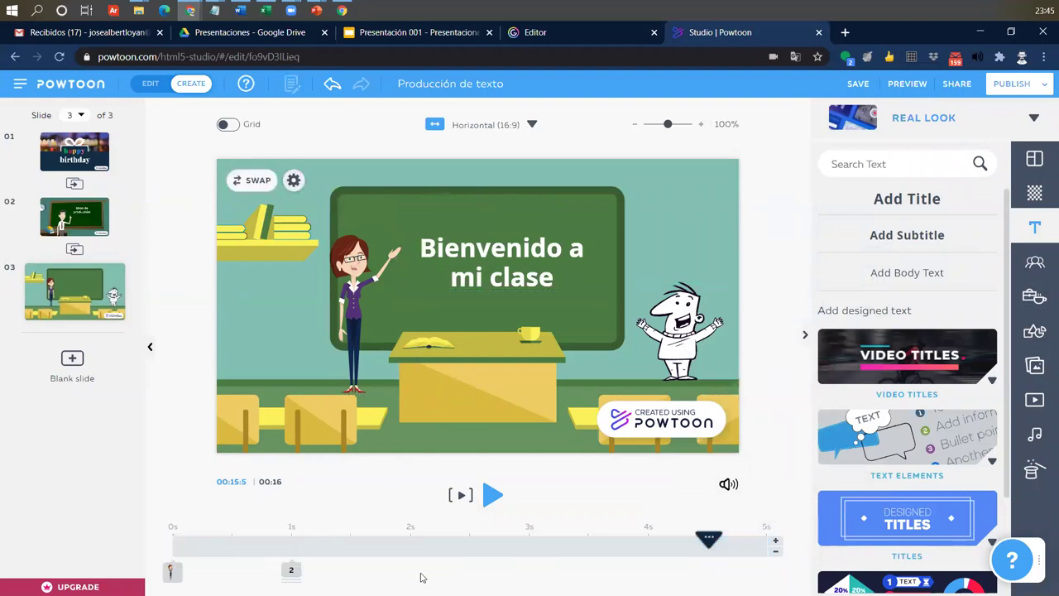
click(292, 570)
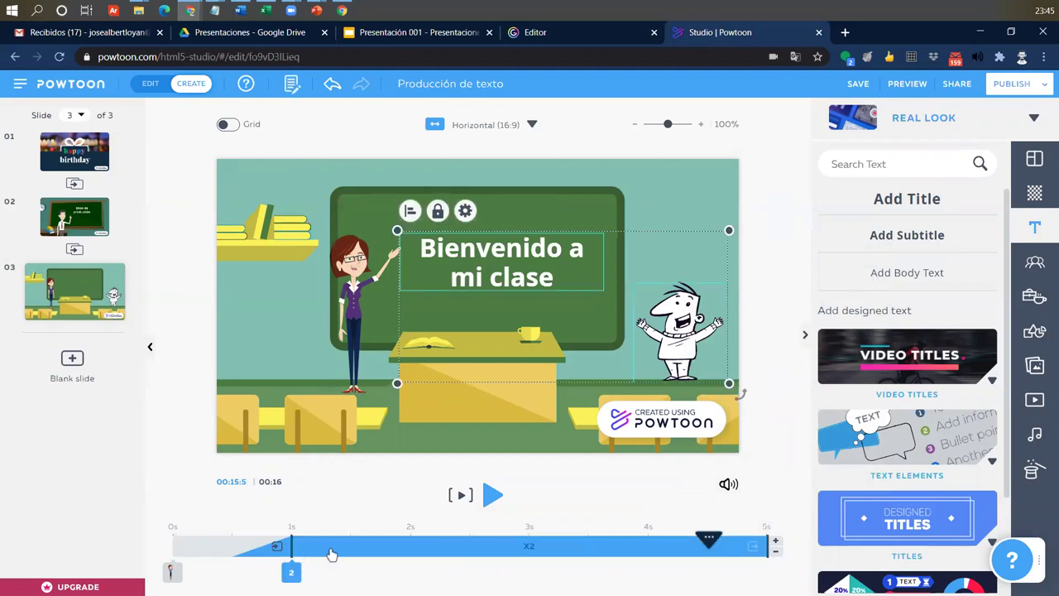
right_click(291, 570)
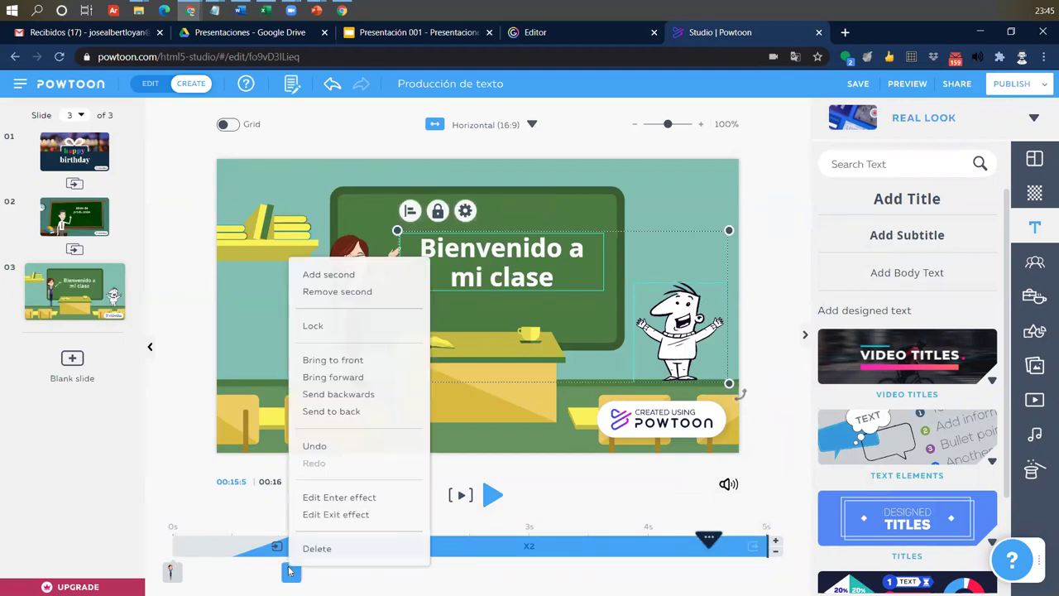
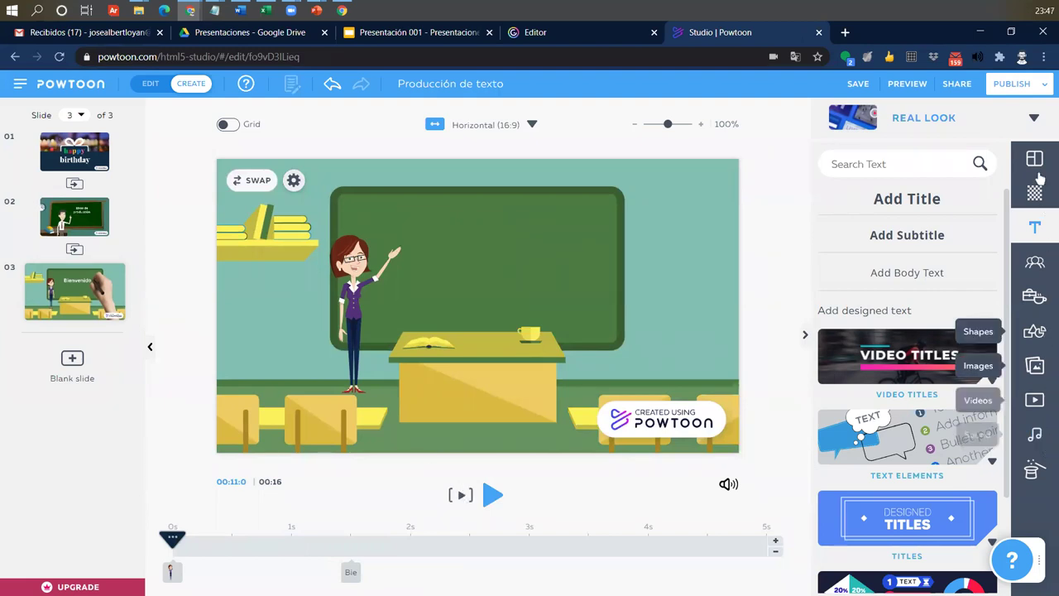
Save the Powtoon, copy its share link and close the sharing options.
click(856, 83)
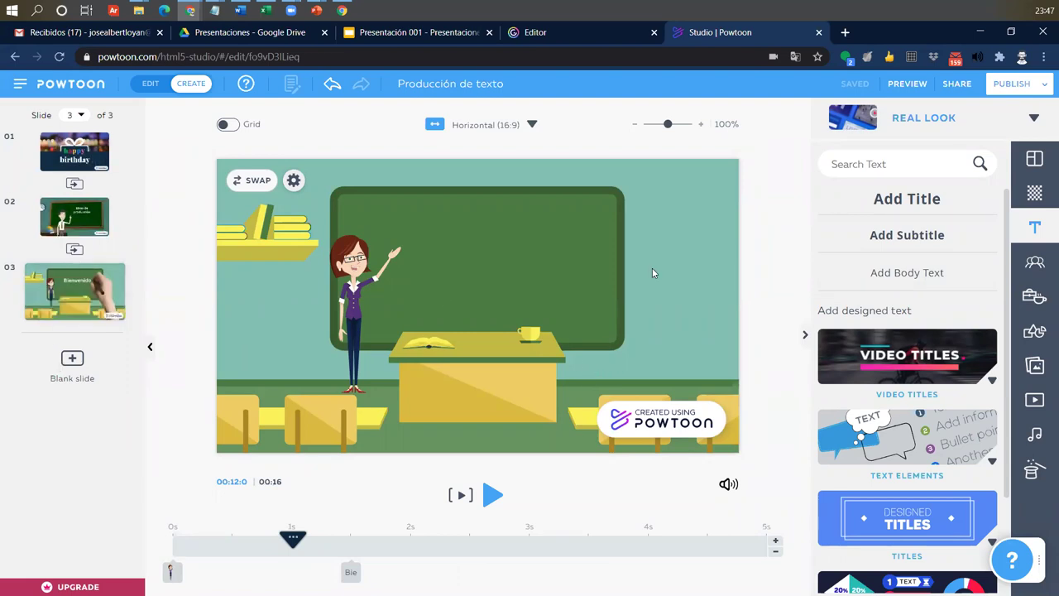
click(1011, 89)
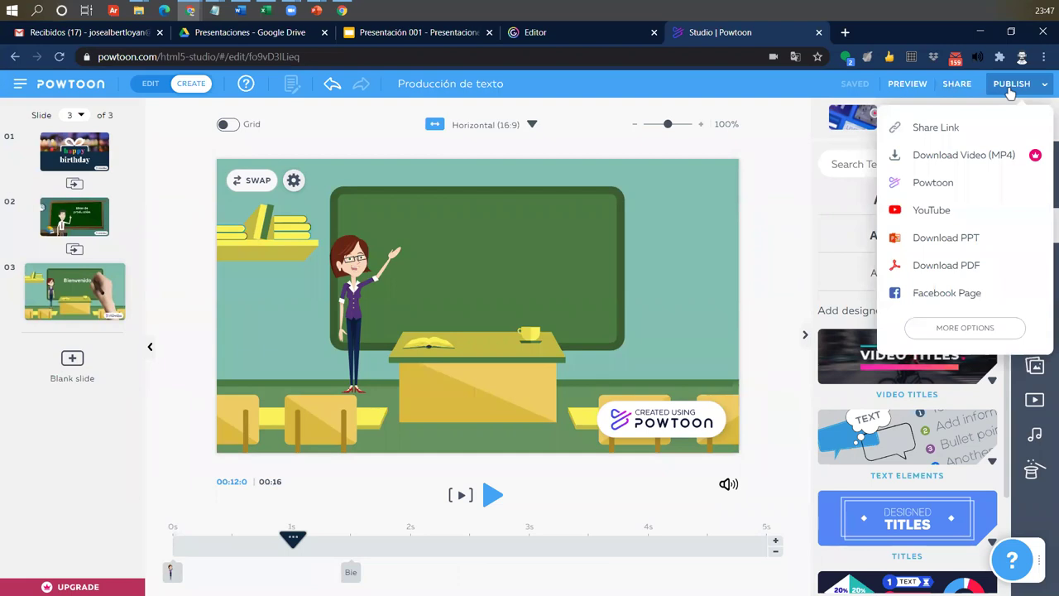
click(1010, 87)
click(1010, 86)
click(933, 133)
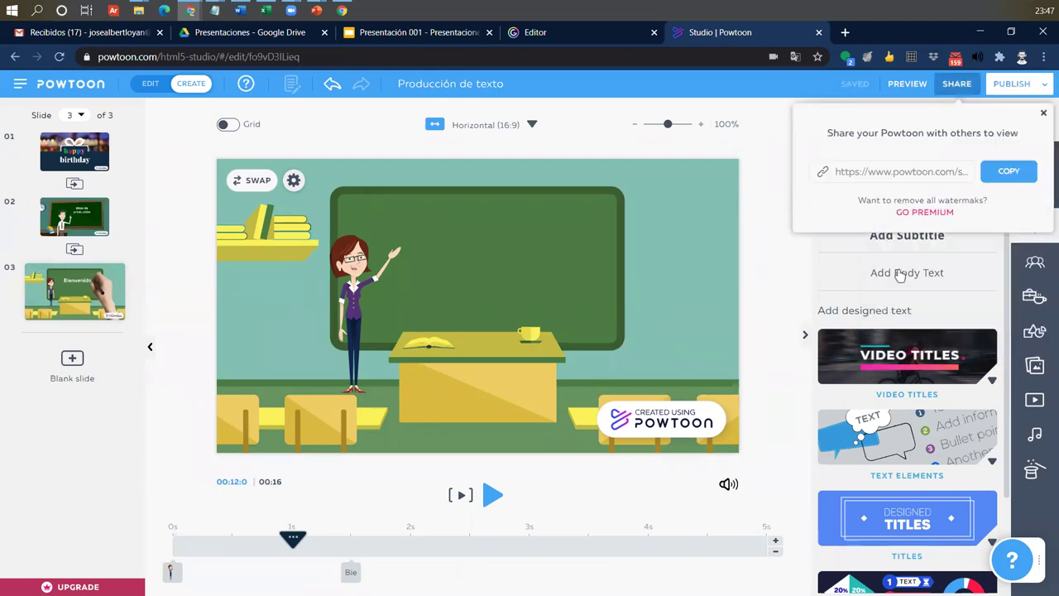
click(1021, 172)
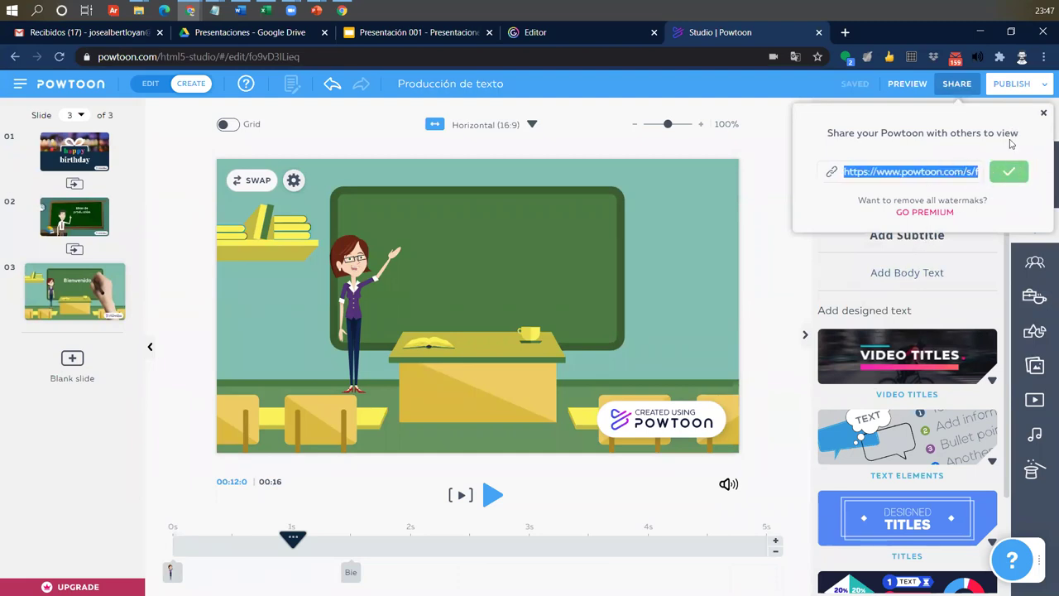
click(1044, 116)
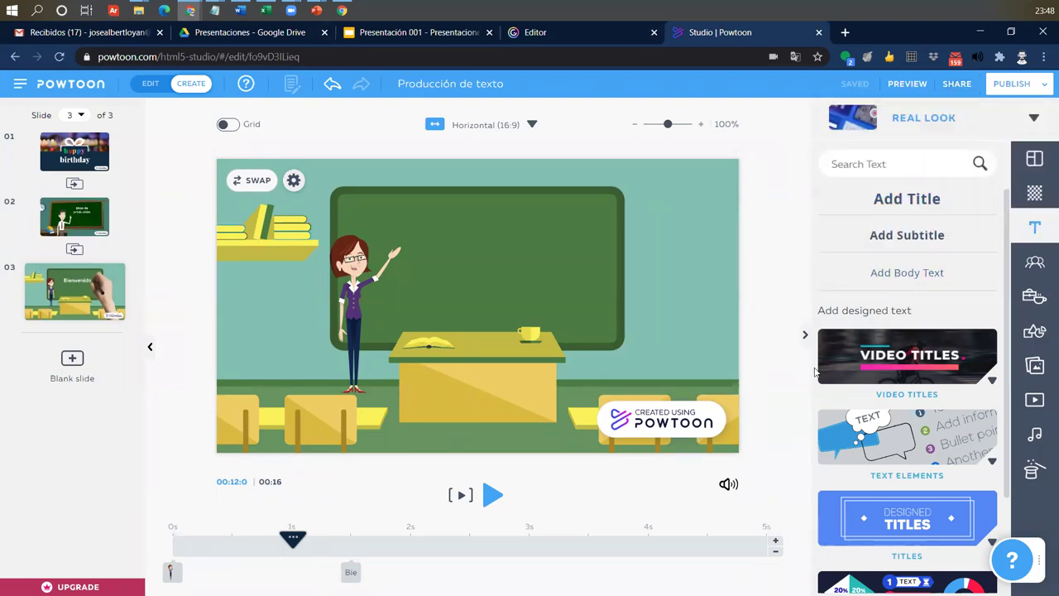
Examine the details and privacy options for publishing to the Powtoon player, leaving without publishing.
click(993, 86)
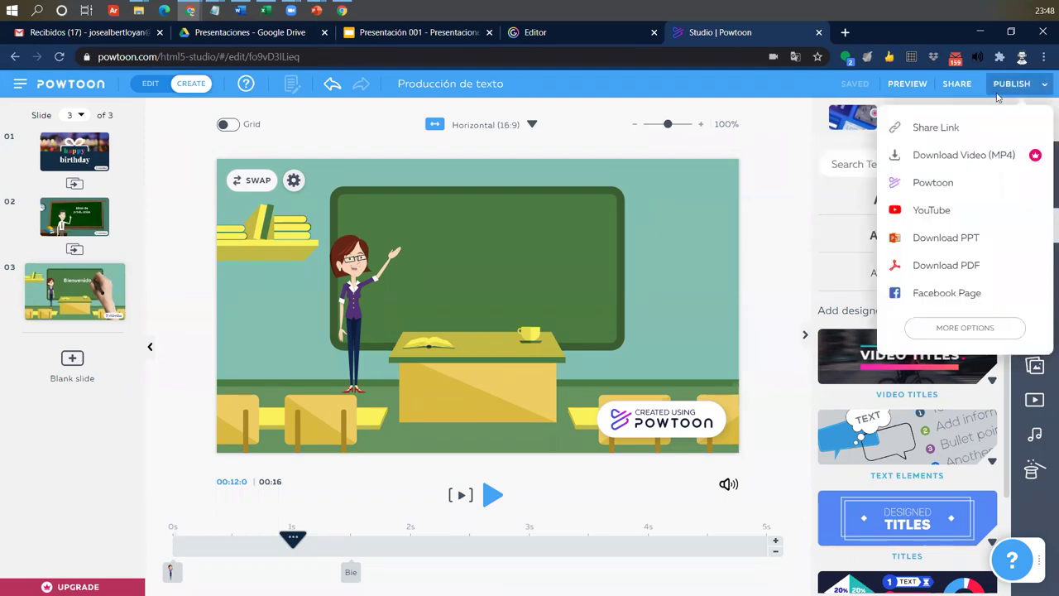
click(960, 329)
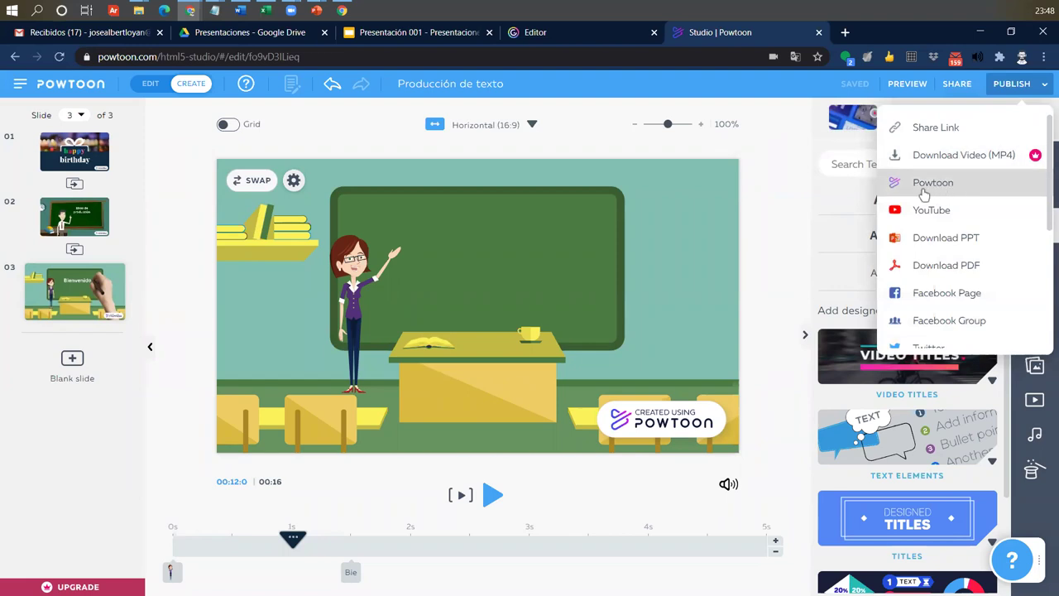
click(984, 179)
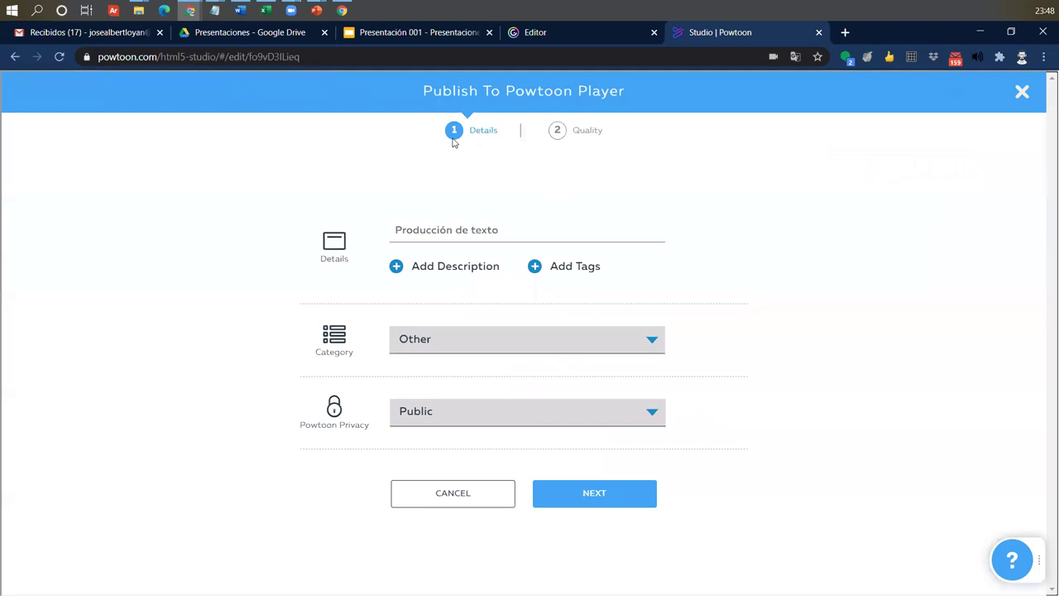
click(578, 419)
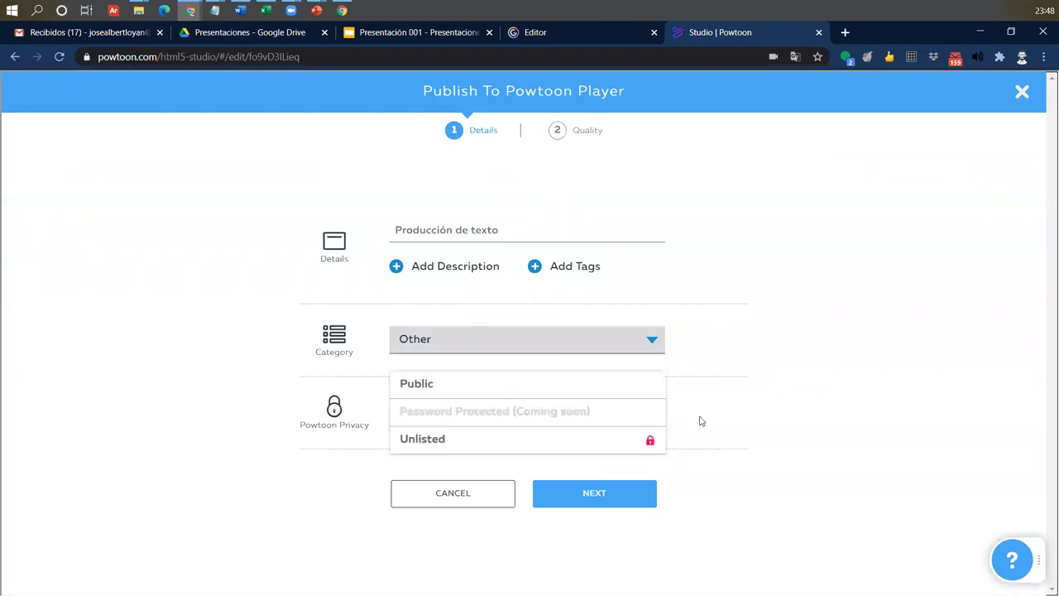
click(1022, 91)
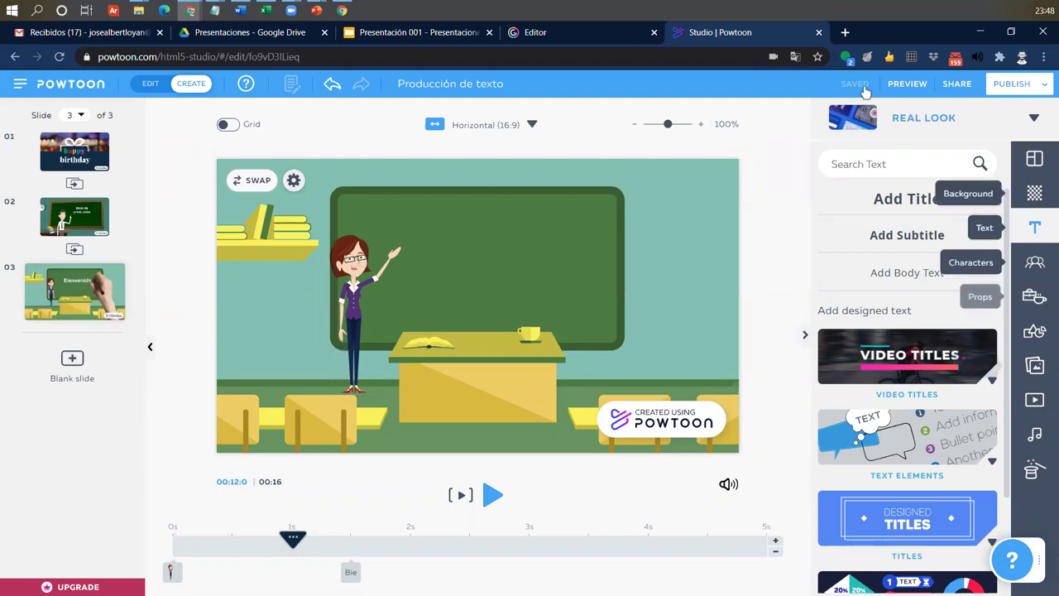
Open YouTube through Gmail, check which account is signed in, close it and return to the Powtoon publishing options.
click(1045, 86)
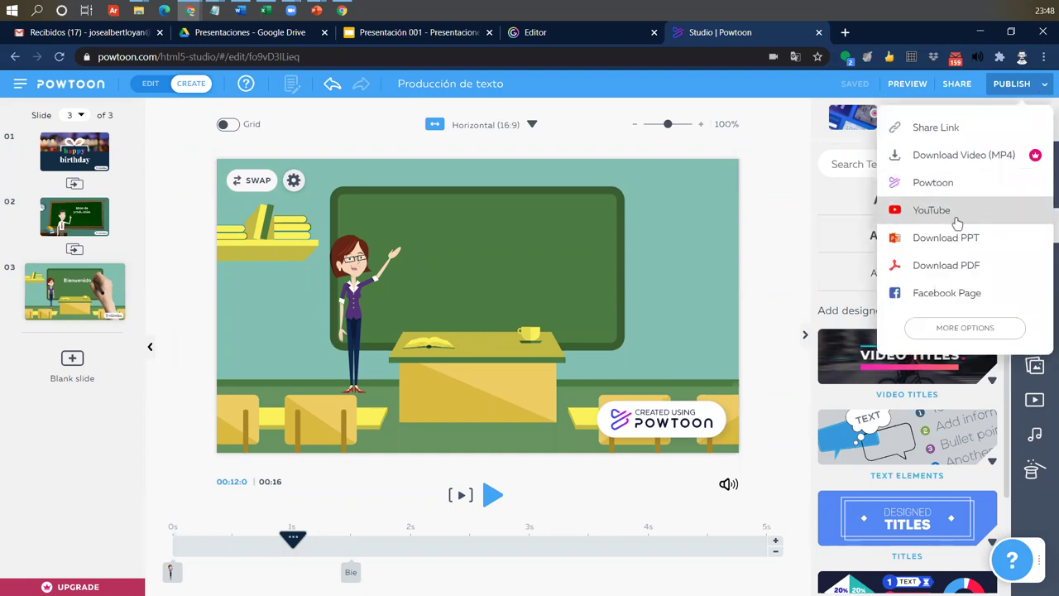
click(87, 33)
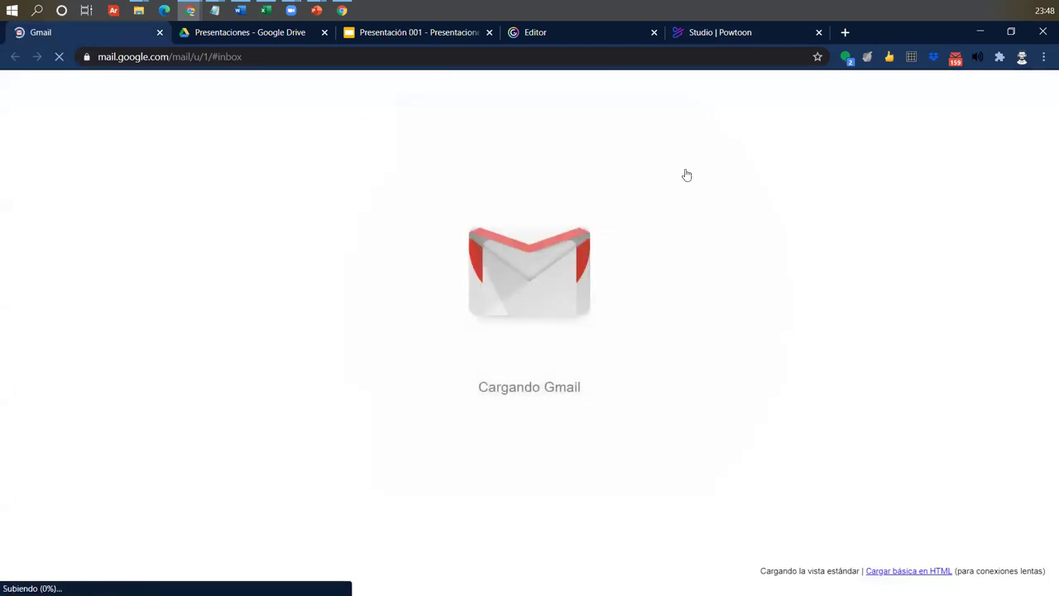
click(1004, 95)
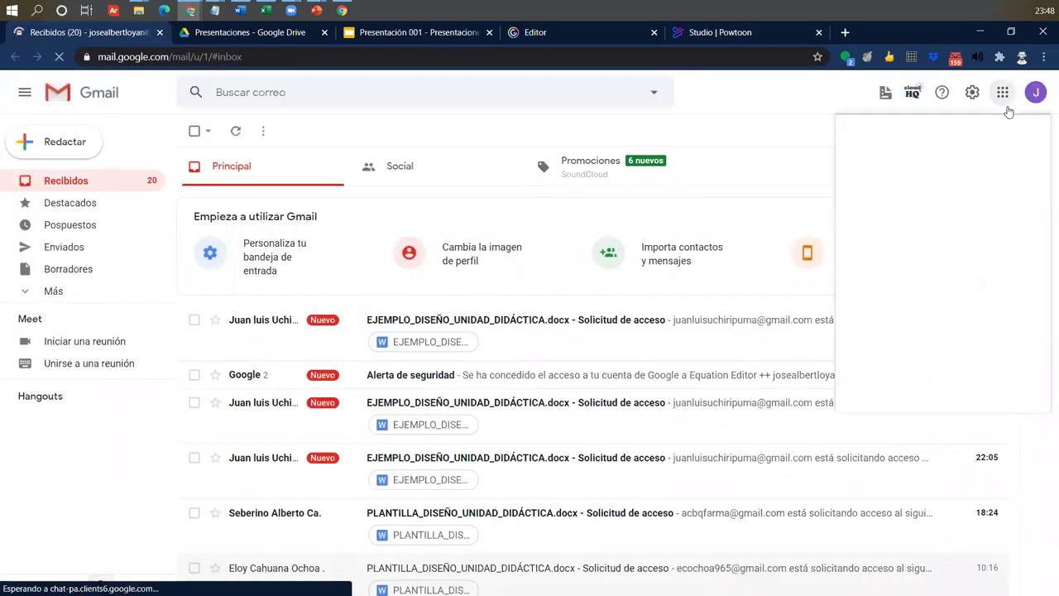
click(943, 228)
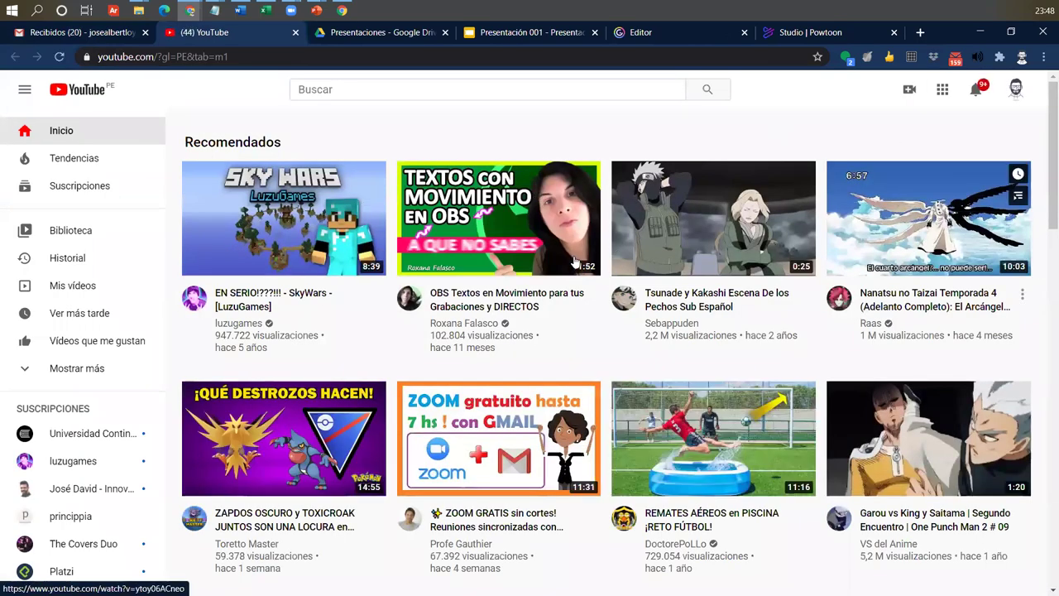
click(1016, 89)
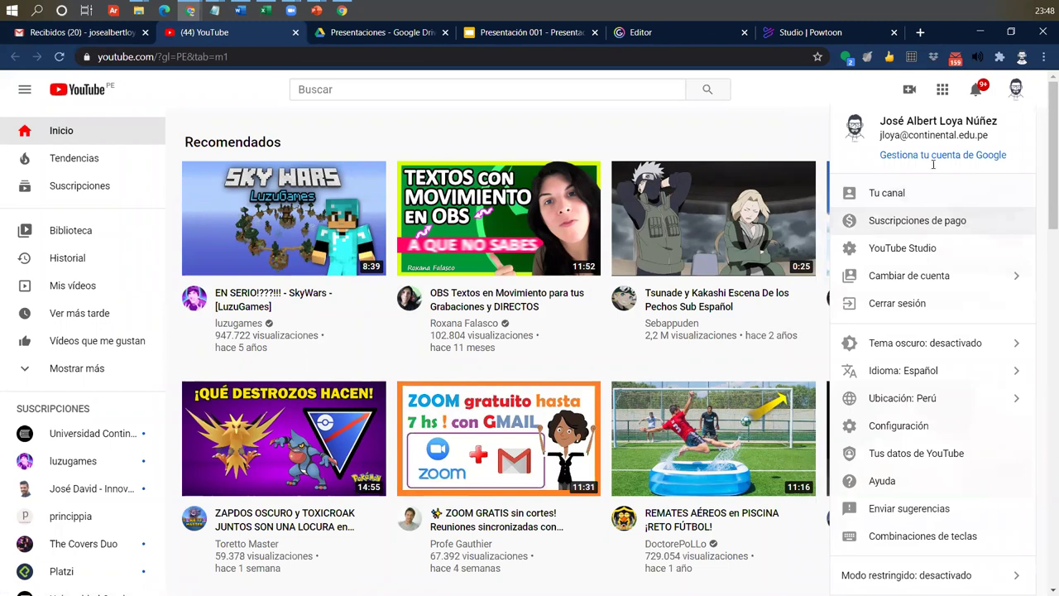
click(1026, 88)
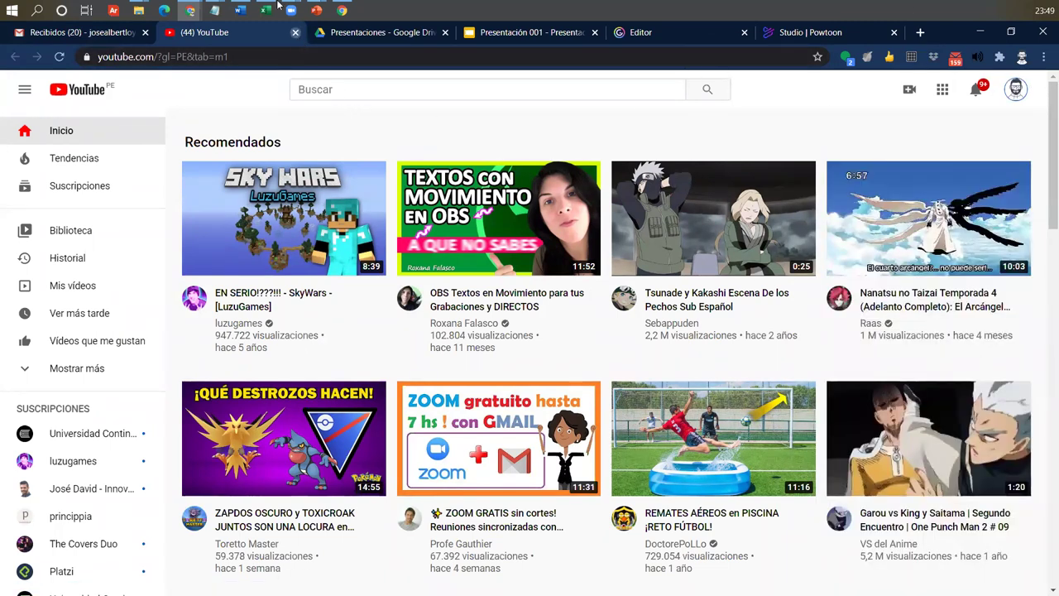
click(295, 32)
click(700, 39)
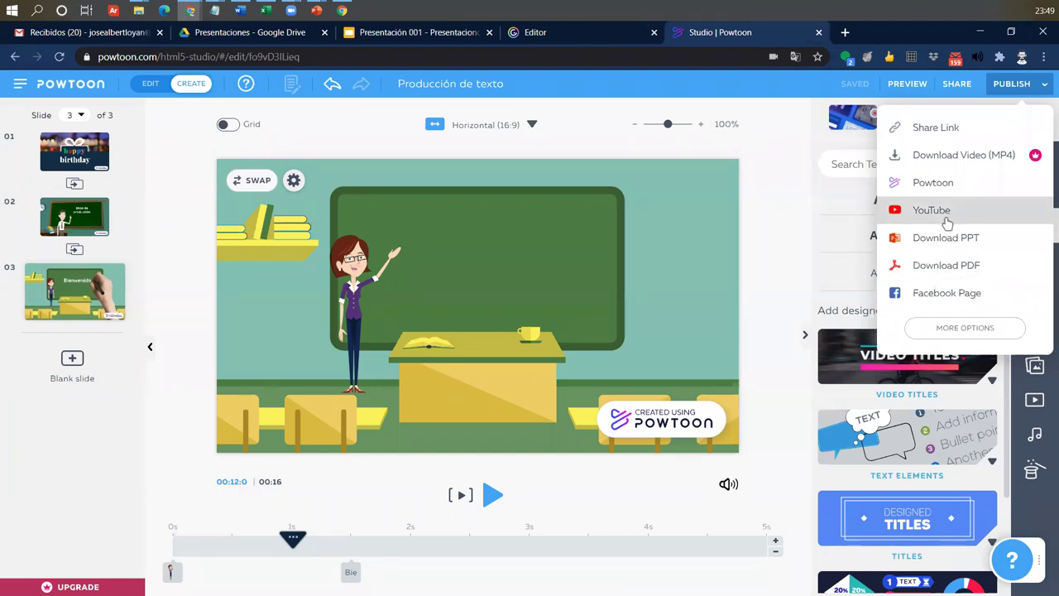
Start the Powtoon's upload to YouTube and view the sign-in window for adding another YouTube account.
click(950, 267)
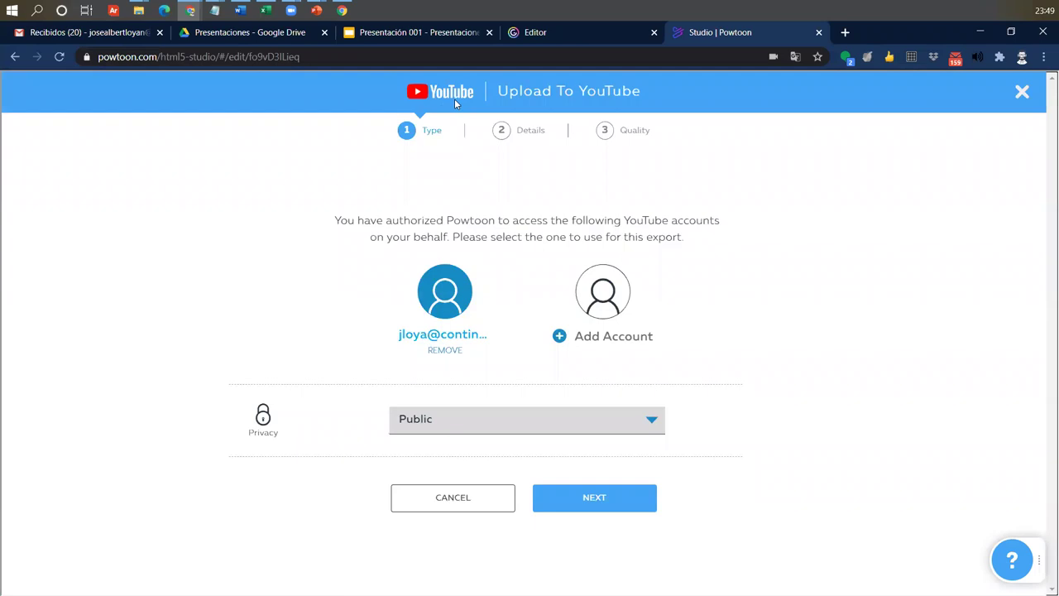
drag(502, 90, 636, 90)
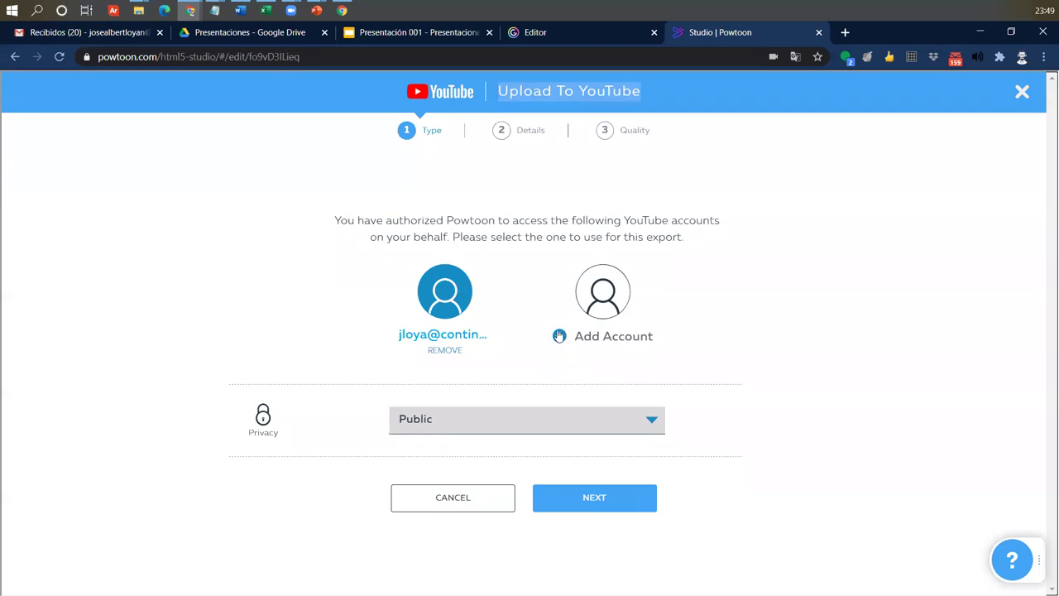
click(601, 342)
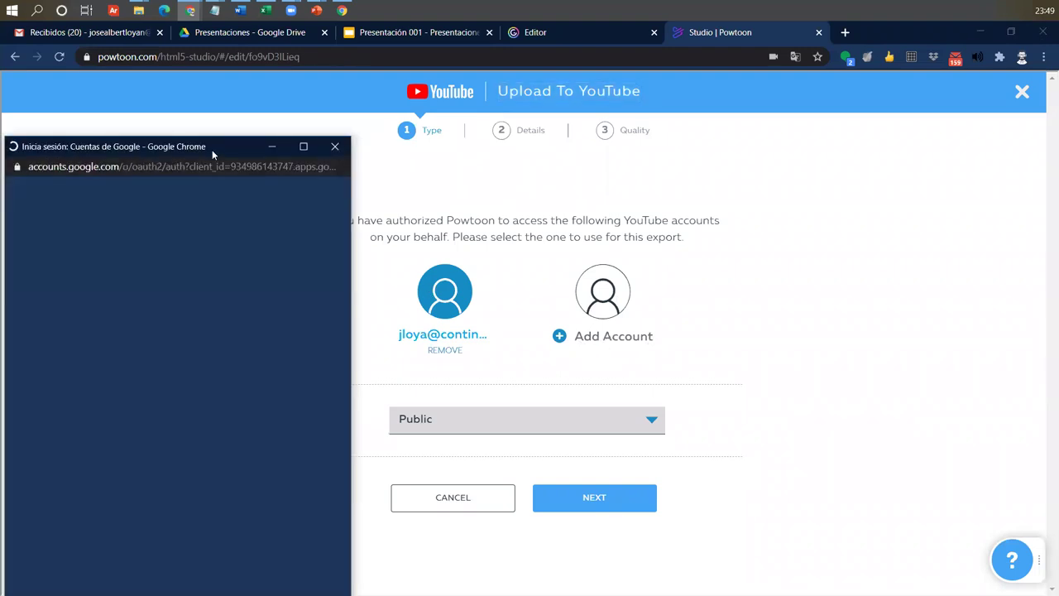
drag(214, 145, 344, 81)
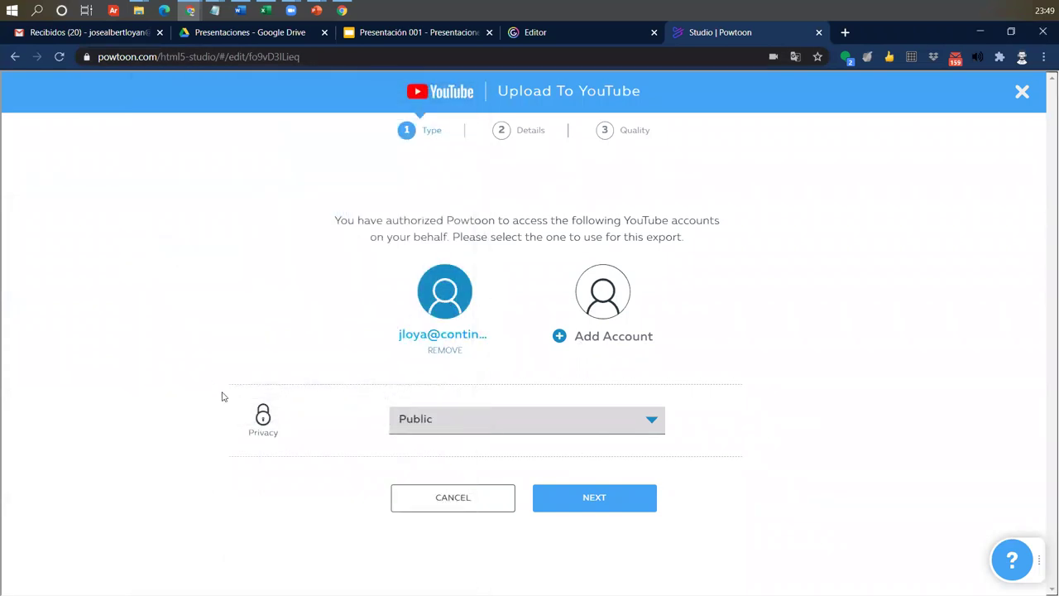
Set the YouTube video's privacy to Unlisted, after trying Private, and continue to the upload details.
click(516, 427)
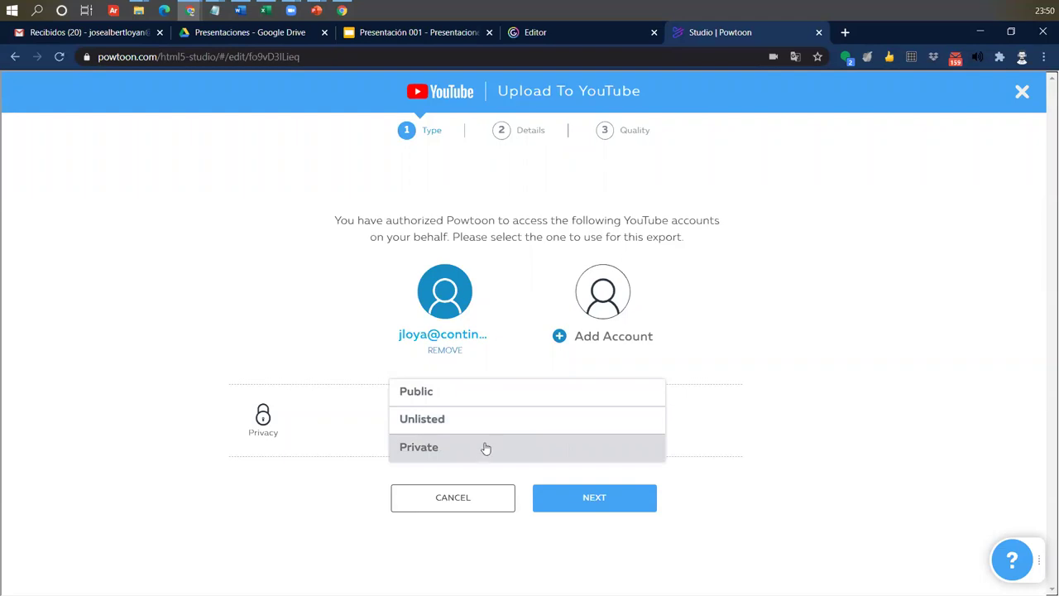
click(444, 445)
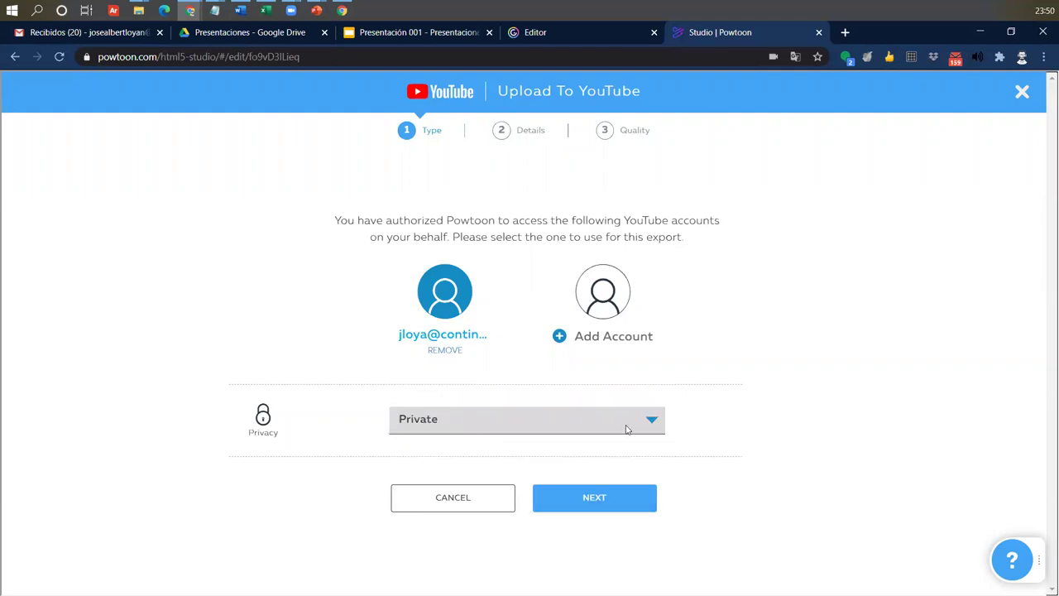
click(563, 424)
click(442, 420)
click(617, 501)
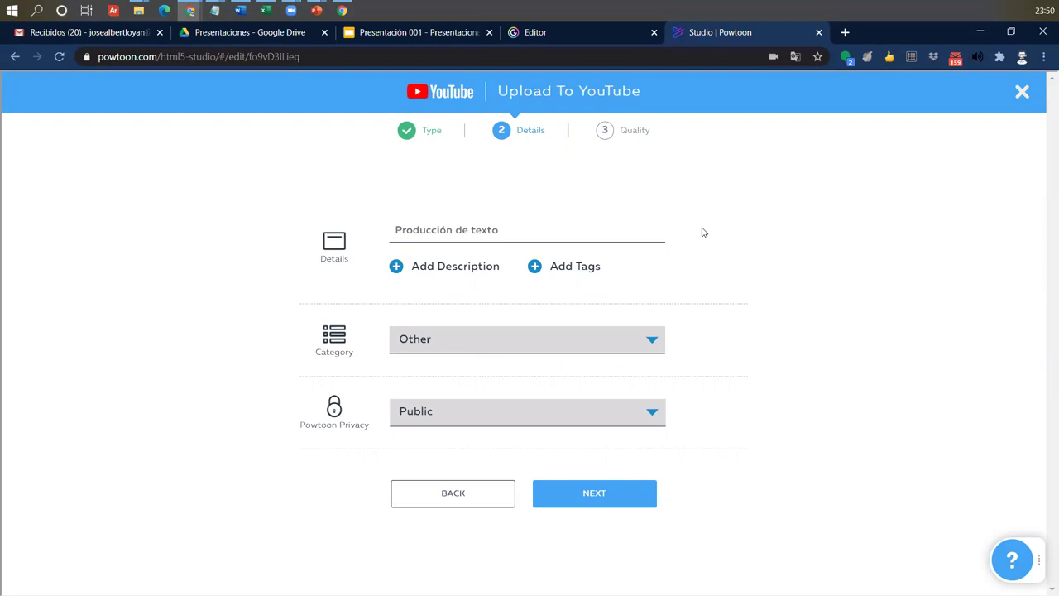
Keep the title "Producción de texto", set the category to Education and leave the Powtoon privacy on Public.
drag(393, 230, 560, 229)
click(518, 230)
click(424, 338)
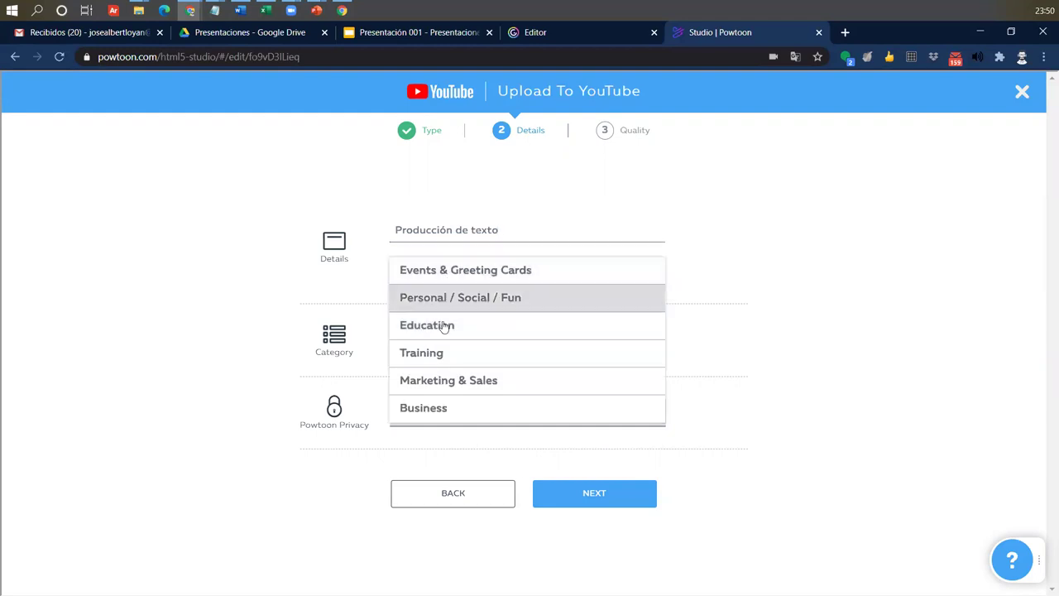
click(449, 331)
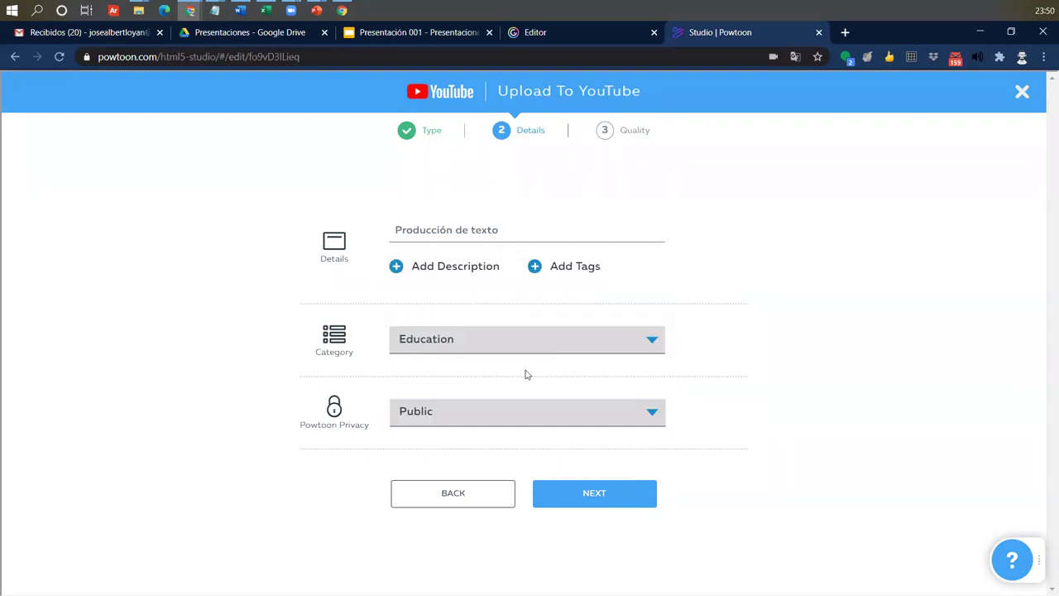
click(431, 410)
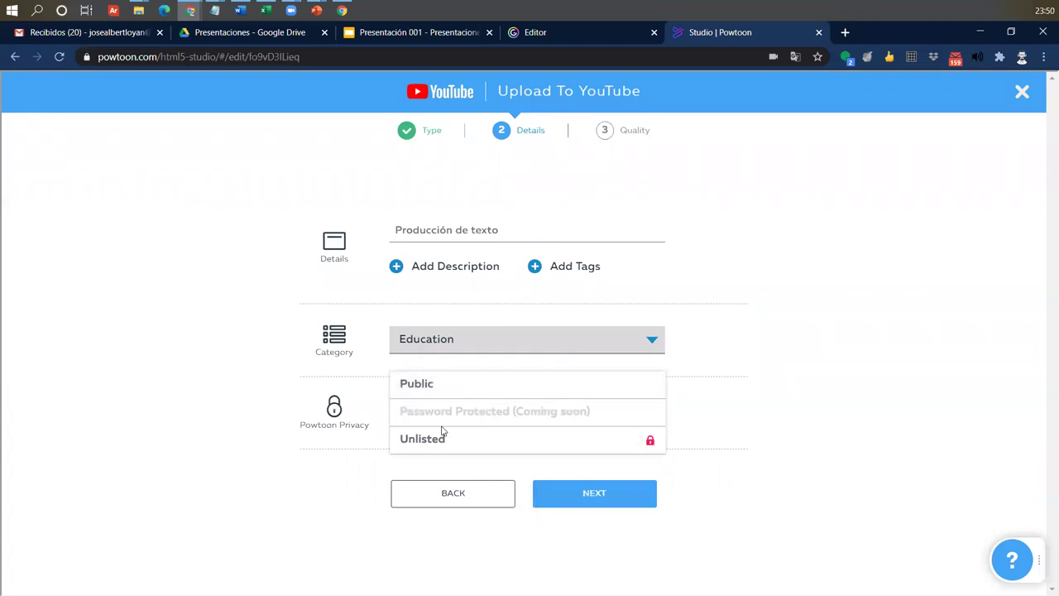
mouse_move(463, 437)
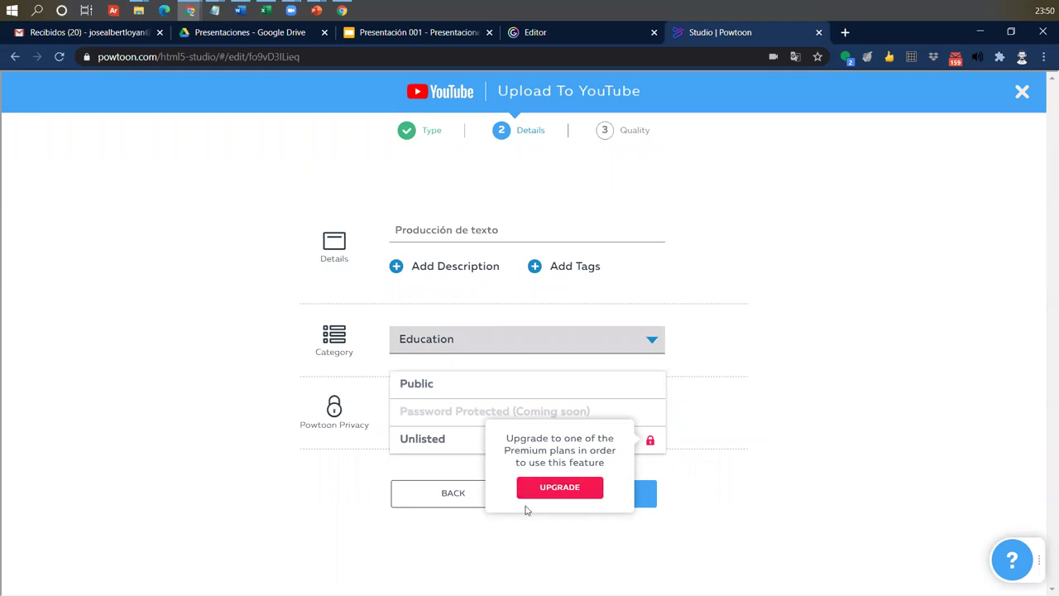
click(441, 385)
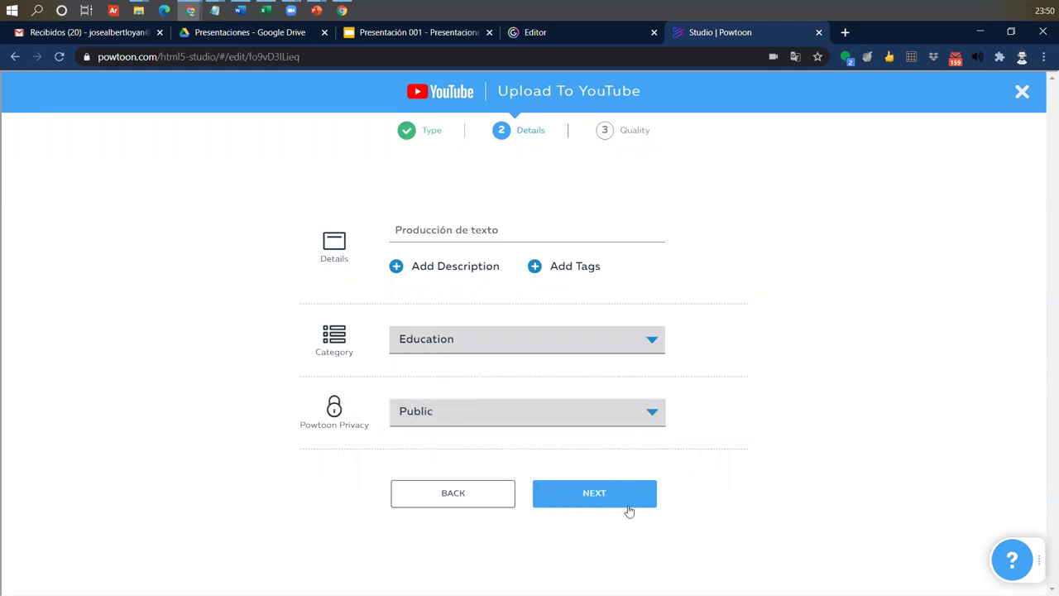
Continue to the quality settings and upload the video to YouTube with watermarks in HD Quality 720p.
click(589, 500)
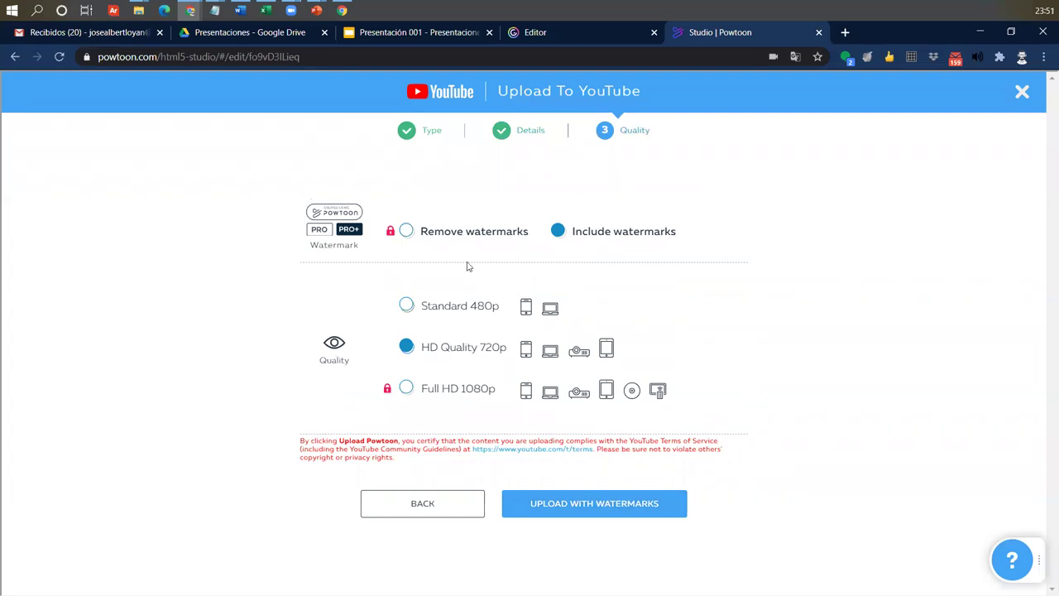
mouse_move(437, 233)
click(640, 504)
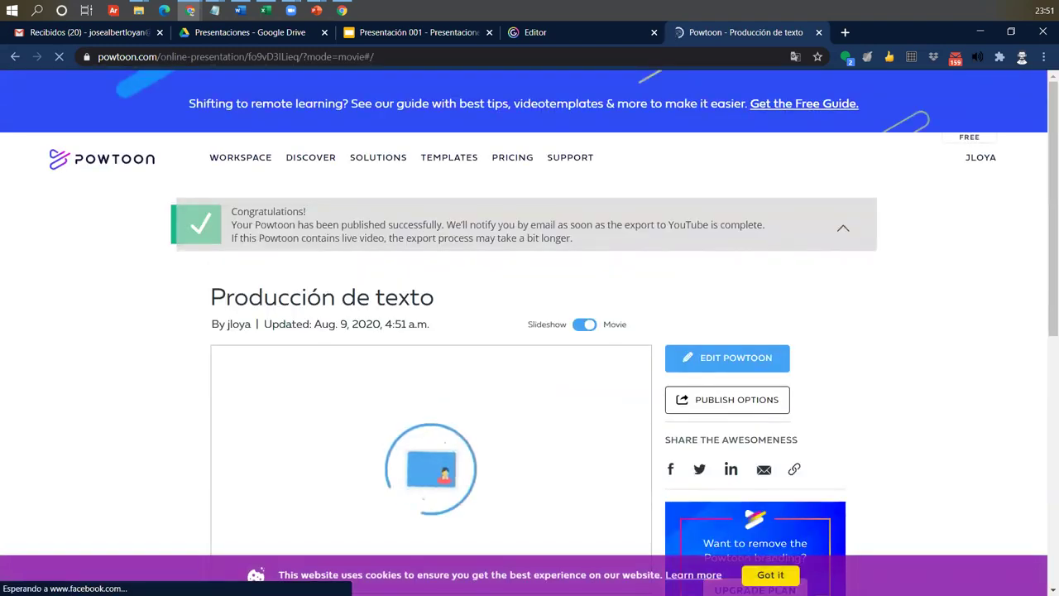
Read the publishing notice and play the published Powtoon through in Movie mode.
drag(267, 223, 491, 222)
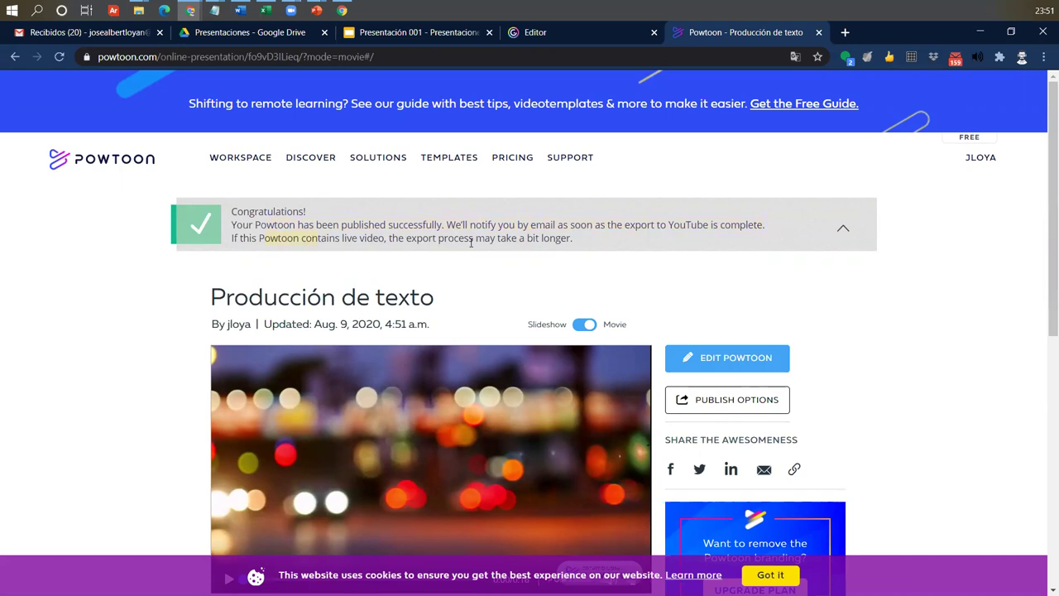
scroll(662, 224, down, 3)
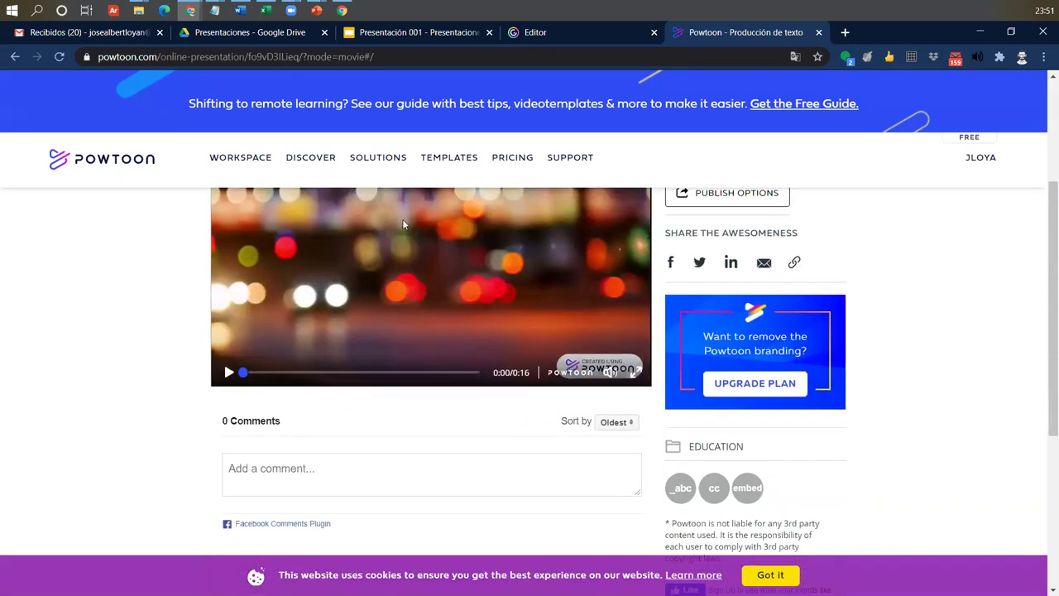
scroll(471, 344, up, 2)
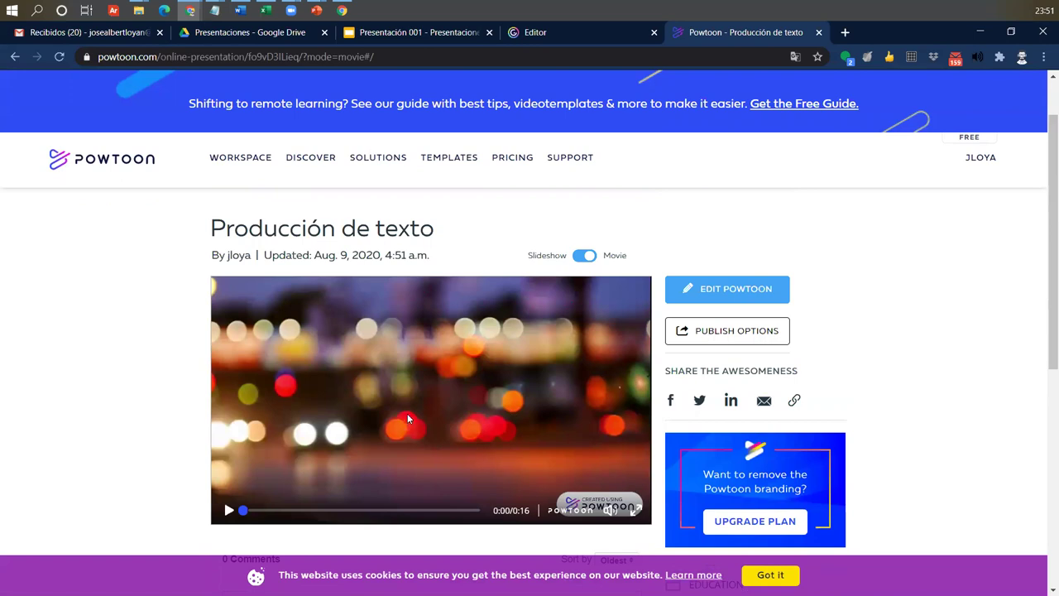
scroll(198, 510, down, 1)
click(230, 440)
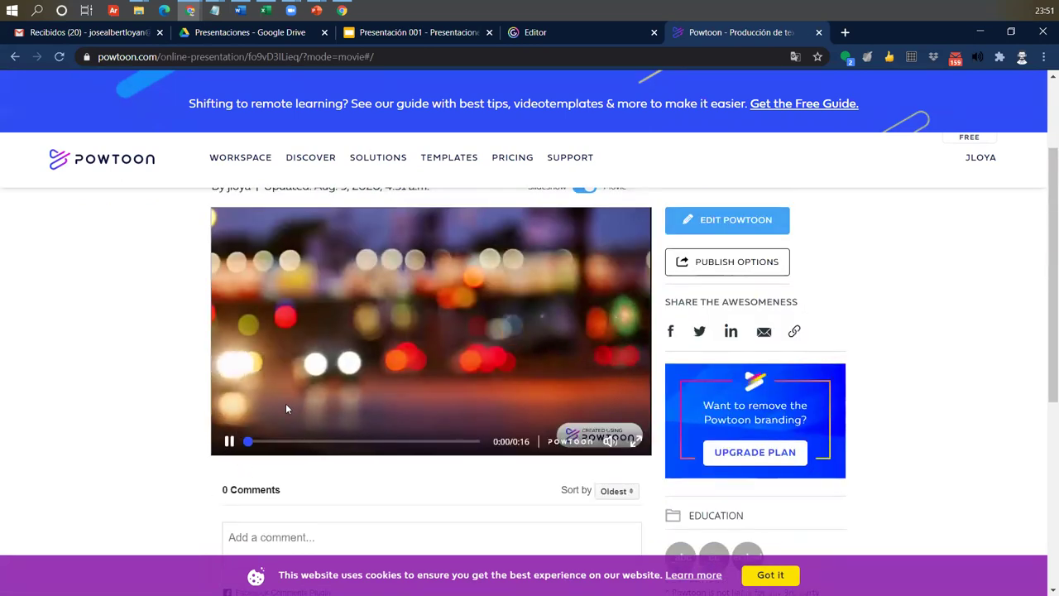
scroll(265, 451, up, 2)
scroll(279, 469, down, 1)
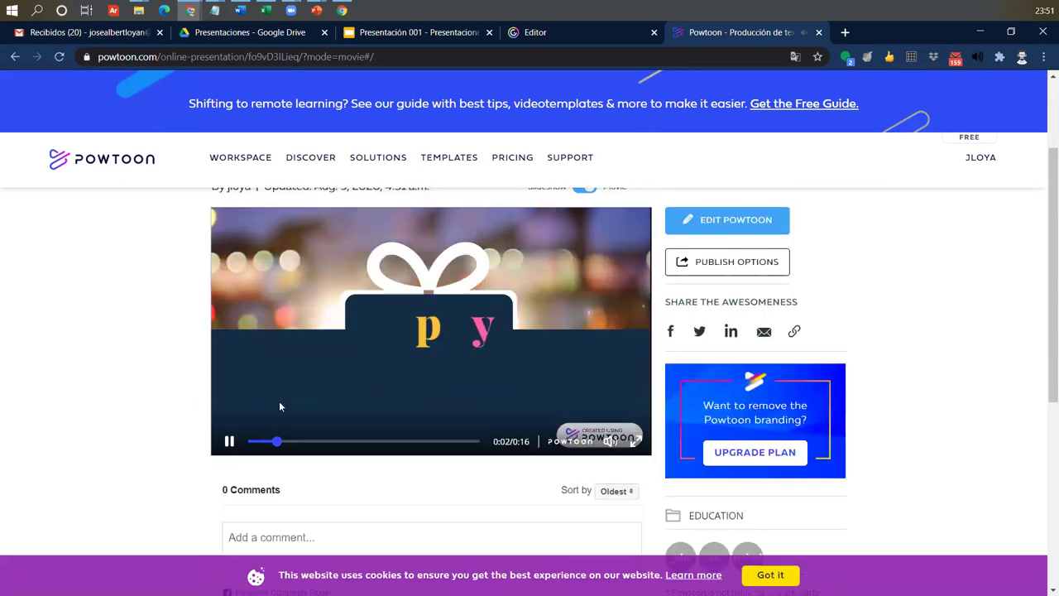
scroll(440, 372, up, 1)
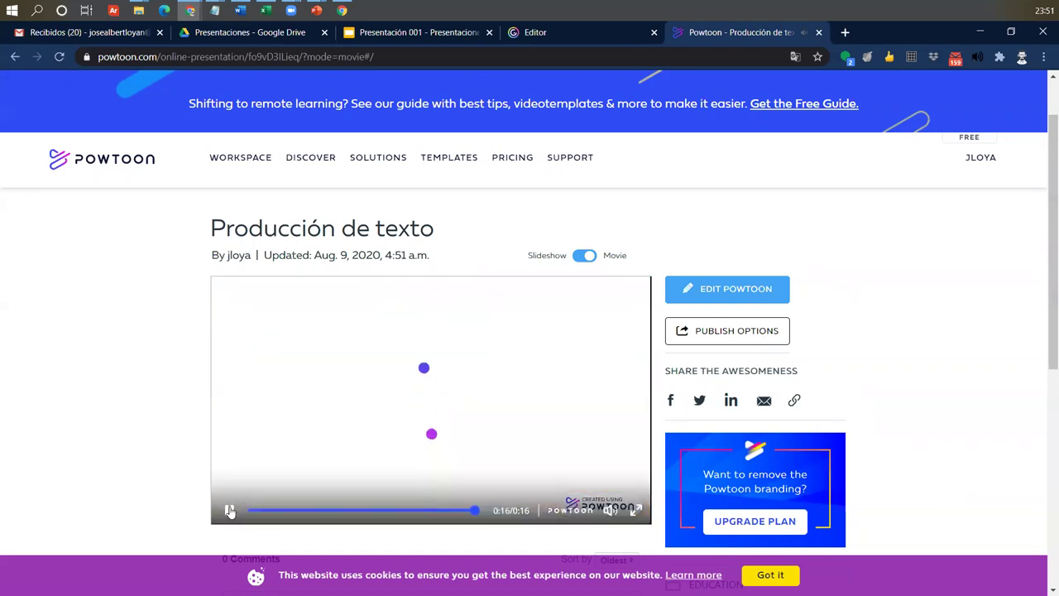
Switch the published Powtoon to Slideshow mode, advance to the second slide and switch back to Movie mode.
click(586, 255)
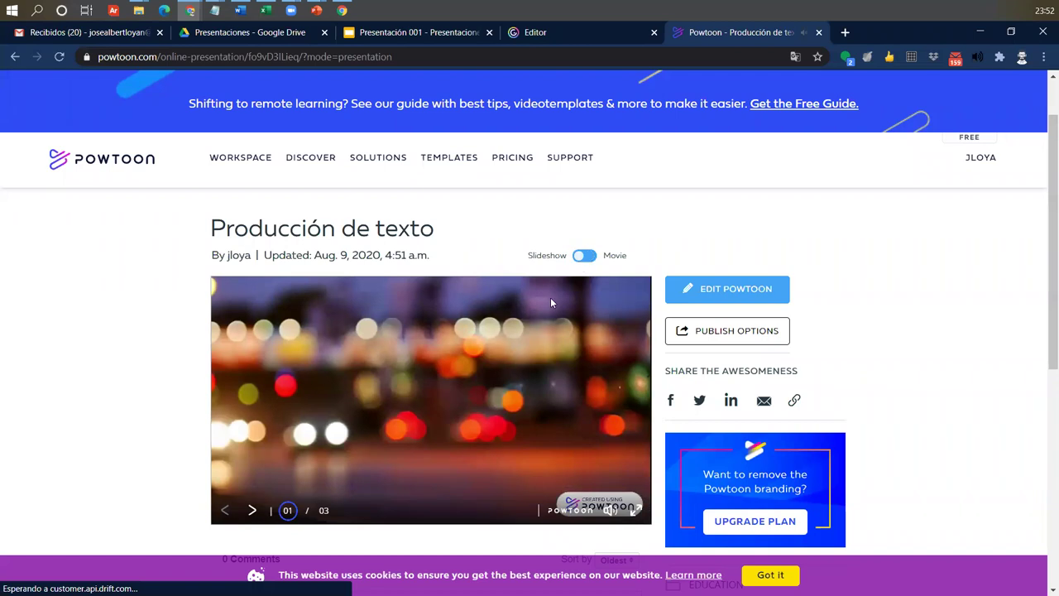
click(251, 510)
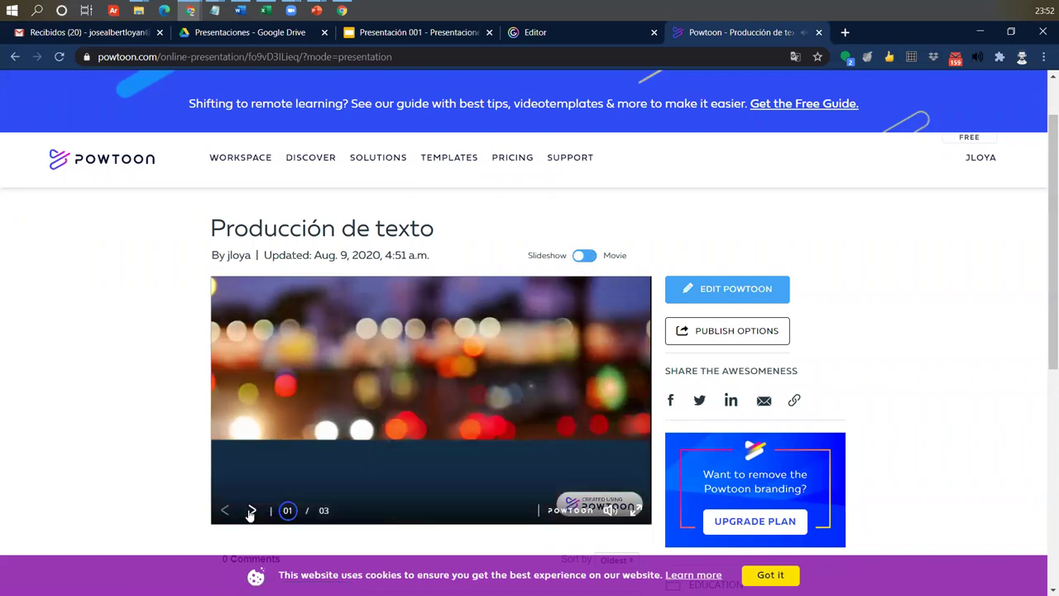
mouse_move(302, 434)
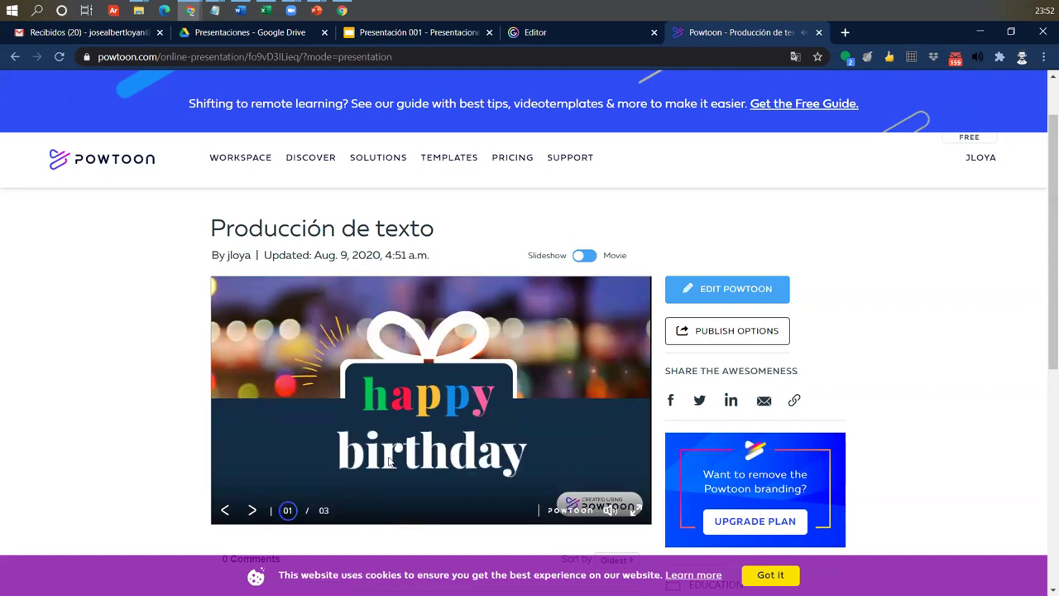
click(252, 511)
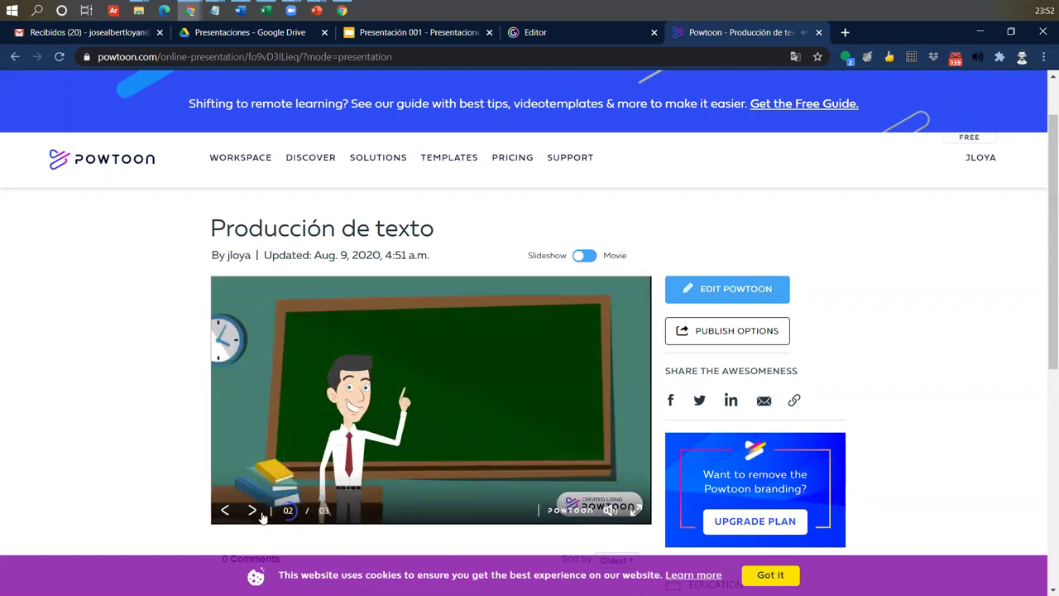
click(591, 262)
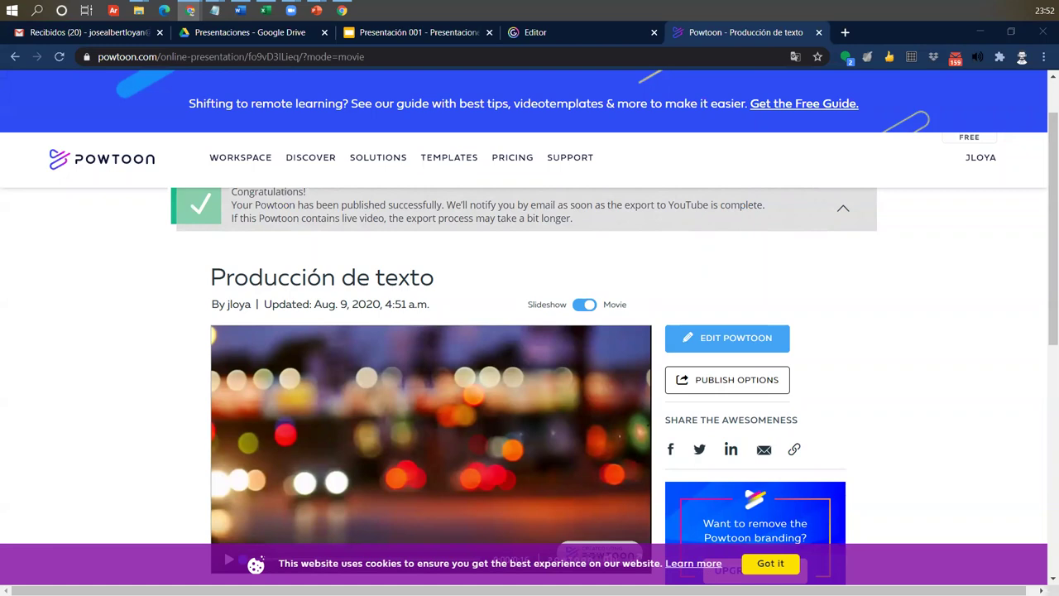
Open the publication e-mail in a new Gmail tab and read its message about the finished YouTube export.
click(846, 33)
right_click(745, 56)
click(778, 166)
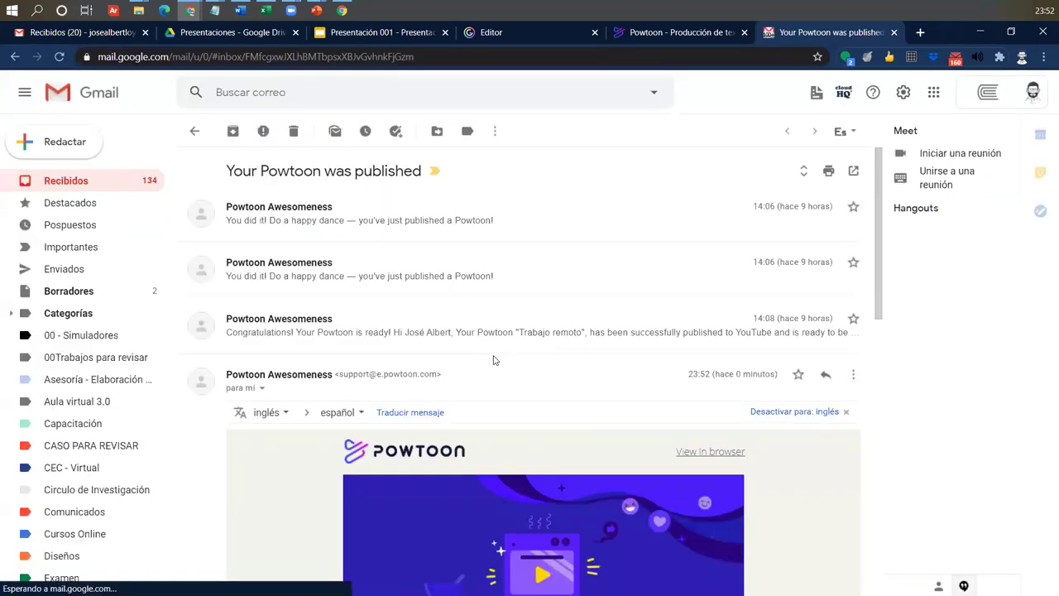
scroll(493, 360, down, 5)
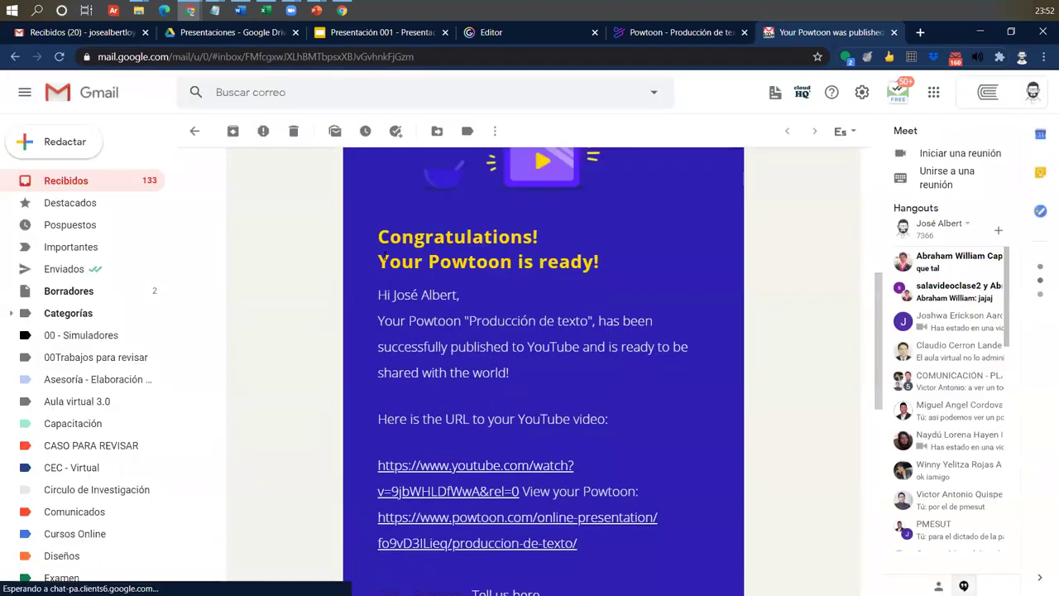
drag(379, 232, 598, 262)
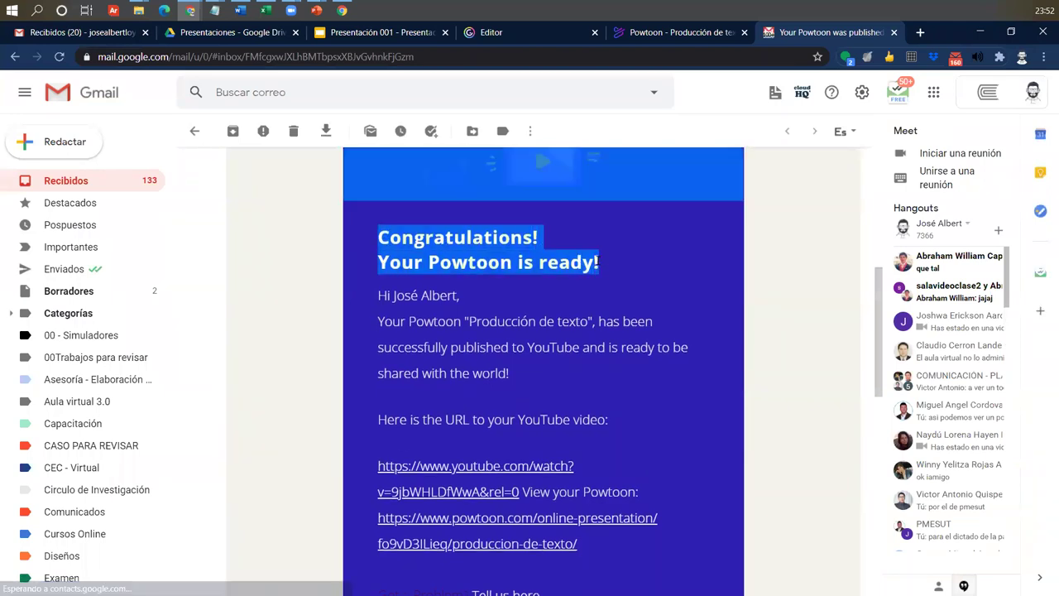
Read the rest of the publication e-mail and open its link to the YouTube video.
click(651, 327)
drag(392, 296, 577, 323)
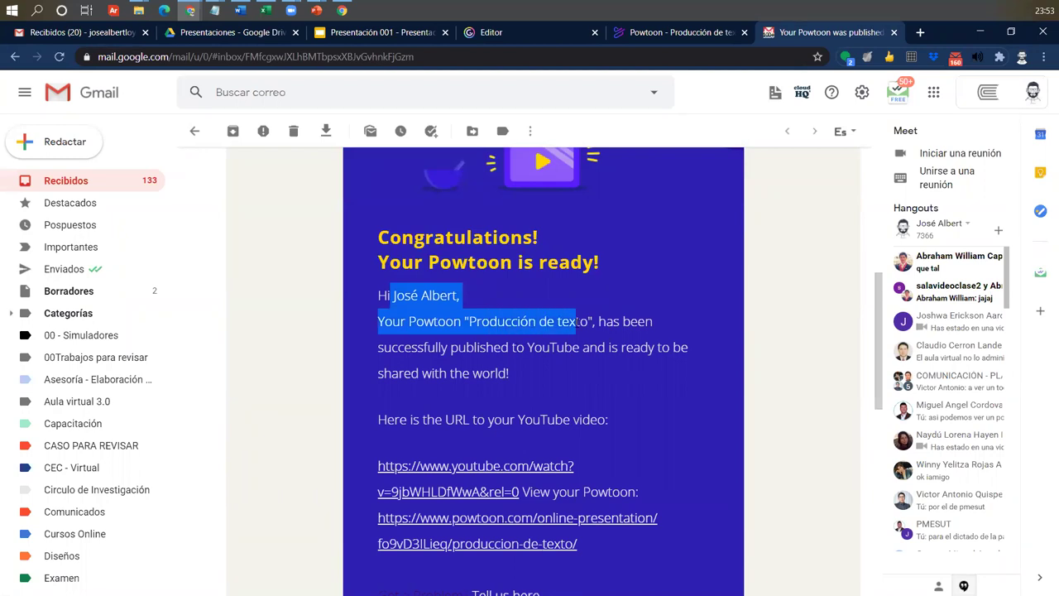
click(444, 339)
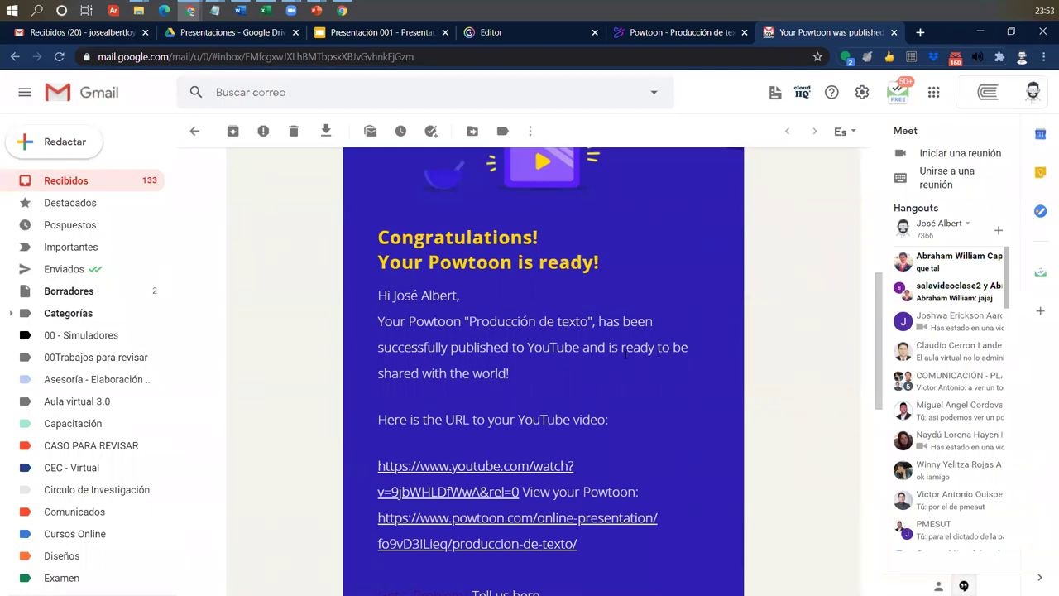
drag(400, 379, 519, 381)
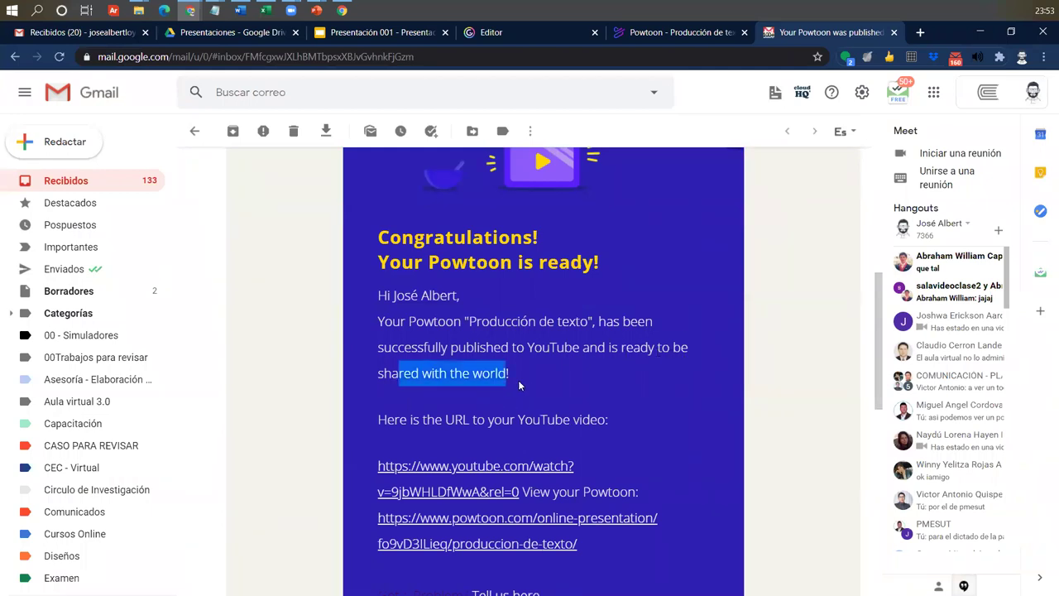
click(534, 378)
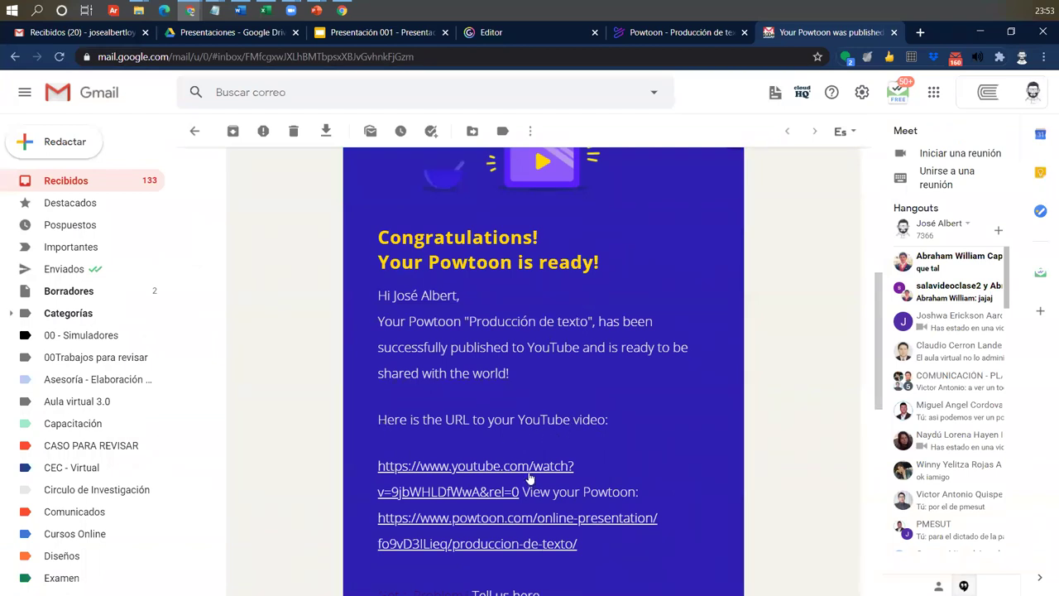
click(504, 466)
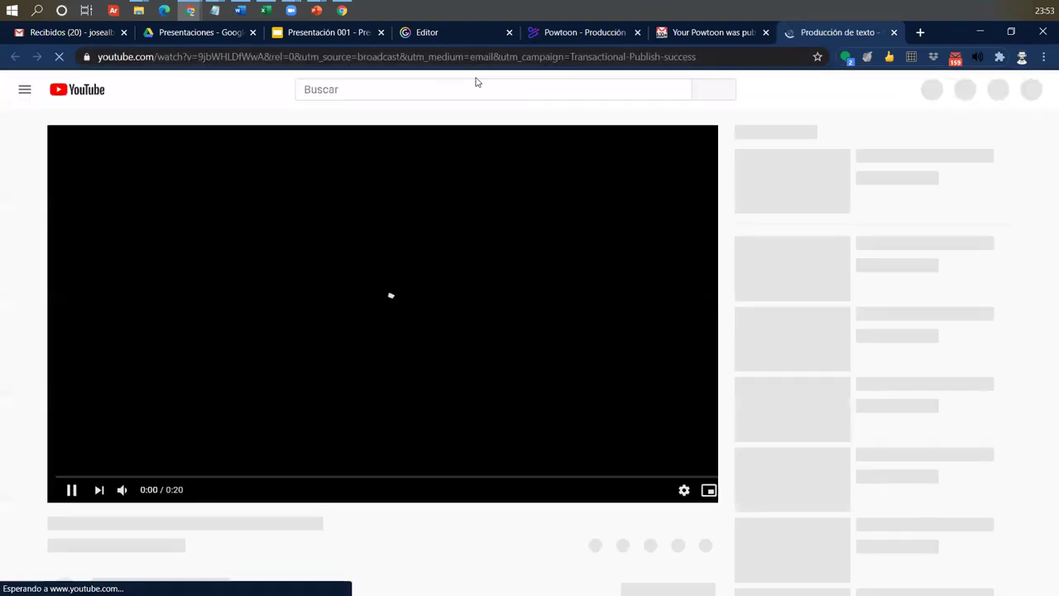
Copy the YouTube video's share link and close the sharing dialog.
scroll(496, 460, down, 1)
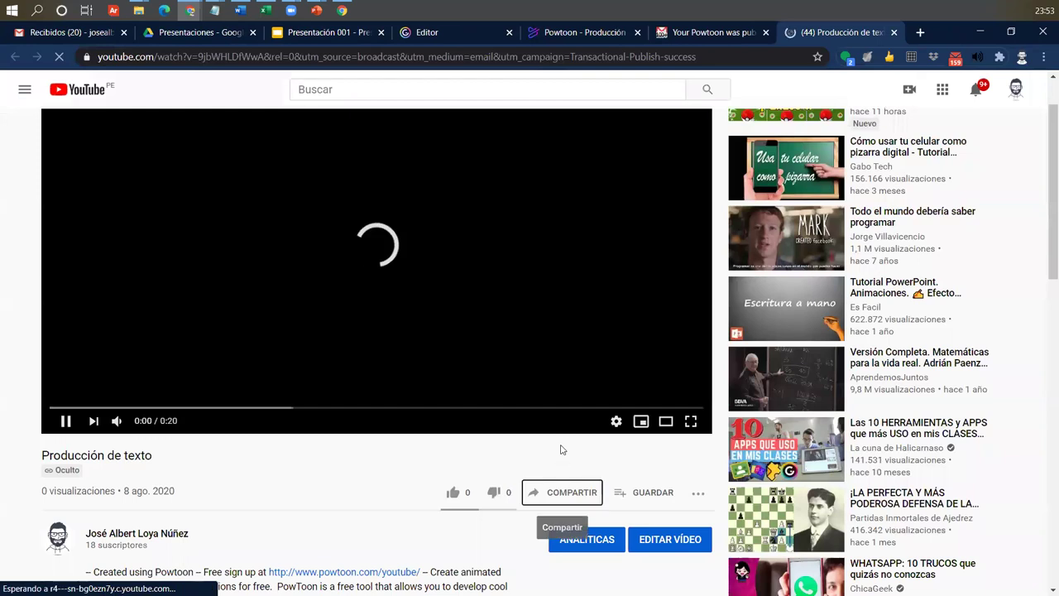
click(562, 491)
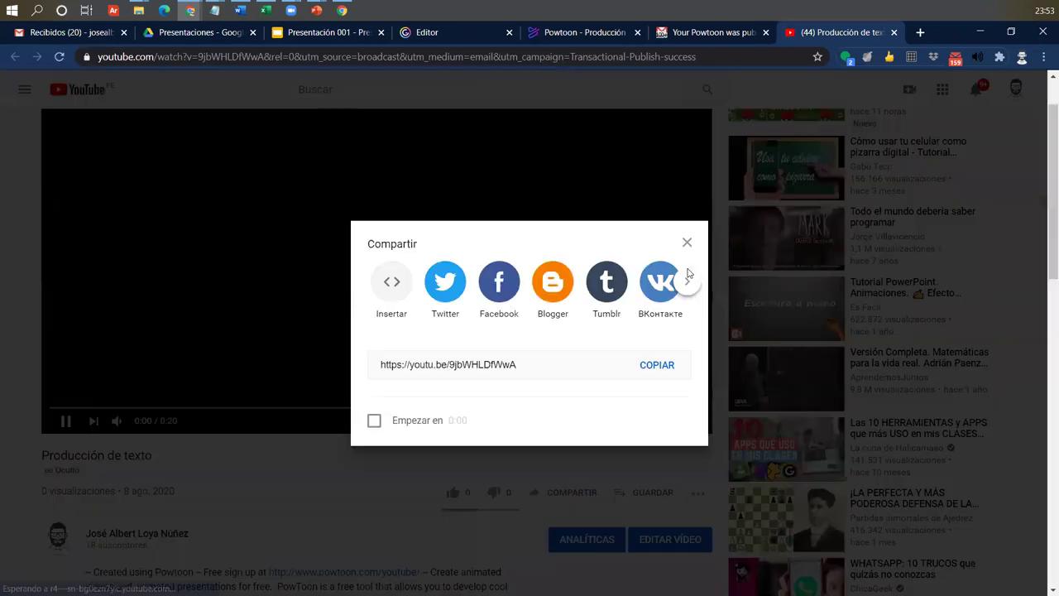
click(451, 365)
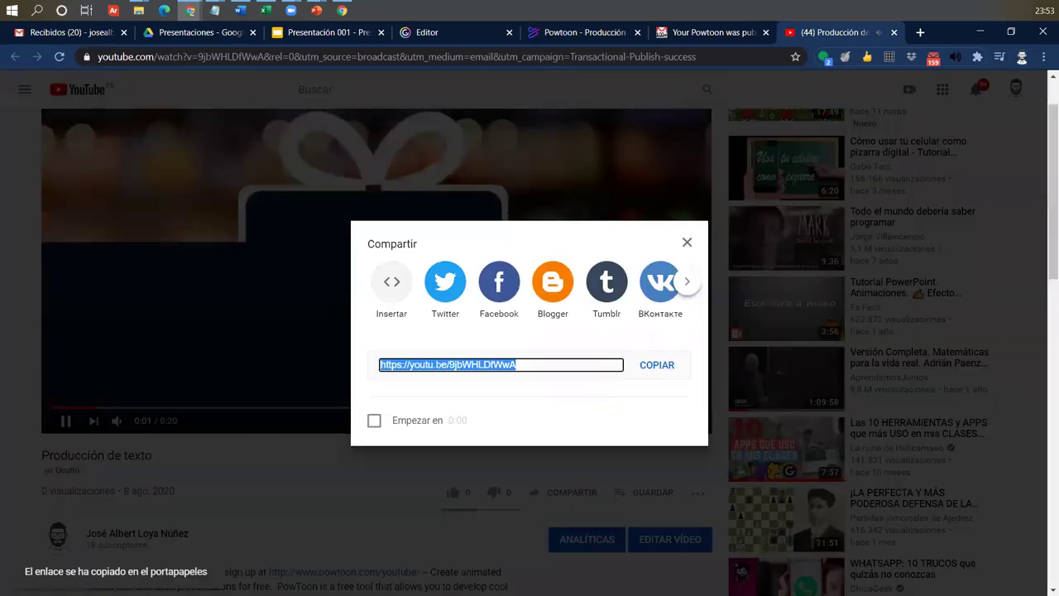
key(Escape)
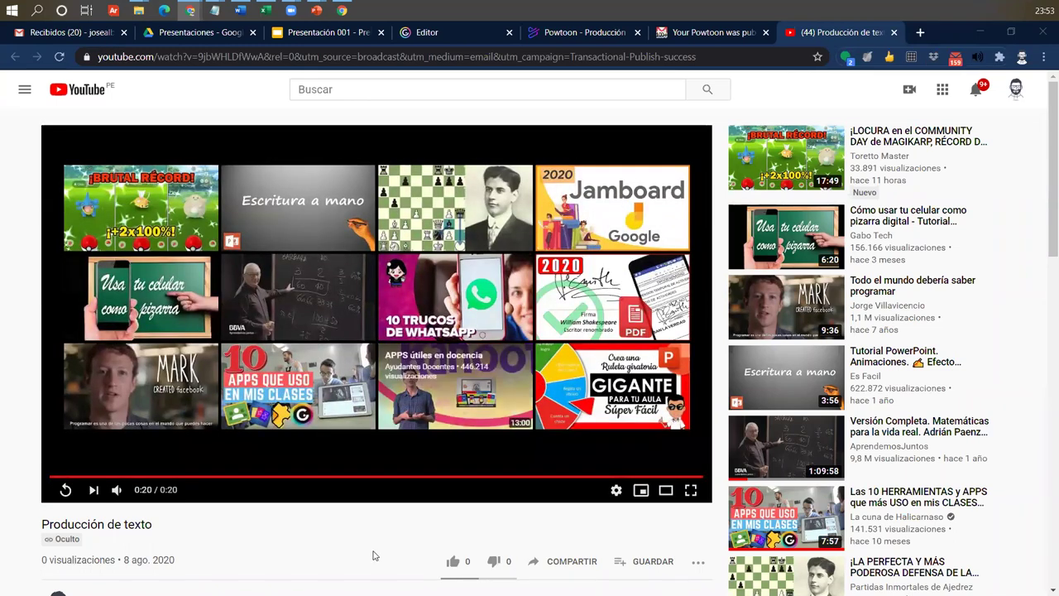
Examine the title, visibility label and description under the finished YouTube video, muting the player's sound.
scroll(238, 331, down, 1)
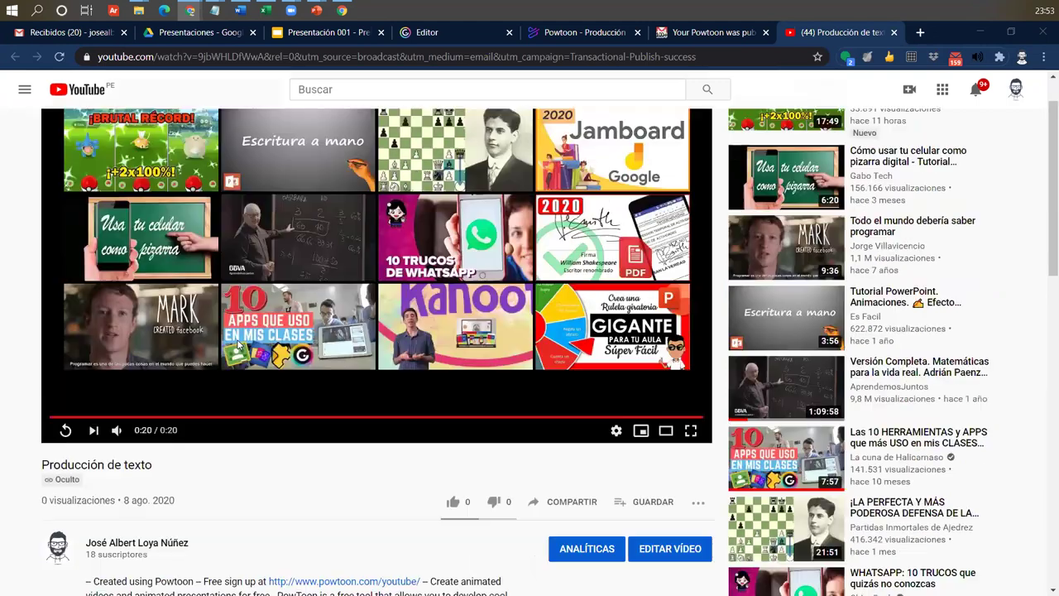
scroll(308, 368, down, 1)
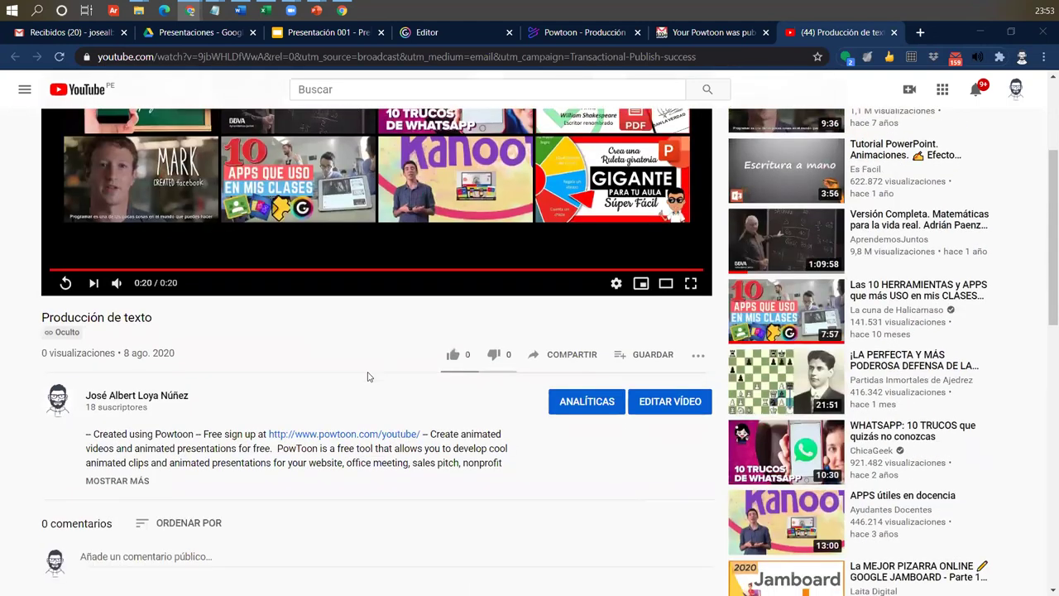
scroll(367, 374, up, 2)
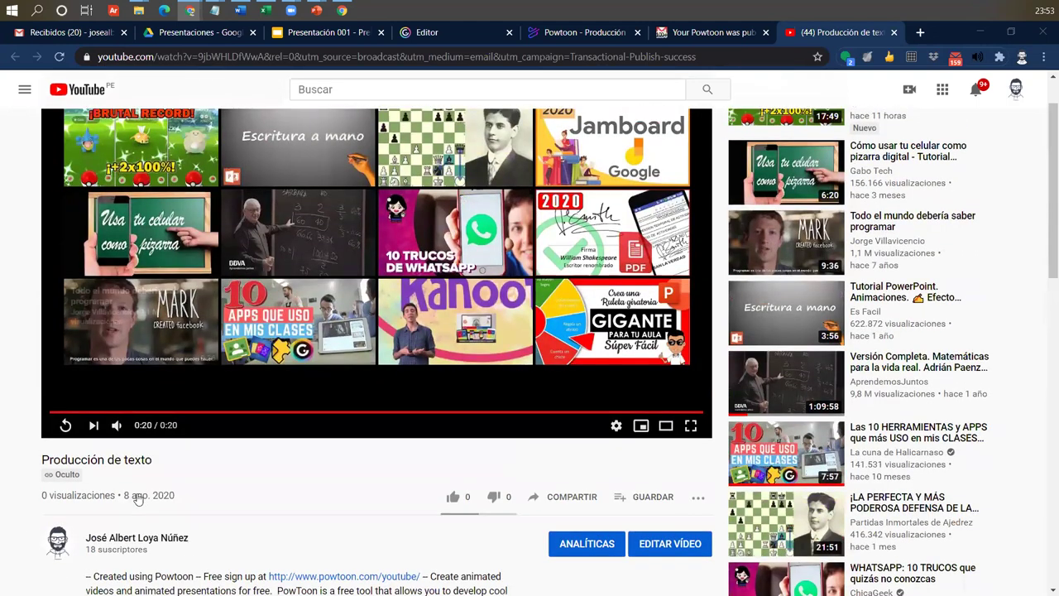
scroll(74, 502, up, 1)
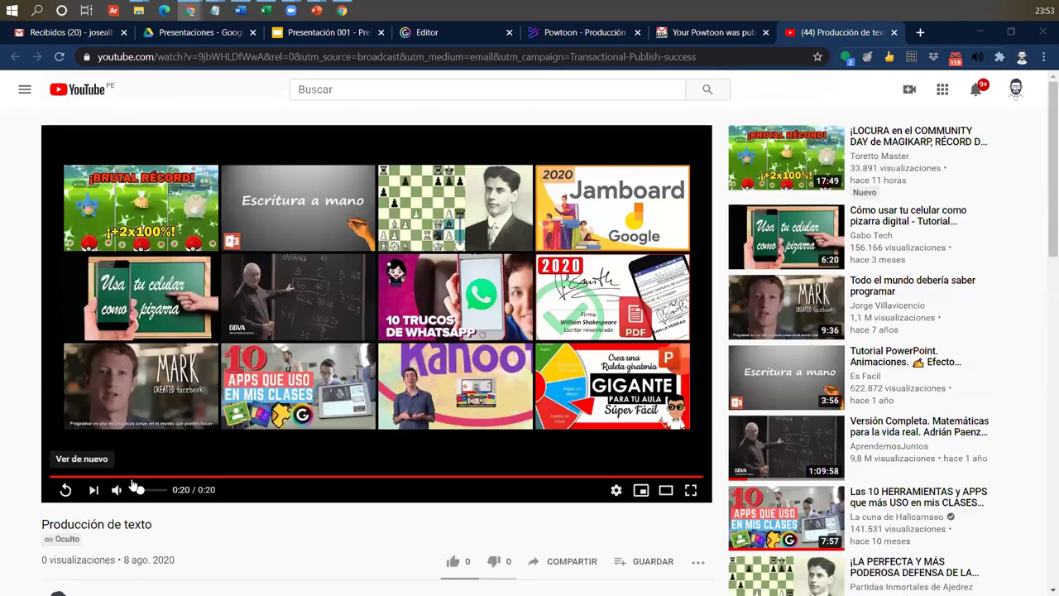
drag(133, 484, 124, 488)
scroll(204, 370, down, 1)
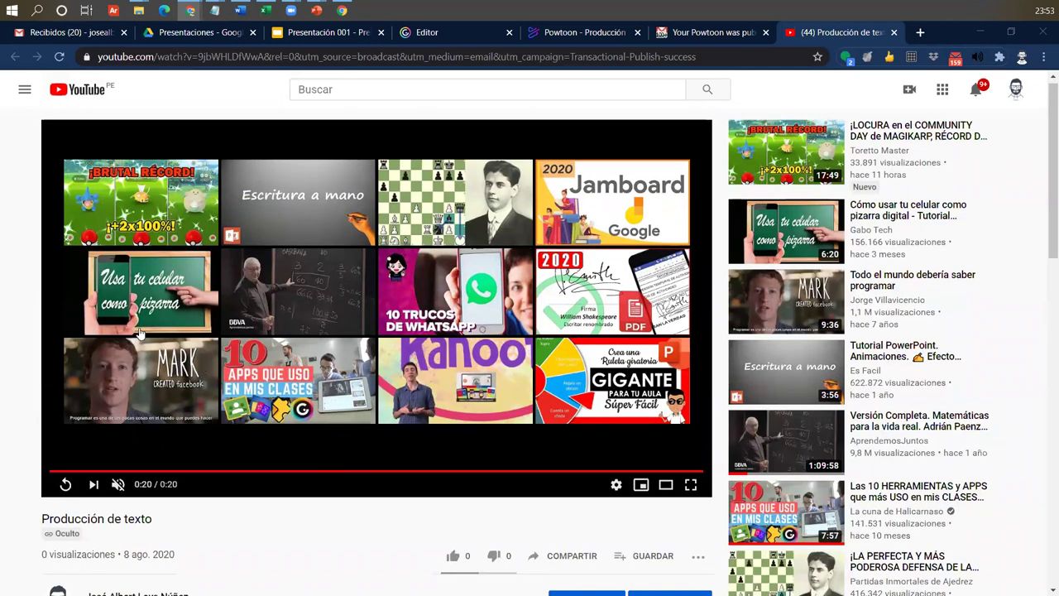
scroll(139, 333, down, 3)
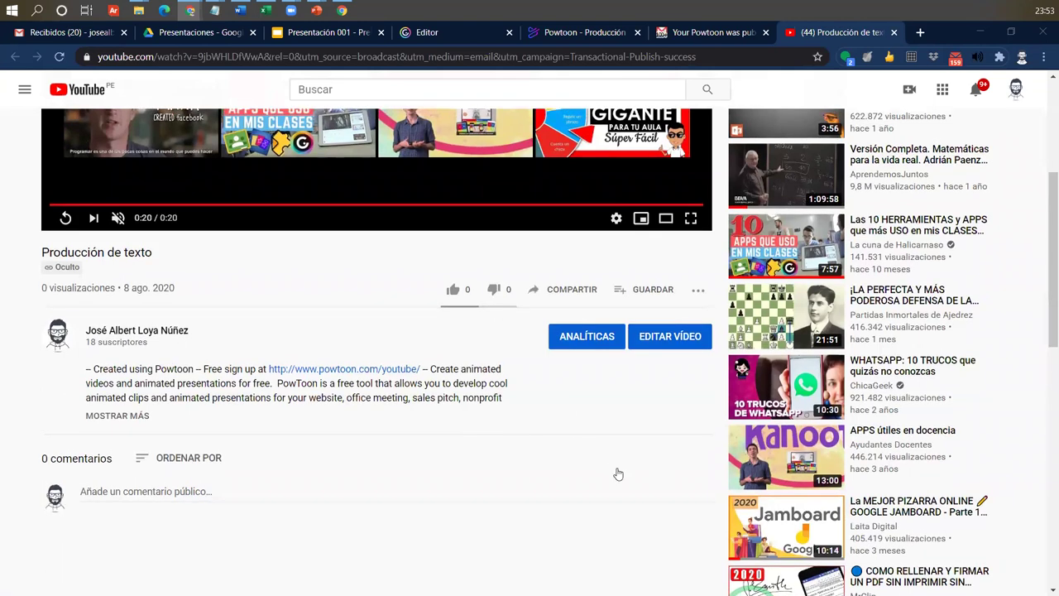
scroll(392, 415, up, 2)
Open the video for editing in YouTube Studio, review its basic details and Editor section, and return to the details.
click(703, 471)
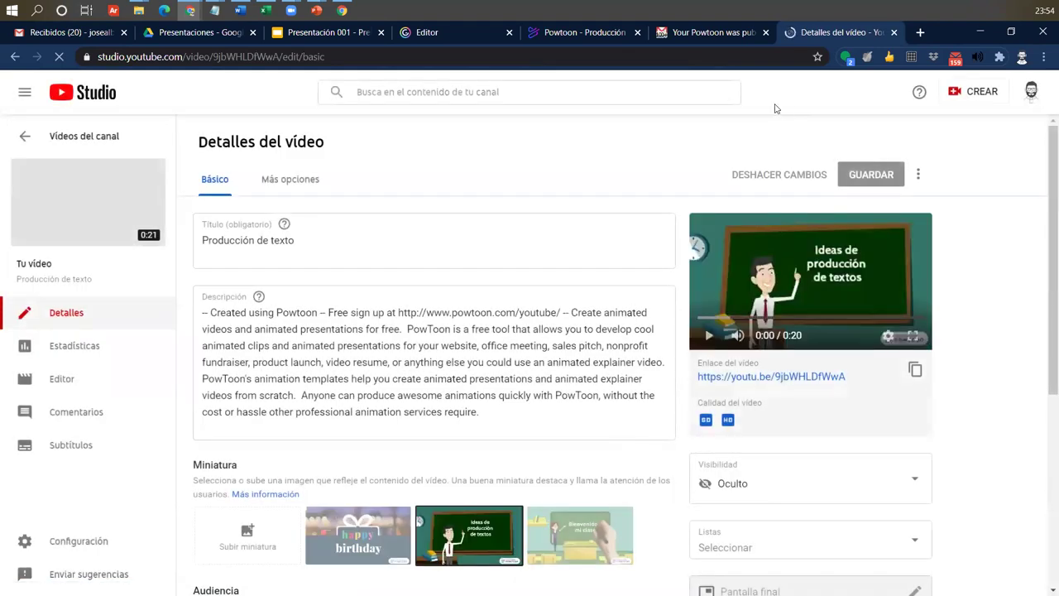
click(324, 245)
click(210, 312)
drag(210, 312, 521, 439)
scroll(348, 373, down, 3)
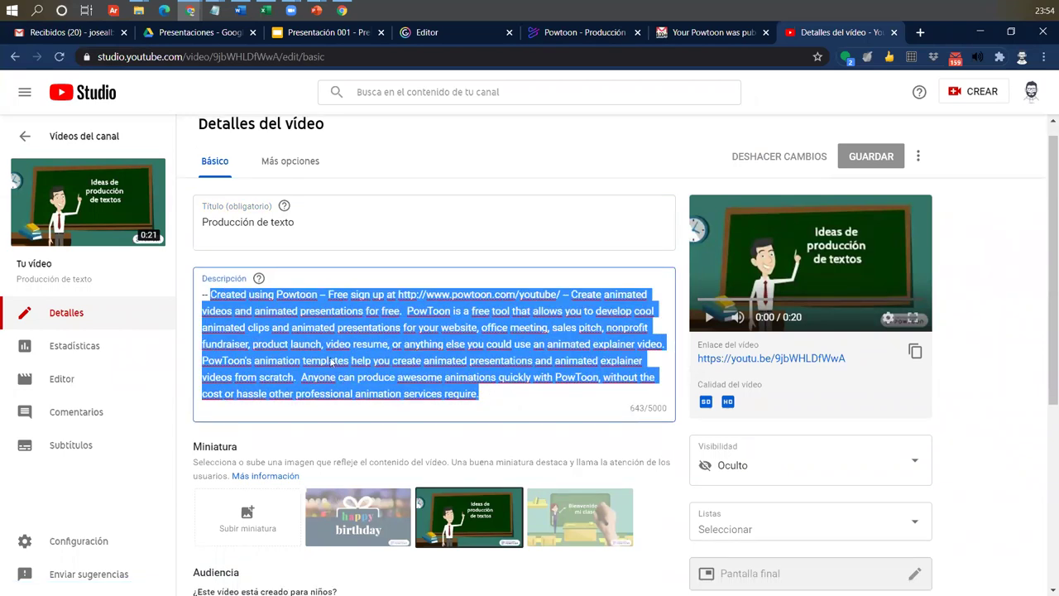
scroll(744, 282, down, 1)
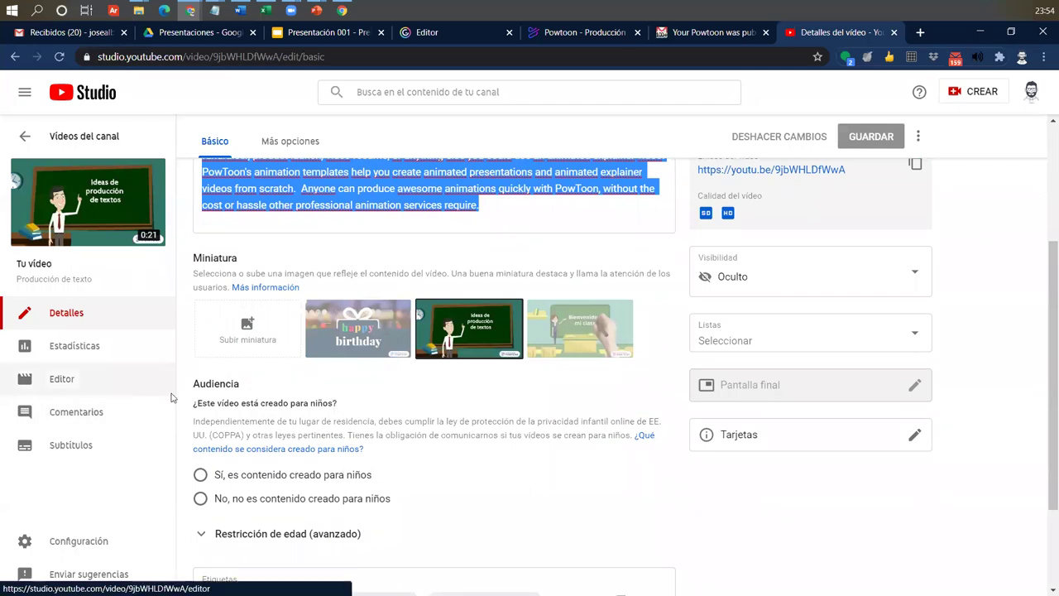
click(62, 379)
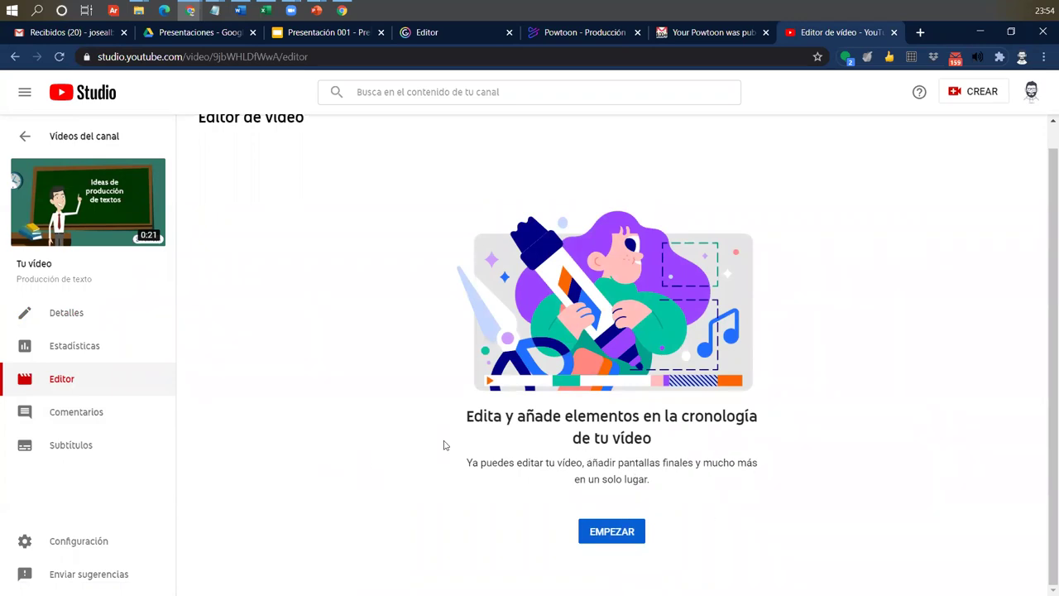
click(87, 325)
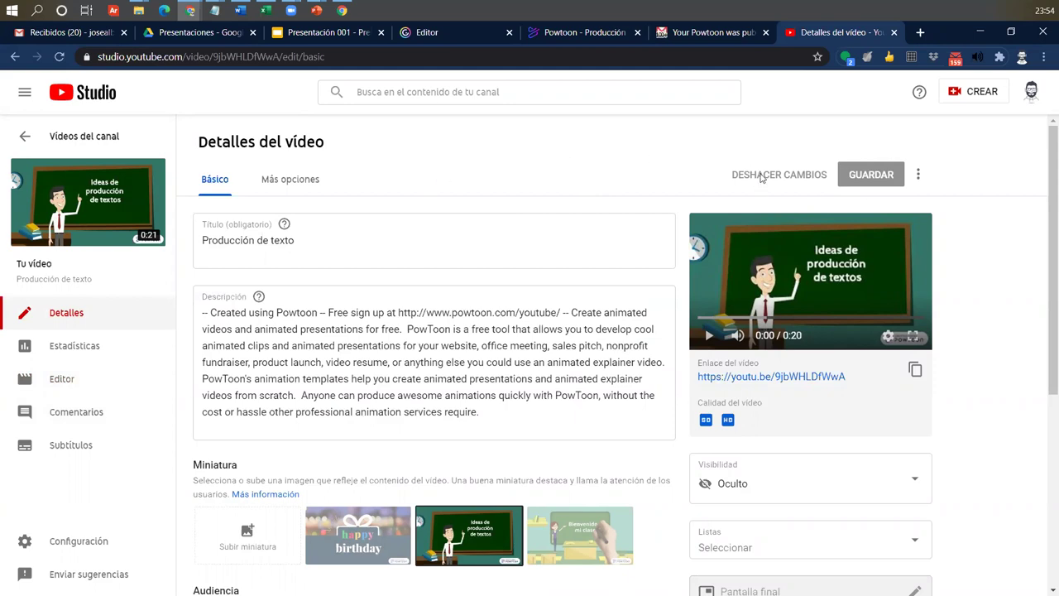
Download the video from YouTube Studio and save it as the MP4 file "Produccion de texto" in the Descargas folder.
click(920, 176)
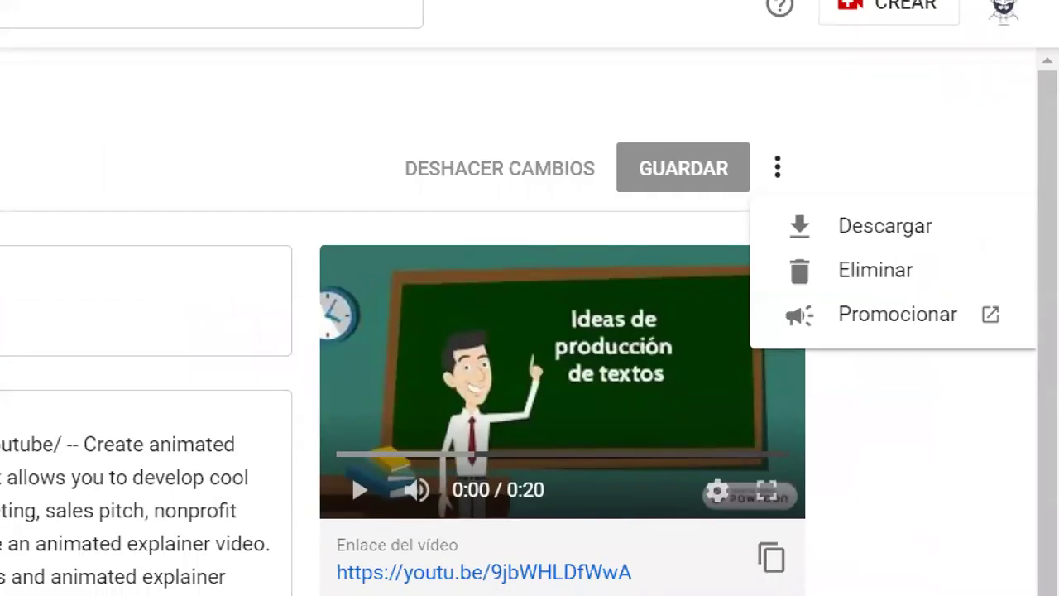
drag(770, 209, 953, 244)
drag(949, 206, 980, 139)
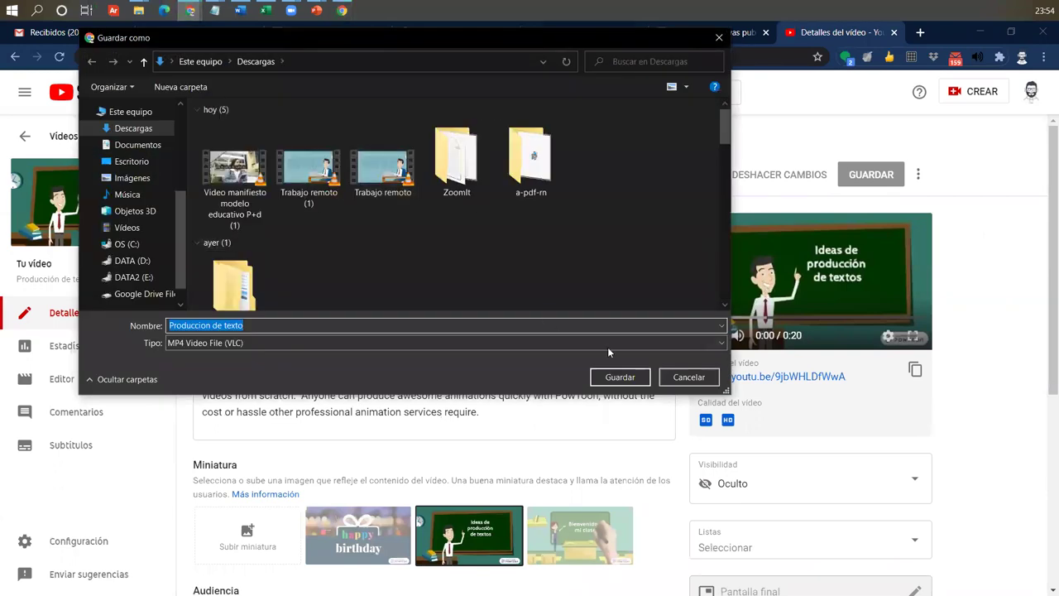
click(620, 377)
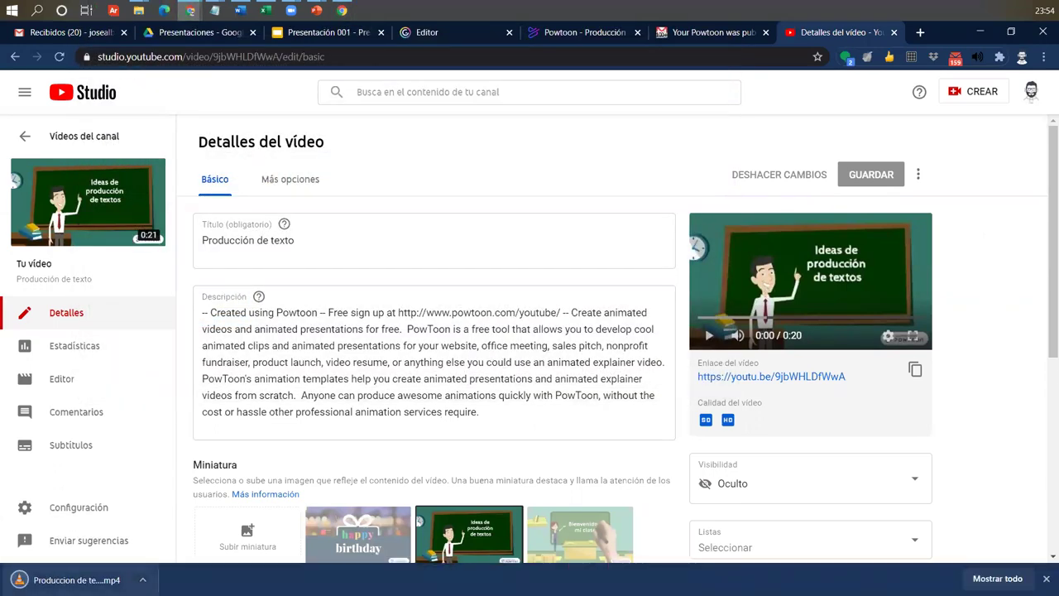
Show the downloaded video in its folder, play it in VLC skipping close to the end, and close the player.
click(144, 578)
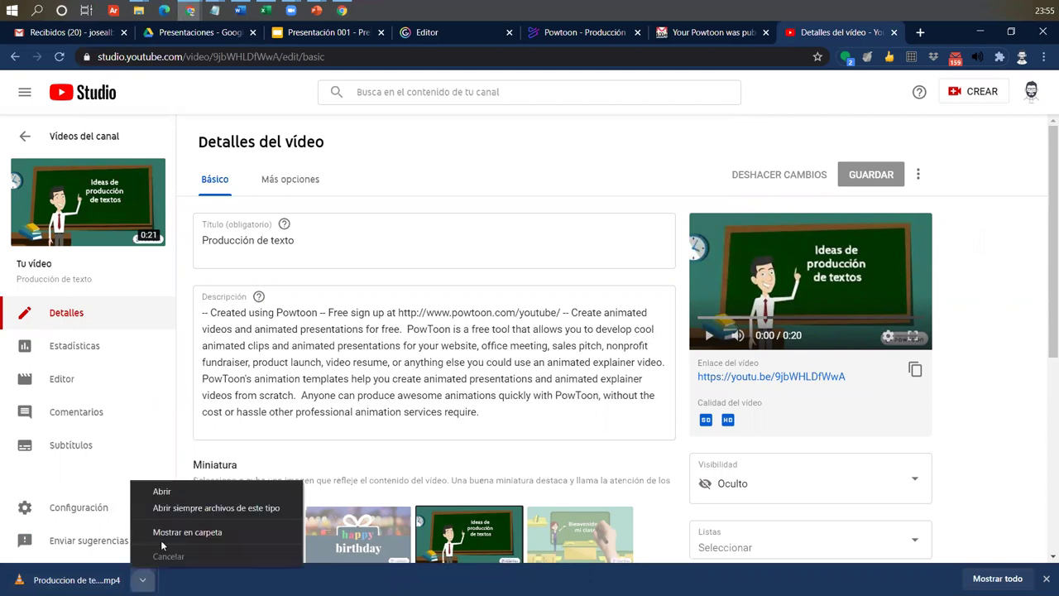
click(163, 534)
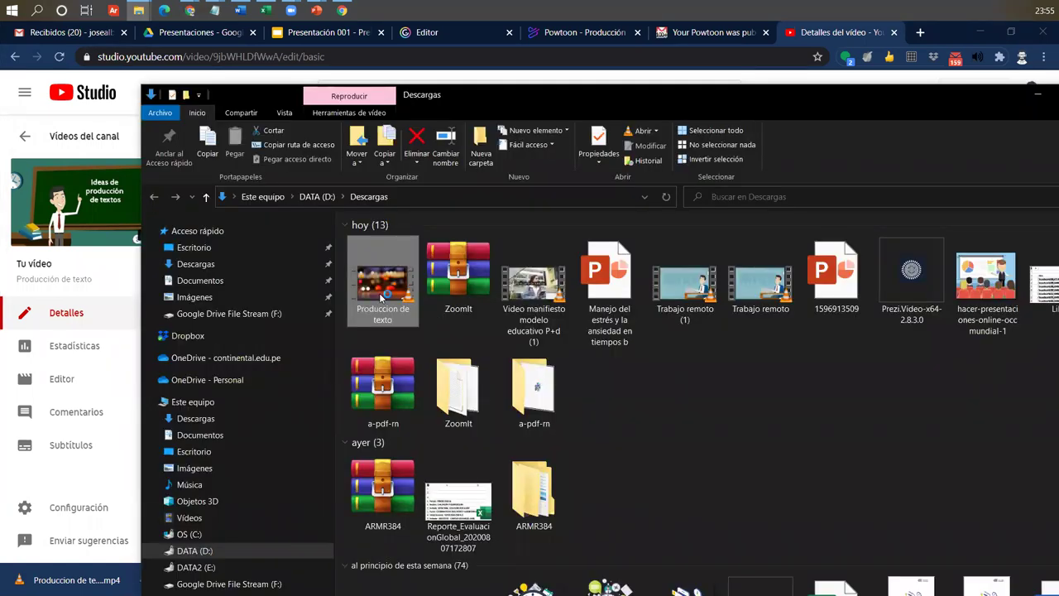
double_click(381, 296)
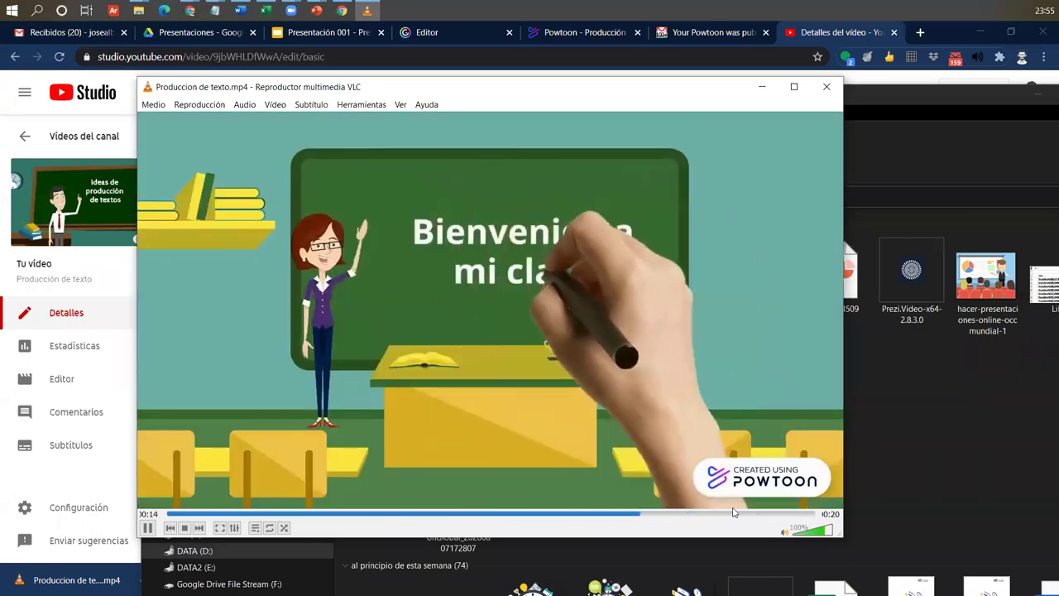
click(768, 514)
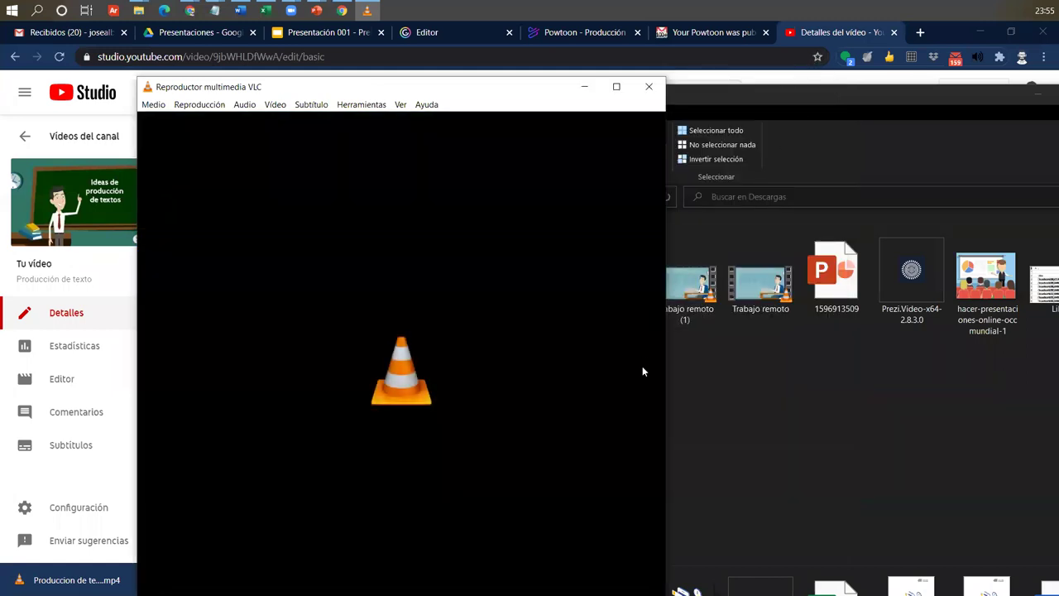
click(654, 86)
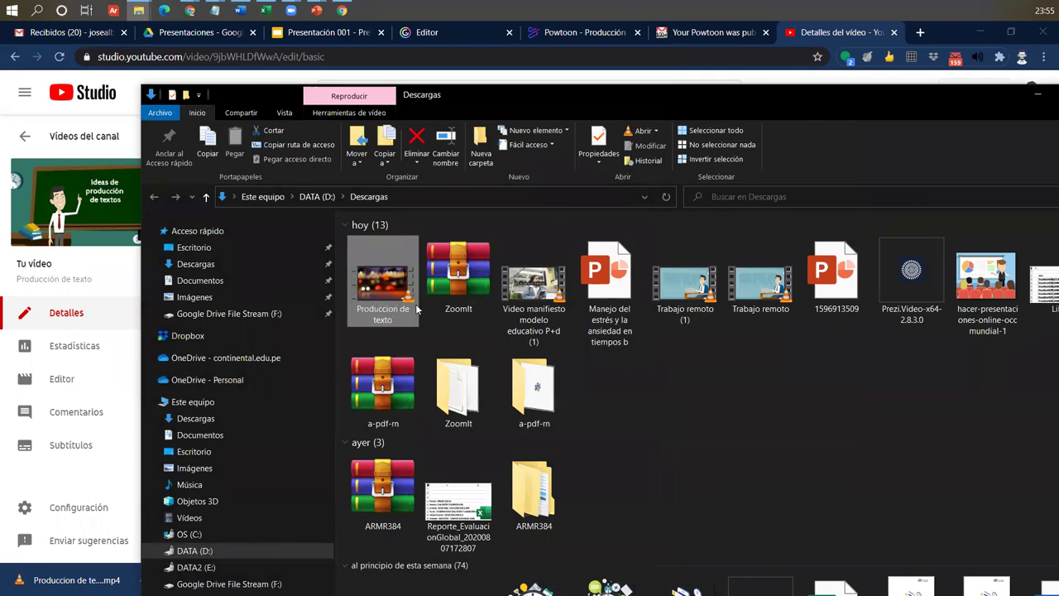
Replay the downloaded "Produccion de texto" video twice, skipping ahead in the first replay and closing VLC each time.
double_click(379, 282)
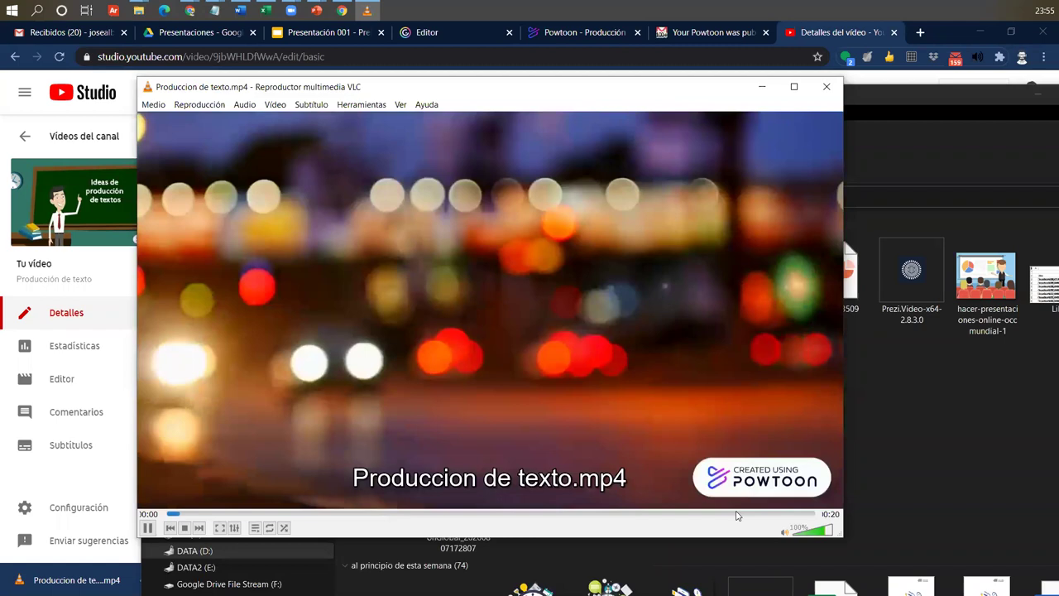
drag(743, 513, 694, 516)
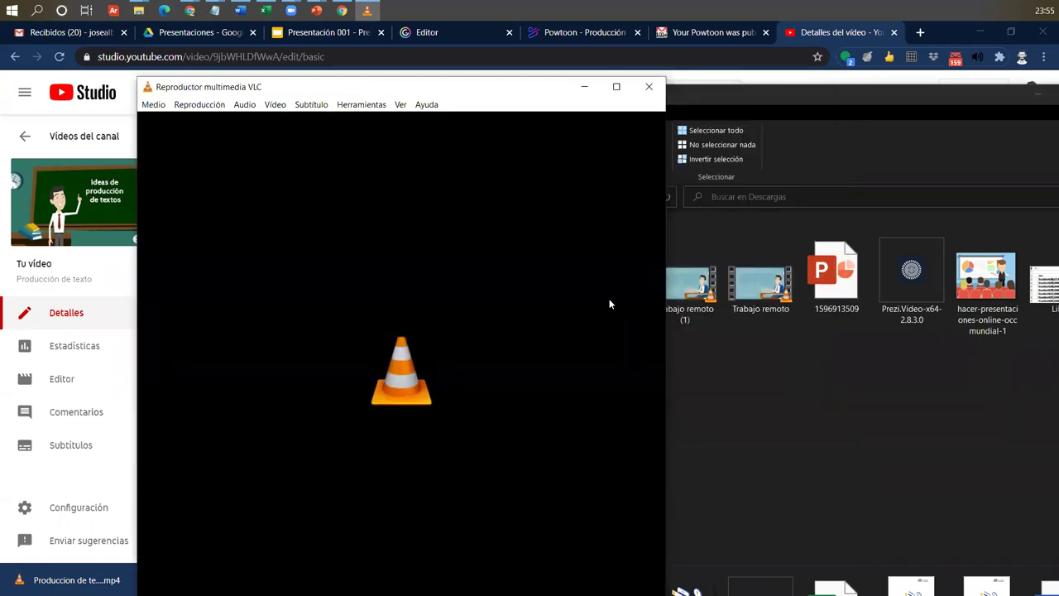
click(651, 86)
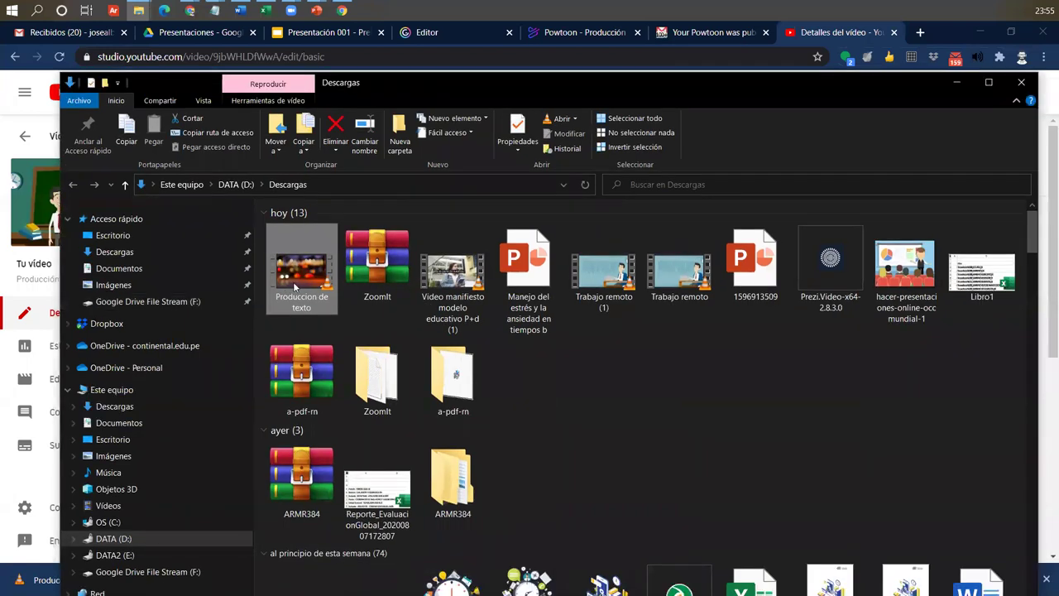
double_click(300, 281)
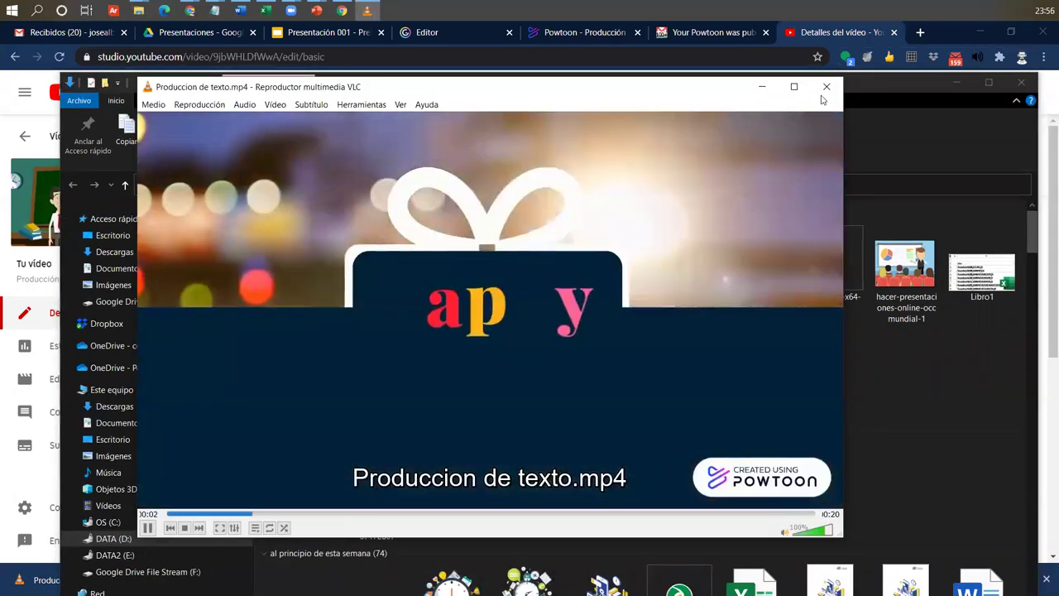
click(826, 88)
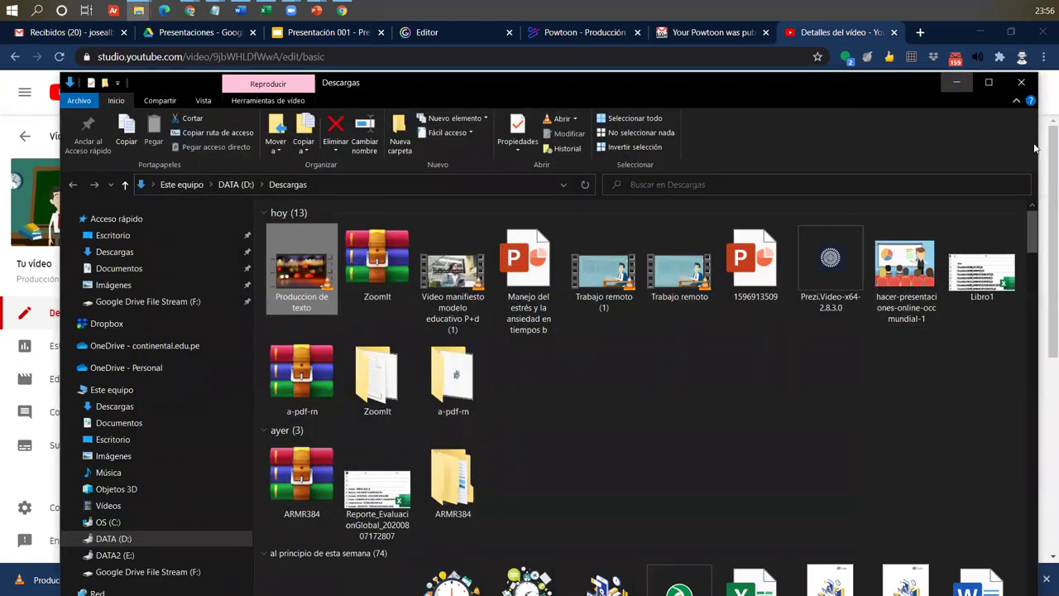
Return to the video's details in YouTube Studio, set its visibility to Privado and save the changes.
click(1044, 209)
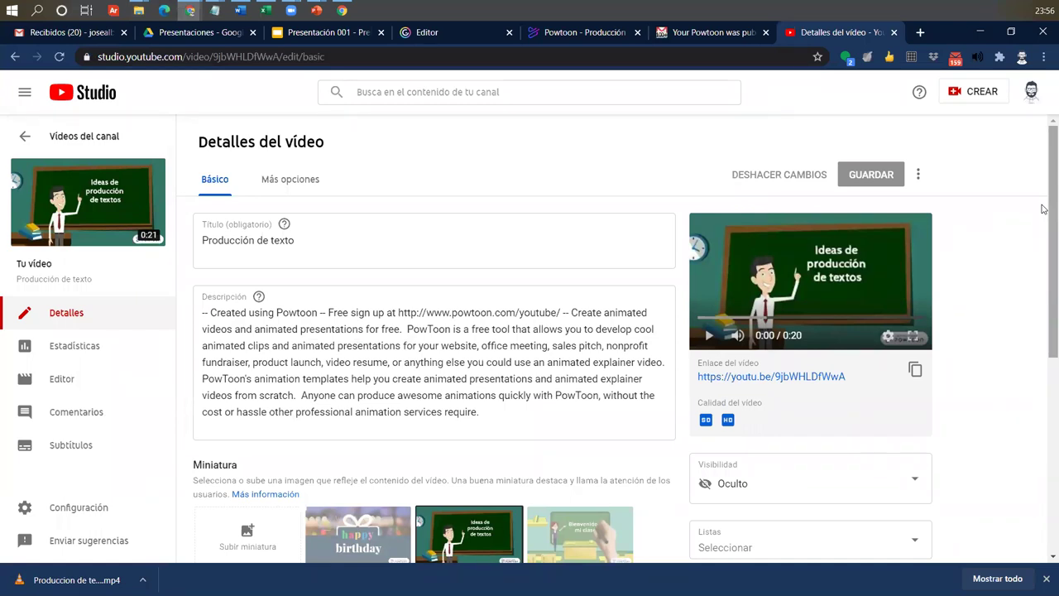
scroll(751, 523, down, 2)
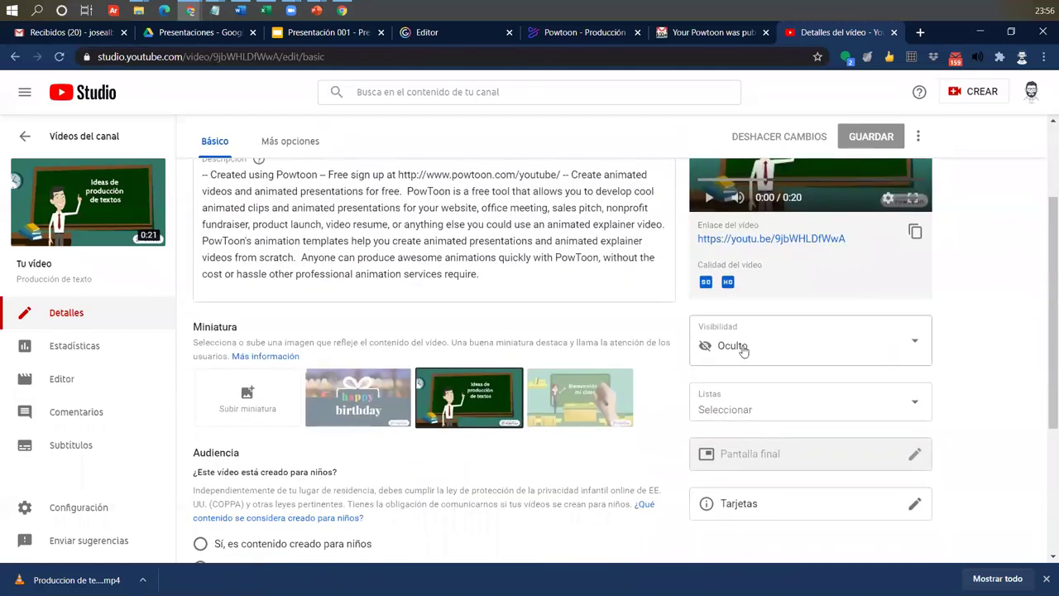
click(744, 351)
click(766, 337)
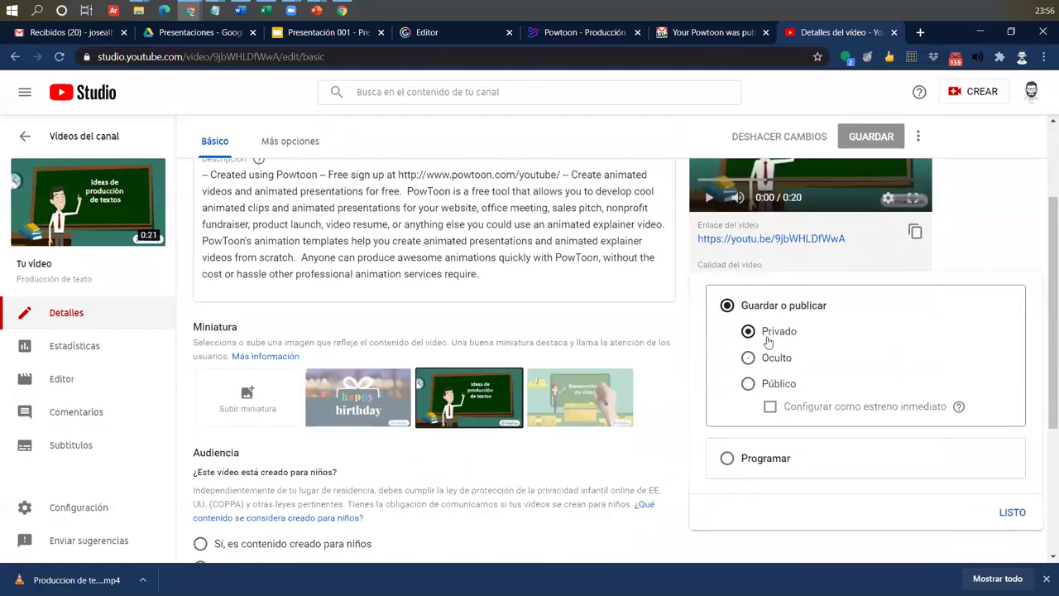
click(1009, 514)
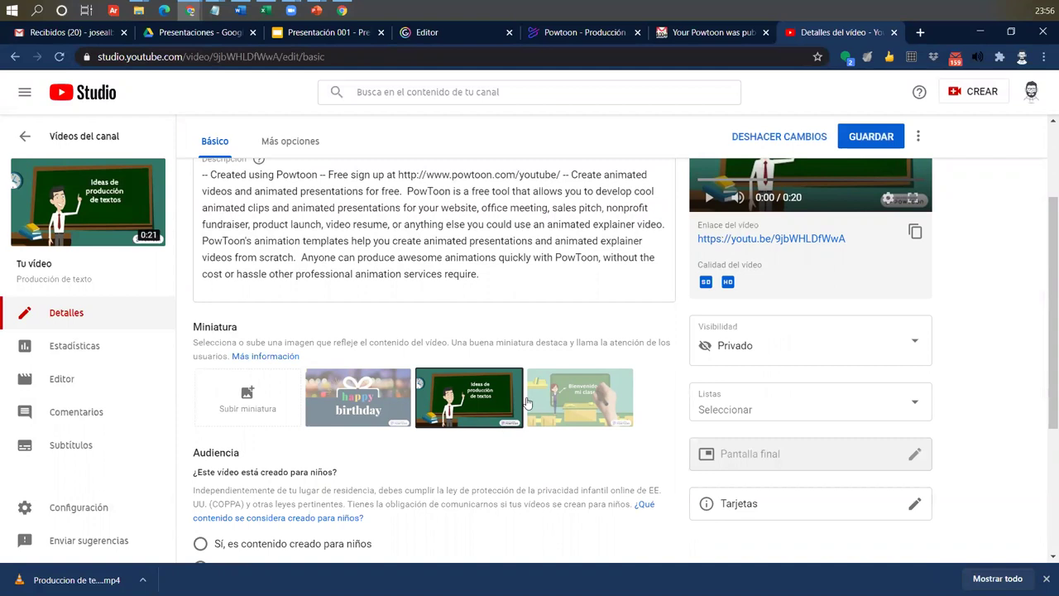
scroll(526, 402, up, 2)
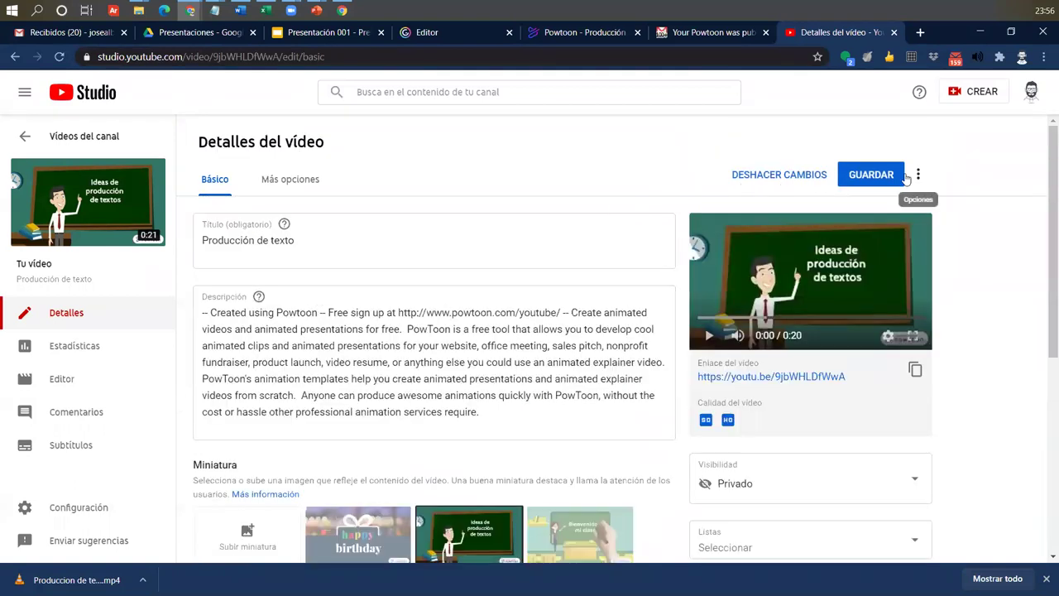
click(877, 175)
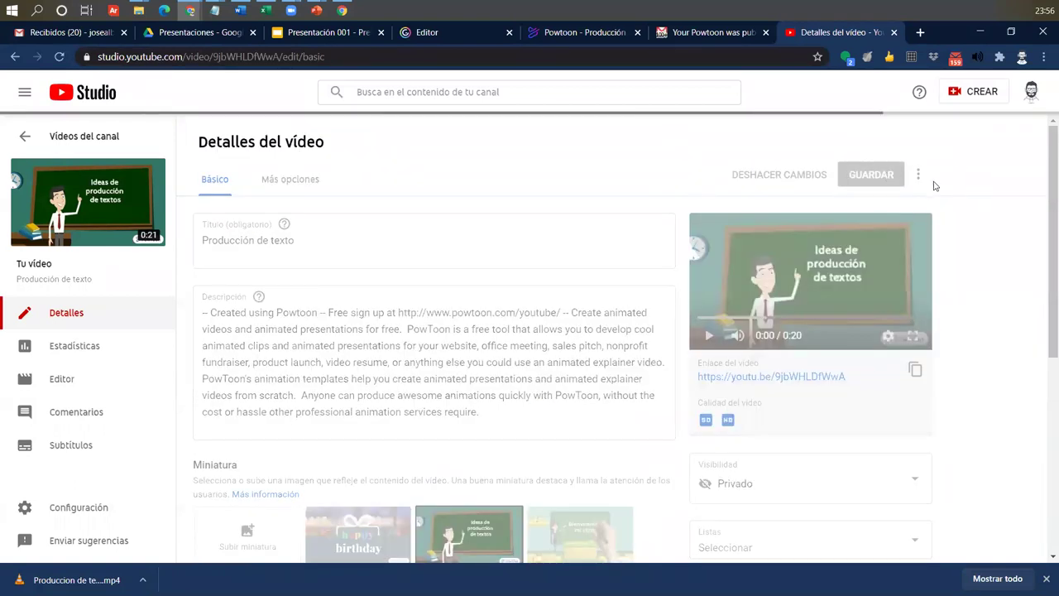
Check the additional options for the video without applying any, and return to the channel's video list.
click(918, 175)
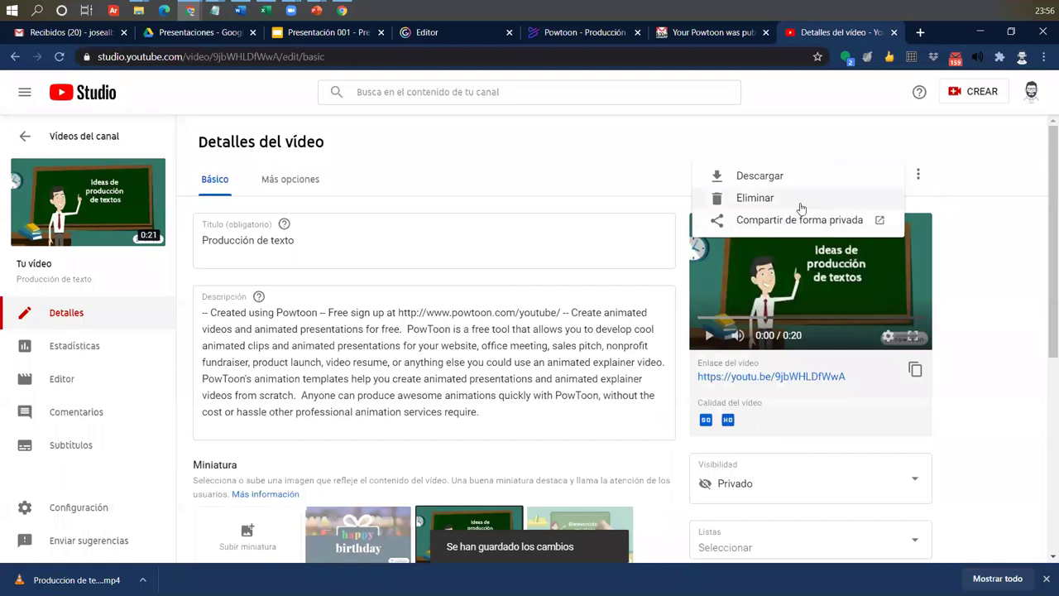
click(628, 190)
click(10, 145)
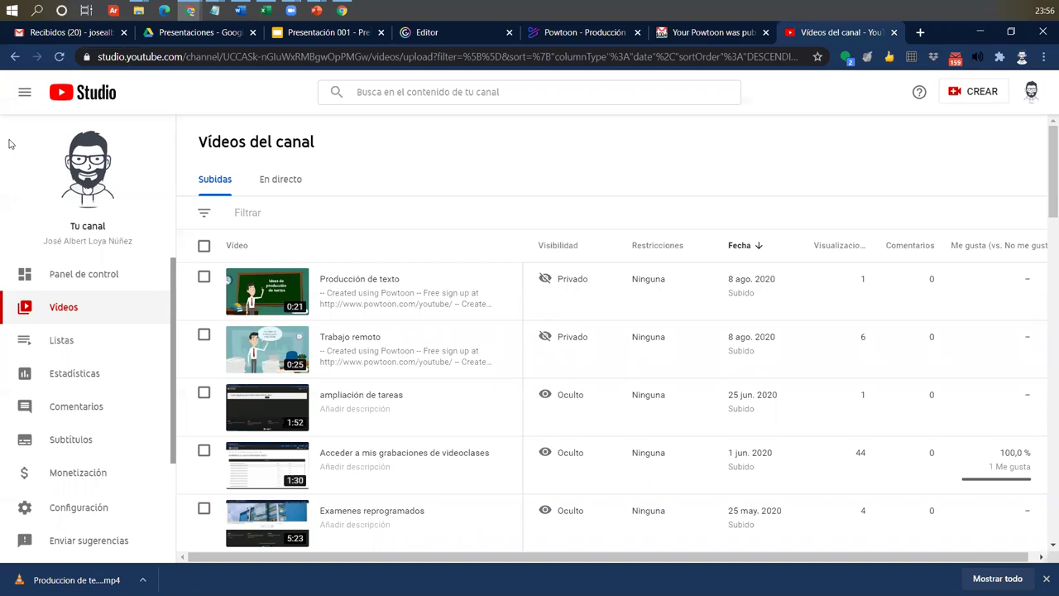
Examine the channel's uploaded videos and their visibility settings through to the end of the list's first page.
scroll(674, 315, down, 5)
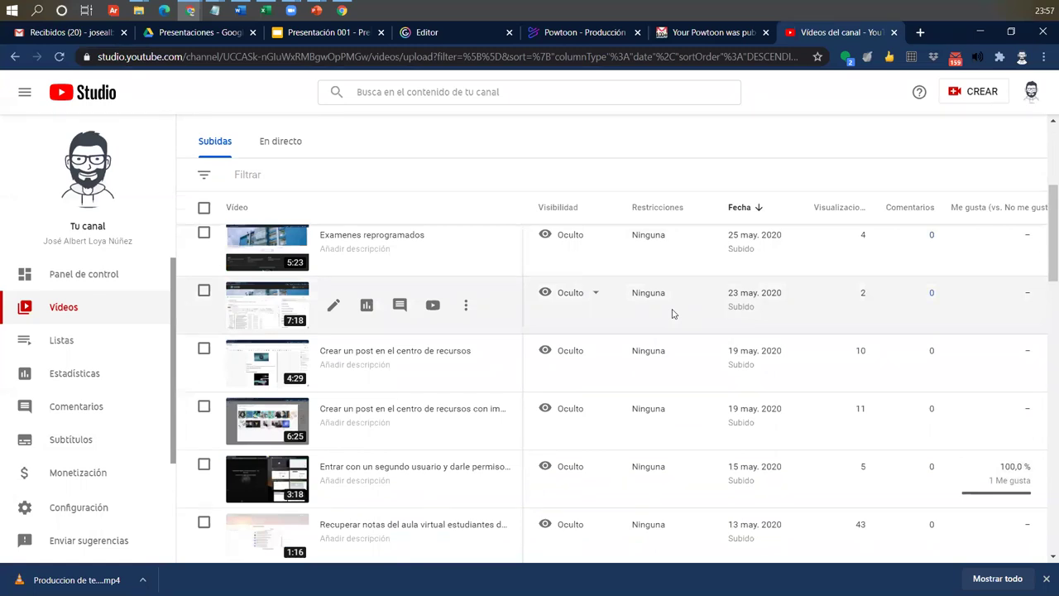
scroll(562, 326, up, 5)
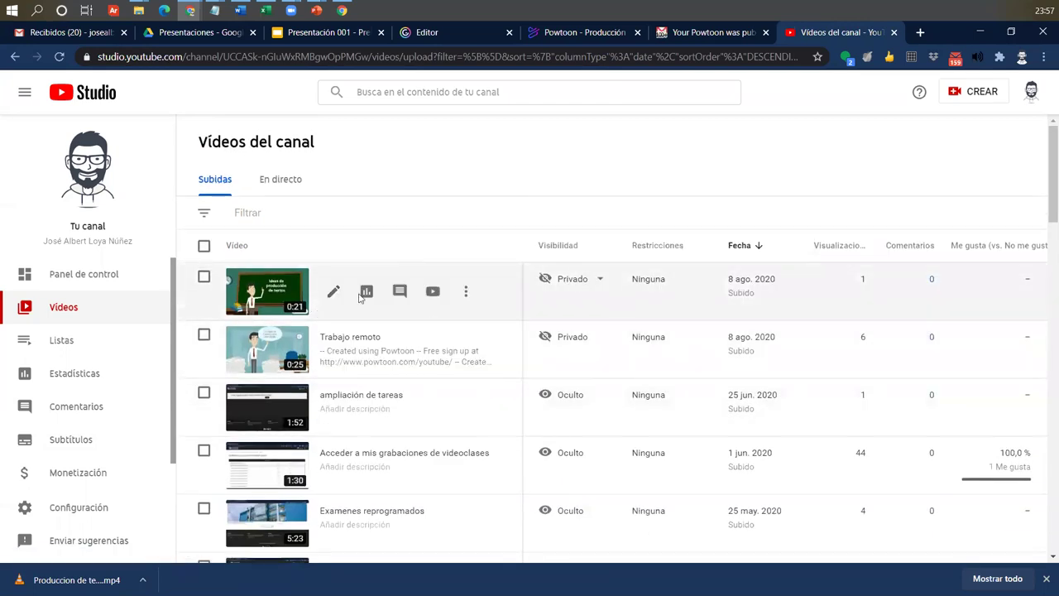
click(450, 206)
click(510, 183)
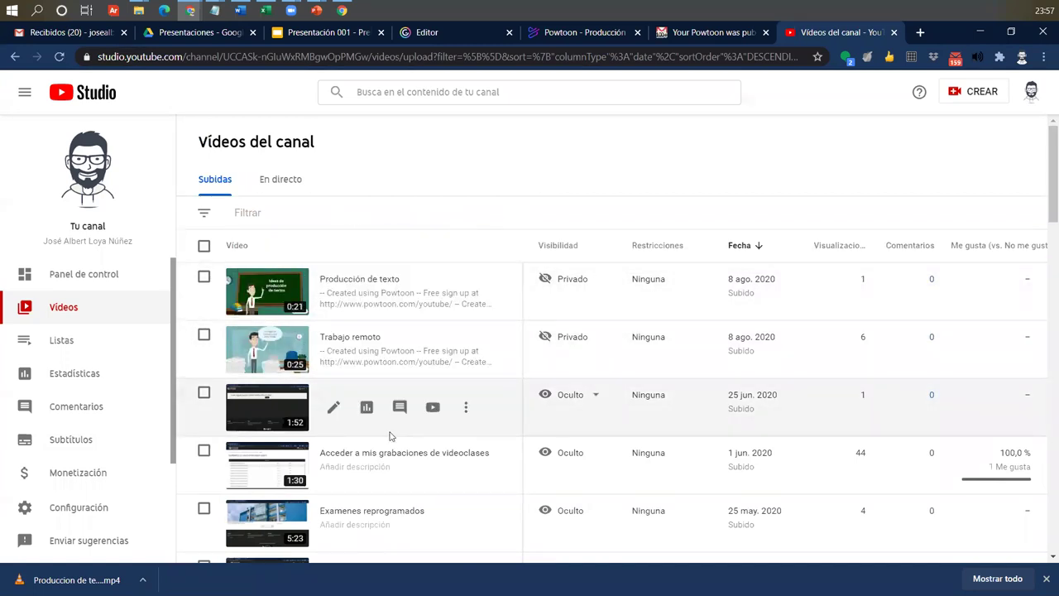
scroll(391, 436, down, 3)
scroll(390, 436, up, 3)
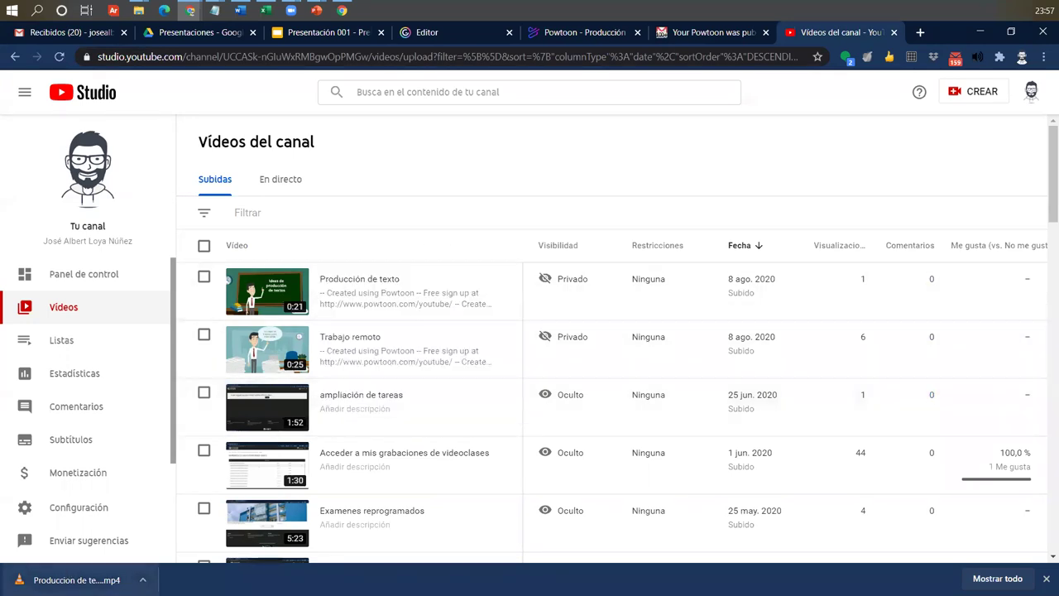
scroll(409, 510, down, 4)
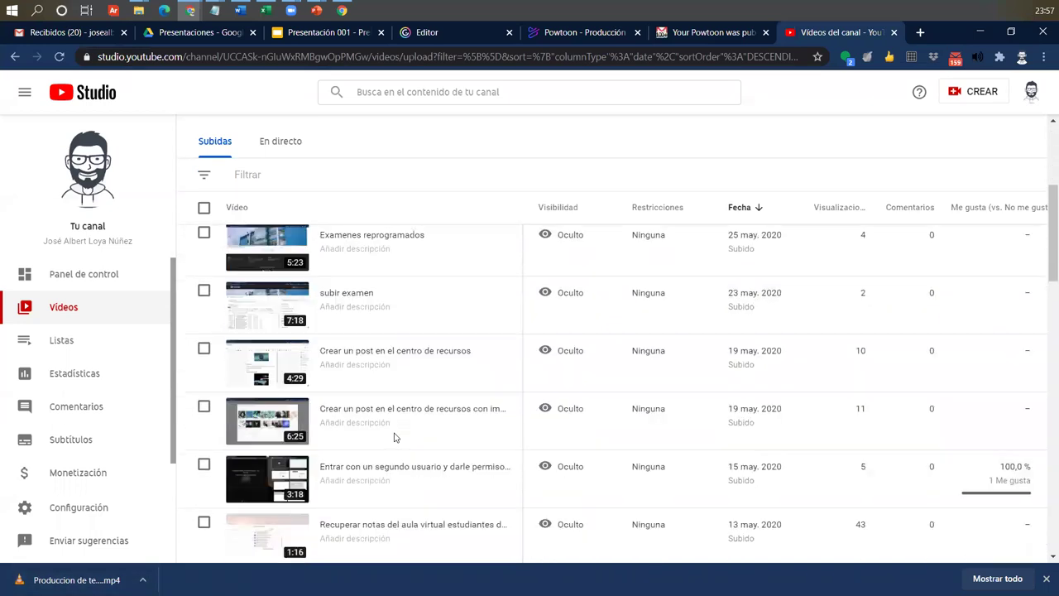
scroll(397, 439, down, 3)
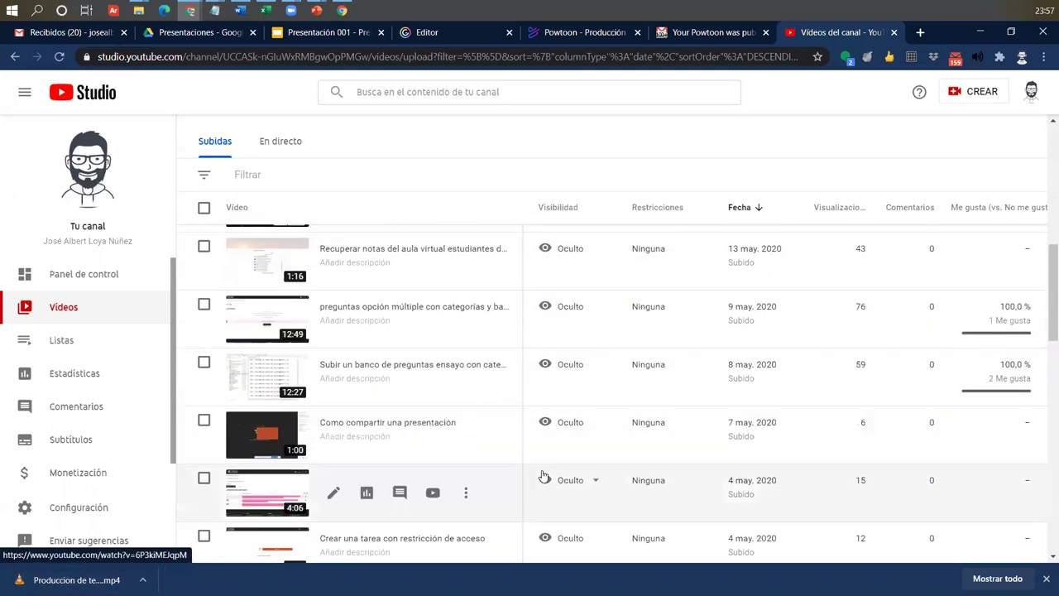
scroll(538, 475, down, 3)
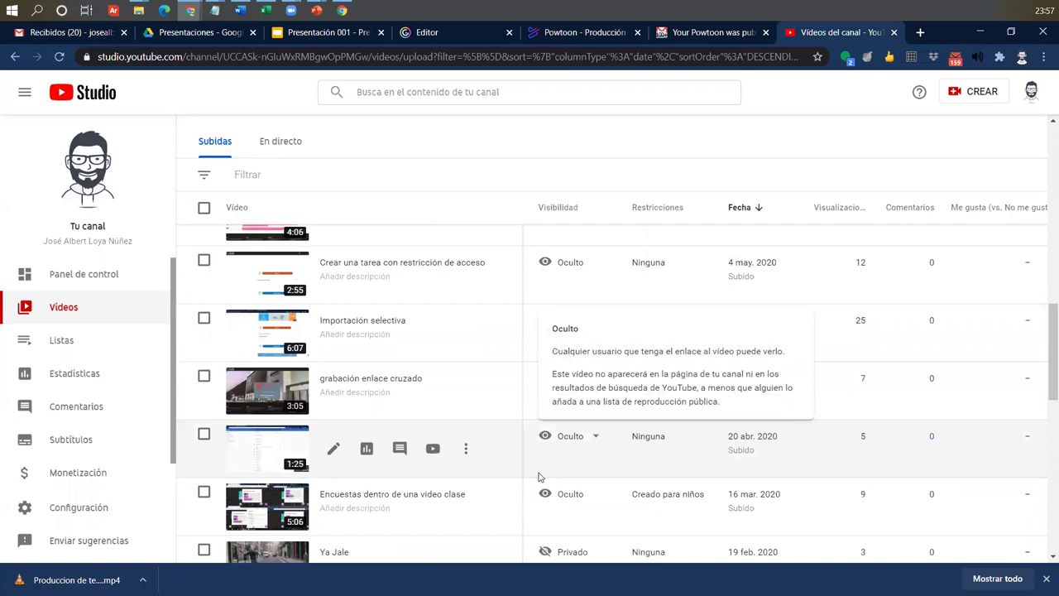
scroll(538, 477, down, 4)
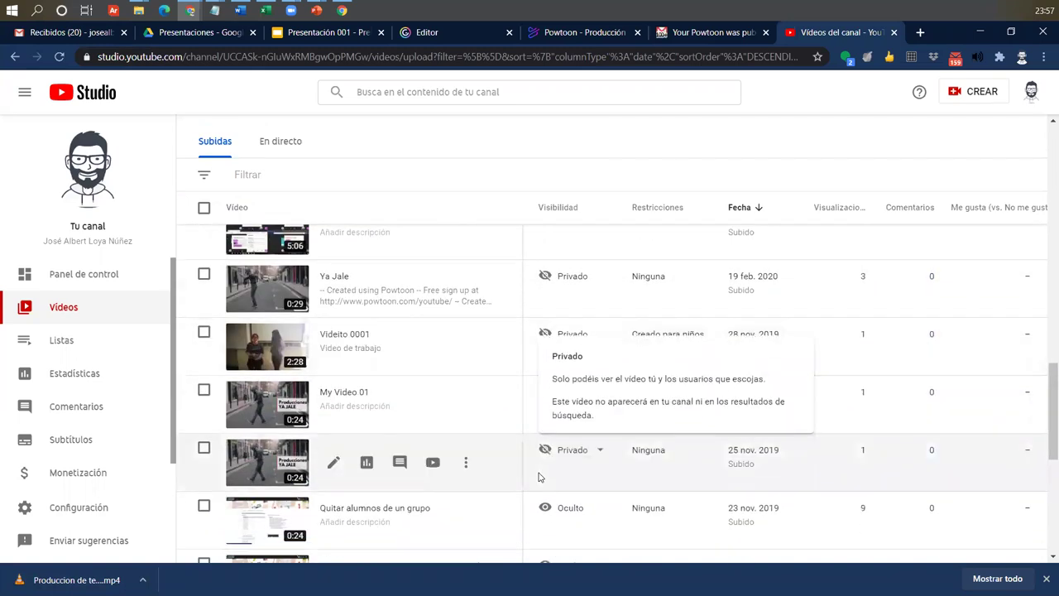
scroll(709, 484, down, 3)
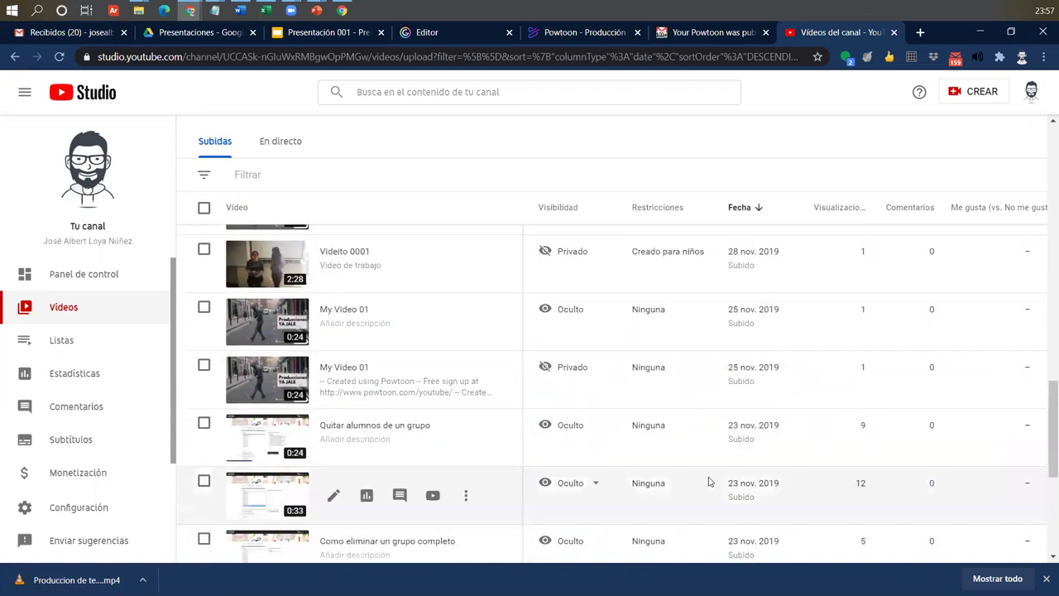
scroll(710, 481, down, 3)
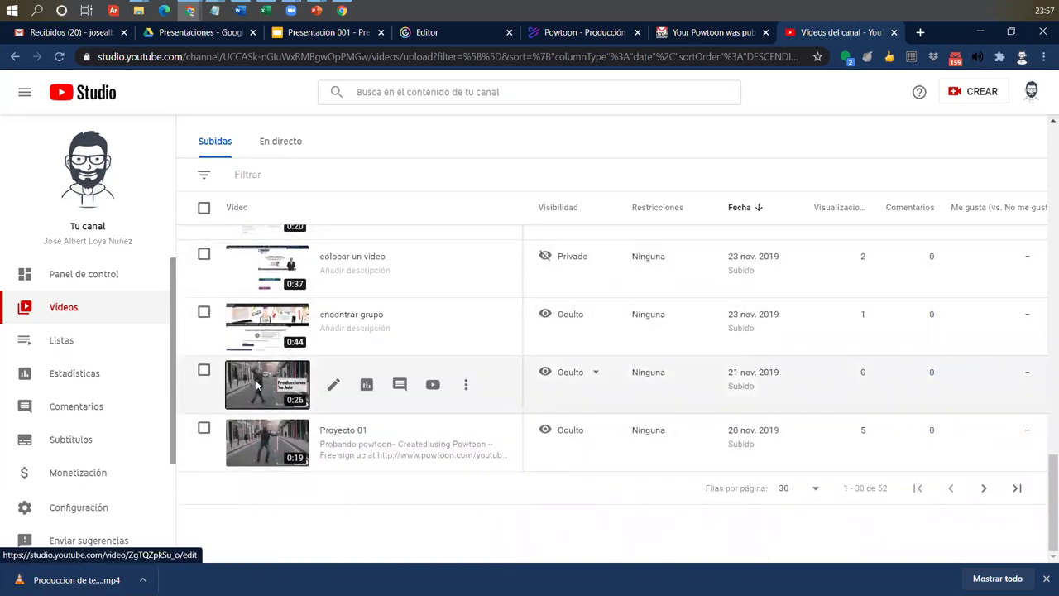
Open the details of the 0:26 video uploaded on 21 Nov 2019, play it skipping ahead, and return to the video list.
click(255, 384)
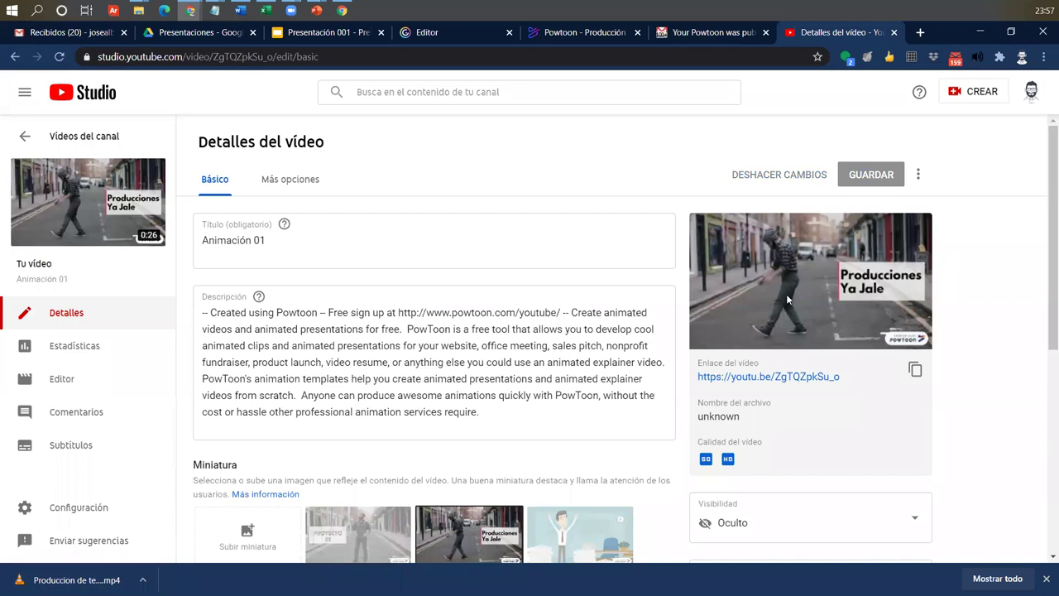
mouse_move(706, 346)
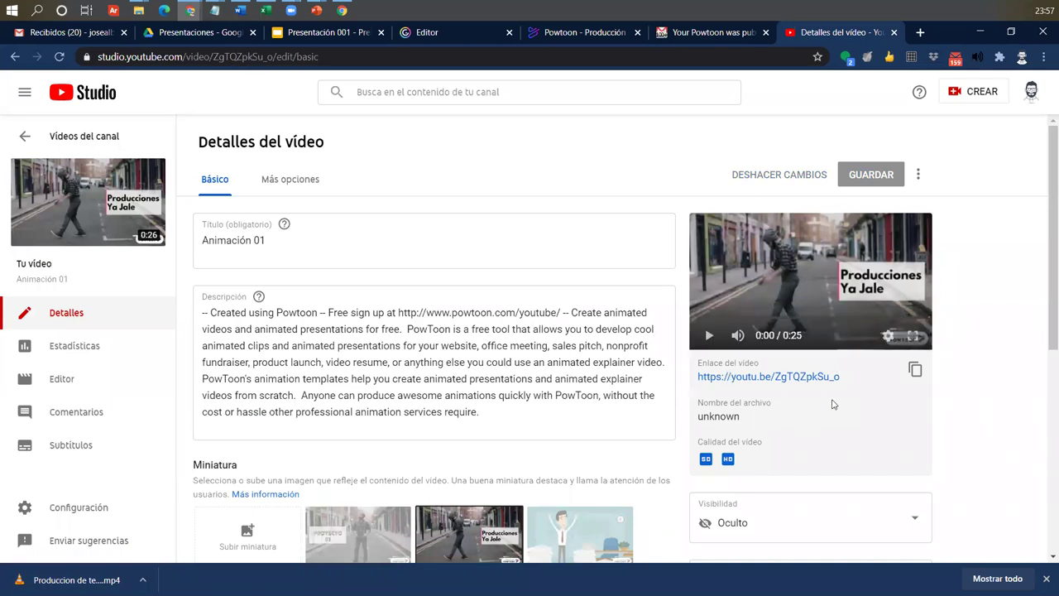
click(705, 337)
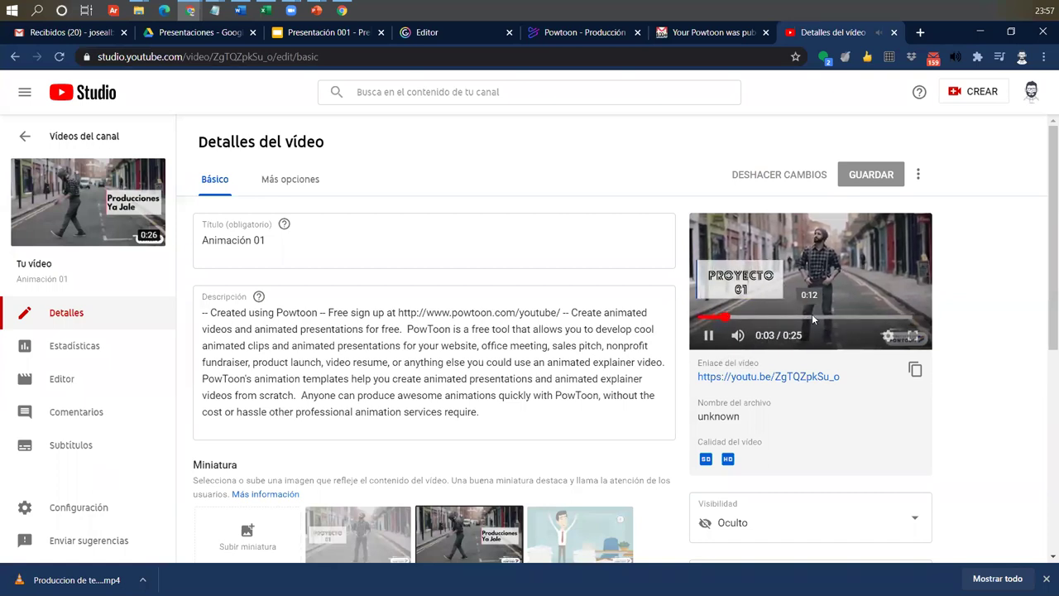
click(815, 317)
click(879, 317)
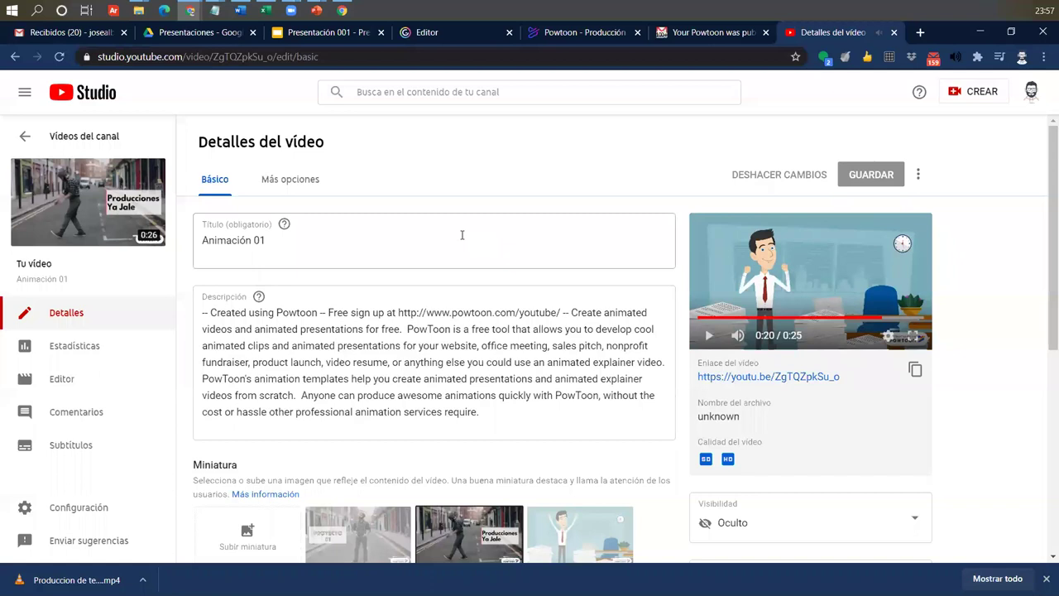
click(25, 136)
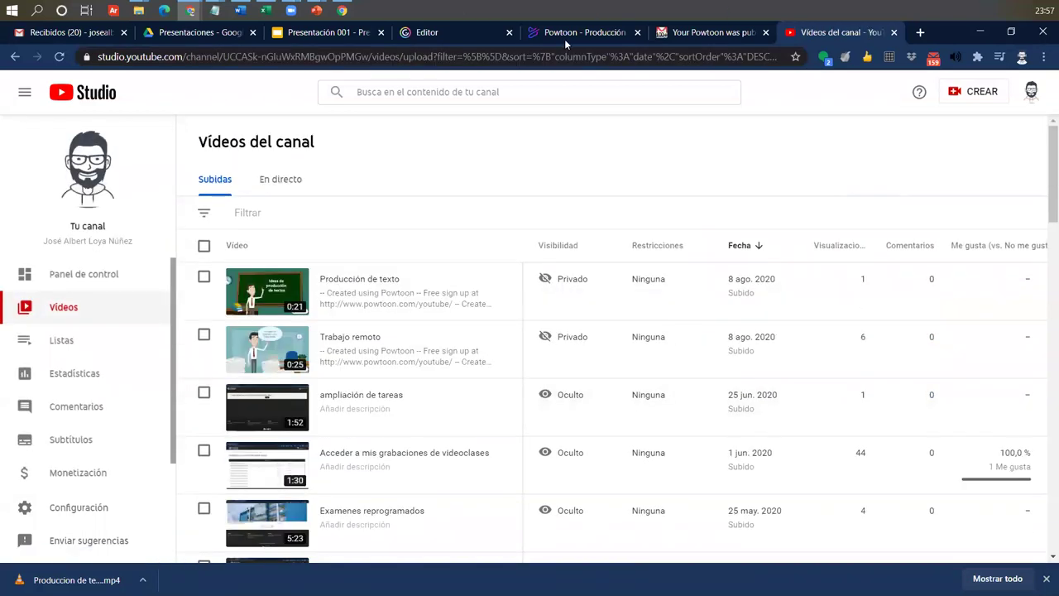
Switch to the published "Producción de texto" page in Powtoon, look through it, and go to the Powtoon home page.
click(565, 39)
scroll(346, 373, down, 5)
scroll(154, 192, up, 5)
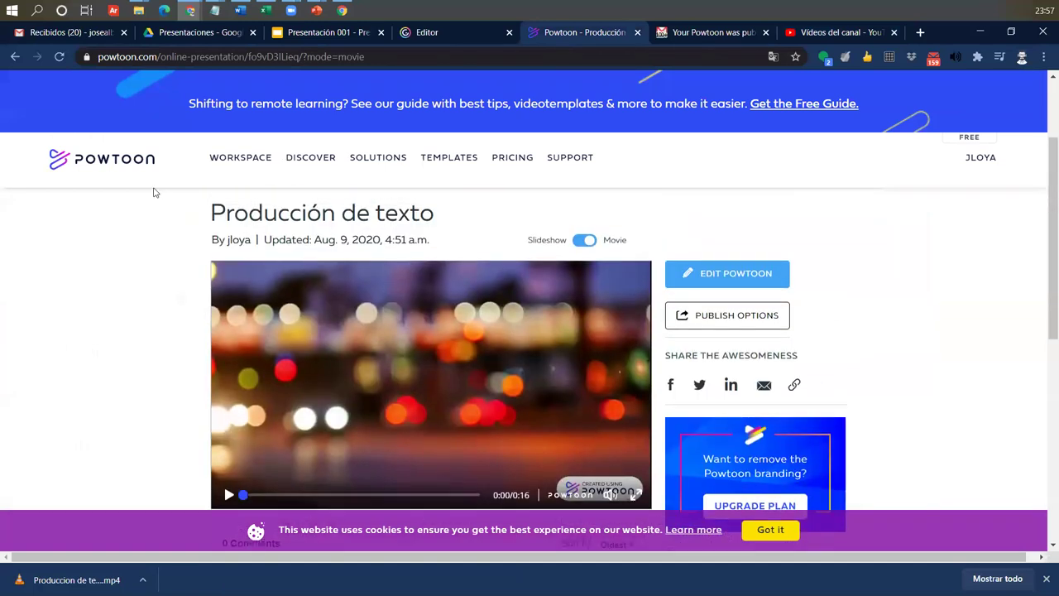
scroll(153, 192, up, 3)
click(64, 168)
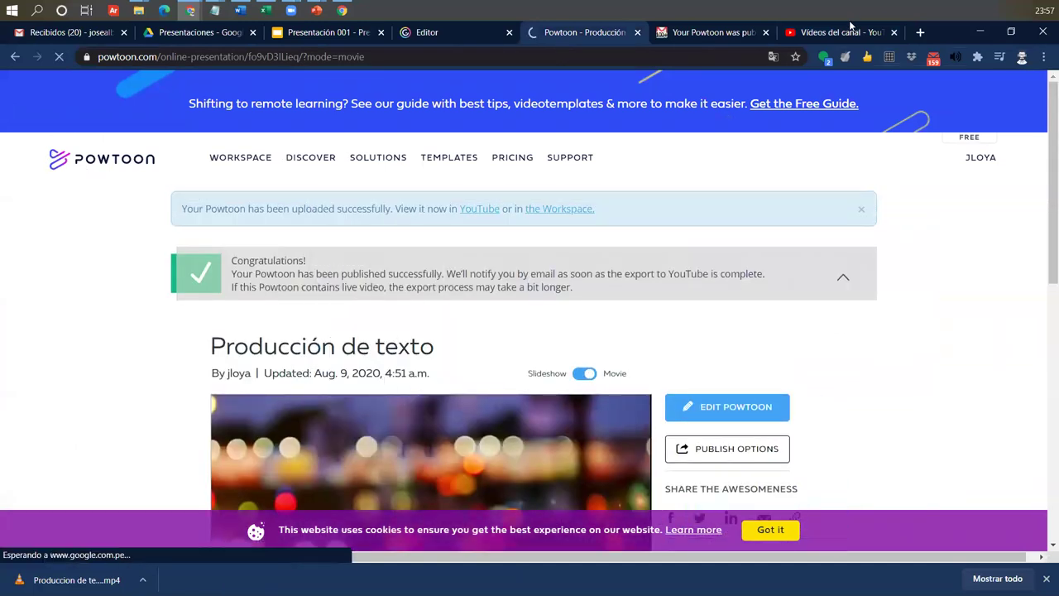
Close the YouTube Studio page, return to the Powtoon home page and open the My Powtoons workspace.
click(851, 31)
click(886, 34)
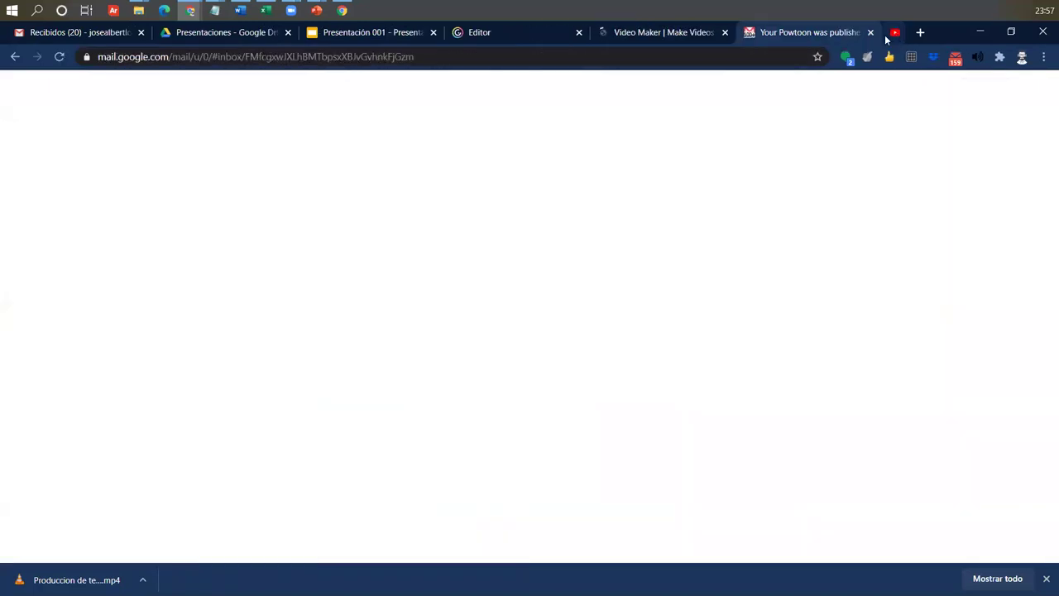
click(675, 34)
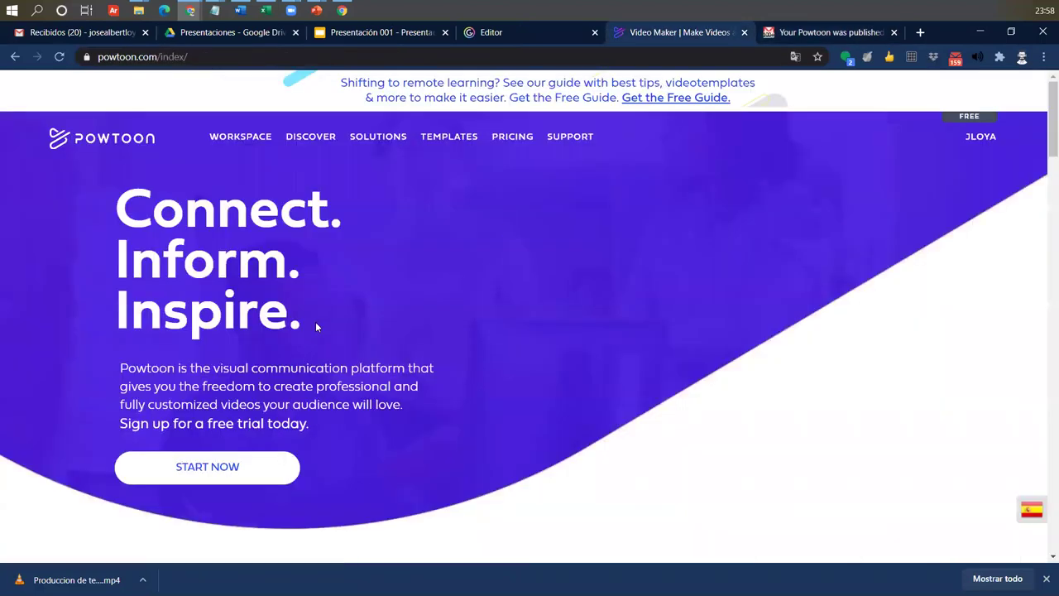
scroll(315, 327, down, 4)
scroll(359, 295, up, 4)
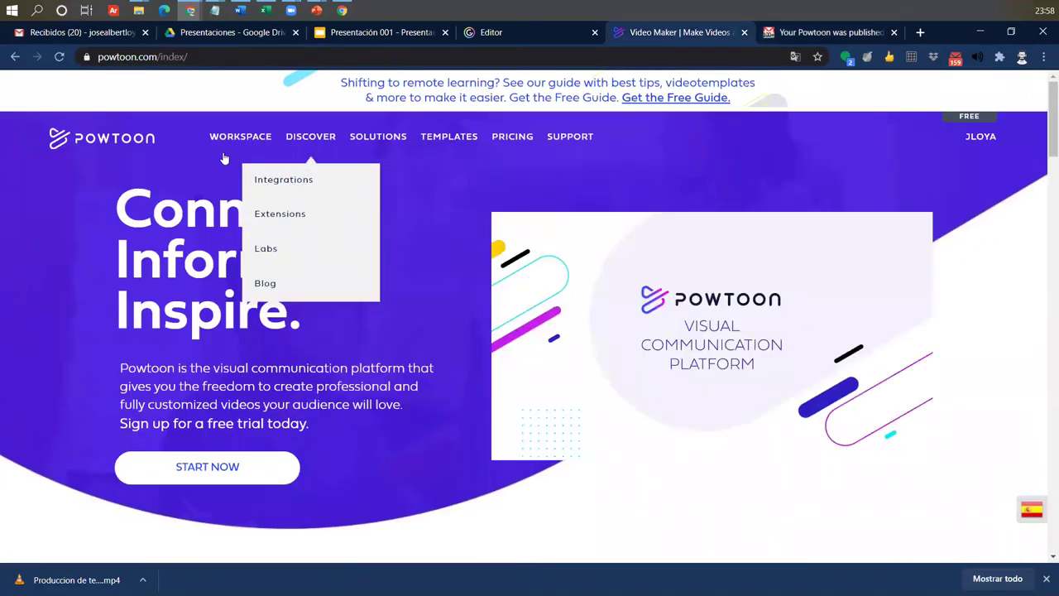
click(103, 139)
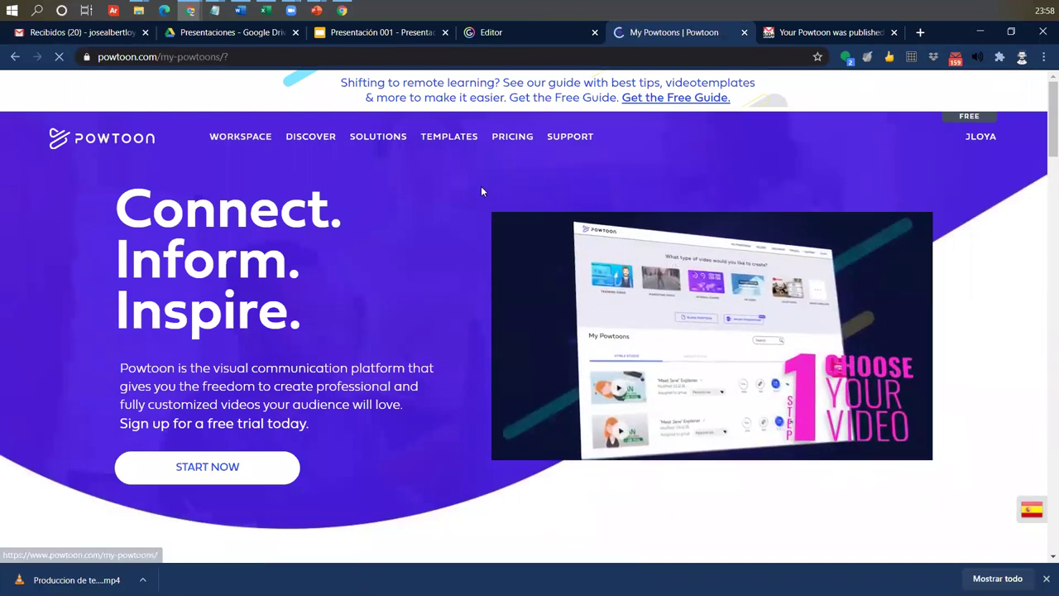
Find the "video animado para prue…" project in My Powtoons, expand its preview, check its extra options, and open it for editing.
scroll(381, 289, down, 5)
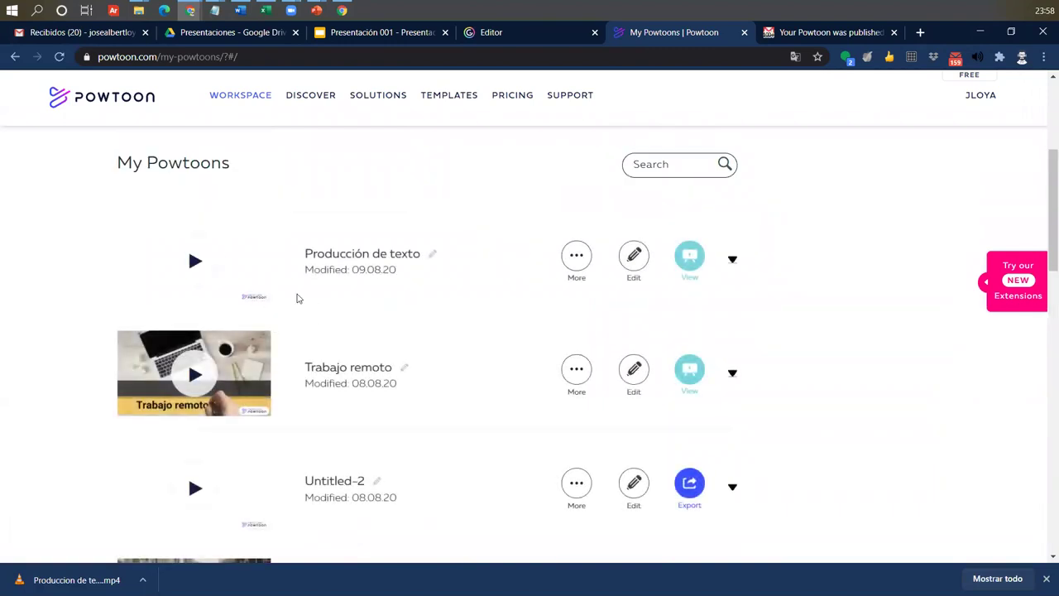
scroll(298, 298, down, 3)
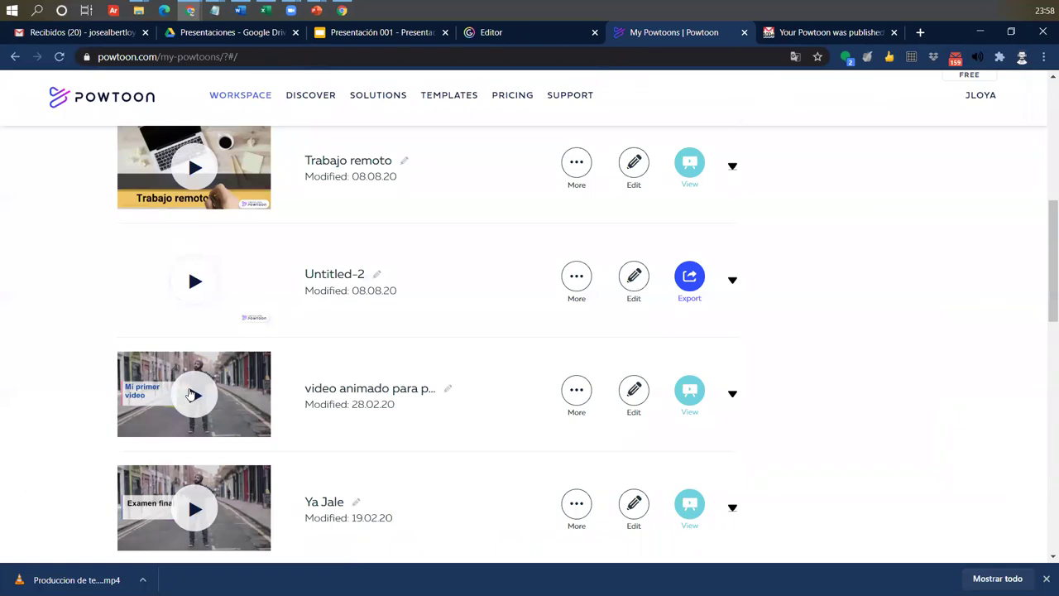
click(190, 395)
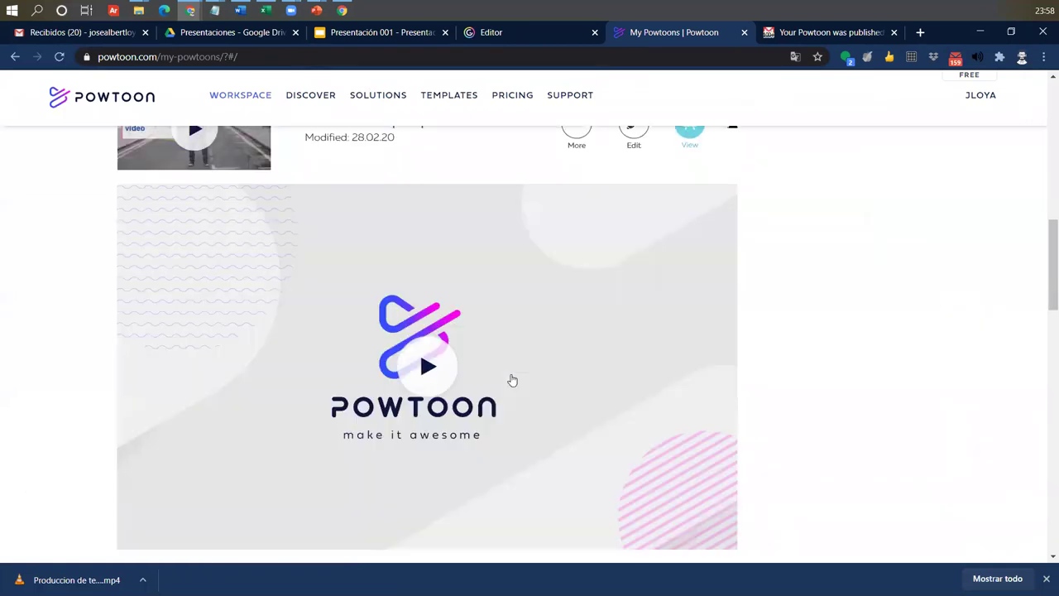
scroll(512, 380, up, 3)
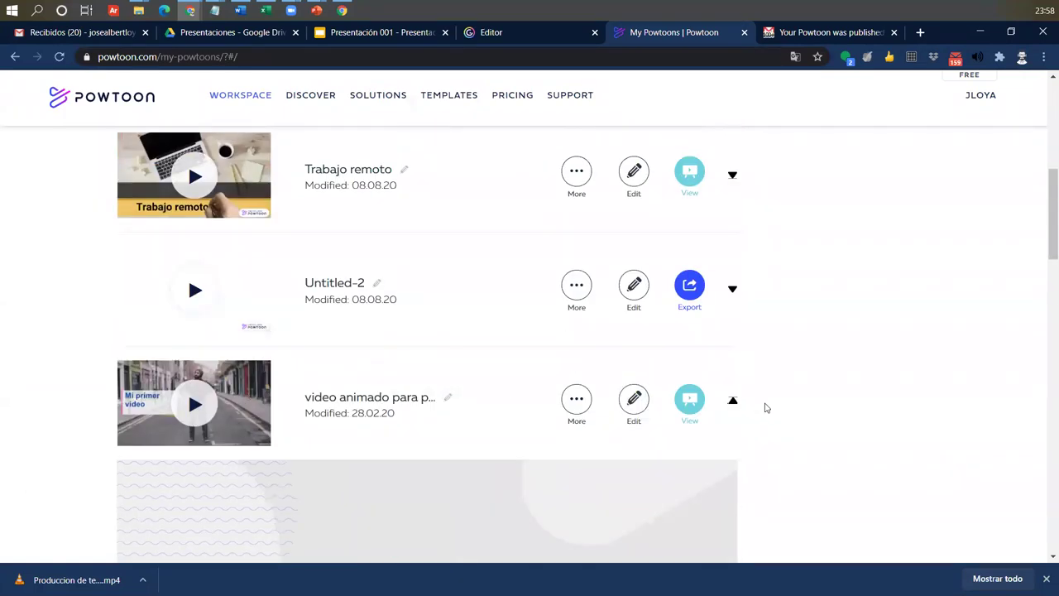
click(577, 400)
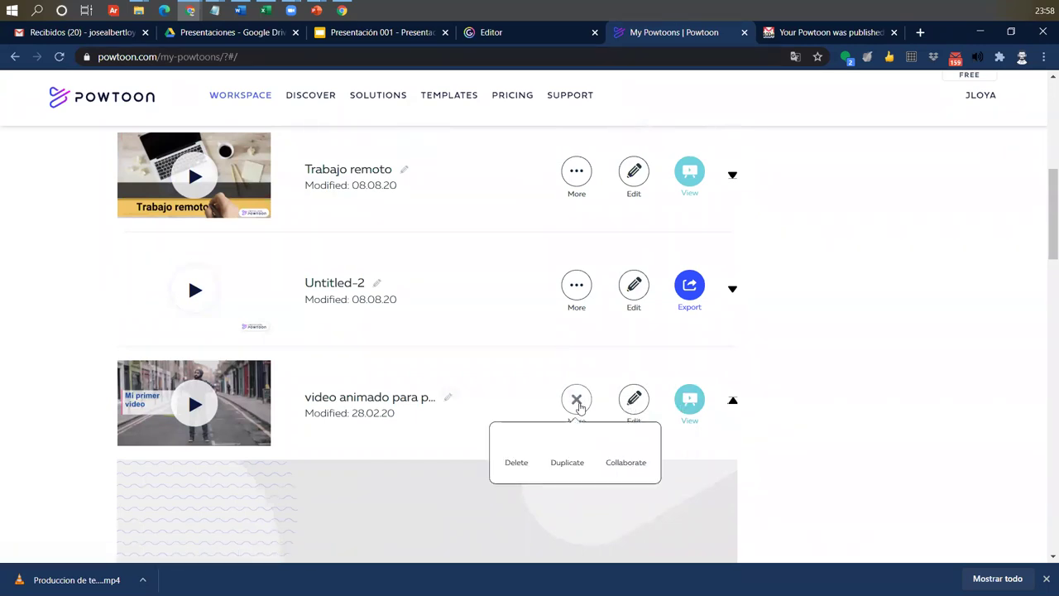
click(633, 401)
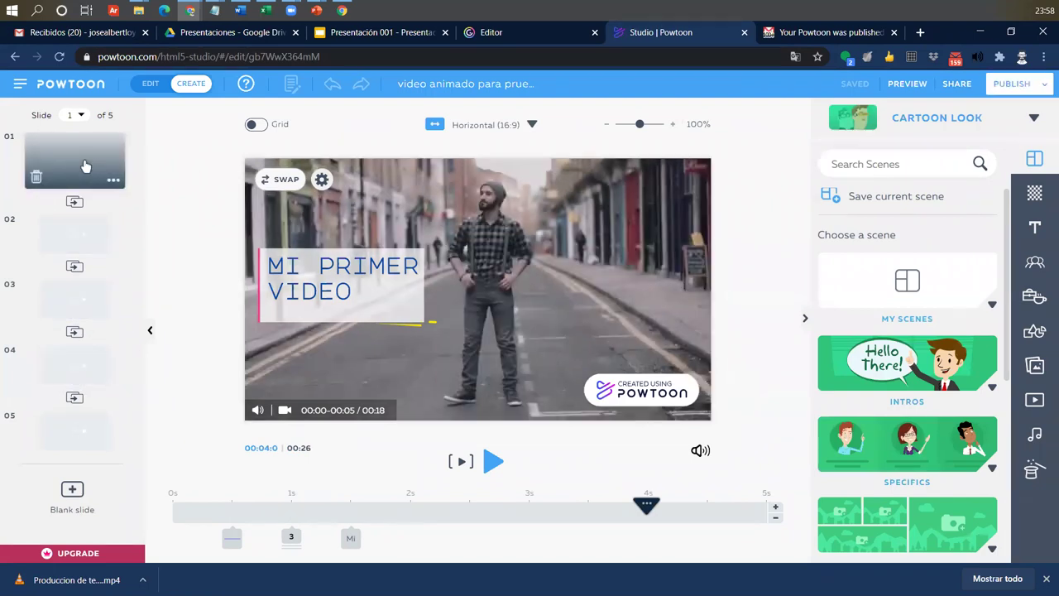
Look through all five slides of the project and return to the first slide.
click(79, 235)
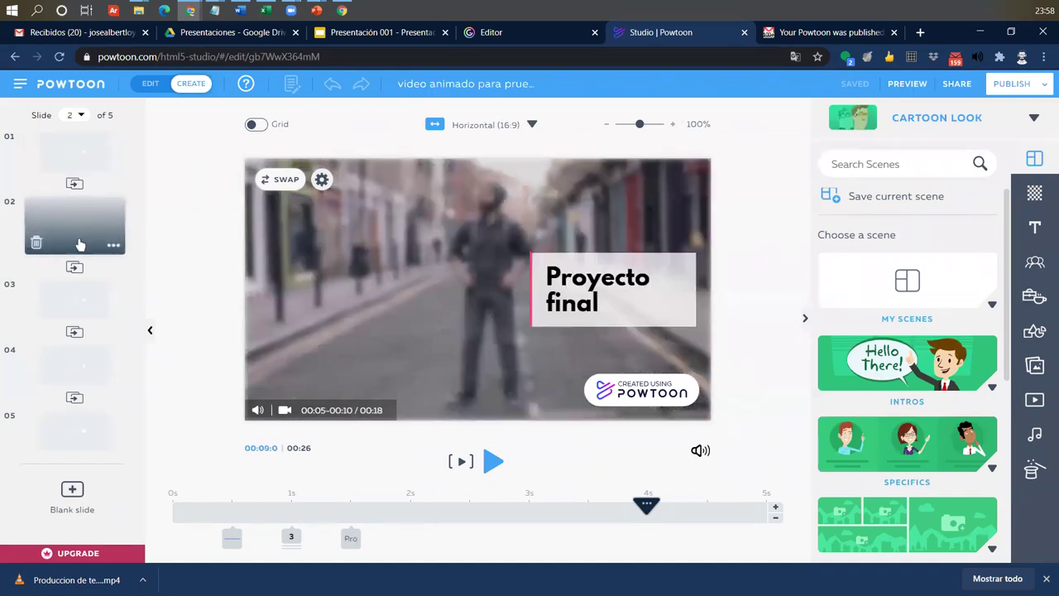
click(93, 302)
click(87, 367)
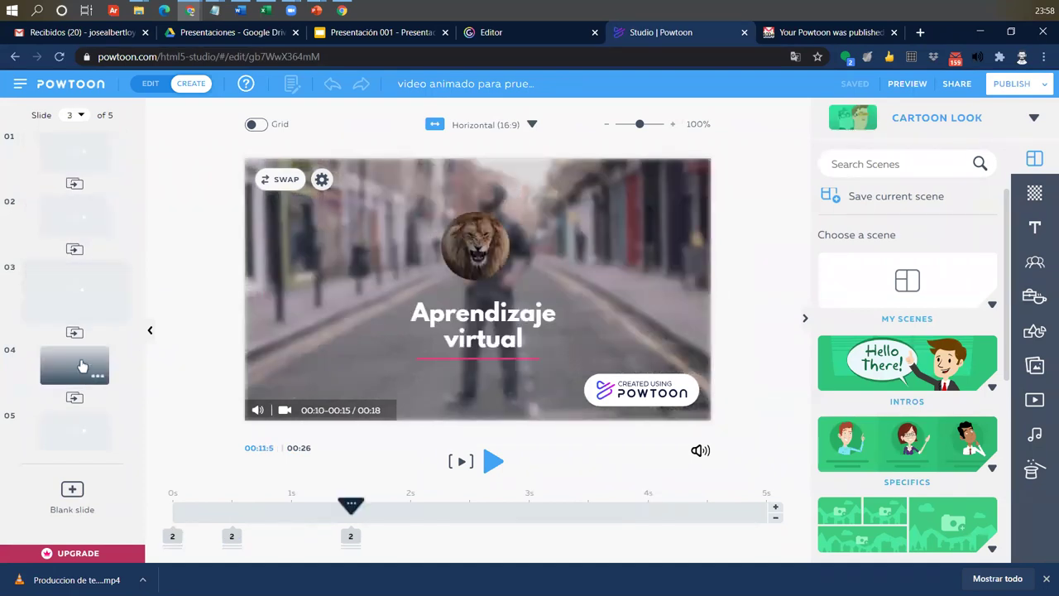
click(83, 428)
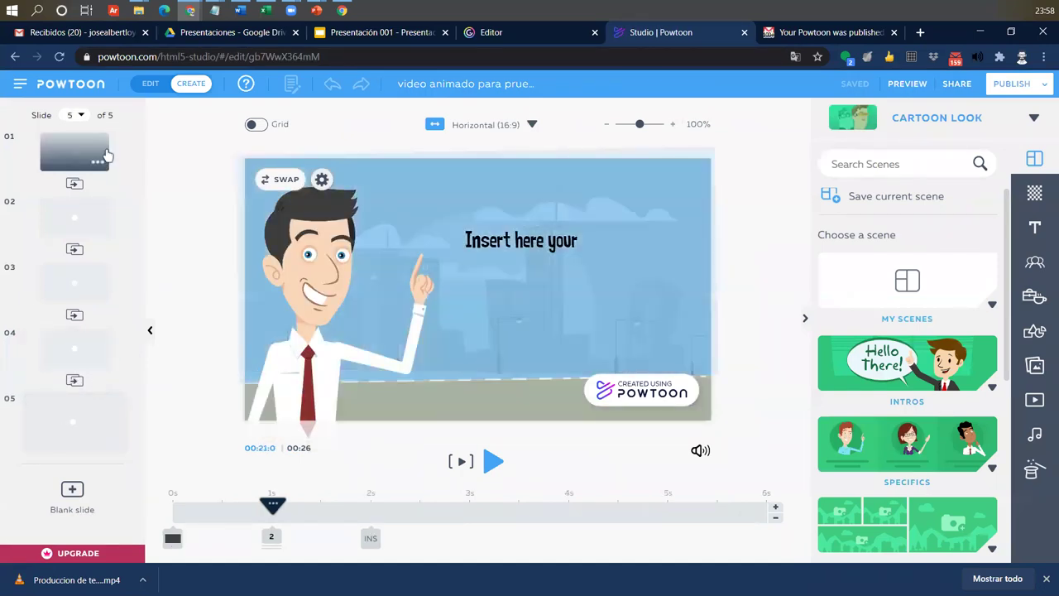
click(62, 162)
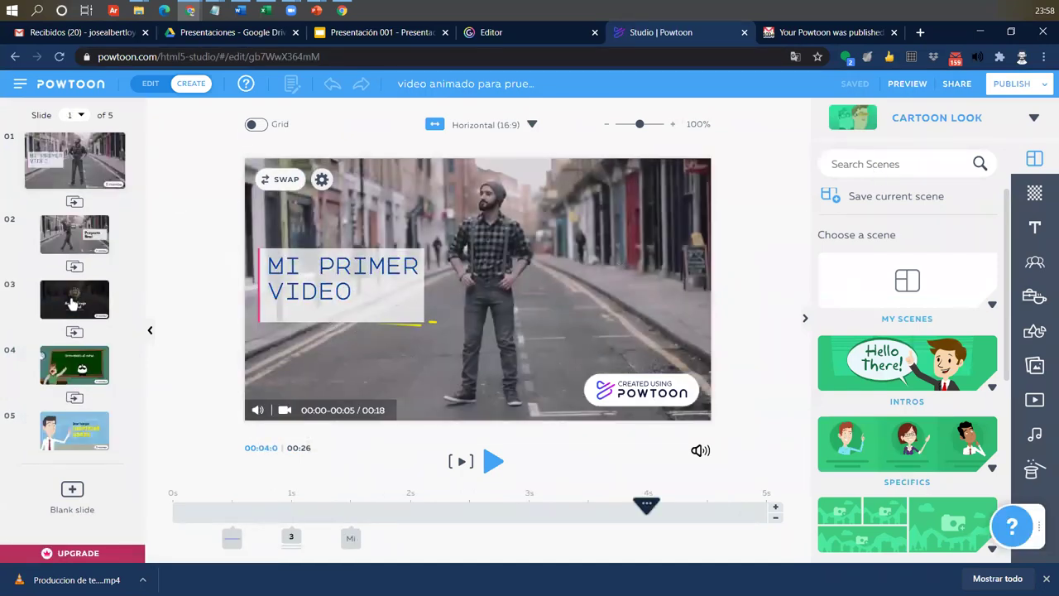
click(66, 418)
click(76, 340)
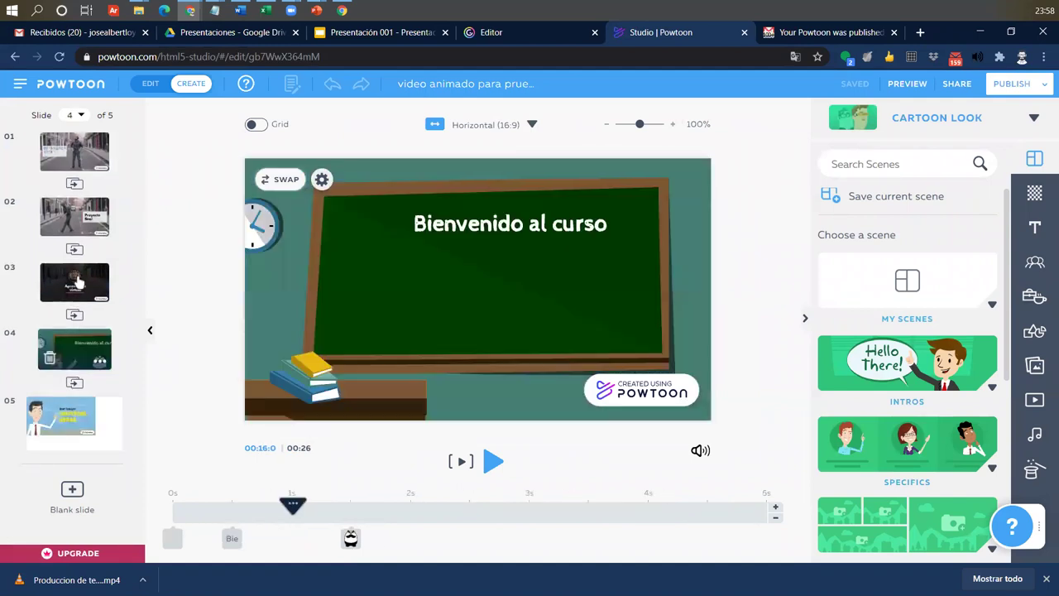
click(93, 147)
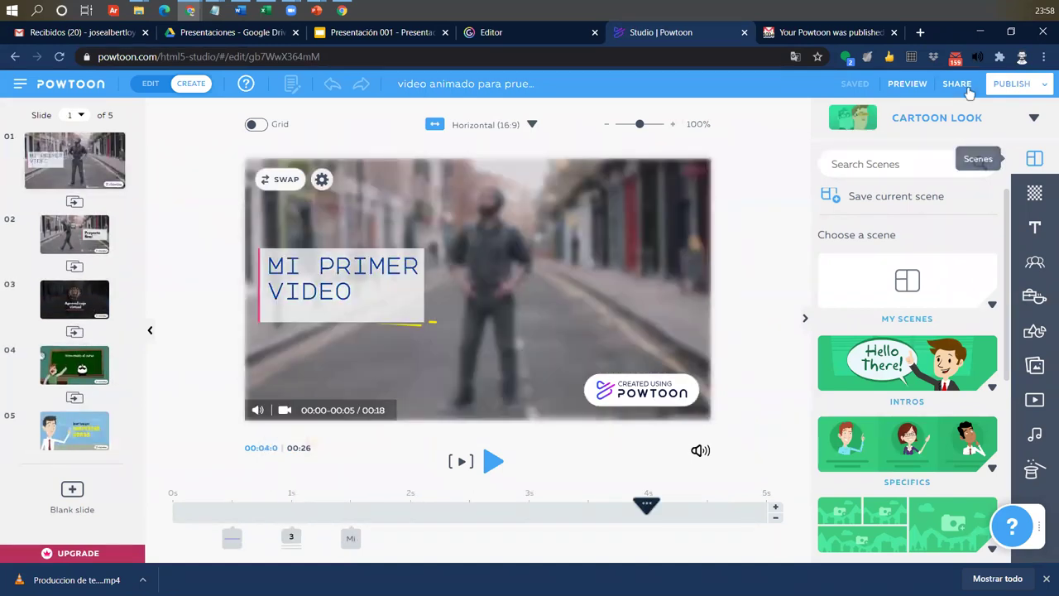
Start publishing the project to YouTube with the authorized account and set the YouTube privacy to Private.
click(1046, 85)
click(927, 210)
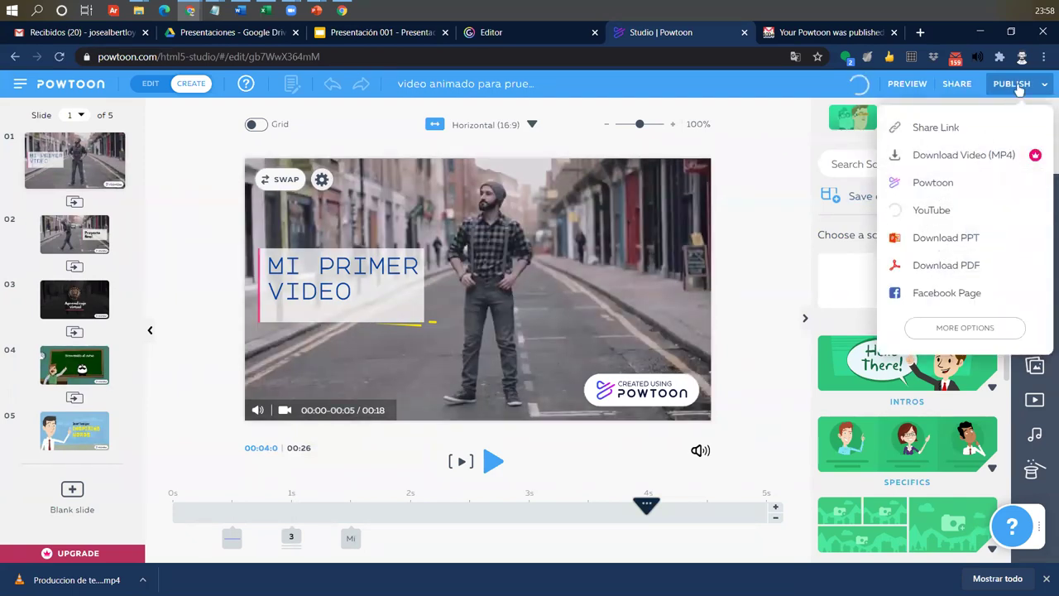
click(939, 217)
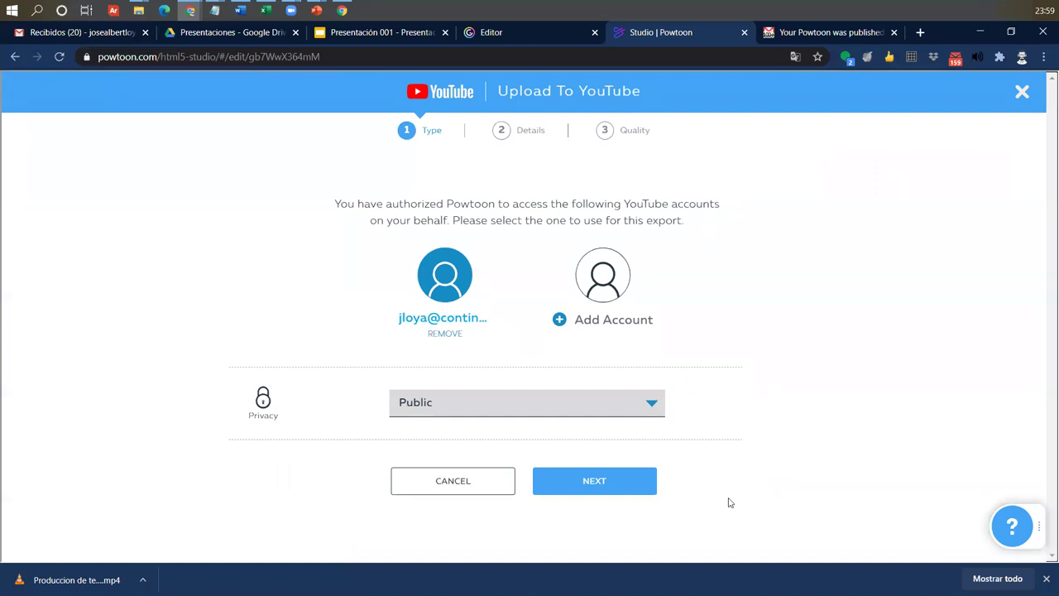
click(511, 405)
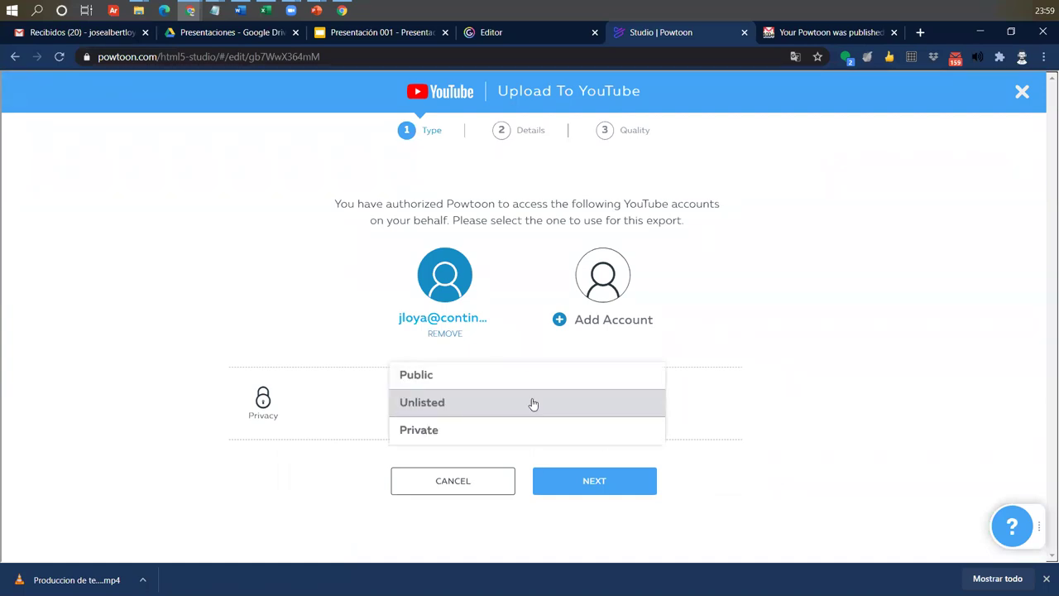
click(475, 430)
click(578, 476)
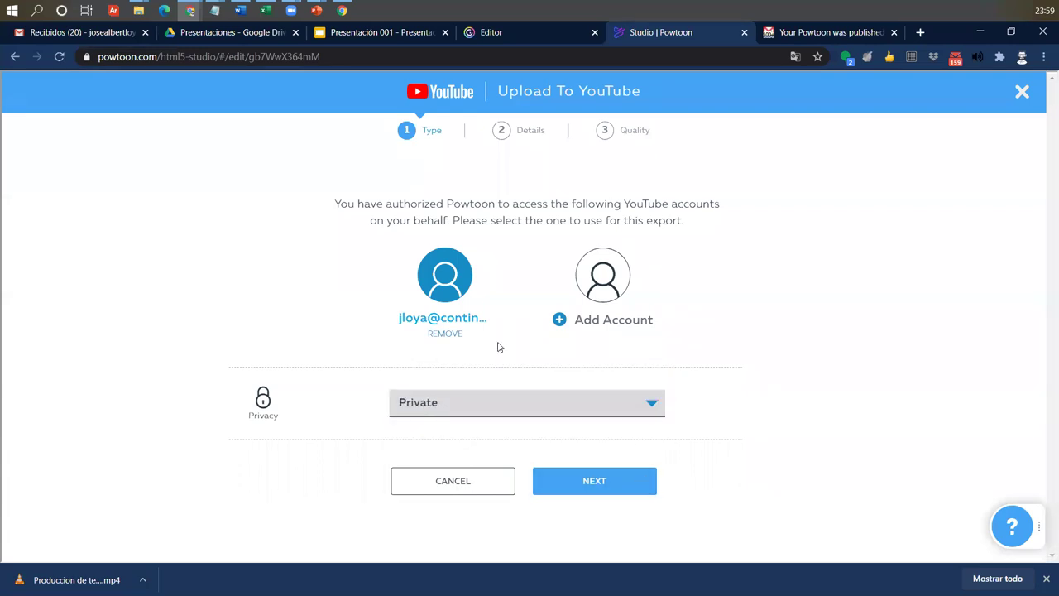
Keep the title "video animado para prueba intro" and upload the video in HD Quality 720p with watermarks.
click(555, 214)
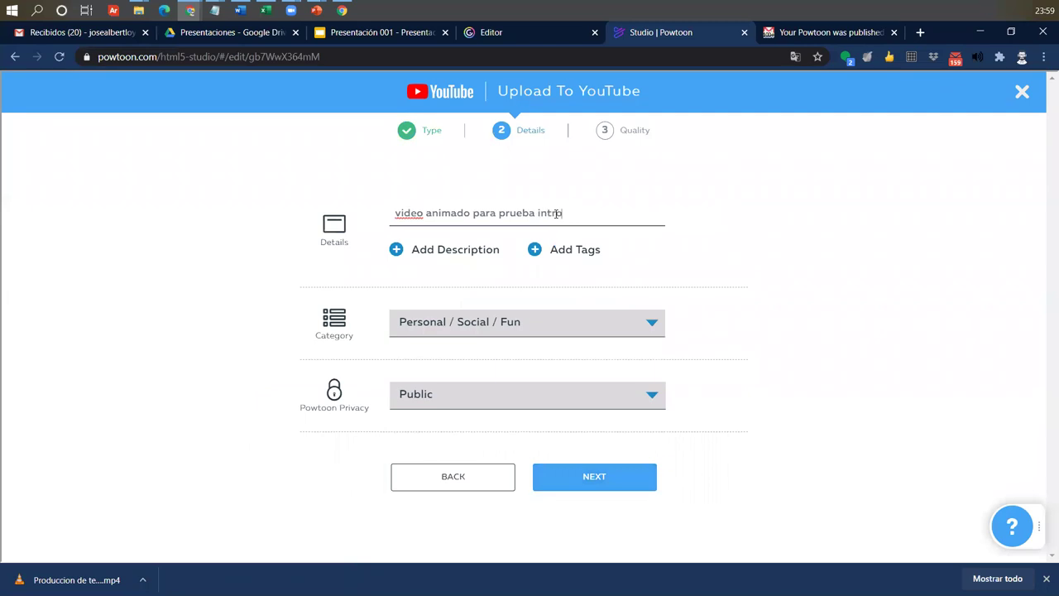
click(553, 470)
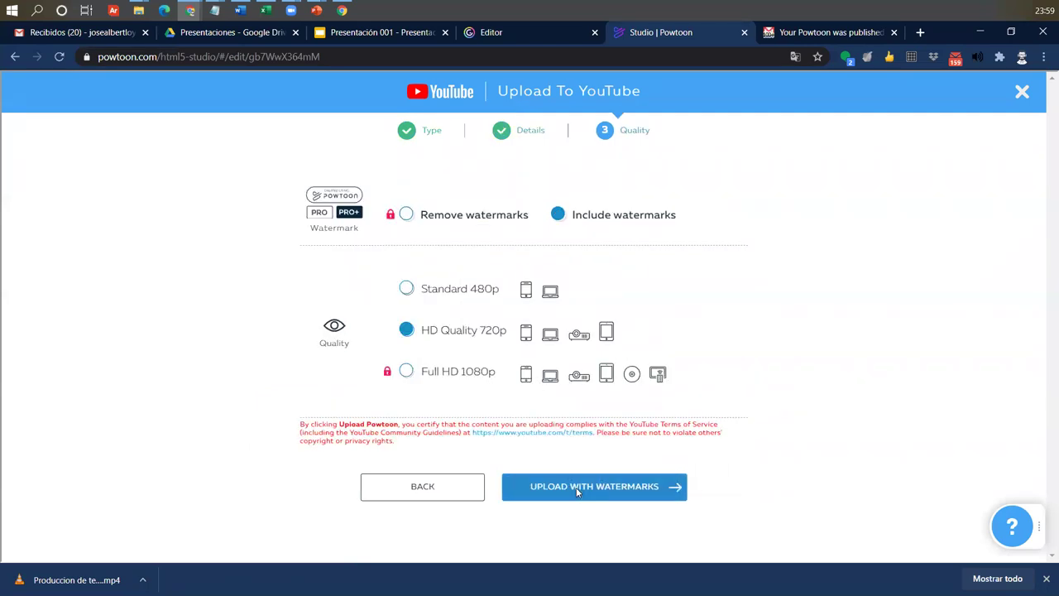
click(578, 488)
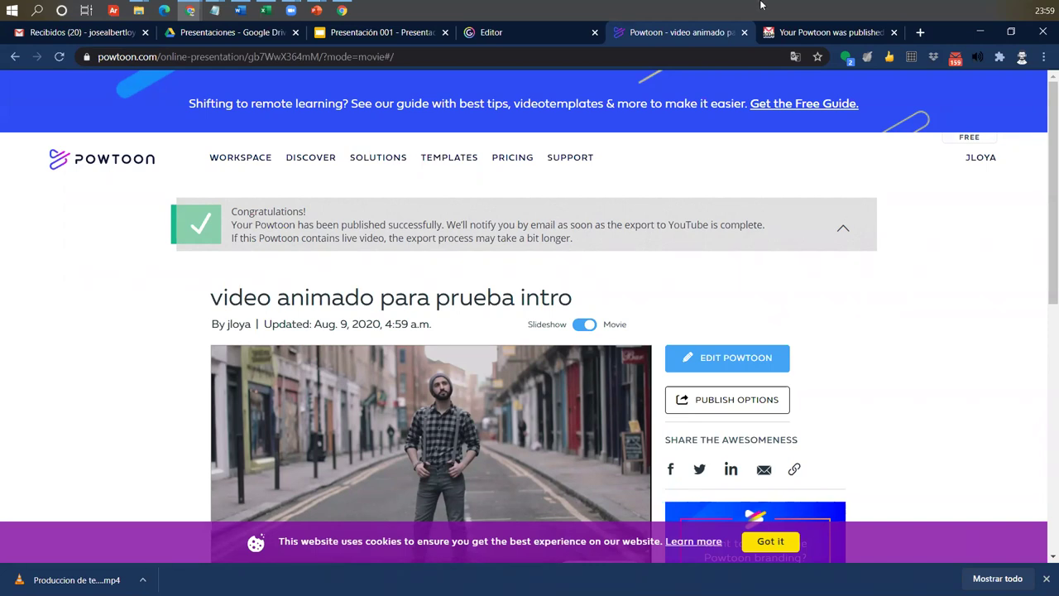
Launch Camtasia 2019, create a new project, and return to the browser.
click(4, 7)
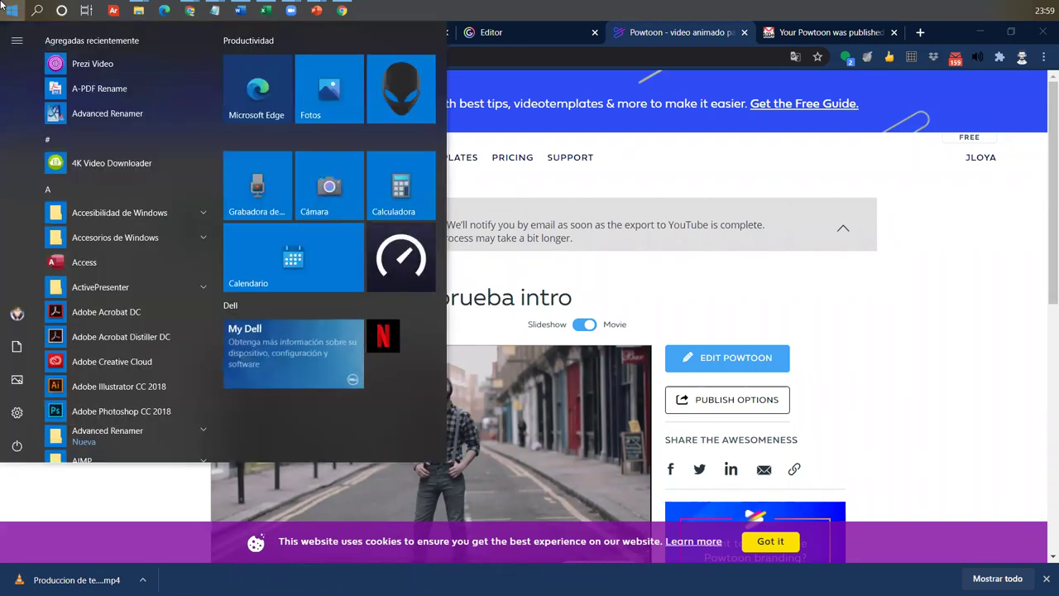
text(ca)
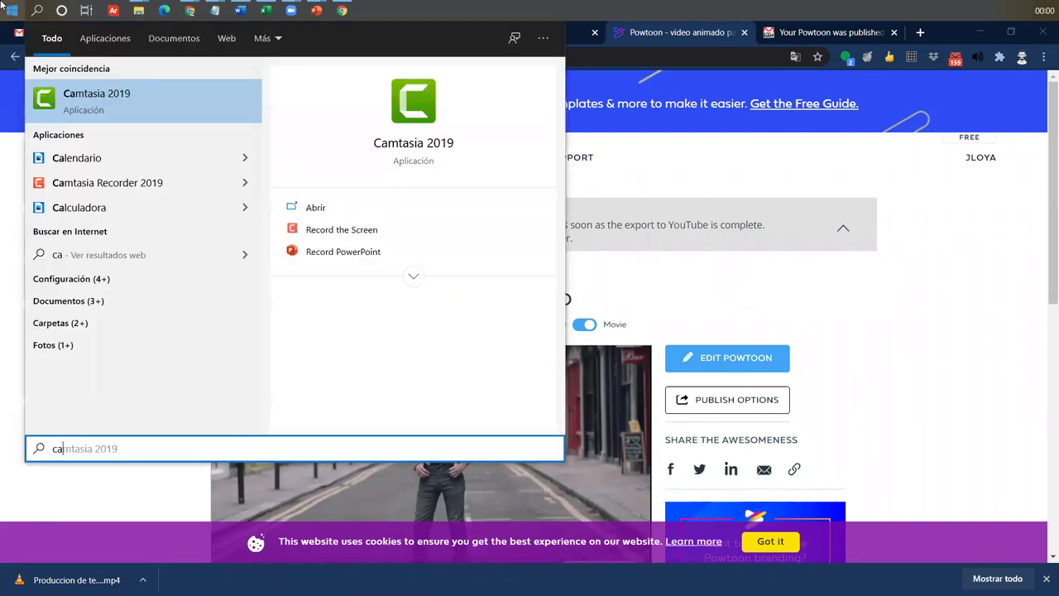
key(Return)
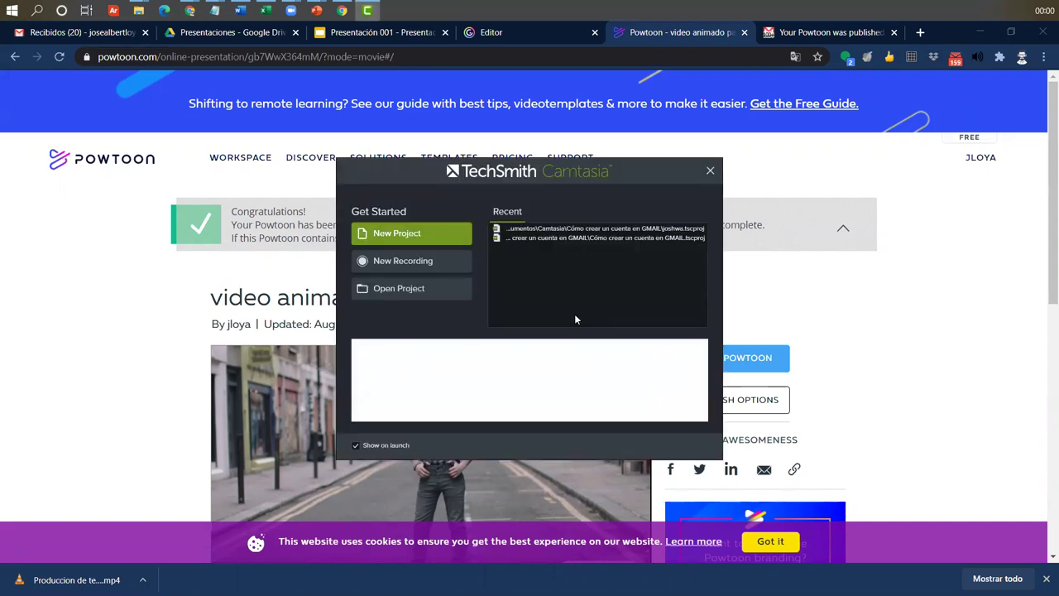
click(400, 236)
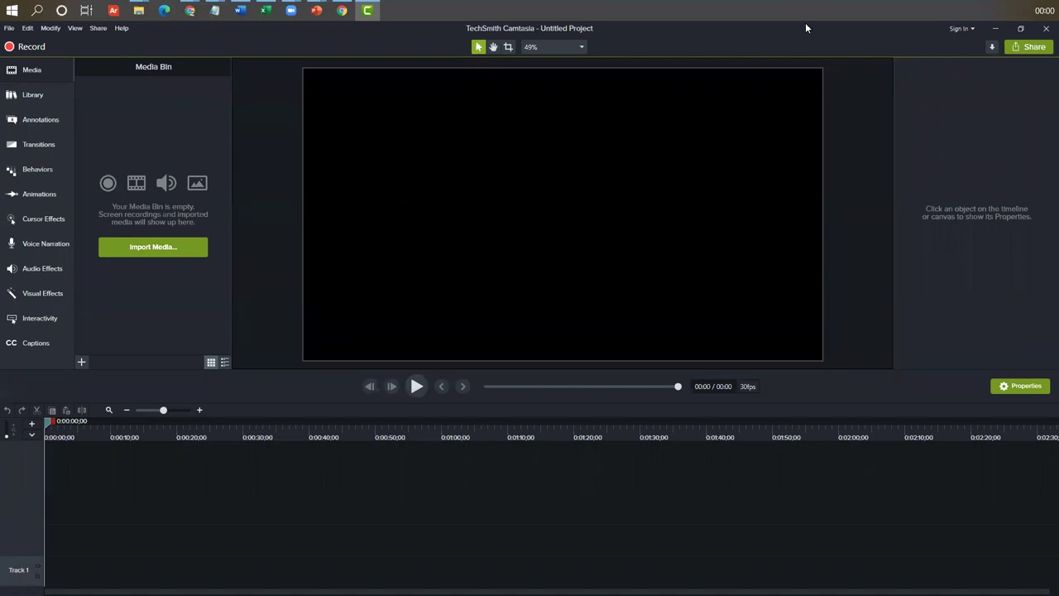
mouse_move(368, 15)
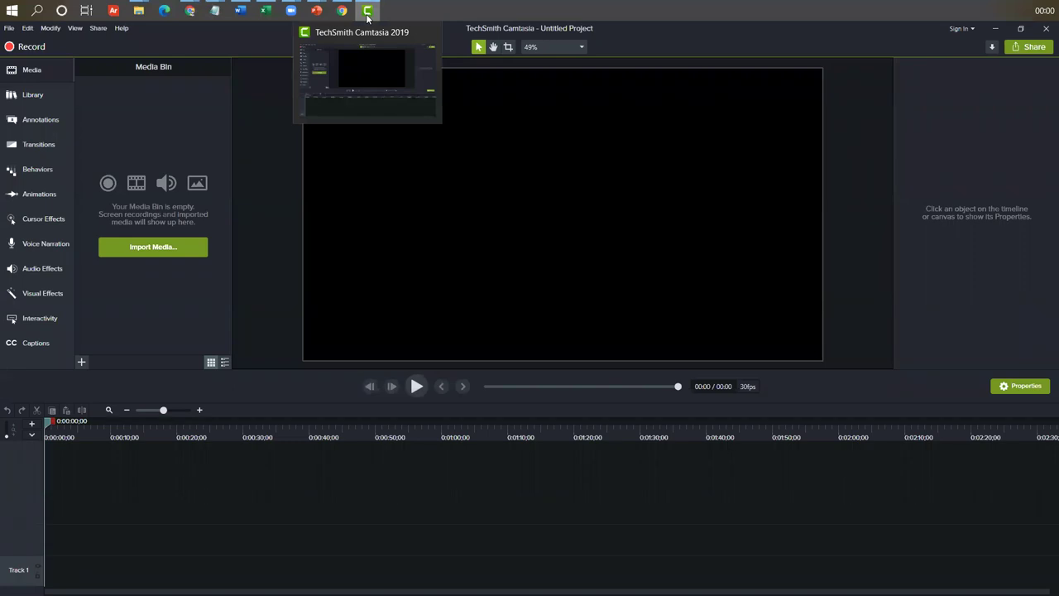
click(368, 15)
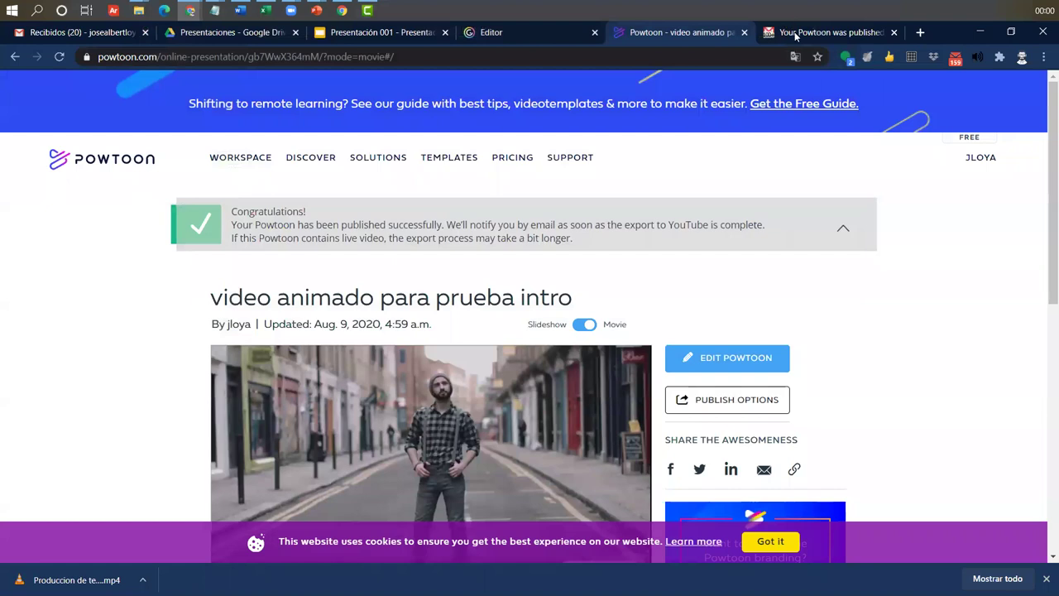
Switch to the Gmail message "Your Powtoon was published" and check the conversation for a new publishing notice.
click(796, 35)
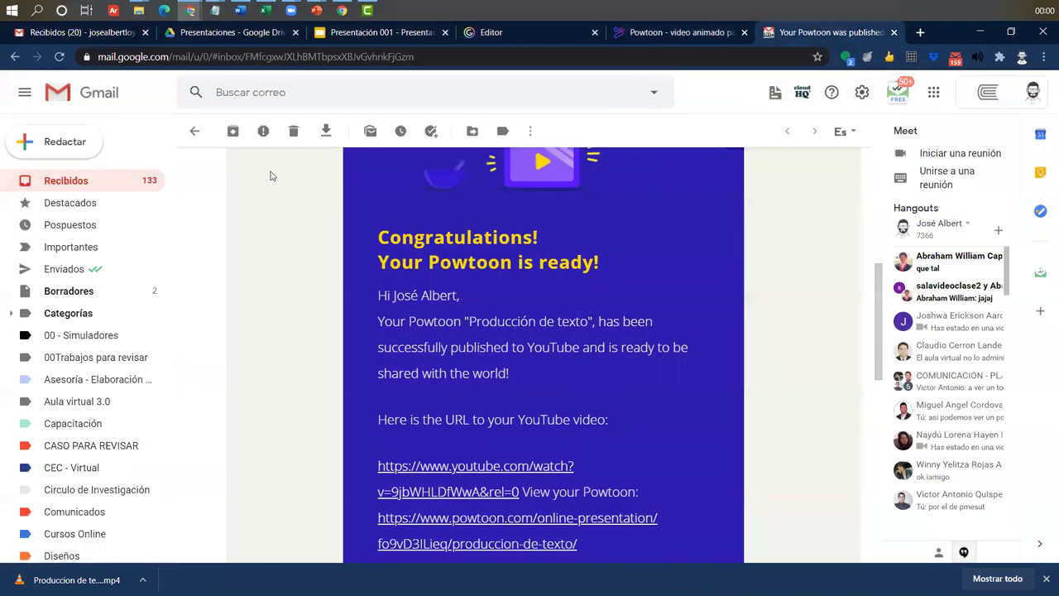
click(196, 133)
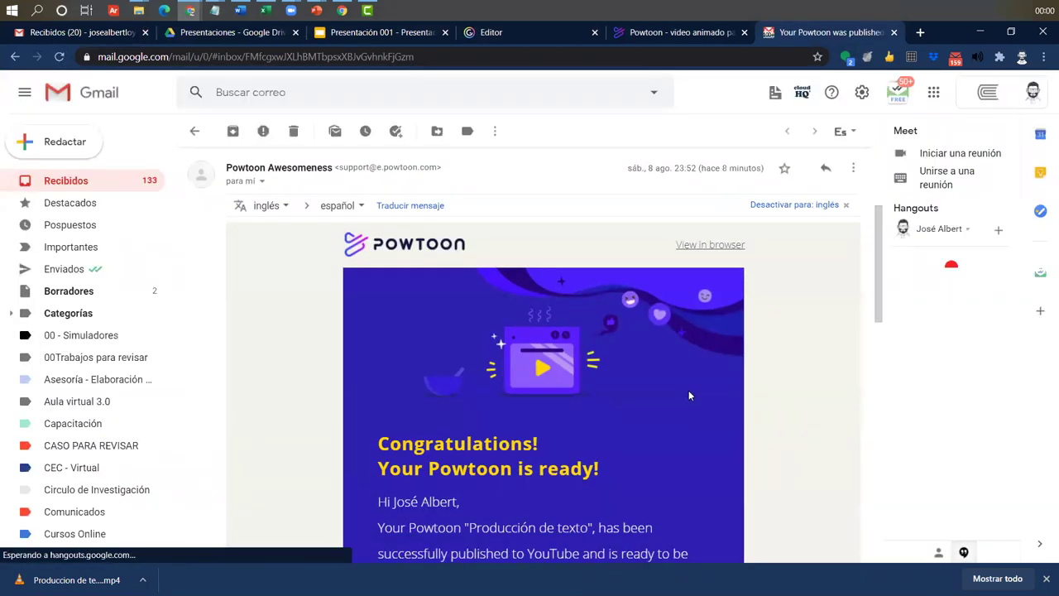
scroll(690, 397, down, 4)
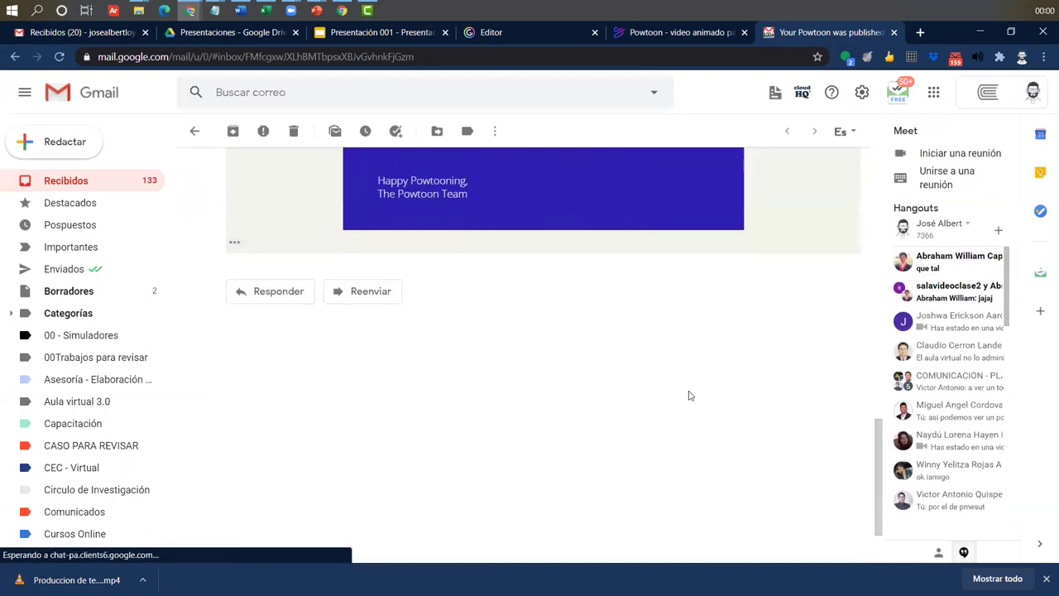
scroll(538, 343, up, 1)
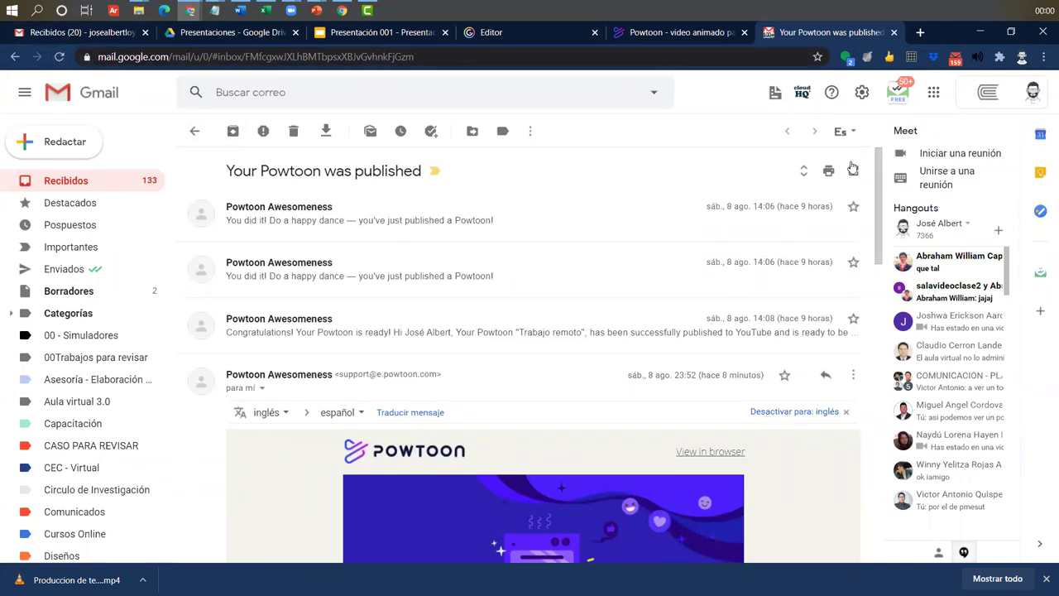
Open YouTube from Gmail, go to YouTube Studio, and open the channel's video list.
click(935, 93)
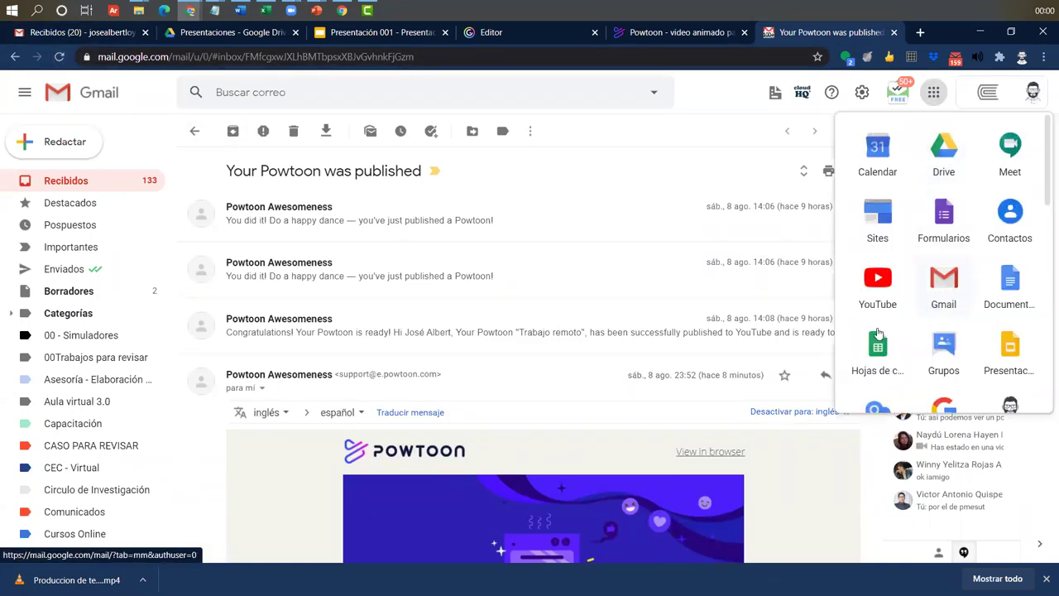
click(875, 279)
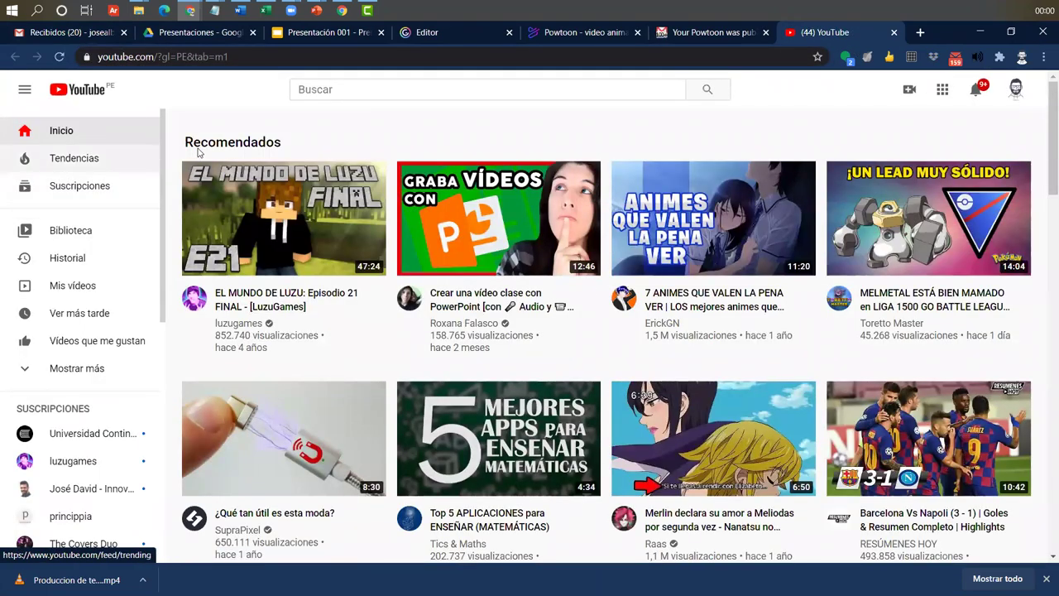
click(1016, 88)
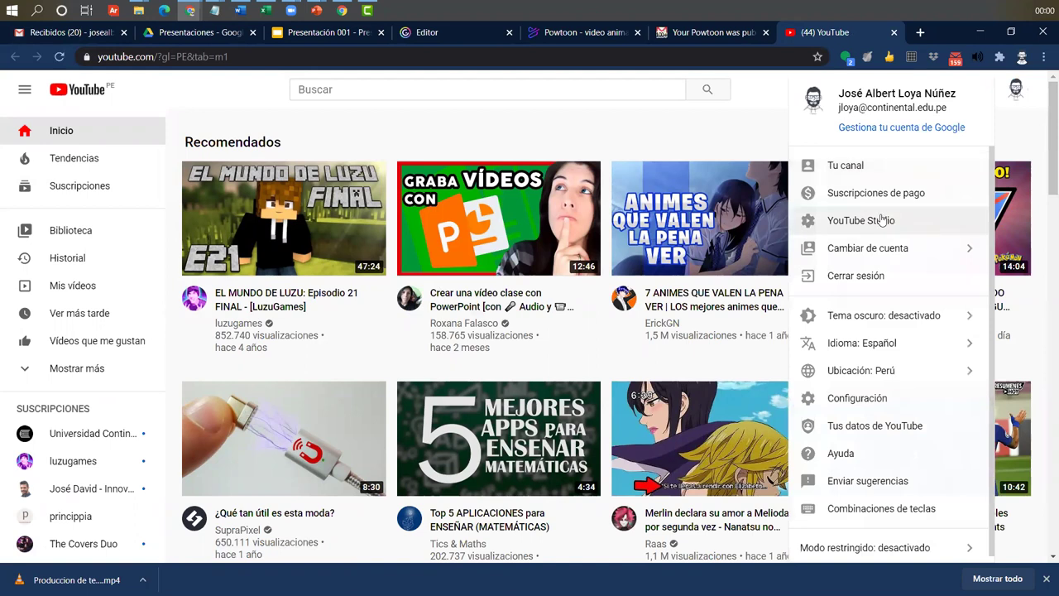
click(881, 218)
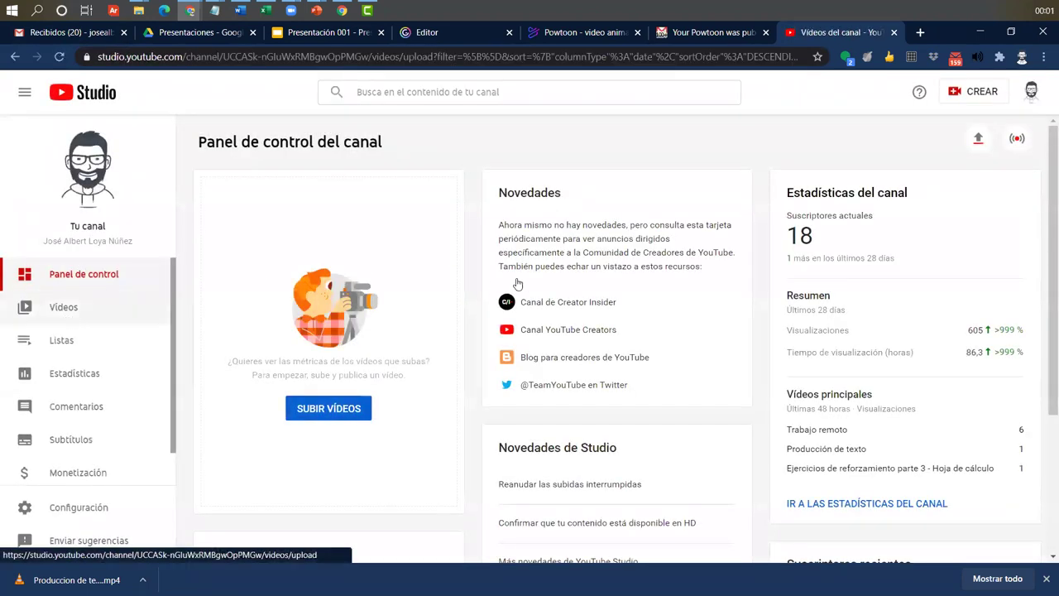
click(59, 311)
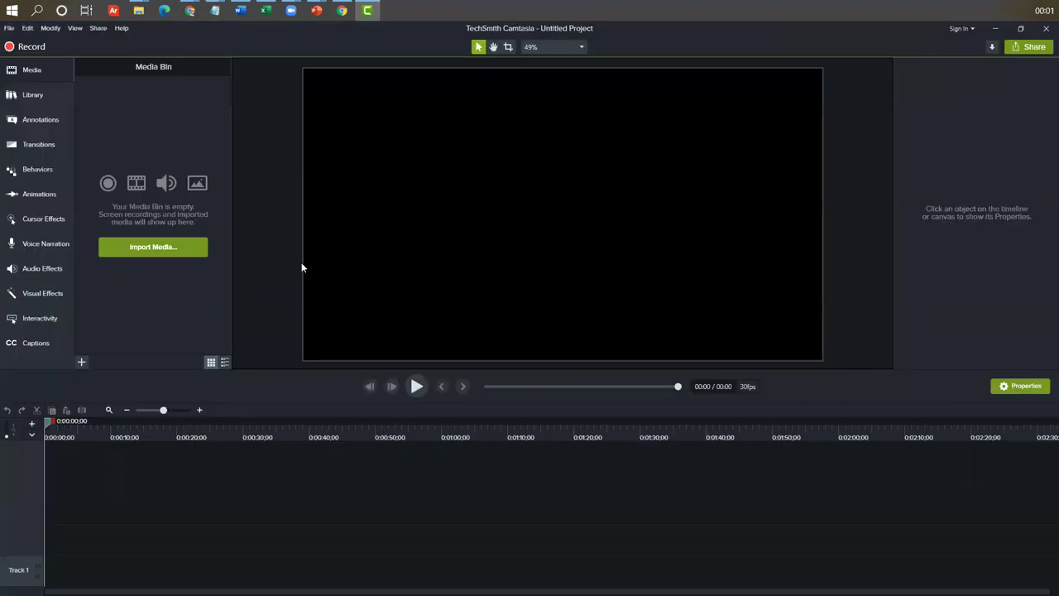
Import the Produccion de texto video from Descargas and place it at the start of Track 1.
click(142, 248)
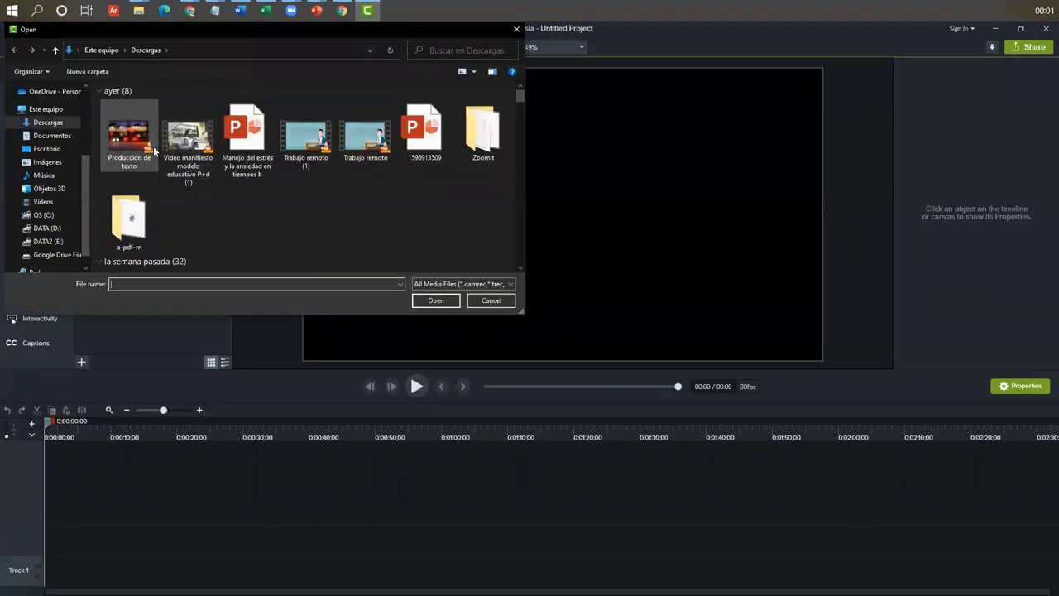
click(154, 150)
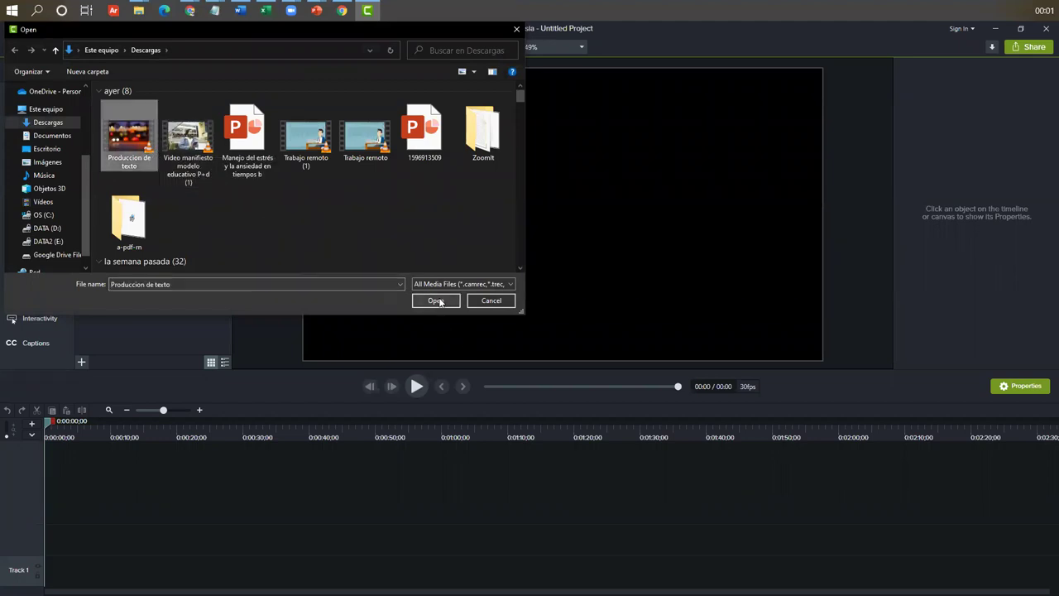
click(438, 301)
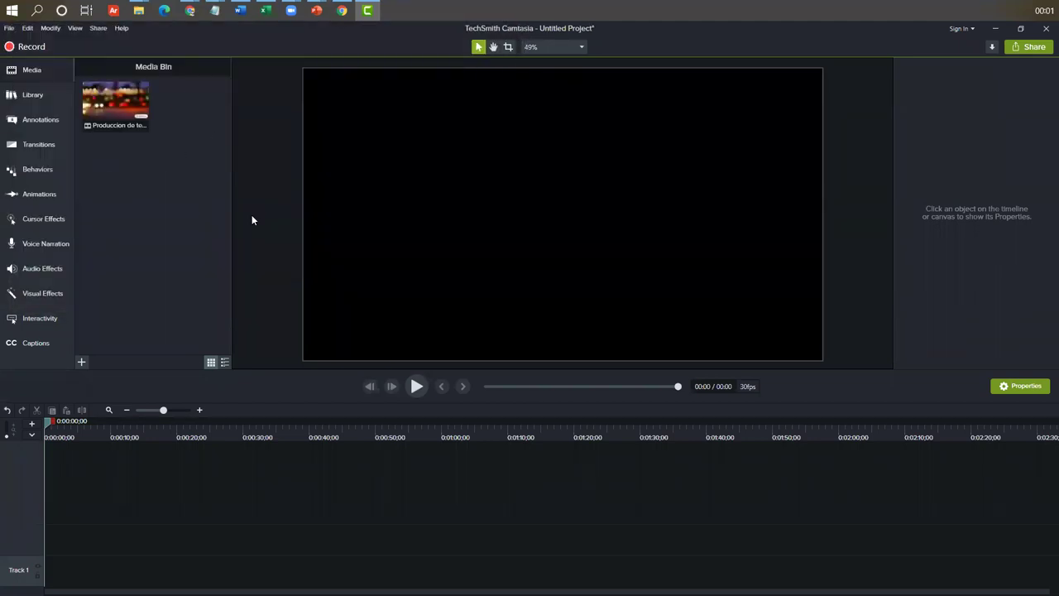
drag(124, 112, 151, 571)
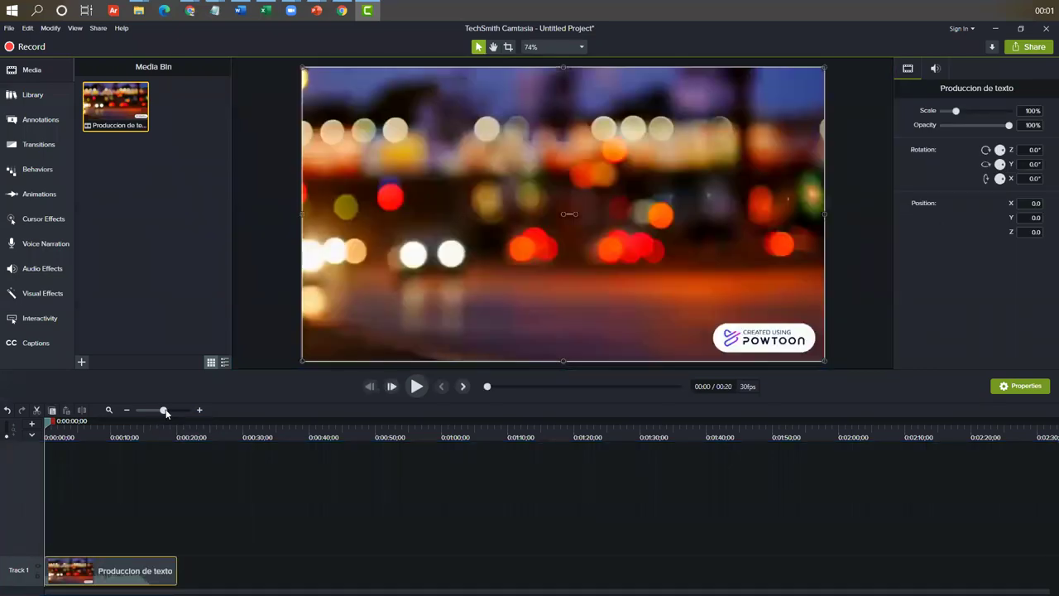
Play the Produccion de texto clip from the start and skip ahead to about 15 seconds.
drag(165, 410, 232, 410)
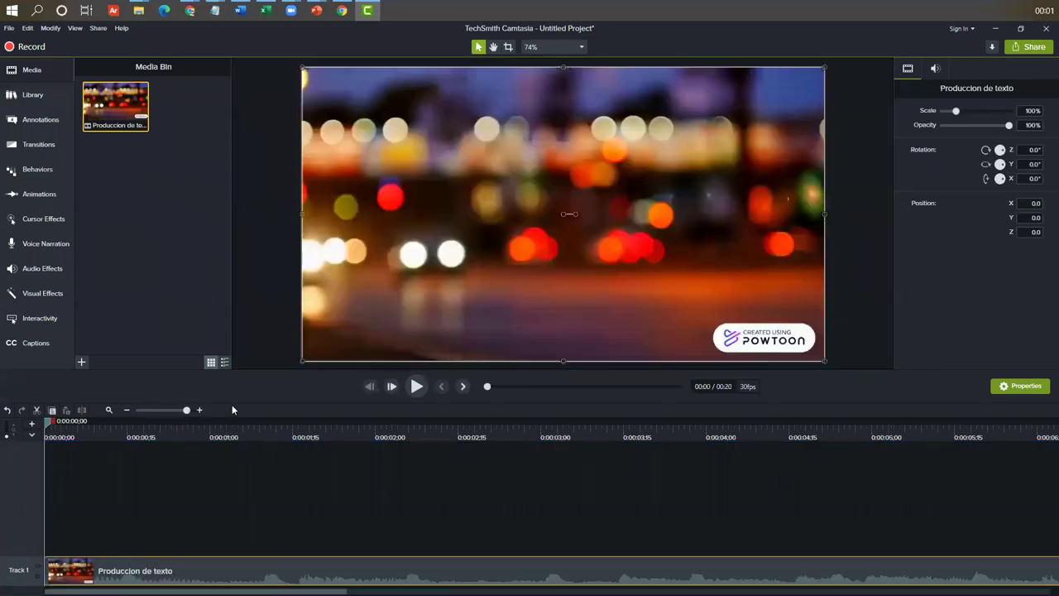
click(416, 386)
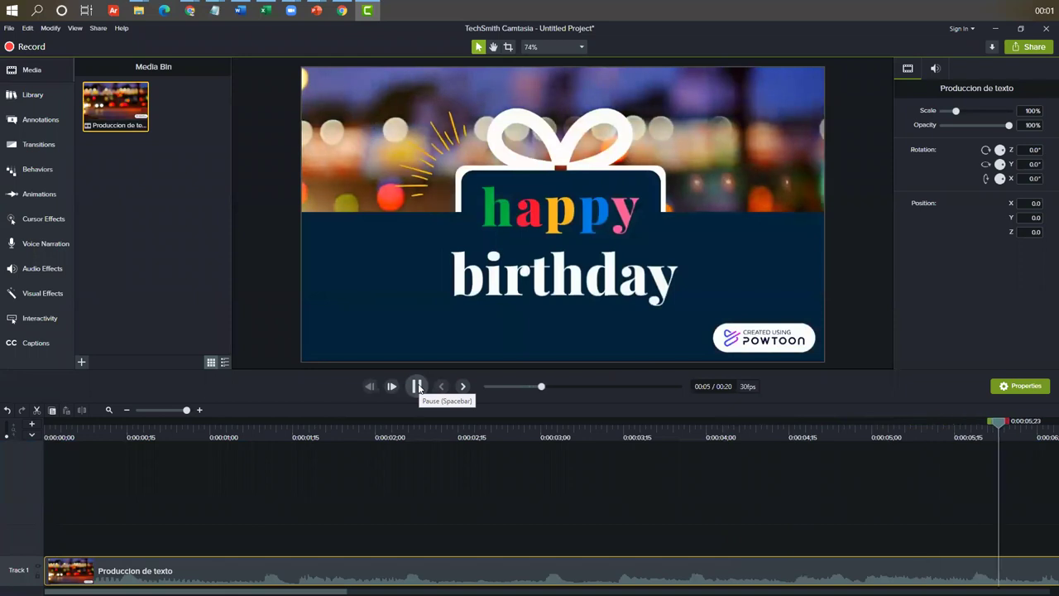
click(623, 386)
click(416, 387)
click(418, 387)
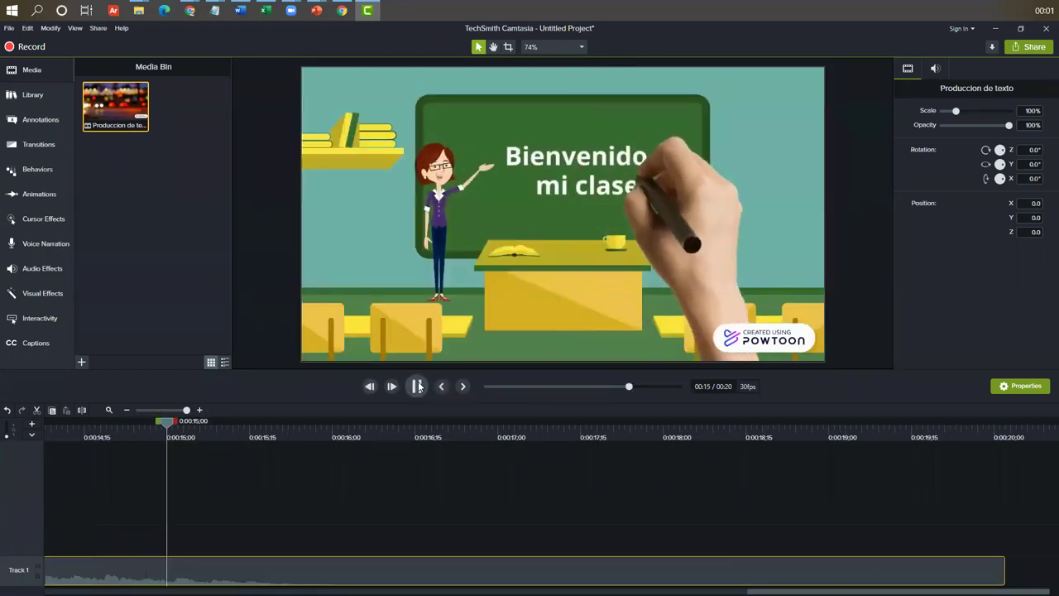
Remove the closing part of the Produccion de texto clip, from 0:00:16;01 through to its end.
click(418, 387)
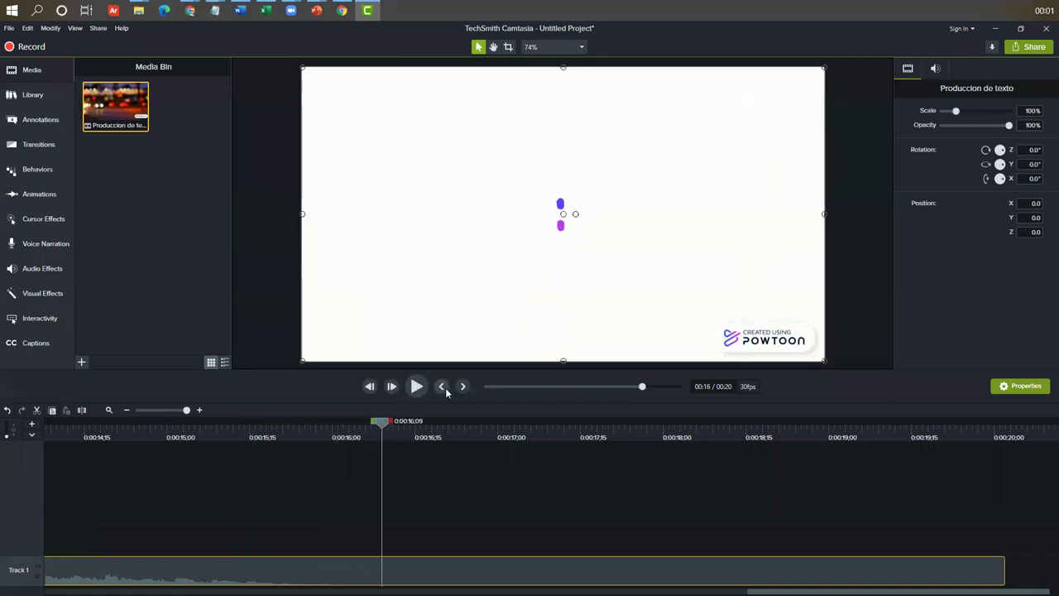
click(370, 387)
click(370, 386)
click(370, 386)
click(370, 386)
click(370, 386)
click(369, 386)
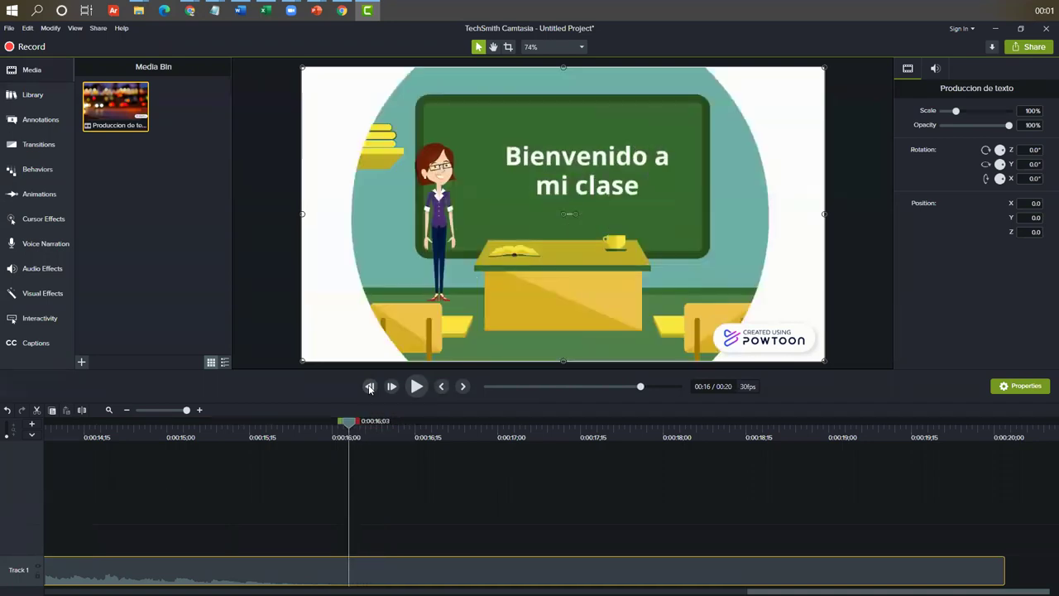
click(370, 387)
click(370, 386)
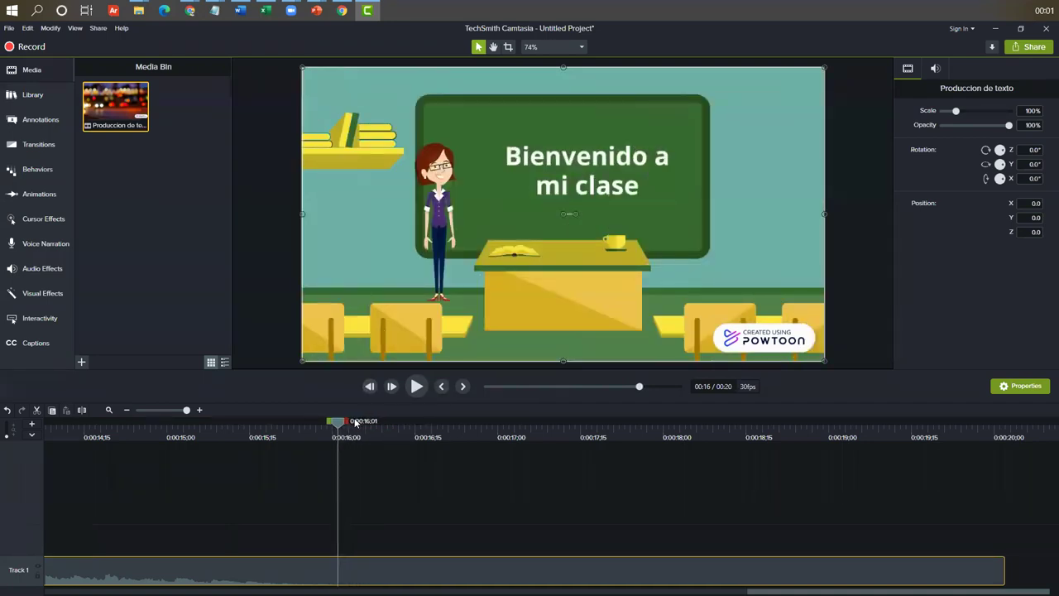
drag(355, 423, 1013, 423)
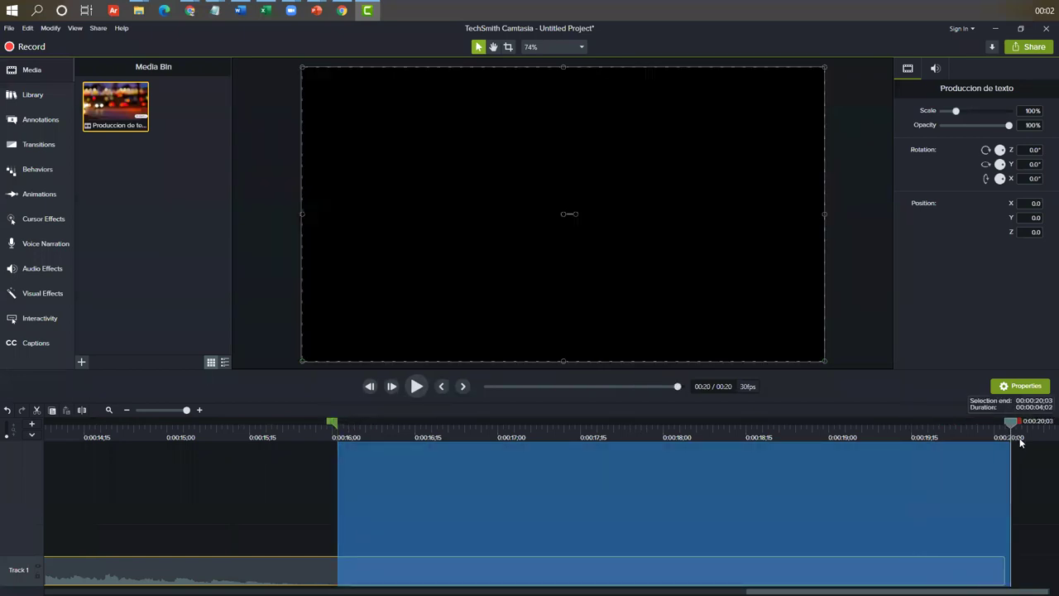
right_click(729, 513)
click(753, 379)
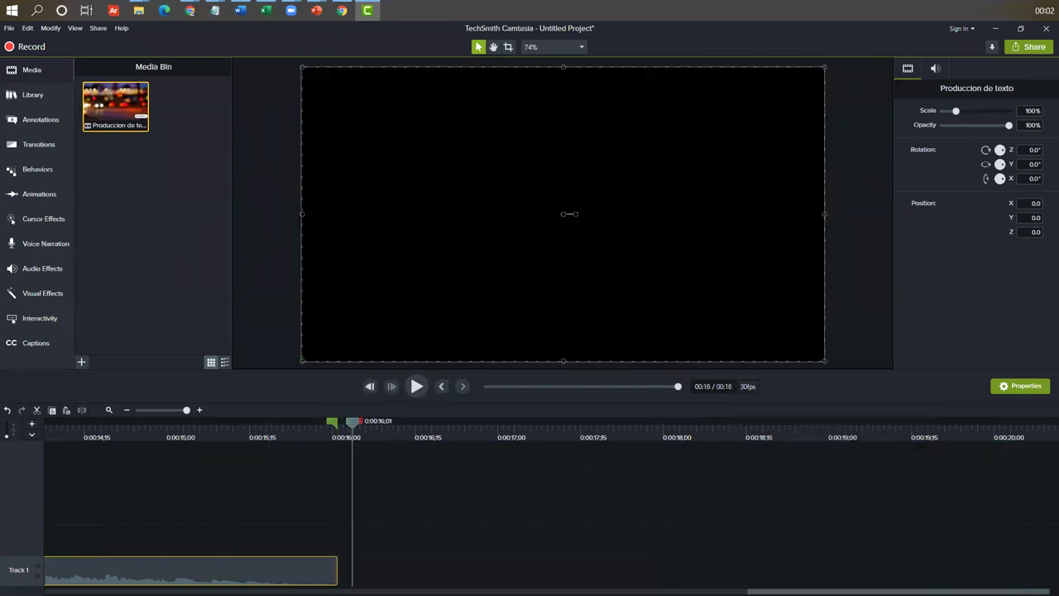
Move the trimmed Produccion de texto clip up to Track 2, starting at about 4 seconds.
scroll(547, 496, left, 10)
drag(355, 568, 935, 539)
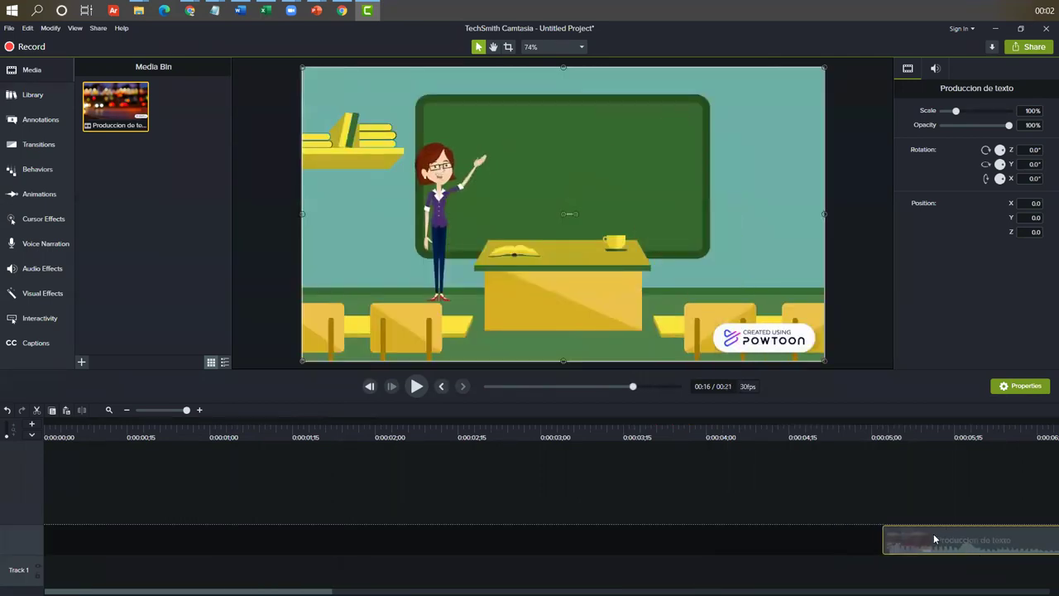
drag(886, 569, 705, 540)
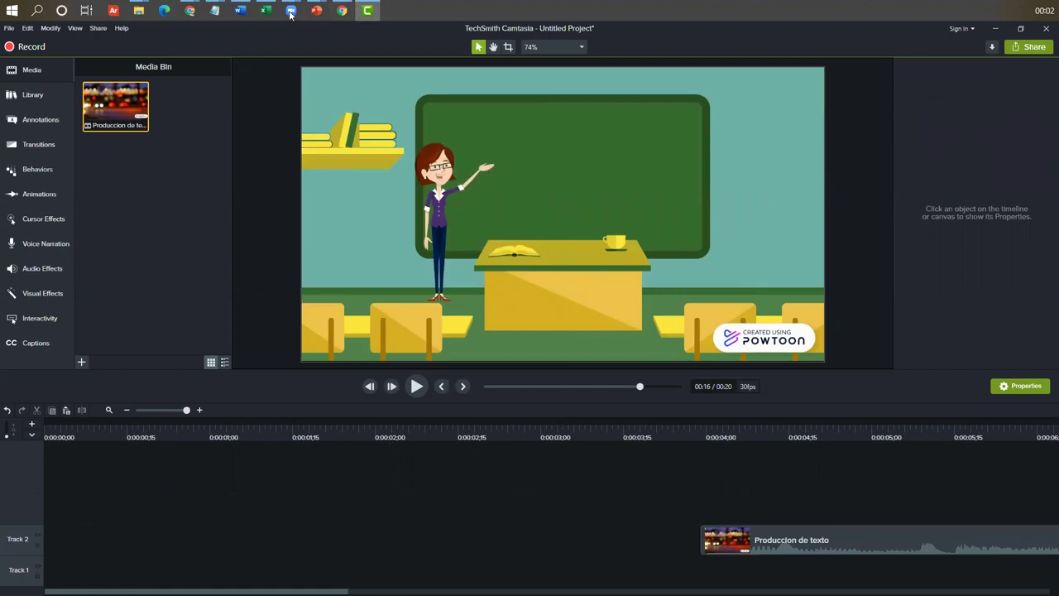
Switch to YouTube Studio and download "video animado para prueba intro" into the Descargas folder under its suggested name.
mouse_move(190, 10)
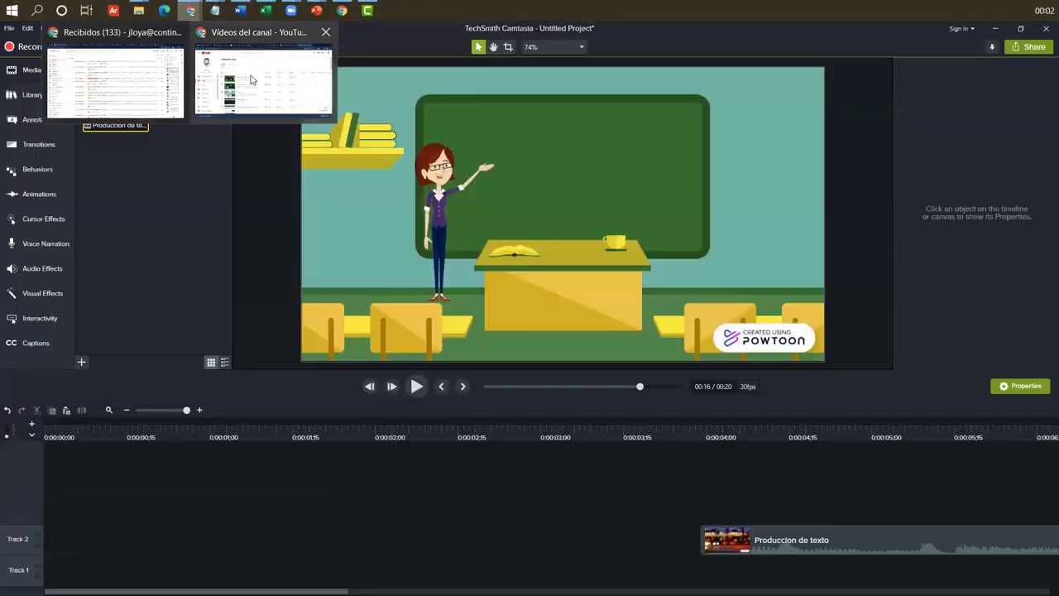
click(254, 81)
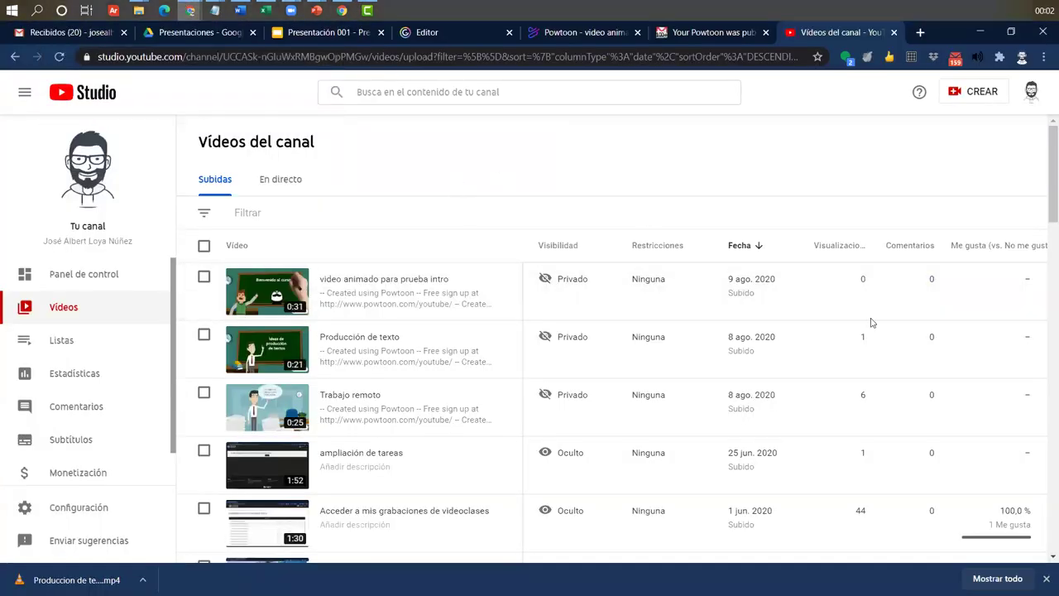
click(467, 294)
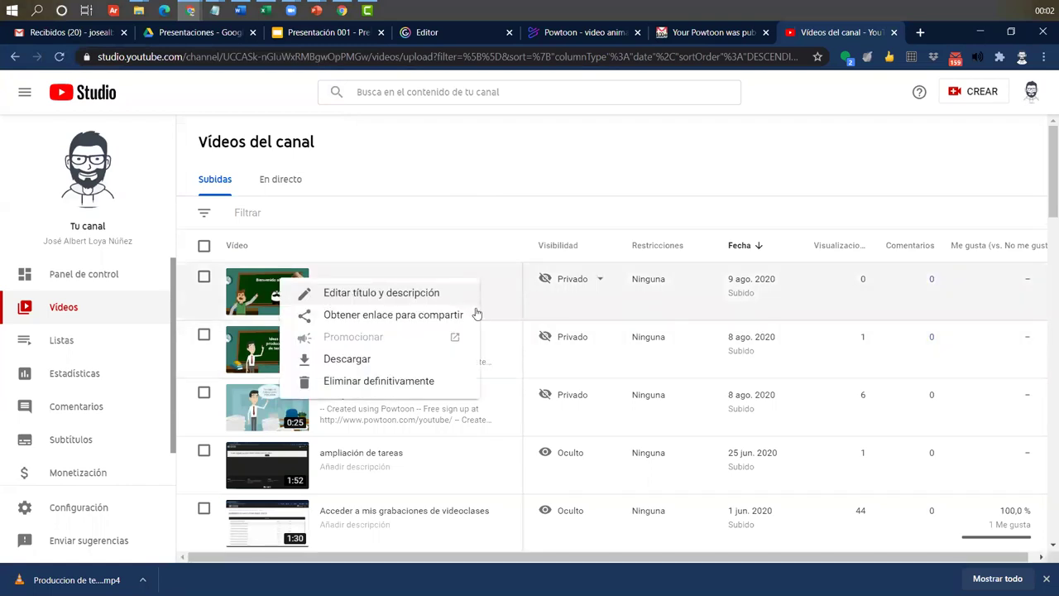
click(479, 322)
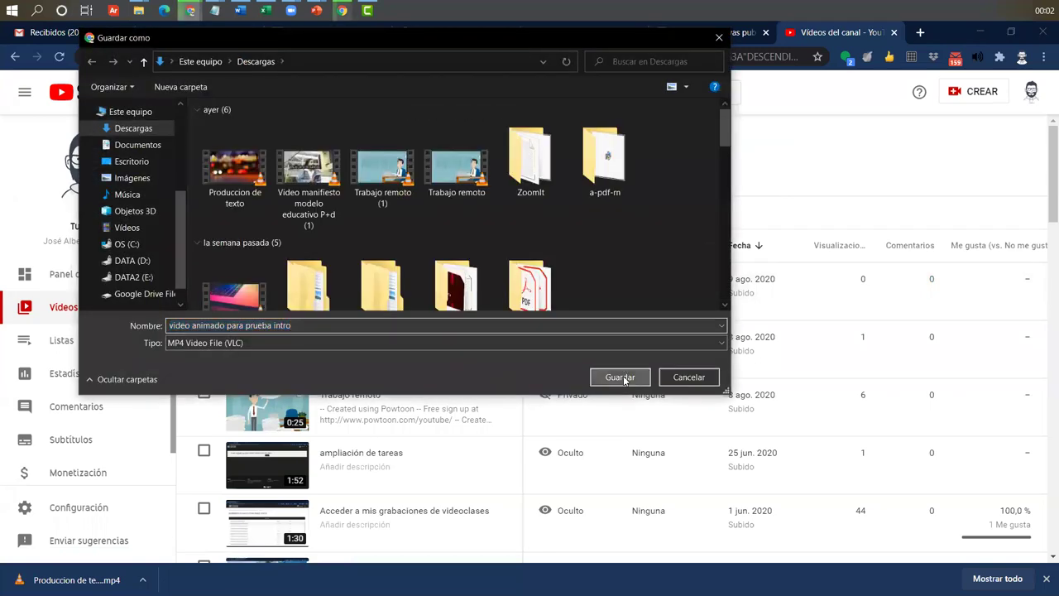
click(621, 378)
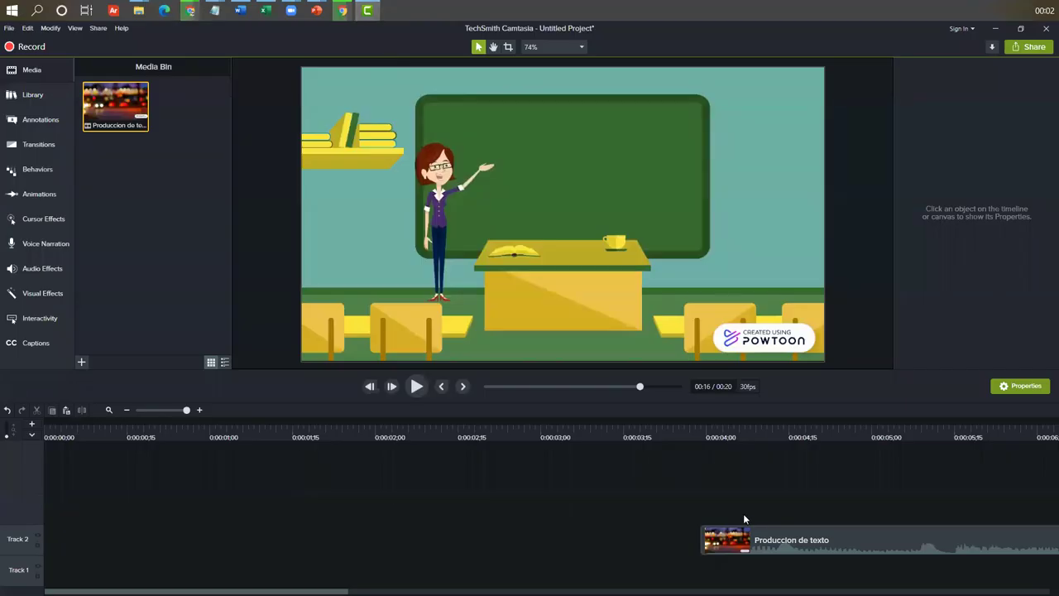
In Camtasia, shift Produccion de texto to about 5 seconds on Track 2 and import video animado para prueba intro onto the start of Track 1.
drag(743, 513, 909, 541)
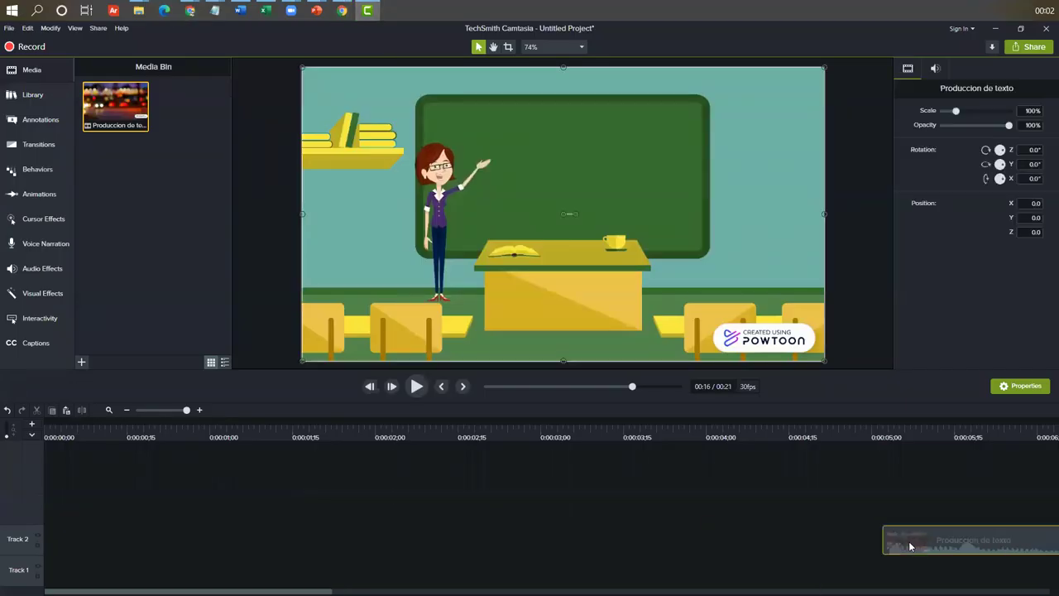
click(83, 364)
click(108, 325)
click(132, 132)
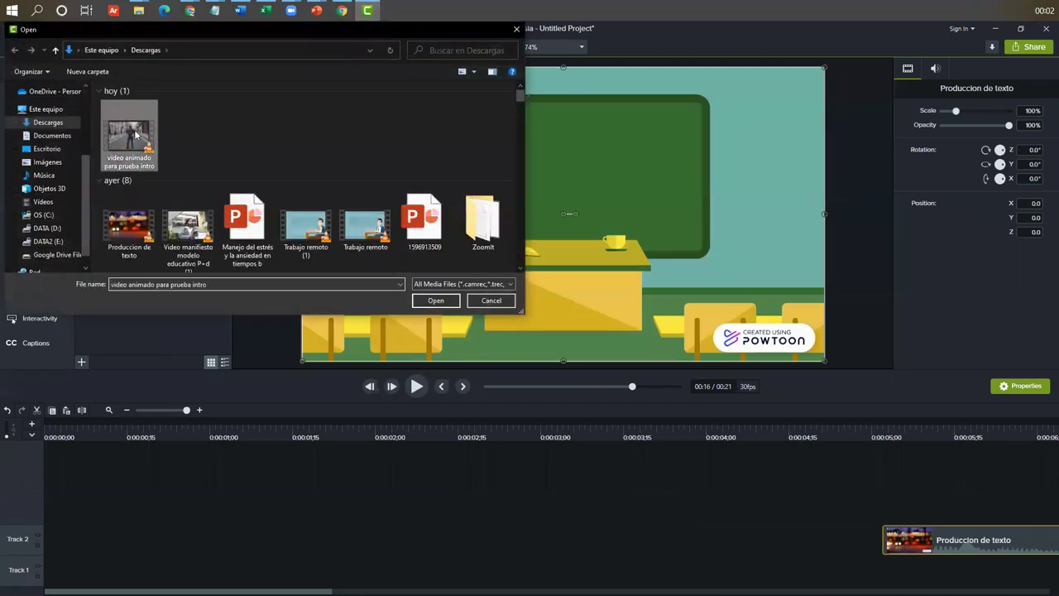
double_click(137, 134)
drag(187, 105, 70, 569)
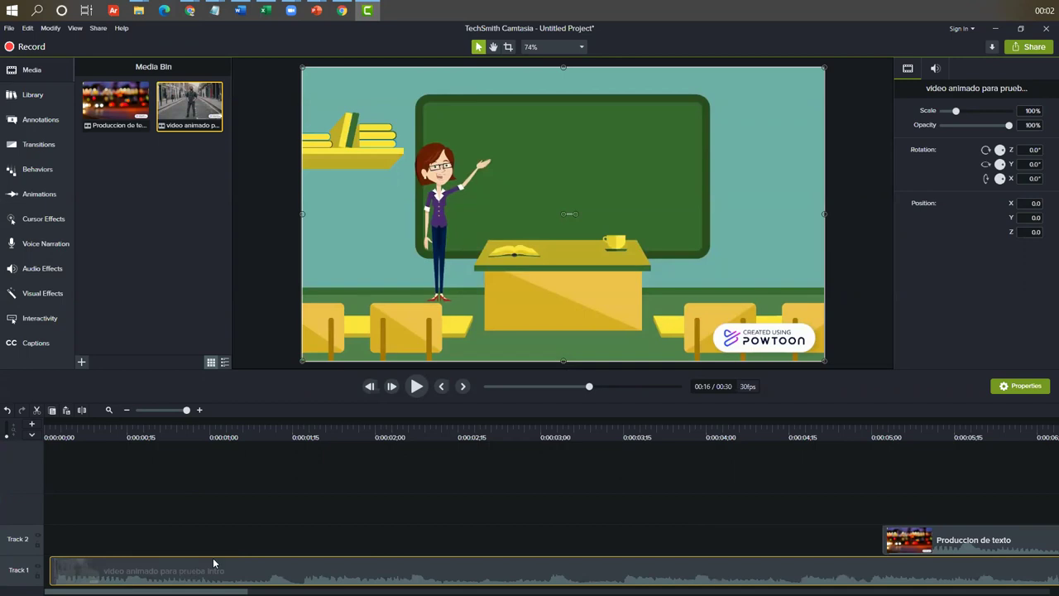
Move the video animado para prueba intro clip up to Track 3 and undo the move.
drag(124, 570, 273, 509)
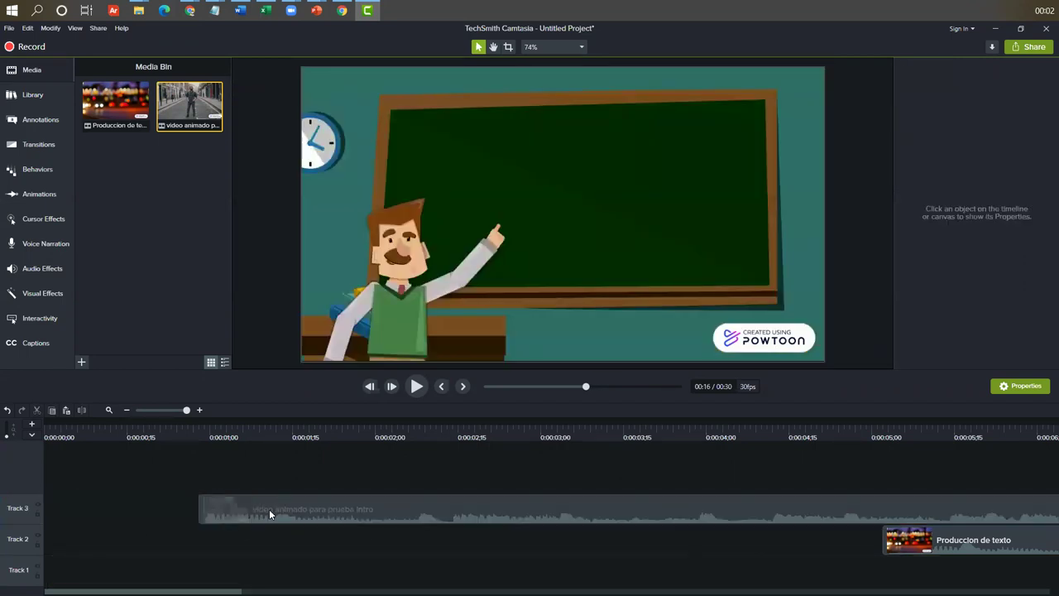
click(26, 513)
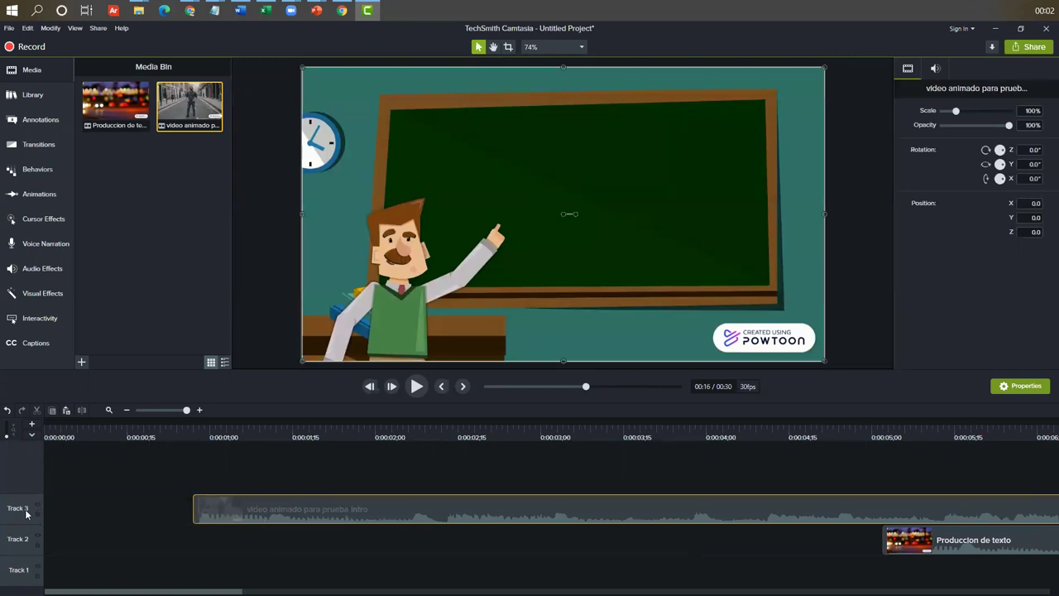
key(ctrl+z)
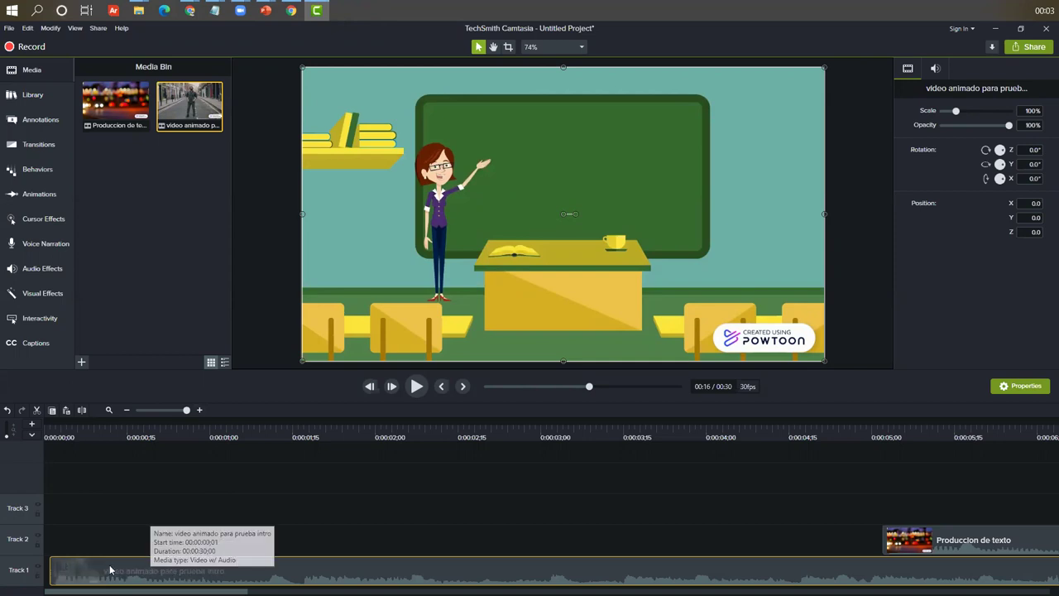
Play the overlapping clips on Tracks 1 and 2 and pause at about 19 seconds.
drag(110, 569, 105, 569)
click(417, 386)
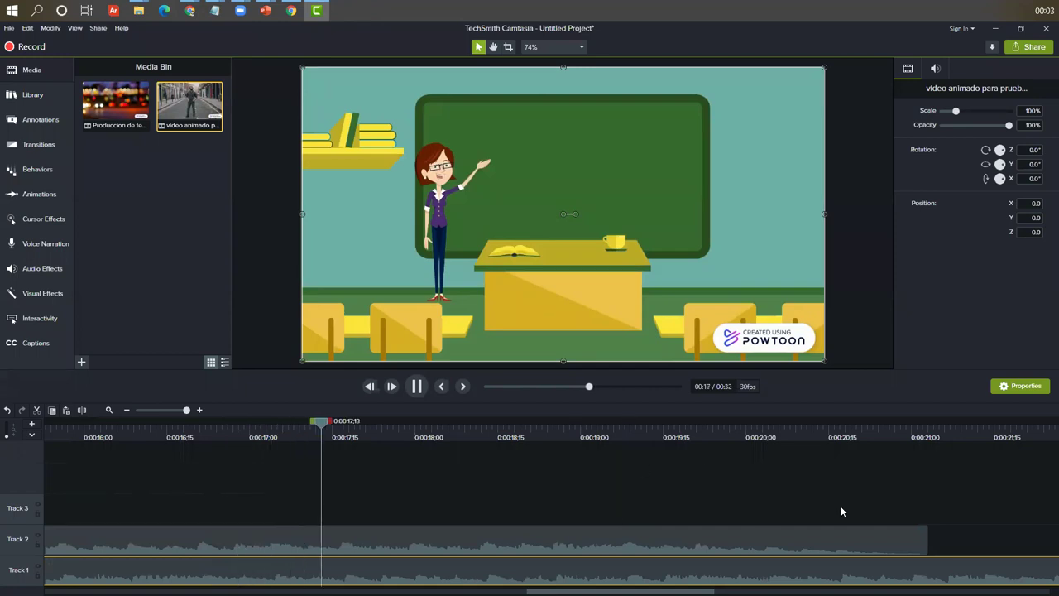
click(417, 387)
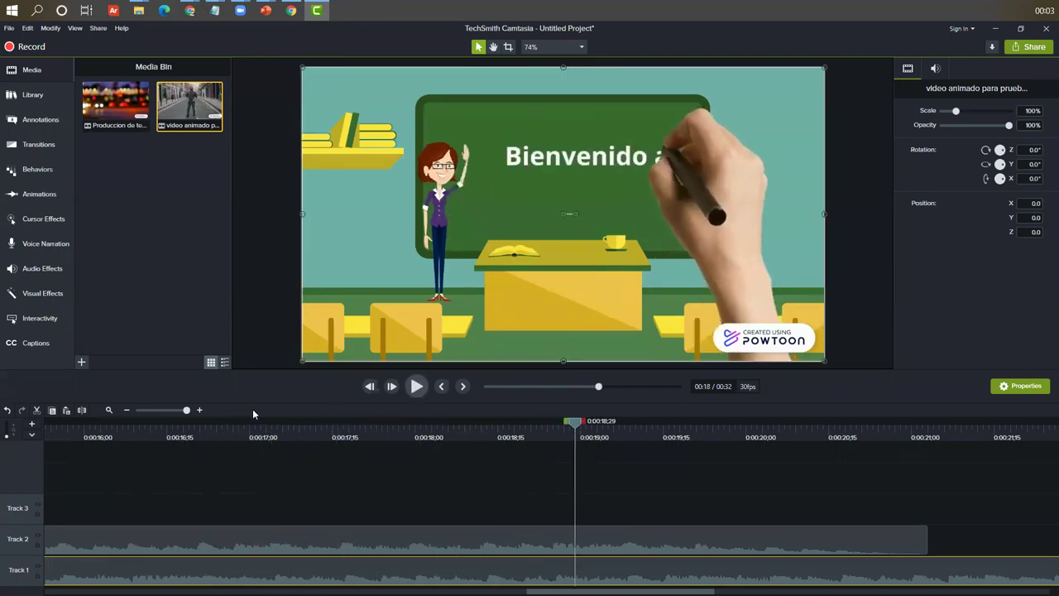
Move the Produccion de texto clip down to Track 1, directly after the video animado para prueba intro clip.
click(159, 411)
drag(64, 541, 183, 571)
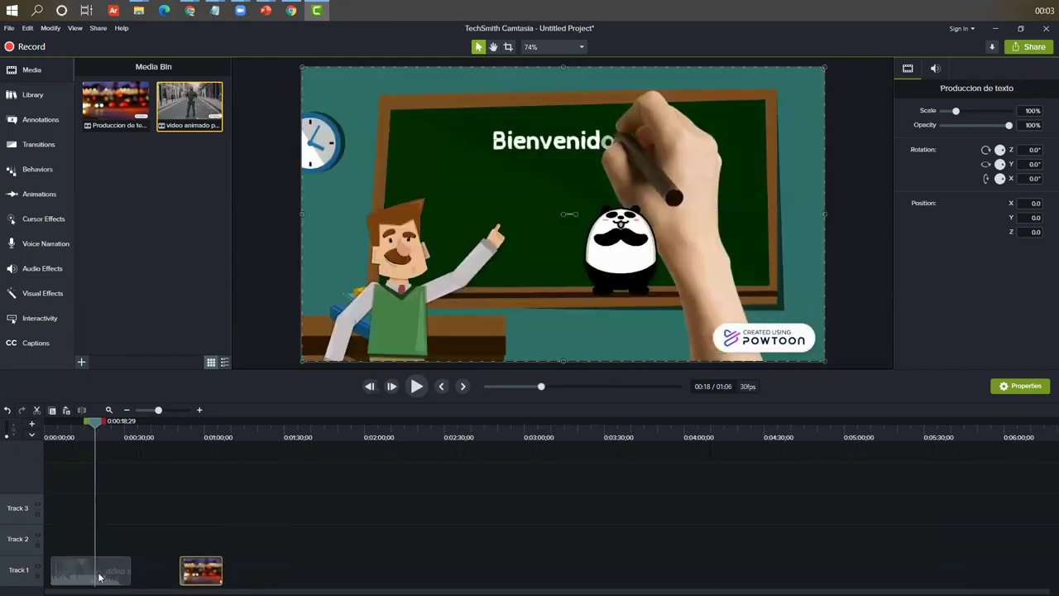
drag(99, 577, 91, 576)
drag(184, 572, 128, 577)
Set the playhead to 0:00:26;01, the last full frame of the "Inspiring Words" scene before its circular wipe.
drag(160, 413, 196, 415)
click(174, 414)
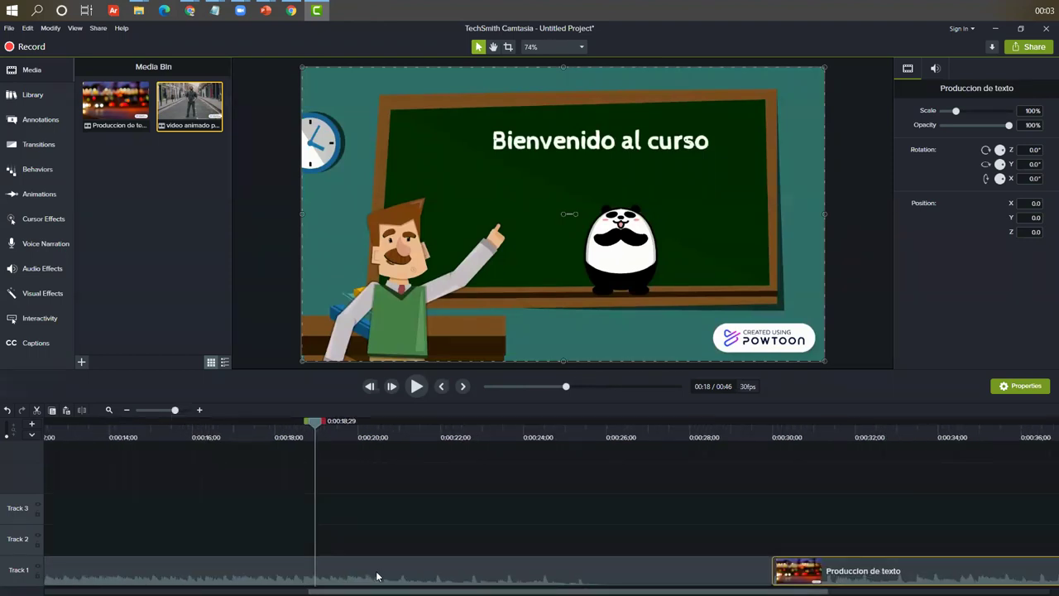
scroll(551, 505, right, 3)
drag(303, 428, 347, 430)
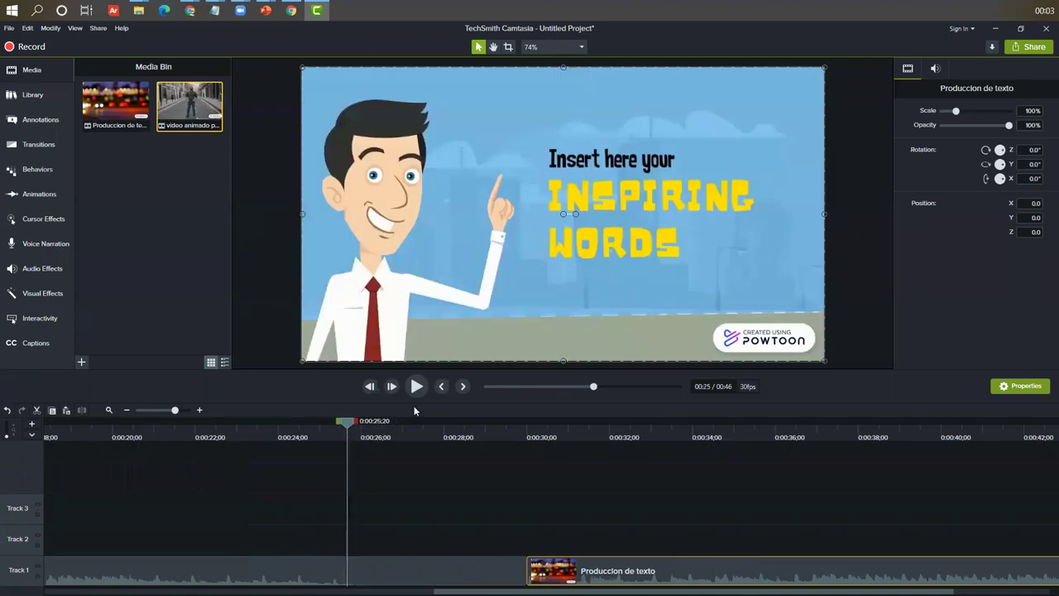
click(392, 386)
click(393, 387)
click(392, 386)
click(392, 387)
click(392, 386)
click(393, 387)
click(392, 386)
click(392, 387)
click(392, 386)
click(392, 387)
click(392, 386)
click(392, 386)
click(392, 386)
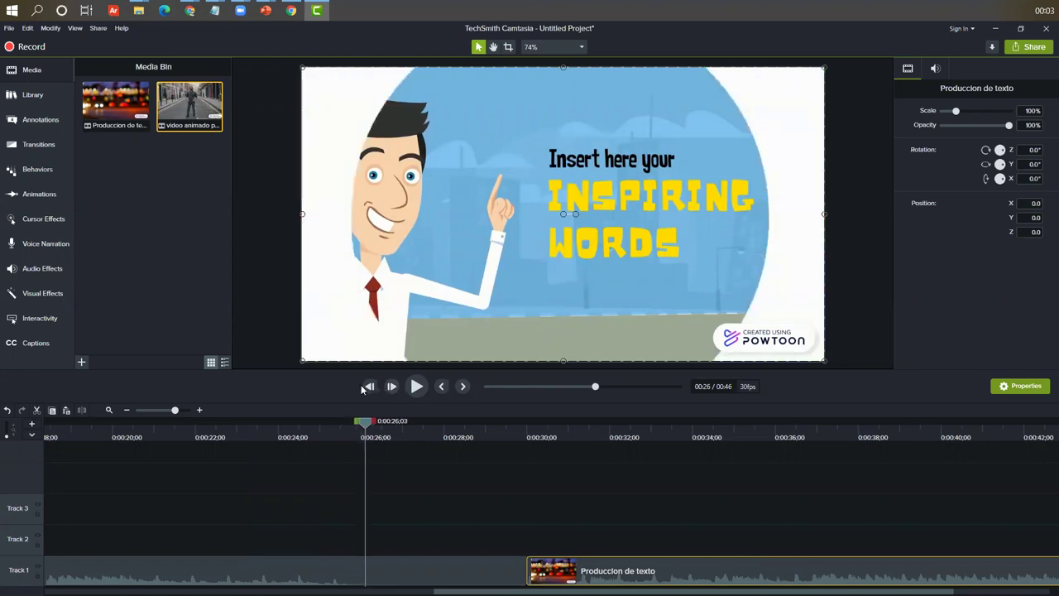
click(370, 394)
click(371, 395)
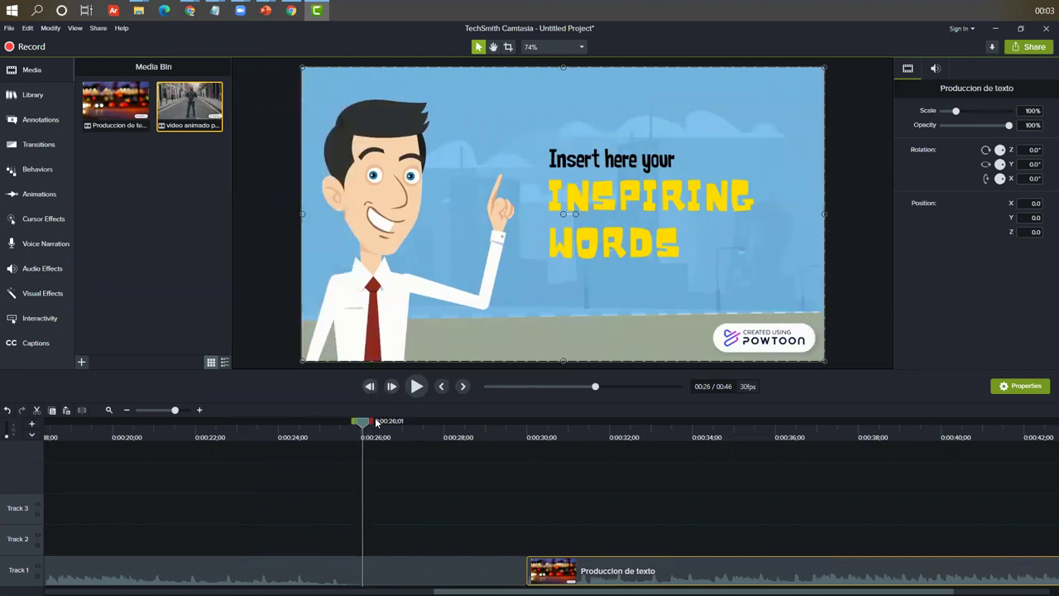
Shift Produccion de texto to about 32 seconds, then cut the intro clip's ending from 0:00:26;01 and close the gap between the clips.
drag(562, 565, 647, 567)
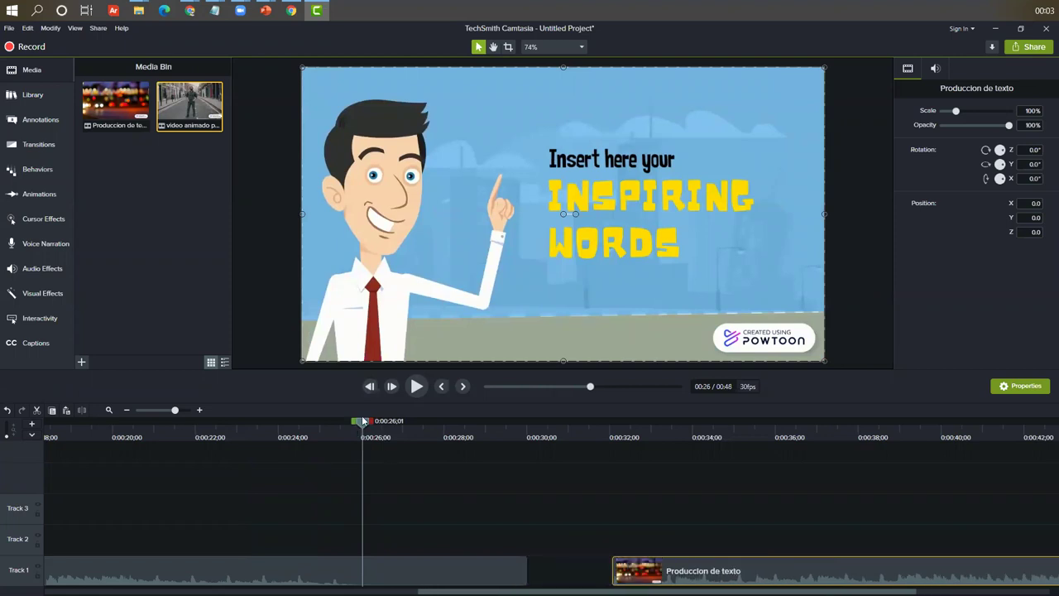
drag(365, 422, 596, 446)
right_click(524, 505)
click(545, 387)
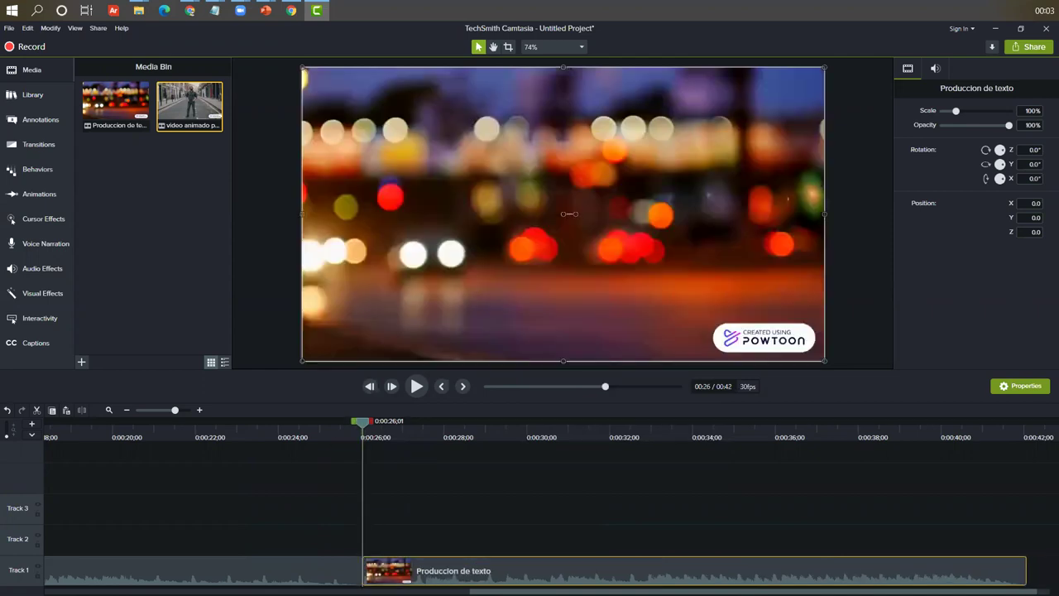
Apply the Cube rotate transition at the junction of the two clips on Track 1.
scroll(730, 574, left, 5)
scroll(730, 573, right, 5)
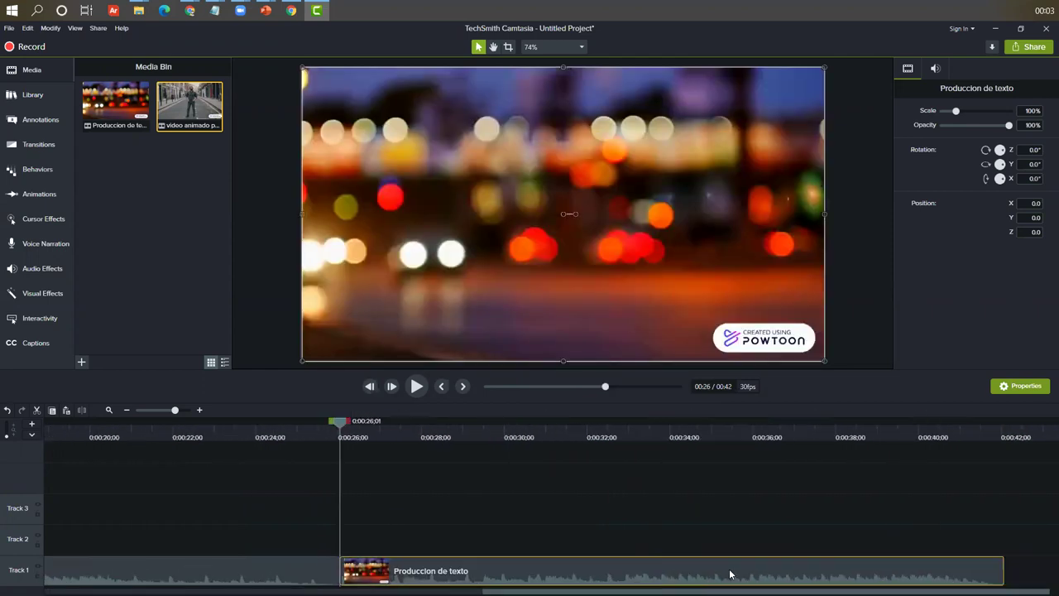
scroll(730, 574, left, 8)
scroll(730, 574, right, 6)
scroll(546, 505, left, 1)
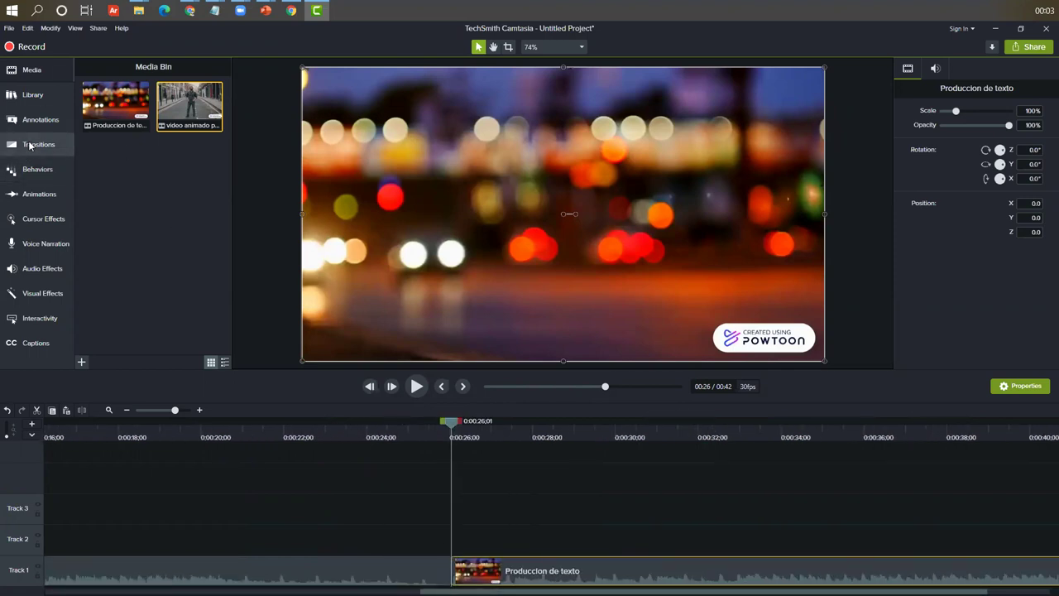
click(30, 144)
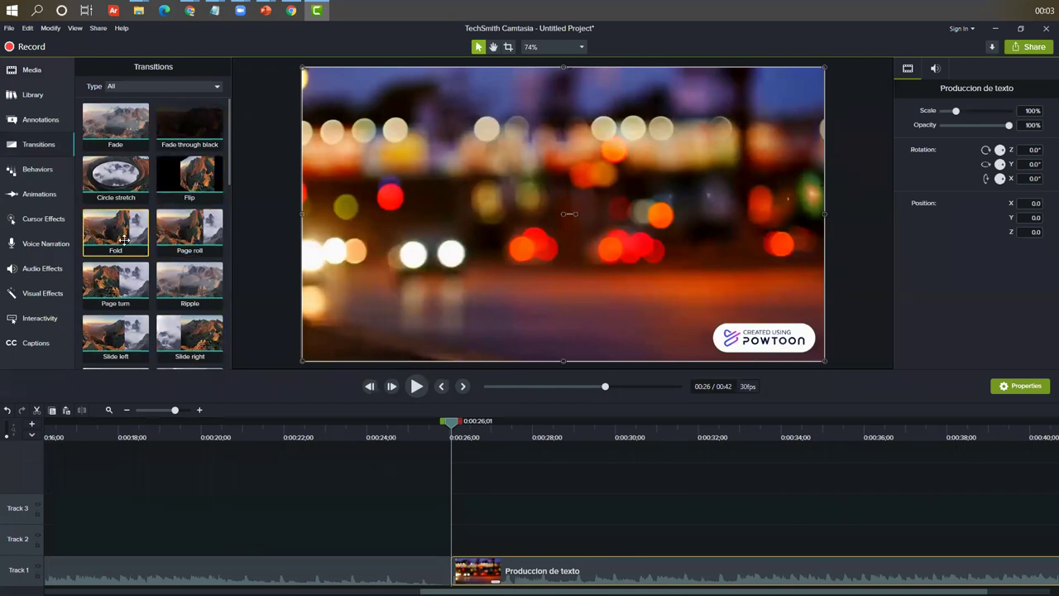
drag(112, 347, 122, 278)
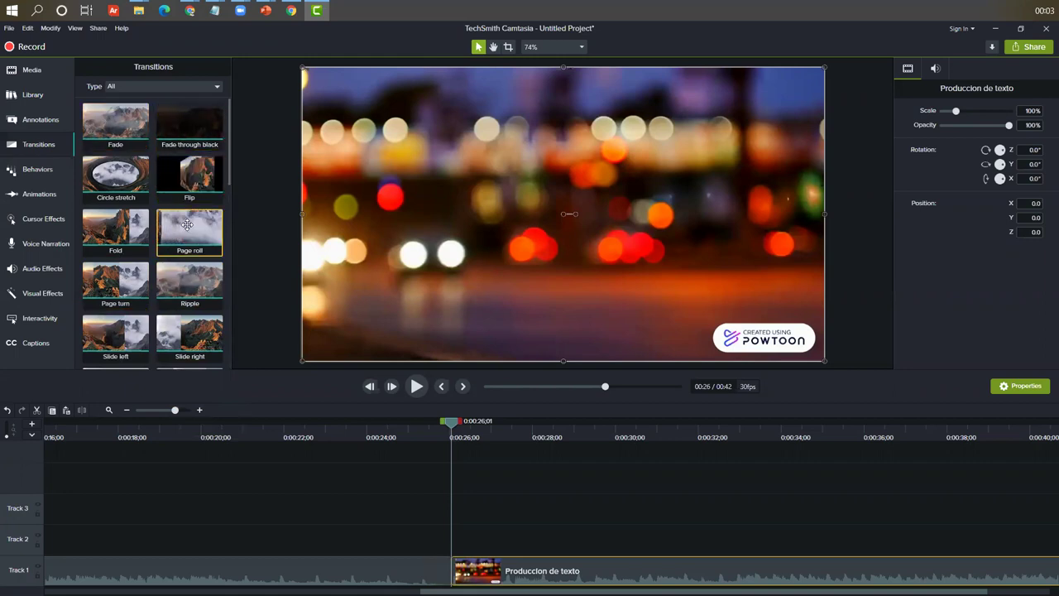
scroll(199, 313, down, 3)
scroll(199, 316, down, 1)
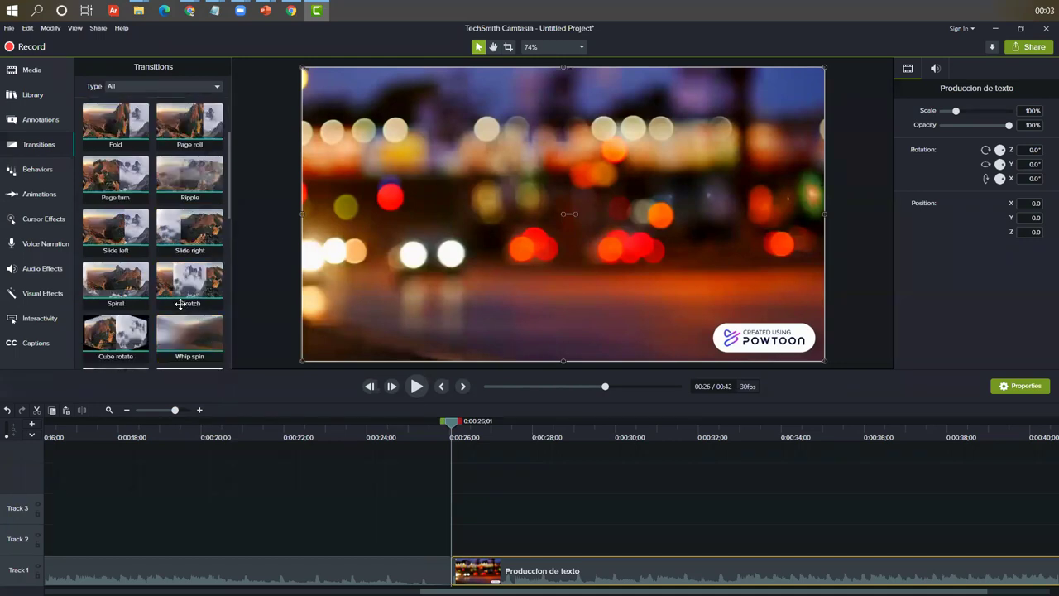
scroll(184, 302, down, 1)
drag(128, 314, 451, 571)
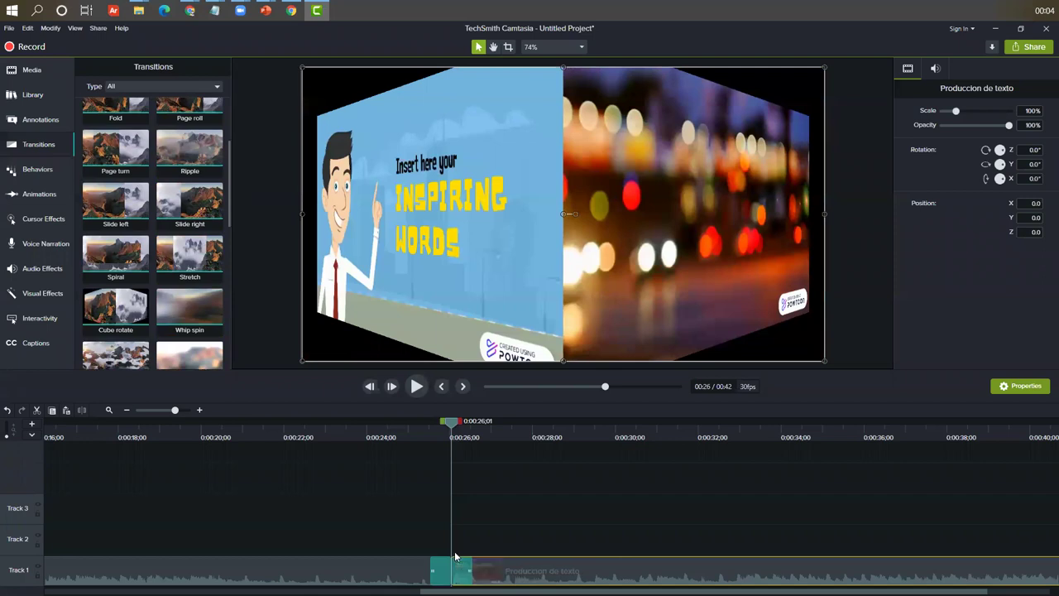
Replace the Cube rotate transition between the two Track 1 clips with the Pixelate transition.
click(439, 574)
key(Delete)
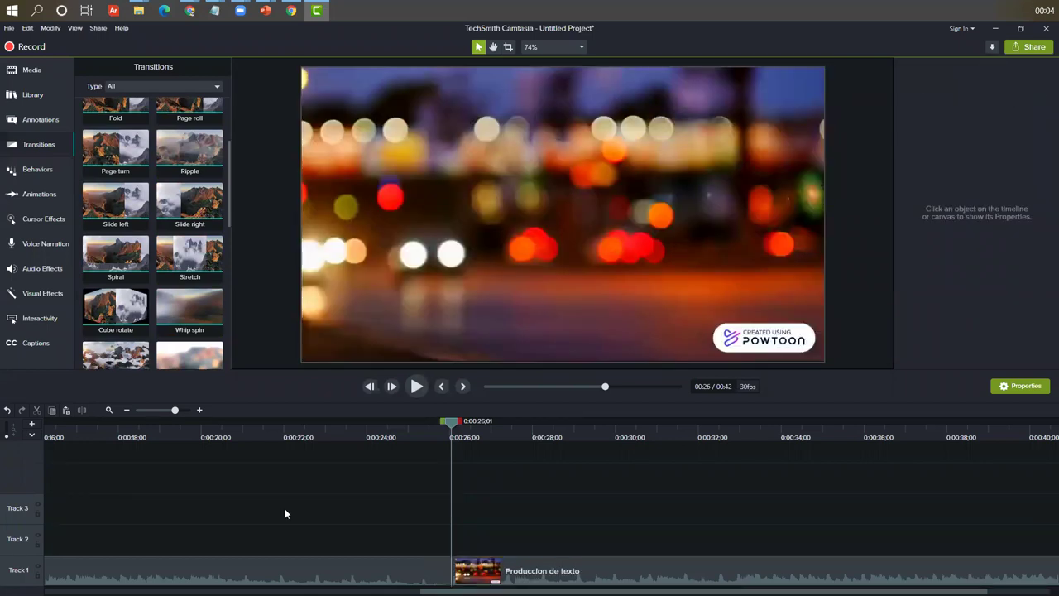
scroll(201, 277, down, 2)
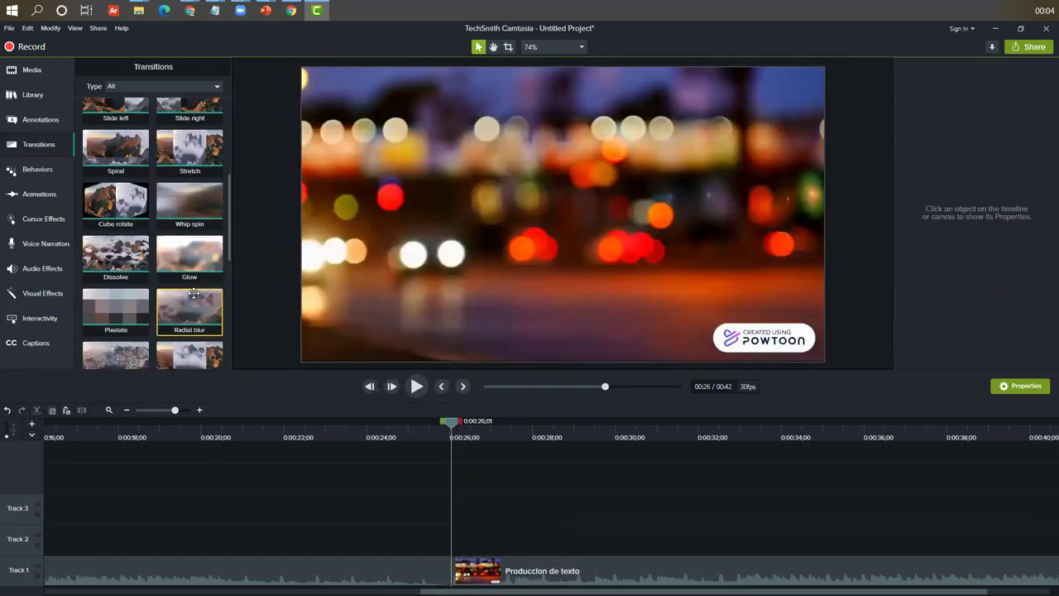
drag(122, 308, 439, 571)
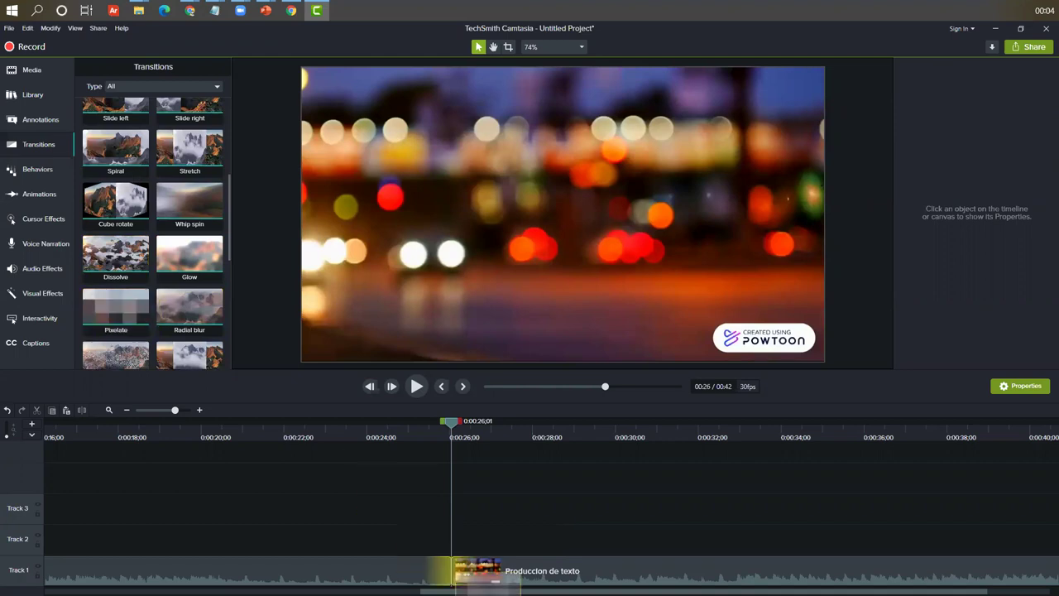
Play the joined video from the beginning to check the Pixelate transition, and select the Produccion de texto clip.
scroll(73, 455, left, 5)
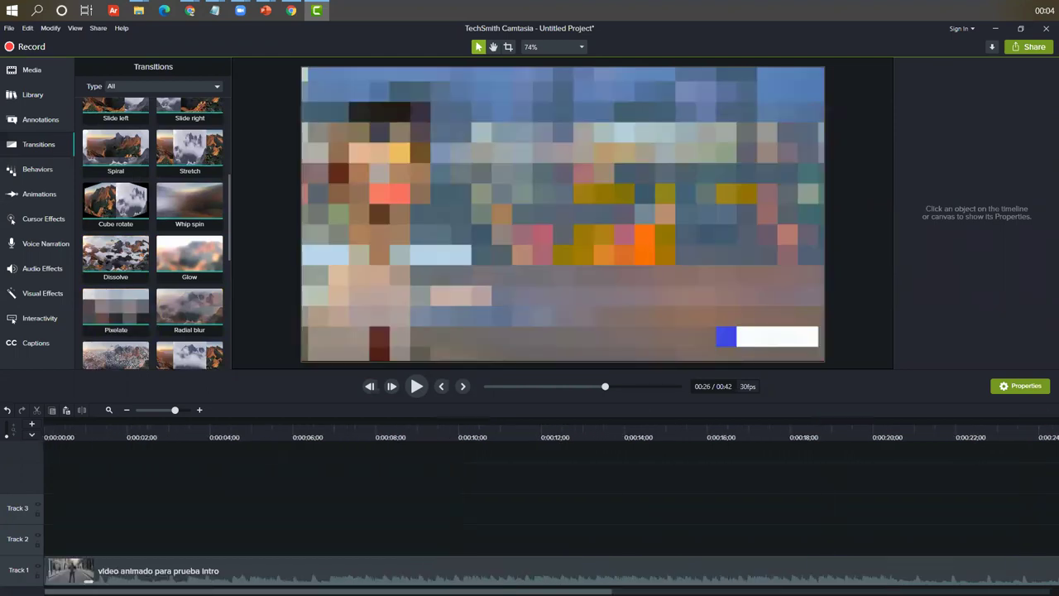
click(89, 429)
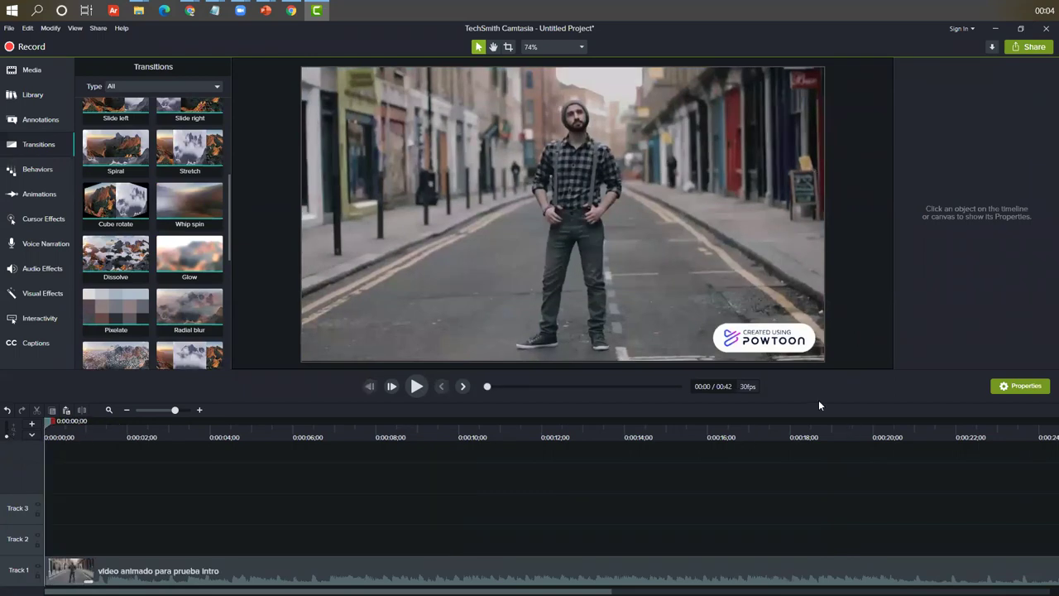
click(417, 386)
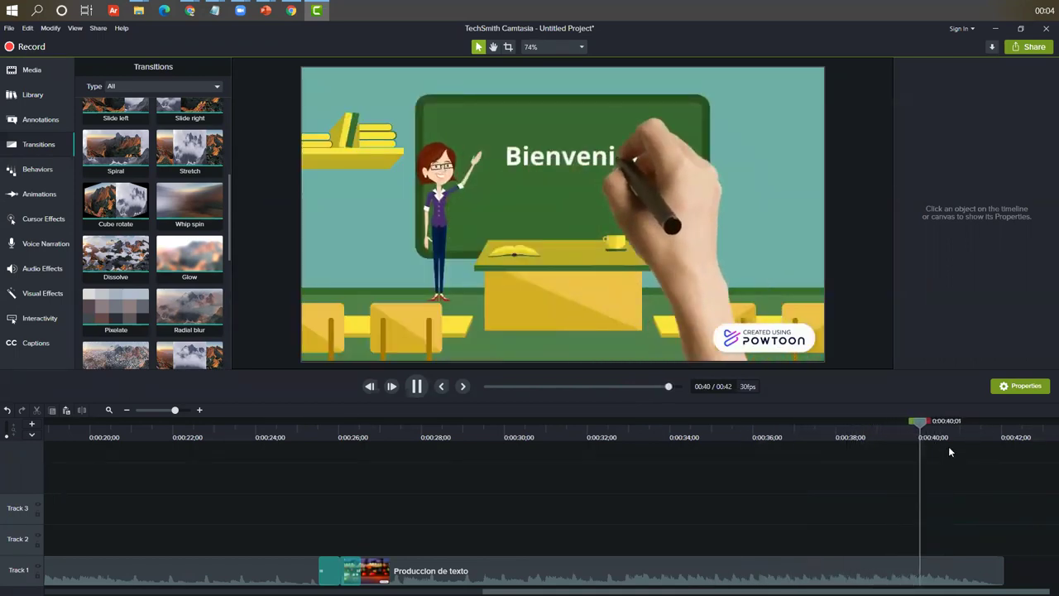
click(977, 570)
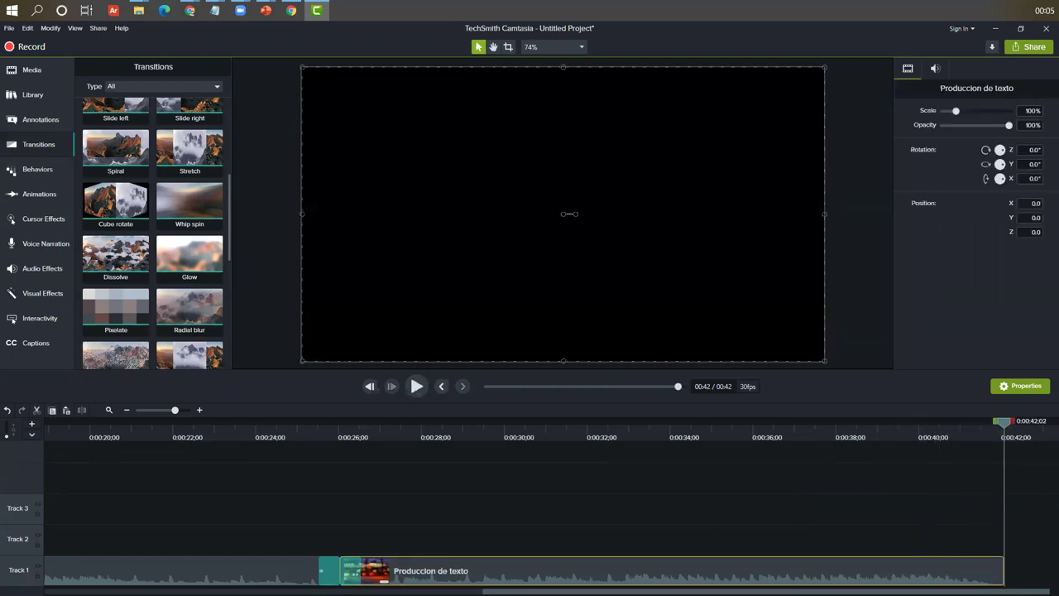
Return the playhead to 0:00:00;00 and show the project's imported media.
drag(1003, 421, 46, 421)
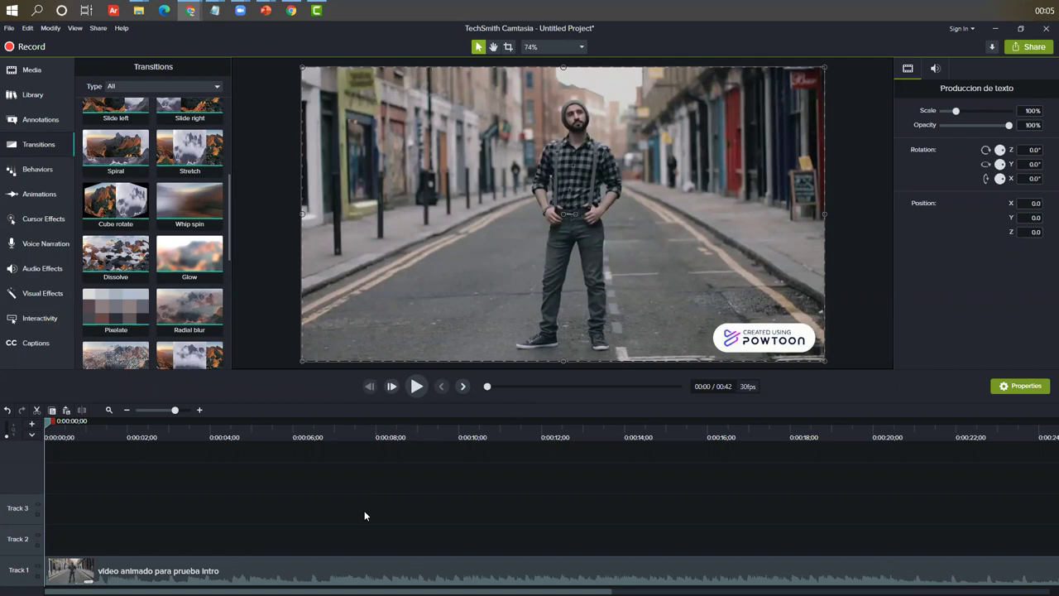
click(421, 420)
click(342, 428)
key(ctrl+Home)
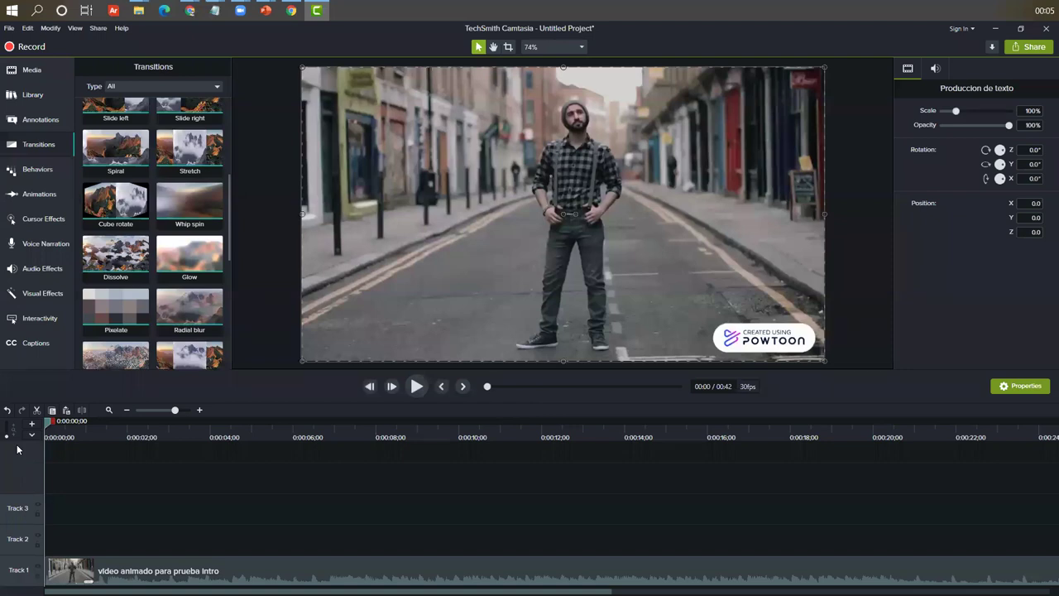
click(32, 70)
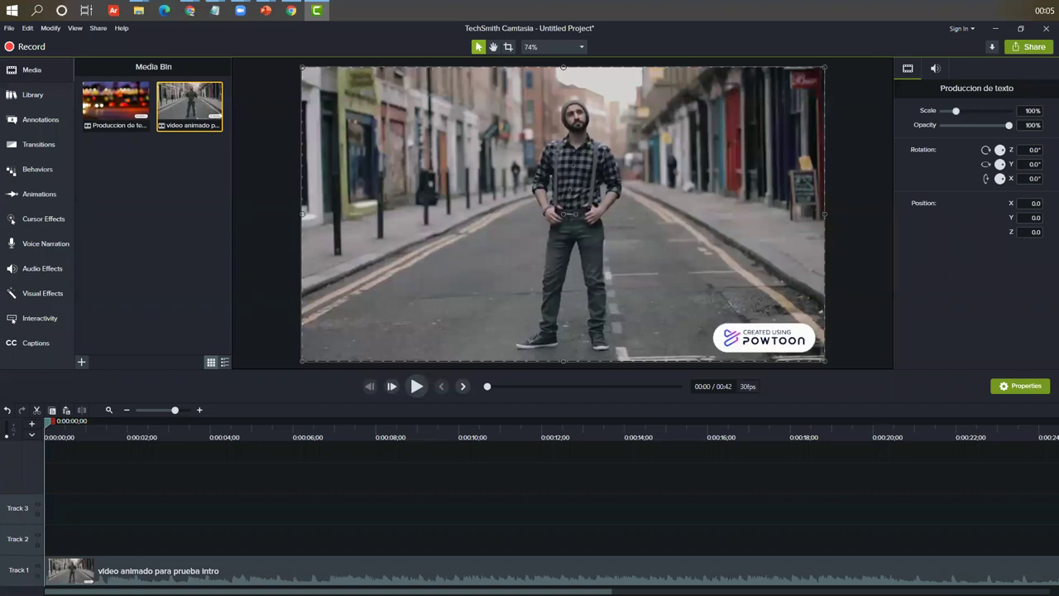
scroll(801, 563, down, 5)
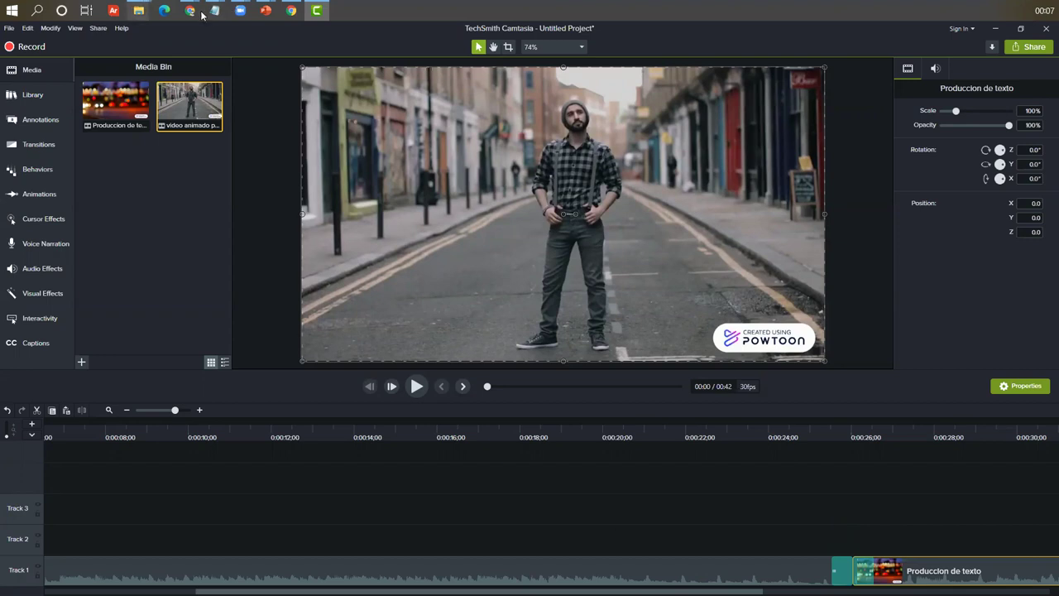
Switch to Chrome and look through the open Genially, Powtoon and YouTube Studio pages.
mouse_move(190, 10)
click(253, 99)
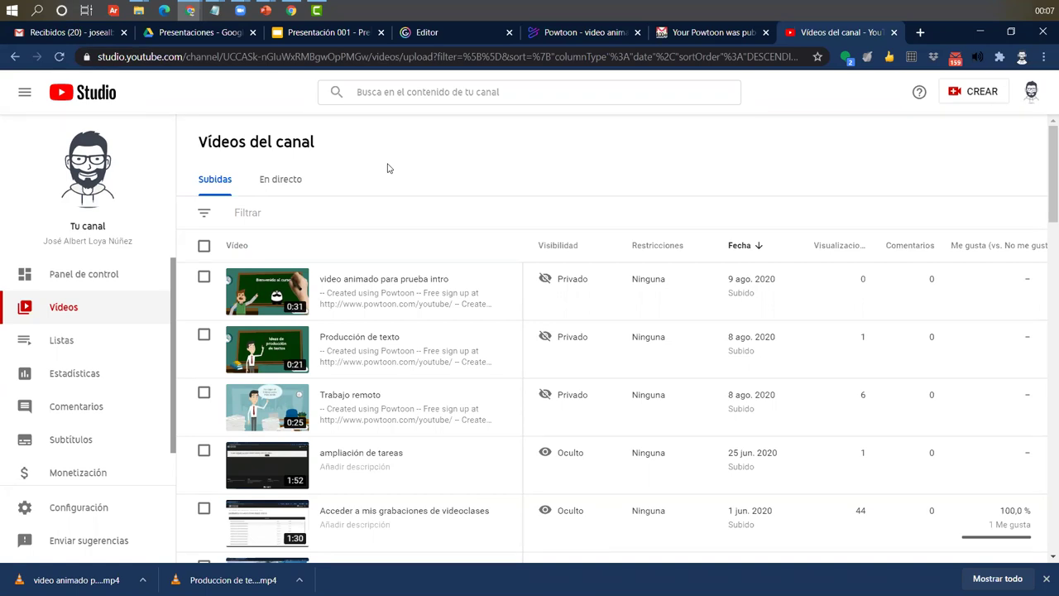
click(571, 35)
click(459, 34)
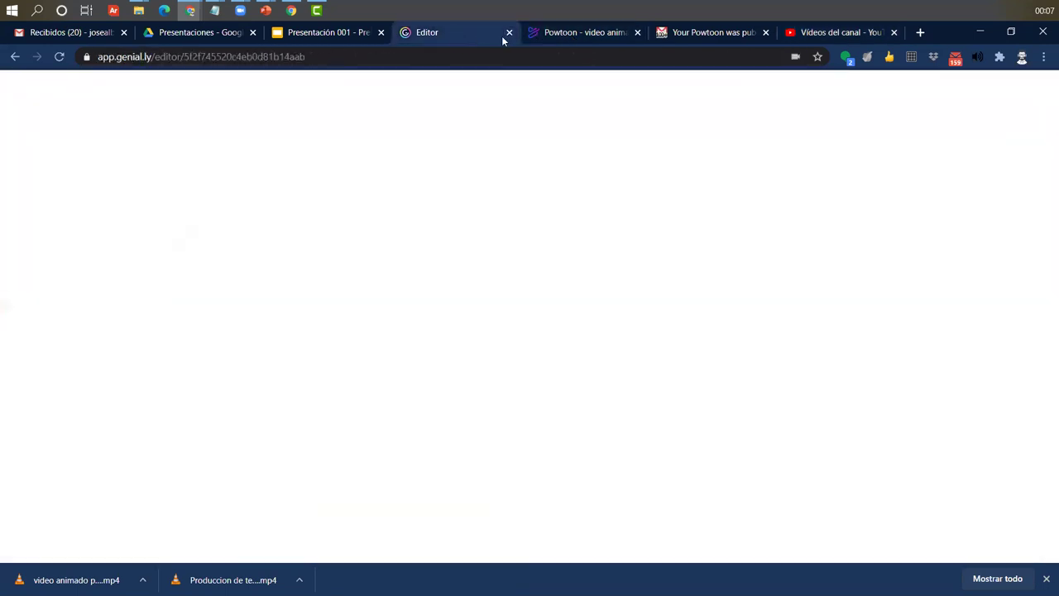
click(551, 35)
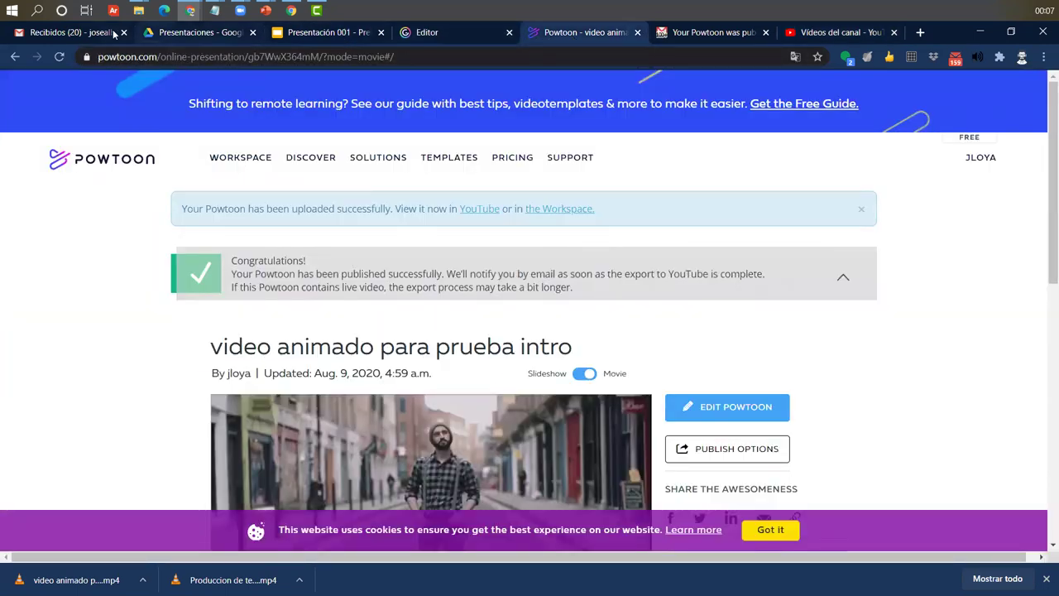
click(713, 33)
click(590, 33)
click(807, 33)
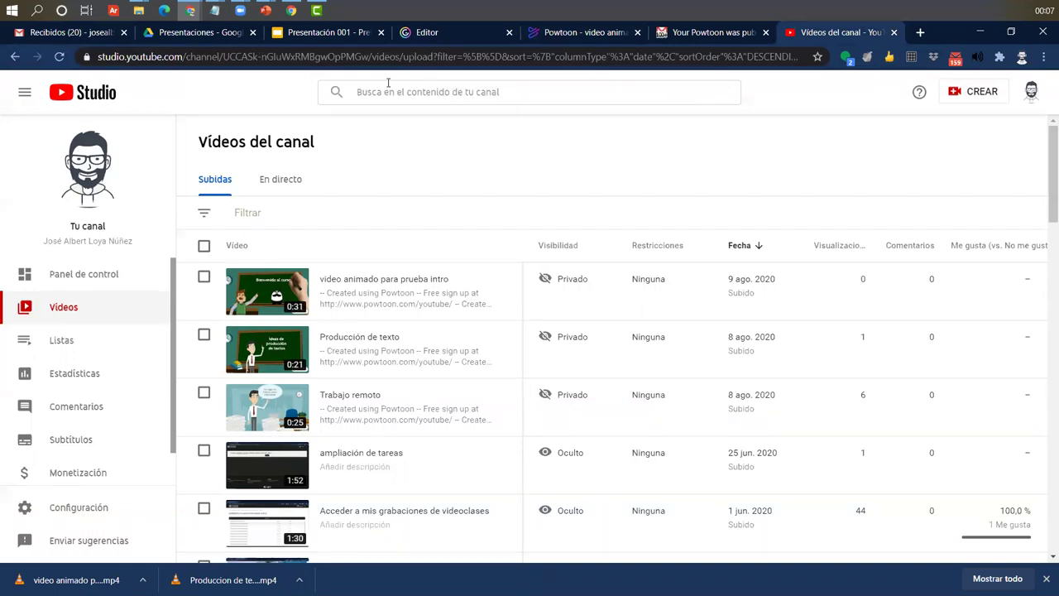
Open the published Powtoon video animado para prueba intro for editing in the Powtoon studio.
click(581, 39)
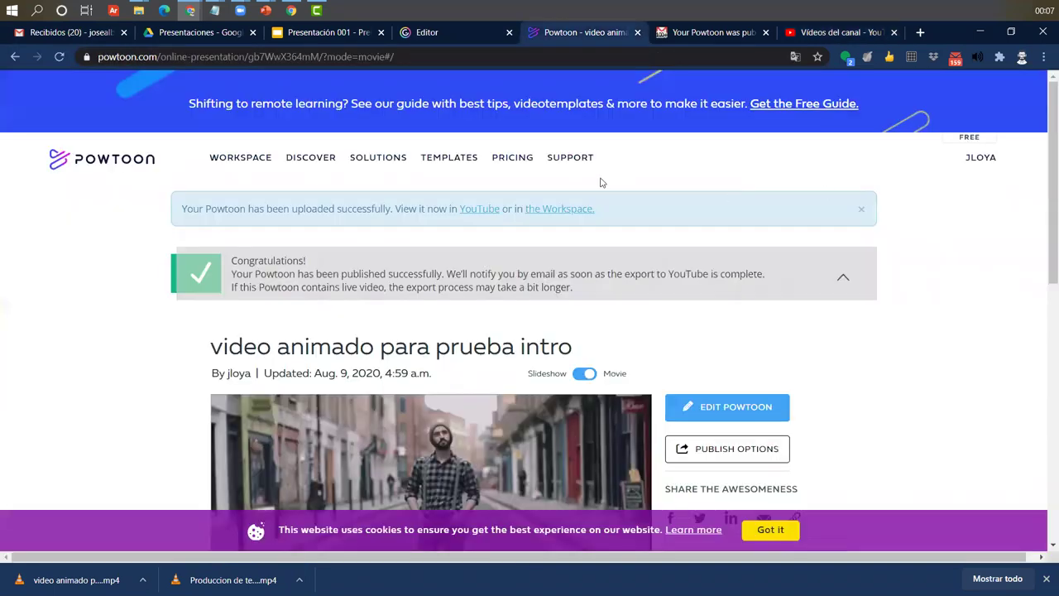
scroll(687, 335, down, 3)
scroll(753, 288, up, 3)
click(710, 409)
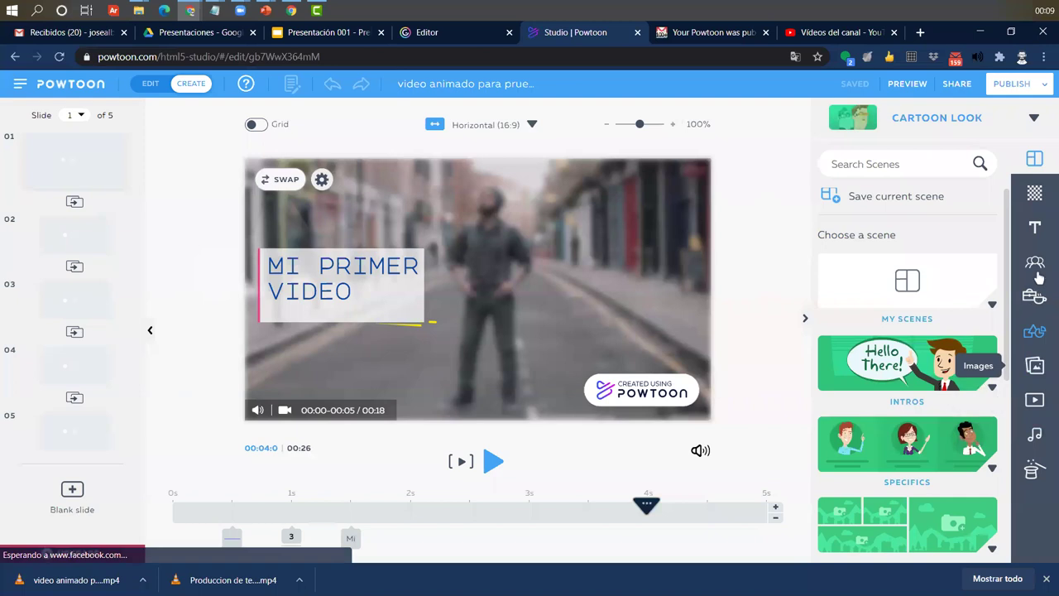
Show the uploaded pictures in Powtoon's My Images collection and preview Sample Image Sparkler.
click(1036, 365)
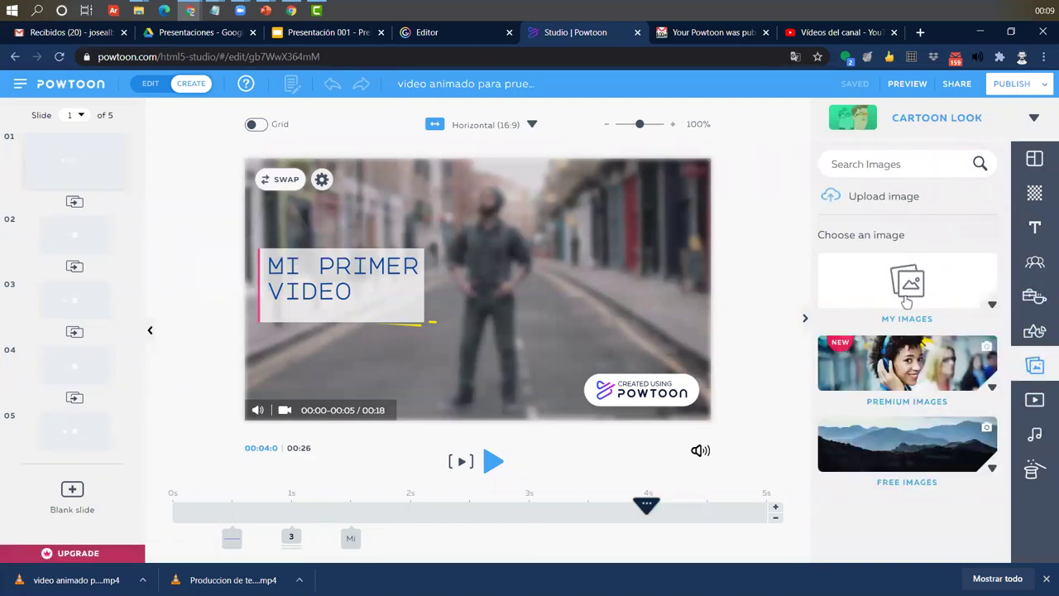
click(990, 305)
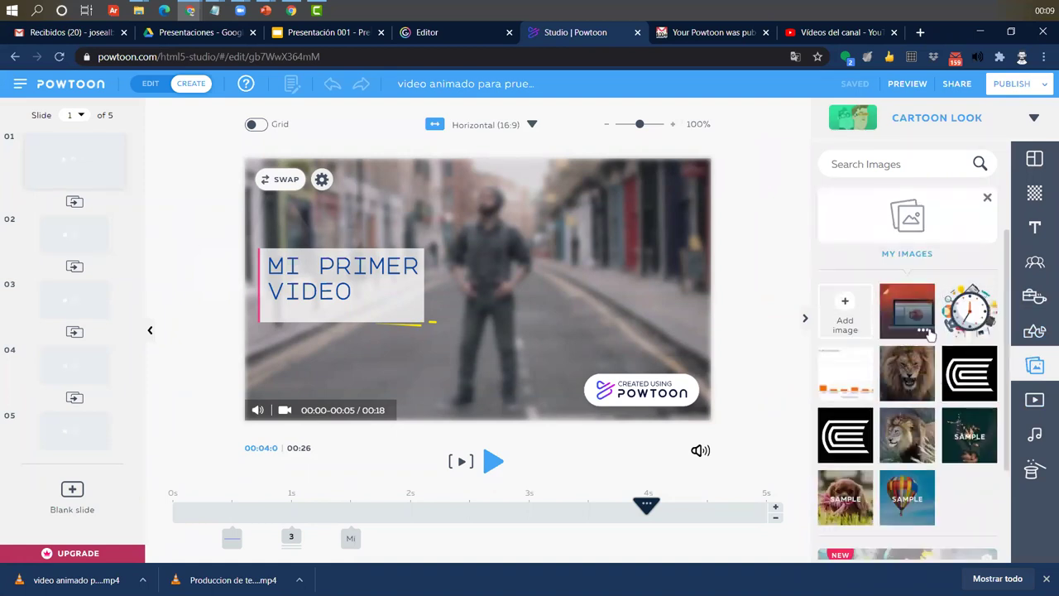
click(925, 333)
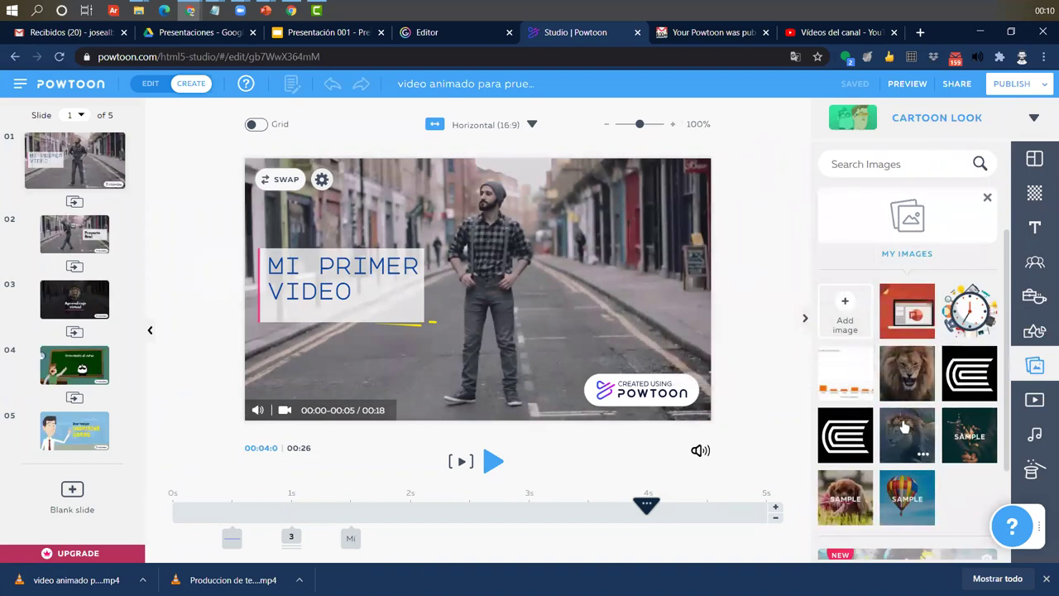
mouse_move(991, 433)
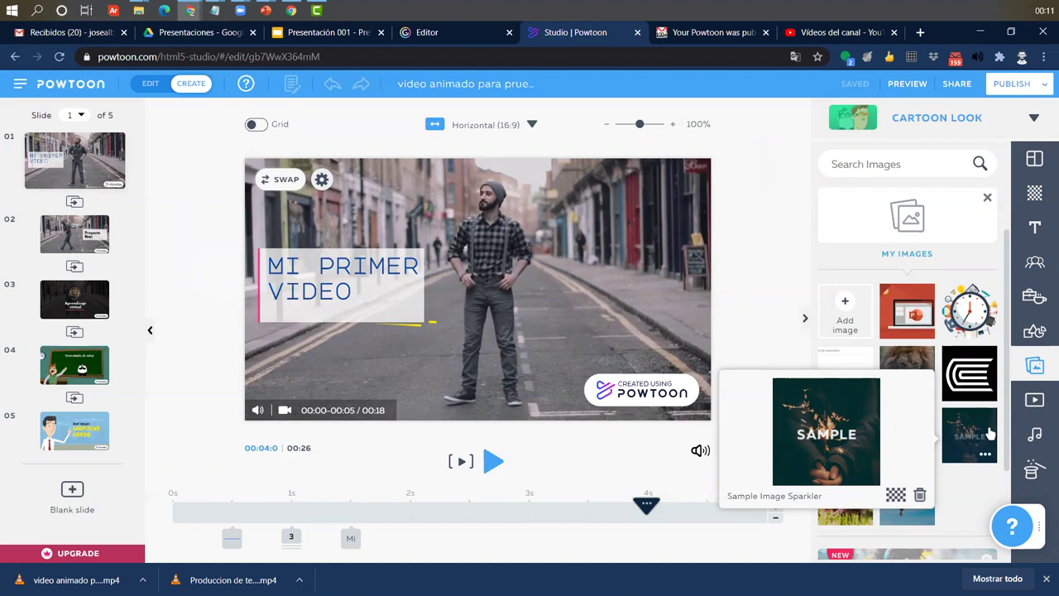
Search Google for fimora in a new tab and open the official Wondershare Filmora site.
click(921, 33)
text(fimora)
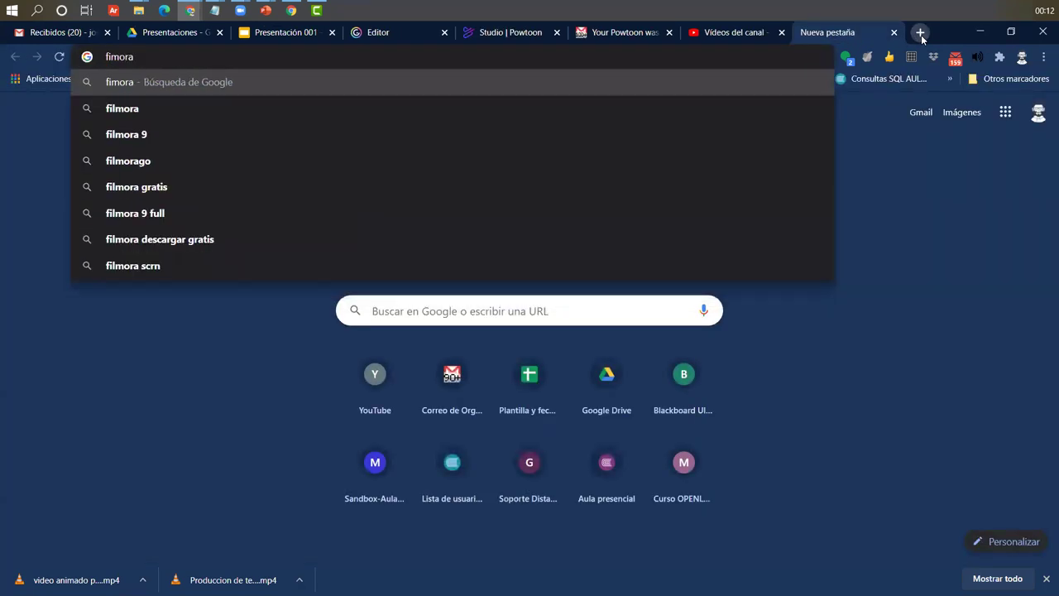
key(Return)
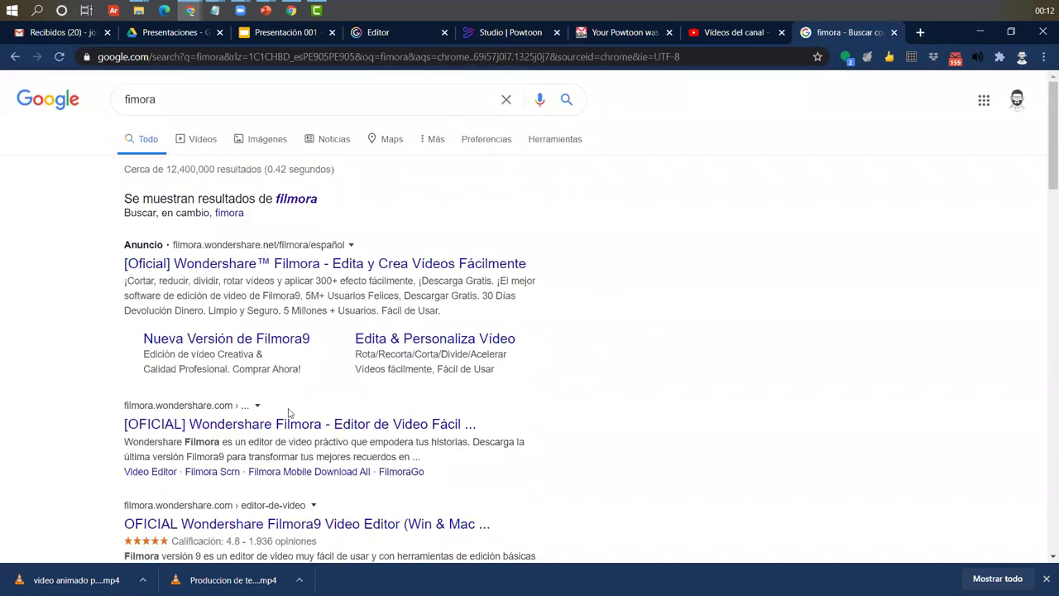
click(208, 426)
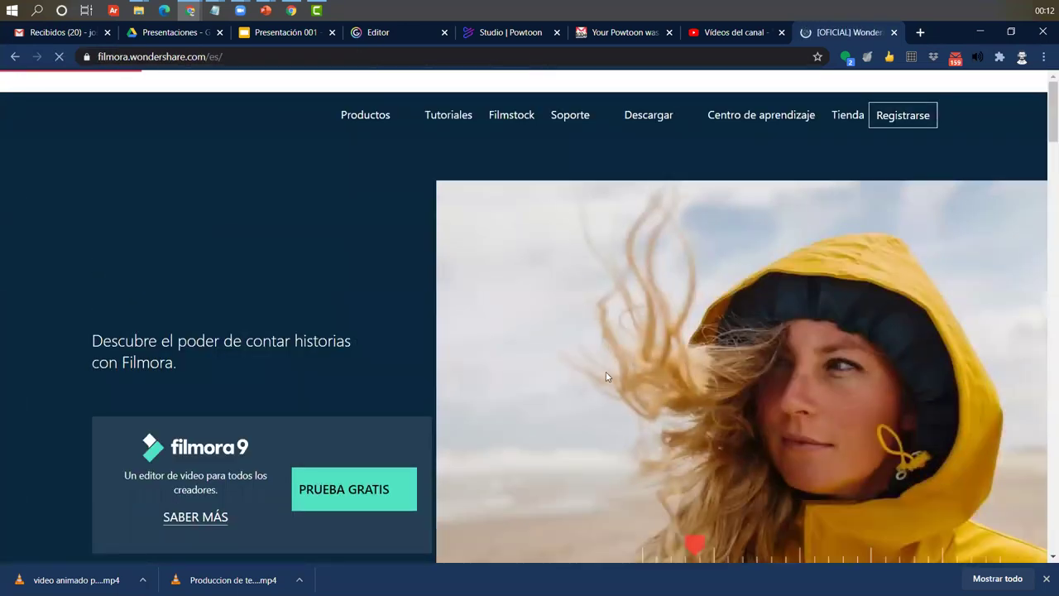
Look over the Filmora home page and its support menu, and dismiss the language version prompt.
scroll(664, 264, down, 5)
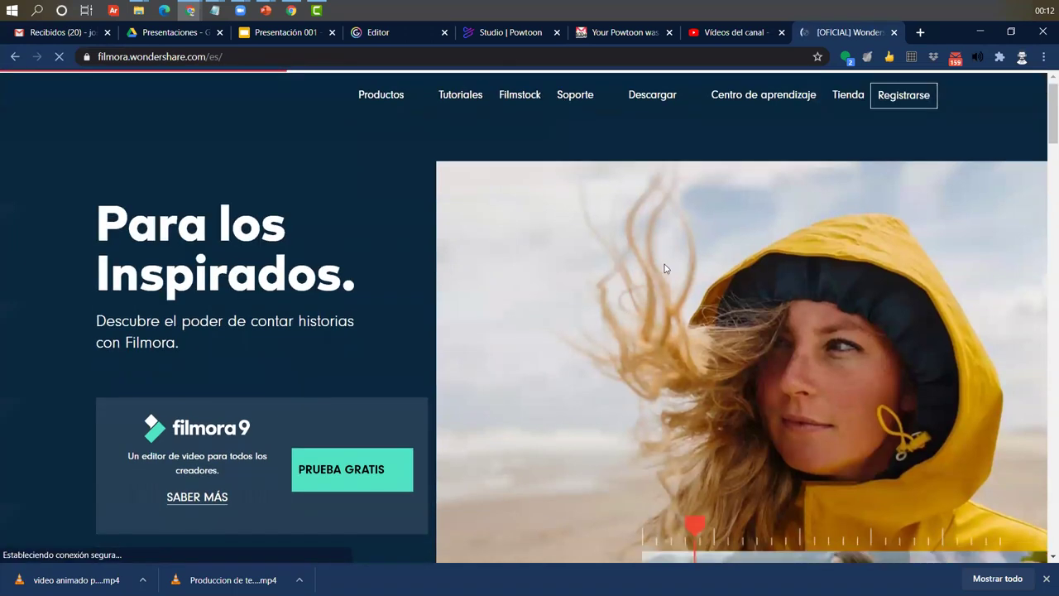
scroll(689, 190, up, 5)
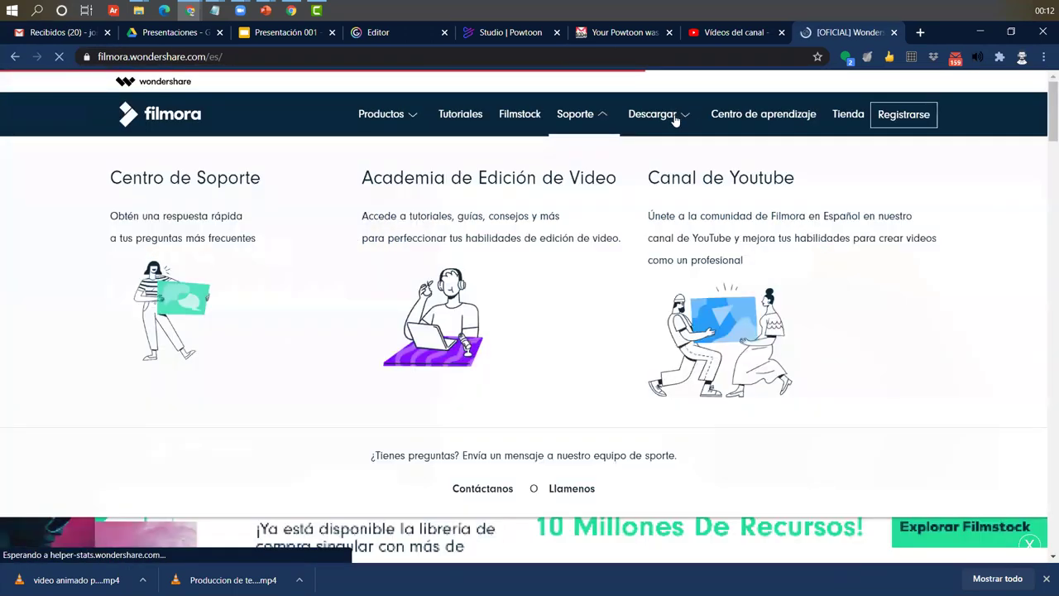
mouse_move(677, 117)
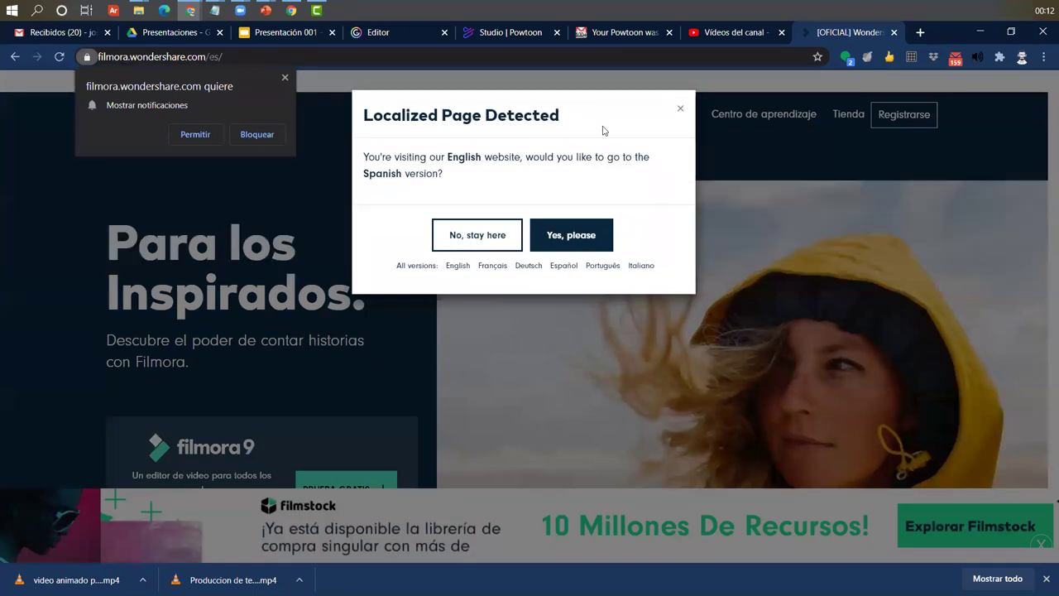
click(680, 109)
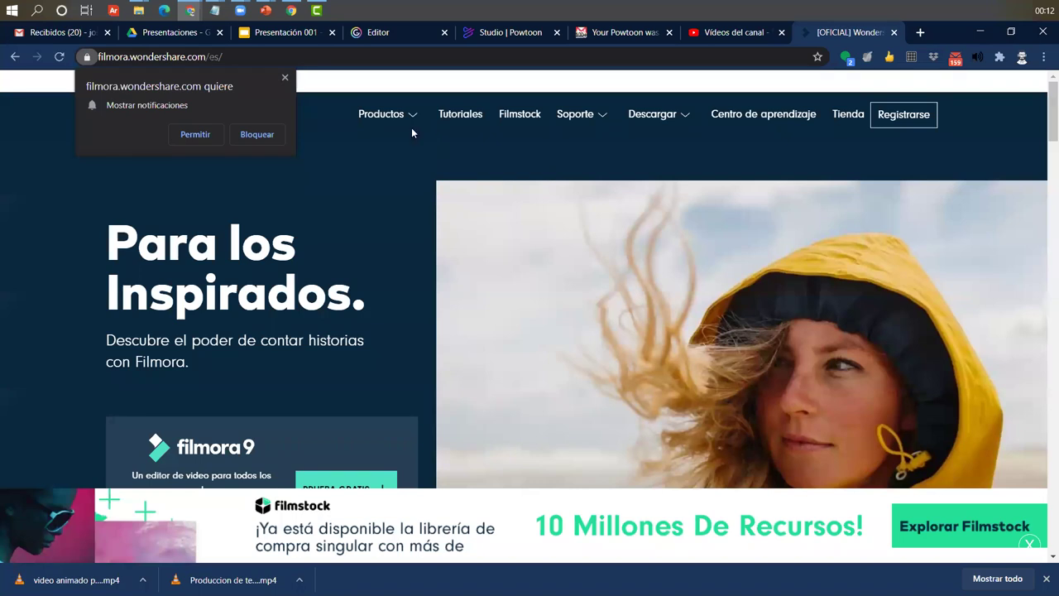
Open the Filmora9 video editor product page, dismiss its language prompt and review the features down to 100 Pistas para Medios.
mouse_move(415, 124)
click(355, 201)
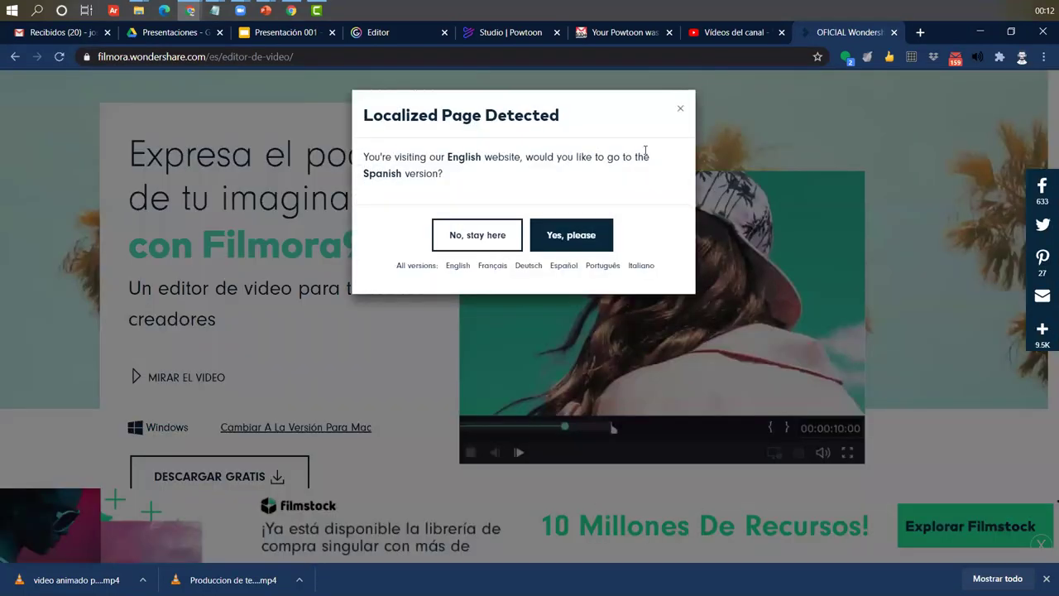
click(679, 110)
scroll(579, 224, down, 3)
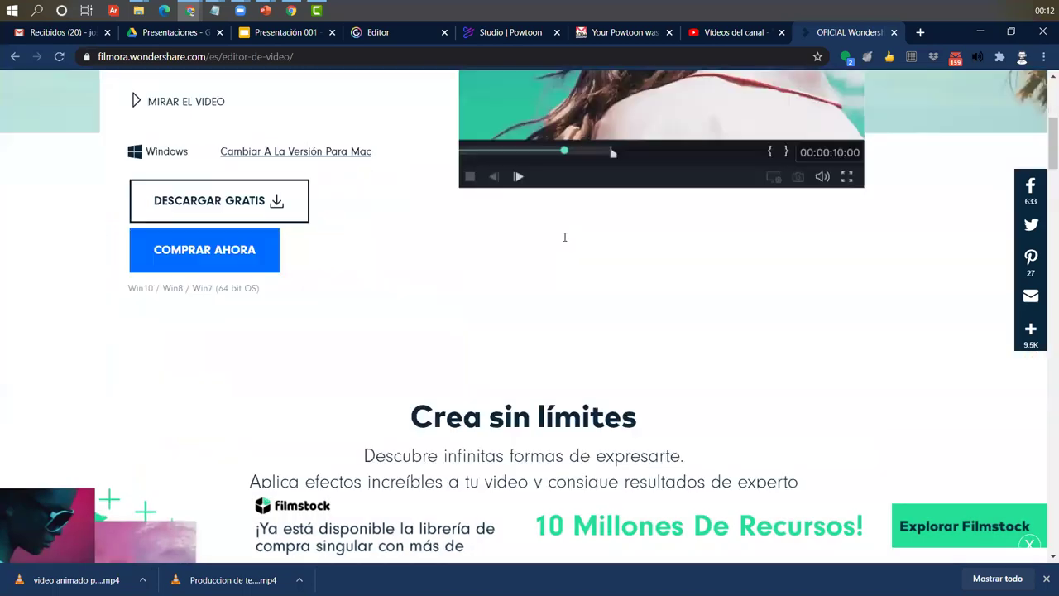
scroll(565, 237, down, 10)
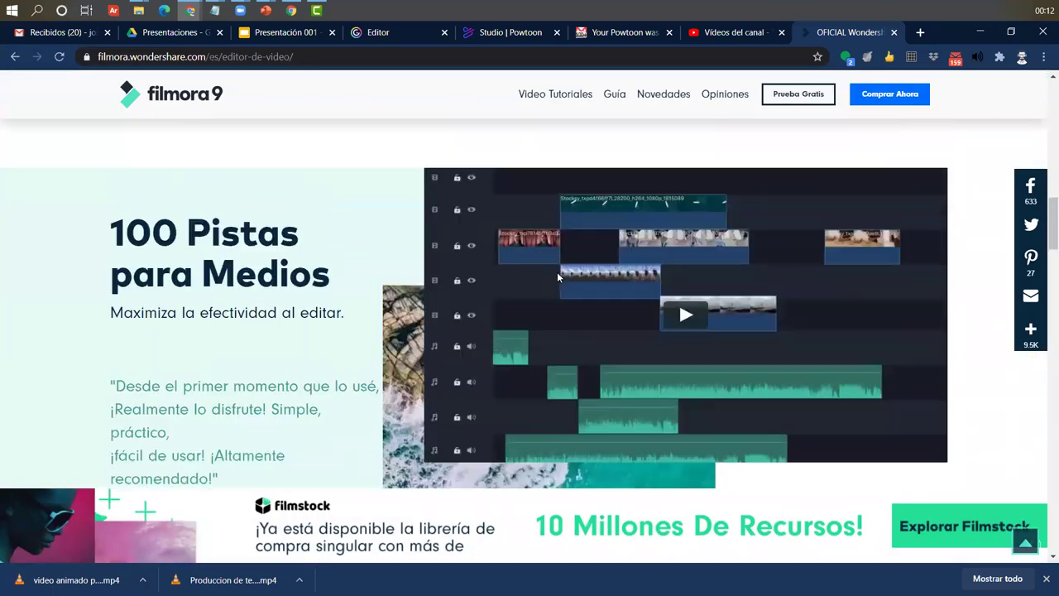
scroll(557, 277, up, 1)
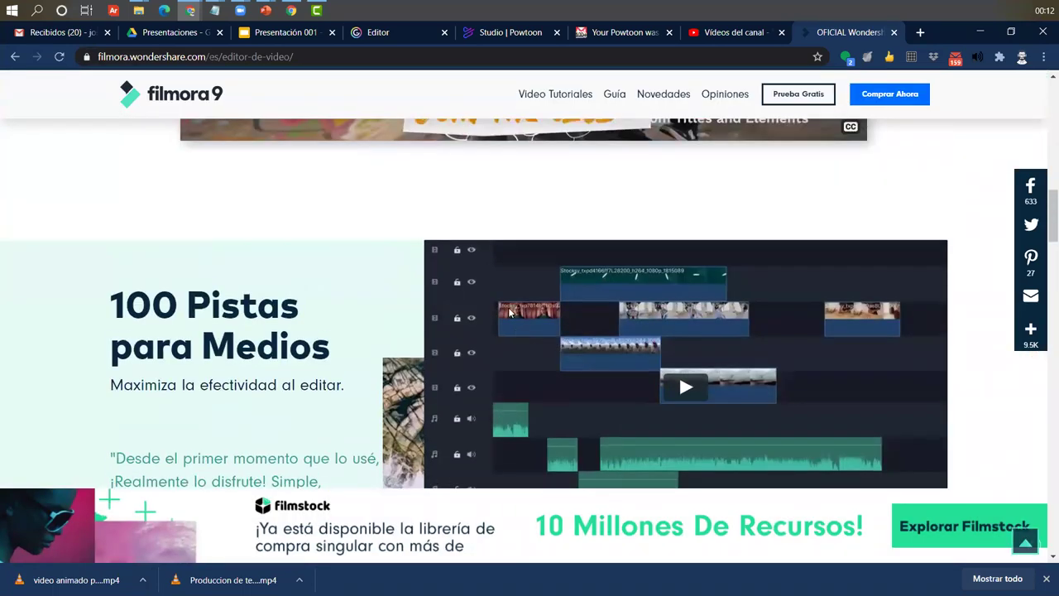
Switch to Camtasia and import the pictures 123456 and DefinicionTiempos-258x300 from the Descargas folder into the Media Bin.
click(317, 10)
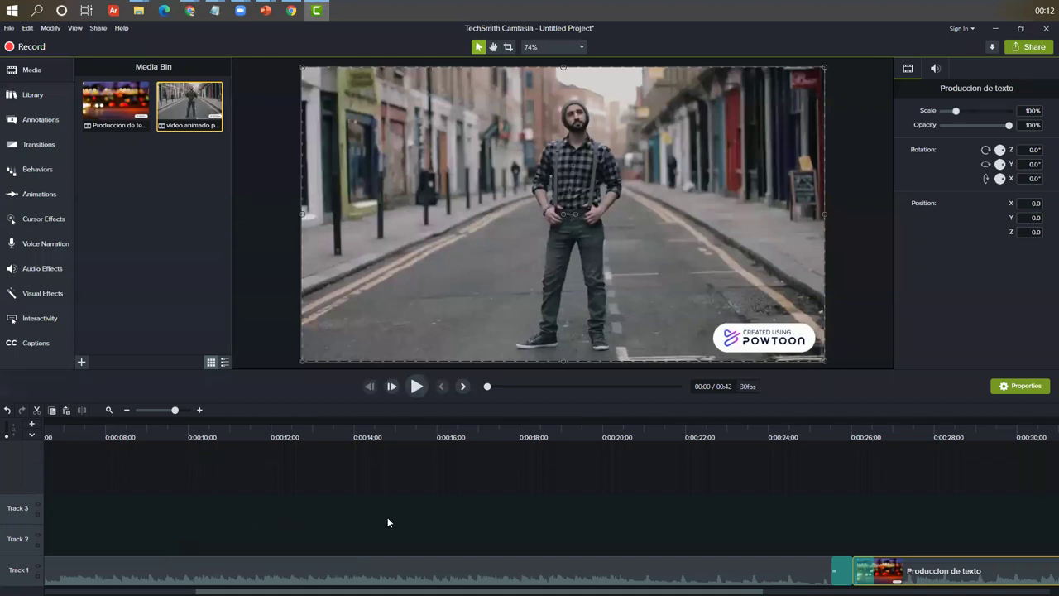
click(81, 362)
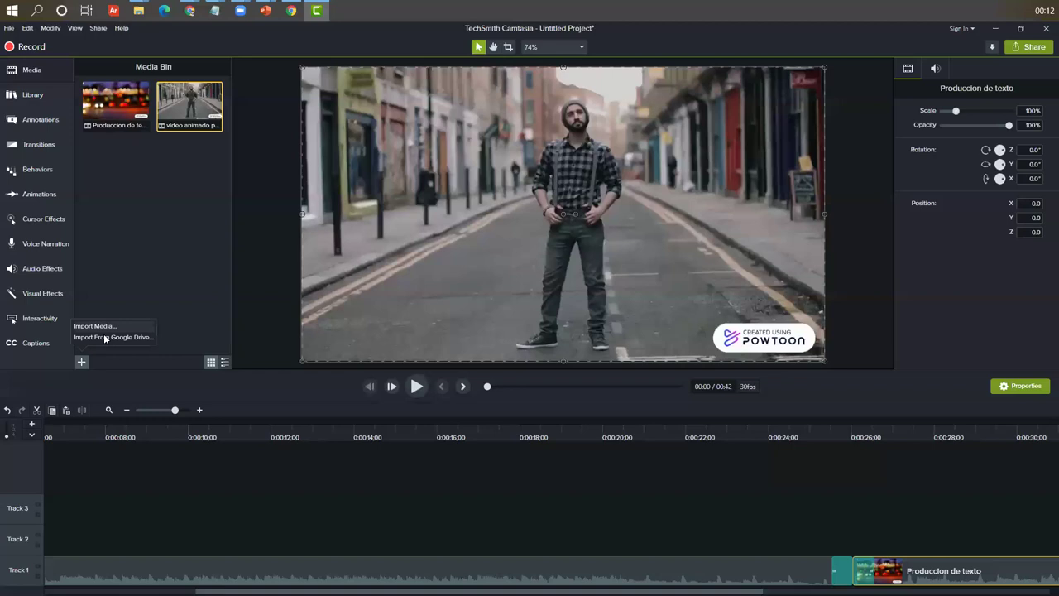
click(101, 326)
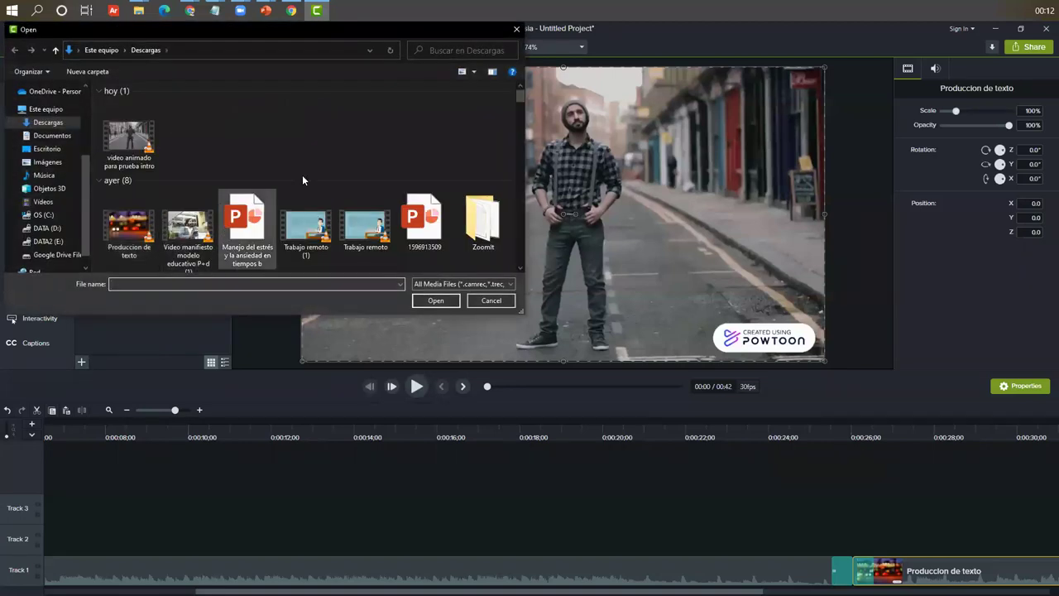
scroll(464, 206, down, 5)
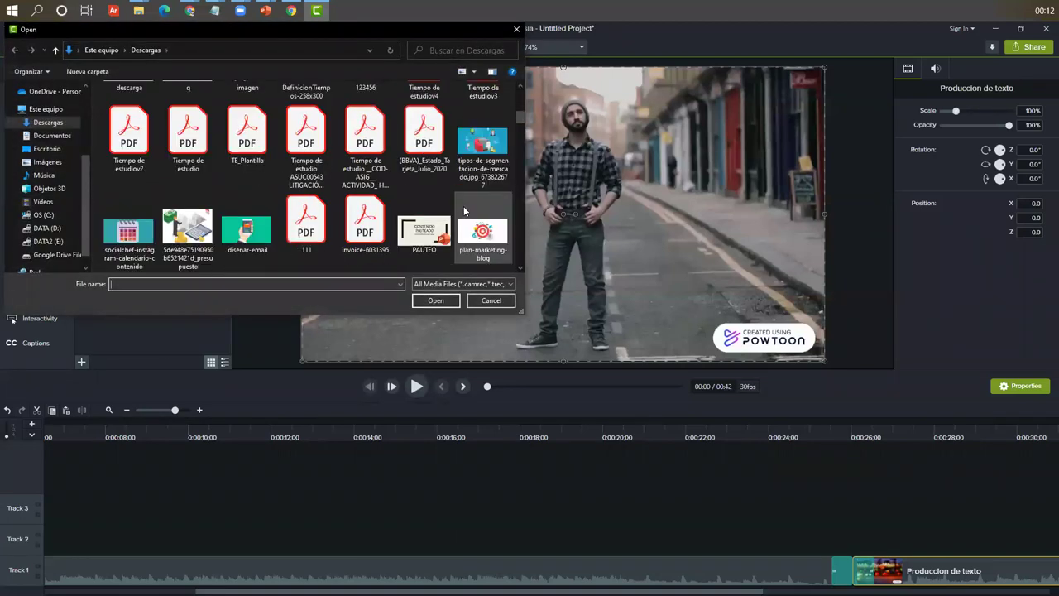
scroll(464, 210, up, 5)
scroll(463, 210, down, 3)
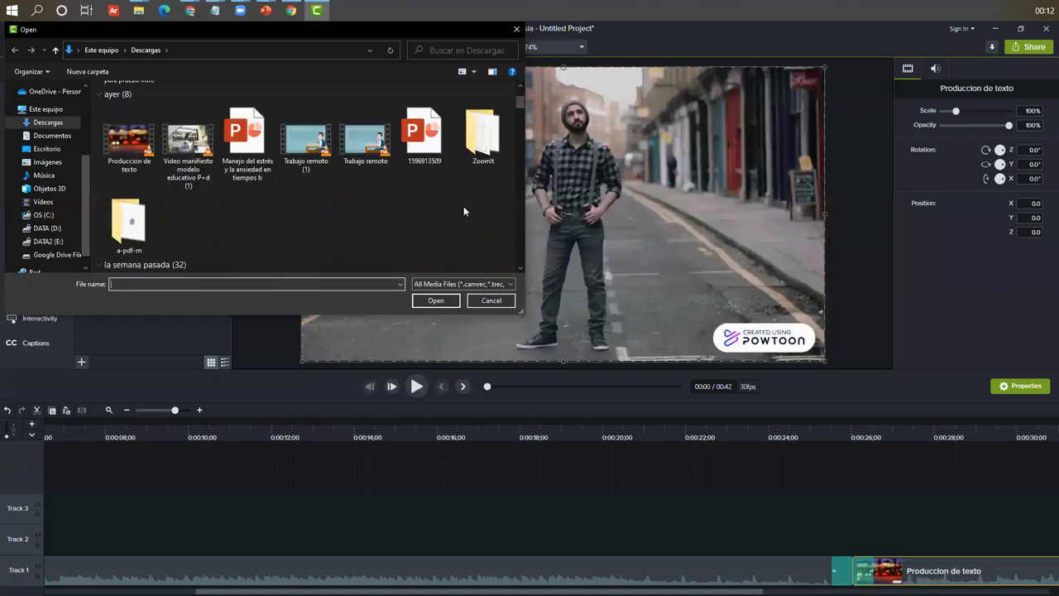
click(365, 139)
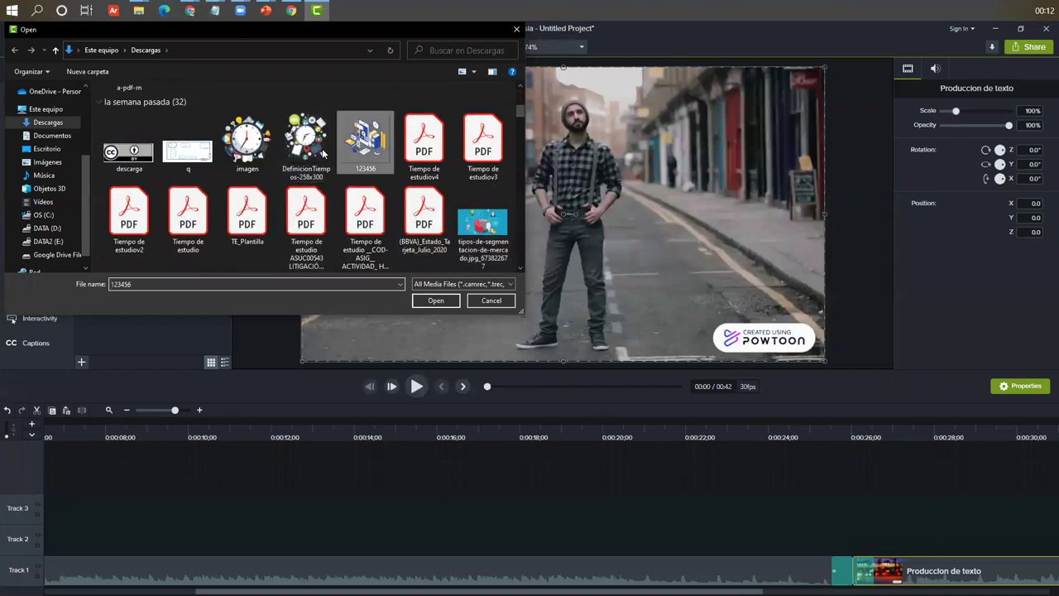
click(308, 142)
click(435, 301)
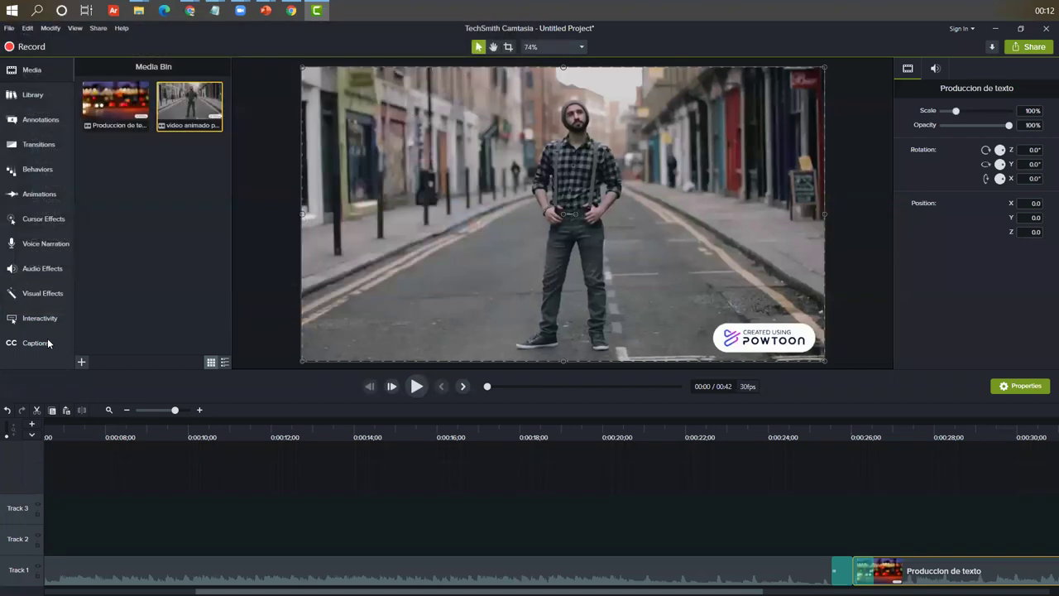
Place DefinicionTiempos-258x300 and 123456 one after the other on Track 2 above the video and play back that section.
drag(116, 162, 53, 539)
drag(180, 159, 262, 549)
click(65, 435)
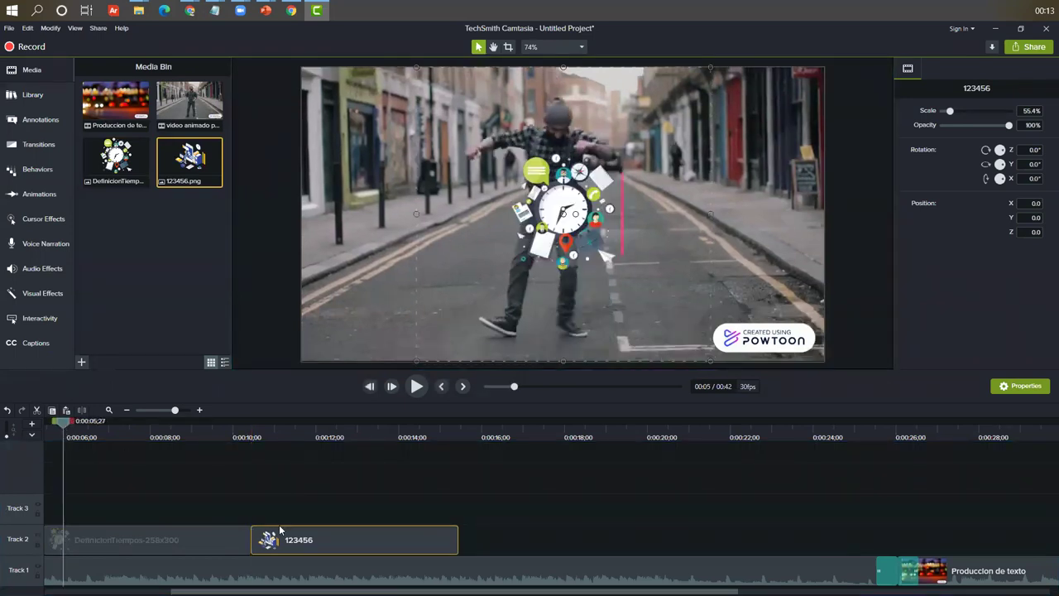
click(407, 390)
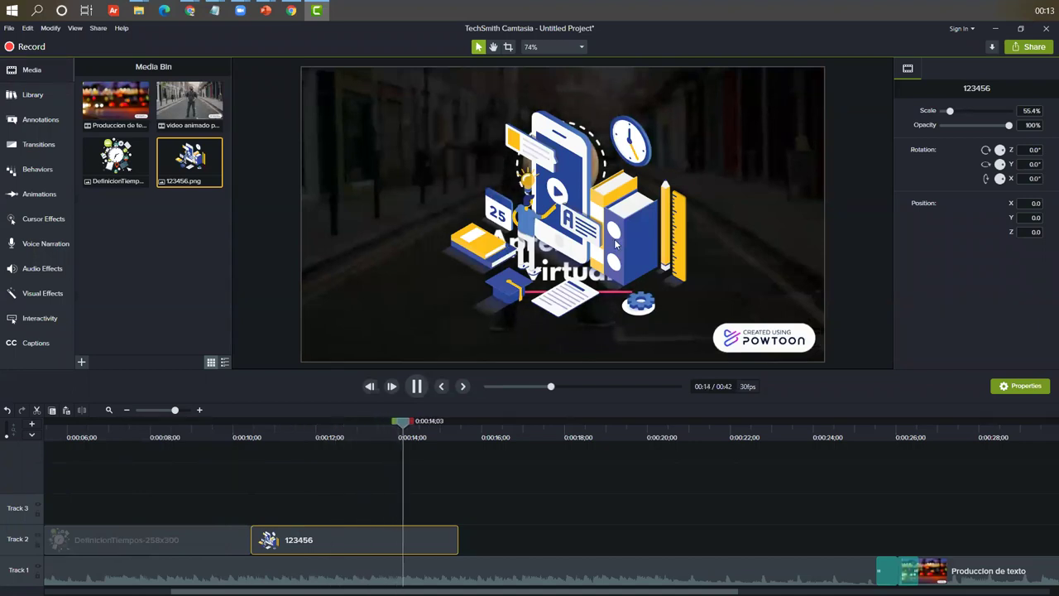
click(417, 386)
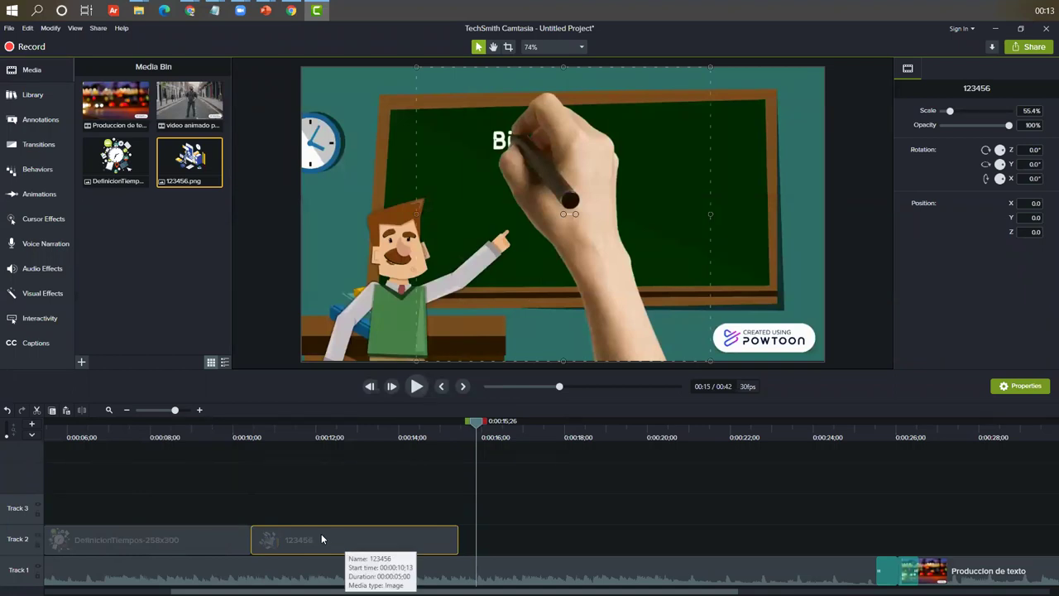
click(411, 426)
drag(381, 433, 197, 438)
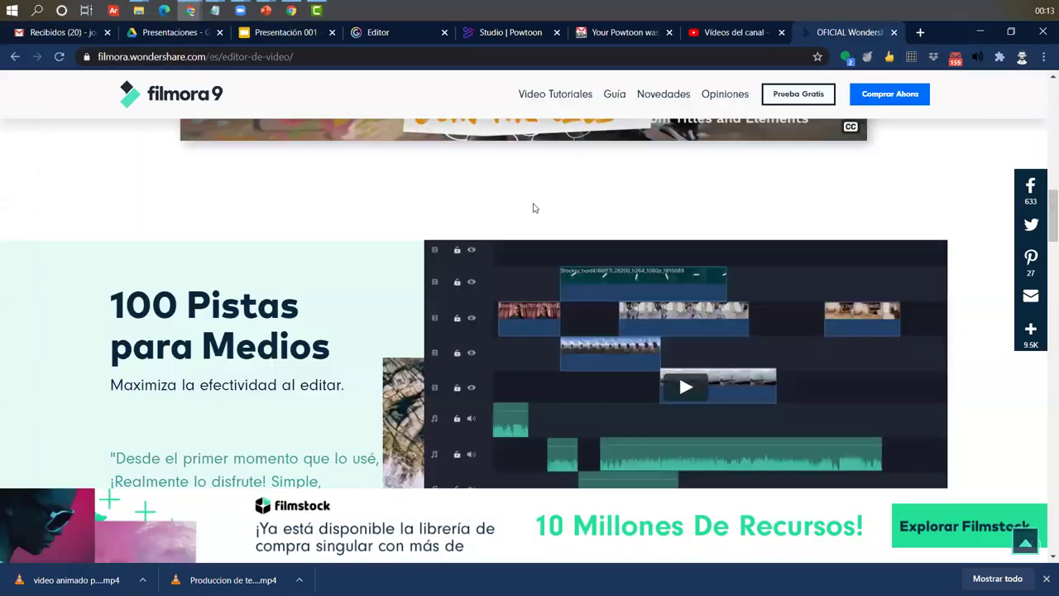
Review the Filmora9 page in the browser down to Versátil: Para proyectos grandes y pequeños, closing the downloads bar along the way.
scroll(536, 201, down, 4)
scroll(537, 201, up, 4)
scroll(536, 201, up, 10)
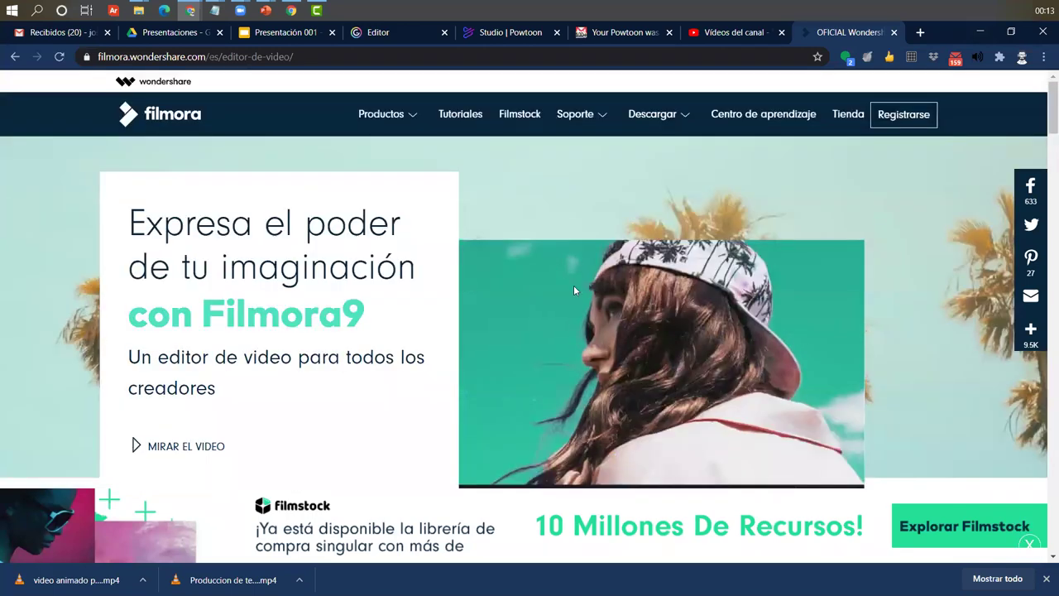
scroll(573, 284, down, 3)
scroll(568, 363, down, 10)
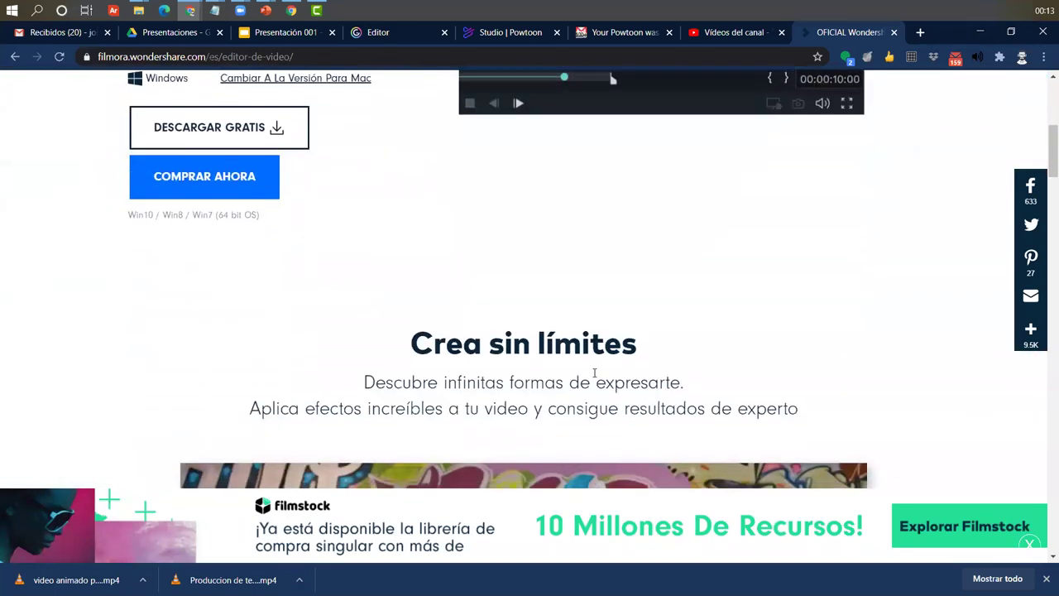
scroll(719, 314, down, 5)
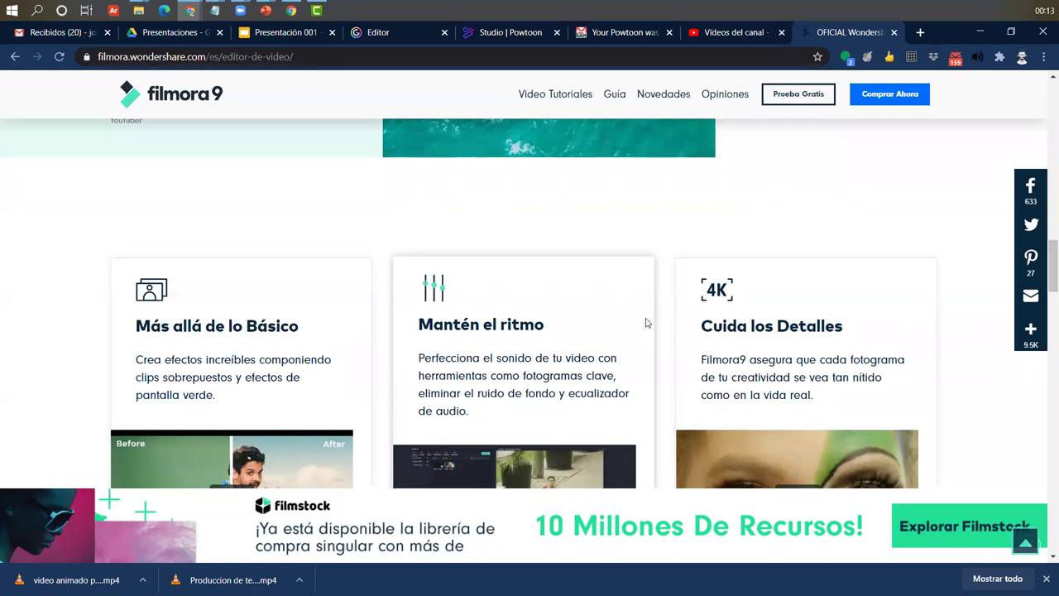
click(1045, 578)
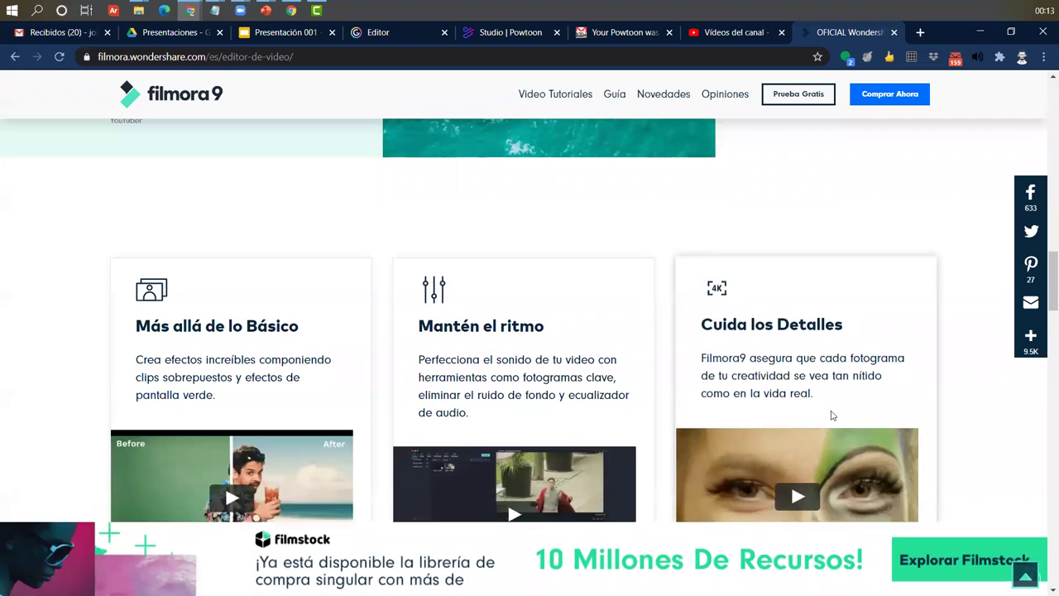
scroll(830, 414, down, 4)
scroll(833, 416, down, 2)
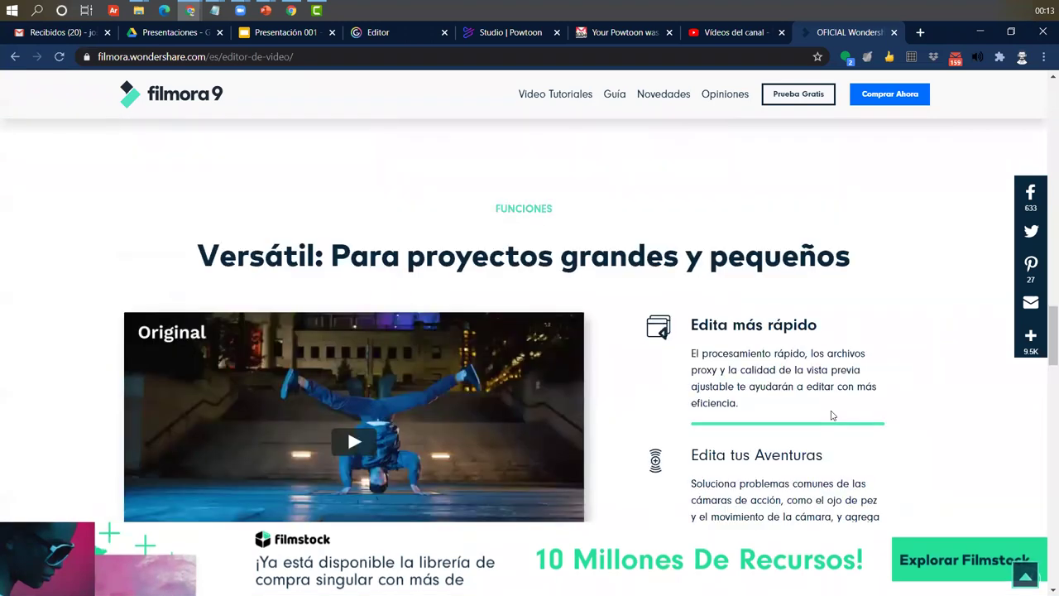